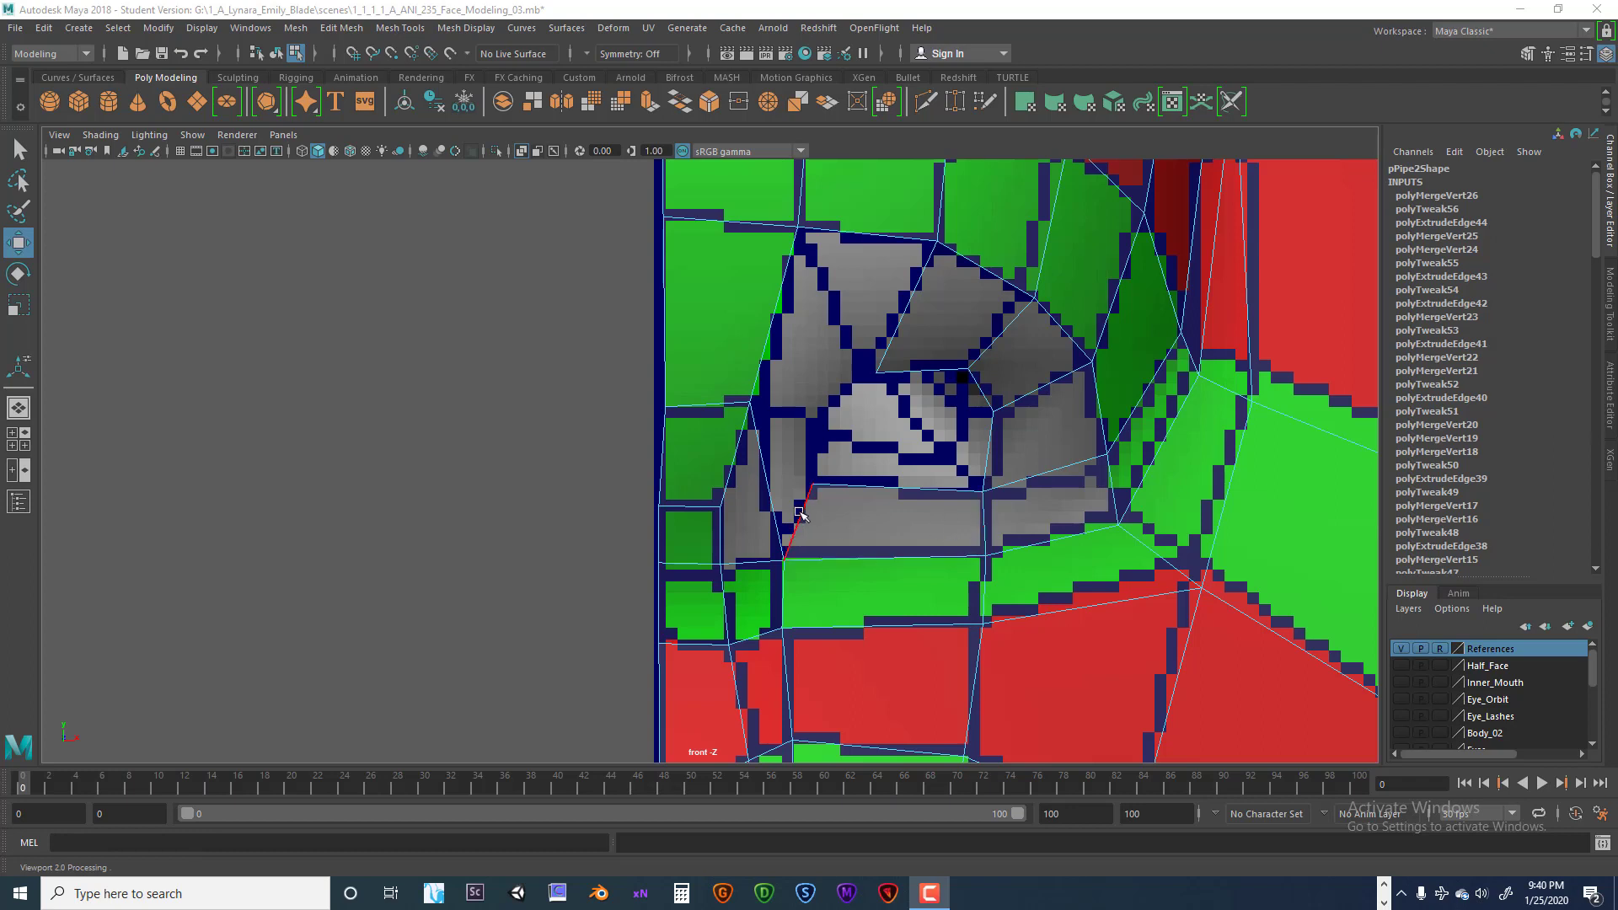
Step: Extrude the short edge at the nostril's lower corner, beside the nose centreline, upward to start a new inner face
click(801, 503)
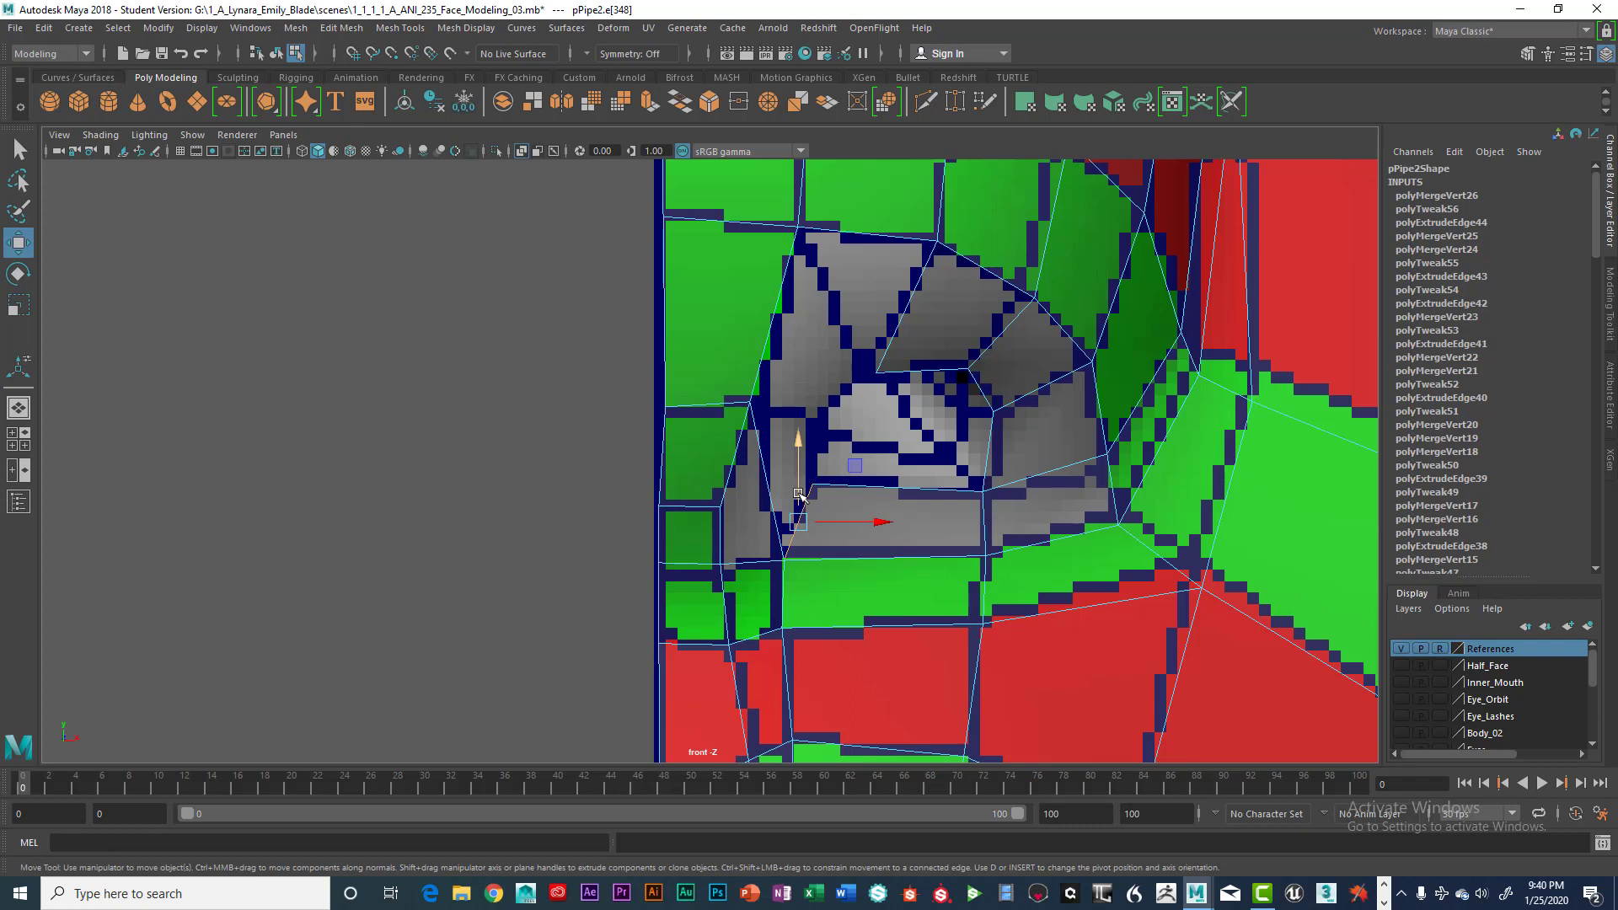
key(ctrl+e)
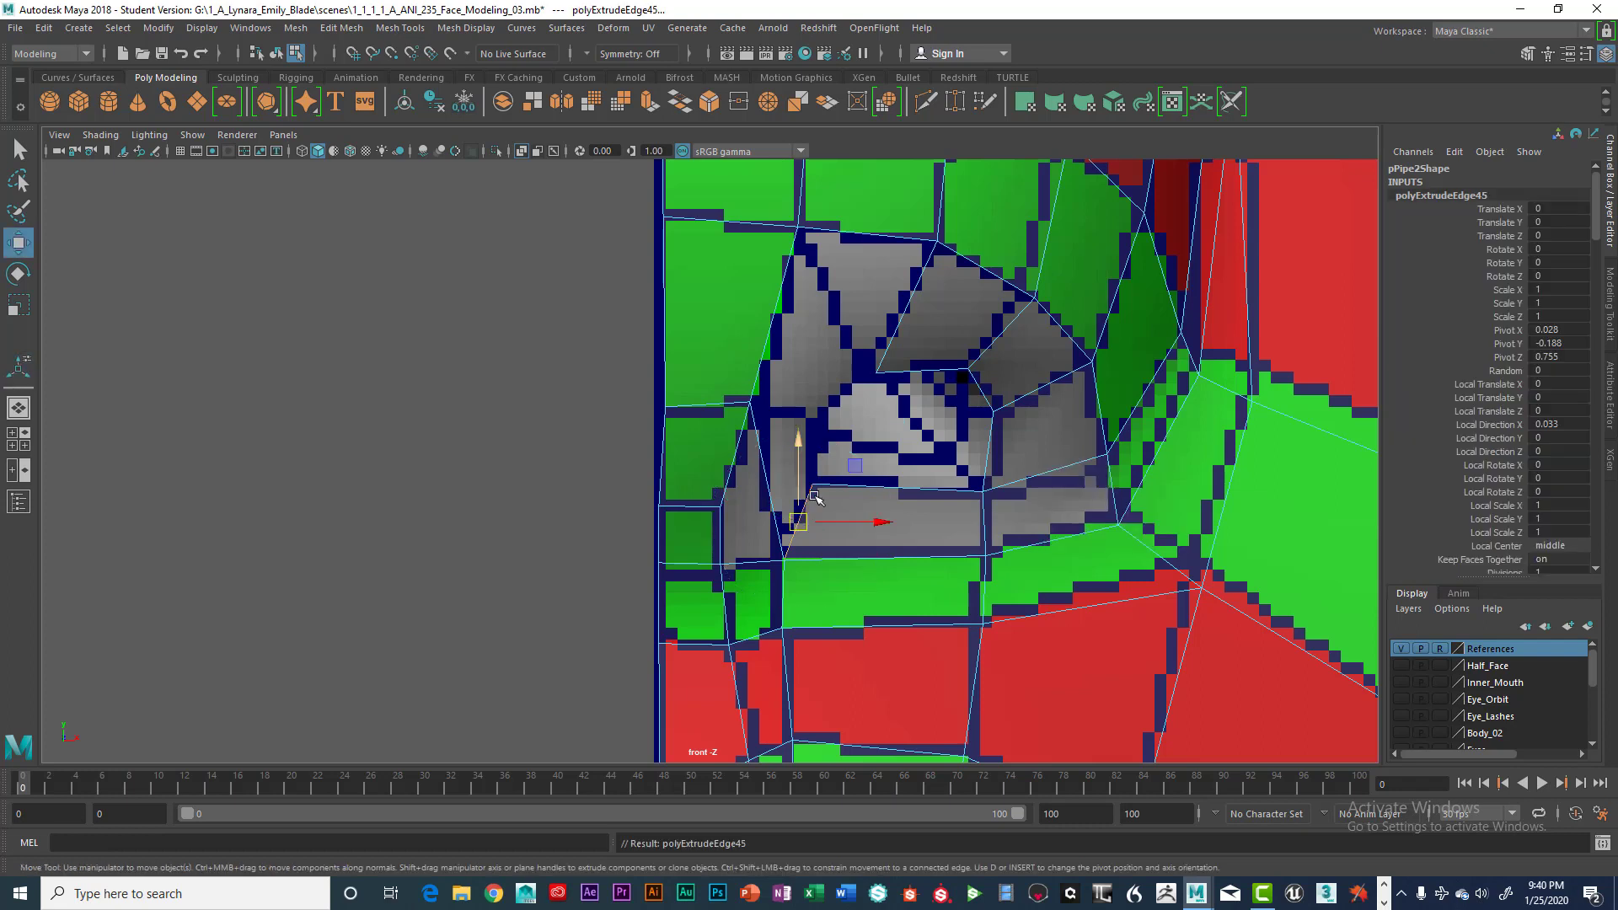
drag(799, 520, 801, 456)
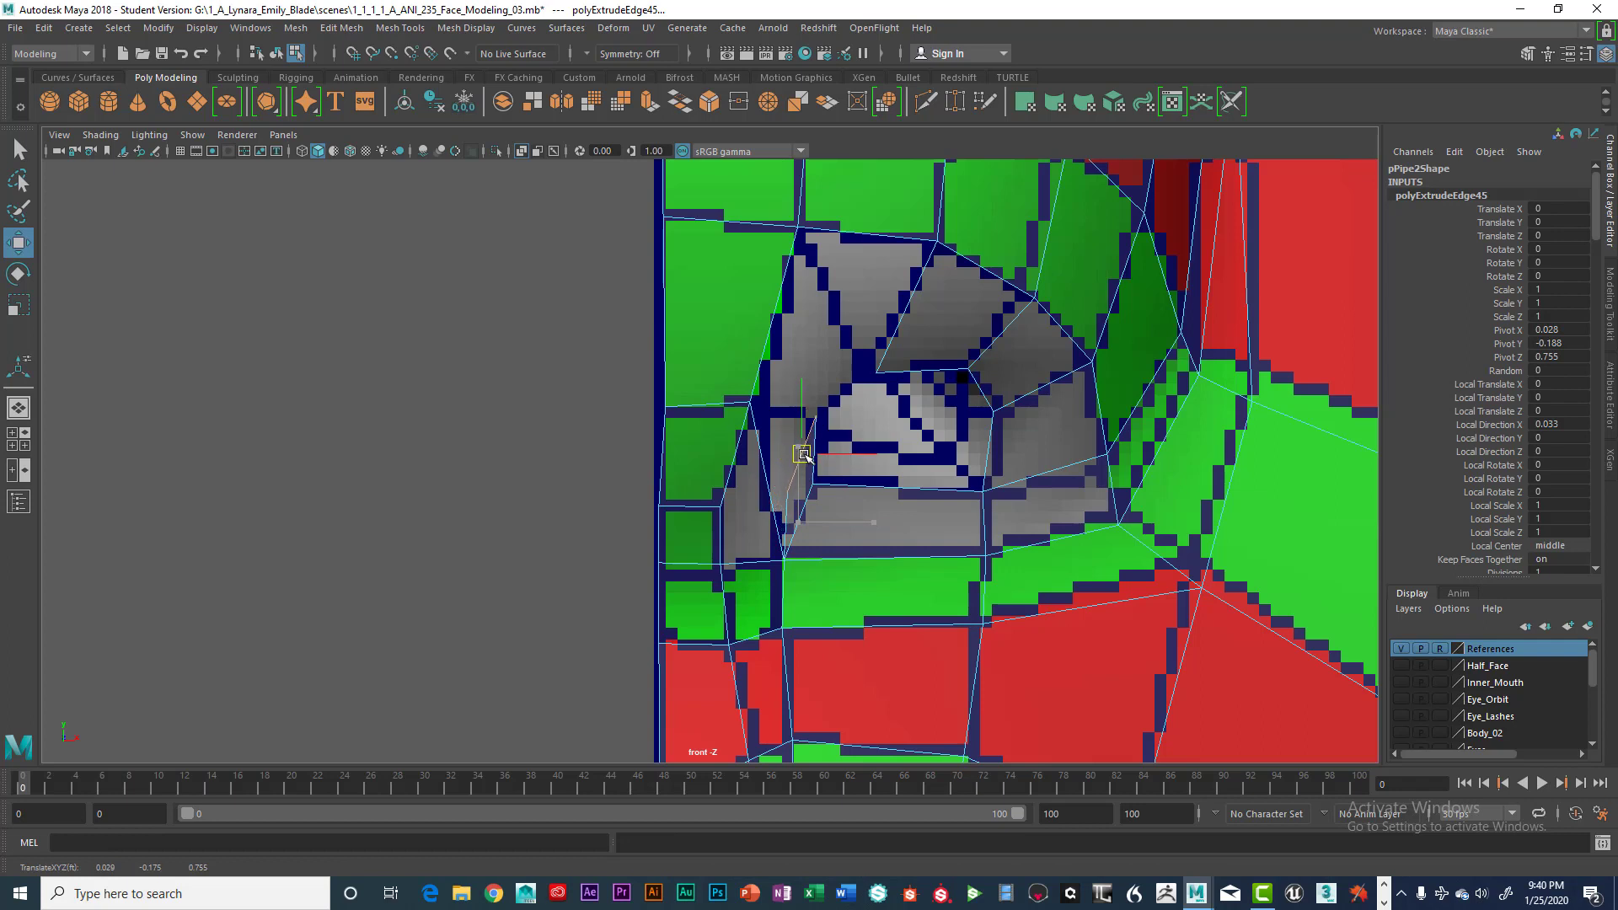
Step: Snap the new face's outer upper vertex onto the adjacent nostril rim vertex and merge the two
right_drag(778, 407, 707, 409)
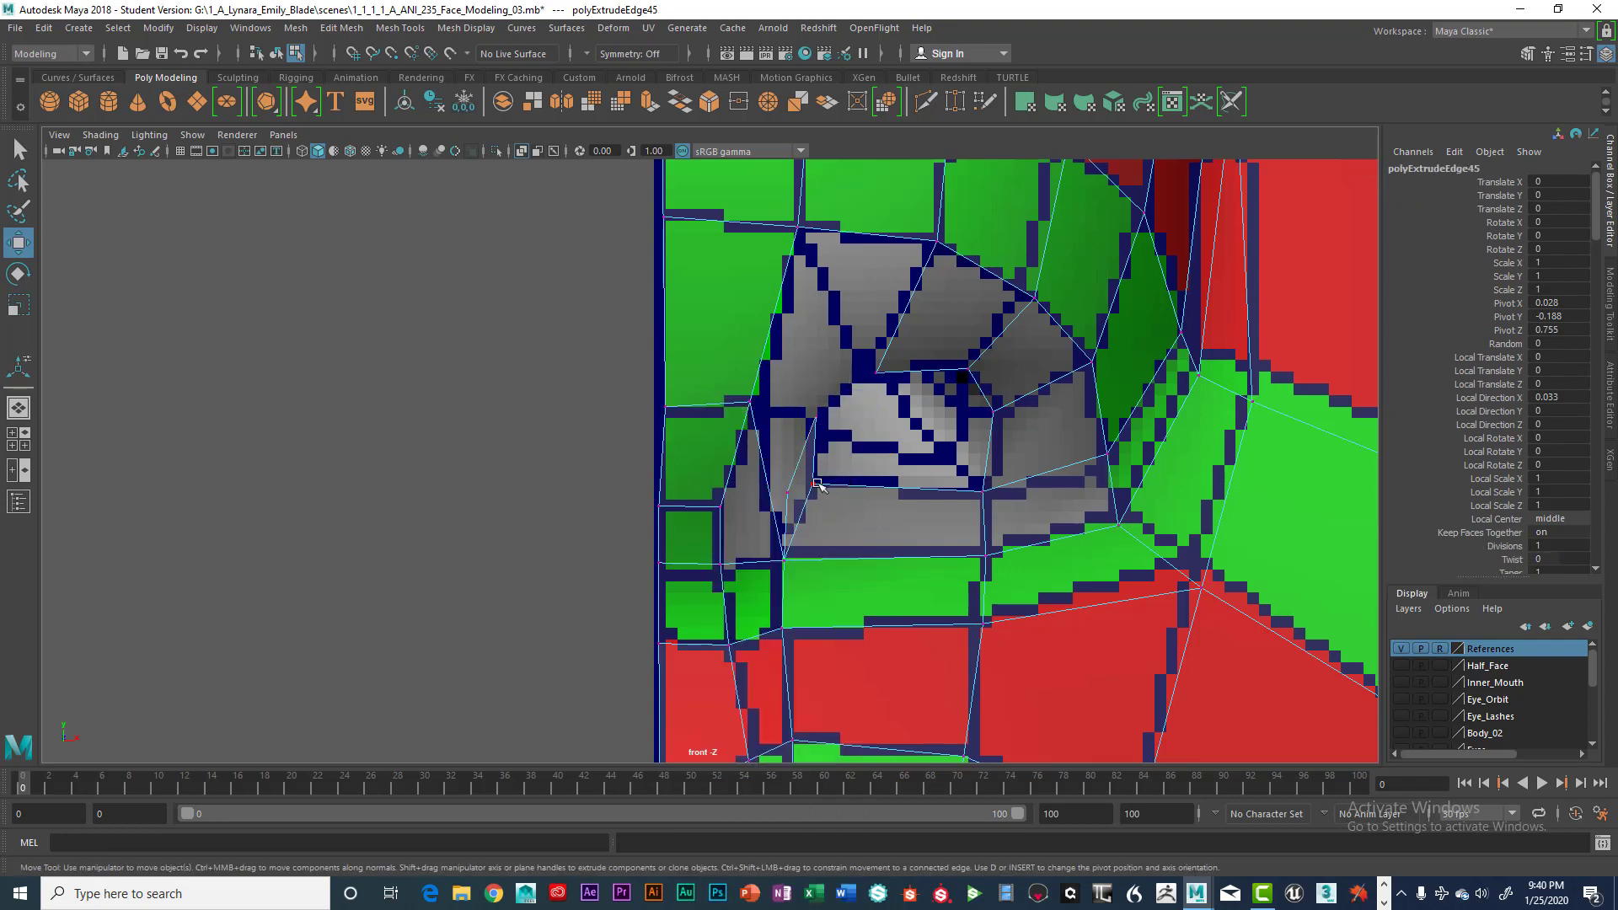
click(762, 411)
drag(764, 408, 762, 403)
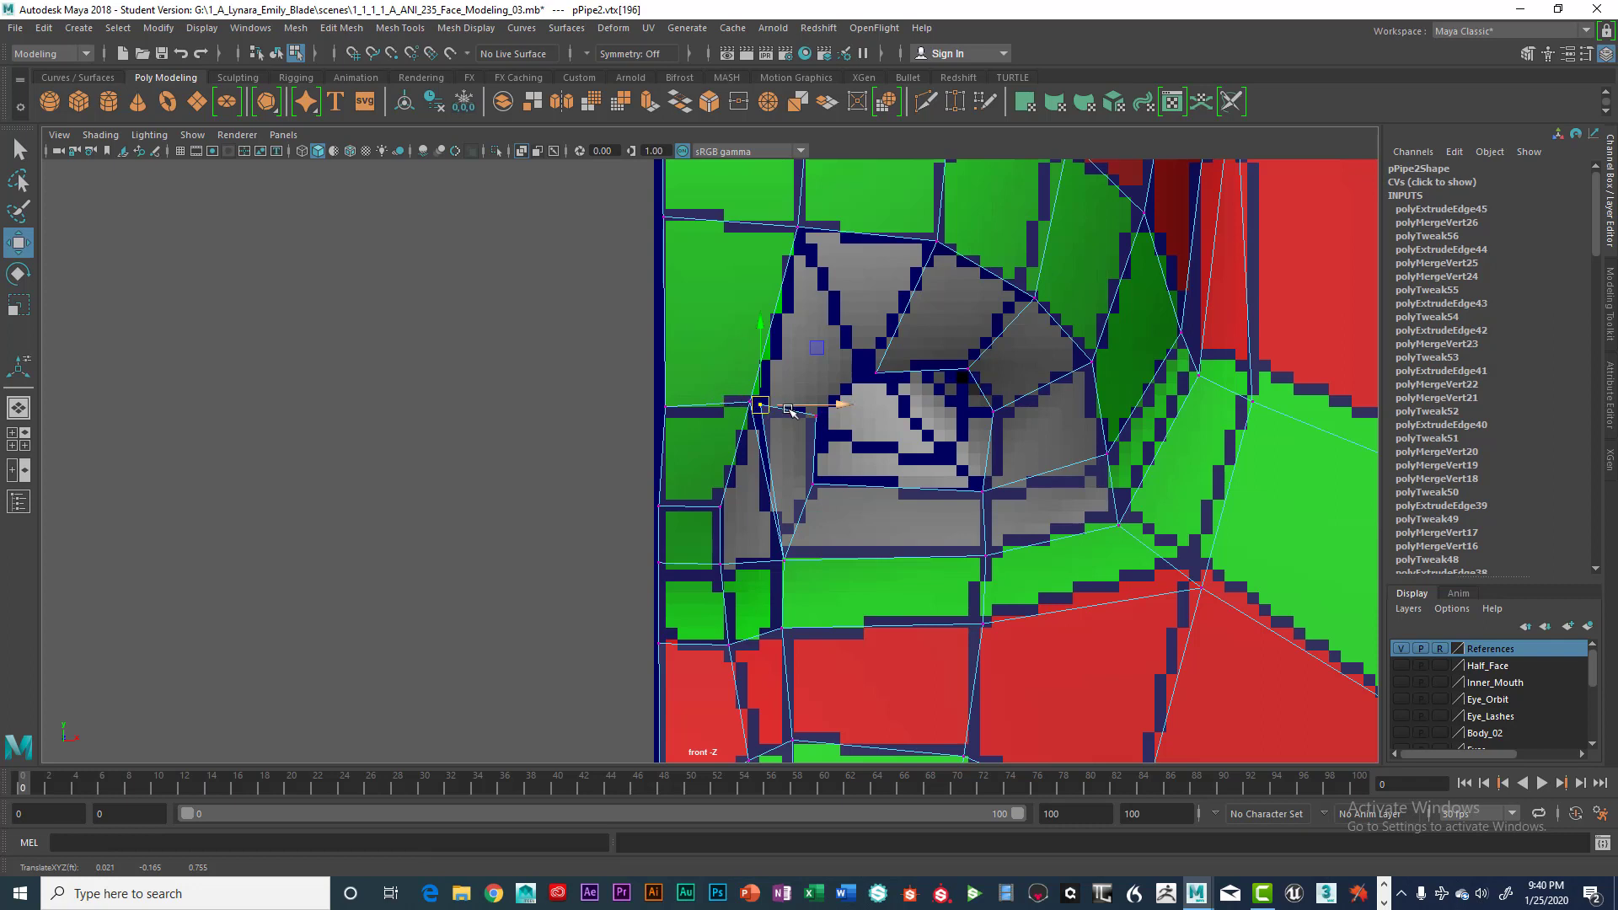
key(v)
mouse_move(762, 405)
mouse_down()
mouse_move(741, 401)
mouse_move(775, 417)
mouse_up()
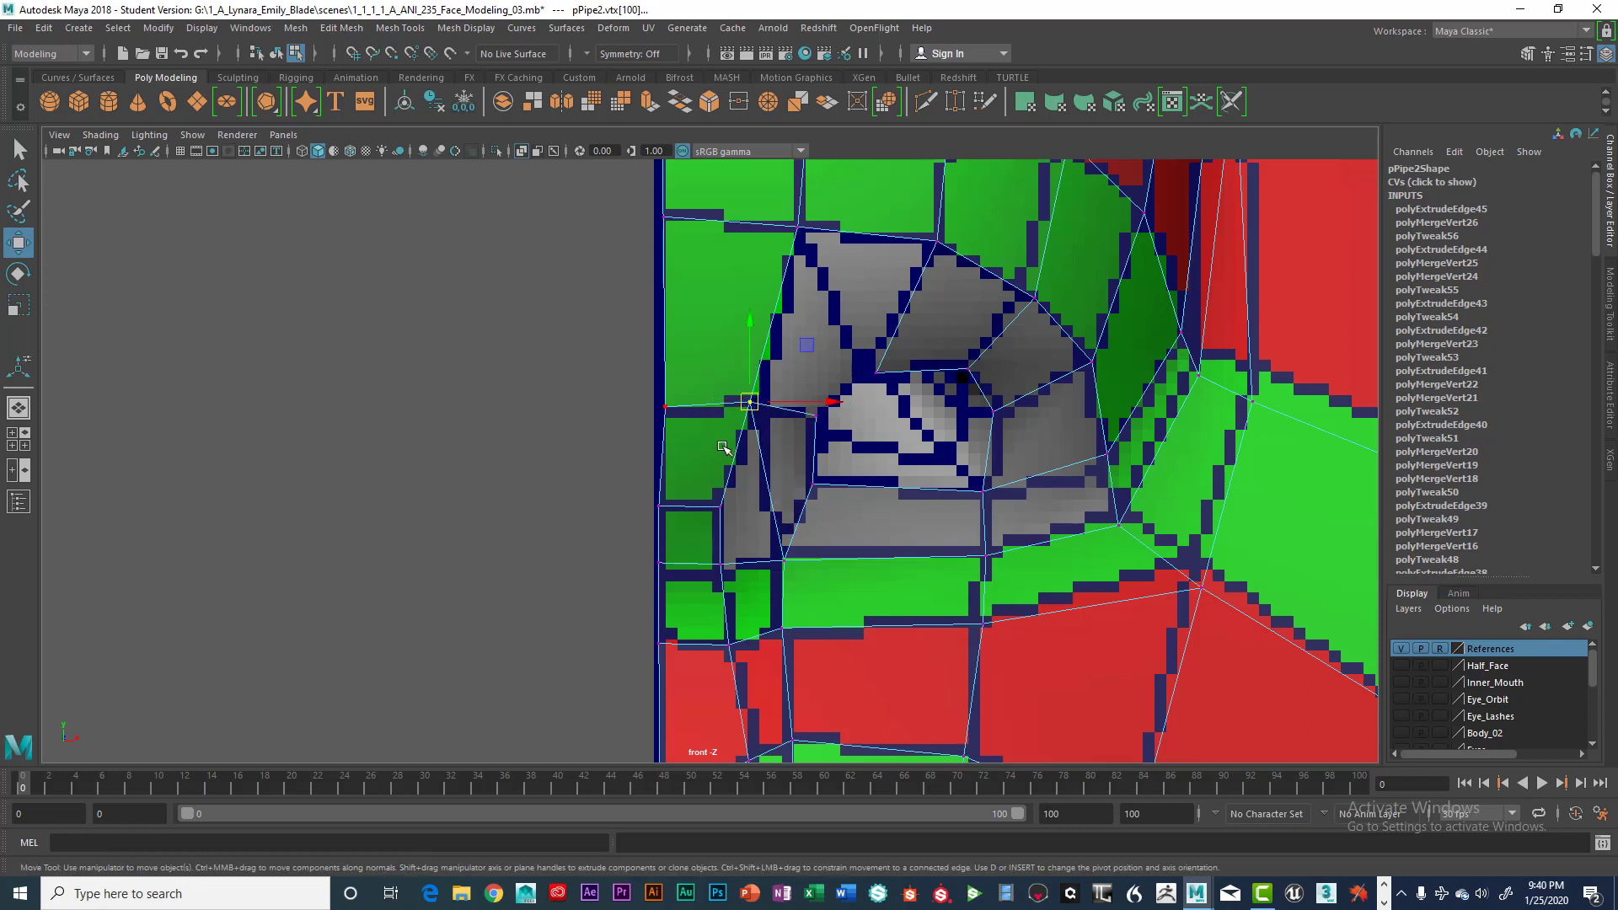
key(space)
drag(503, 434, 533, 545)
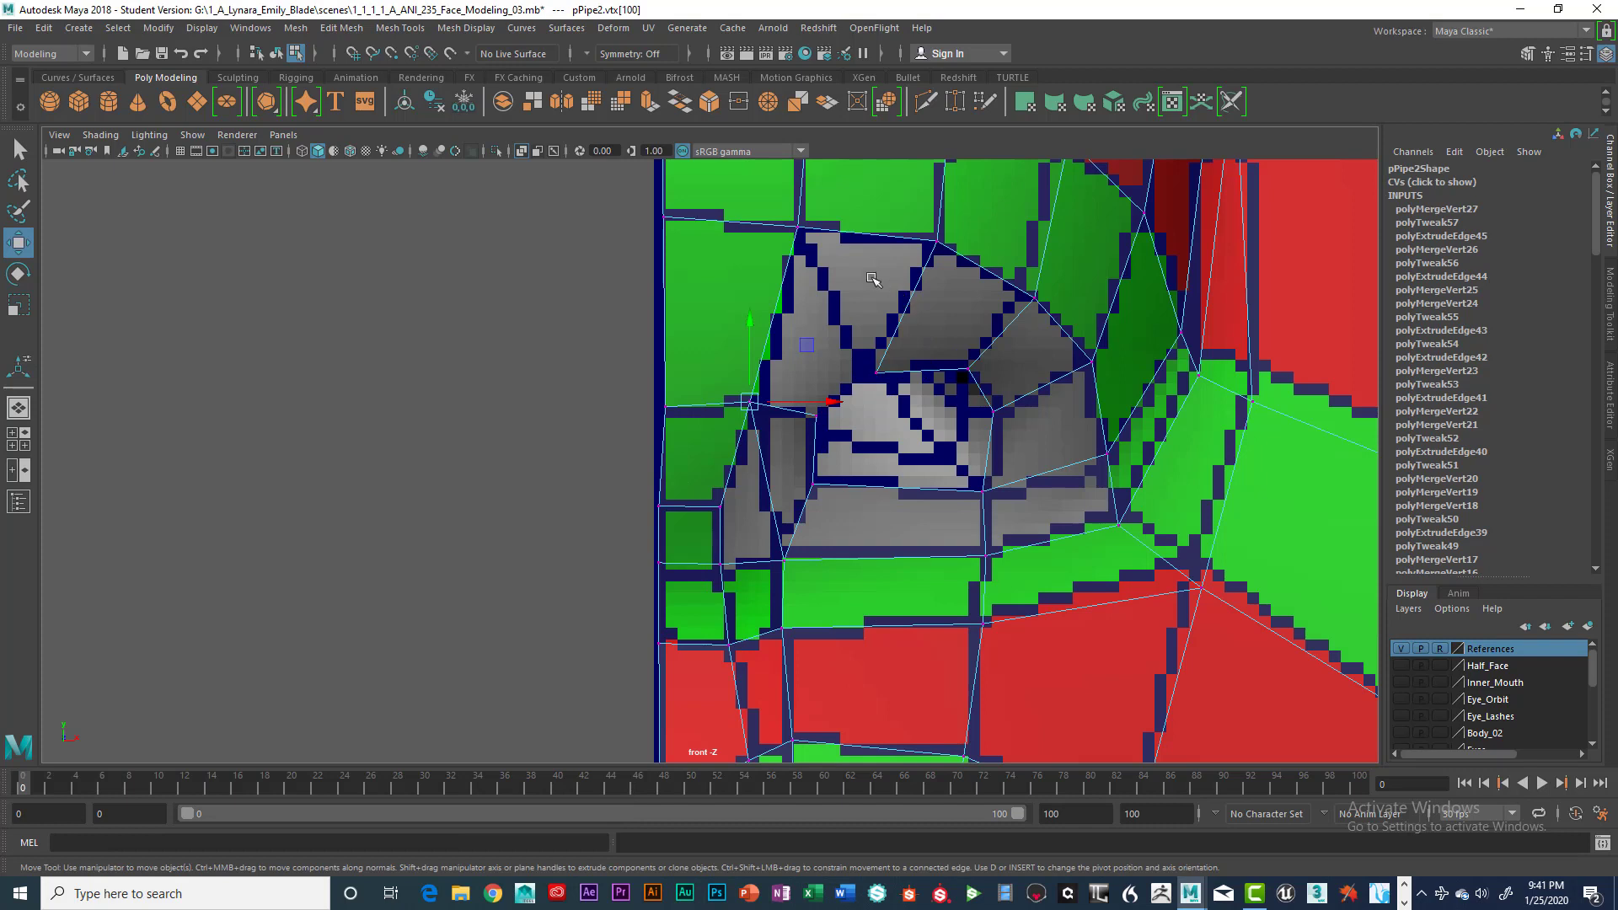
Step: Extrude the top edge of the new inner nostril face up towards the nostril's upper corner
right_click(786, 409)
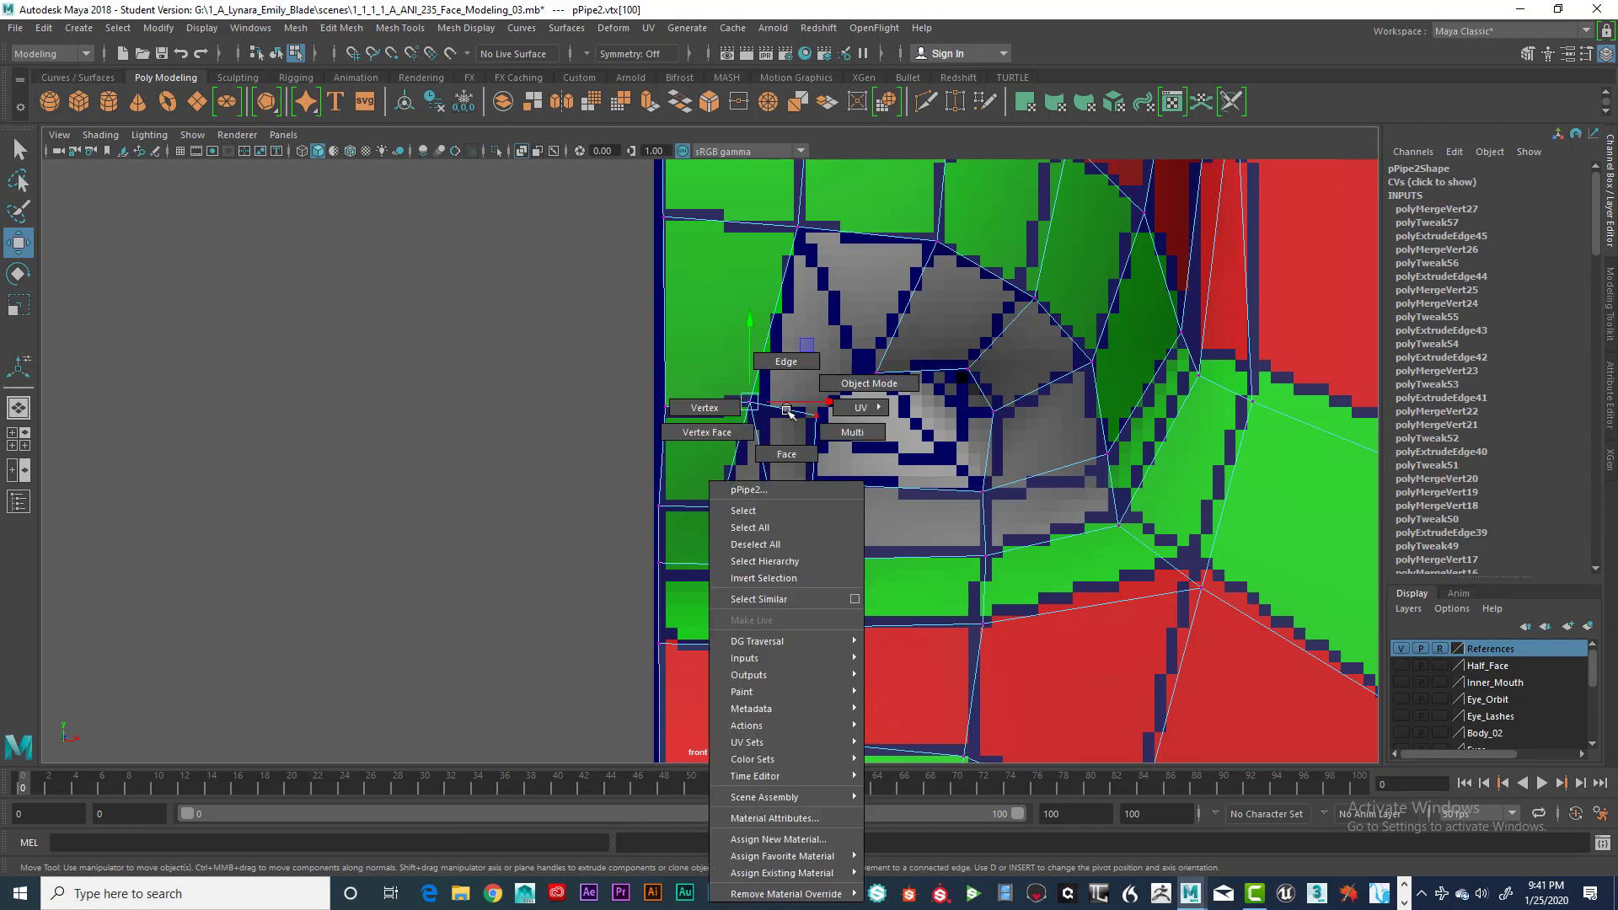
right_drag(789, 395, 801, 309)
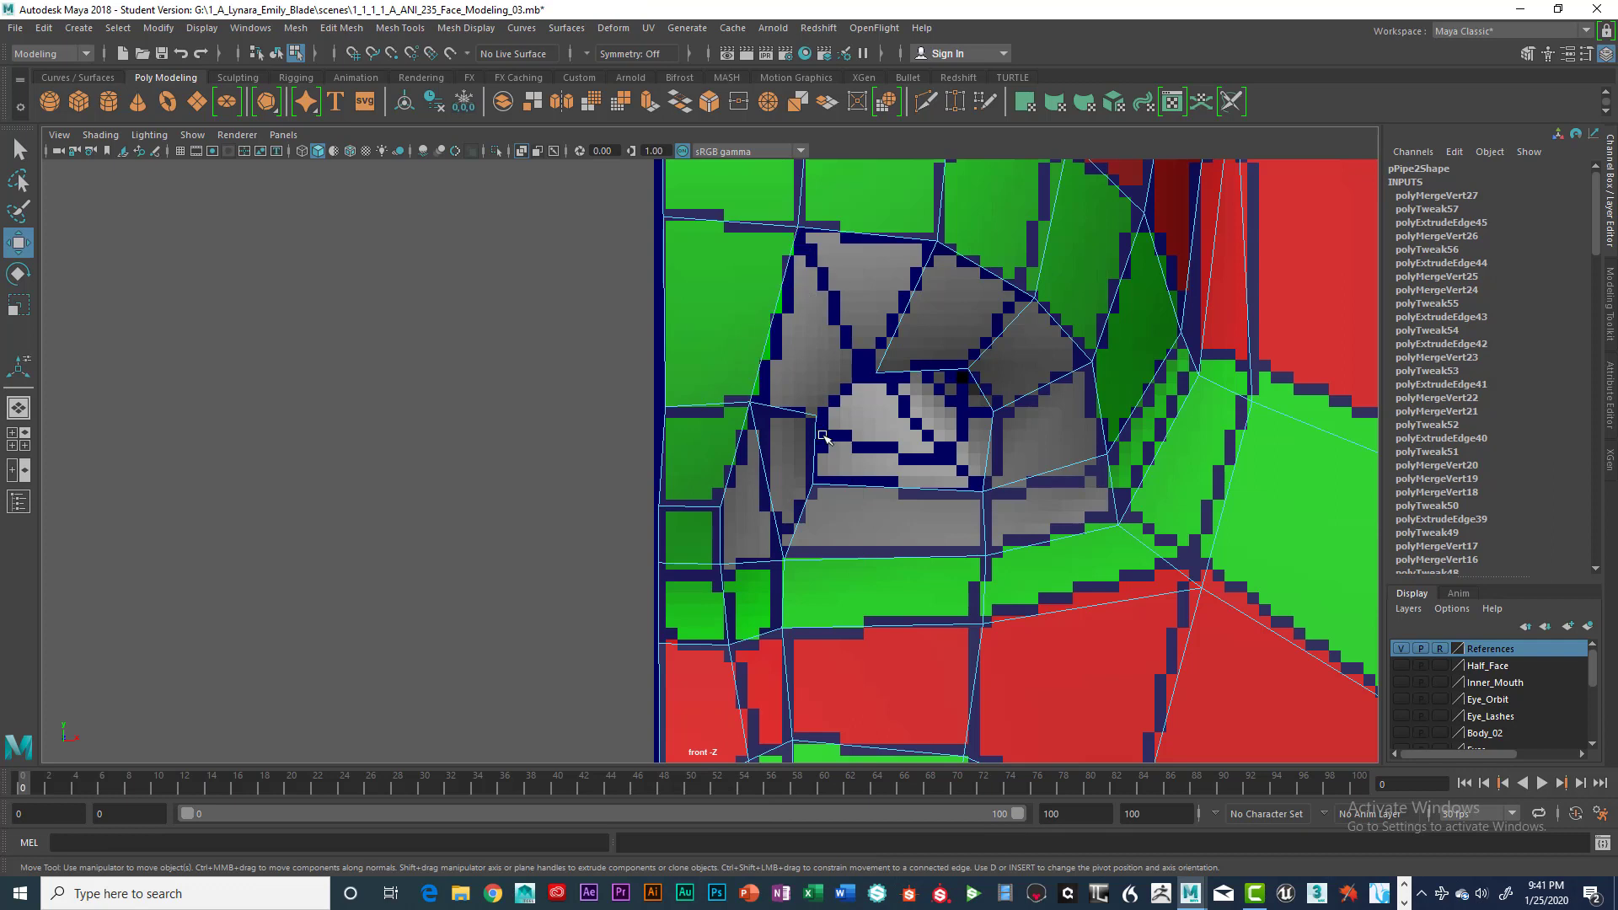
click(795, 411)
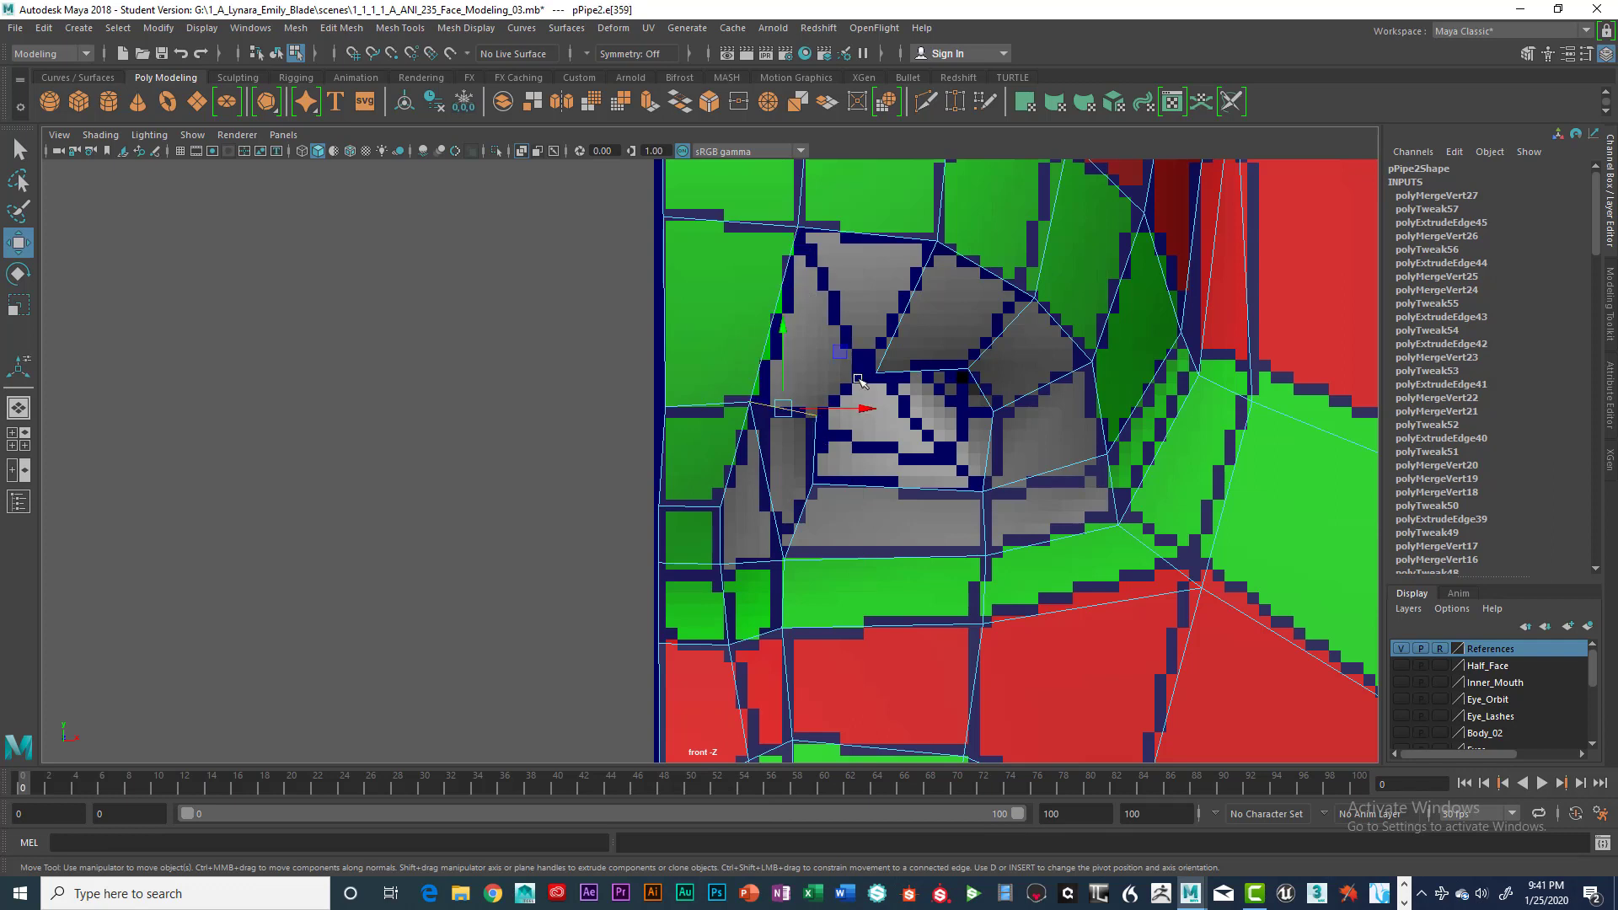
key(ctrl+e)
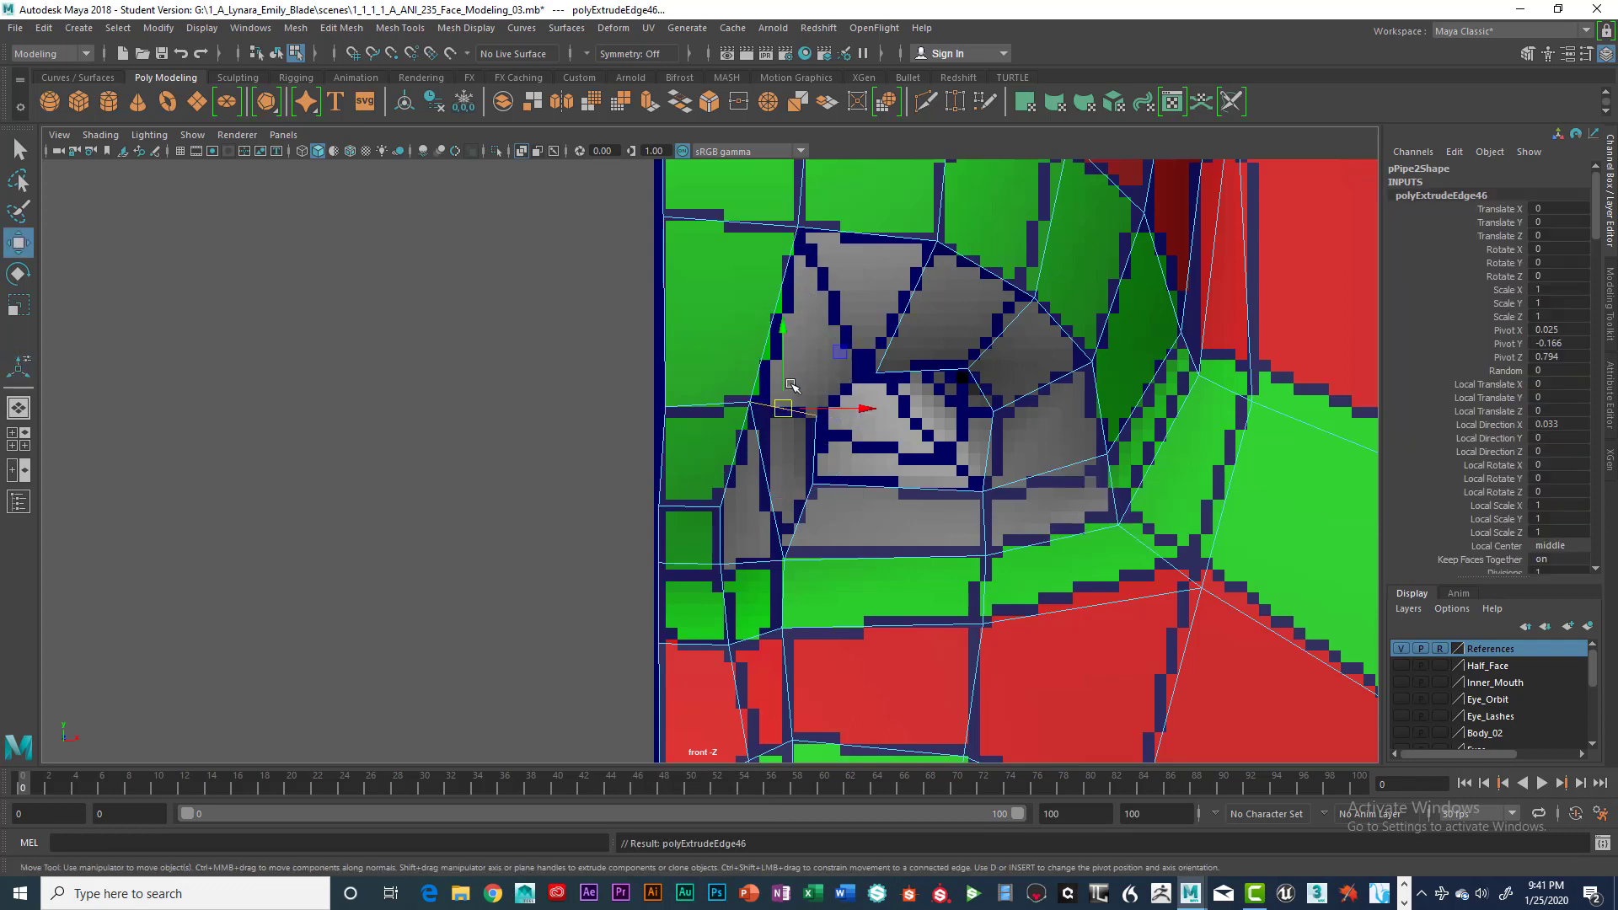
drag(785, 383, 902, 312)
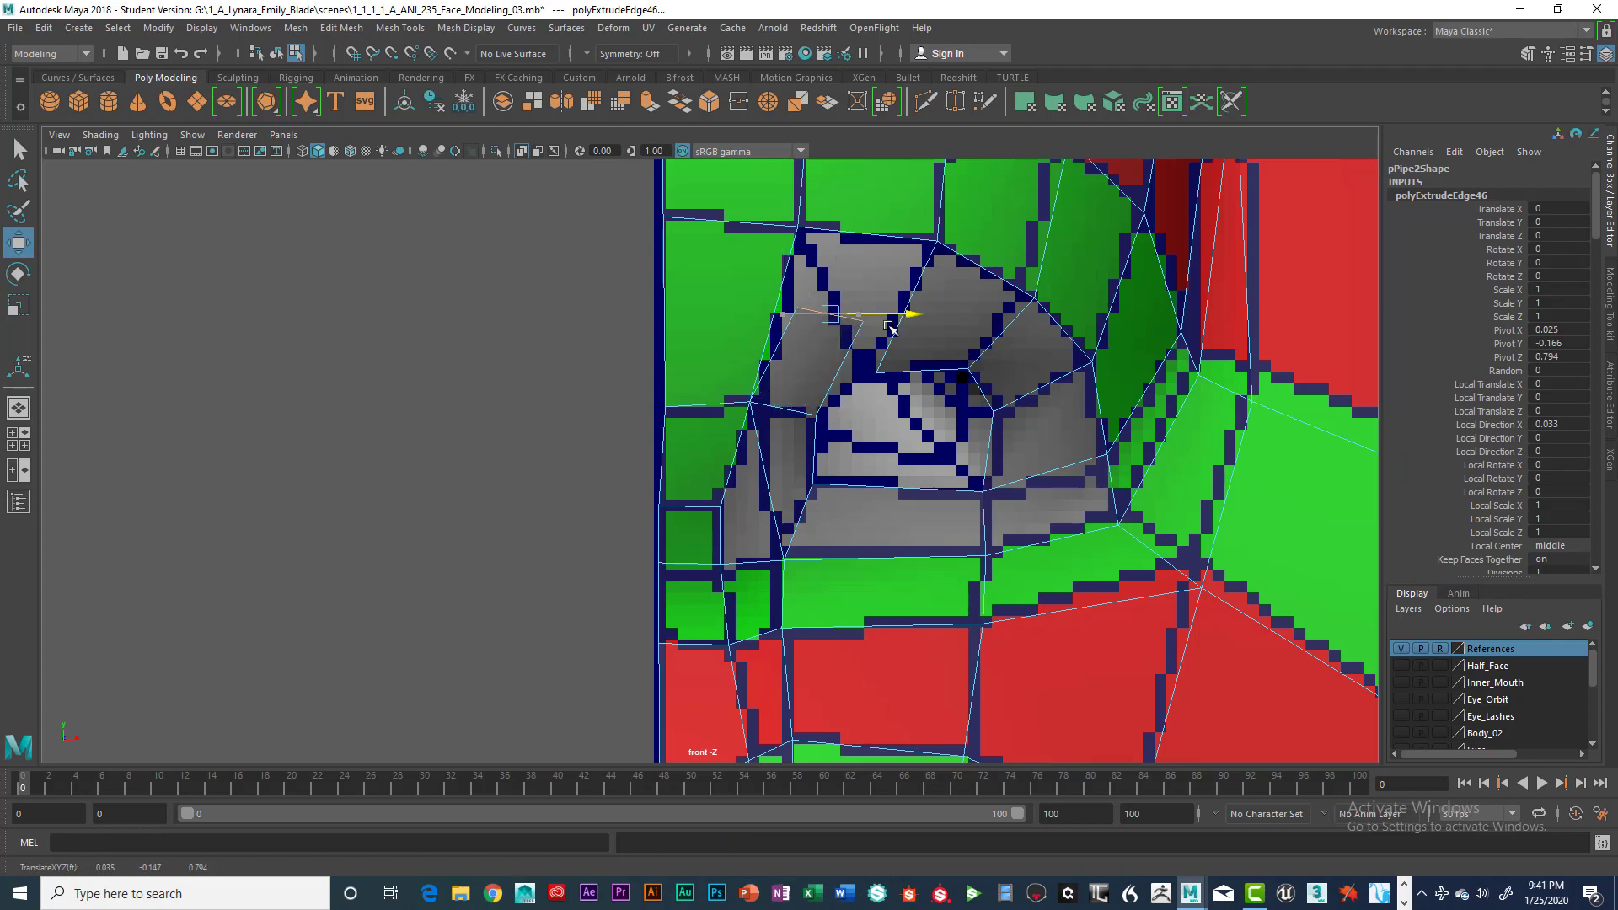
Step: Snap the extruded face's outer vertex onto the nostril's upper rim corner and merge the overlapping vertices
right_drag(808, 315, 841, 362)
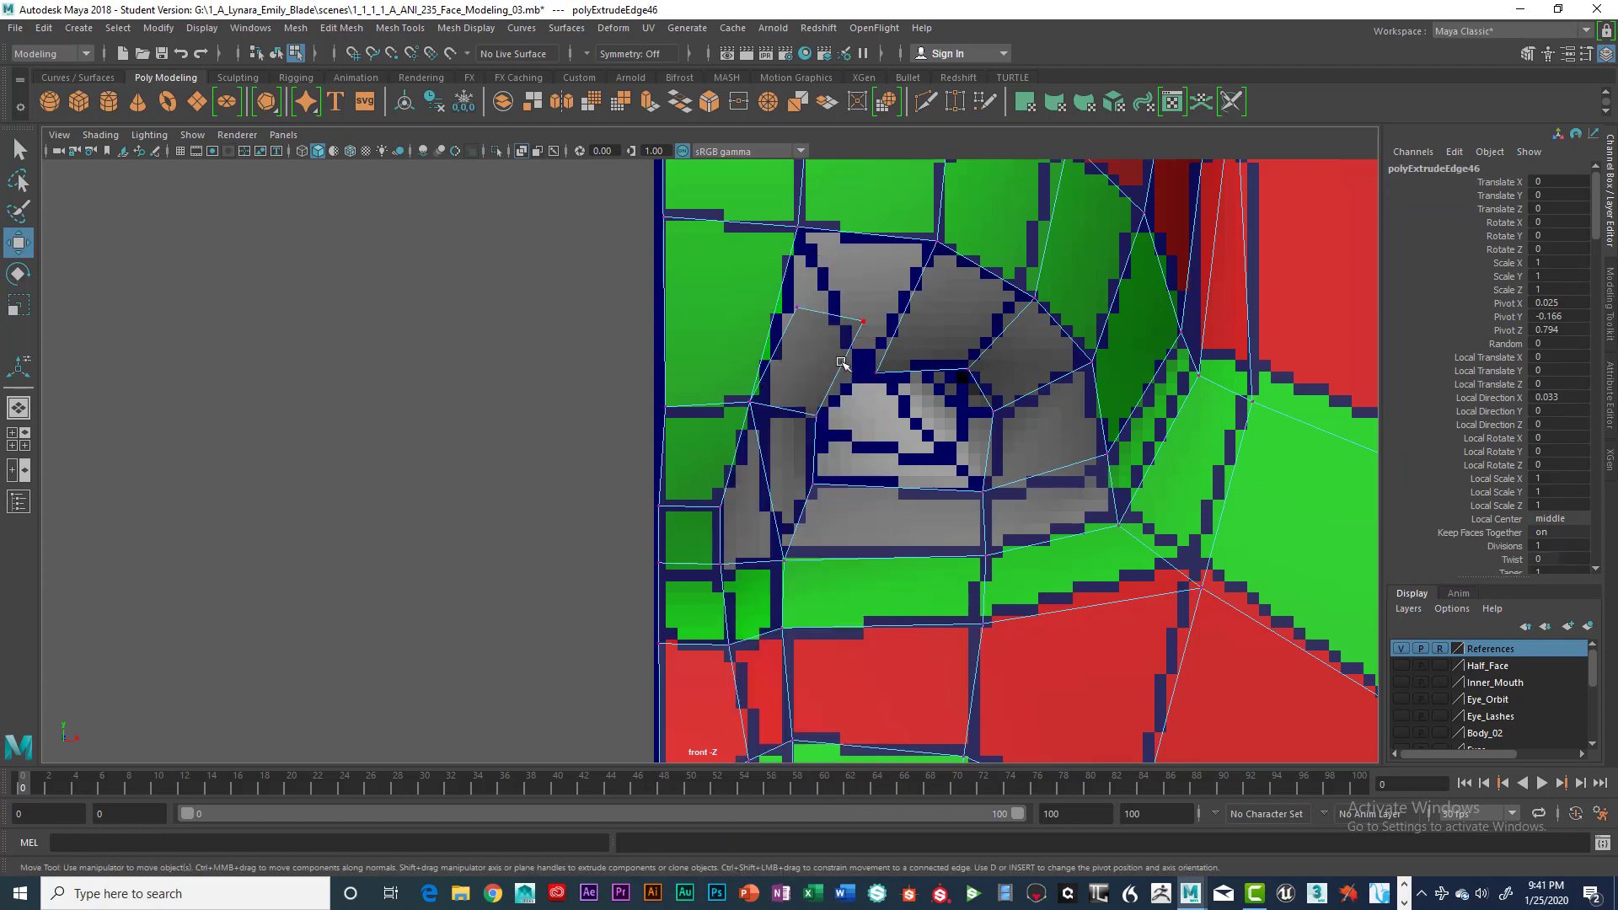
click(803, 310)
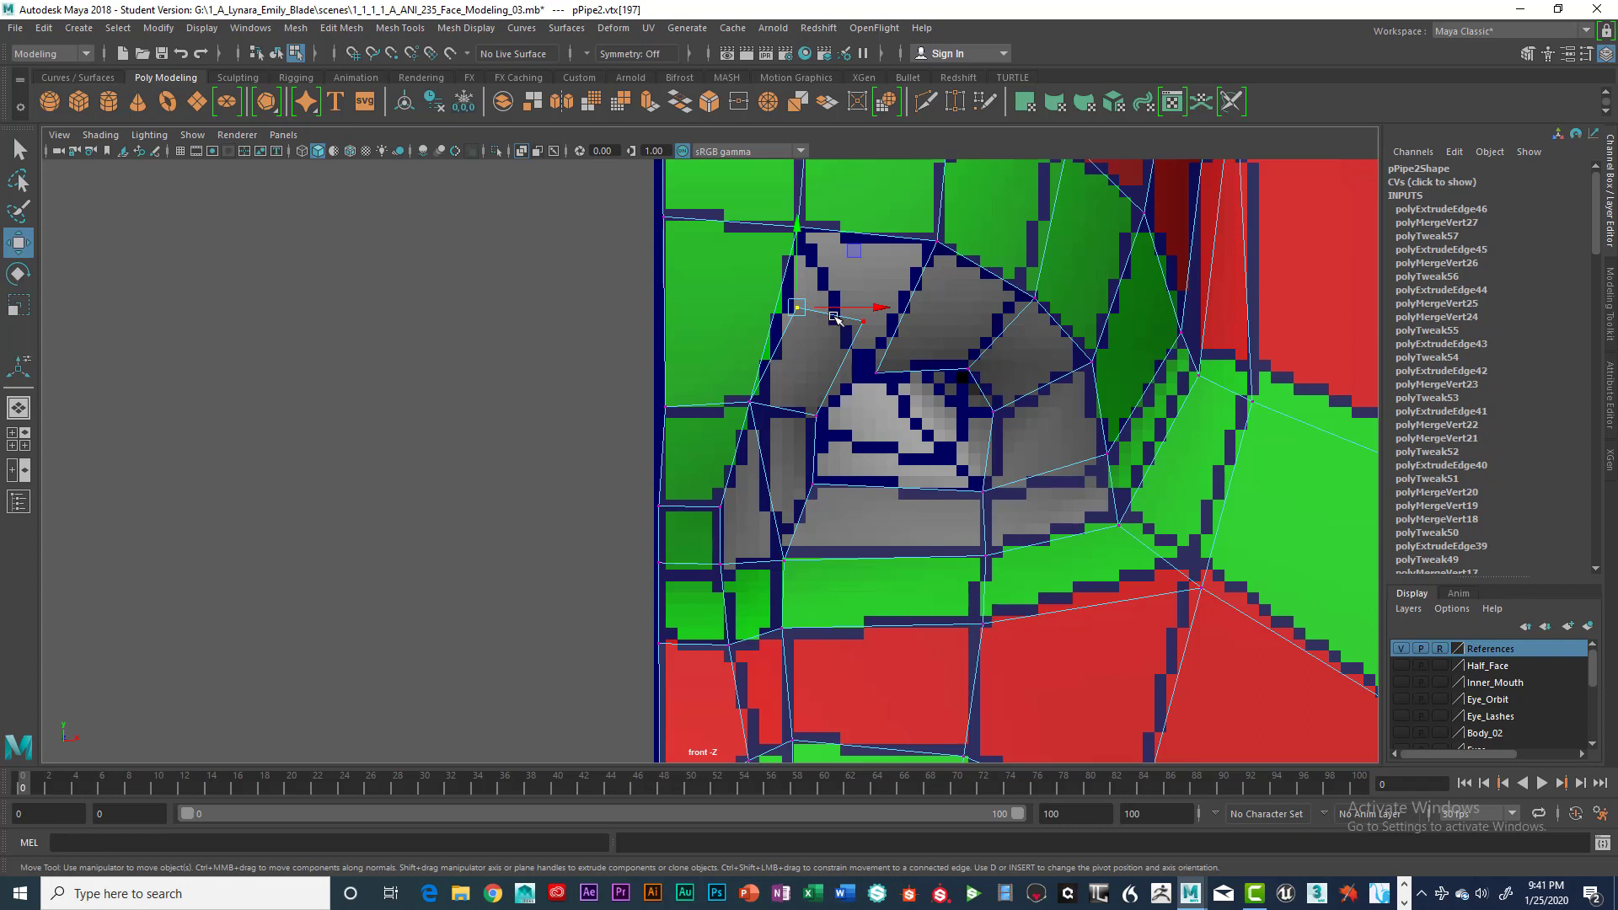
key(v)
drag(797, 308, 796, 244)
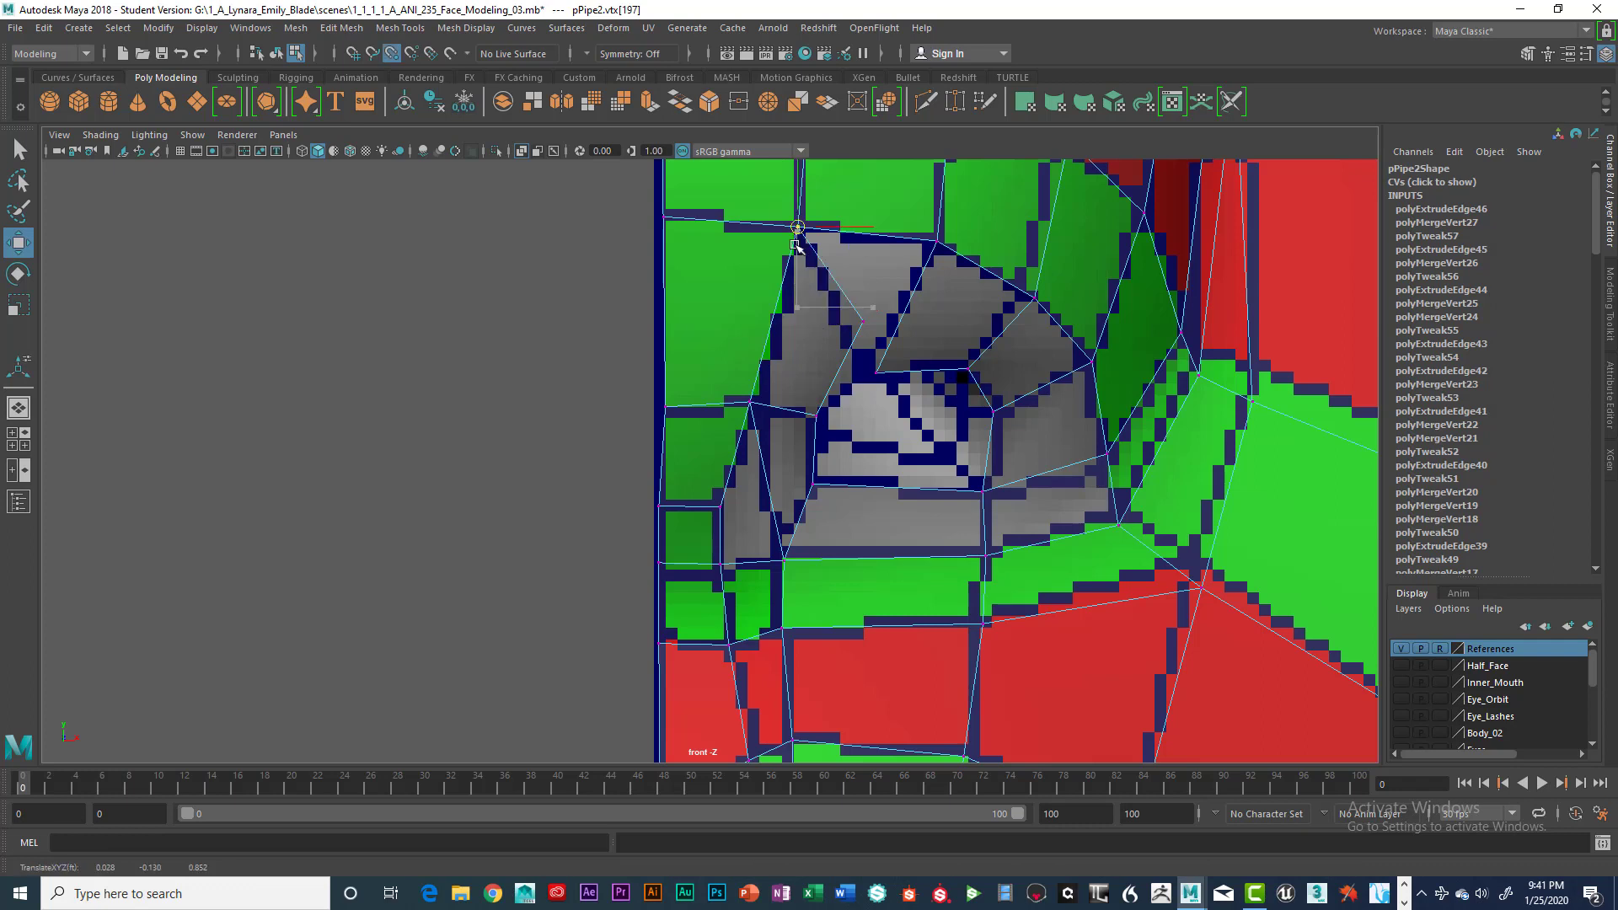
key(space)
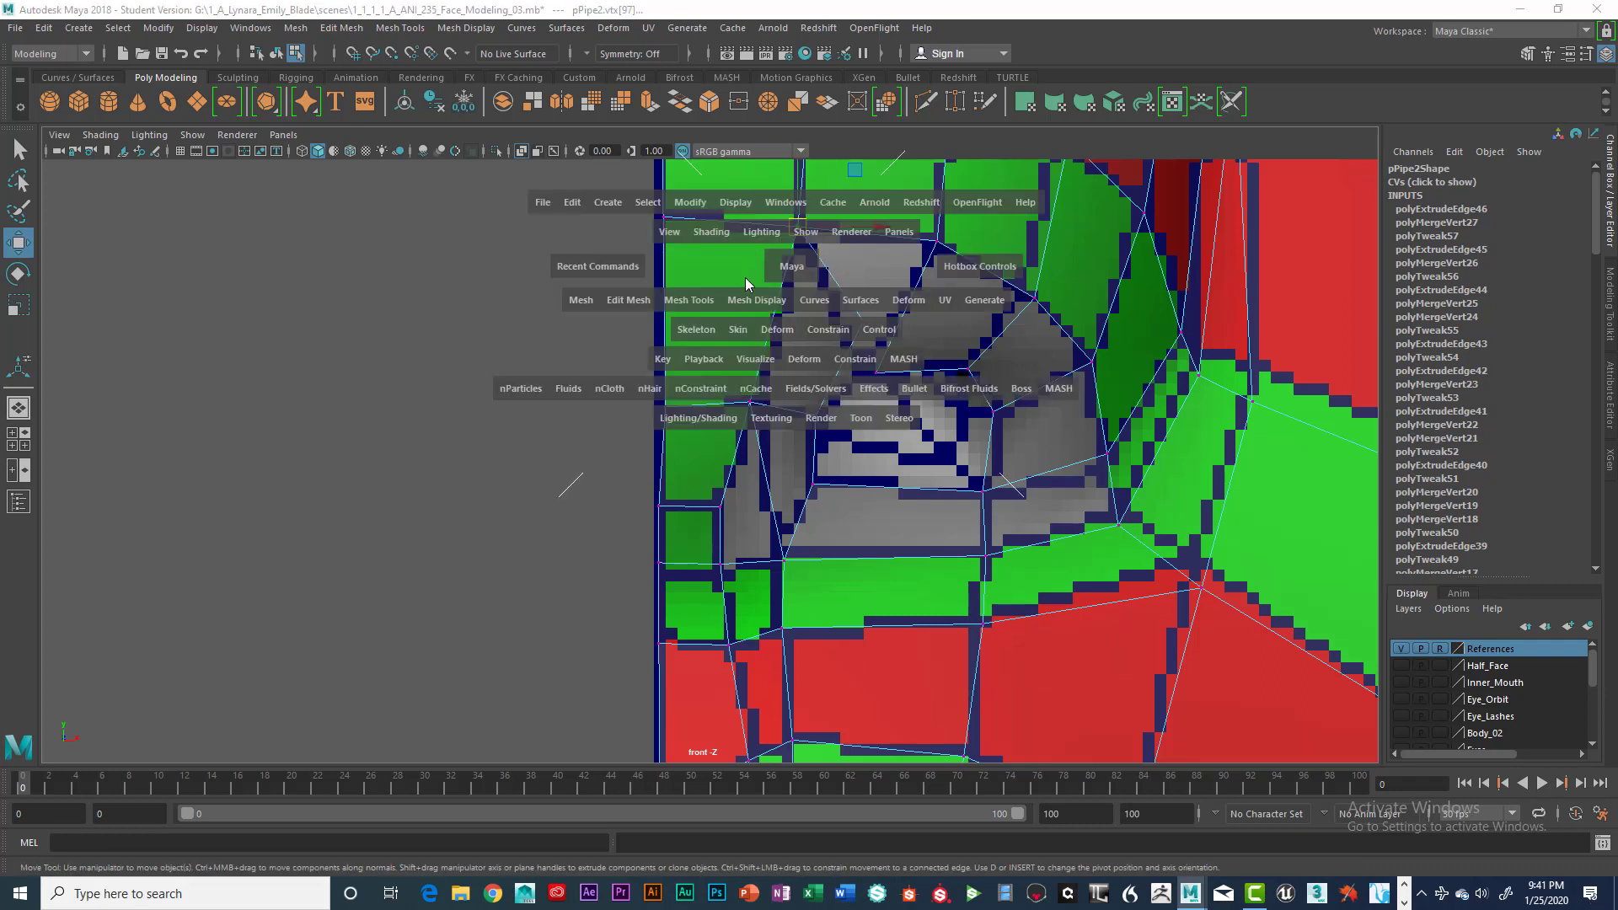
drag(635, 303, 666, 506)
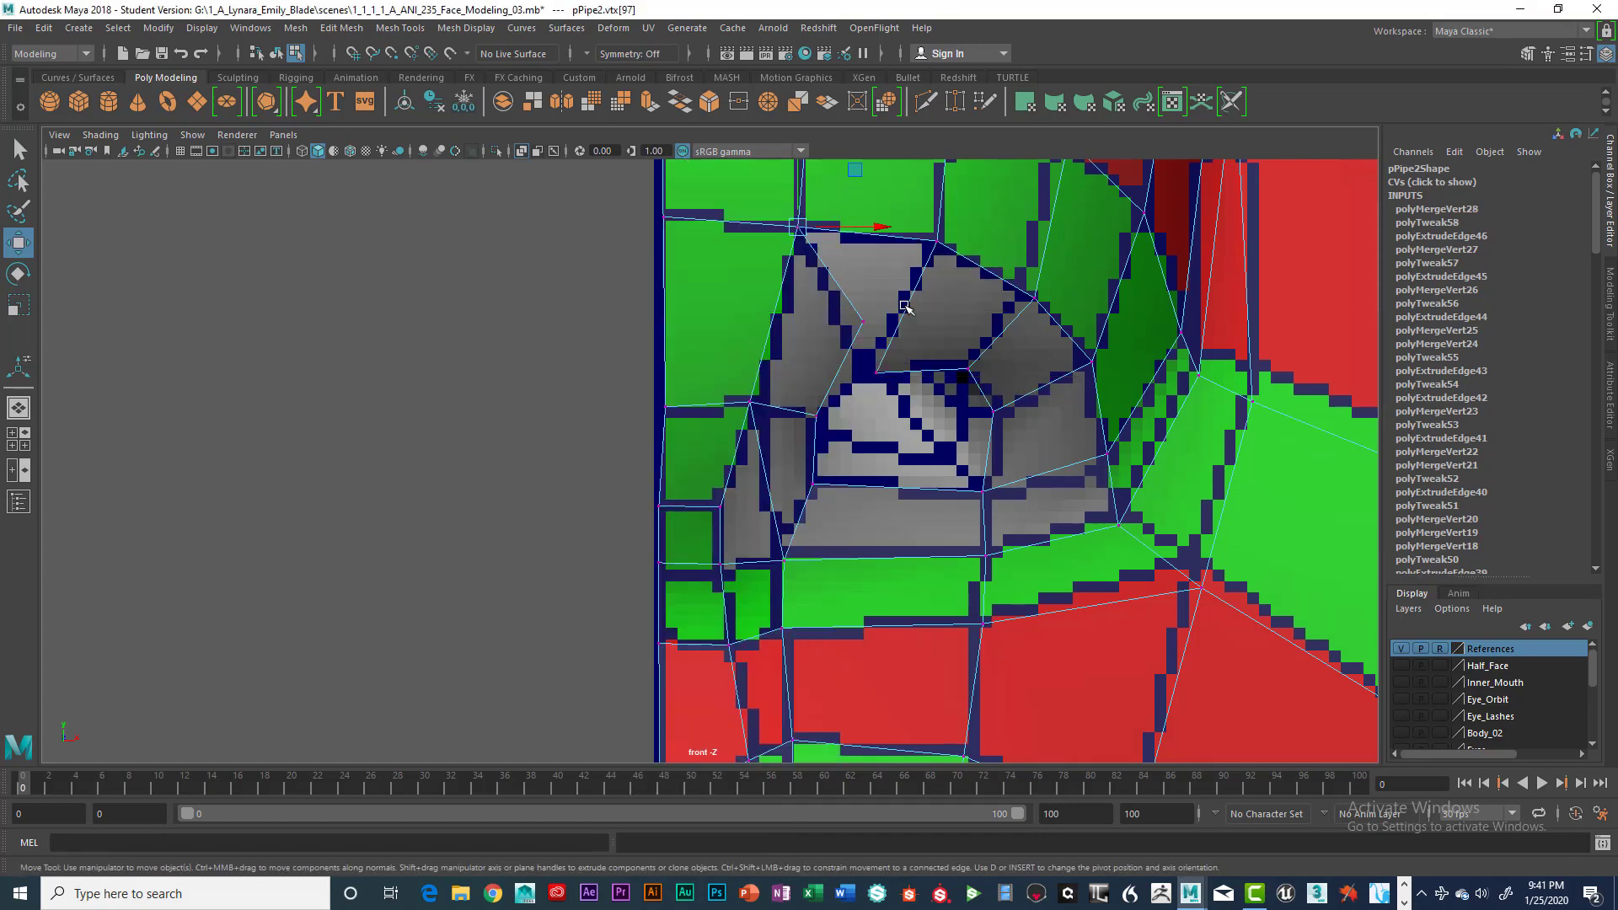
Step: Reposition the two inner vertices flanking the open gap so they follow the inner nostril loop of the reference
click(868, 325)
drag(862, 321, 895, 385)
click(877, 372)
click(840, 371)
drag(892, 379, 899, 381)
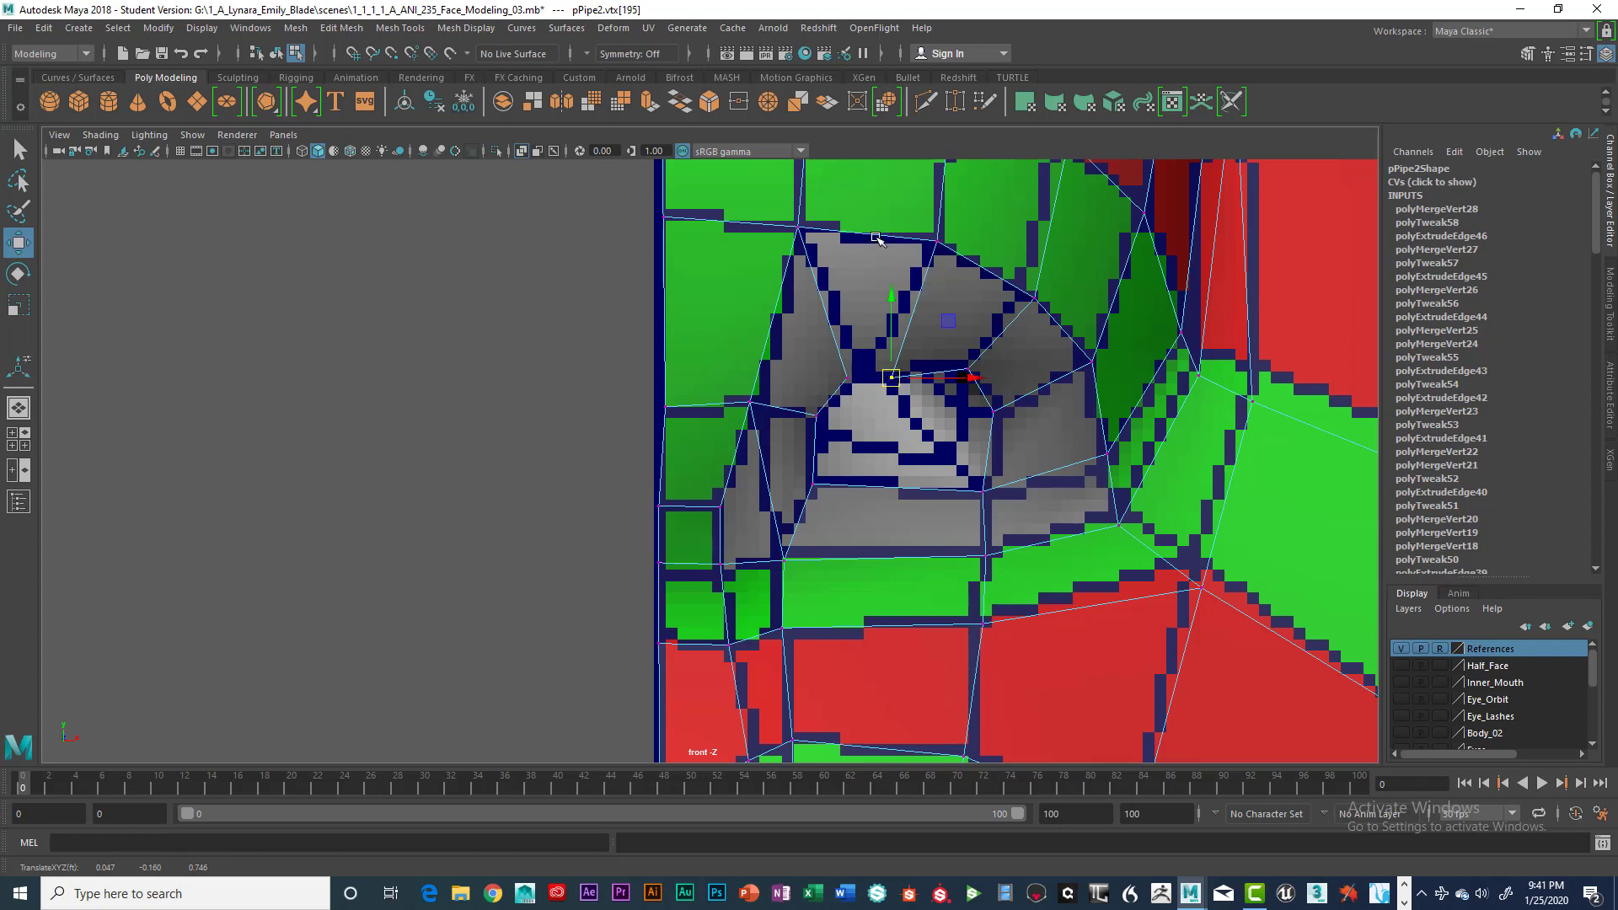
Step: Extrude the nostril's top rim edge downward into the remaining gap between the inner faces
right_drag(876, 238, 876, 195)
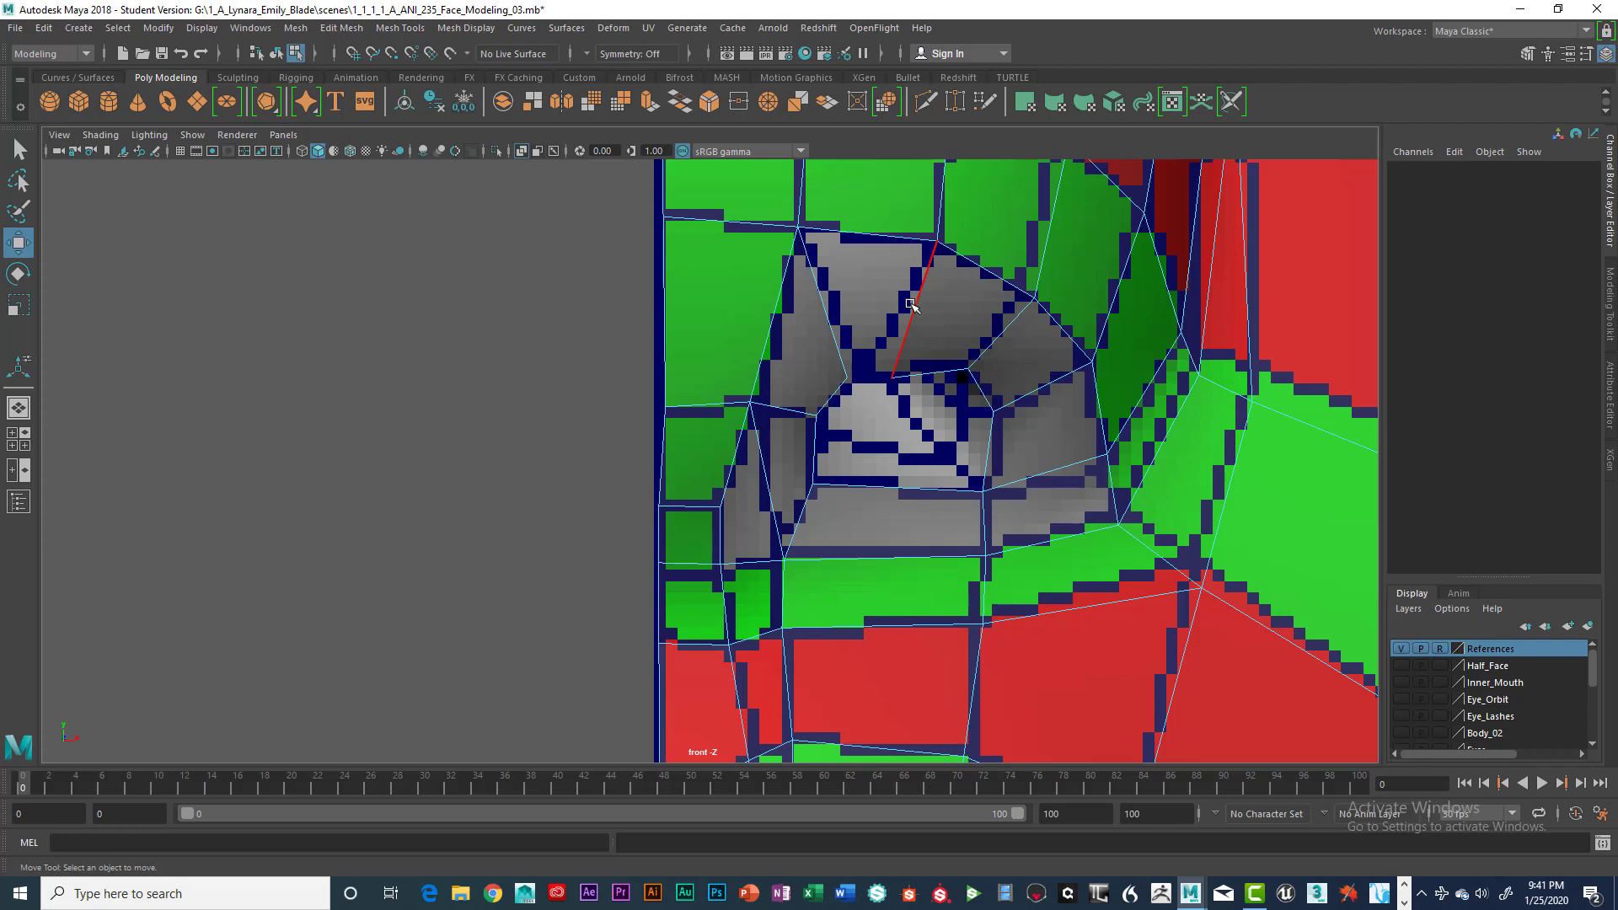
click(872, 242)
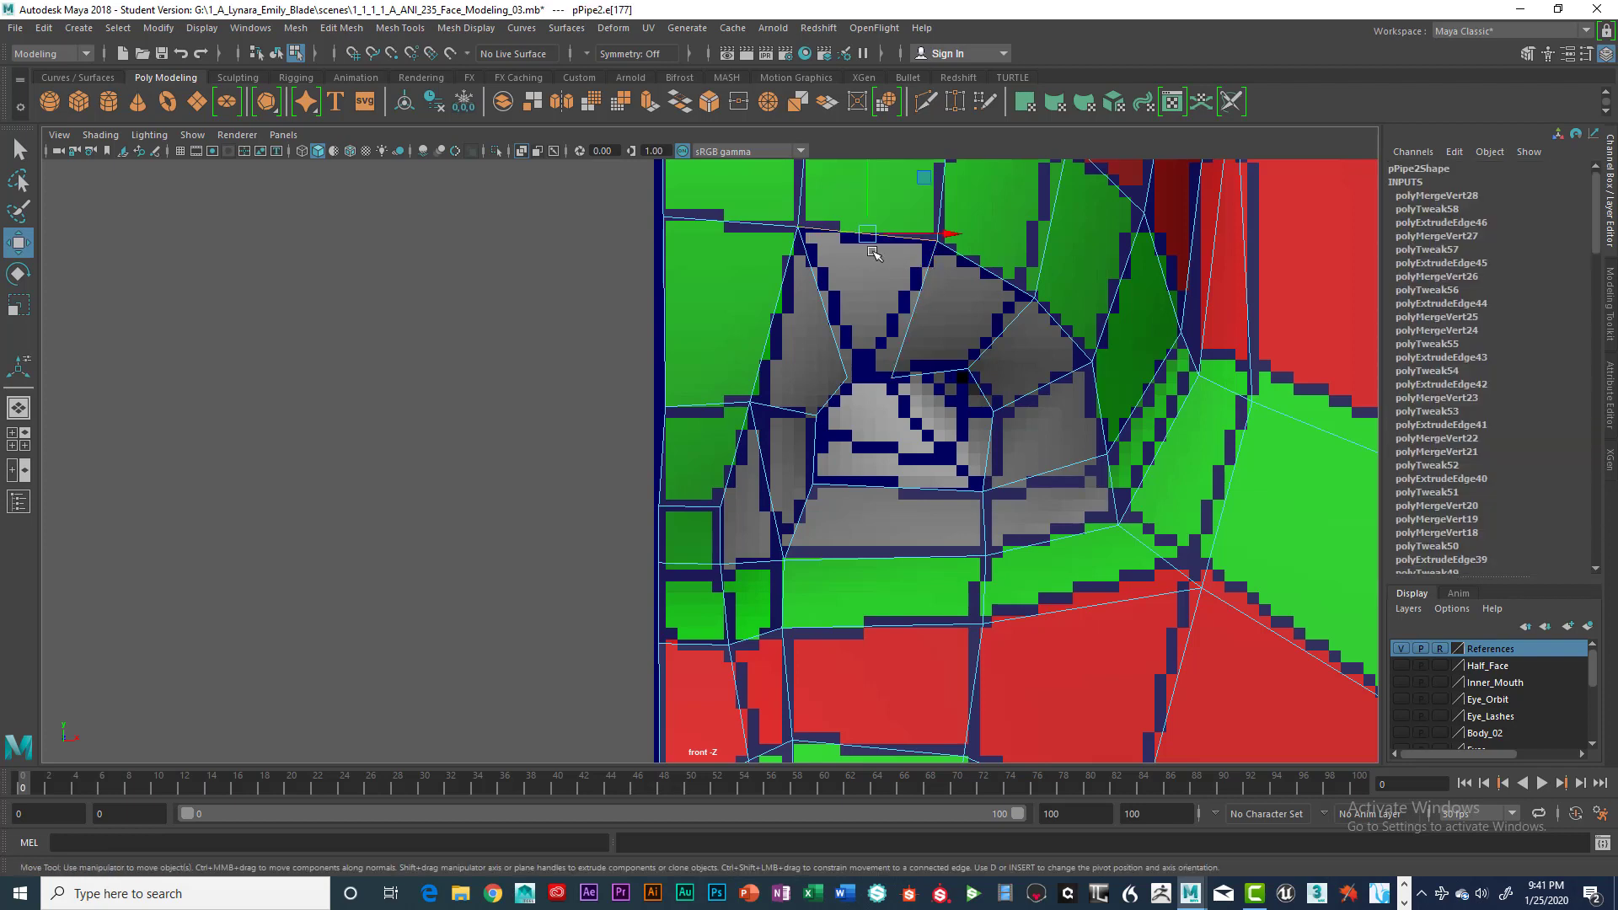
key(ctrl+e)
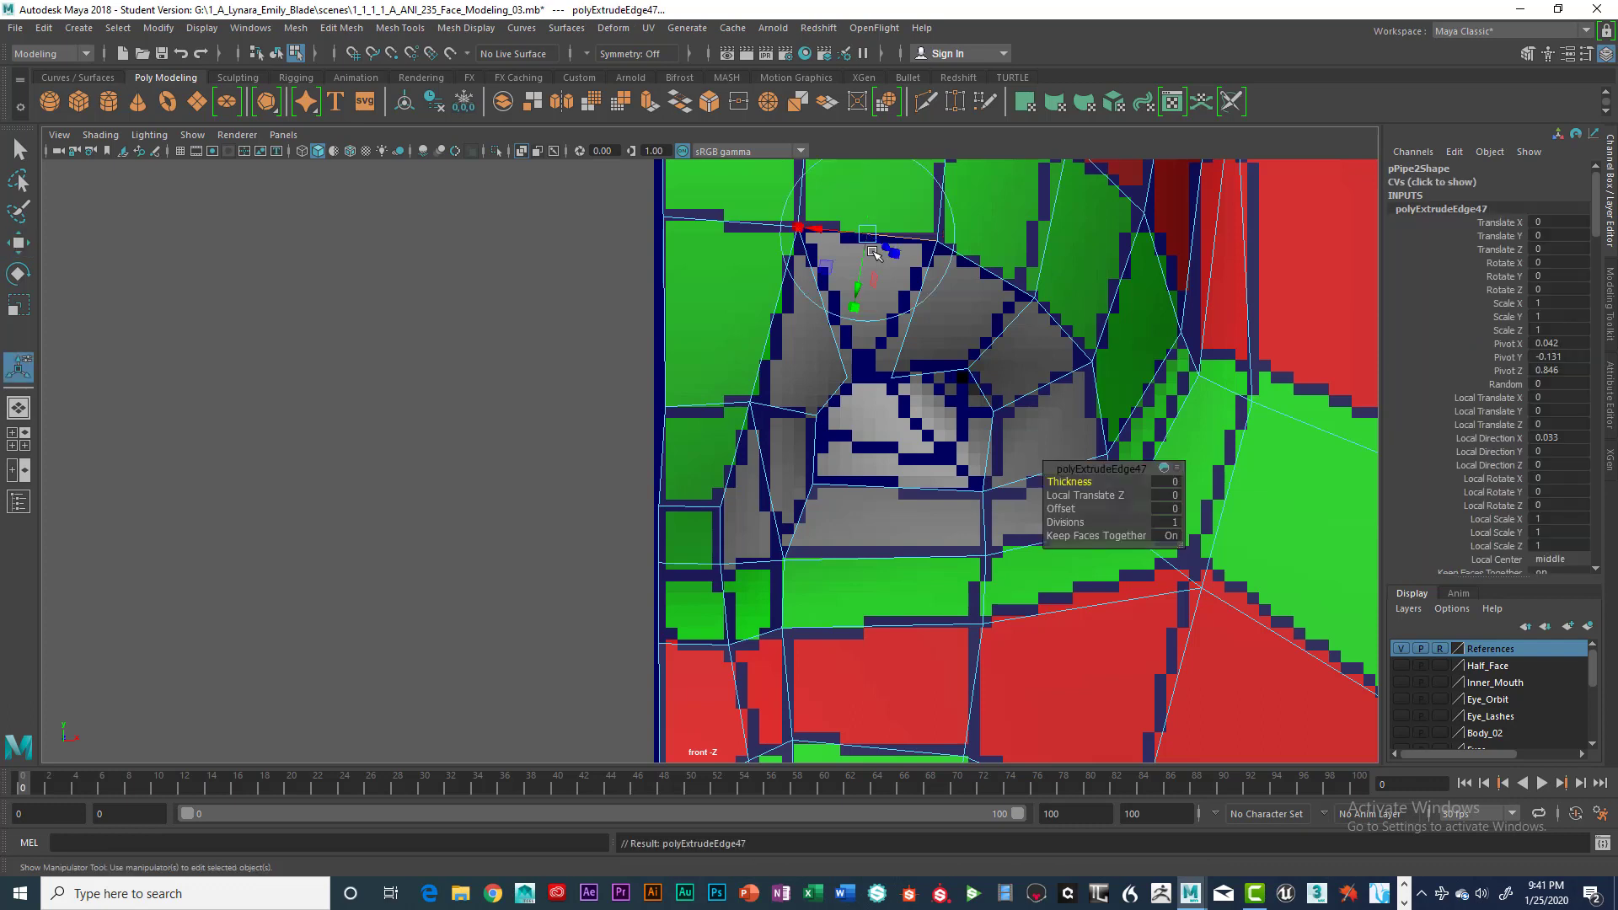
key(w)
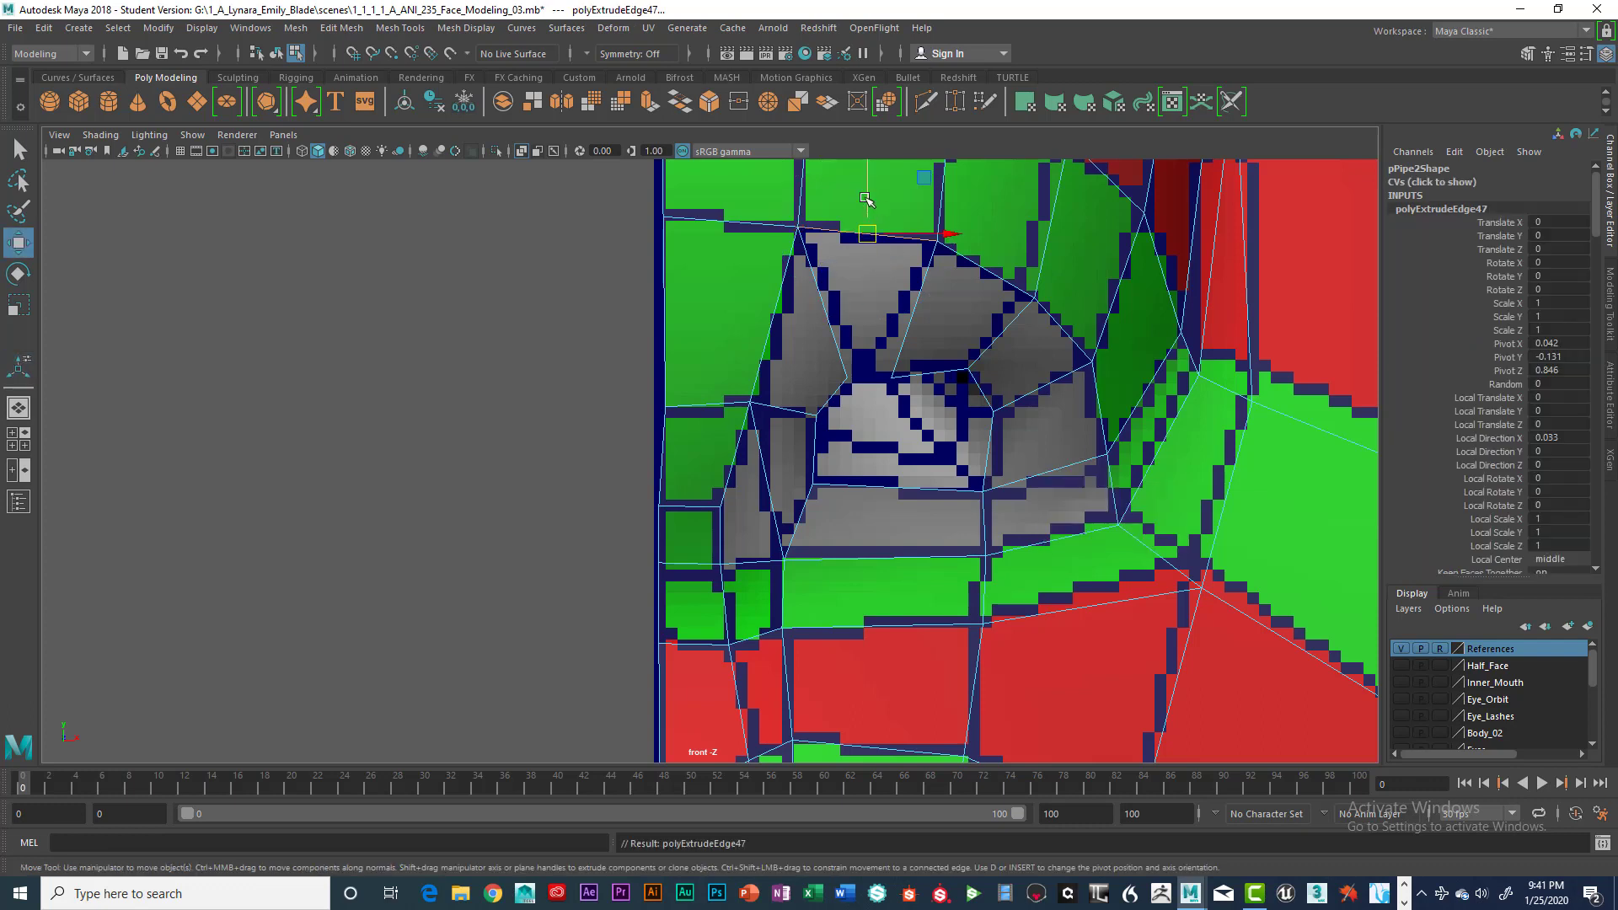
drag(873, 196, 887, 297)
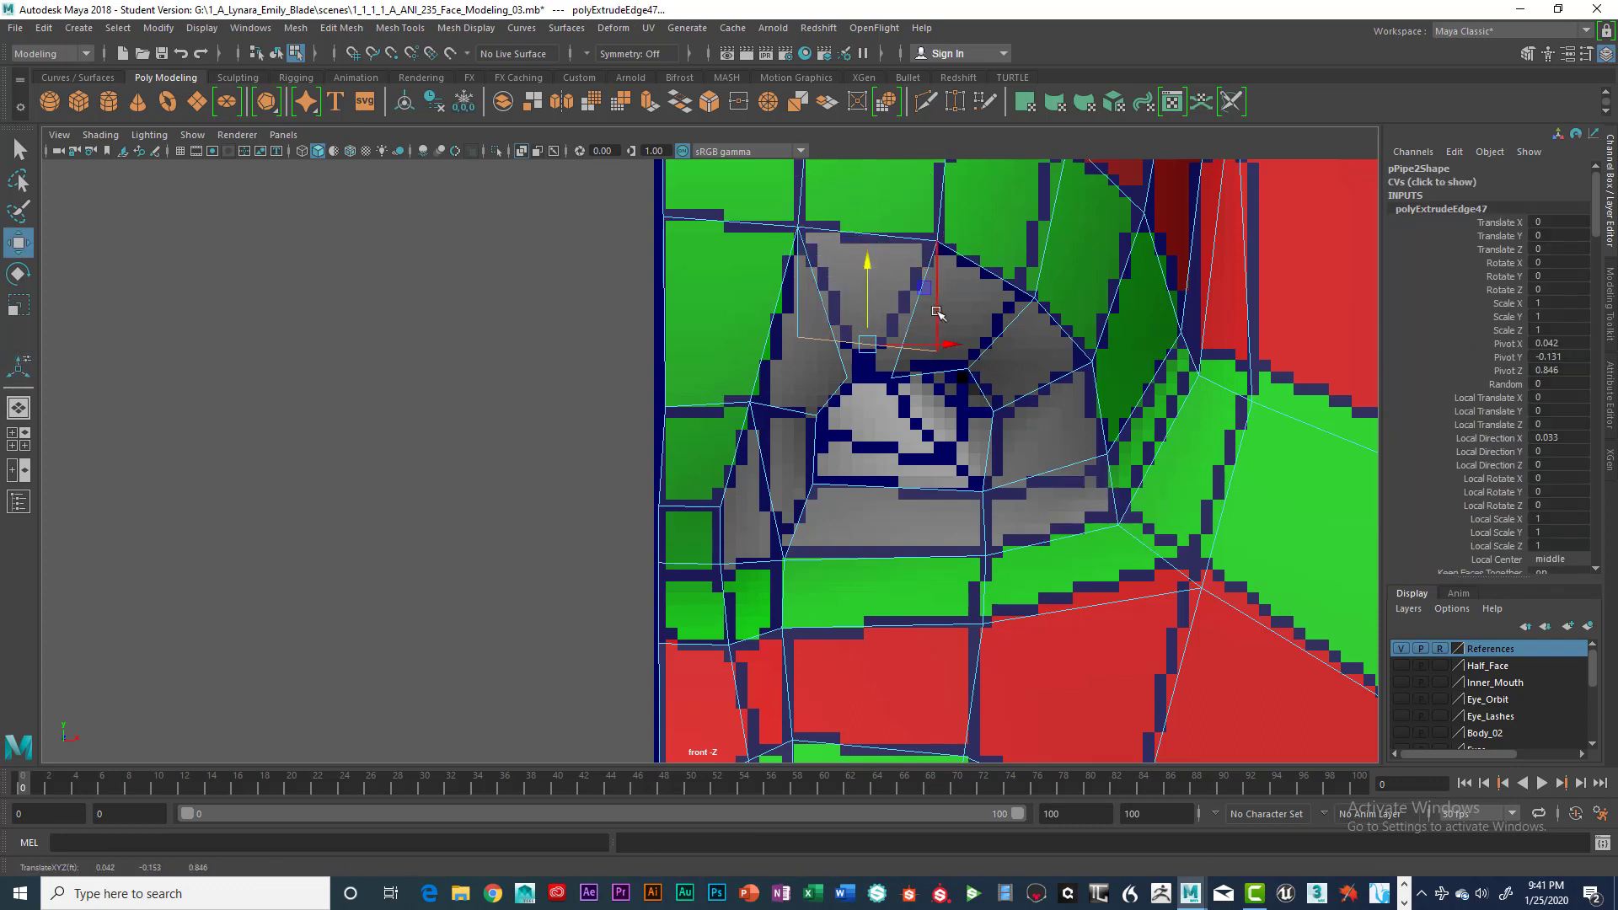
Step: Snap both lower vertices of the extruded top face onto the neighbouring inner nostril vertices
right_drag(927, 297, 868, 301)
click(939, 356)
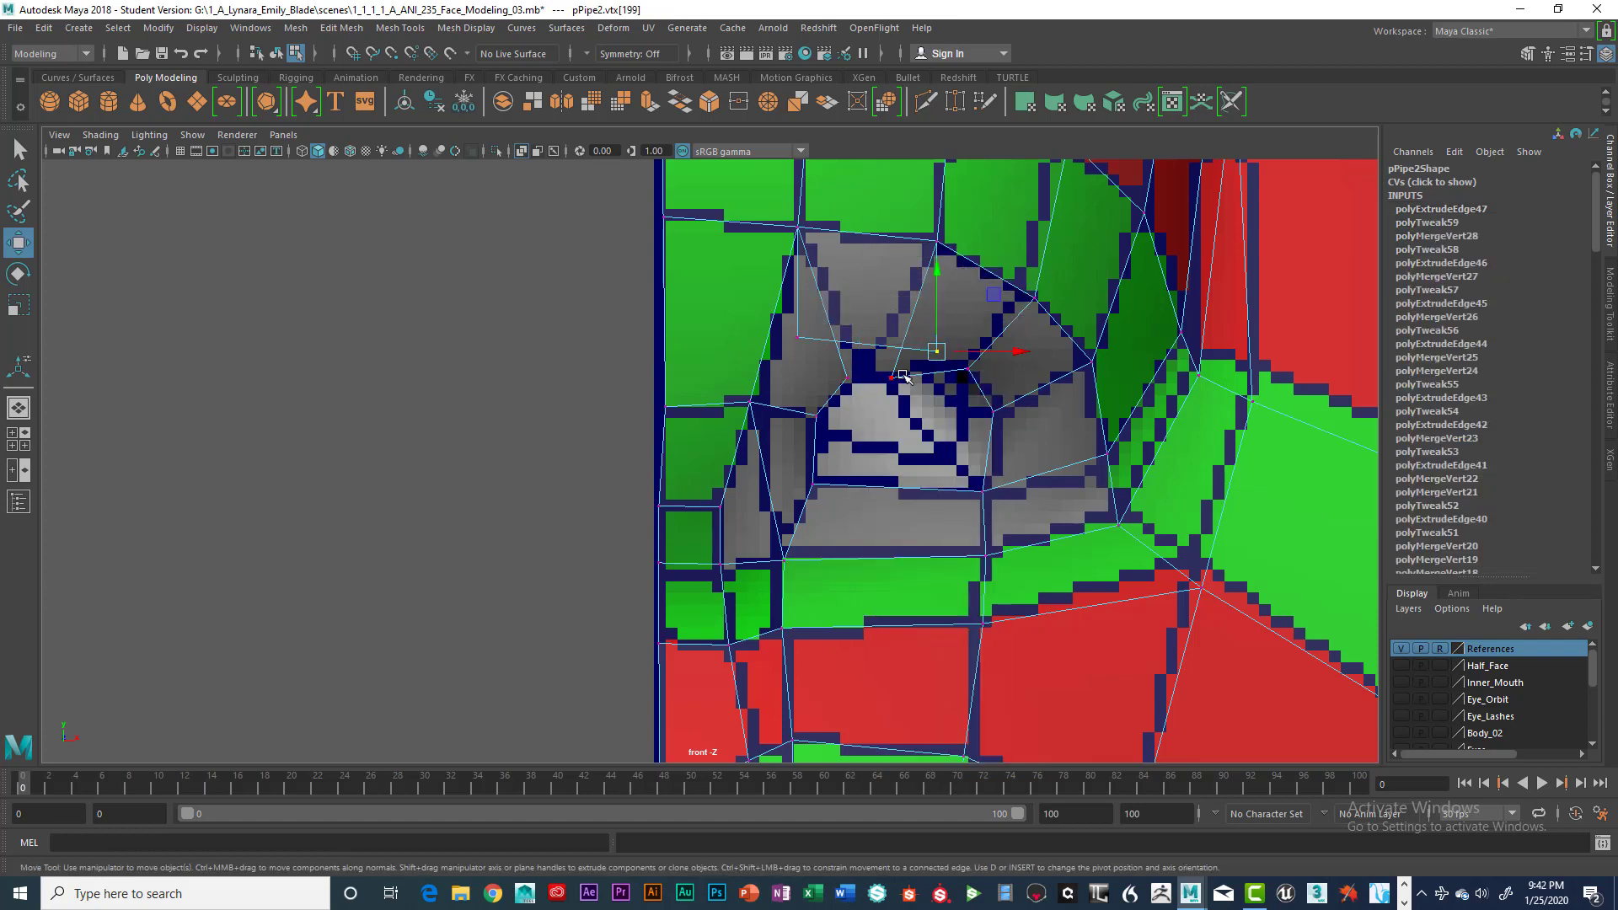
drag(936, 352, 891, 376)
click(843, 372)
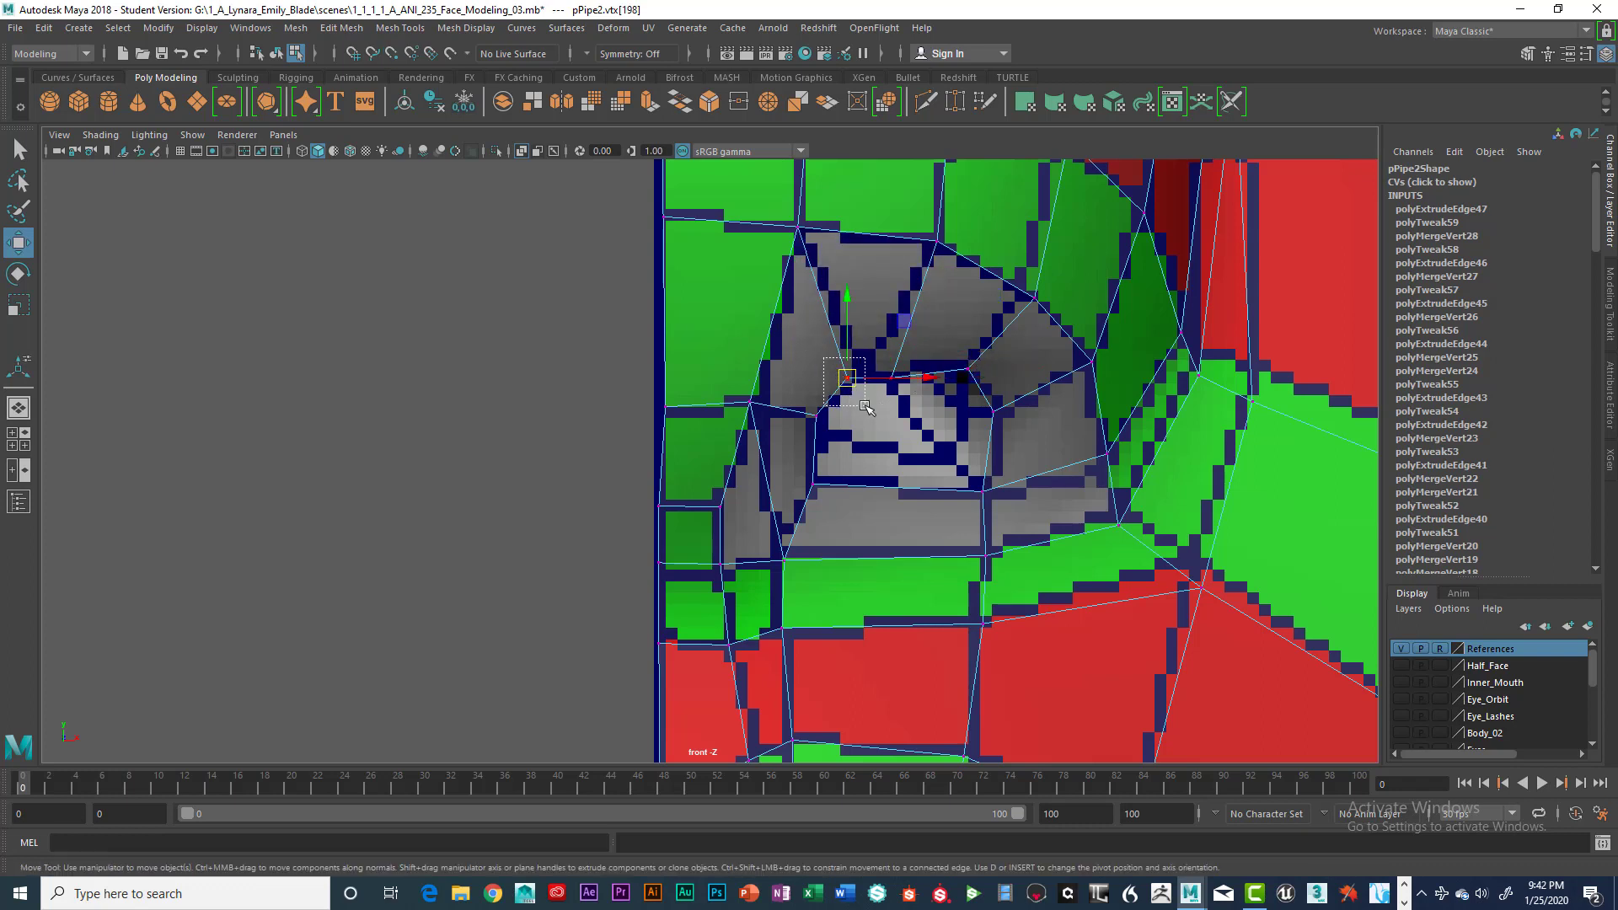
Step: Merge the overlapping vertices at both lower corners of the gap-closing nostril face
drag(827, 360, 865, 408)
drag(808, 345, 879, 409)
key(q)
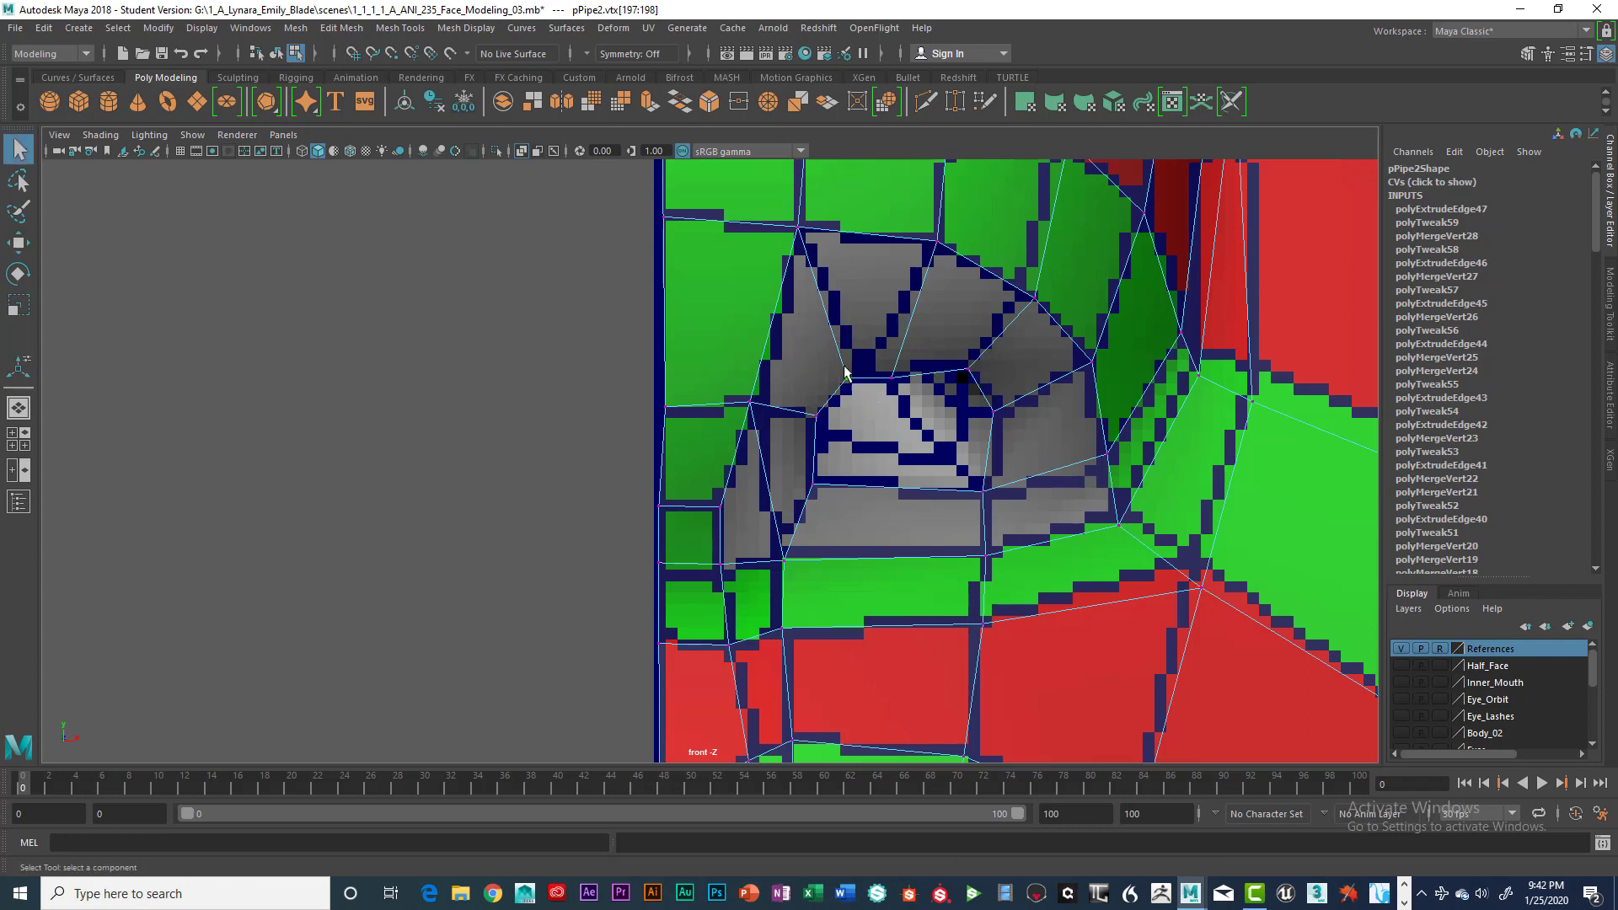
key(space)
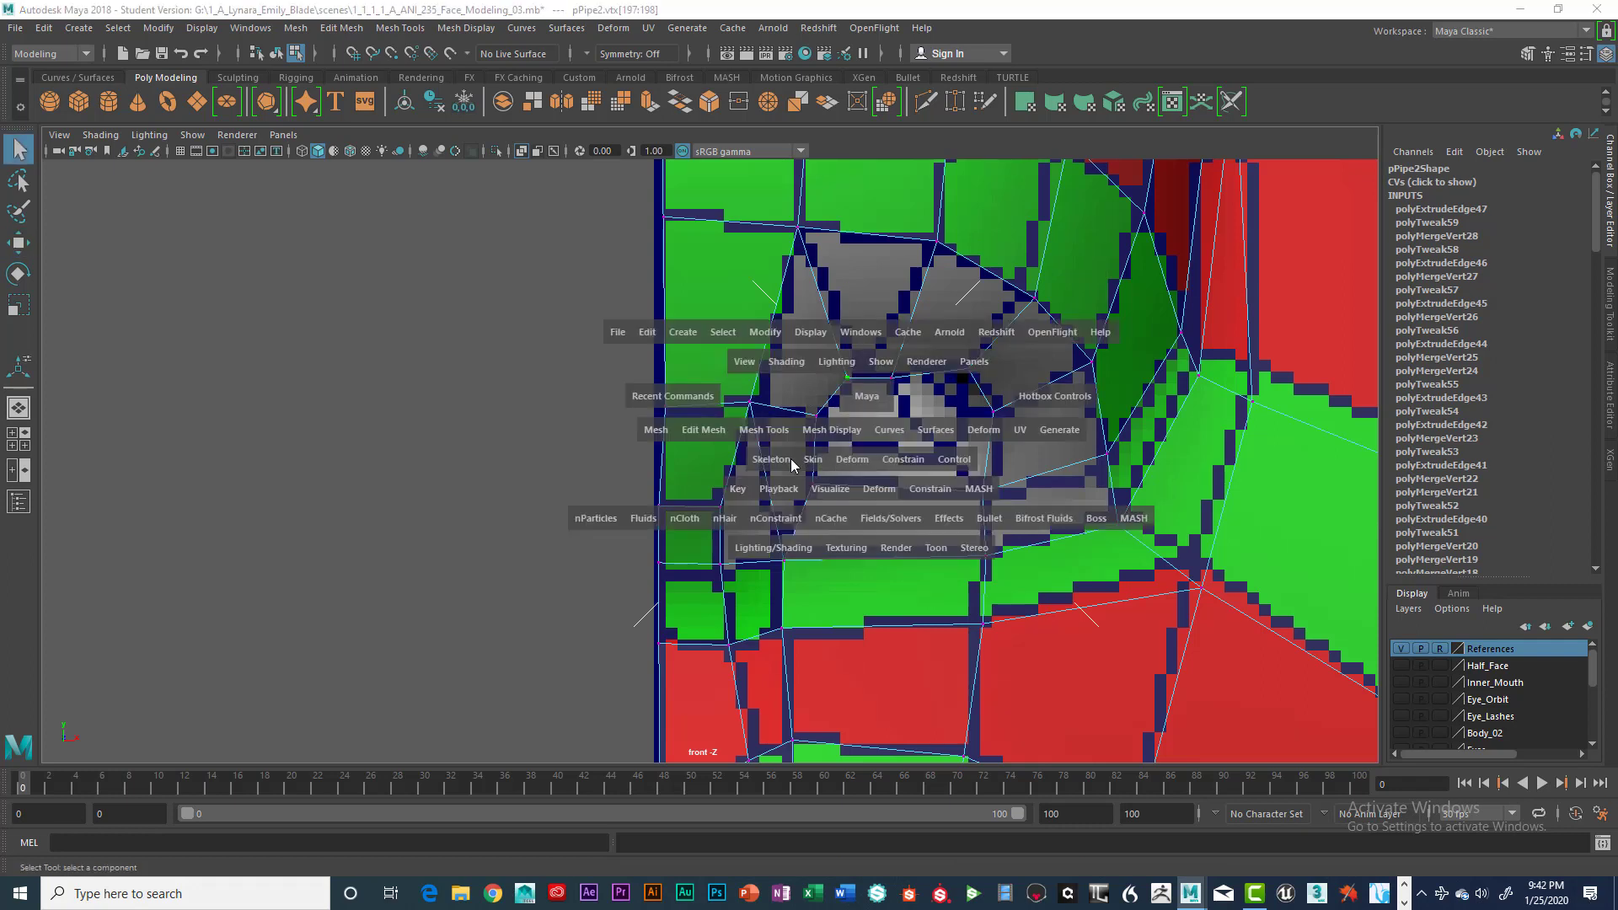
drag(716, 434, 760, 548)
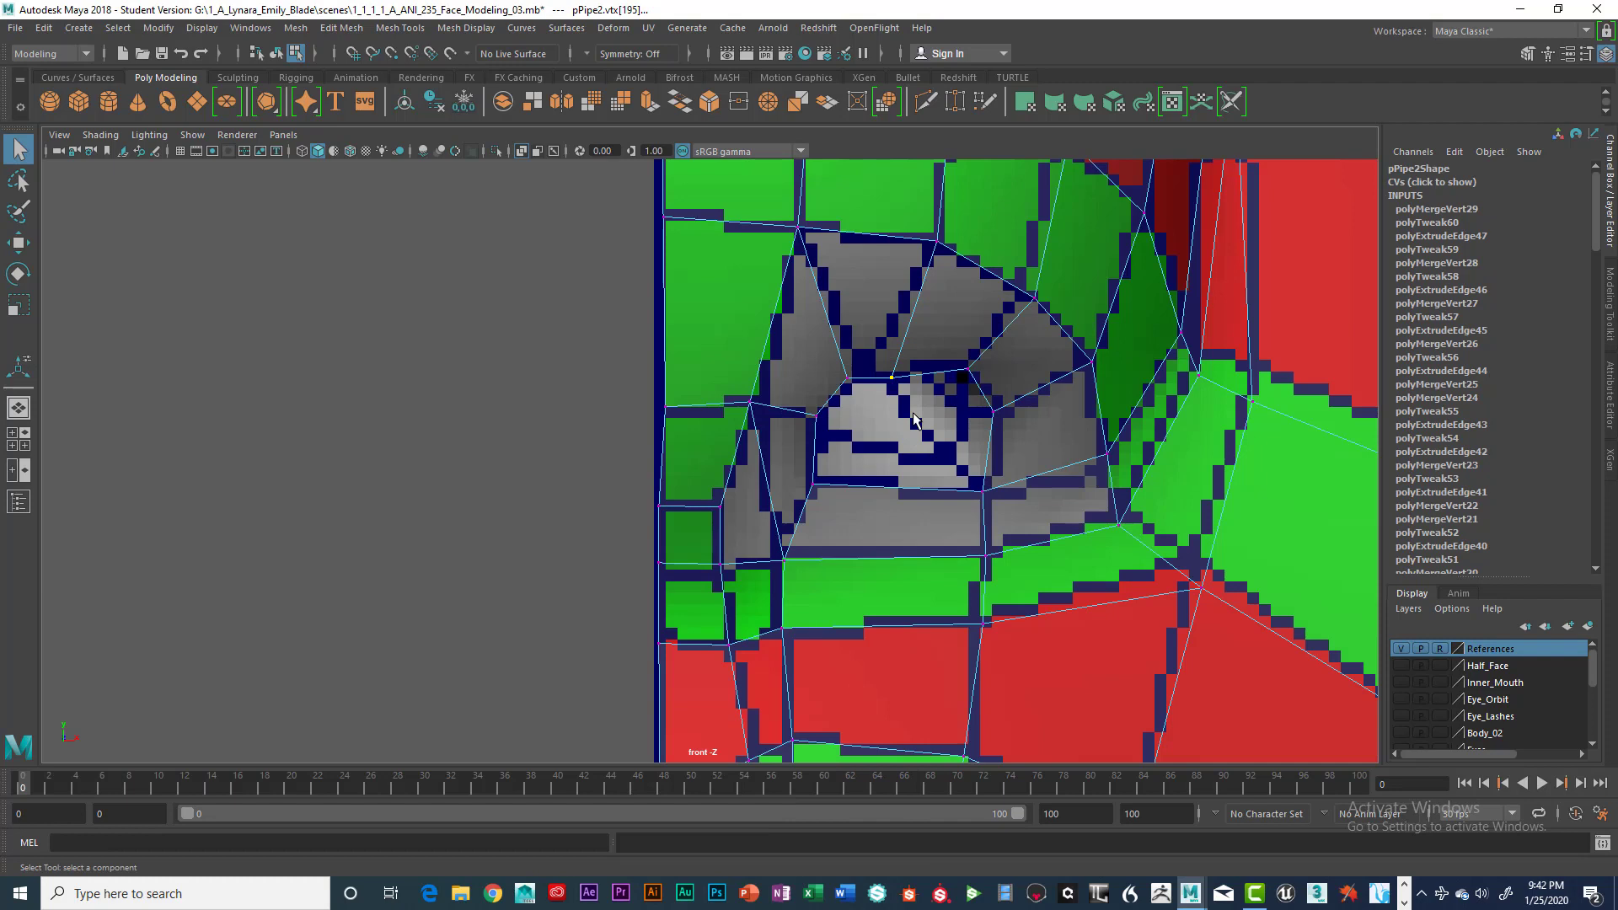
key(g)
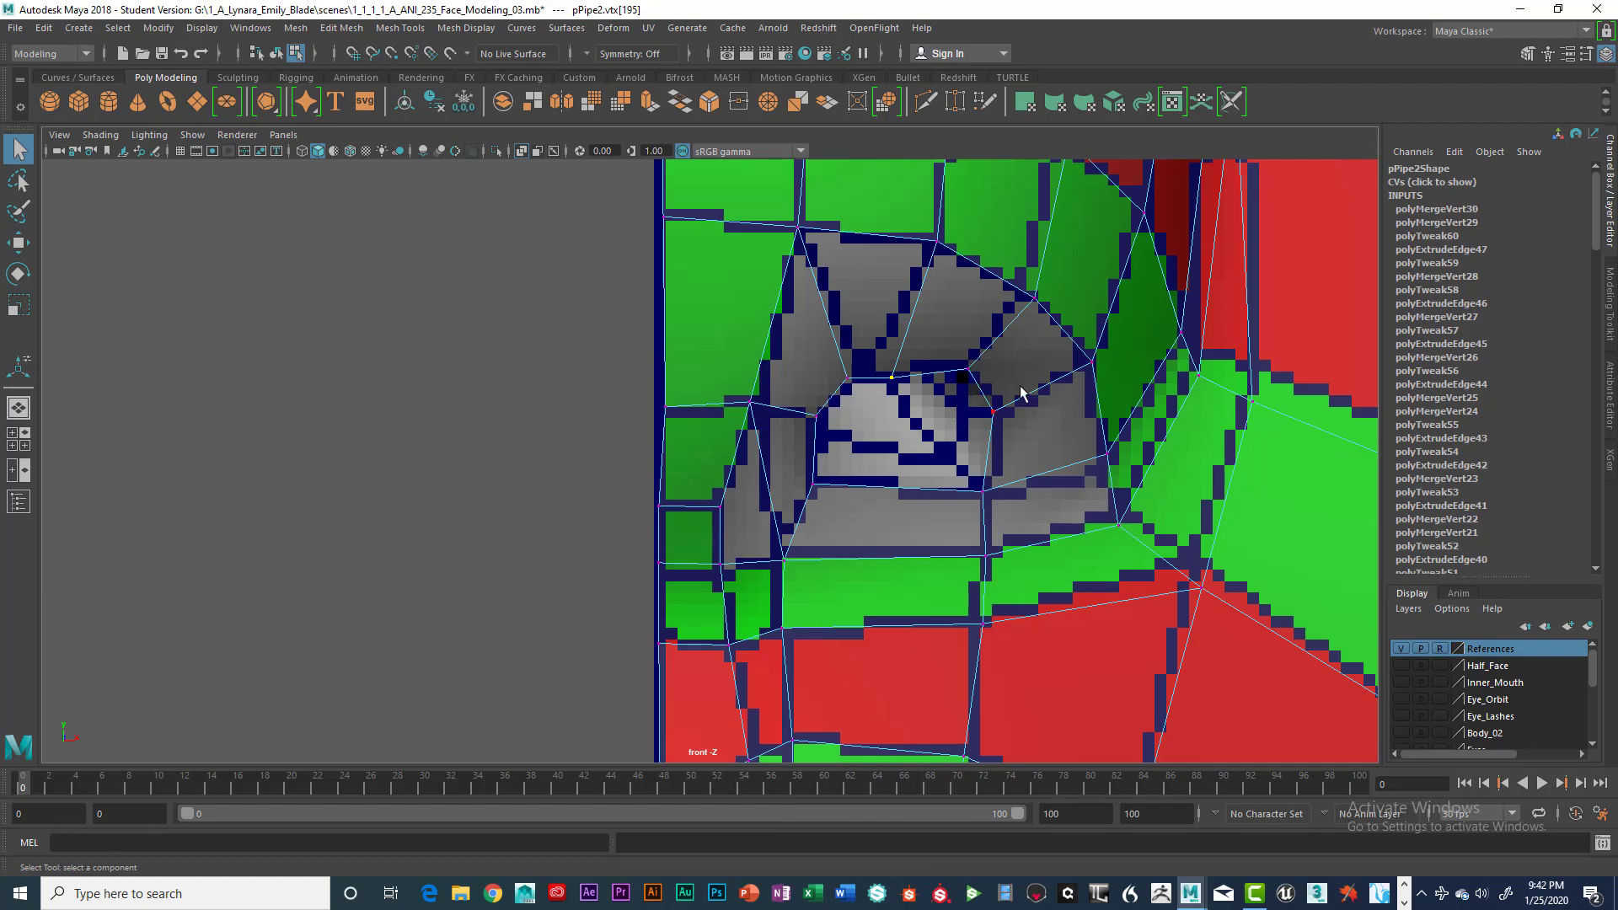
Step: Move the septum-side vertex of the inner nostril loop forward toward the nose tip to match the side-view reference
key(space)
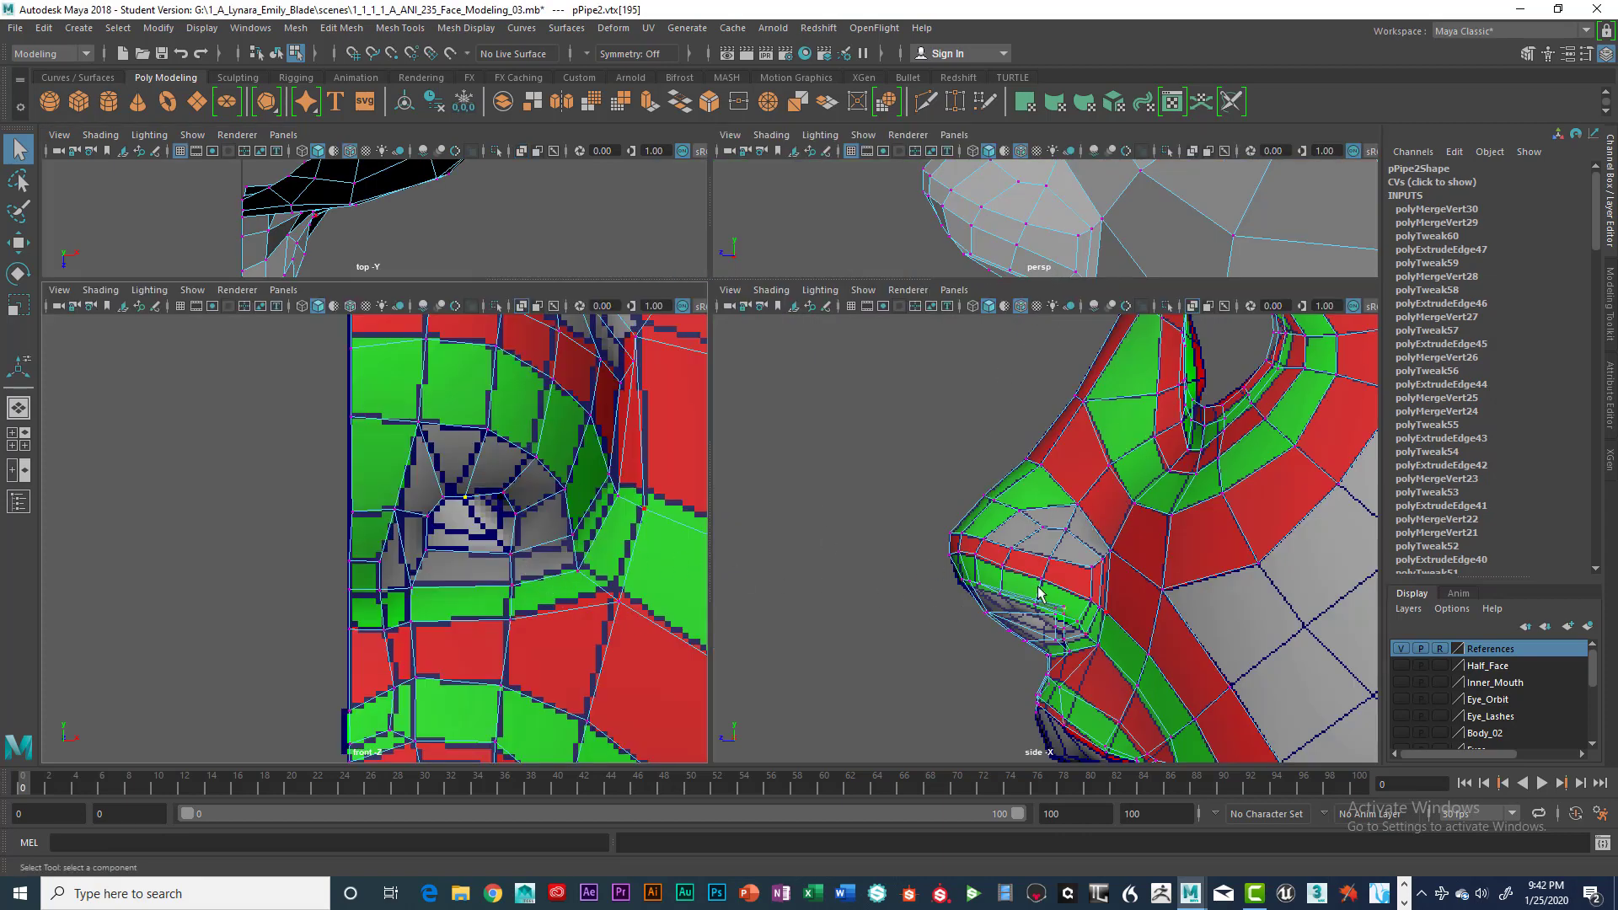
key(space)
alt+drag(838, 589, 834, 594)
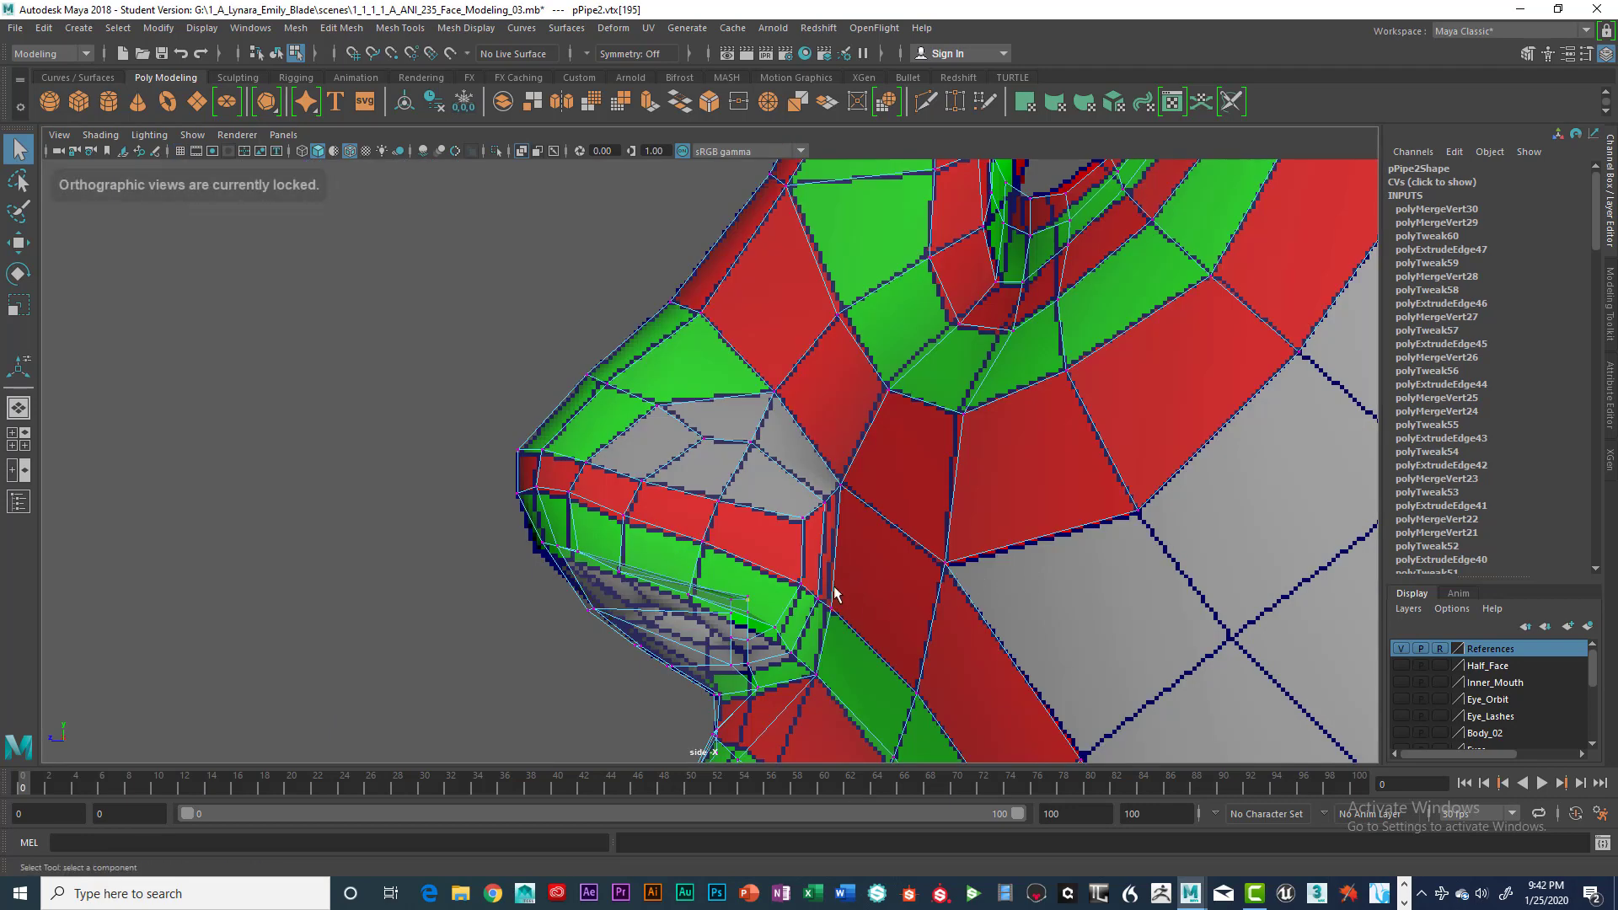
scroll(755, 624, down, 3)
key(space)
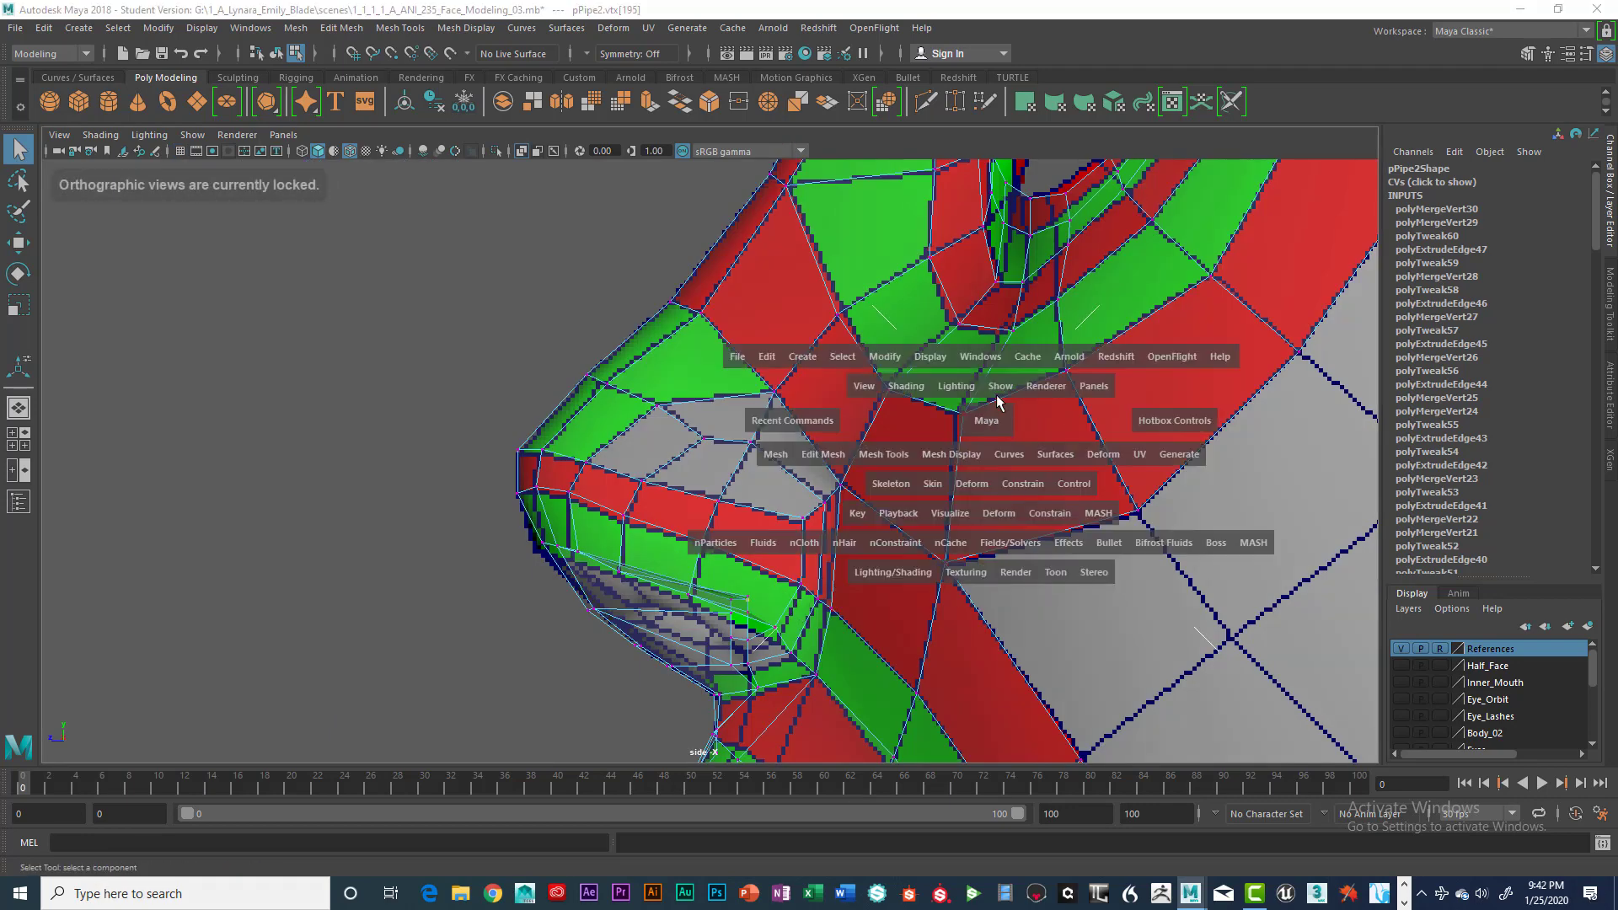
key(space)
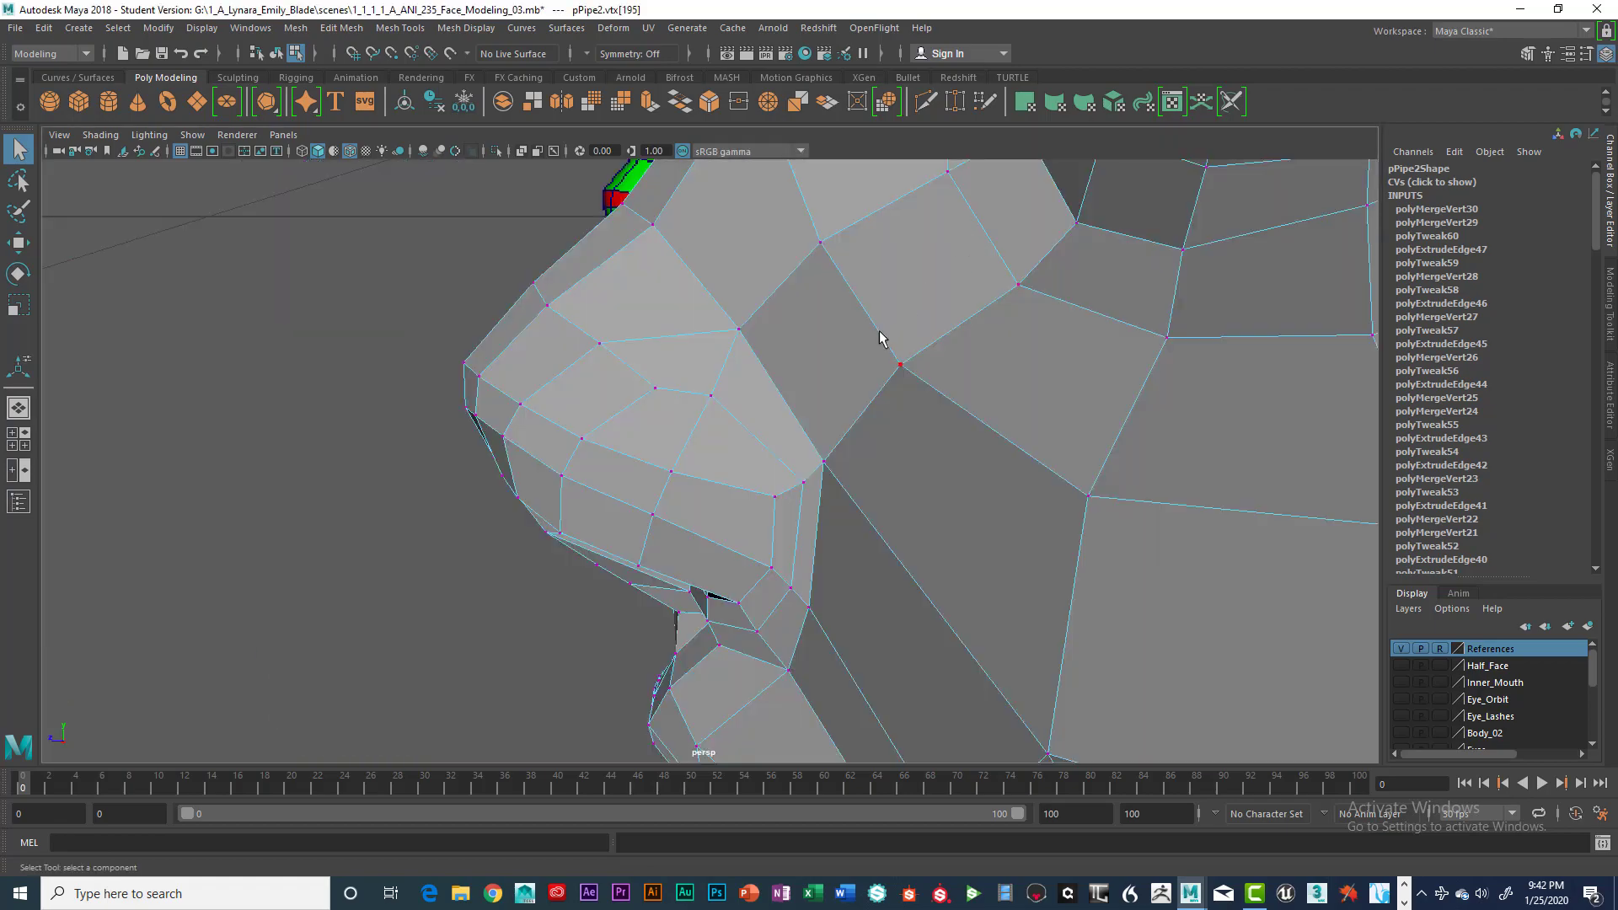
alt+drag(877, 336, 761, 506)
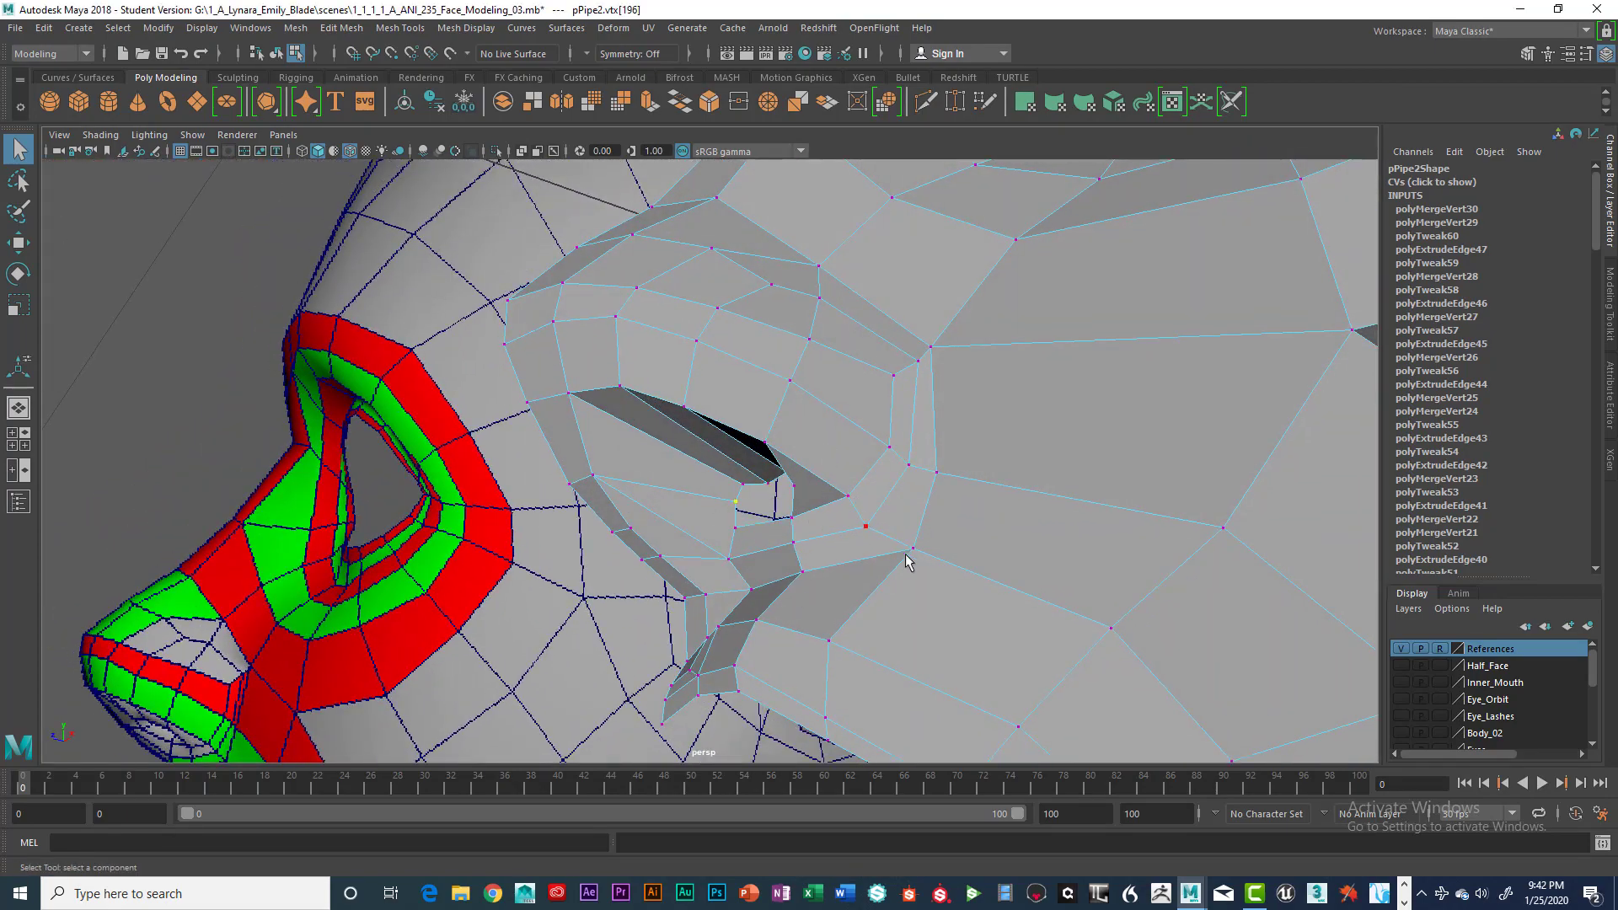
key(space)
key(space)
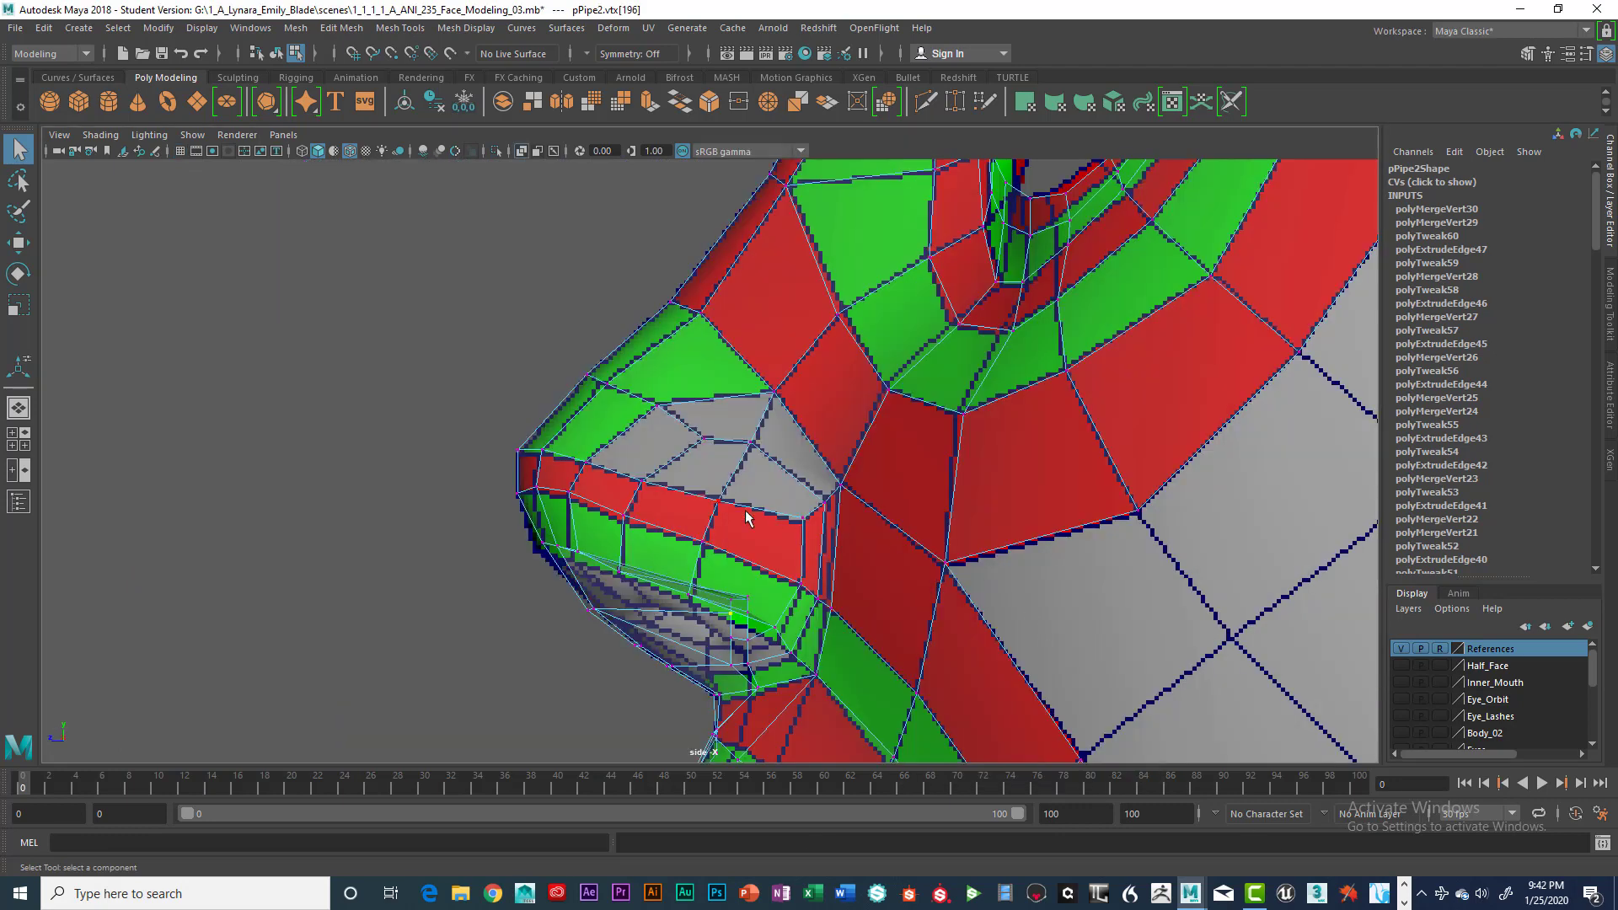
key(w)
drag(656, 622, 594, 625)
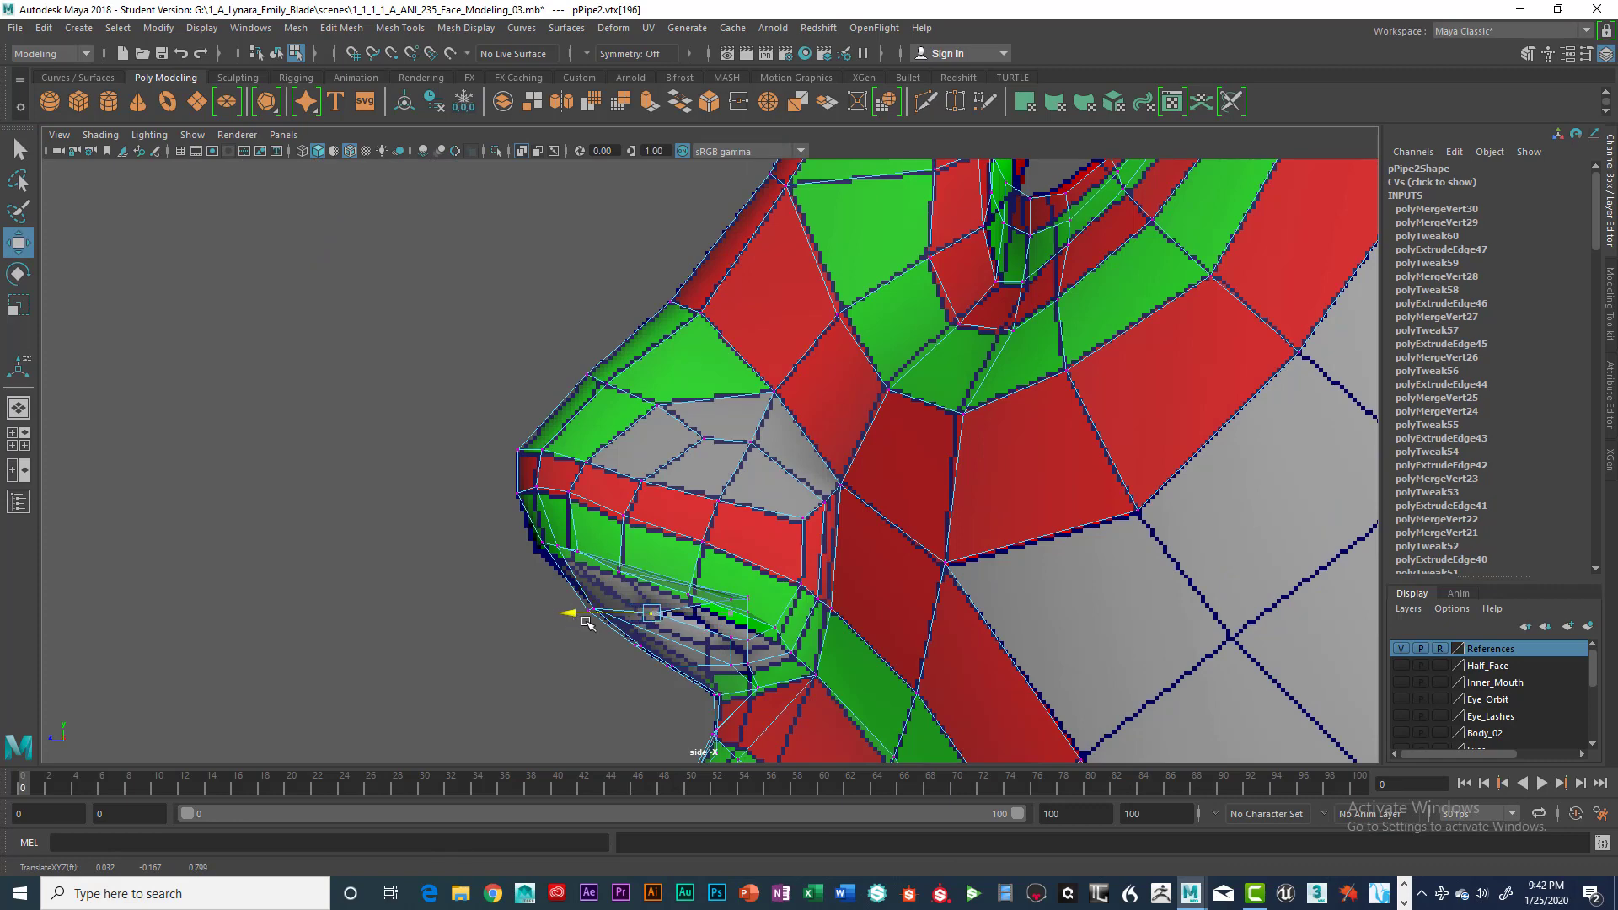
Step: Move the upper septum-side vertex of the inner nostril loop forward to match the reference in the side view
key(space)
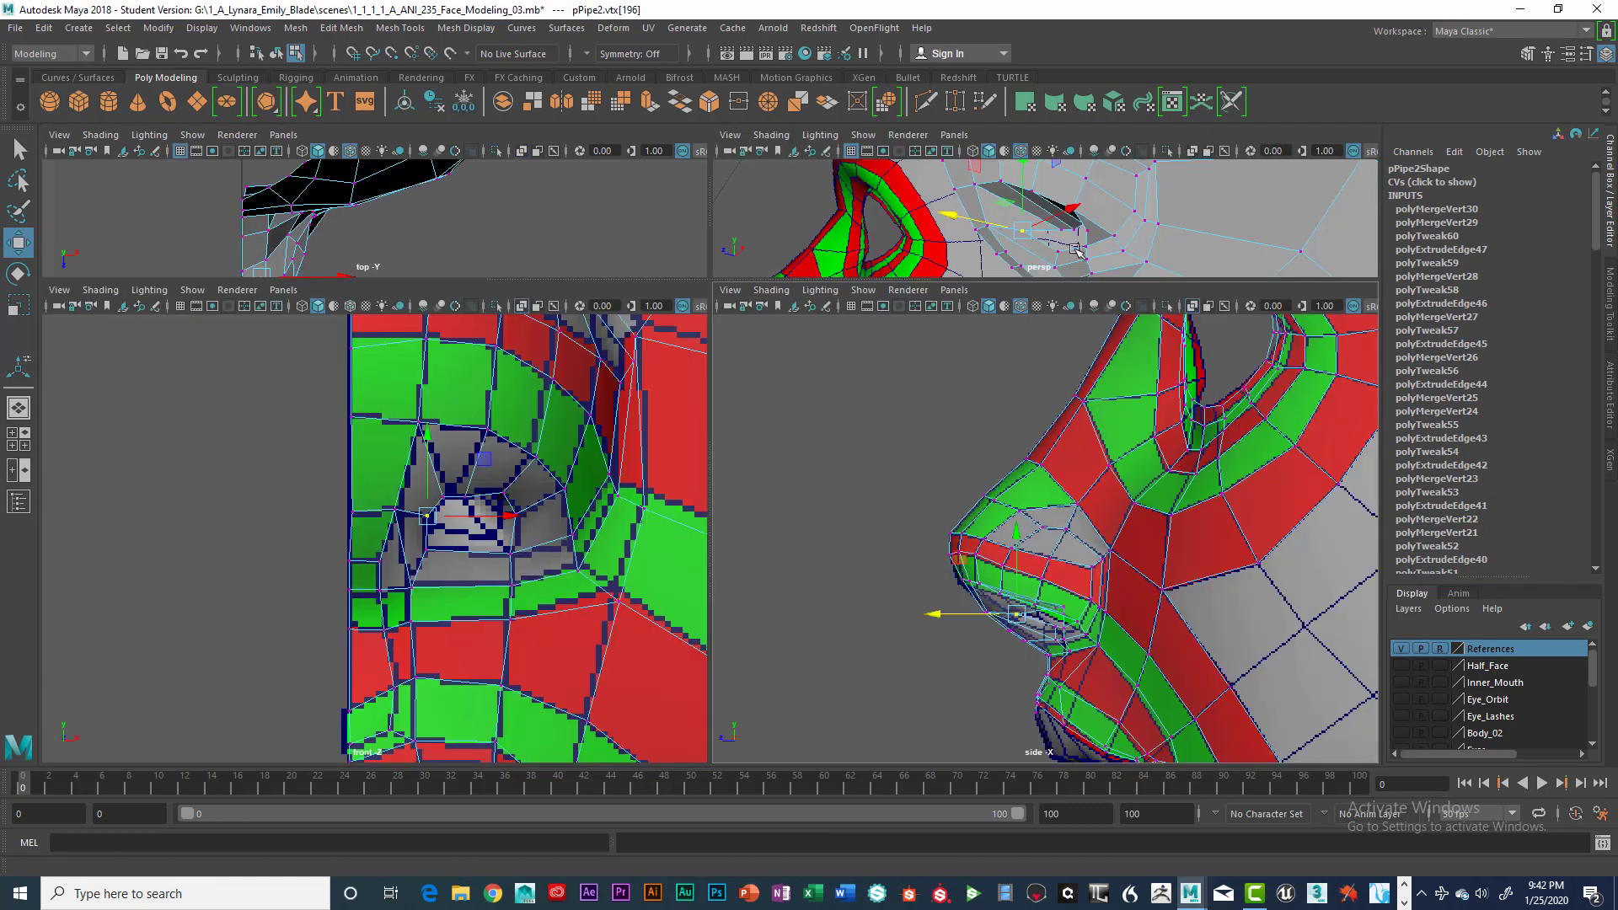
key(space)
alt+drag(1042, 299, 933, 417)
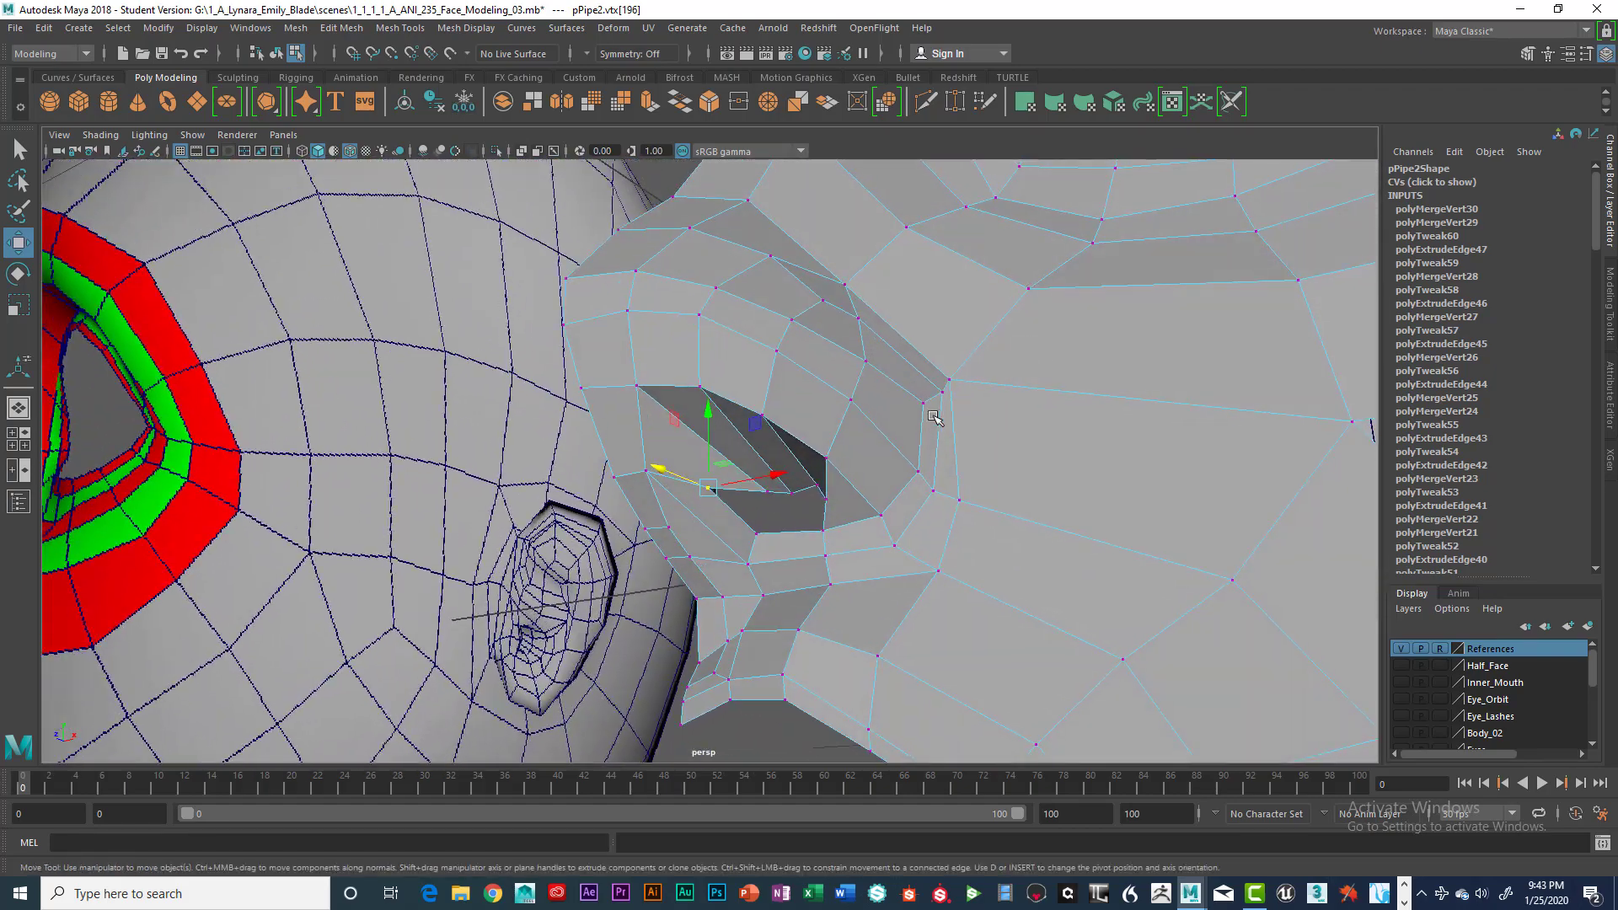
click(768, 491)
alt+drag(935, 499, 887, 510)
key(space)
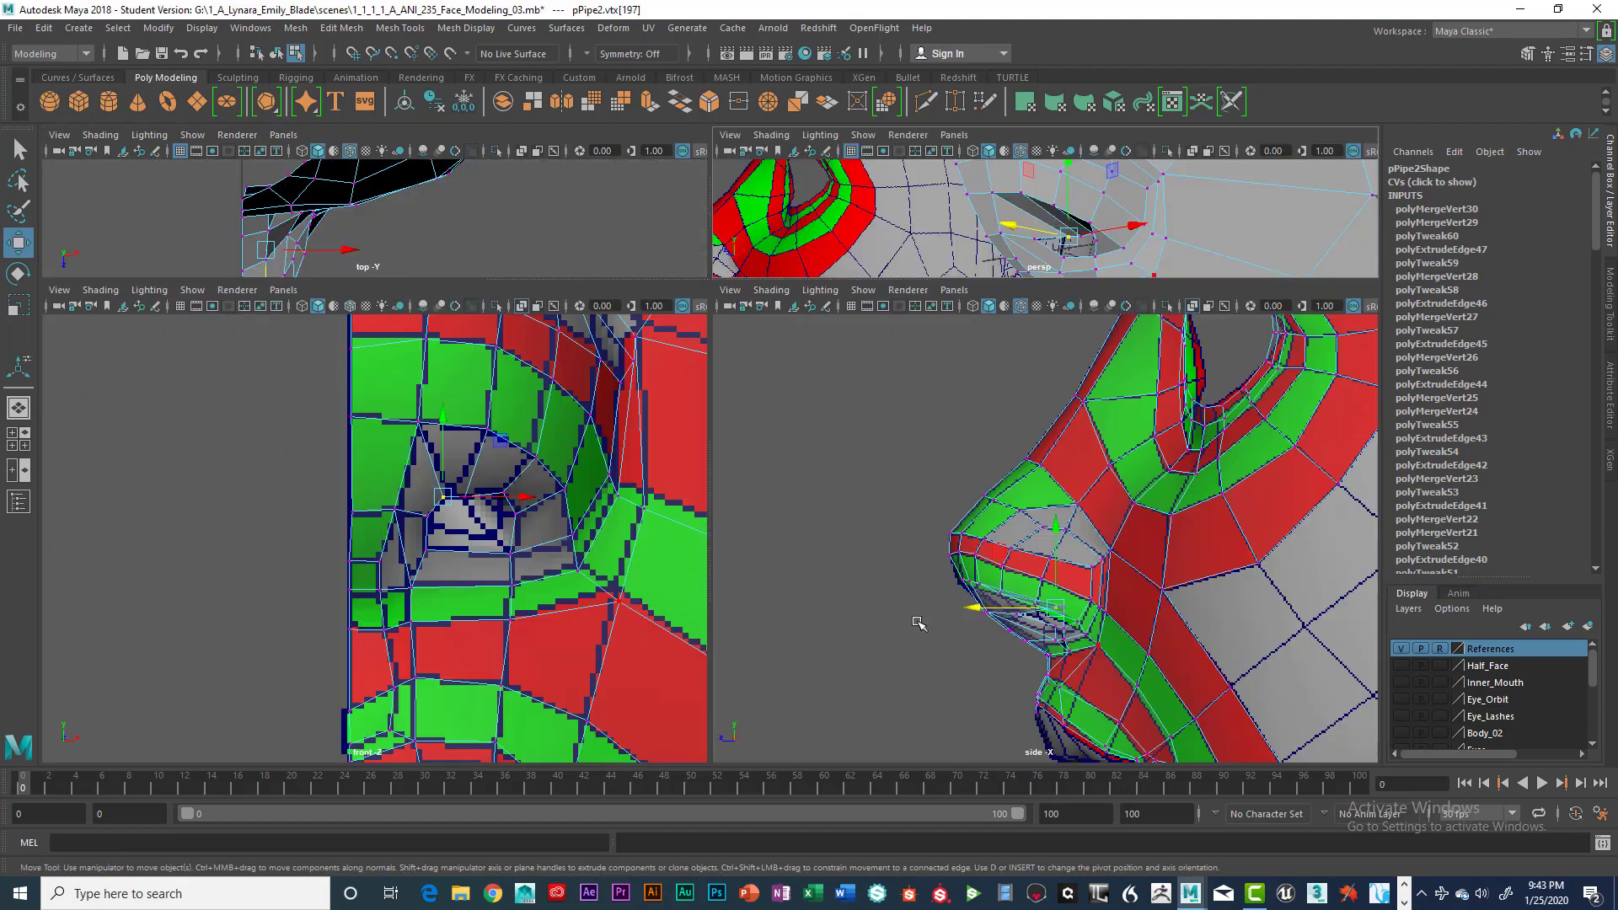
key(space)
drag(674, 608, 558, 609)
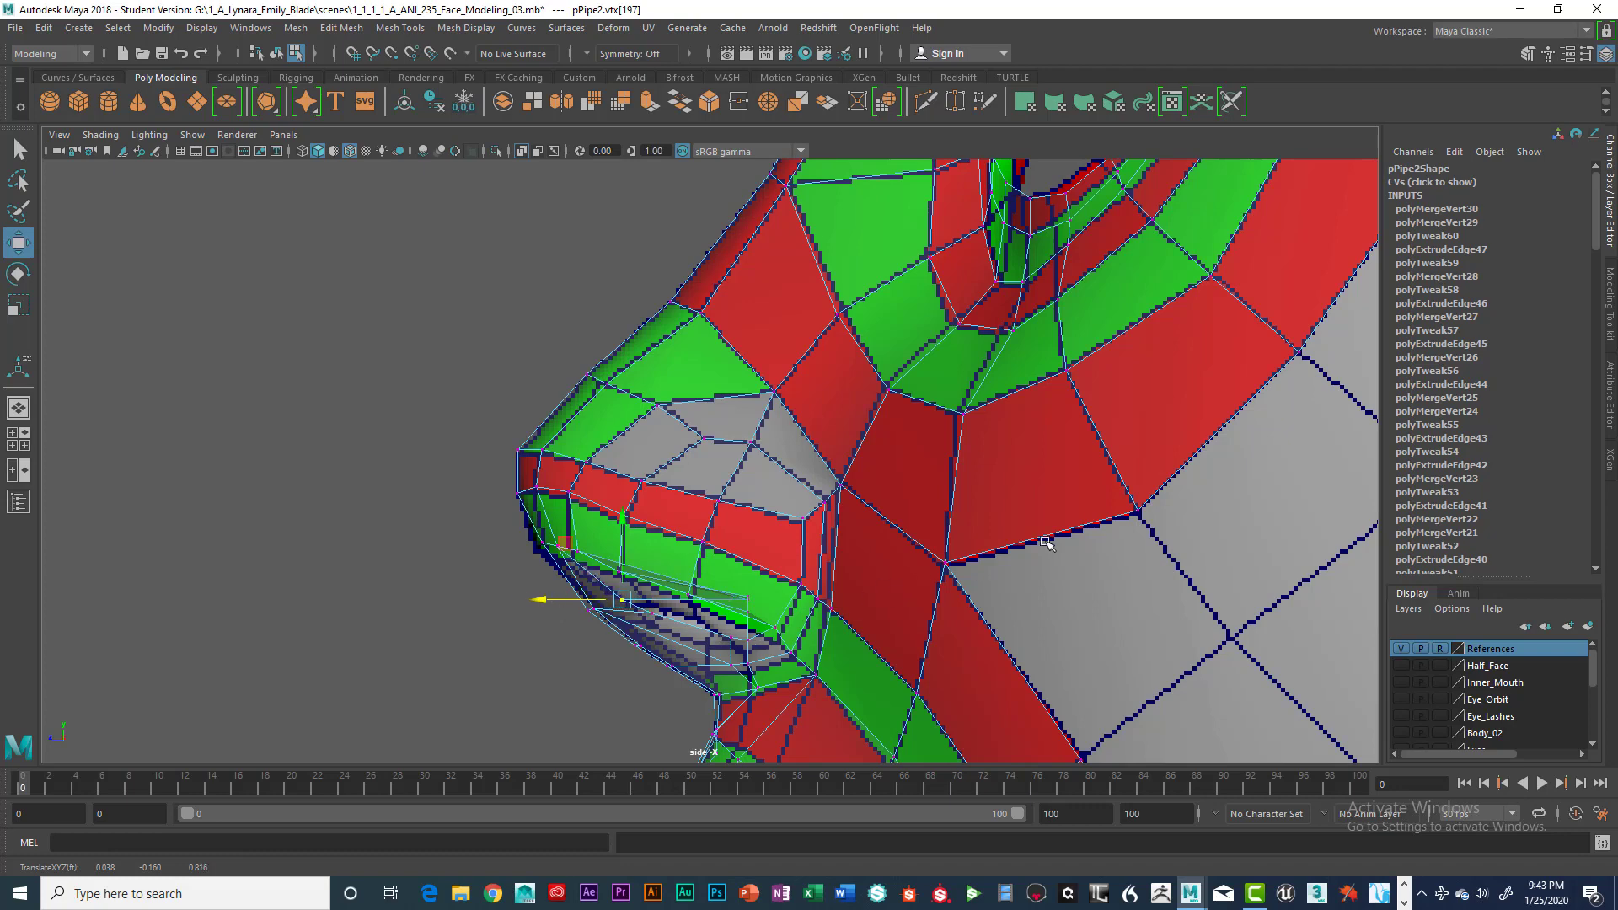
Step: Move the top middle vertex of the inner nostril loop forward toward the nose tip in the side view
key(space)
key(space)
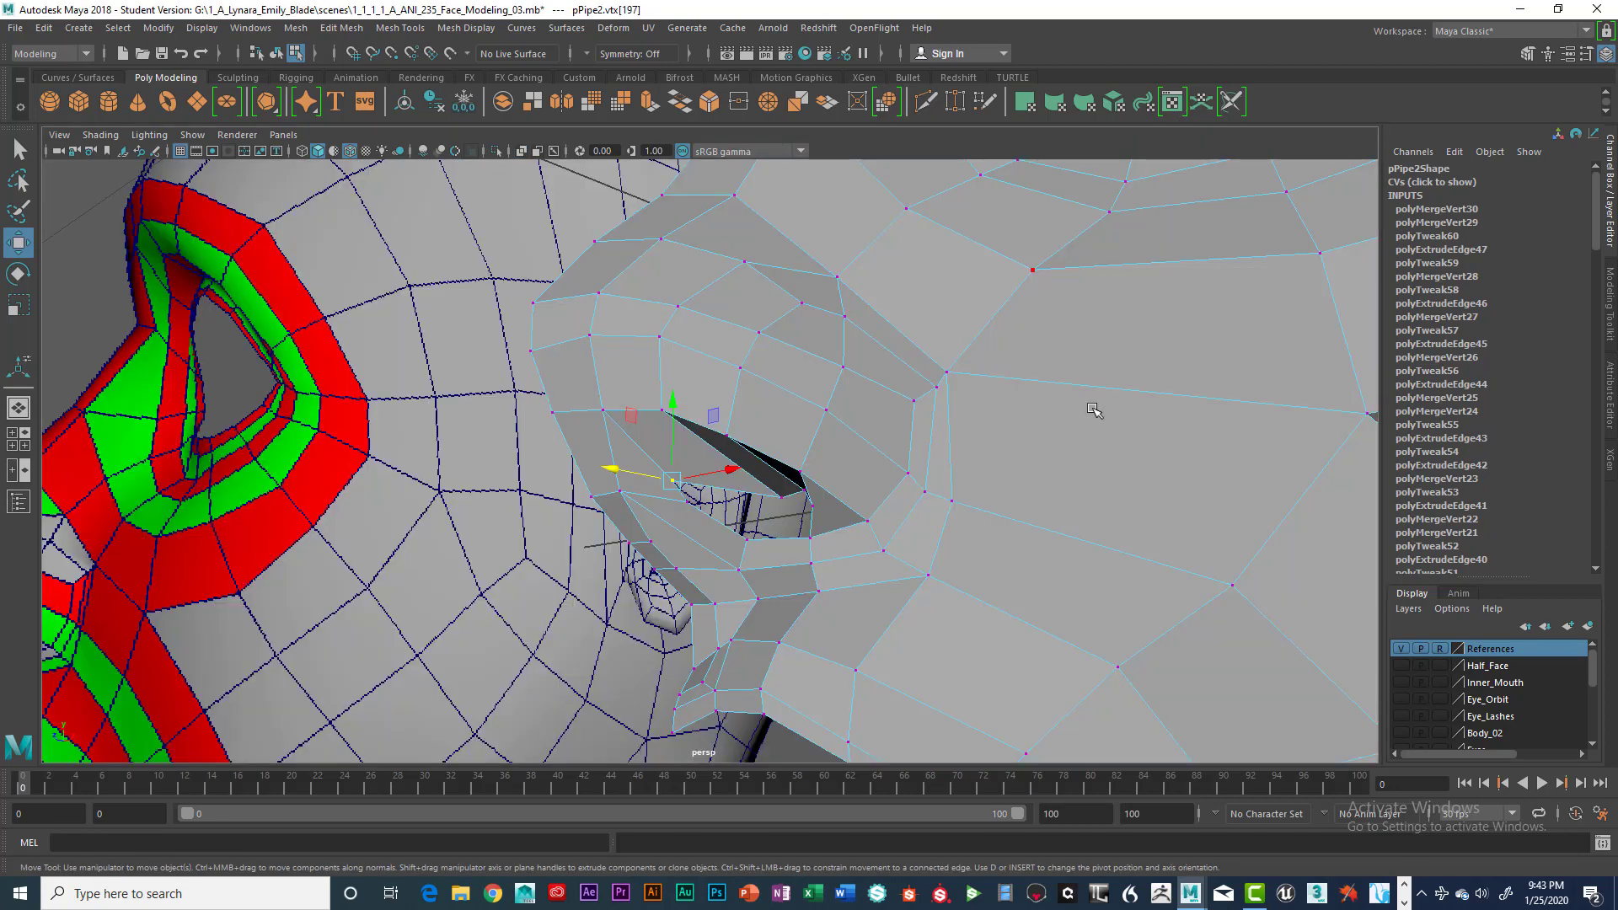
click(779, 501)
key(space)
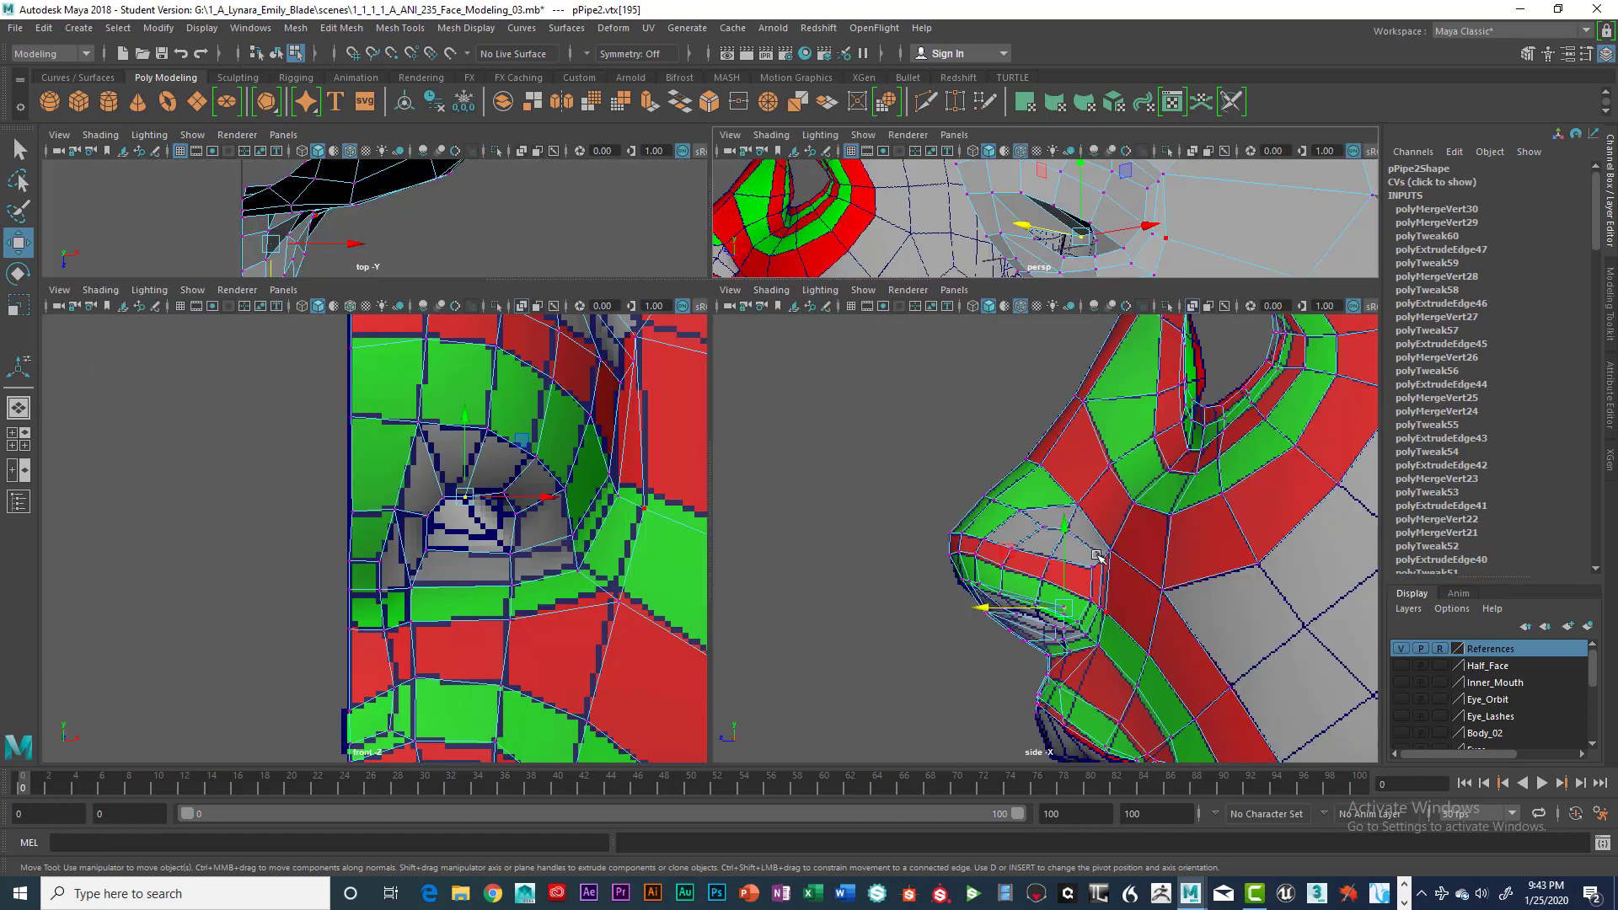
drag(984, 608, 928, 615)
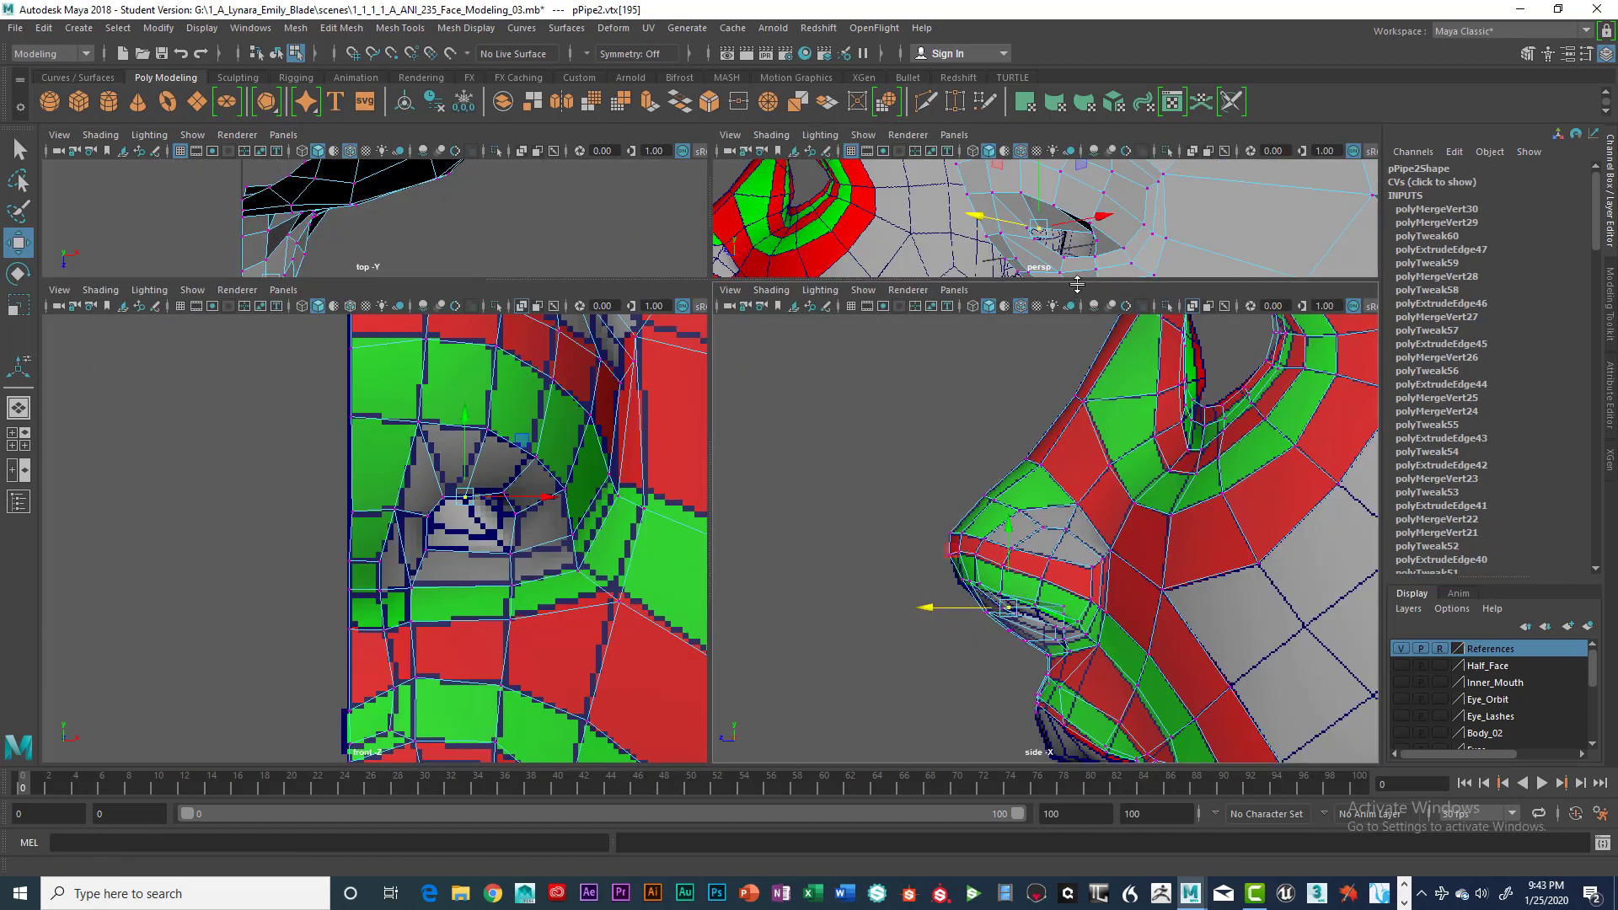
Step: Move the upper outer vertex of the inner nostril loop forward along the side-view reference
key(space)
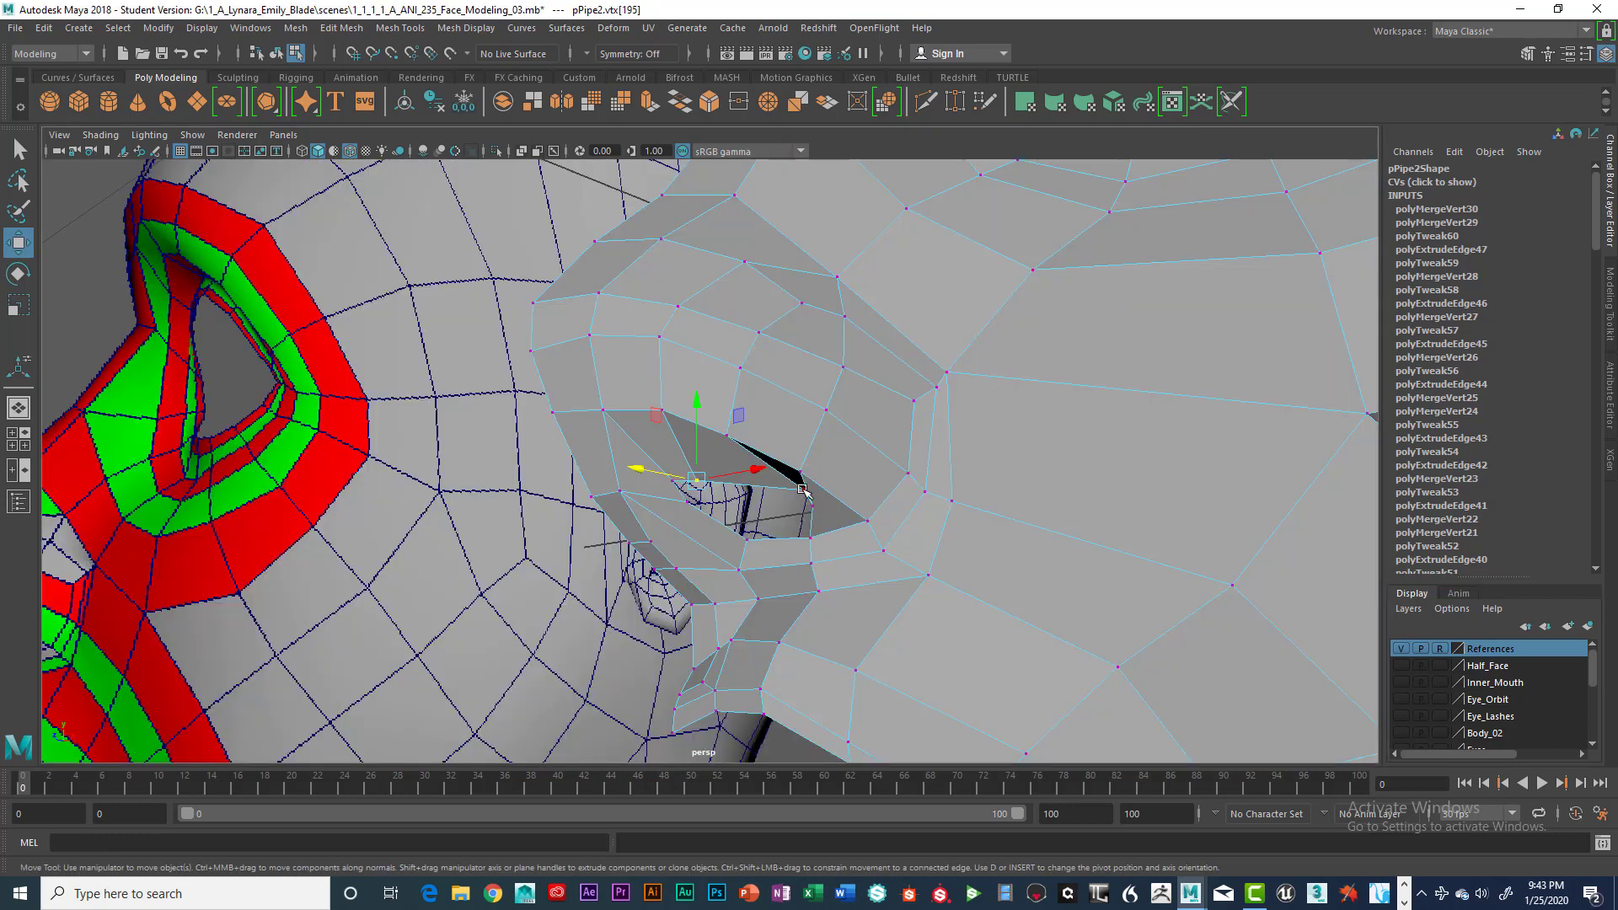
click(804, 492)
key(space)
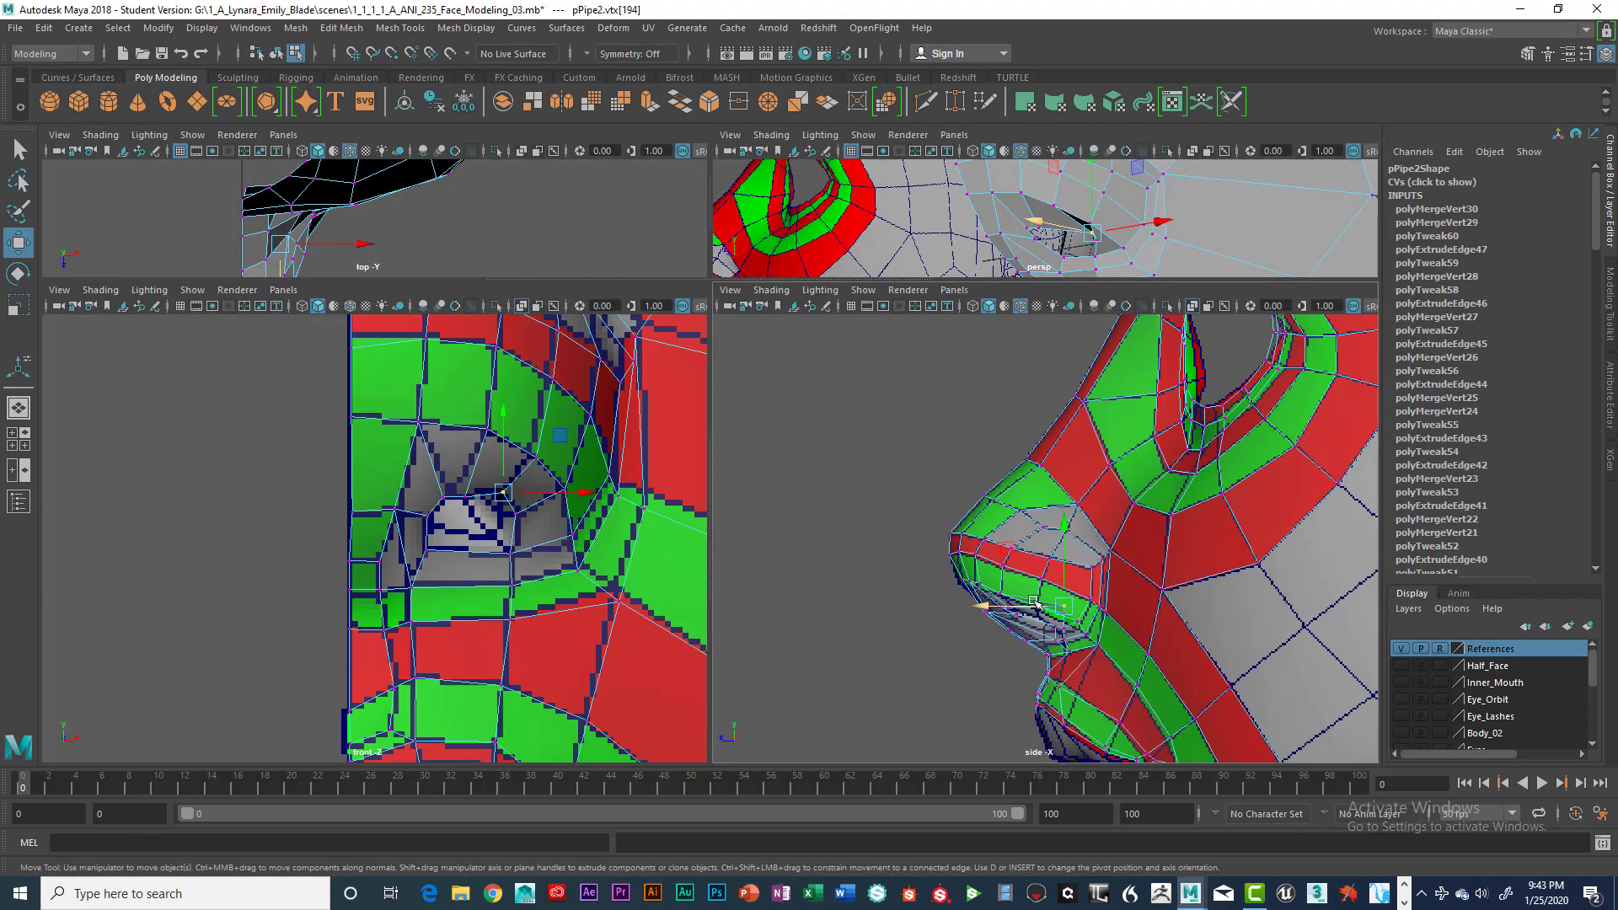
key(space)
drag(666, 601, 568, 603)
Step: Move the outer side vertex of the inner nostril loop forward in the side view
key(space)
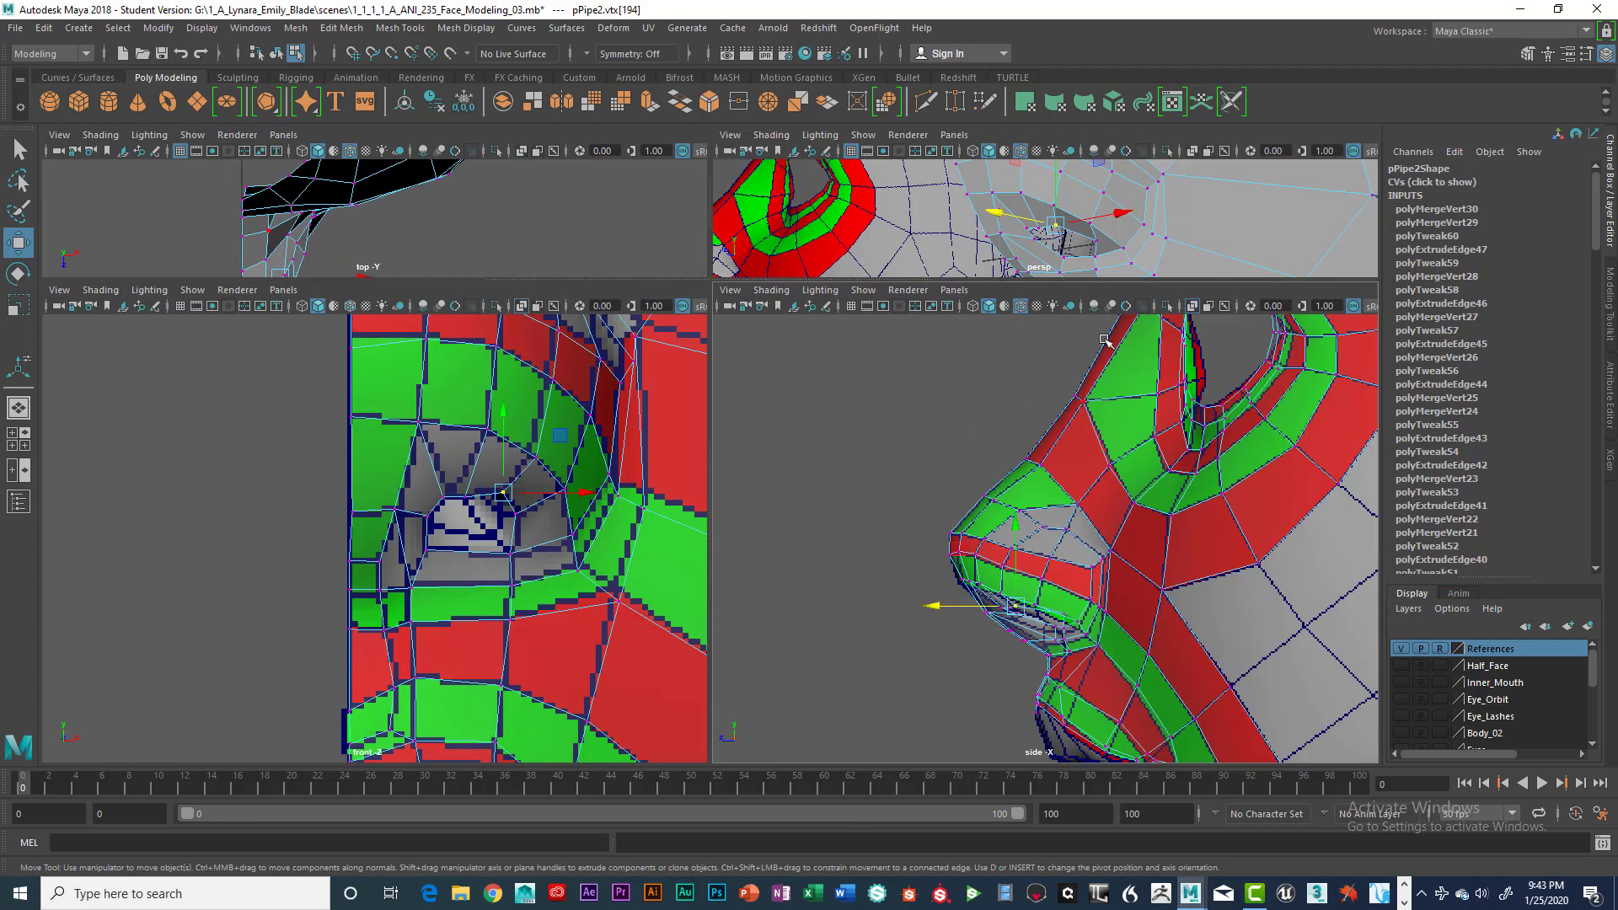
key(space)
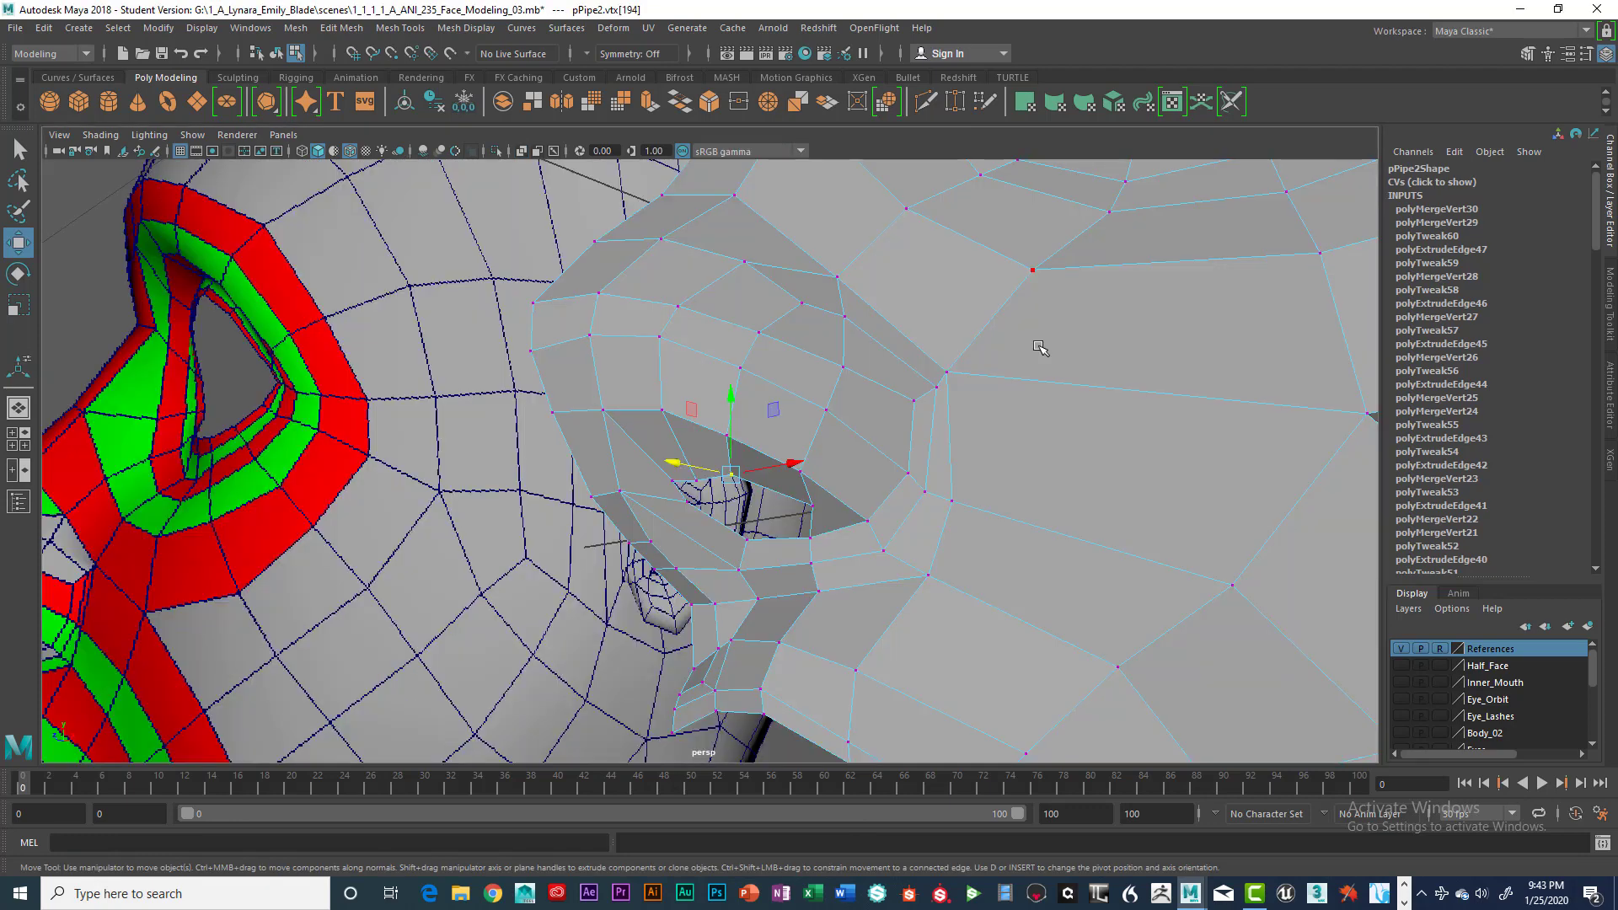
click(802, 496)
key(space)
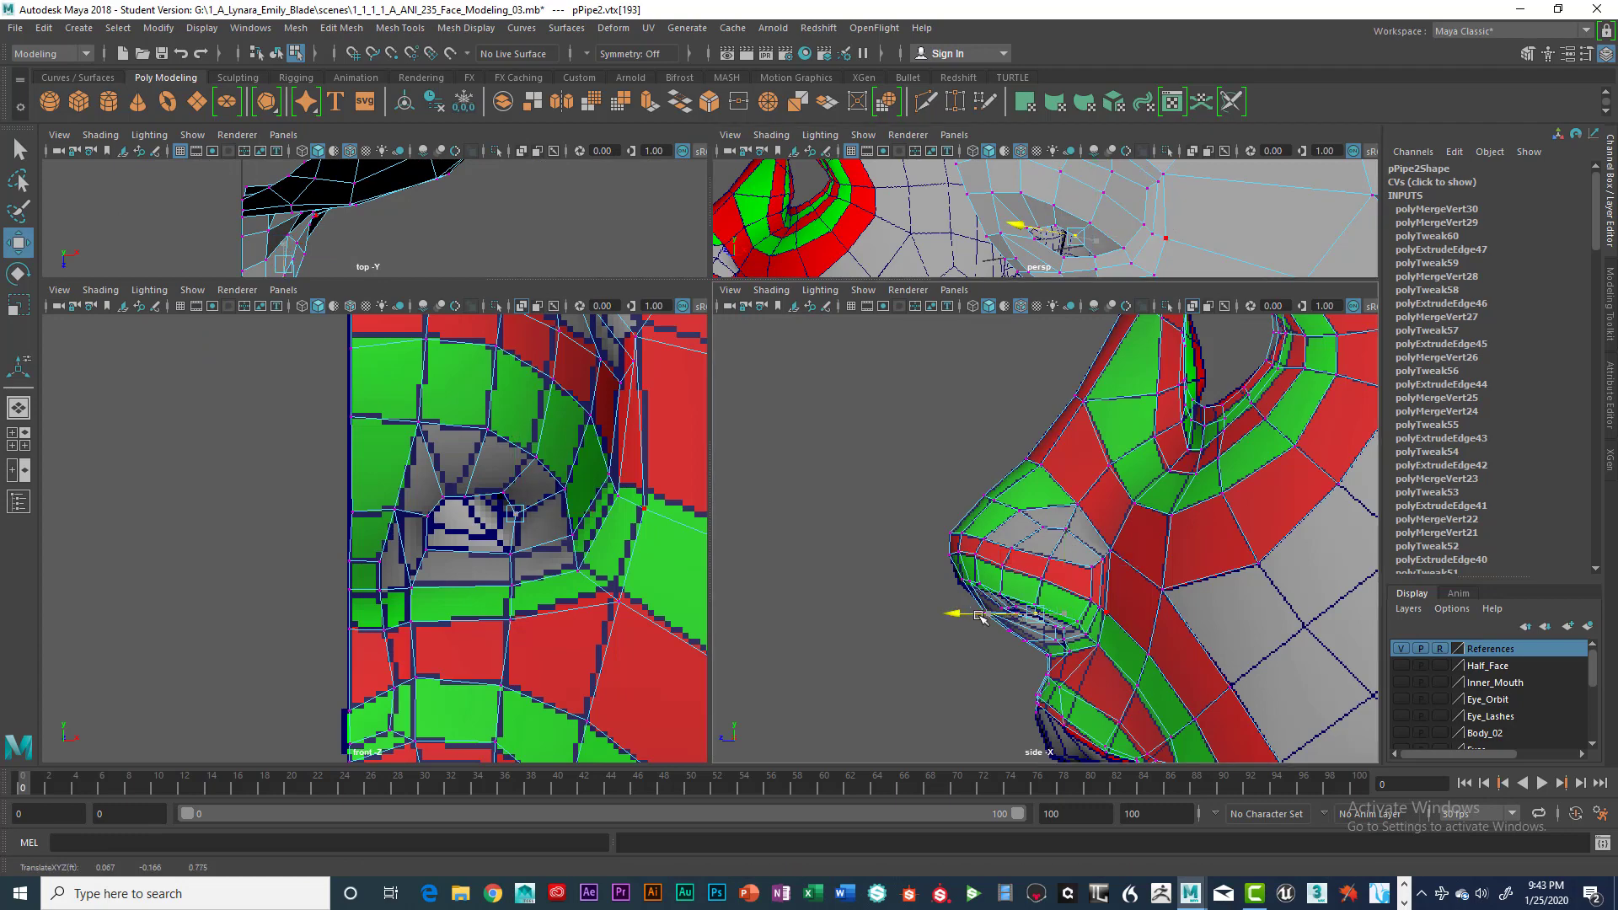
drag(980, 615, 977, 604)
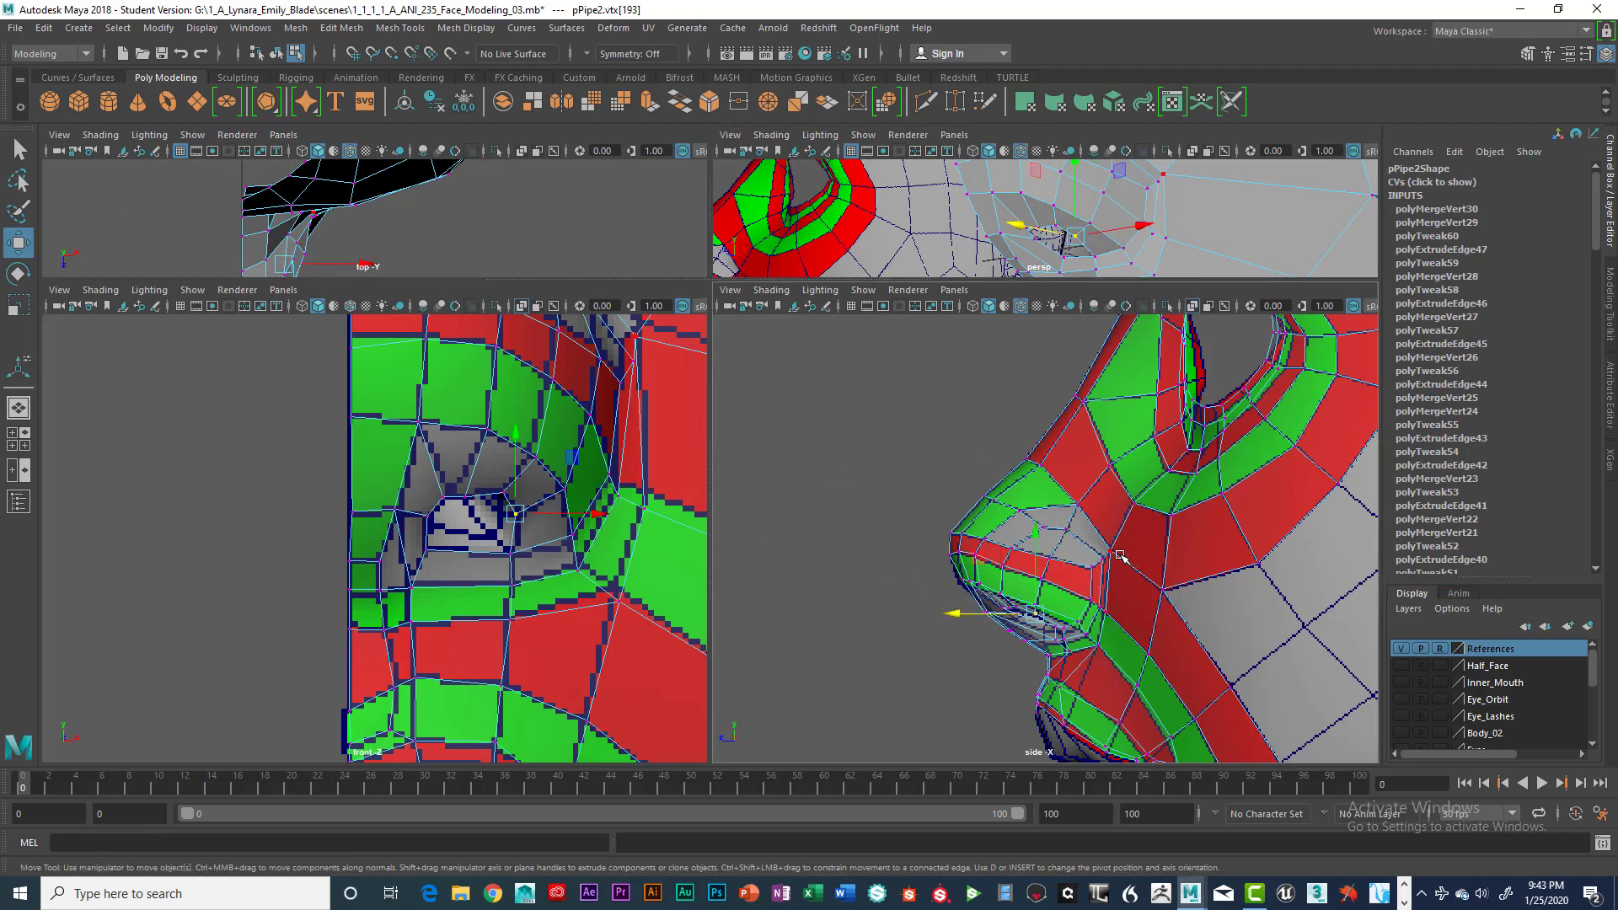
Step: Reposition the lower outer vertex of the inner nostril loop onto the reference edge in the side view
key(space)
scroll(1064, 496, up, 1)
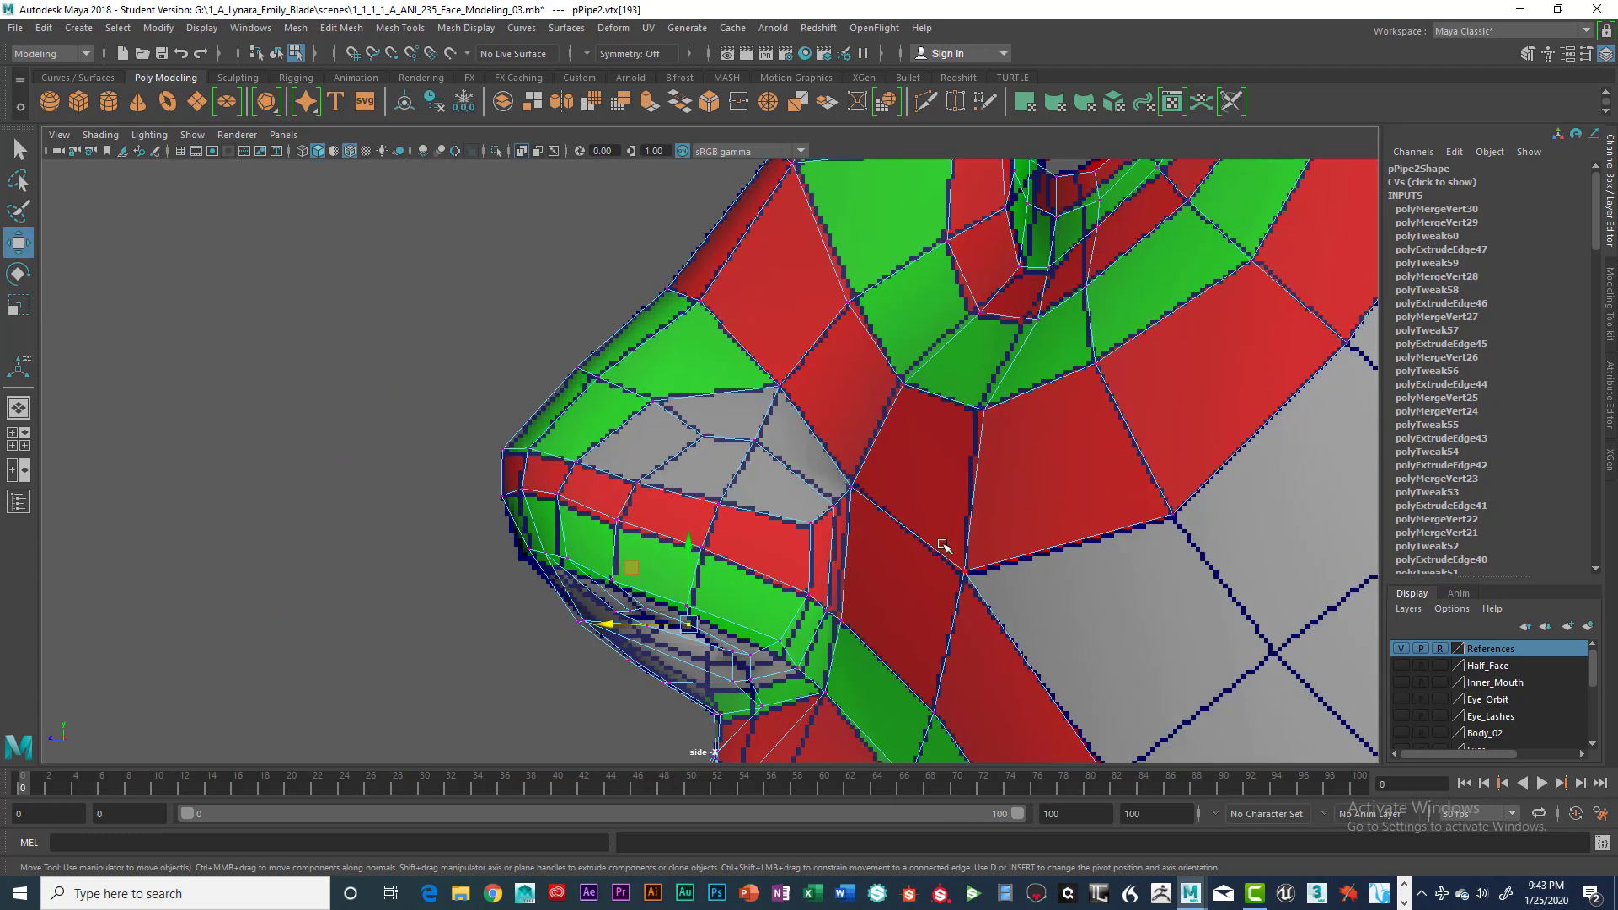
alt+middle_drag(944, 546, 1076, 421)
scroll(1073, 481, up, 1)
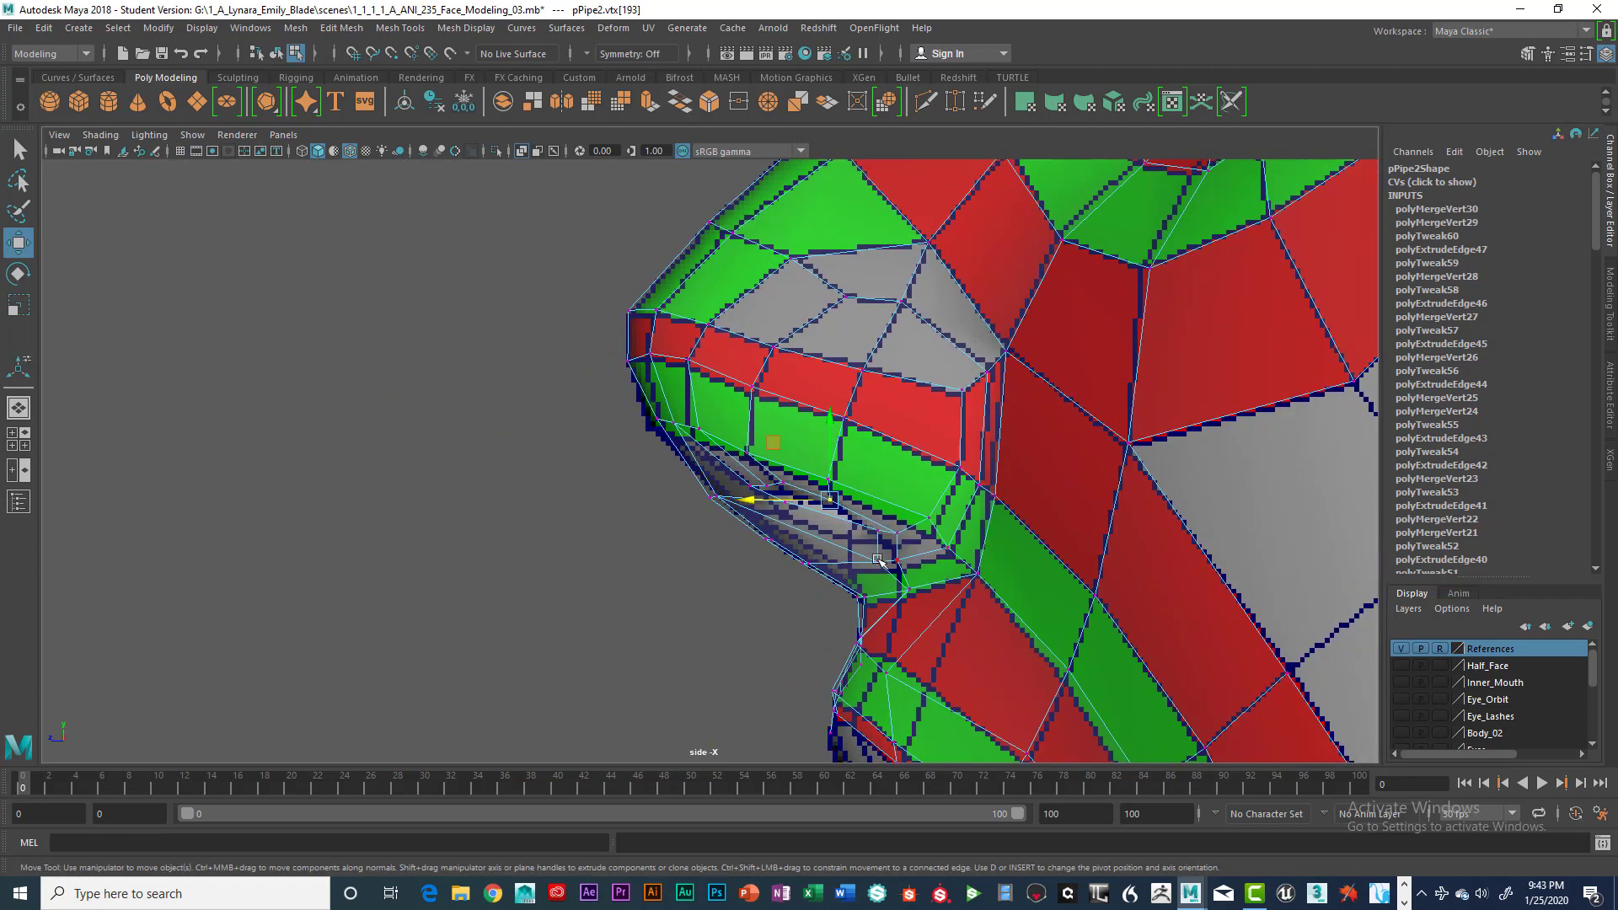
click(875, 530)
click(890, 536)
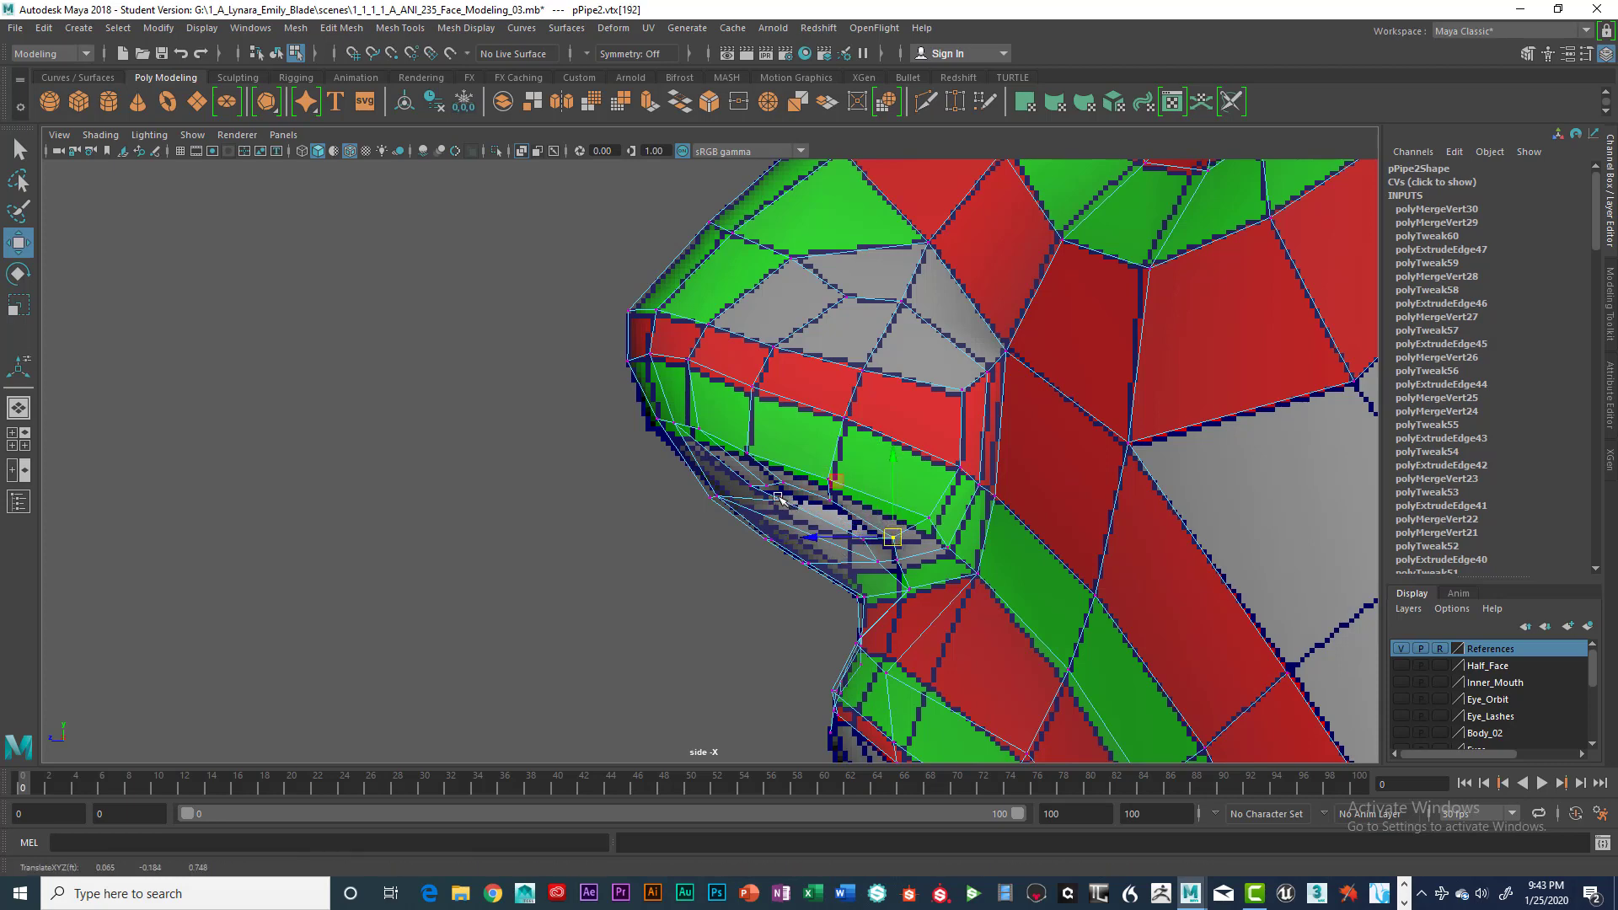
Step: Fine-tune the five front and upper vertices of the inner nostril loop so they follow the side-view reference curve
click(750, 487)
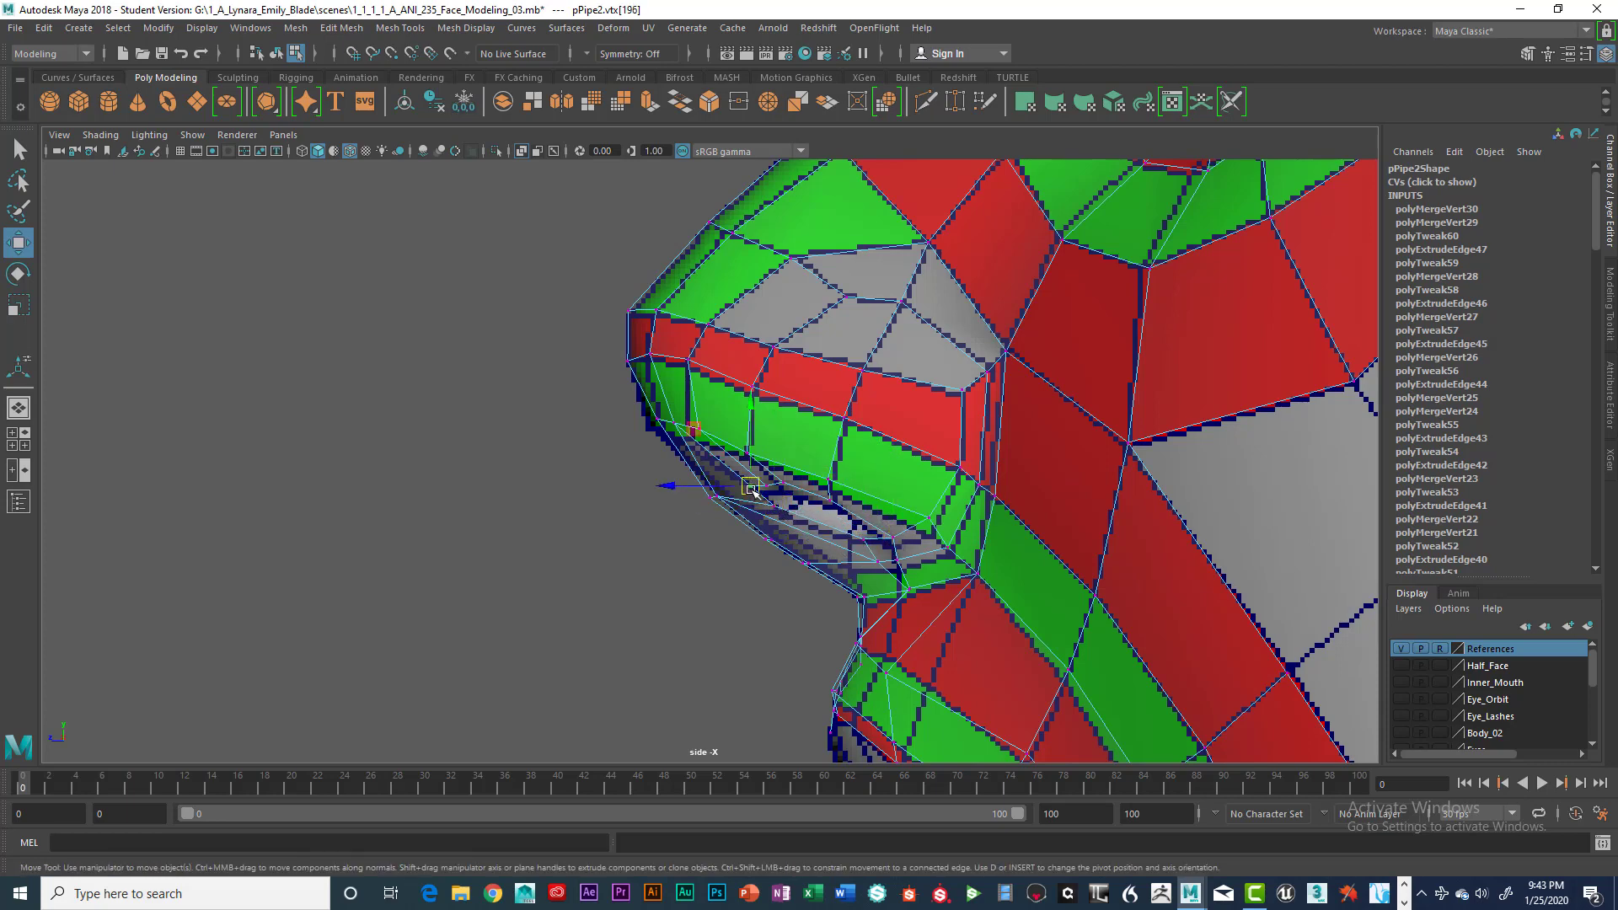
click(793, 488)
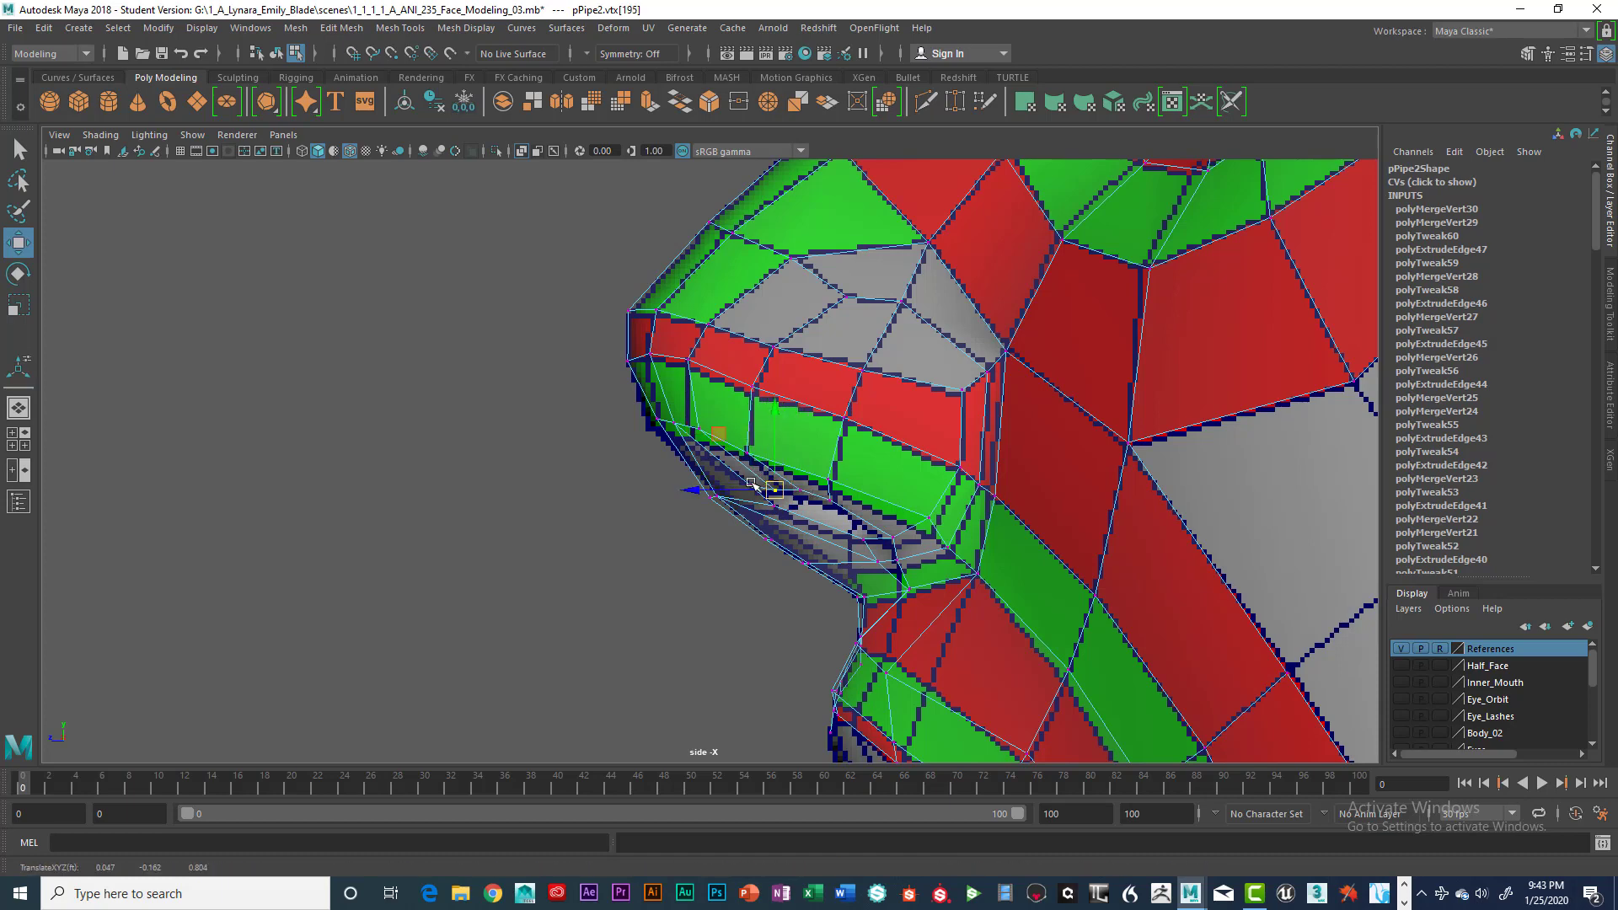
click(758, 492)
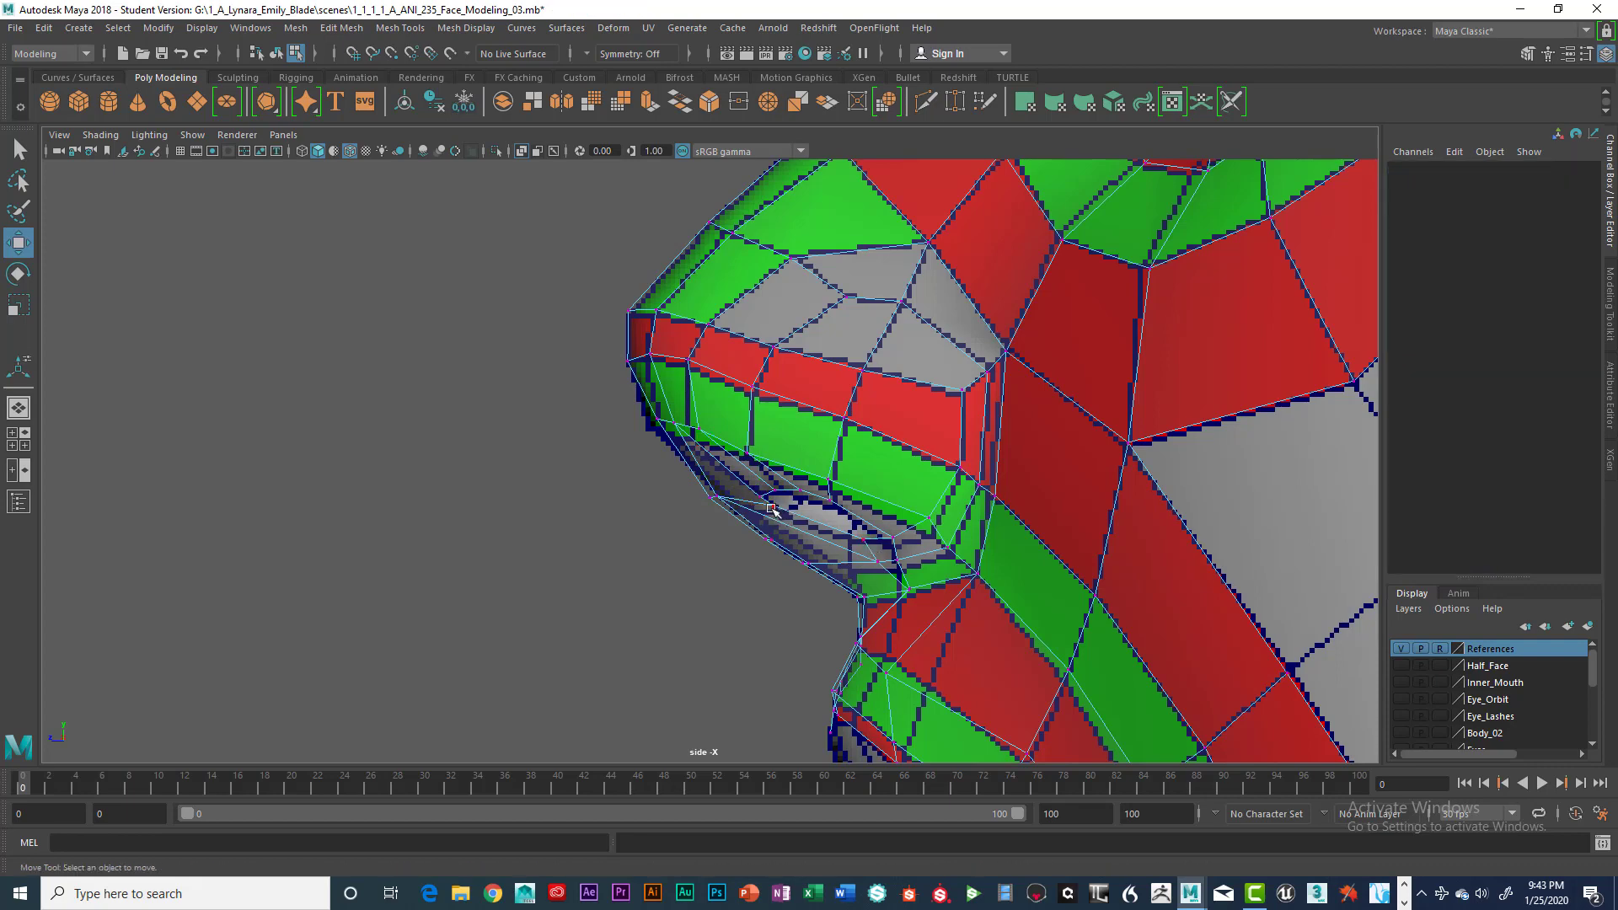
click(783, 509)
click(763, 496)
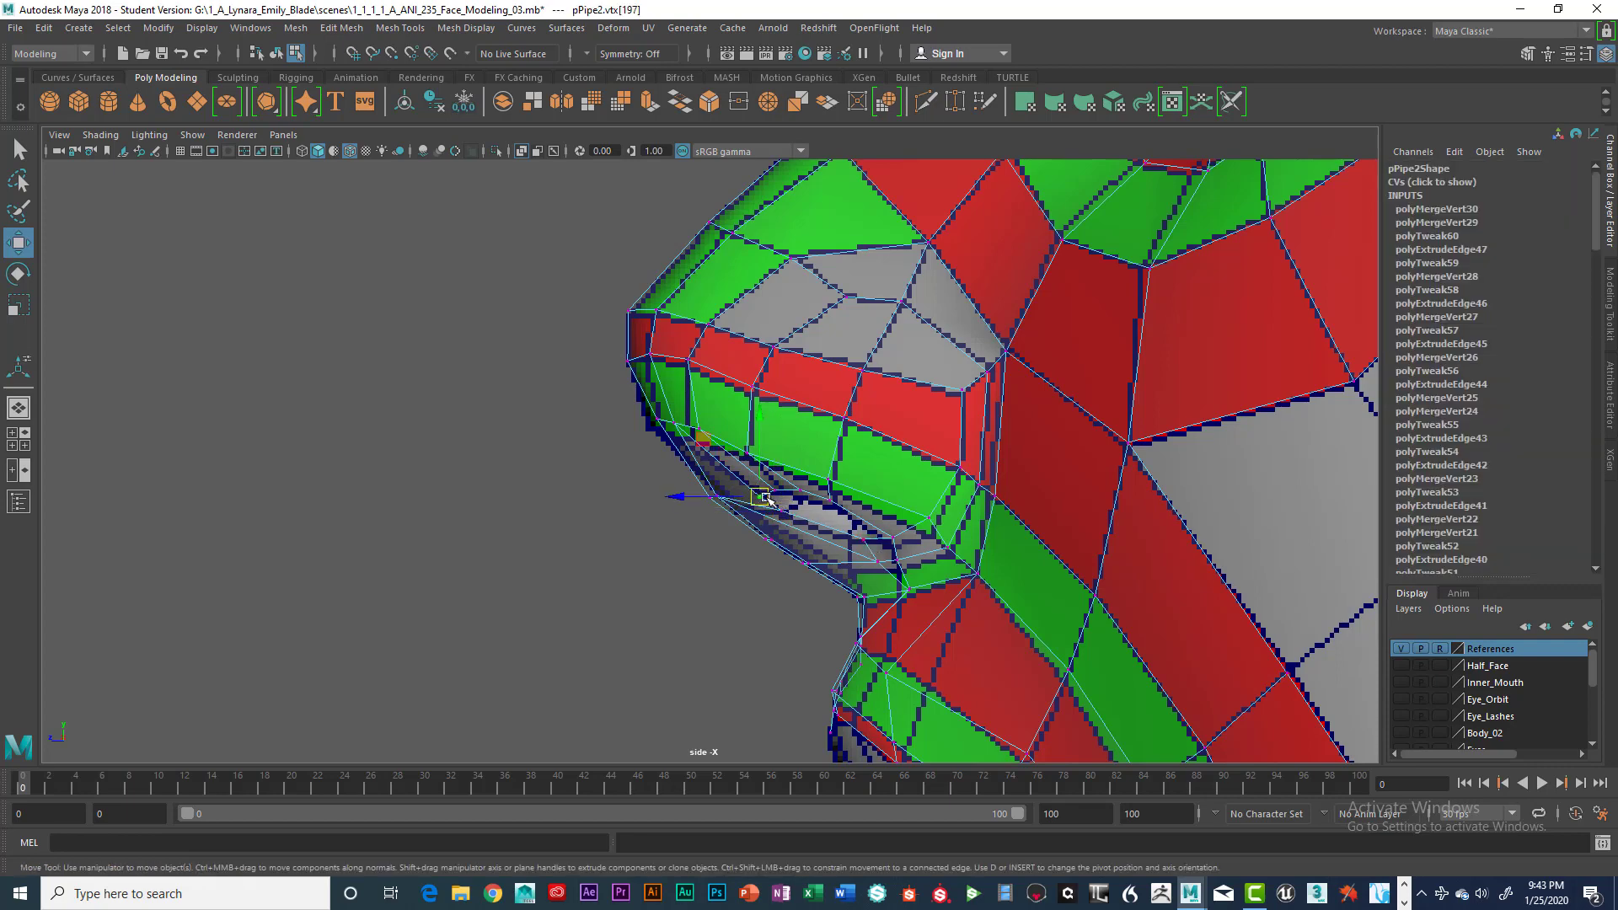
click(801, 494)
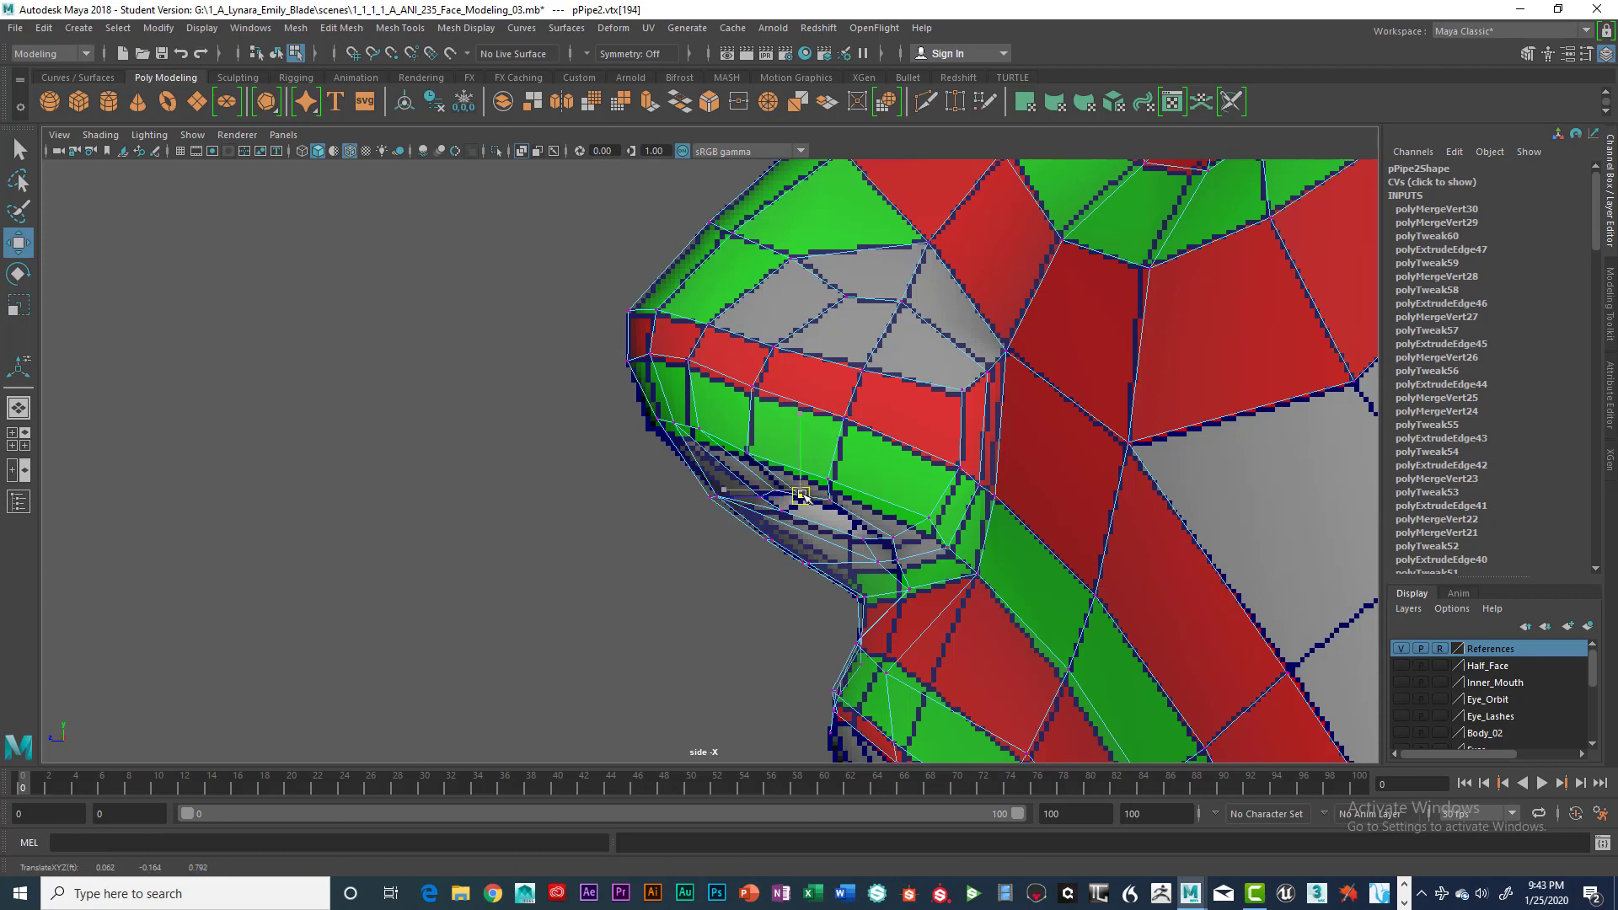
click(828, 503)
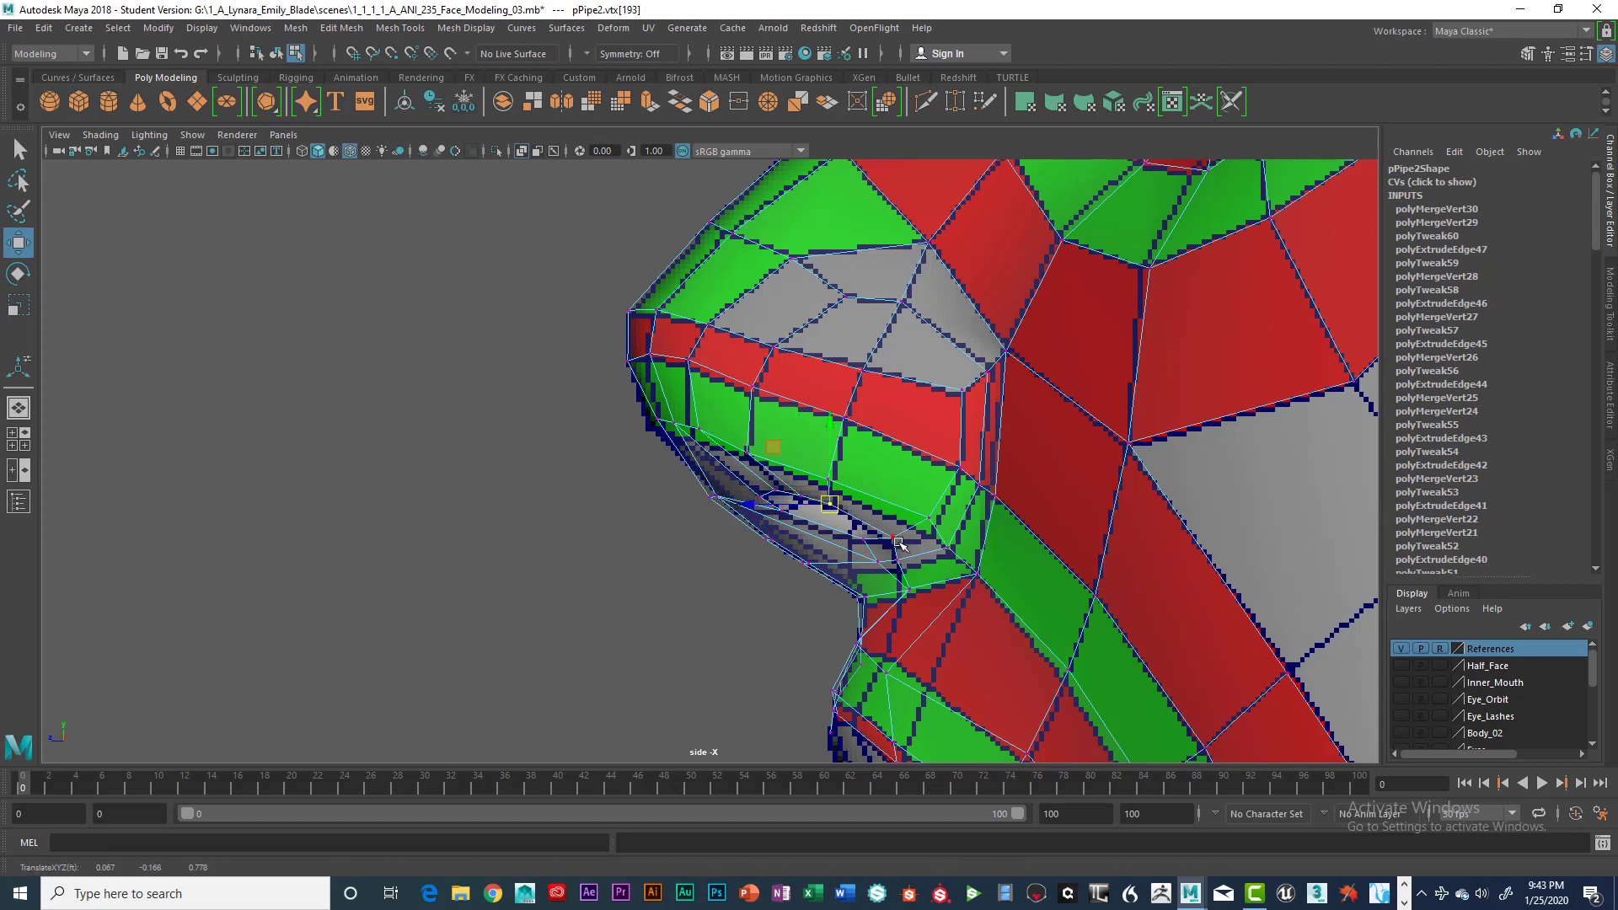
Step: Adjust the two lower inner nostril vertices and the adjacent outer rim vertex in the side view, then clear the selection
click(899, 543)
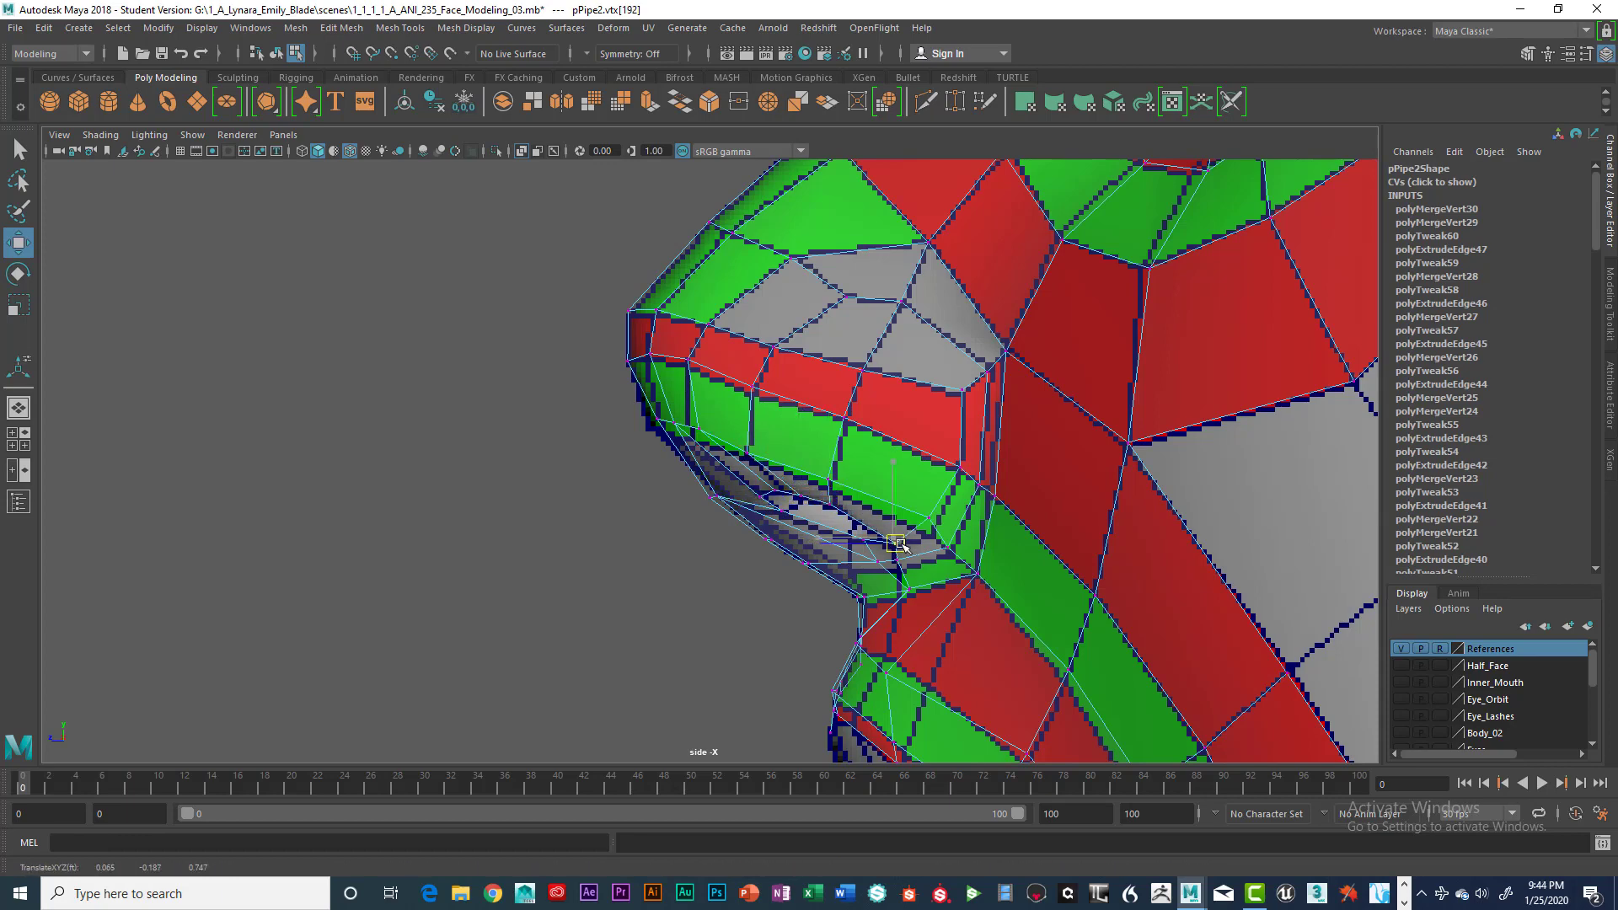
click(860, 539)
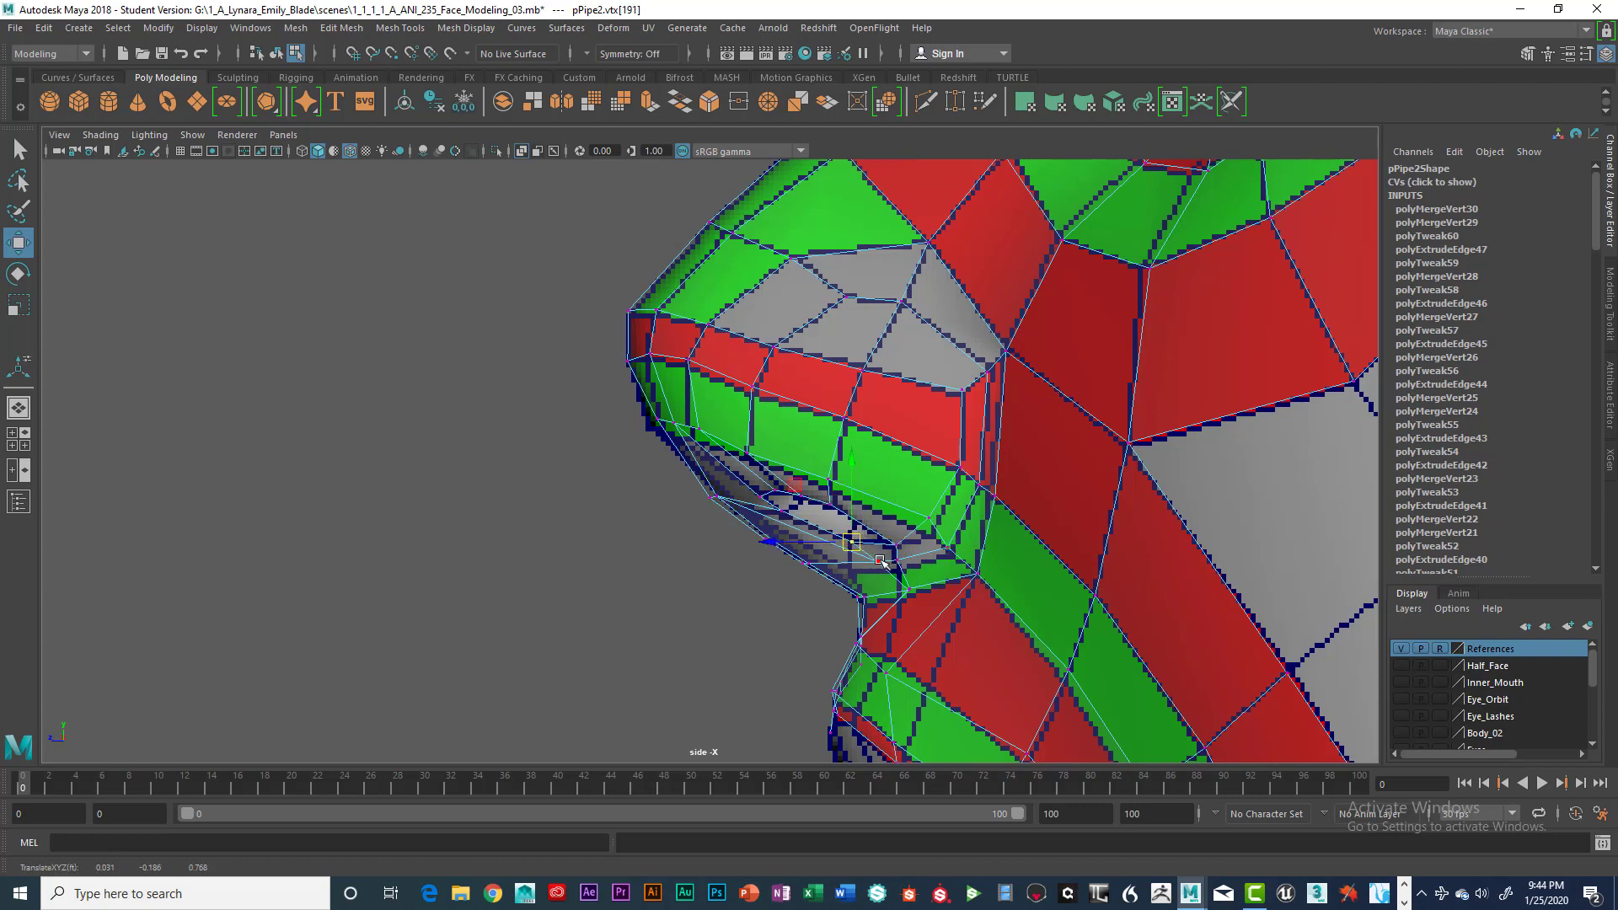
click(899, 562)
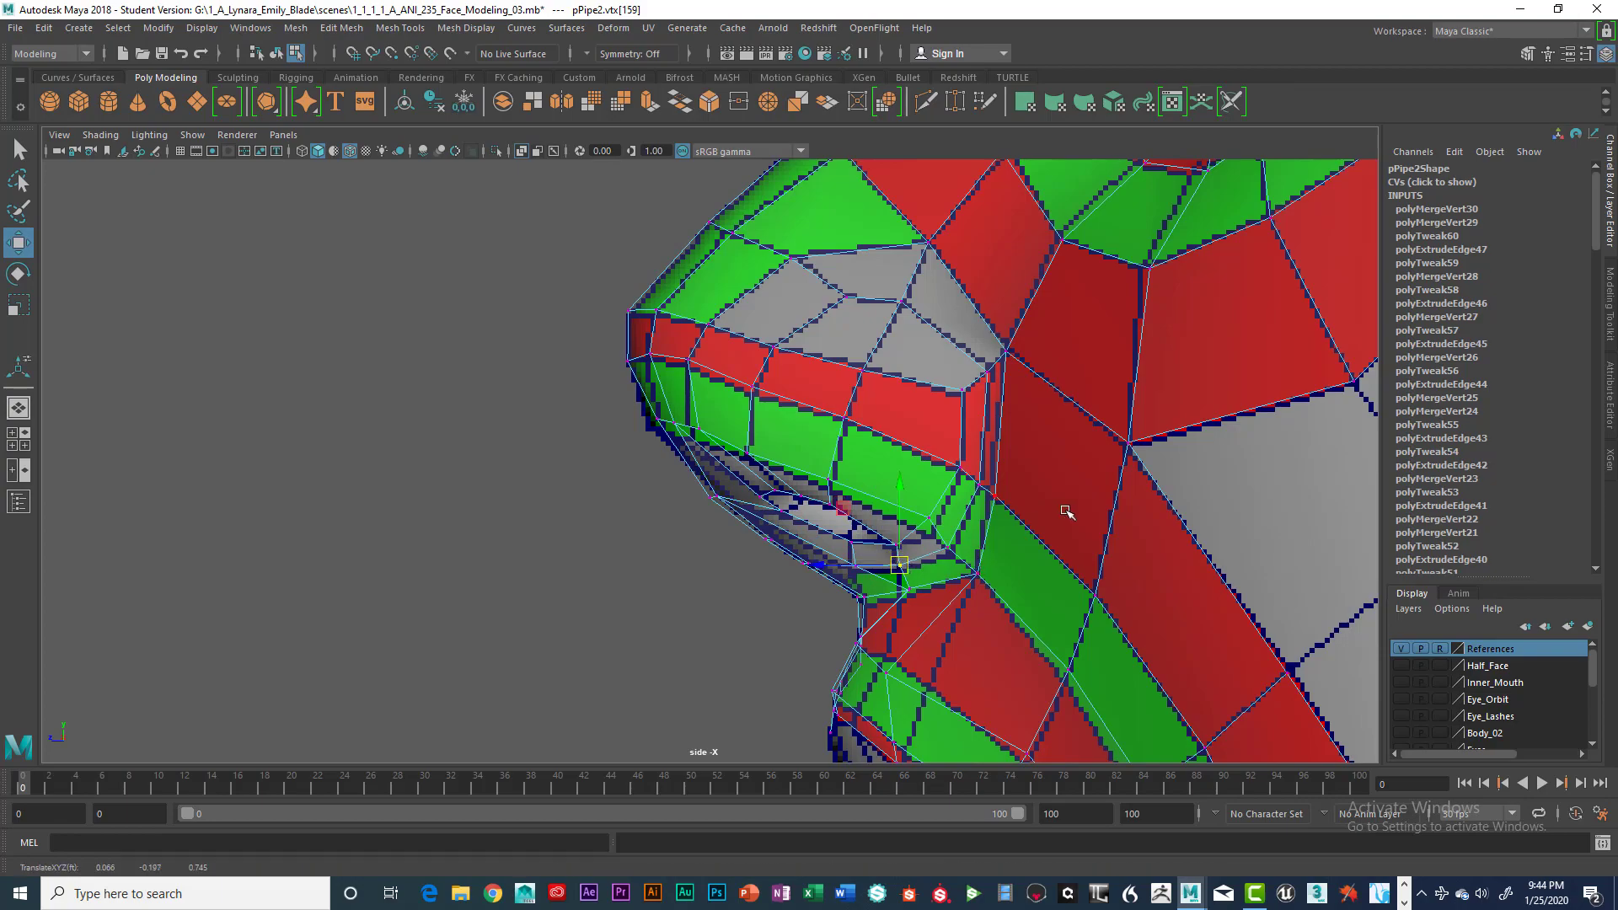
key(space)
key(space)
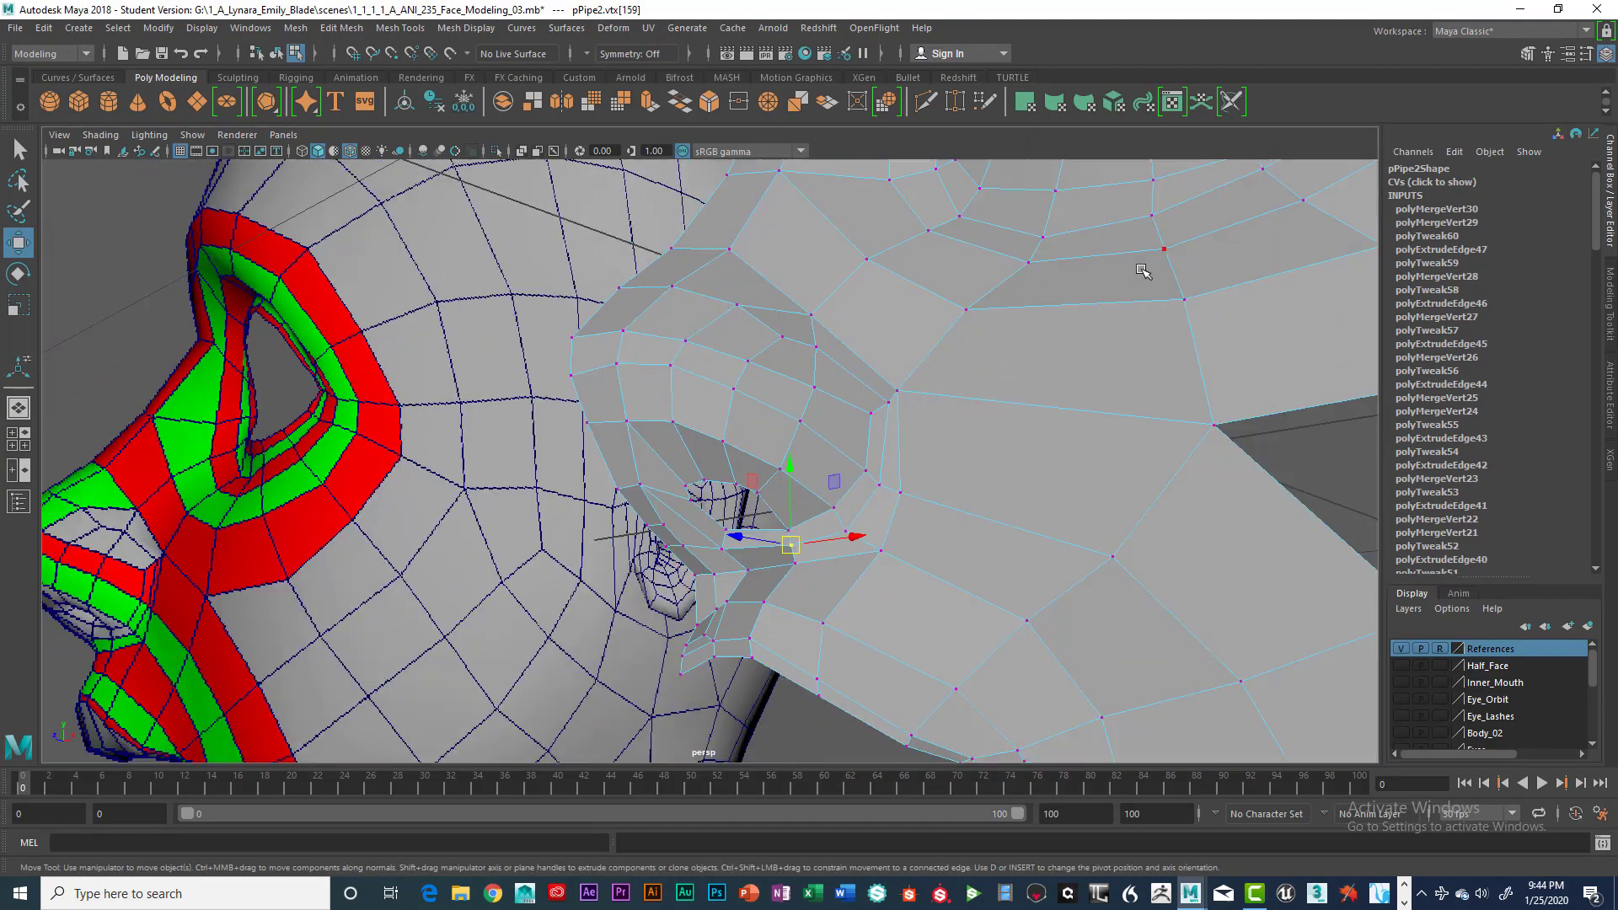
alt+drag(919, 472, 931, 543)
click(1069, 527)
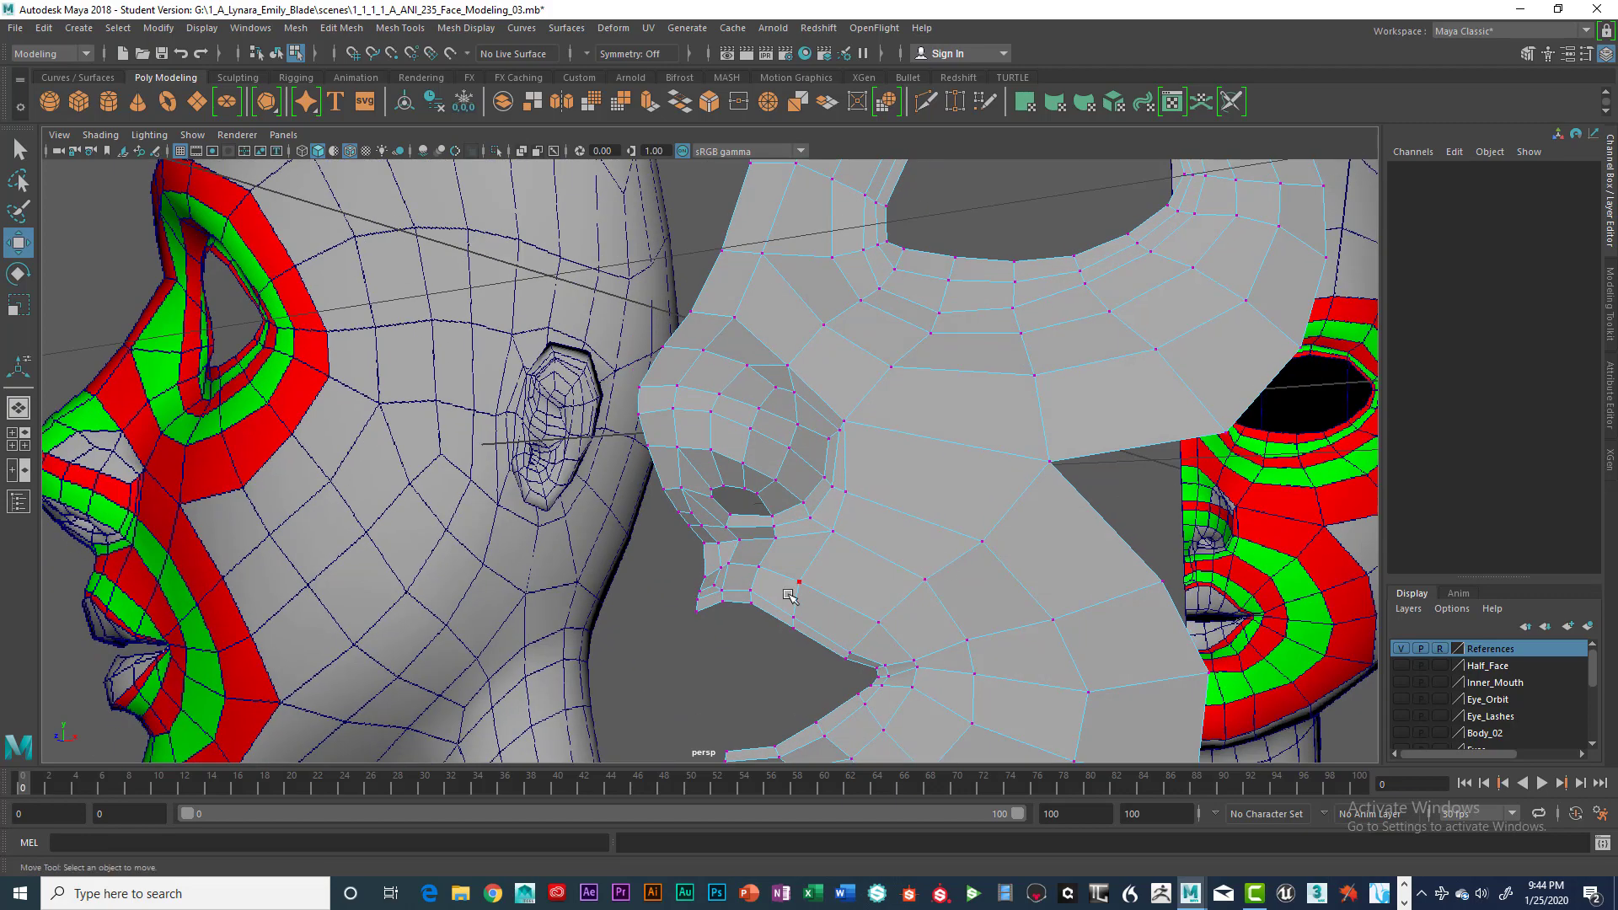
Step: Raise both lower nostril rim vertices onto the upper boundary of the green reference band in the front view
key(space)
key(space)
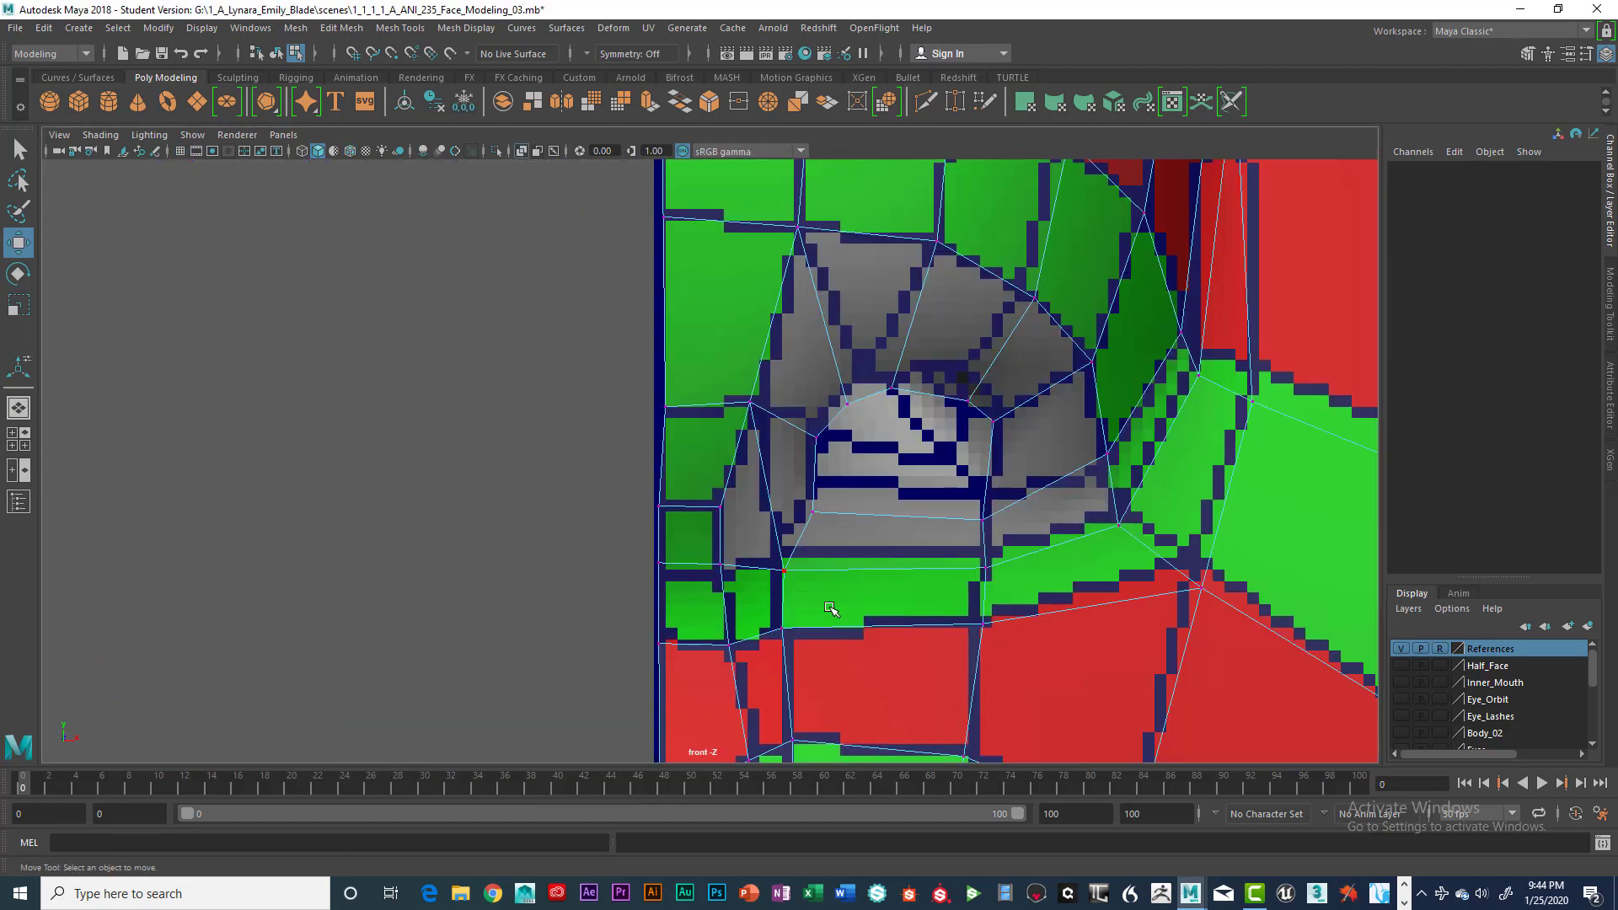
mouse_move(982, 524)
mouse_down()
mouse_move(990, 576)
mouse_move(984, 554)
mouse_up()
click(779, 563)
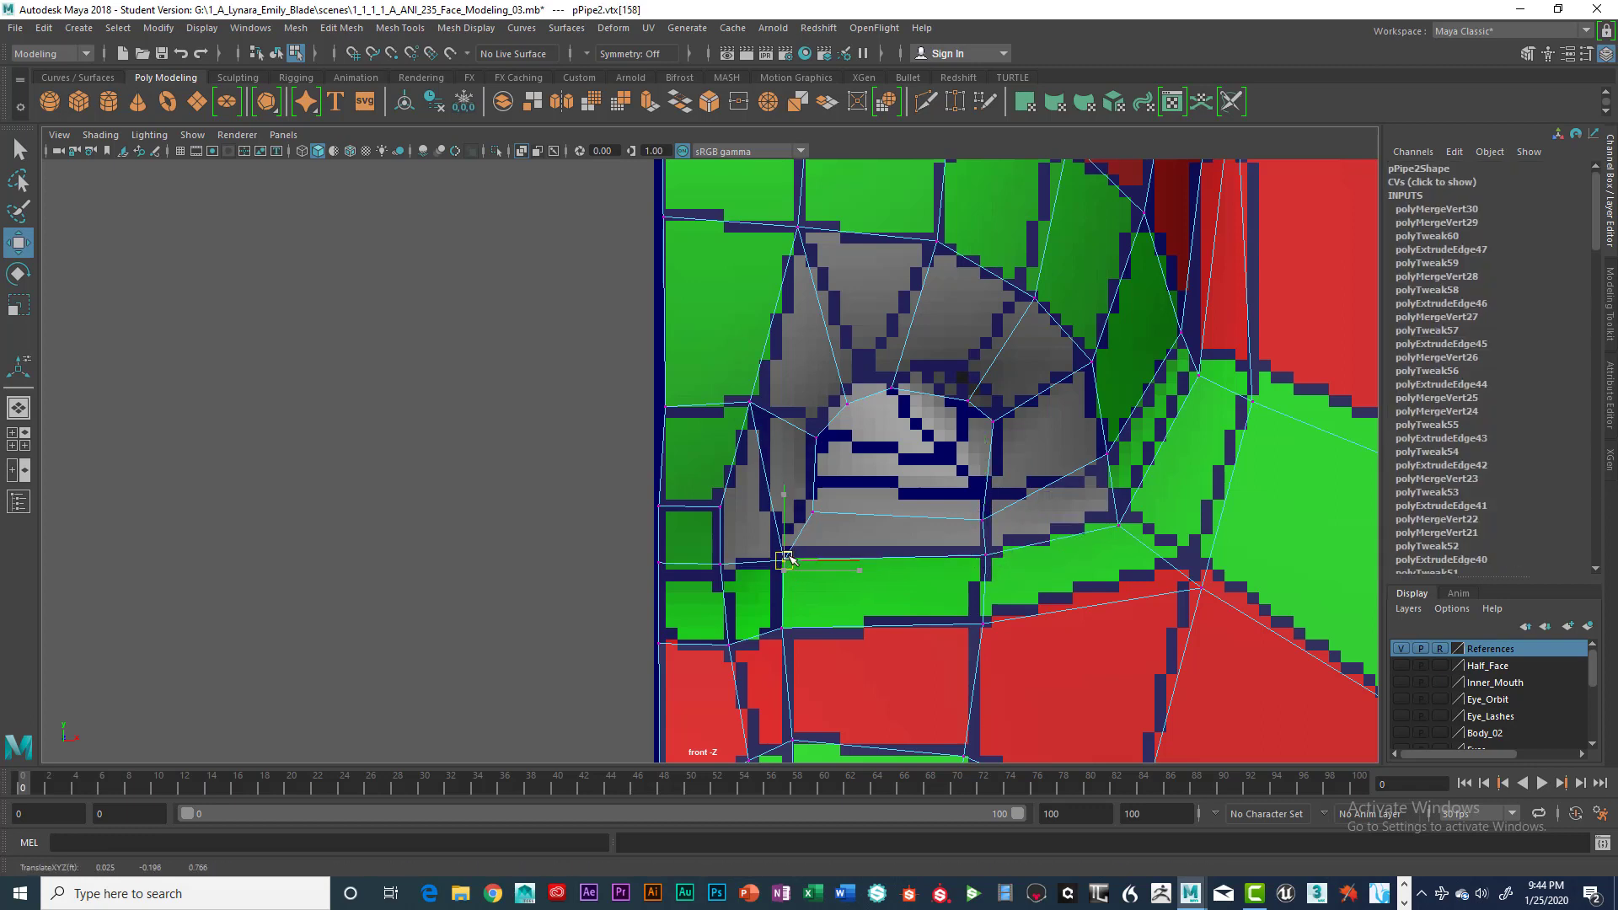
Step: Reposition the two lower inner nostril vertices in the front view, raising the septum-side one and shifting the other outward
drag(780, 564, 814, 479)
click(815, 512)
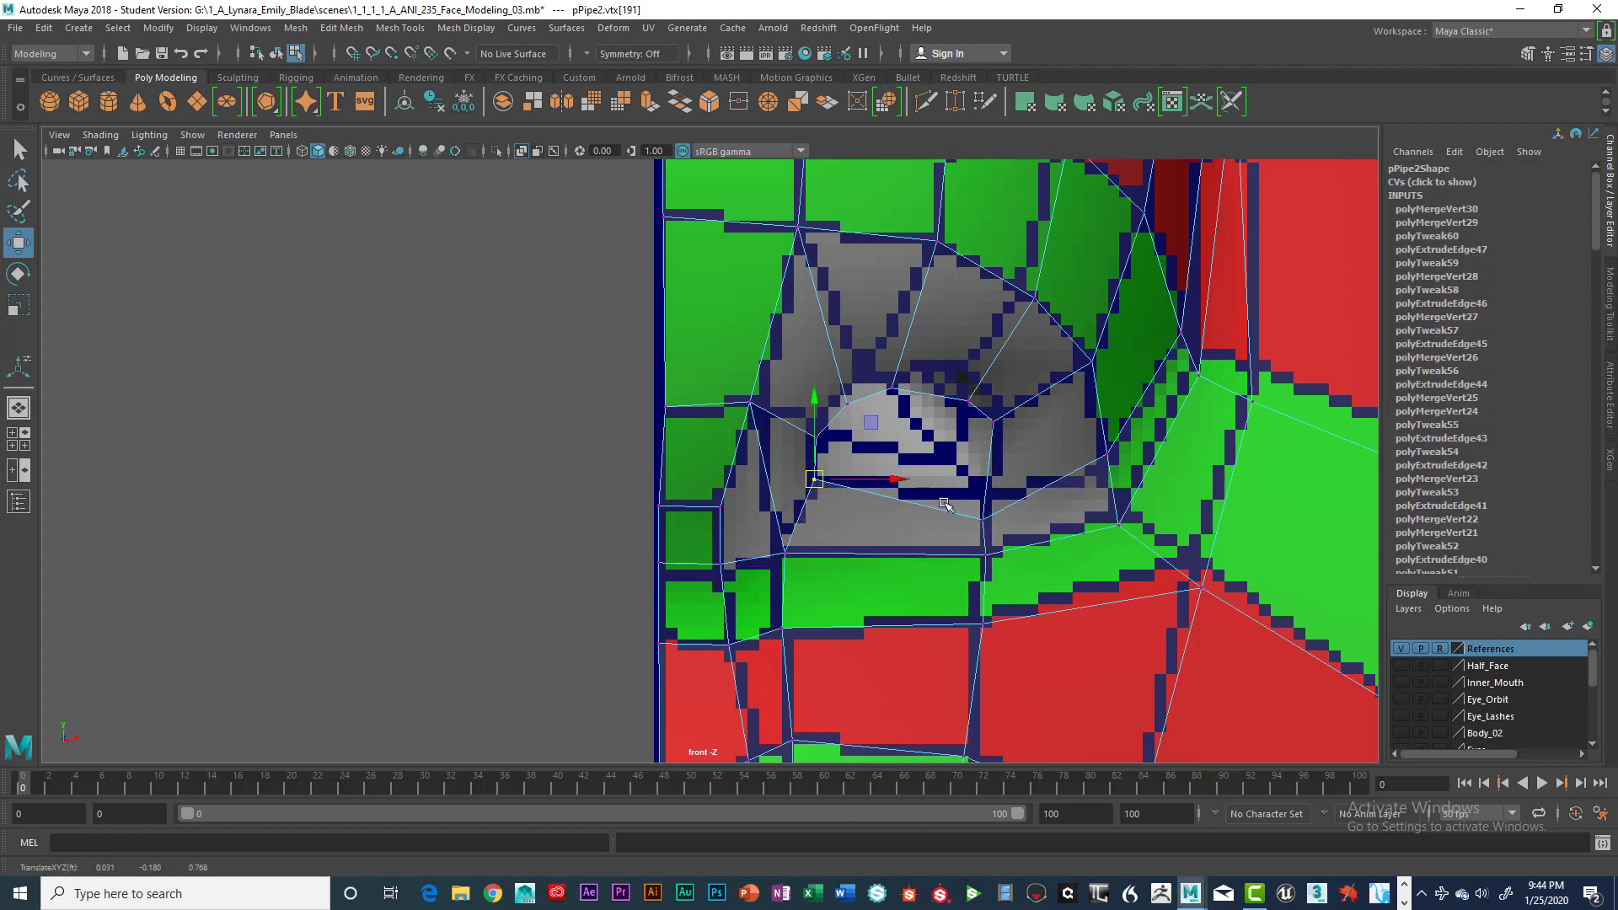
click(981, 518)
drag(982, 517, 1015, 506)
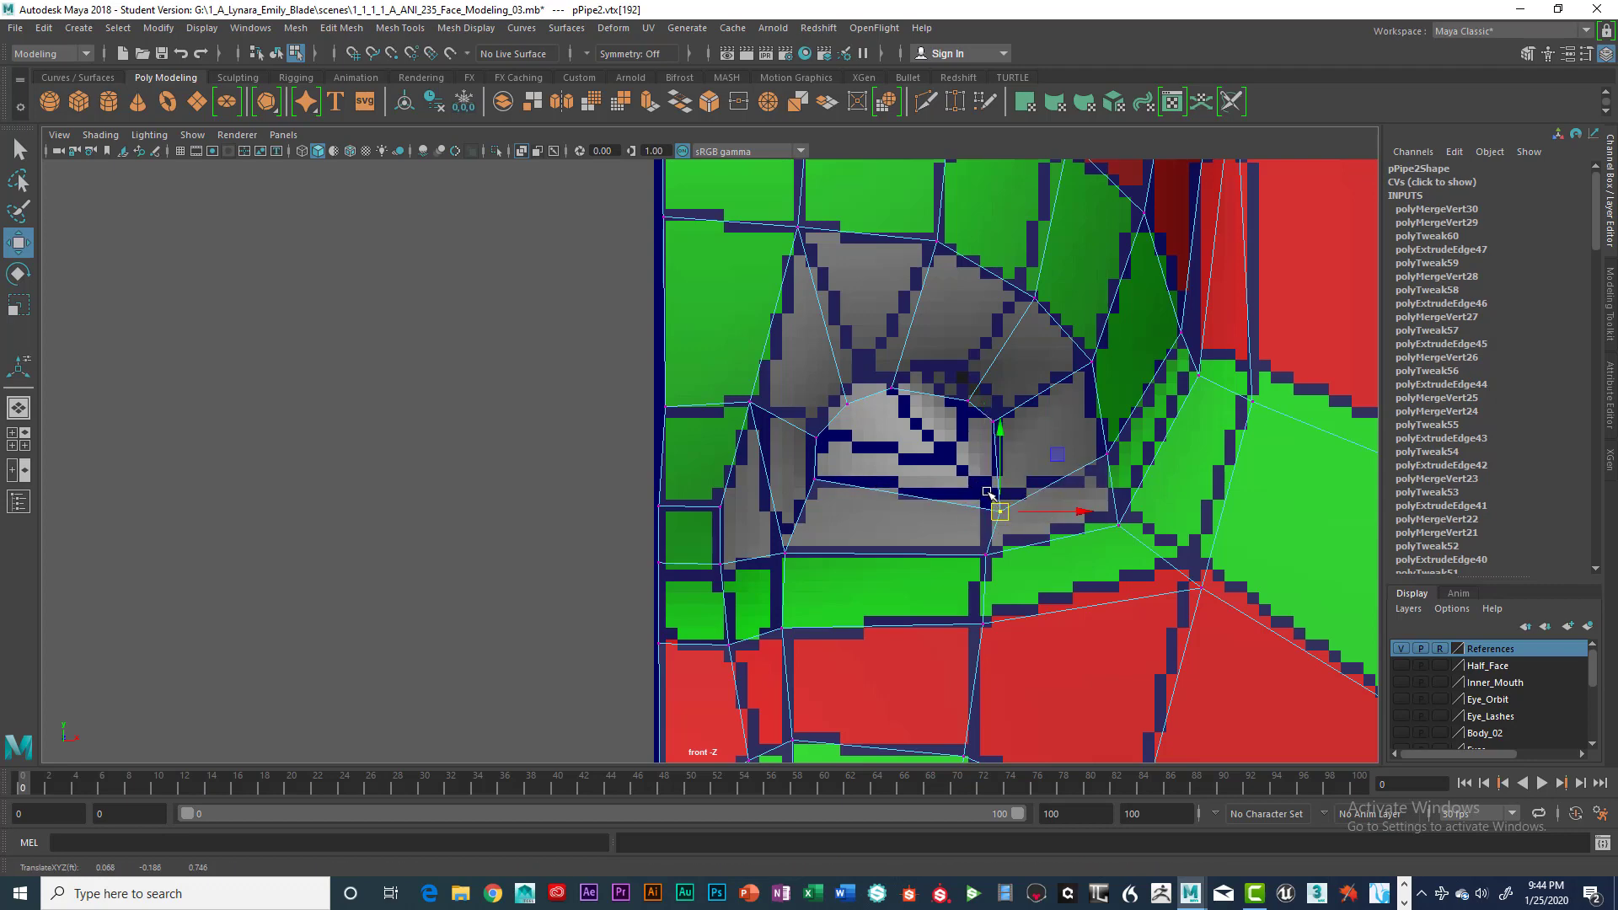
key(space)
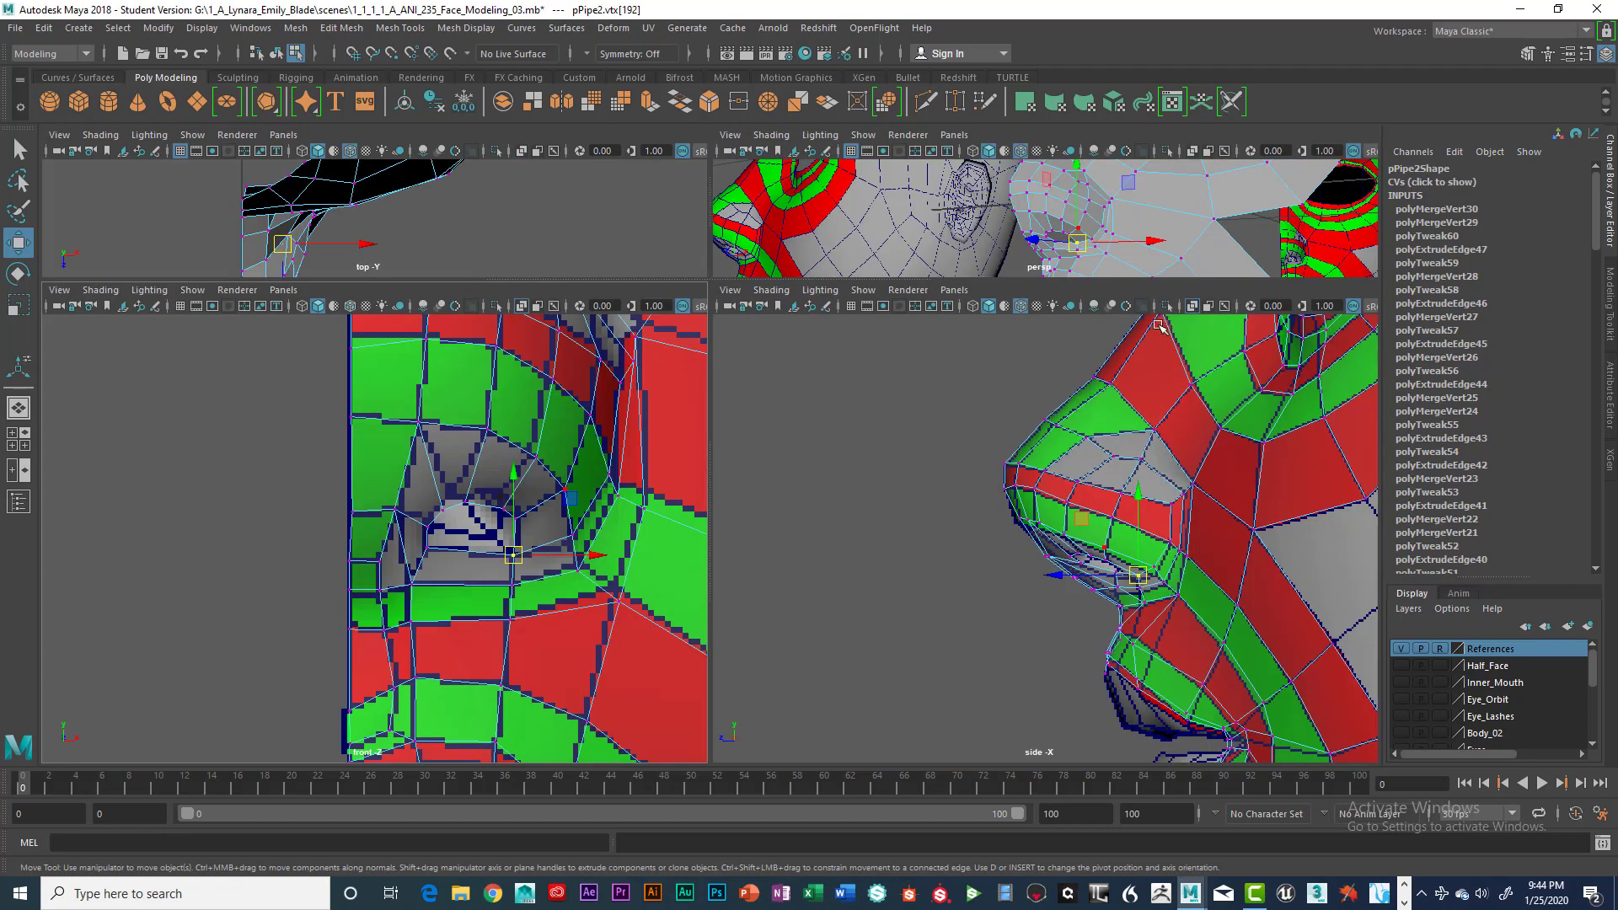
key(space)
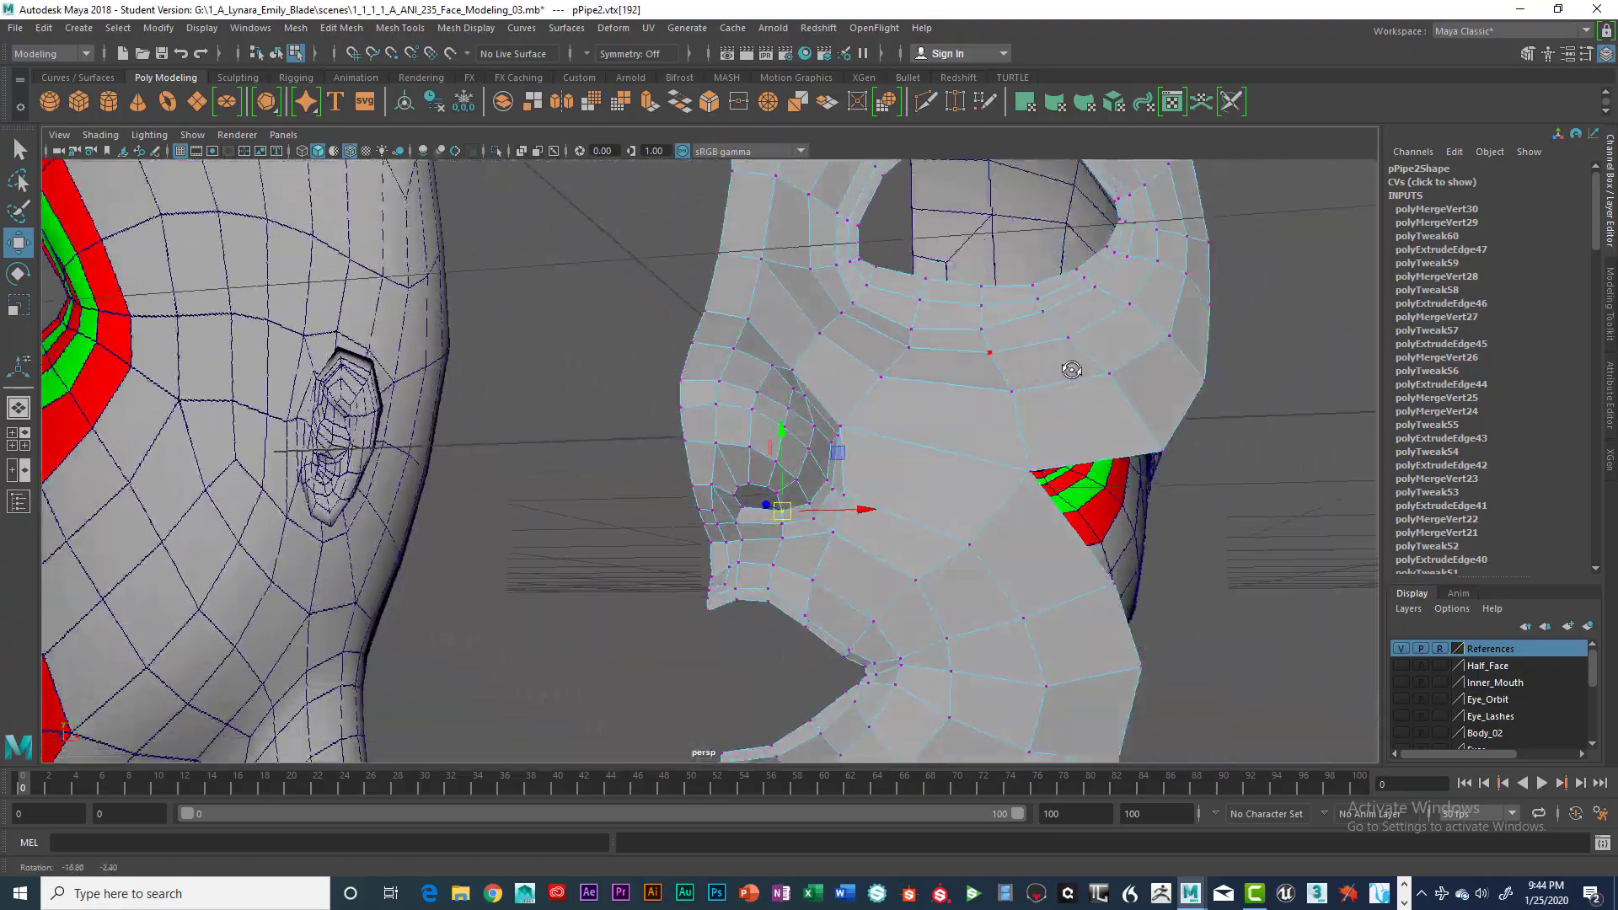
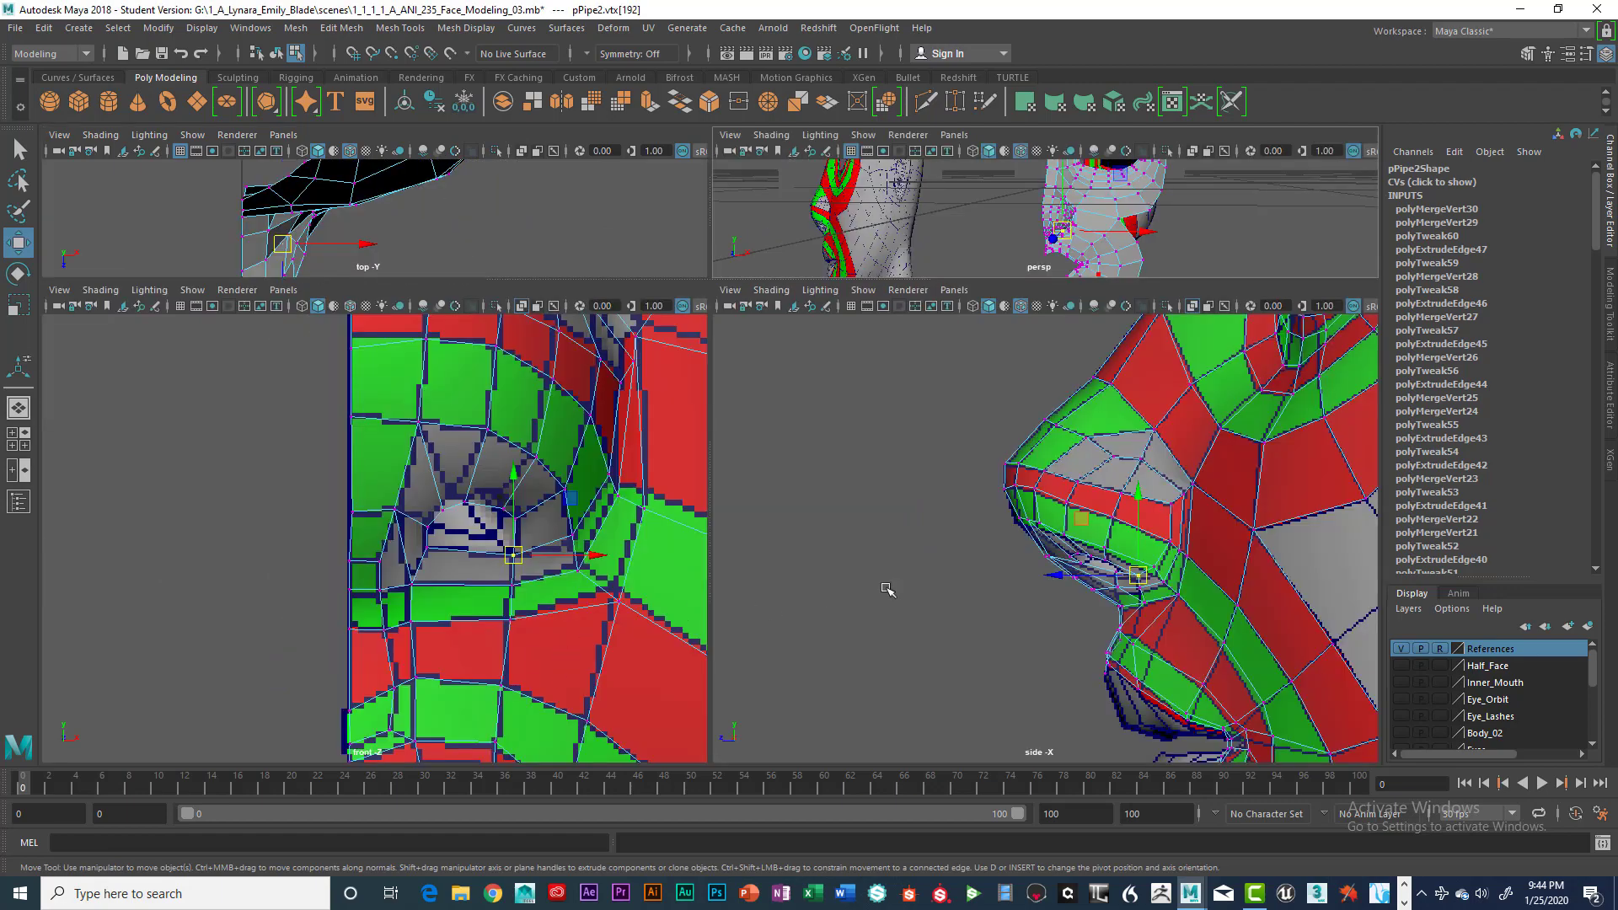
Step: Examine the reference topology of the whole head around the face mesh in the side view
key(space)
scroll(1190, 539, down, 3)
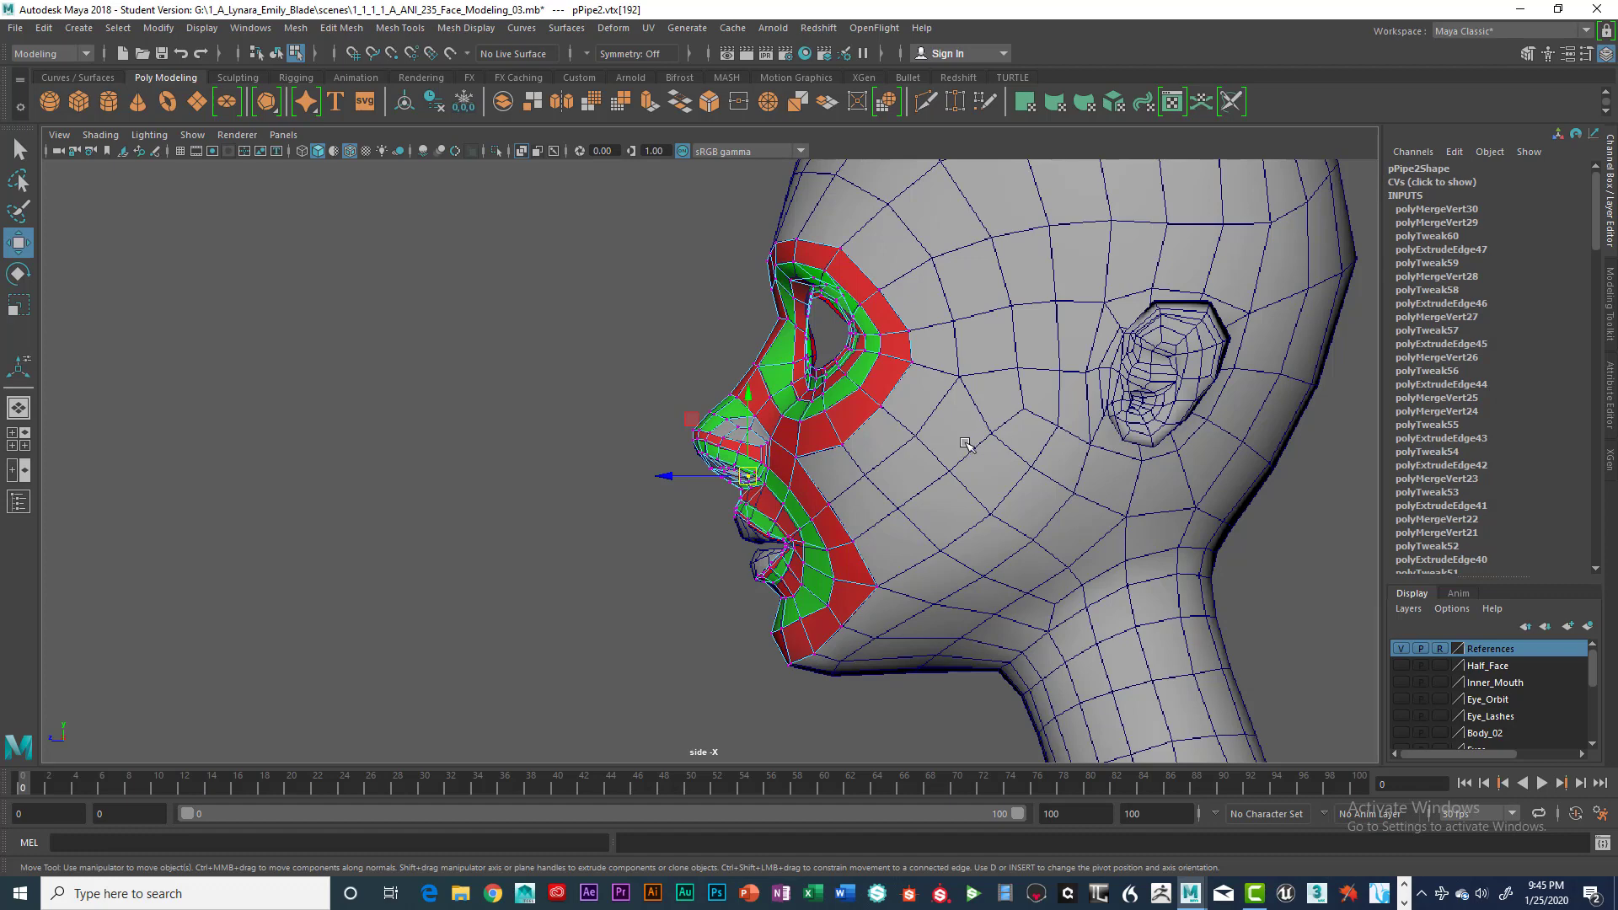
alt+middle_drag(925, 423, 943, 504)
alt+drag(943, 504, 1090, 348)
key(space)
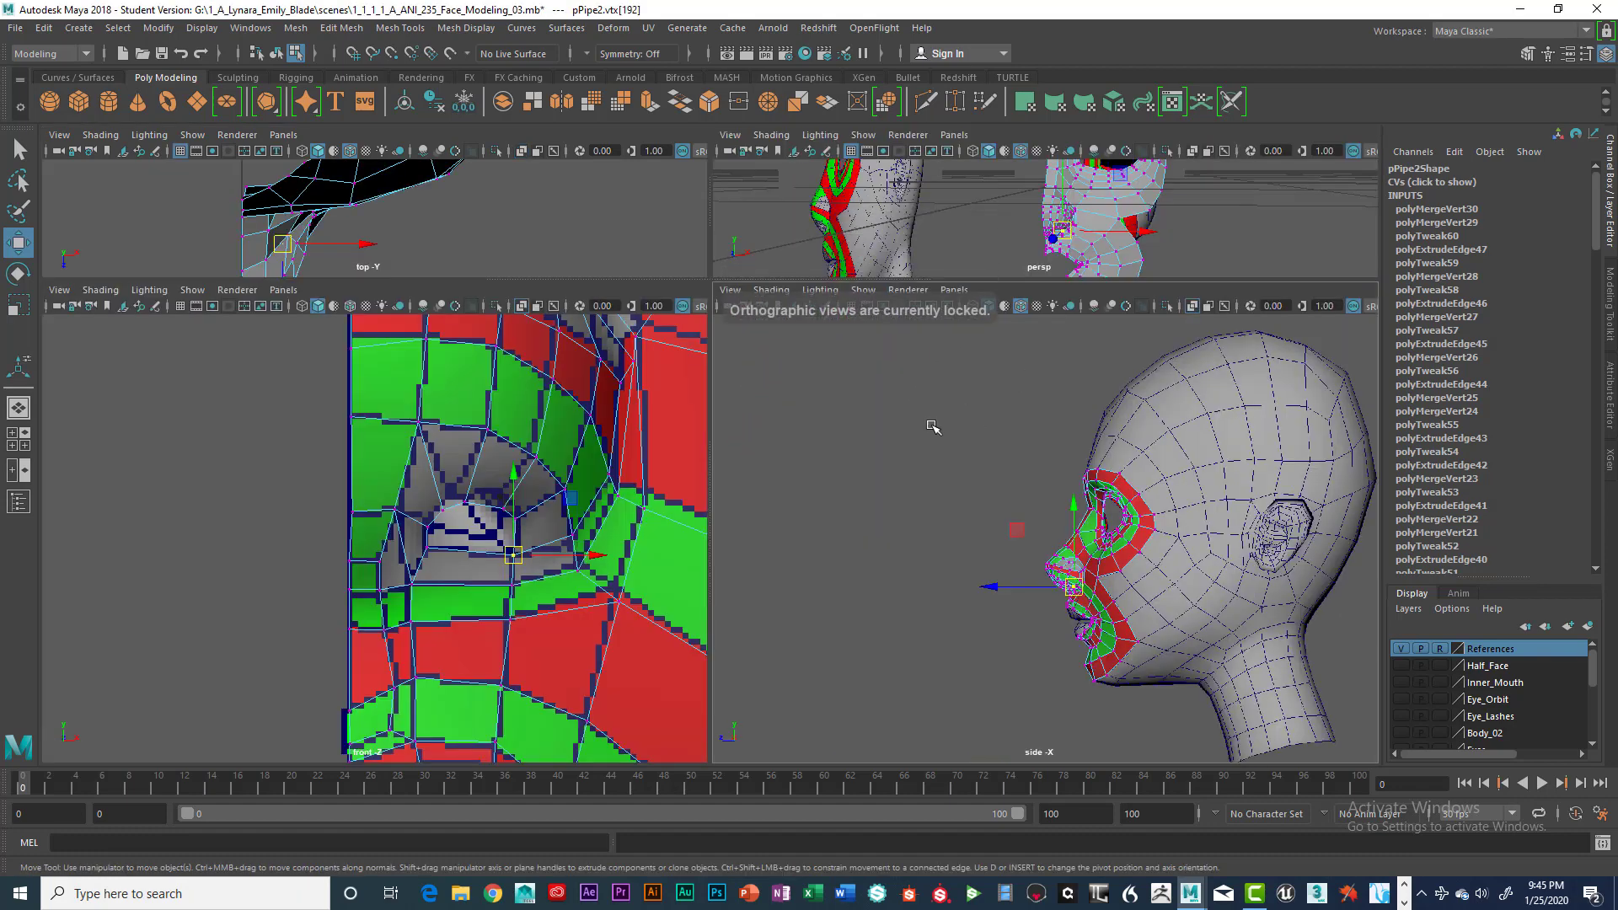
scroll(652, 404, down, 3)
key(space)
scroll(830, 390, down, 5)
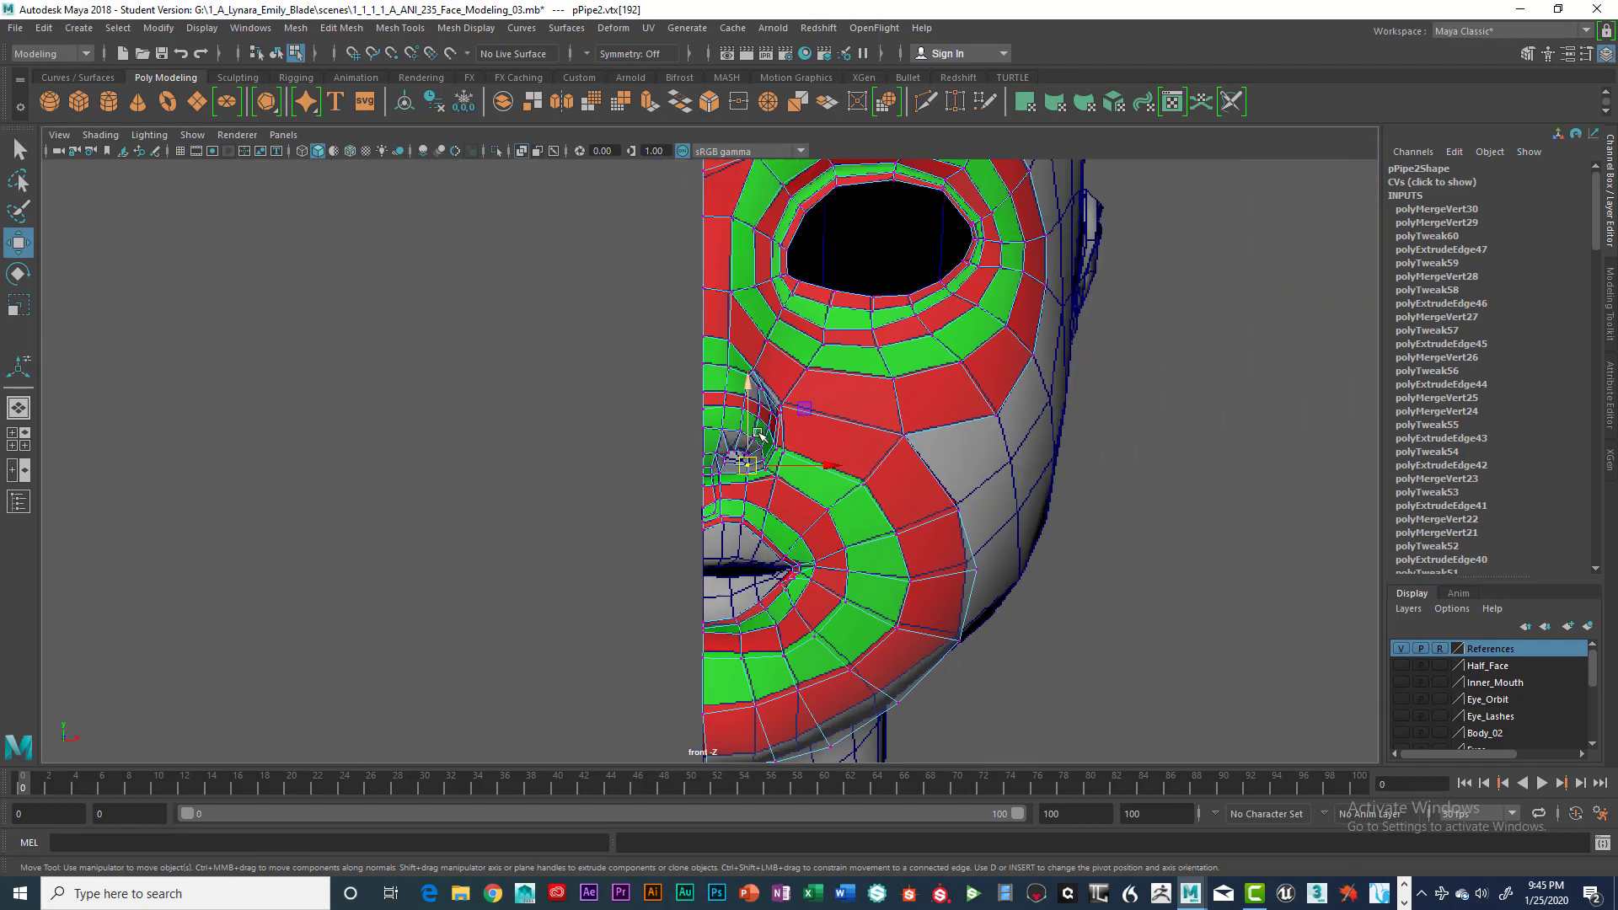
Step: Move the mesh vertices along the brow and upper nose centerline onto the red reference band's corners in the front view
scroll(830, 390, up, 3)
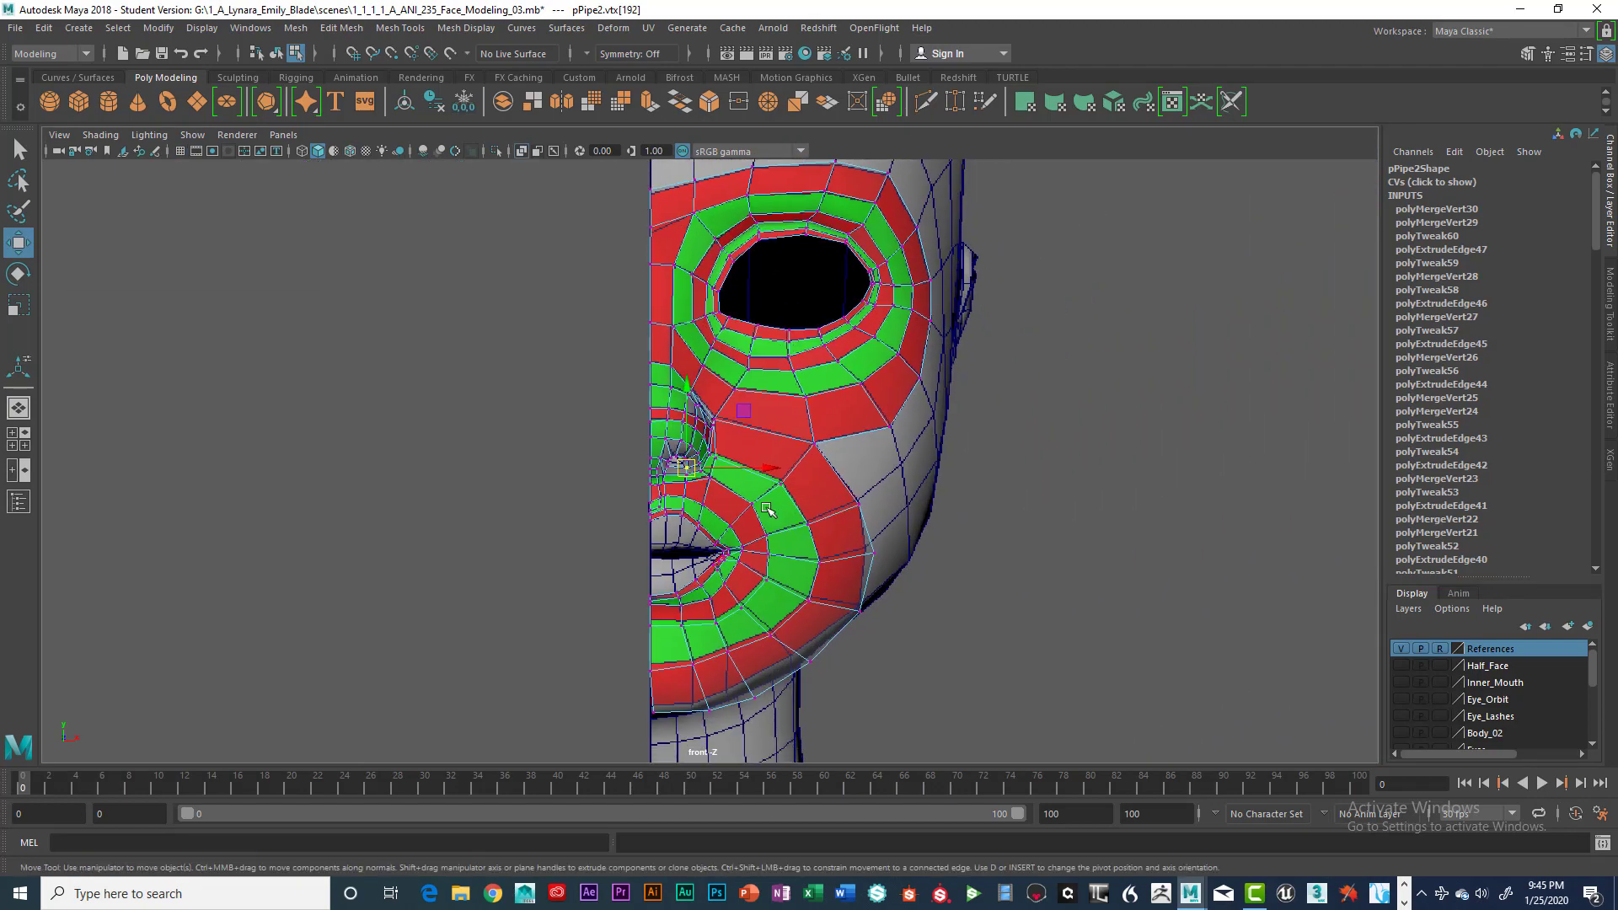
alt+middle_drag(818, 523, 810, 547)
scroll(819, 522, up, 3)
mouse_move(823, 480)
alt+middle_down()
mouse_move(788, 627)
mouse_move(845, 617)
alt+middle_up()
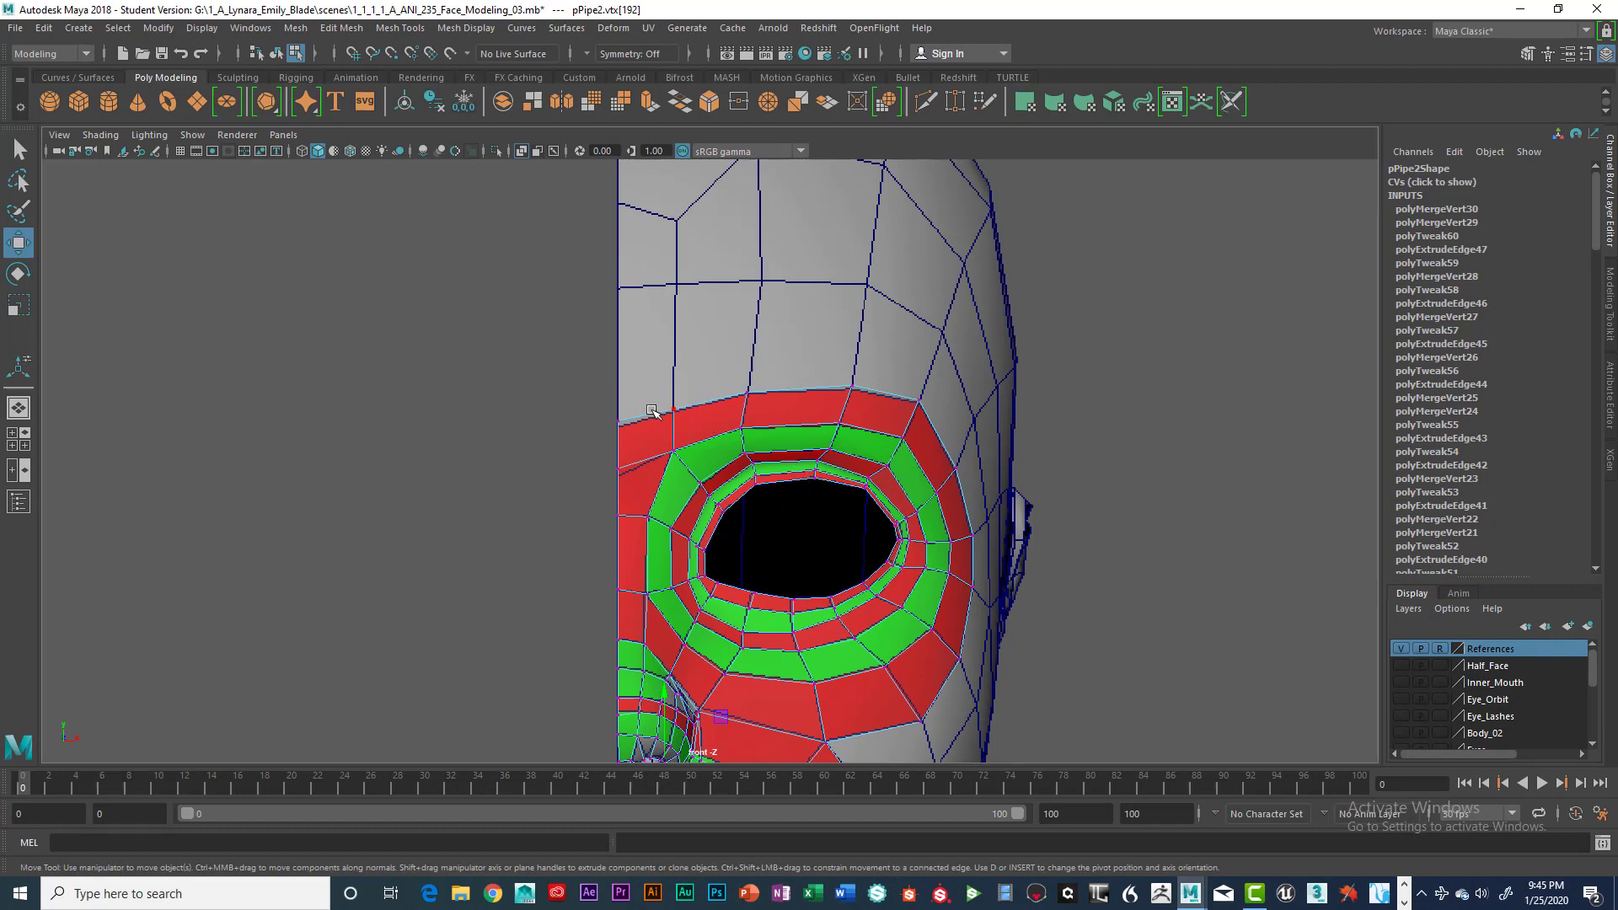
scroll(646, 434, up, 1)
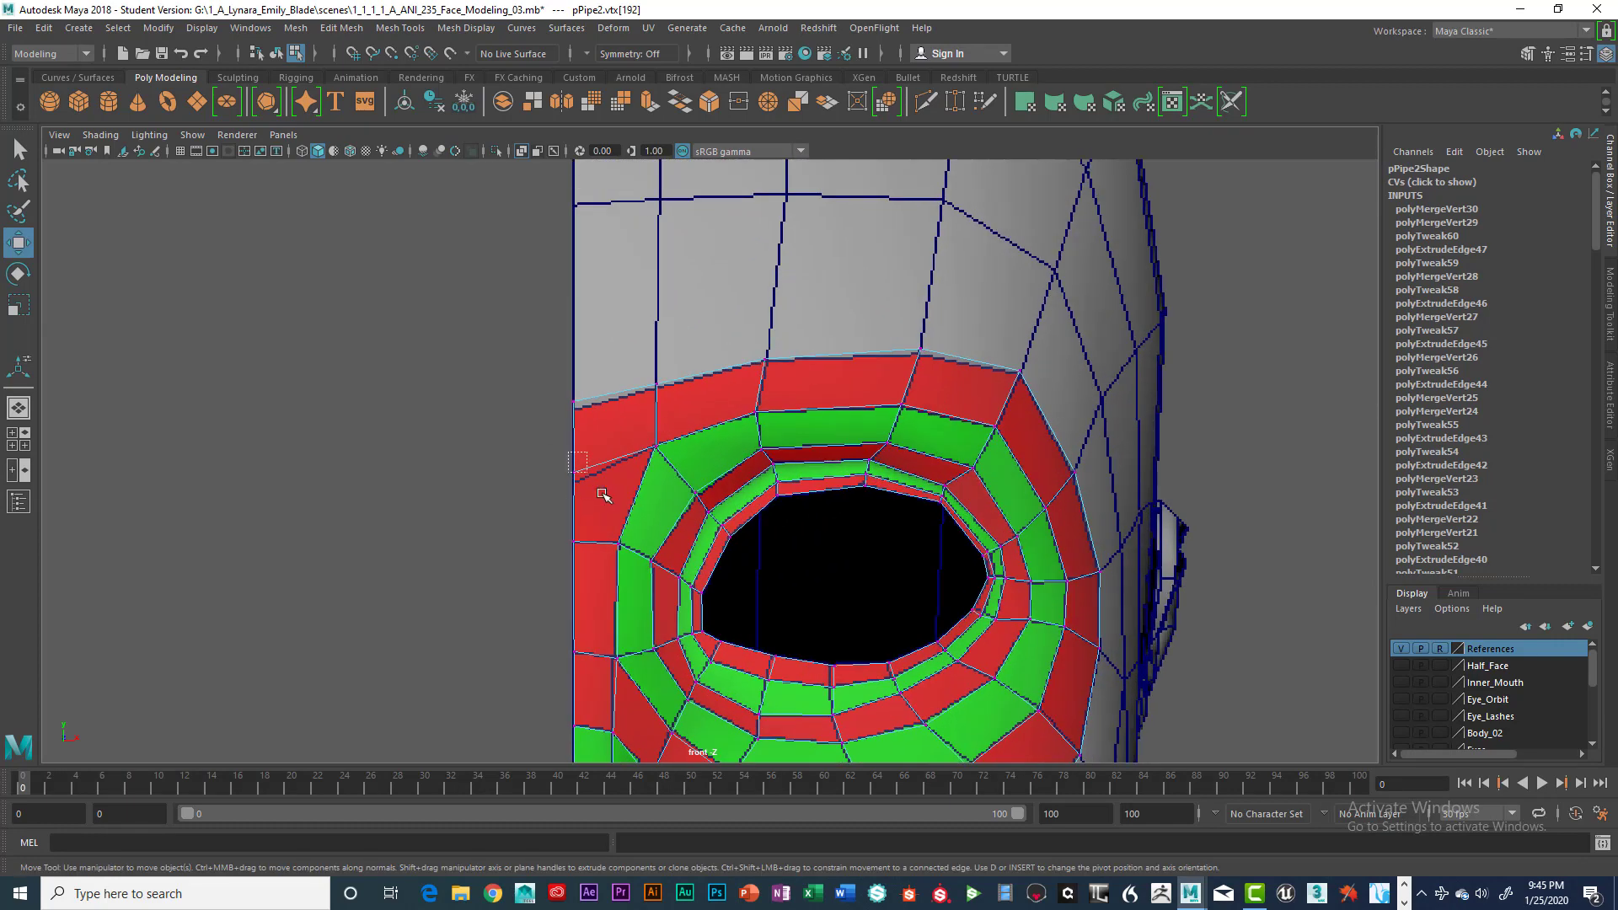
click(573, 481)
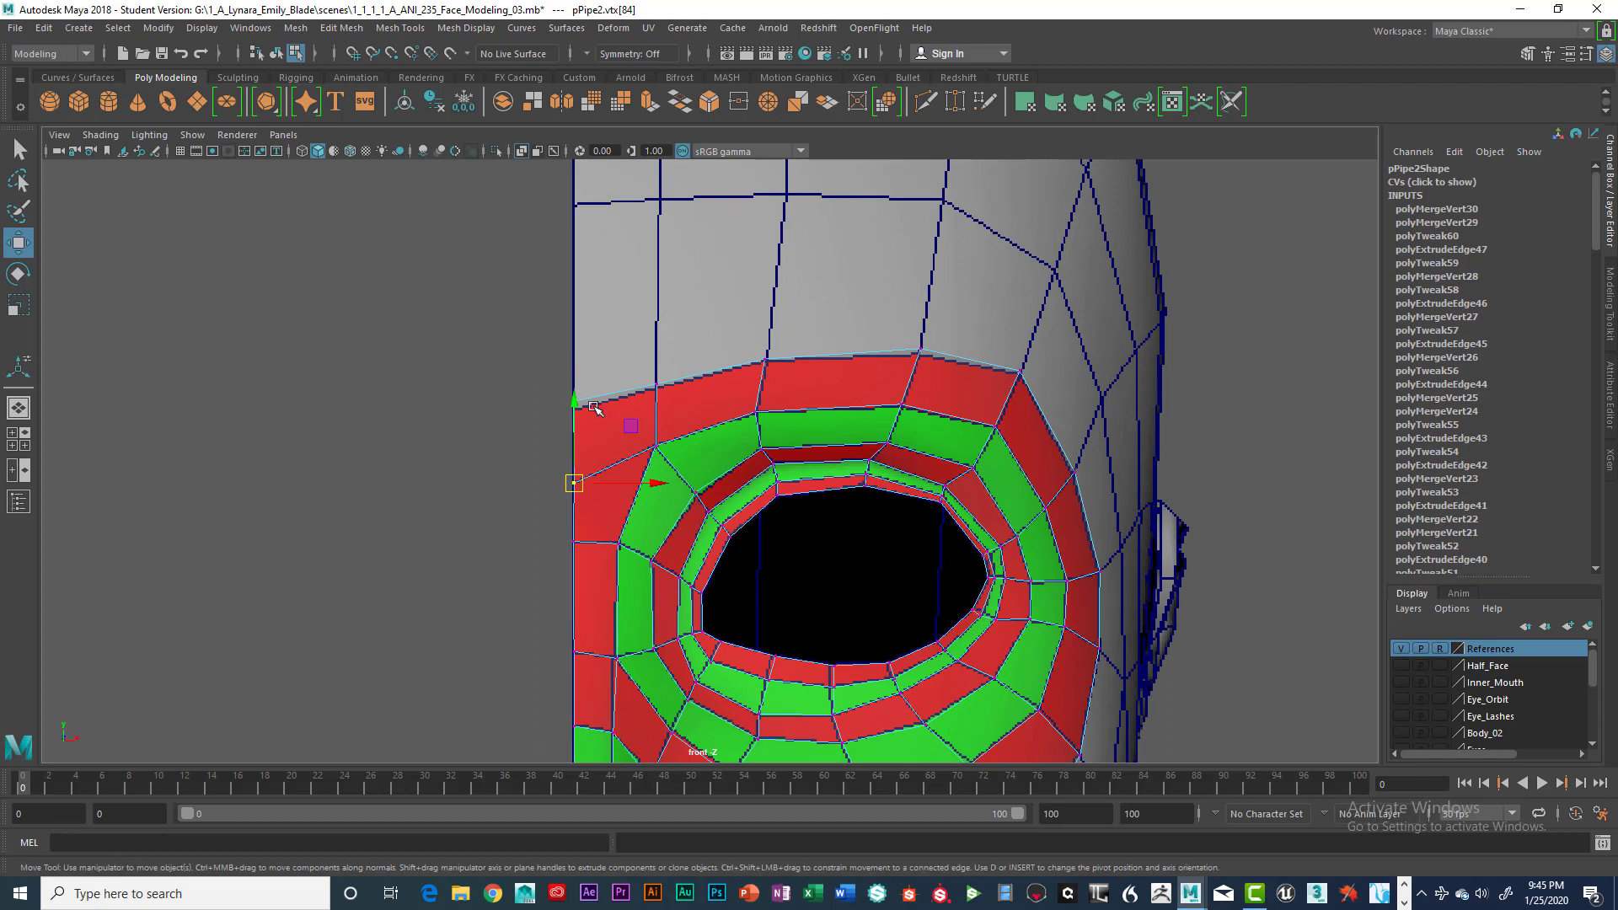
click(657, 385)
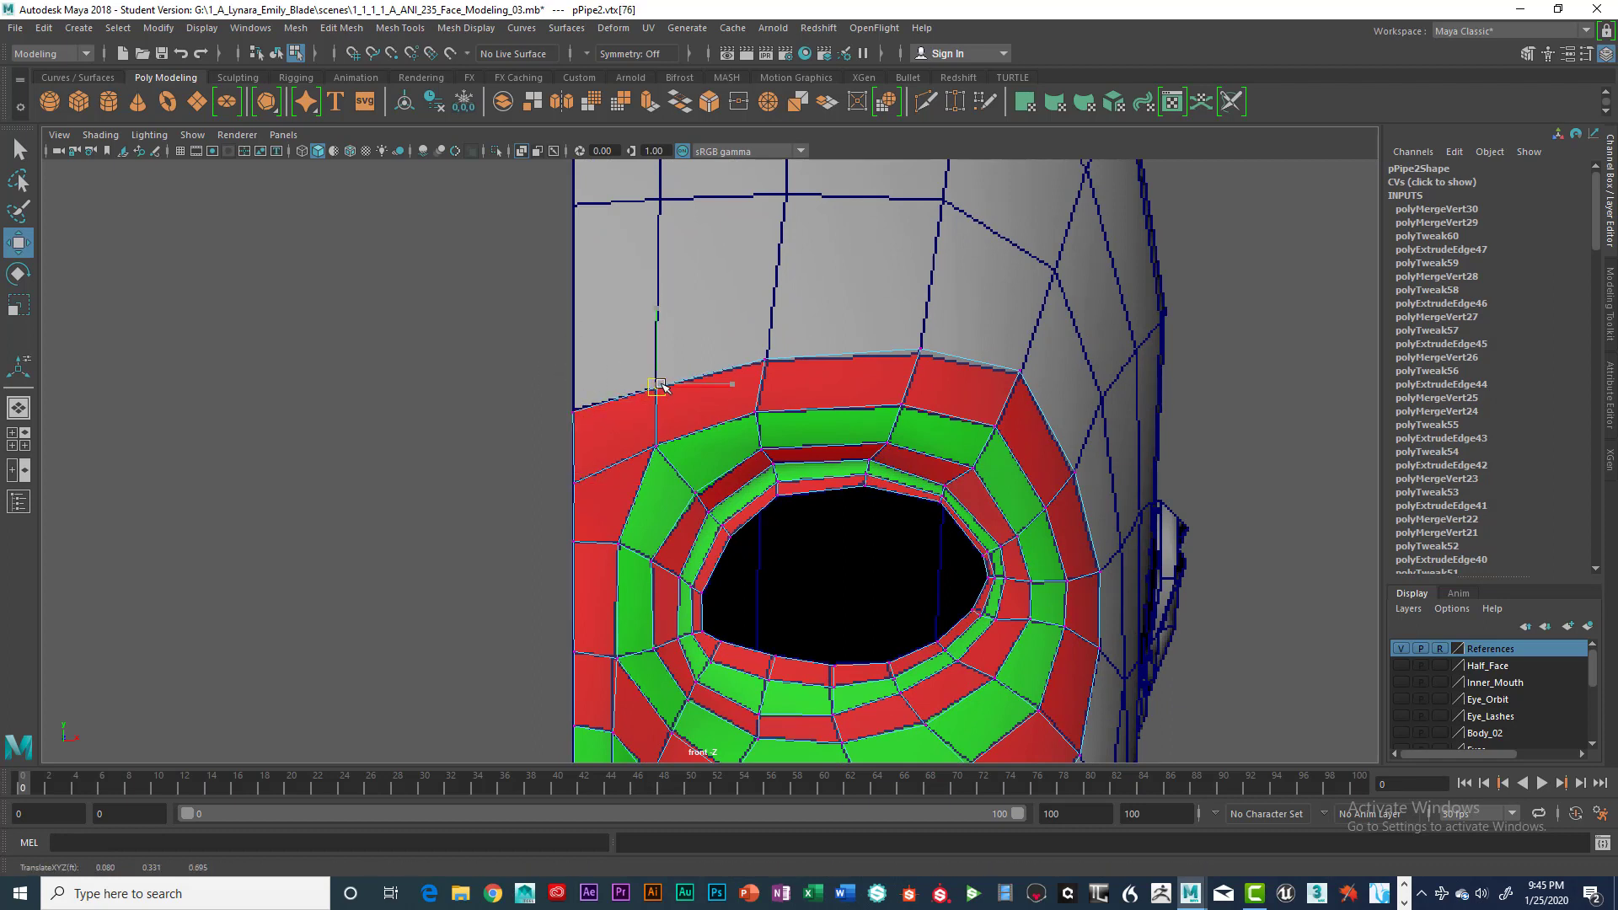
click(916, 354)
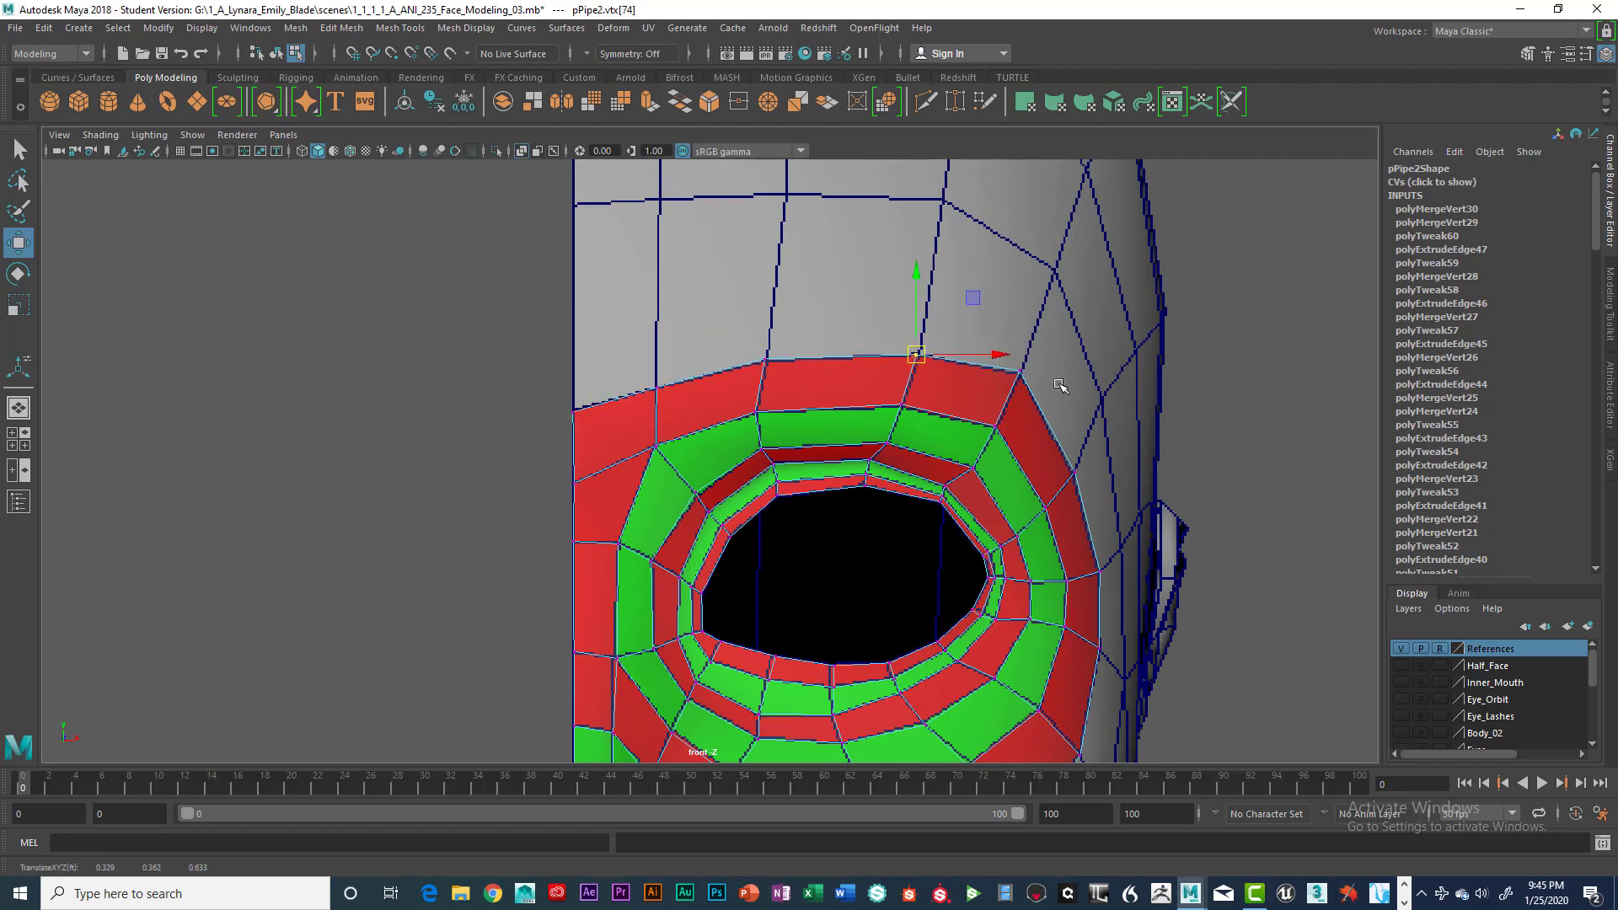
right_drag(714, 379, 713, 331)
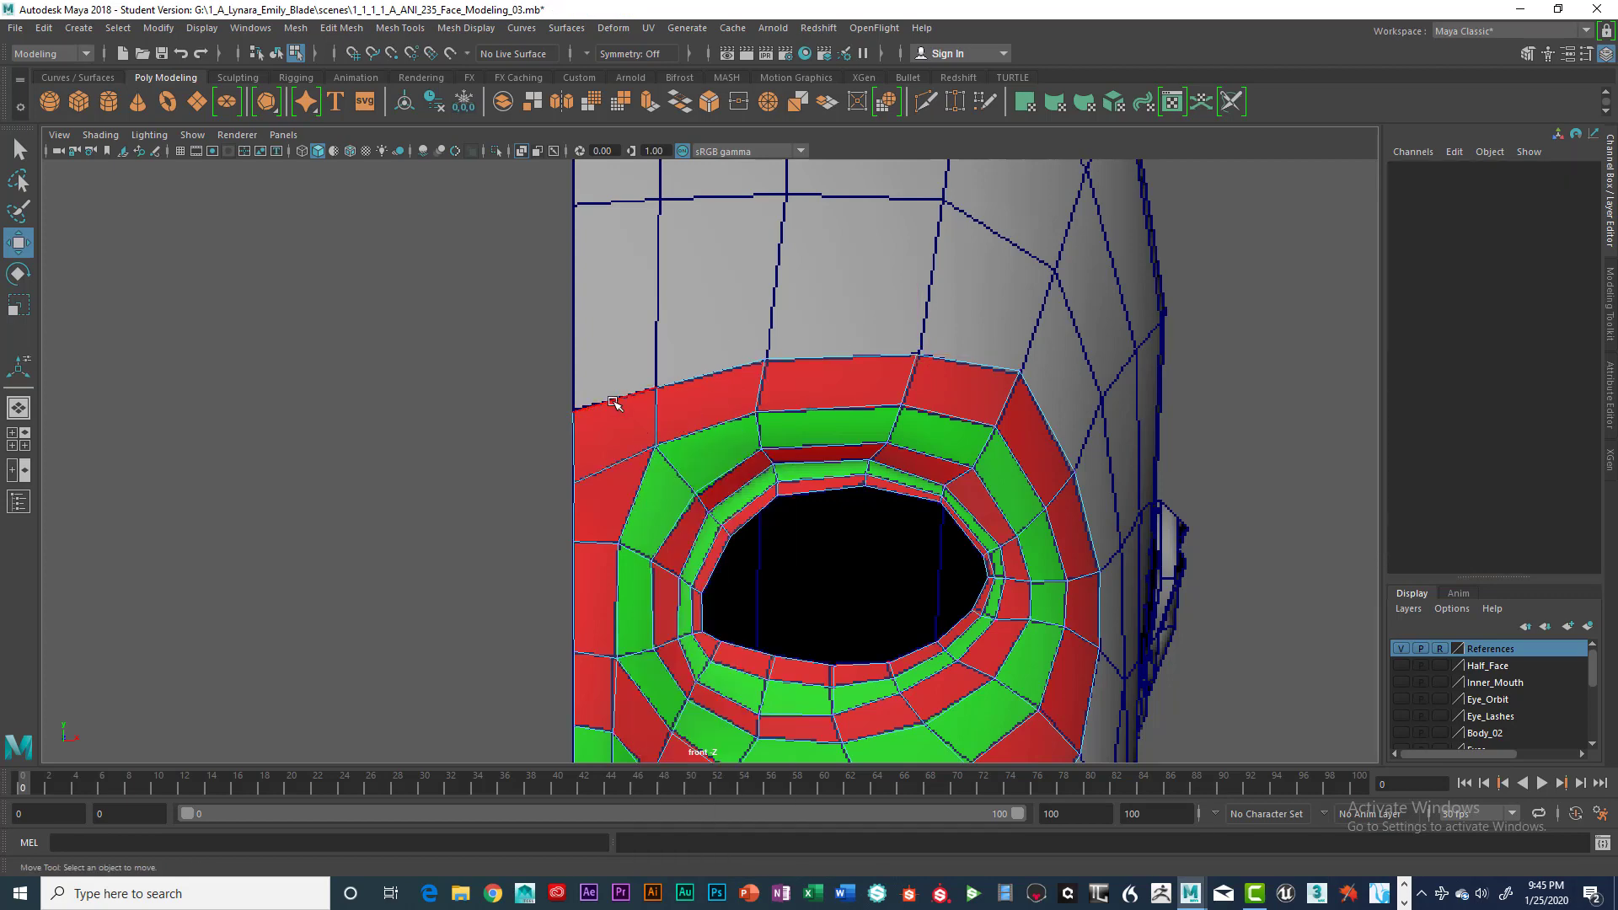
Step: Select the outer border edges of the face mesh from the brow around the eye and down to the jaw in the front view
key(q)
click(687, 381)
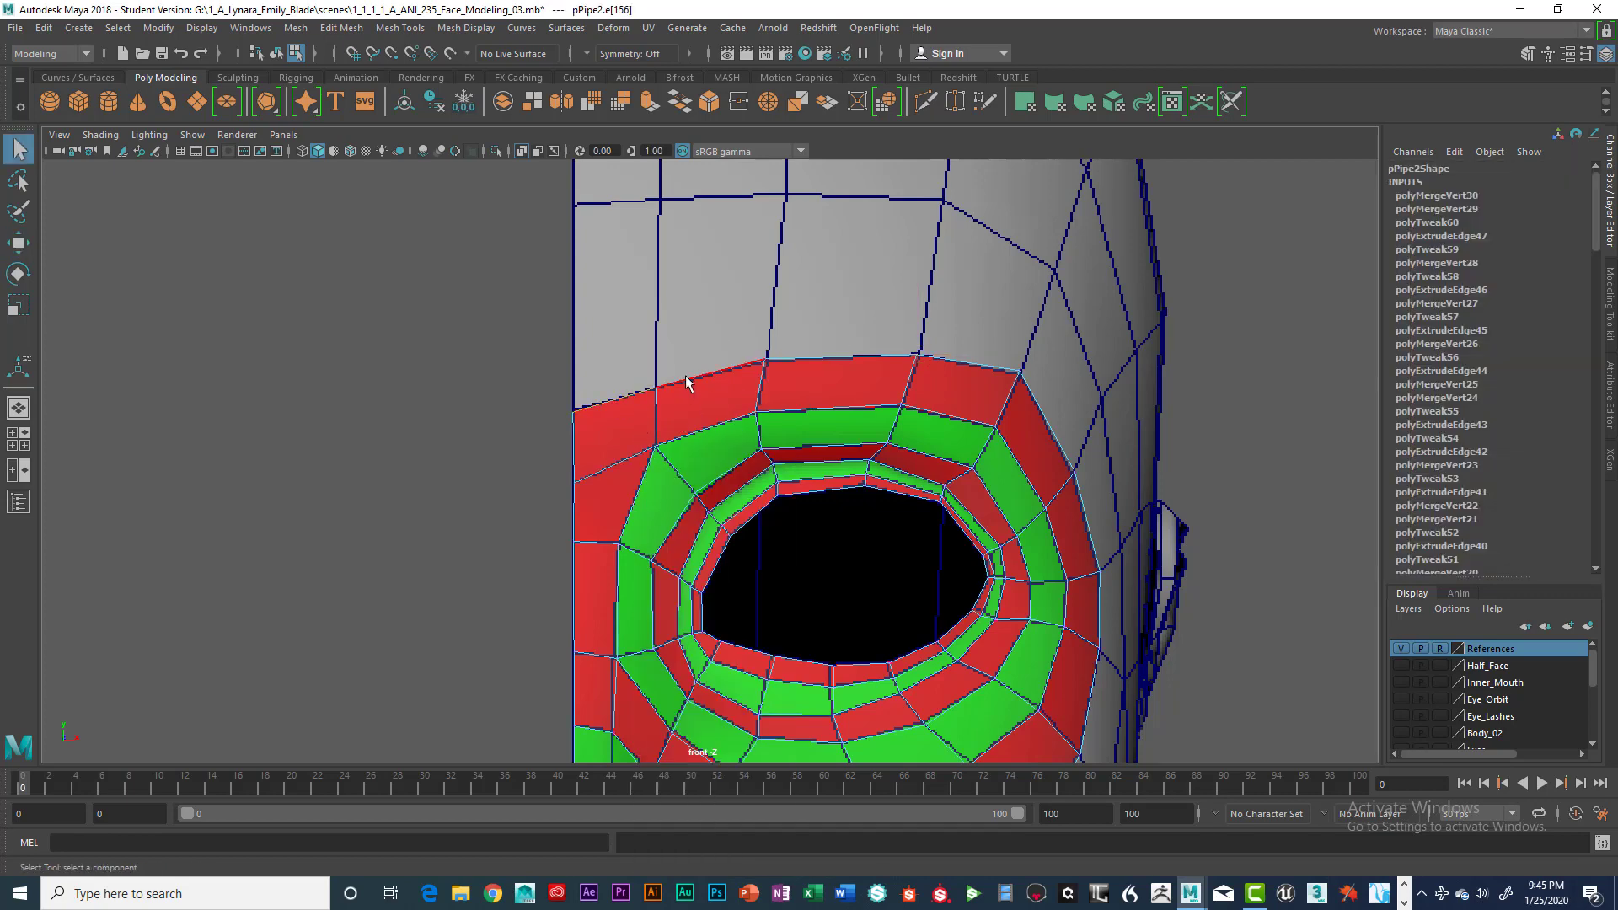
click(960, 361)
alt+middle_drag(1111, 408, 866, 388)
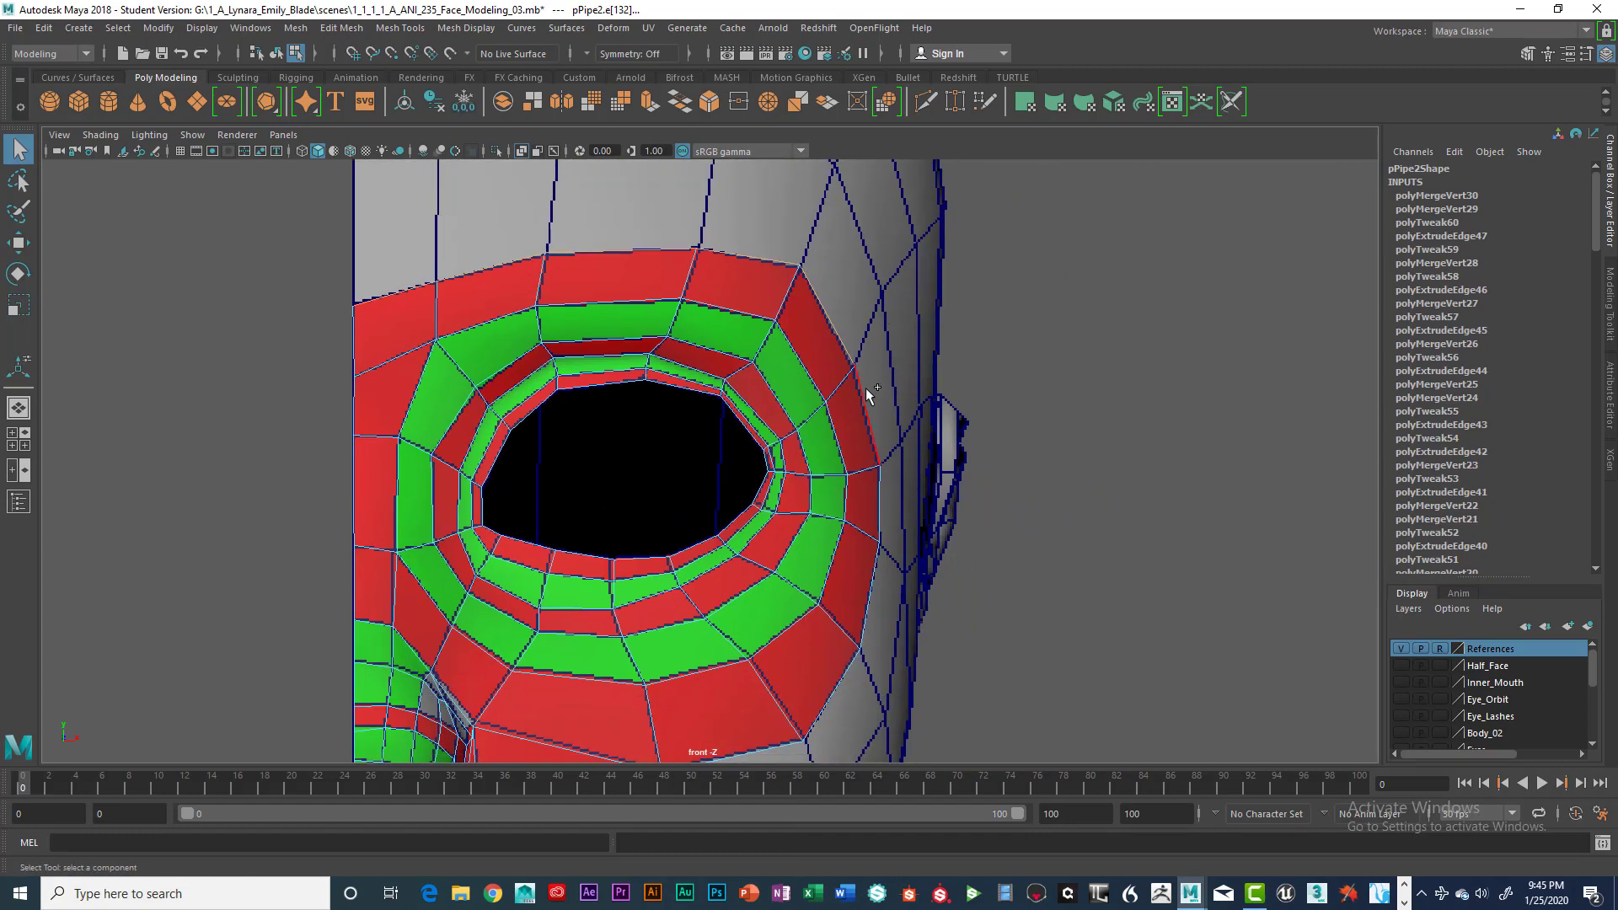
click(877, 567)
alt+middle_drag(946, 512, 1018, 330)
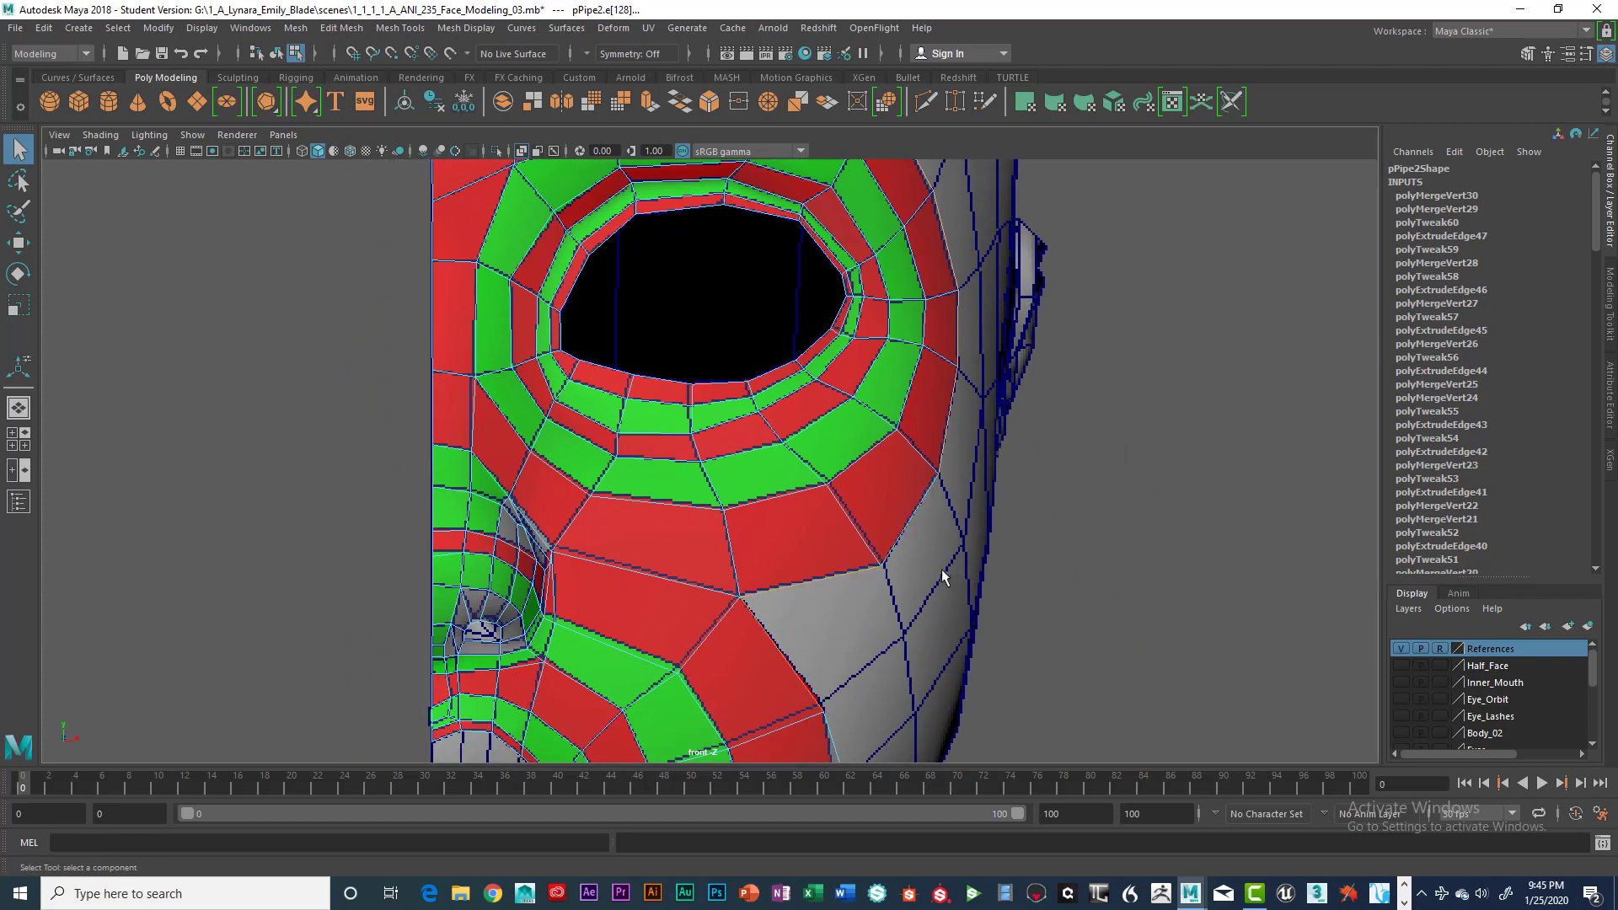
alt+middle_drag(942, 571, 888, 377)
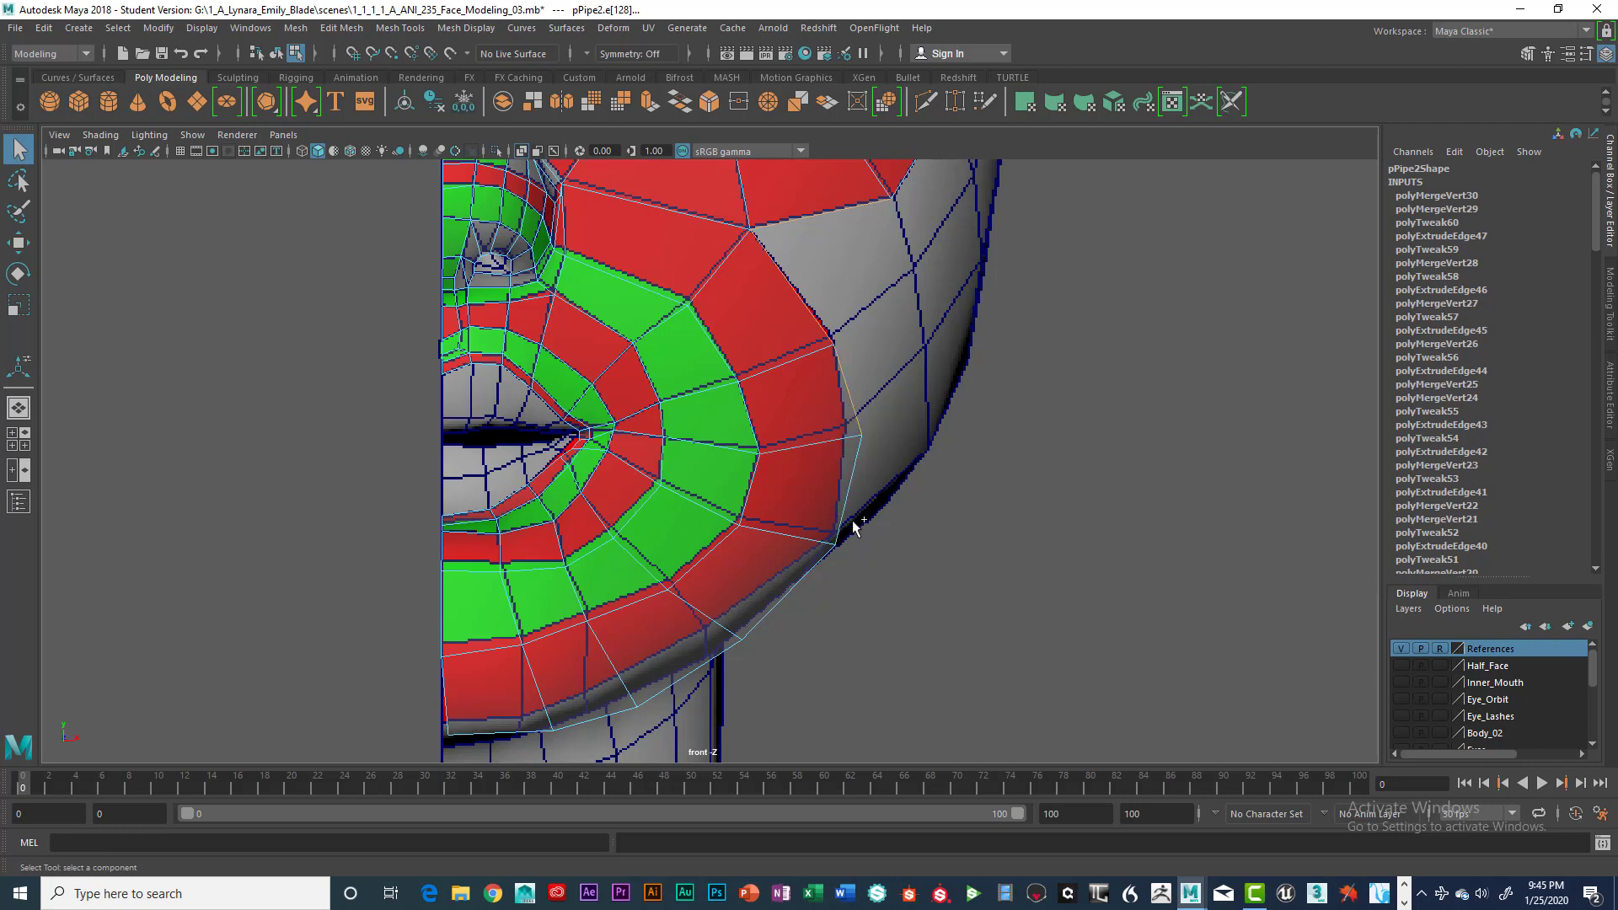
shift+click(797, 582)
shift+click(712, 658)
scroll(690, 649, down, 2)
scroll(712, 508, down, 2)
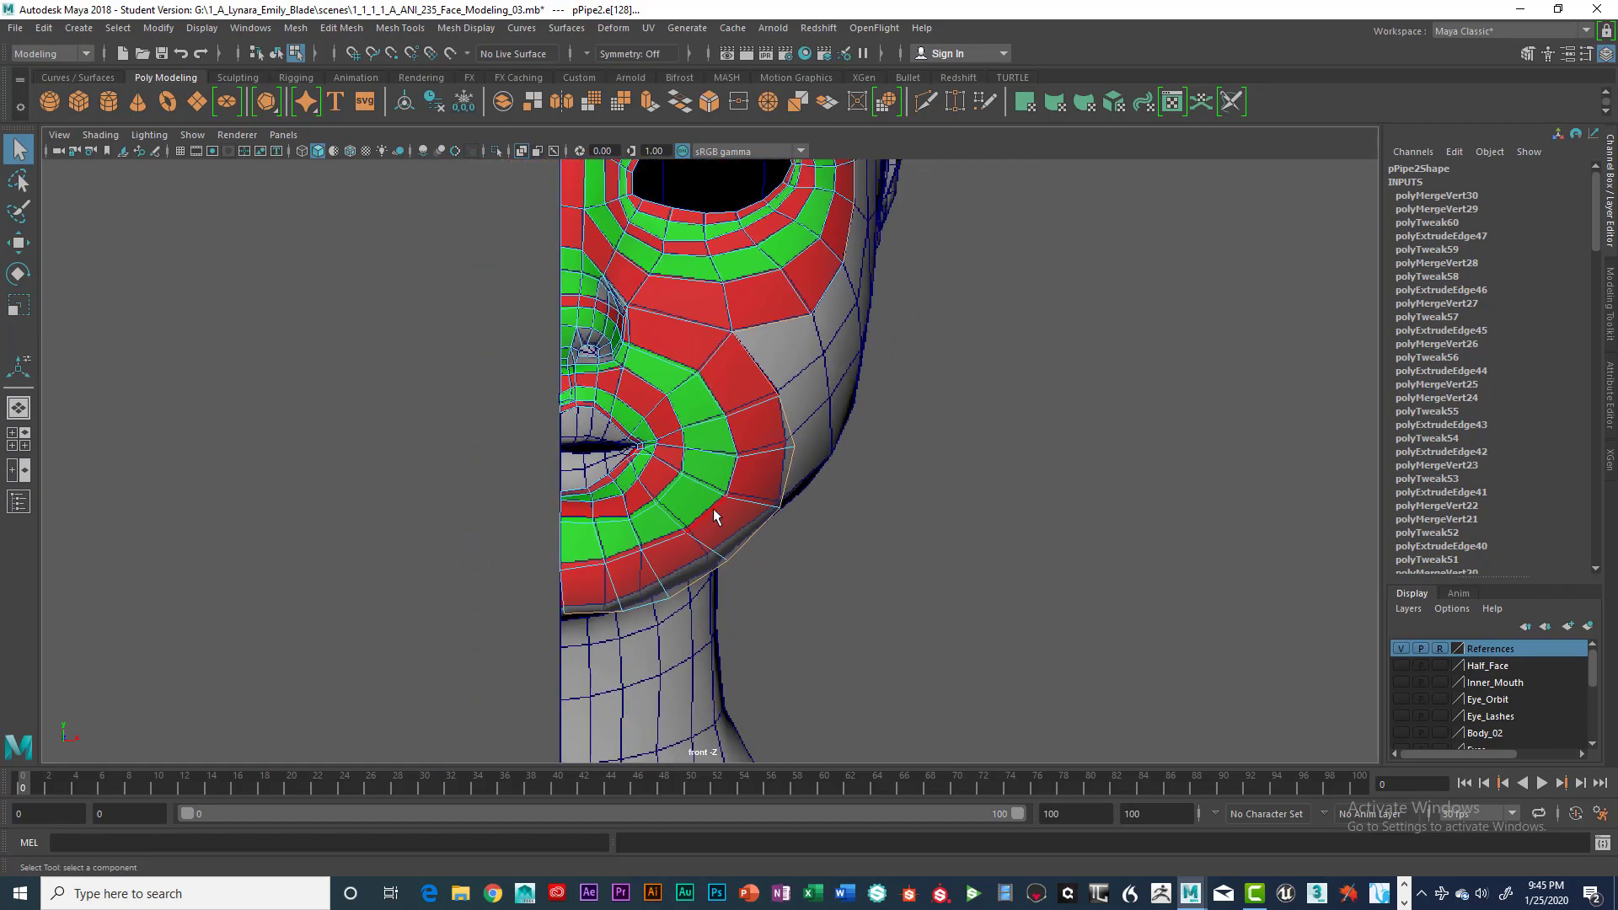
Step: Complete the outer border-edge selection along the cheek and chin in the perspective view
key(space)
key(space)
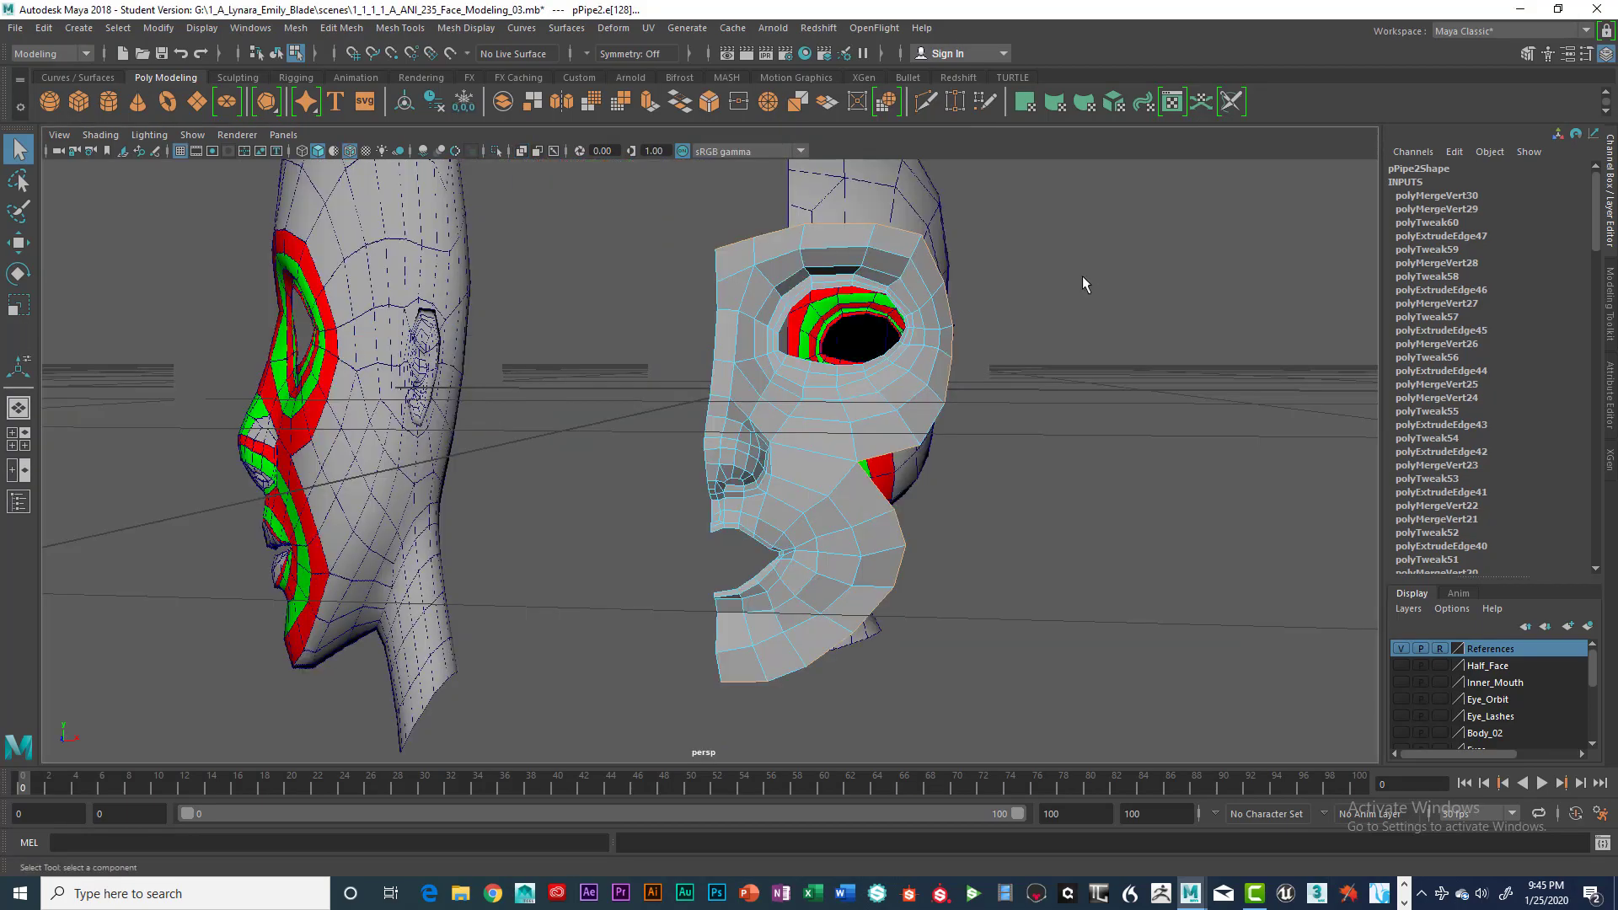
alt+drag(1082, 275, 887, 390)
alt+drag(900, 499, 794, 495)
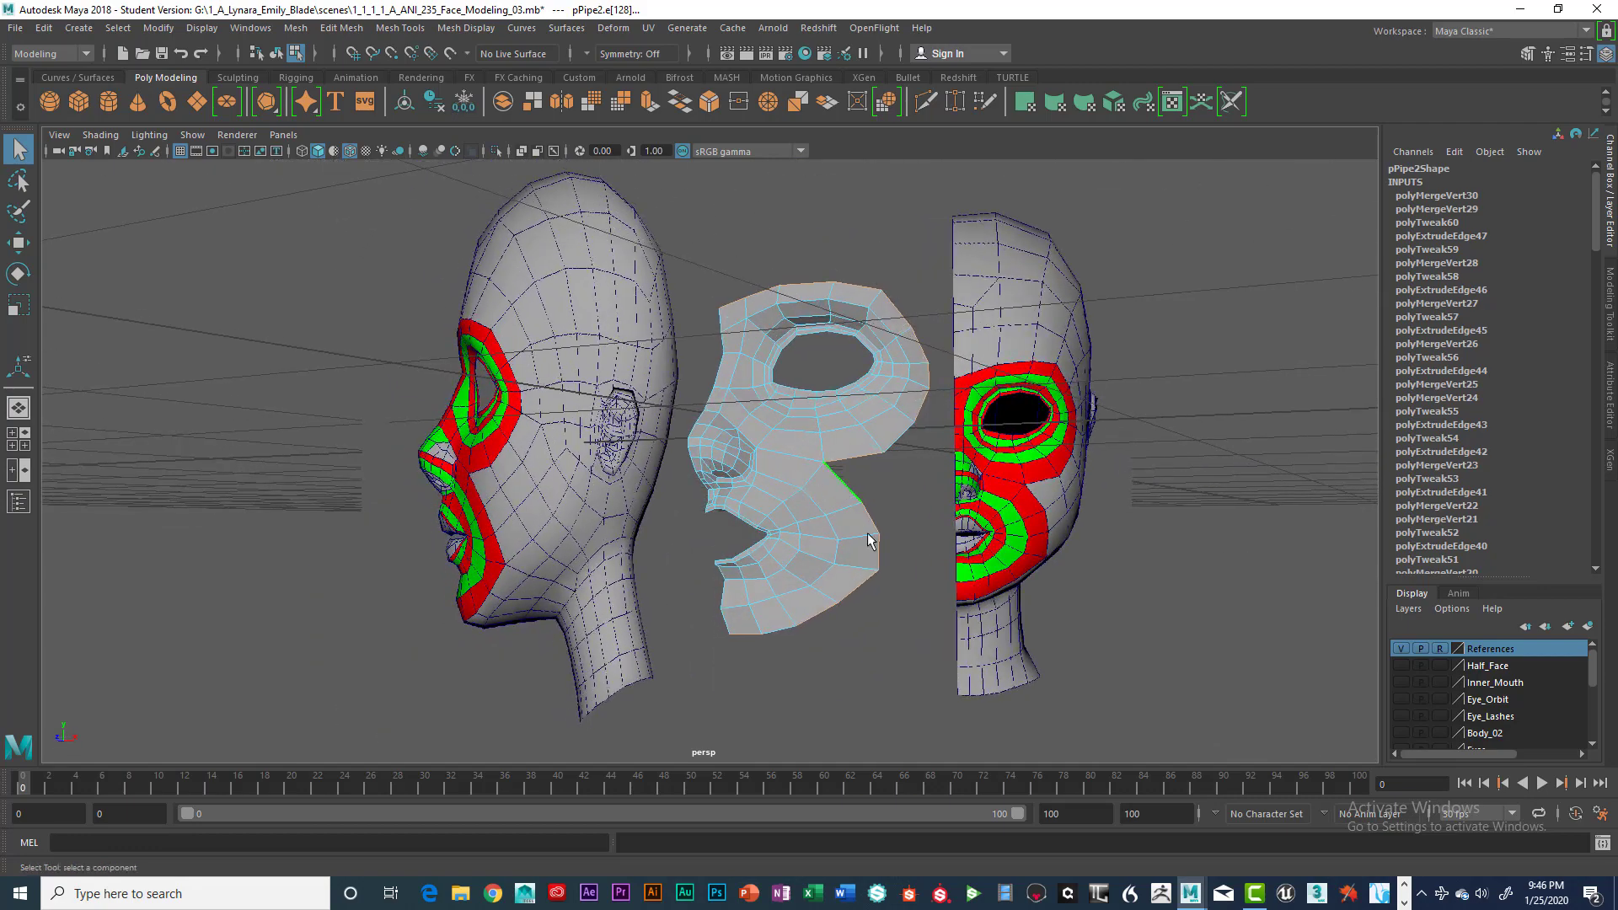
scroll(851, 594, up, 3)
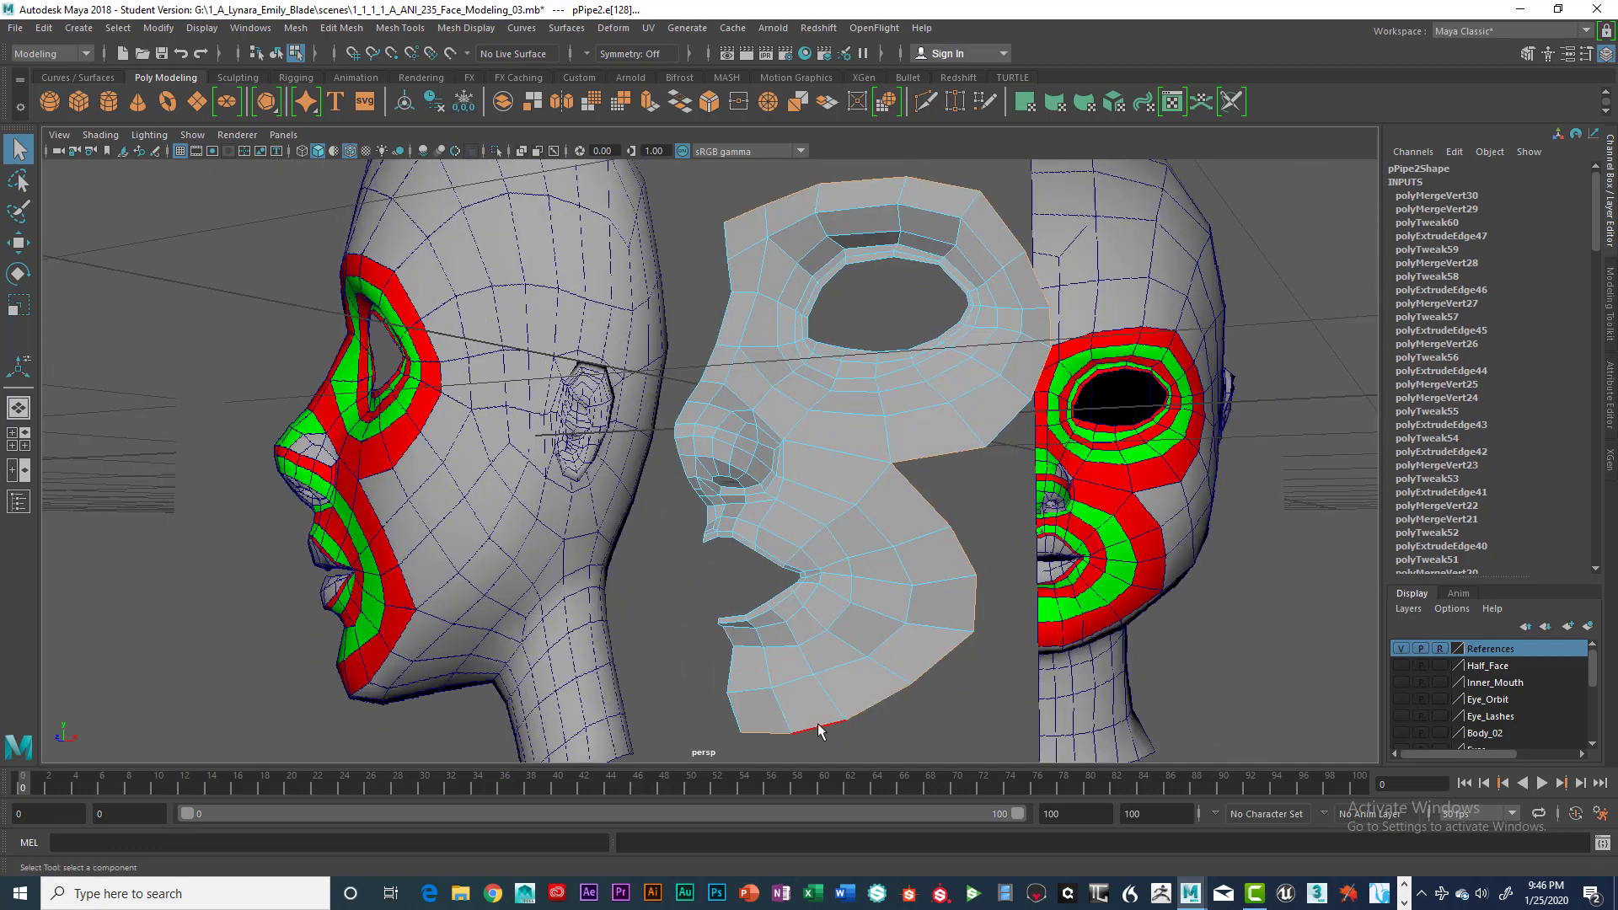
mouse_move(877, 580)
alt+mouse_down()
mouse_move(893, 580)
mouse_move(831, 509)
mouse_move(943, 488)
mouse_move(867, 582)
alt+mouse_up()
alt+drag(984, 549, 706, 738)
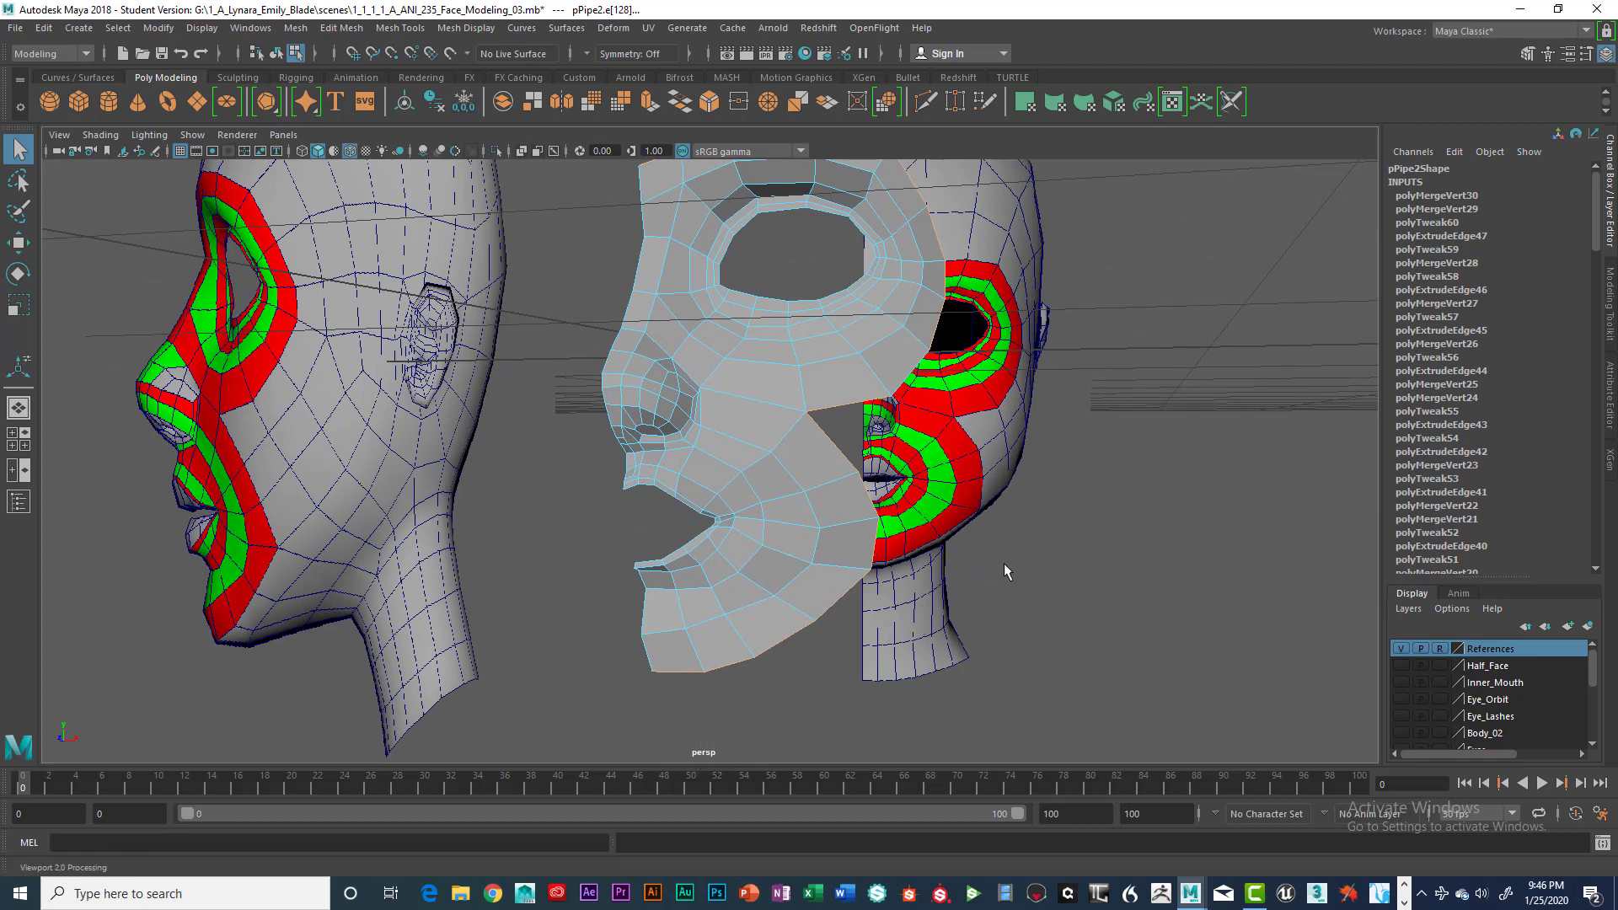
Step: Compare the selected outer border with the surrounding reference topology in the front and side views
key(space)
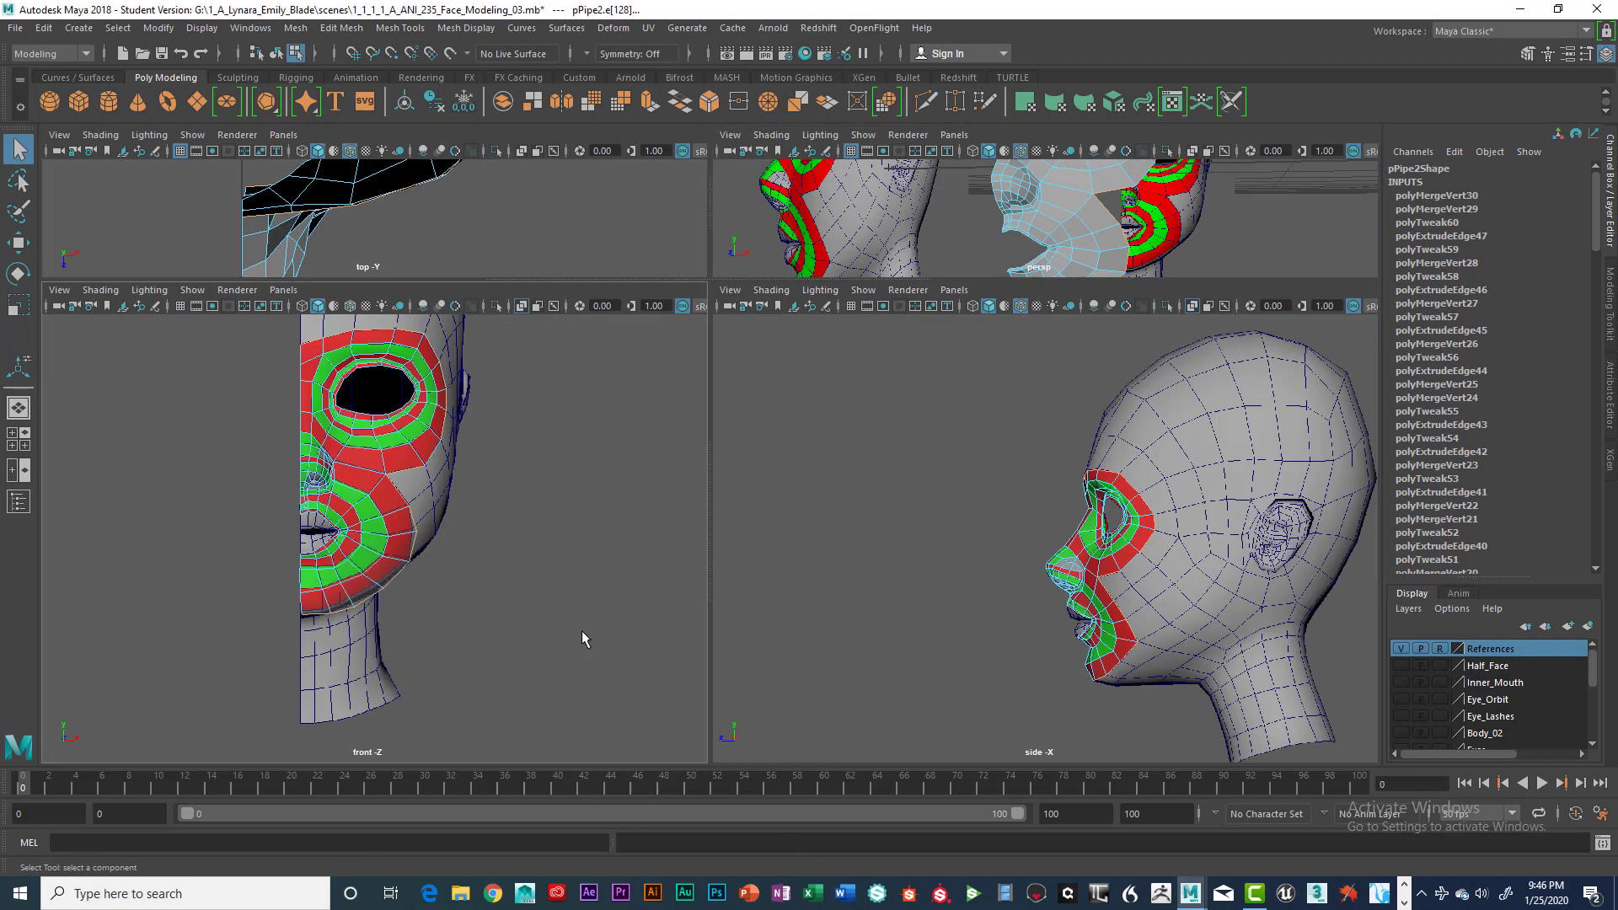
key(space)
key(space)
key(space)
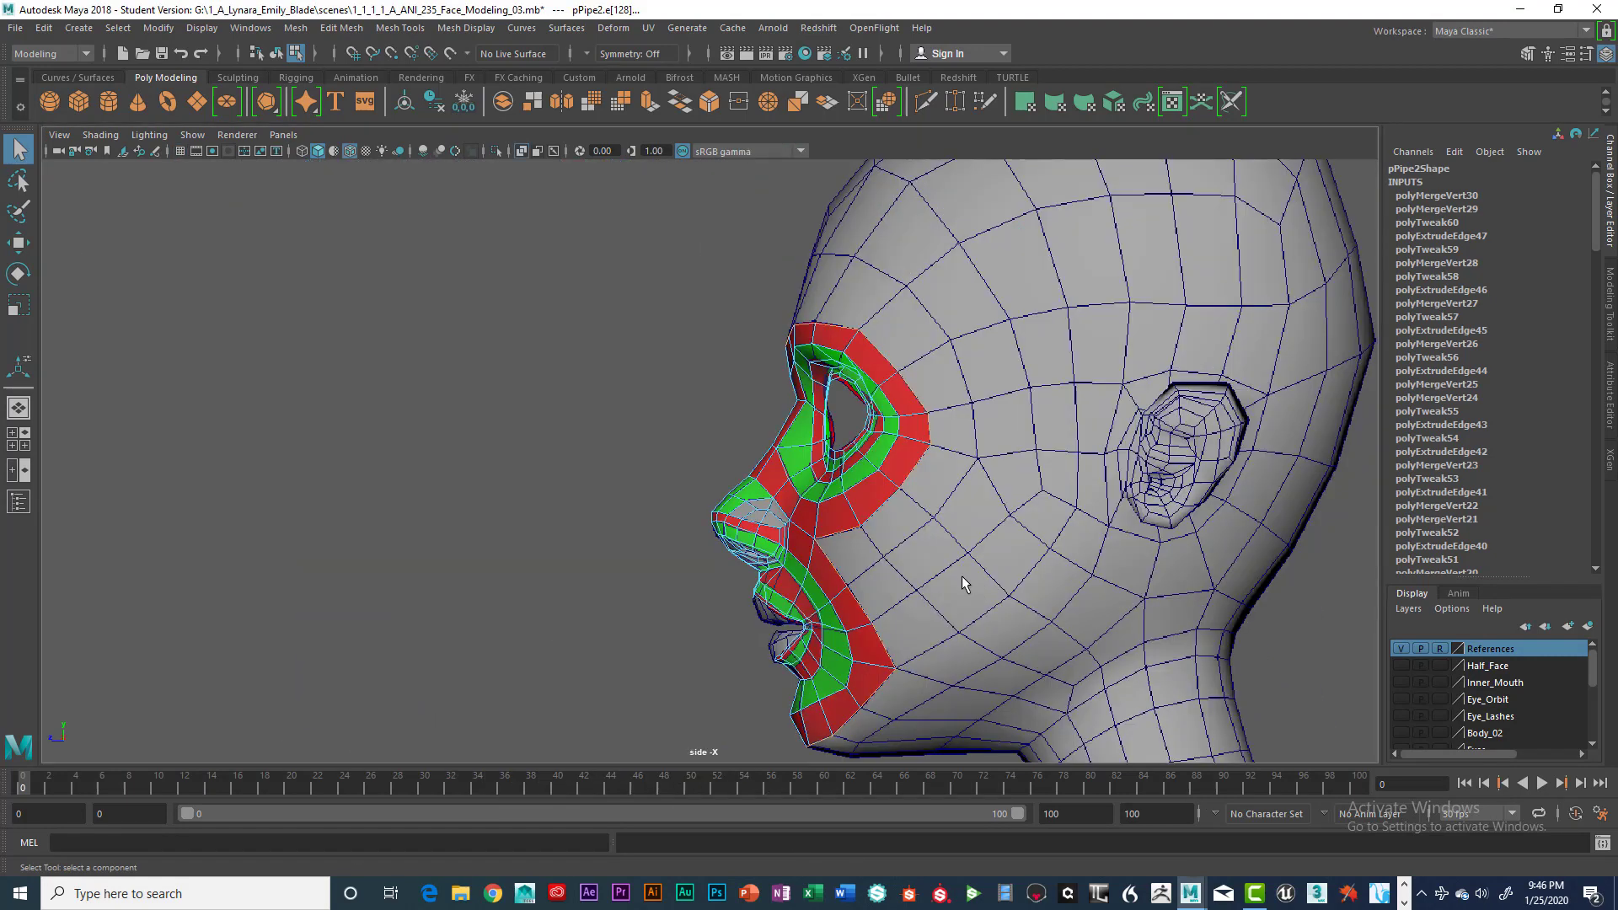
key(space)
key(space)
key(space)
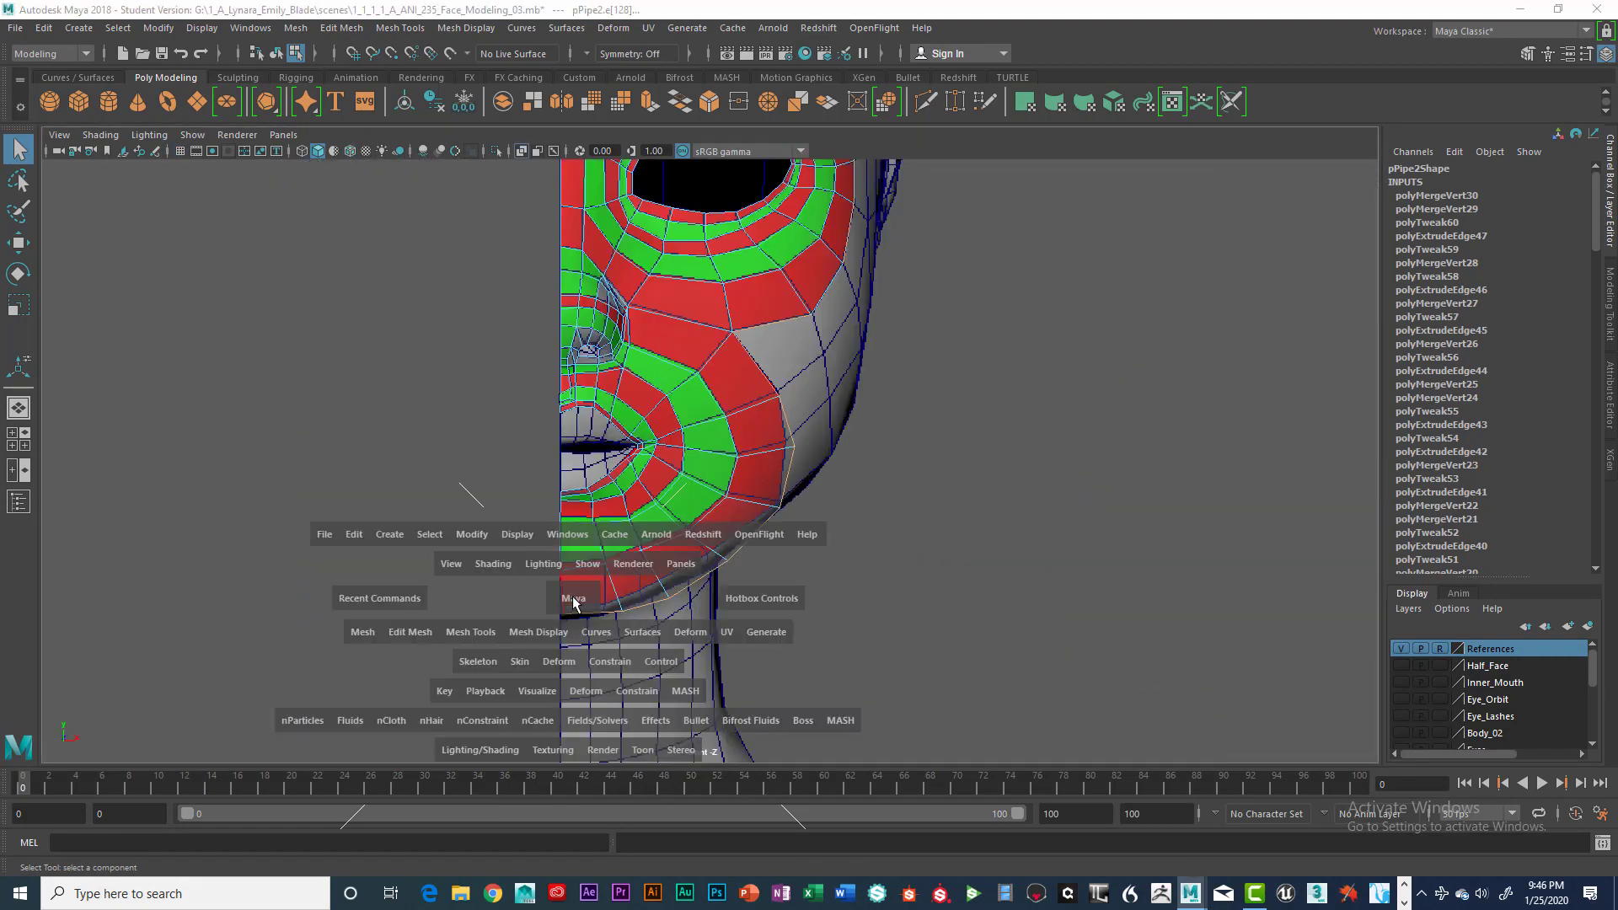
key(space)
key(space)
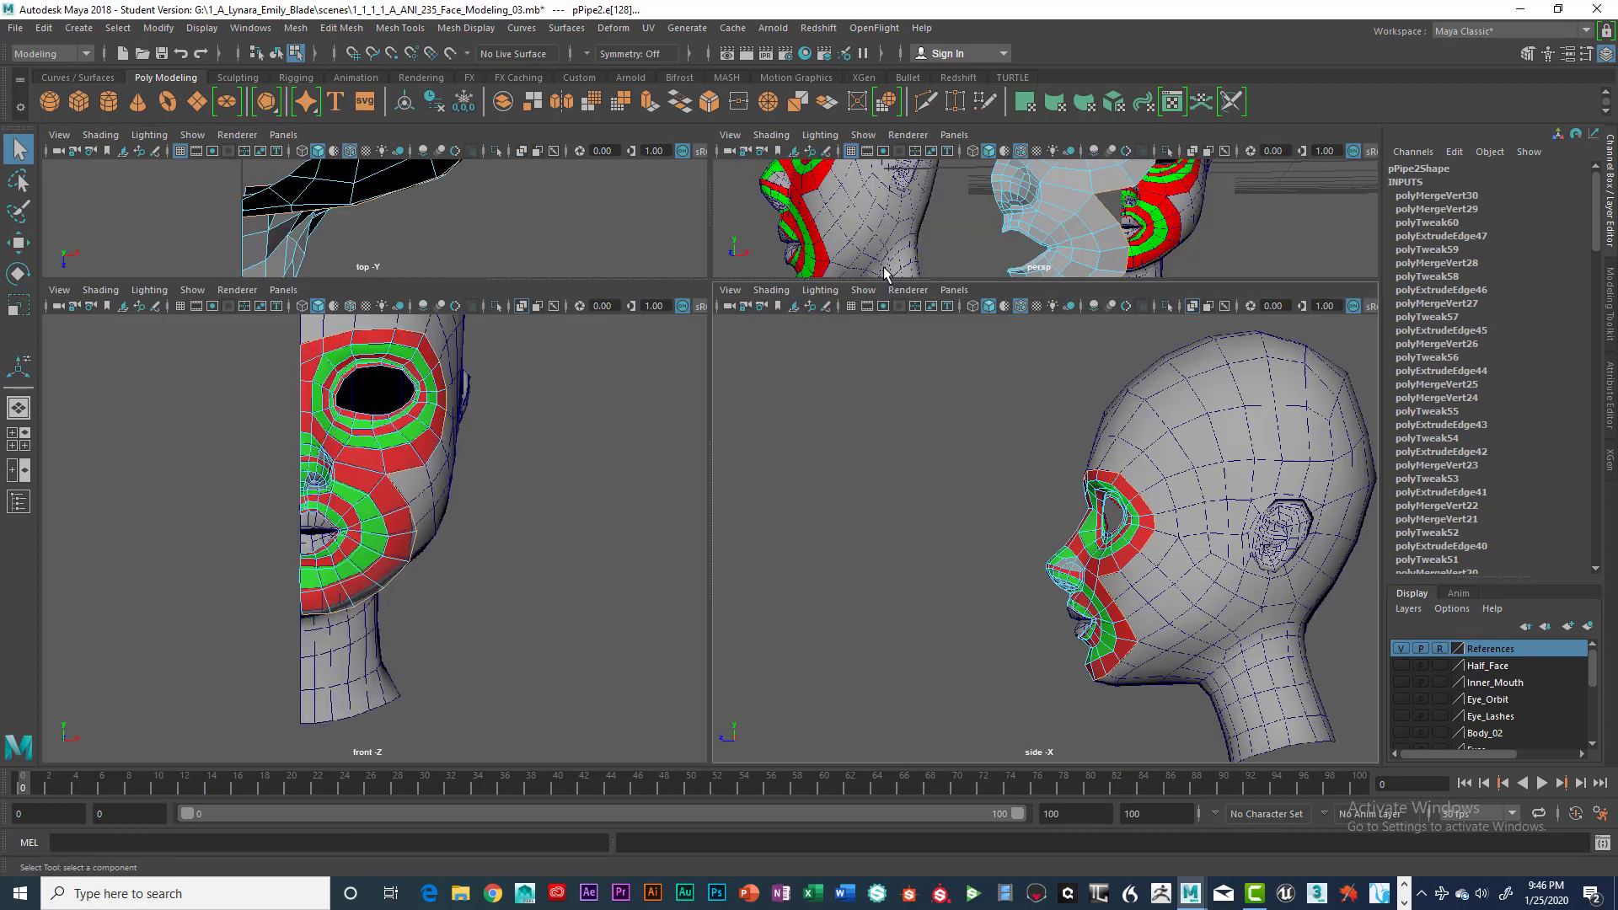
key(space)
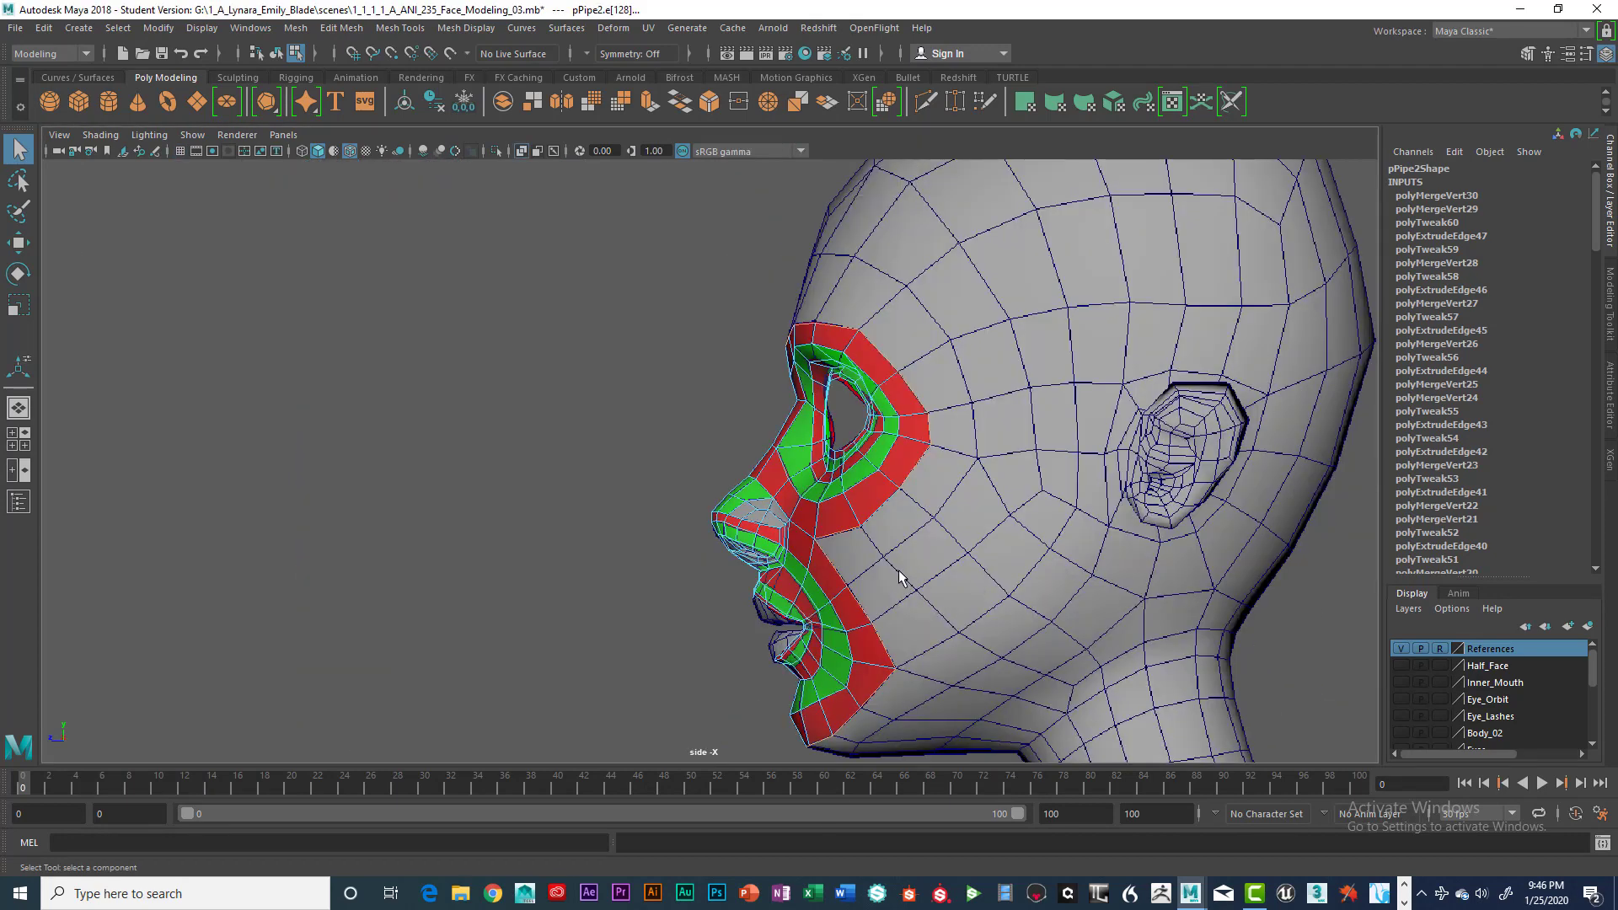
Step: Try to extrude the selected outer border edges and scale the new edges outward uniformly in the front view
key(ctrl+e)
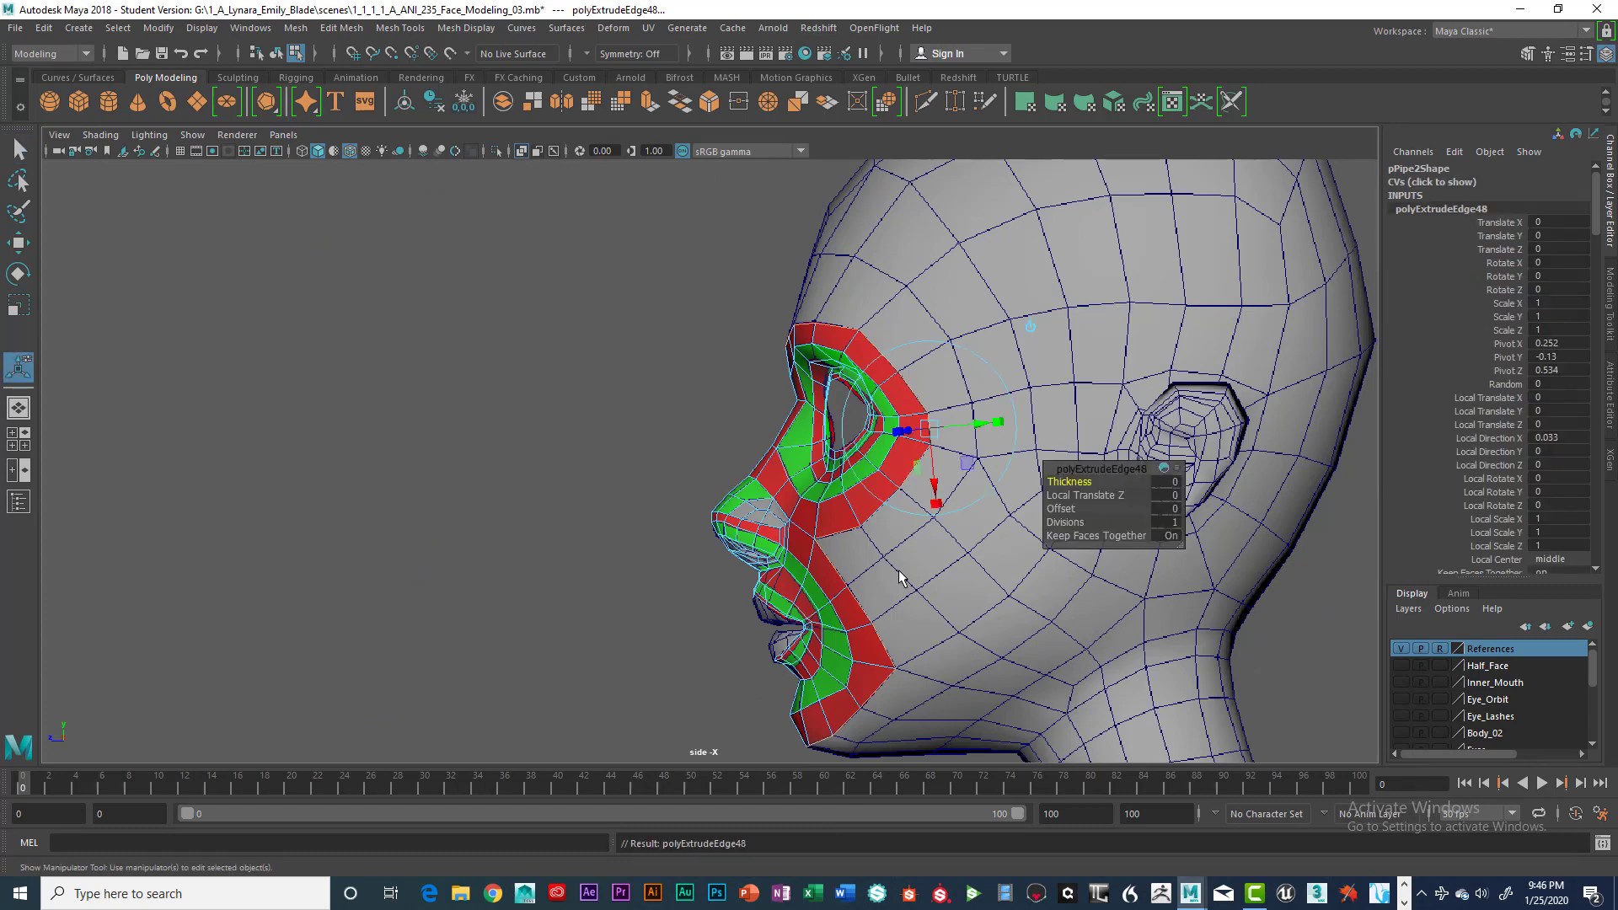
key(space)
key(space)
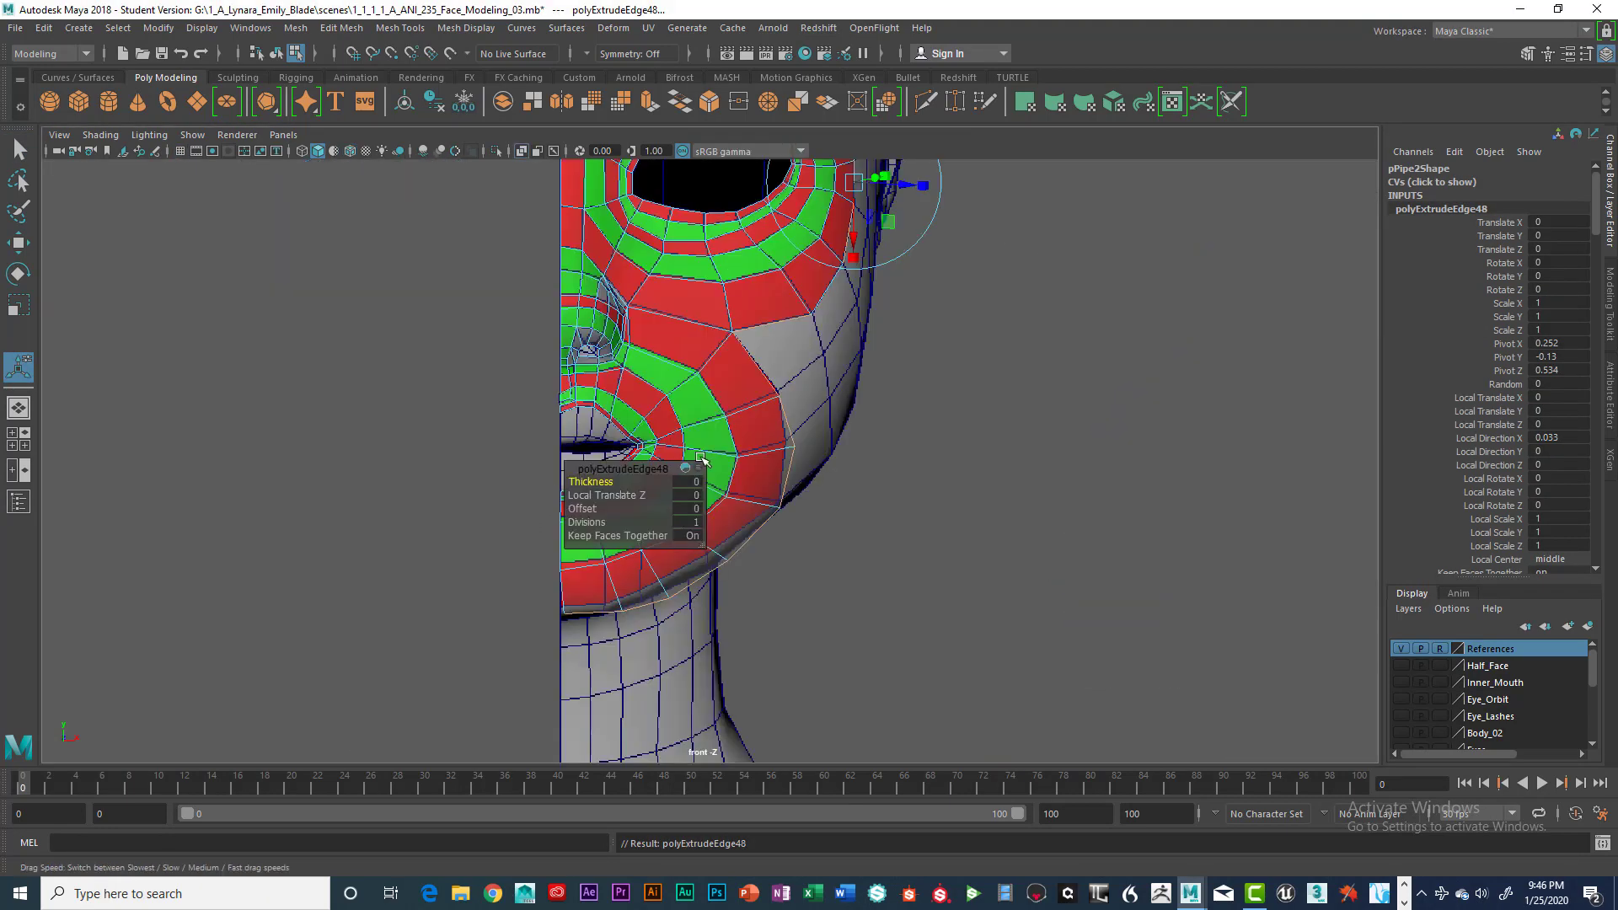
alt+middle_drag(716, 450, 709, 610)
key(r)
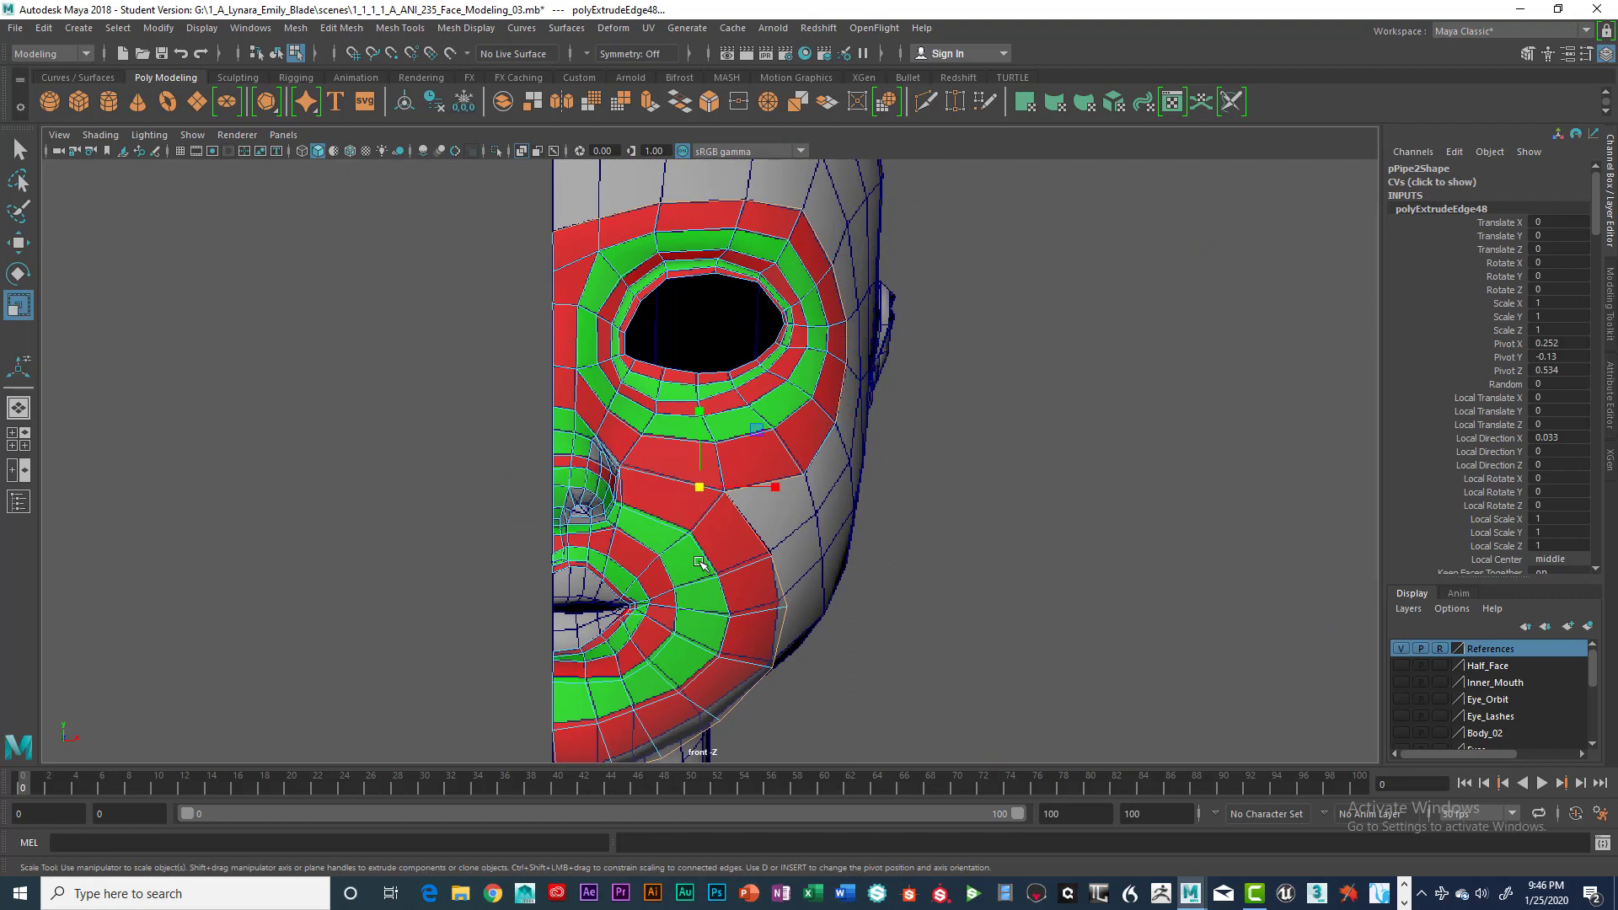
drag(707, 473, 753, 484)
Step: Undo the scaling and the extrusion of the outer border edges
key(space)
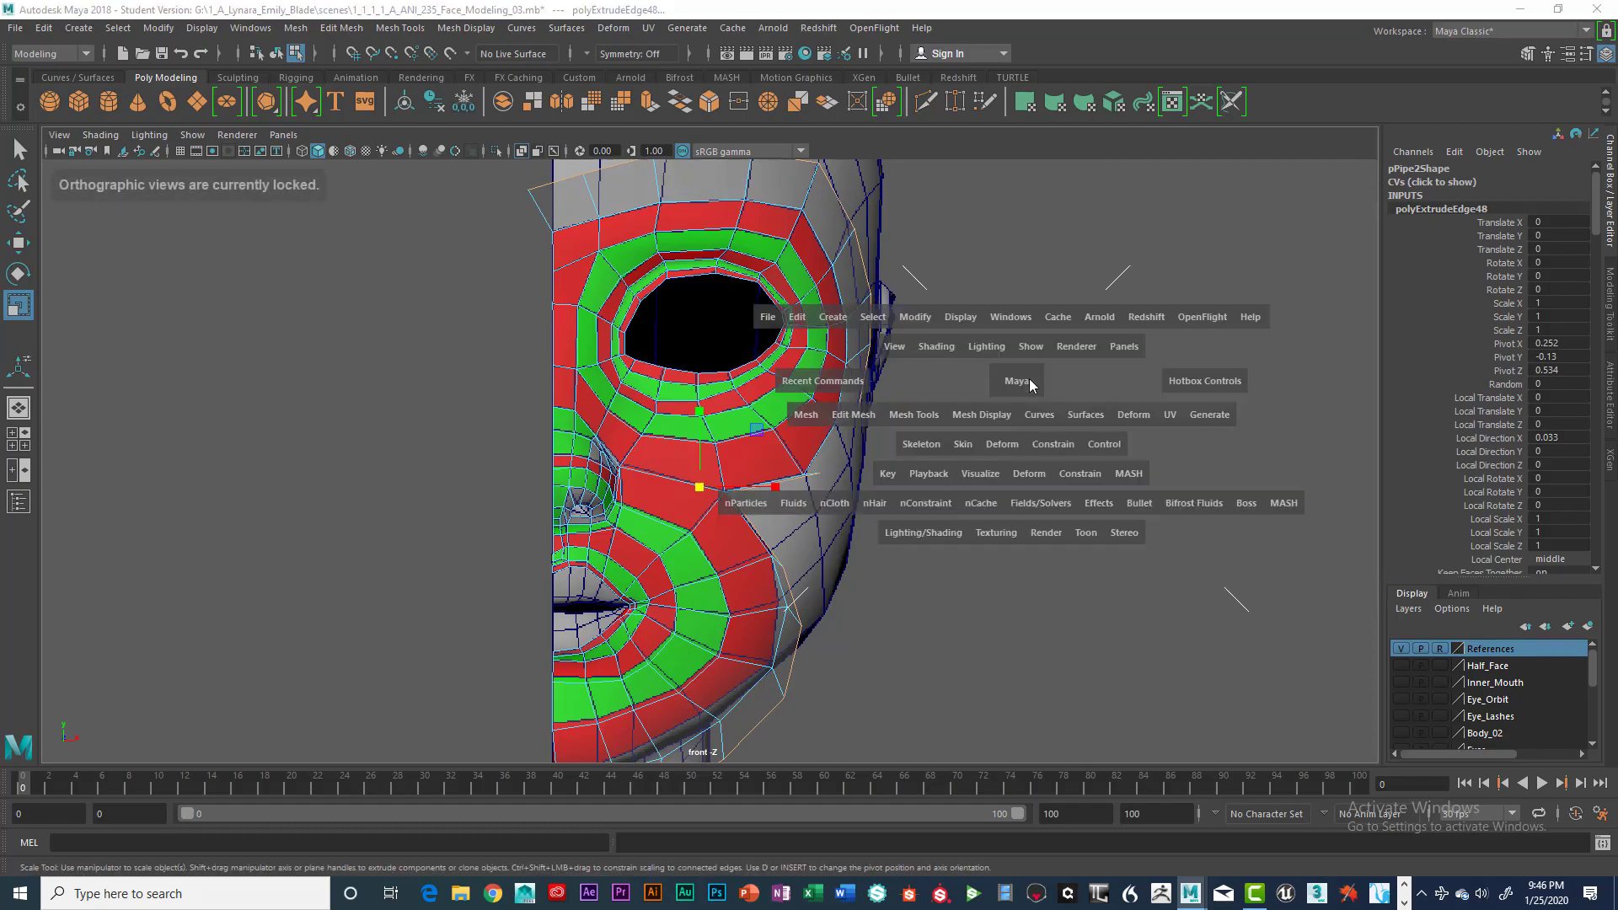
key(space)
alt+drag(1037, 324, 865, 395)
key(ctrl+z)
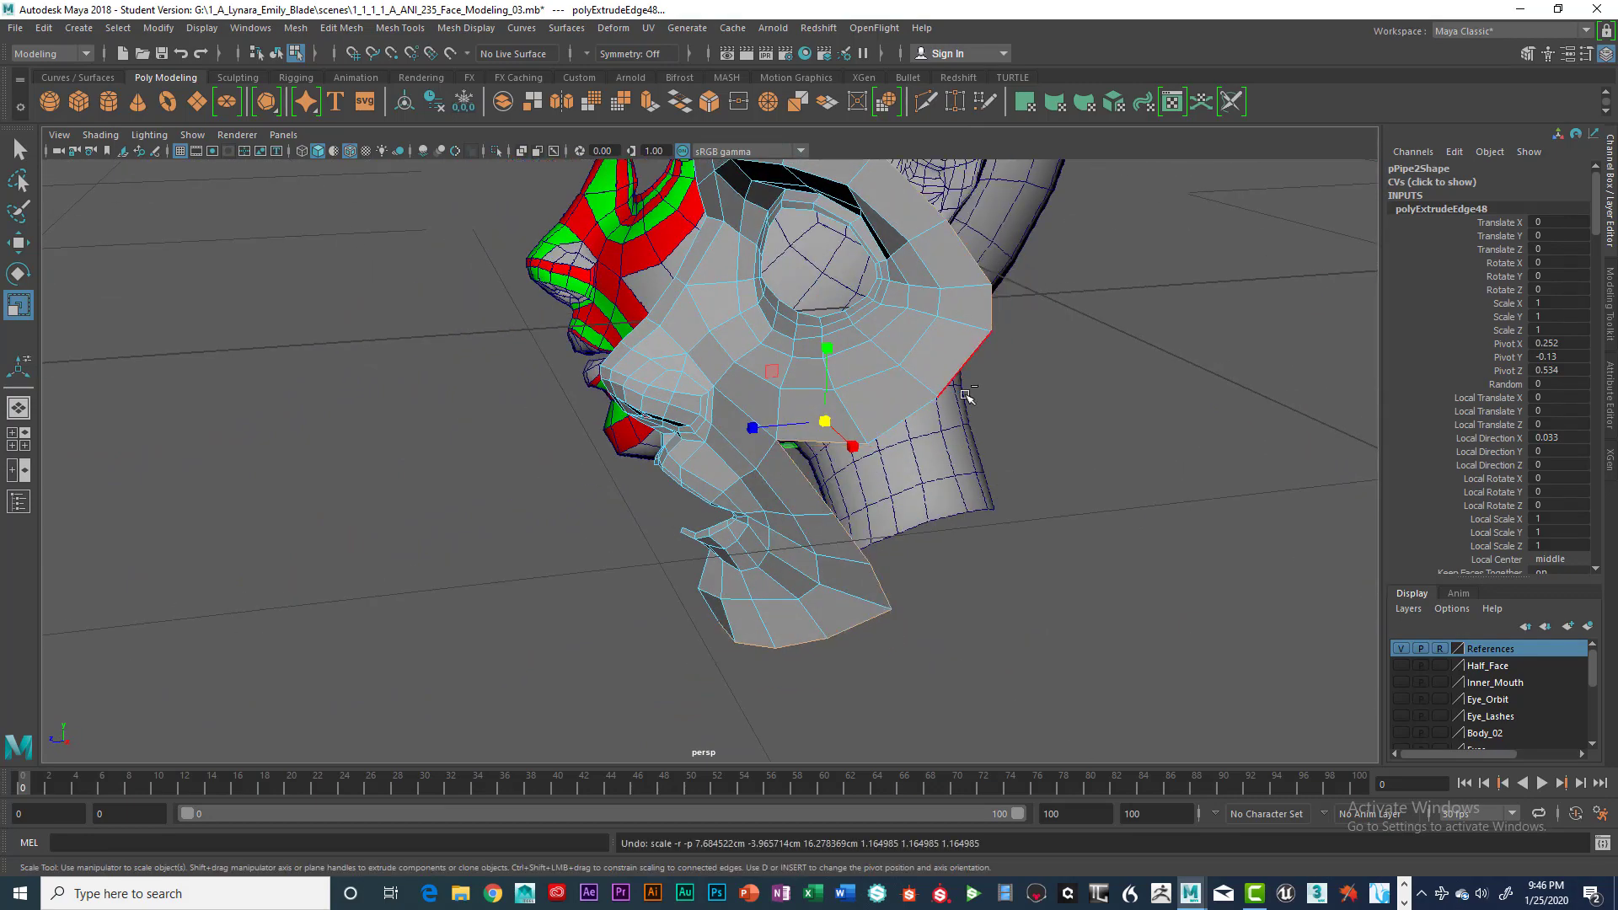
key(ctrl+z)
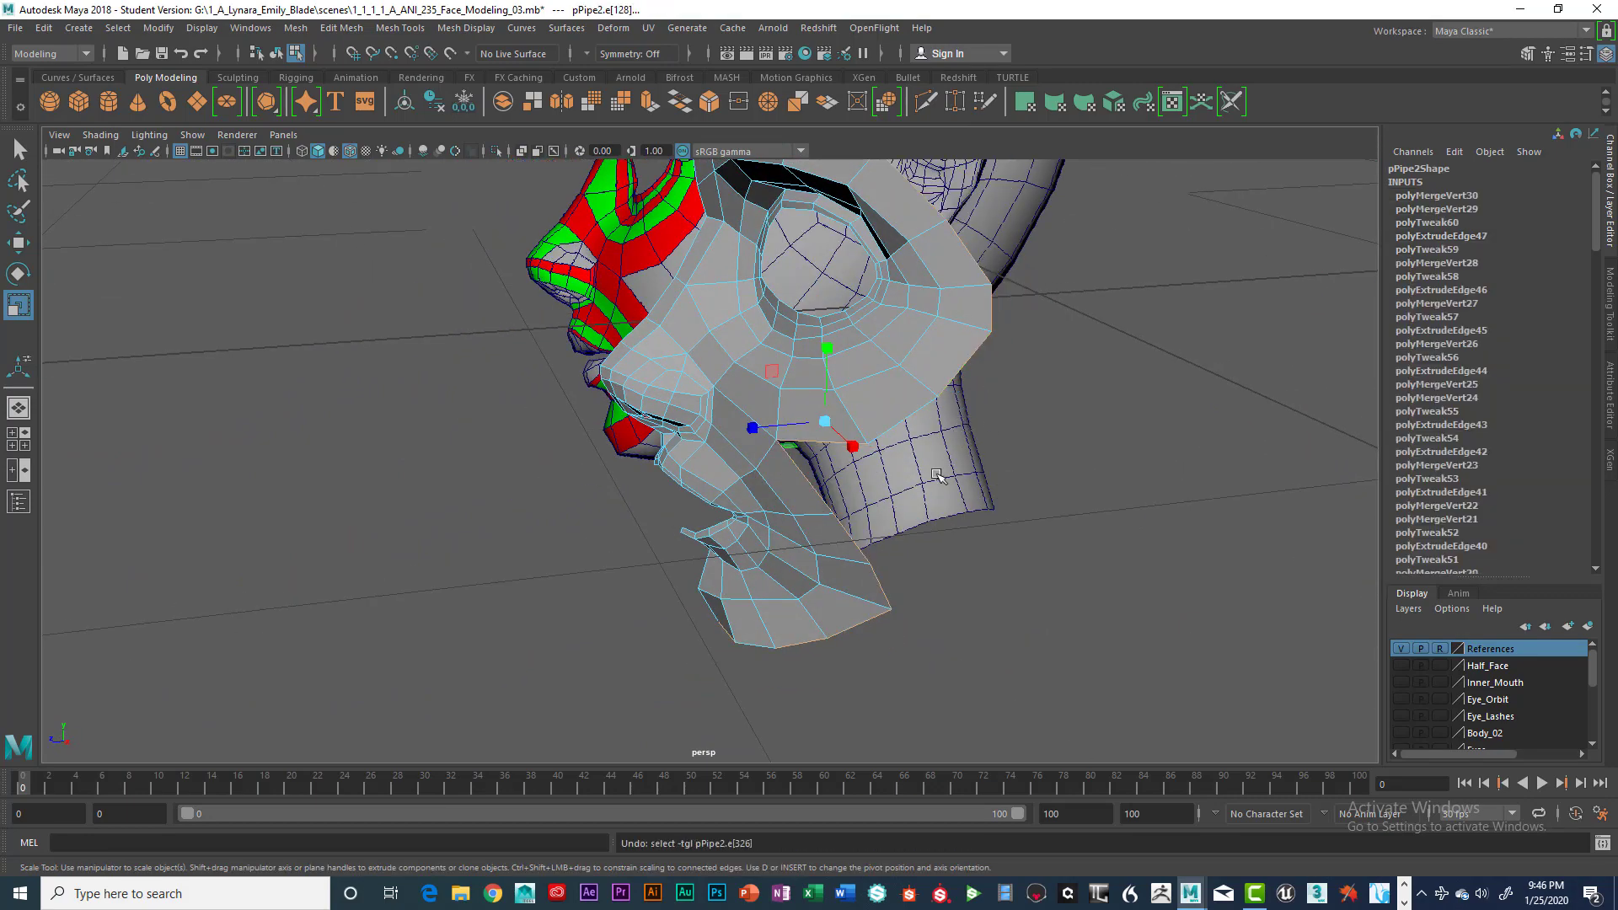
Step: Examine the half-face mesh's outer border and the cheek gap between its eye and mouth loops against both reference heads
alt+drag(937, 477, 893, 463)
key(q)
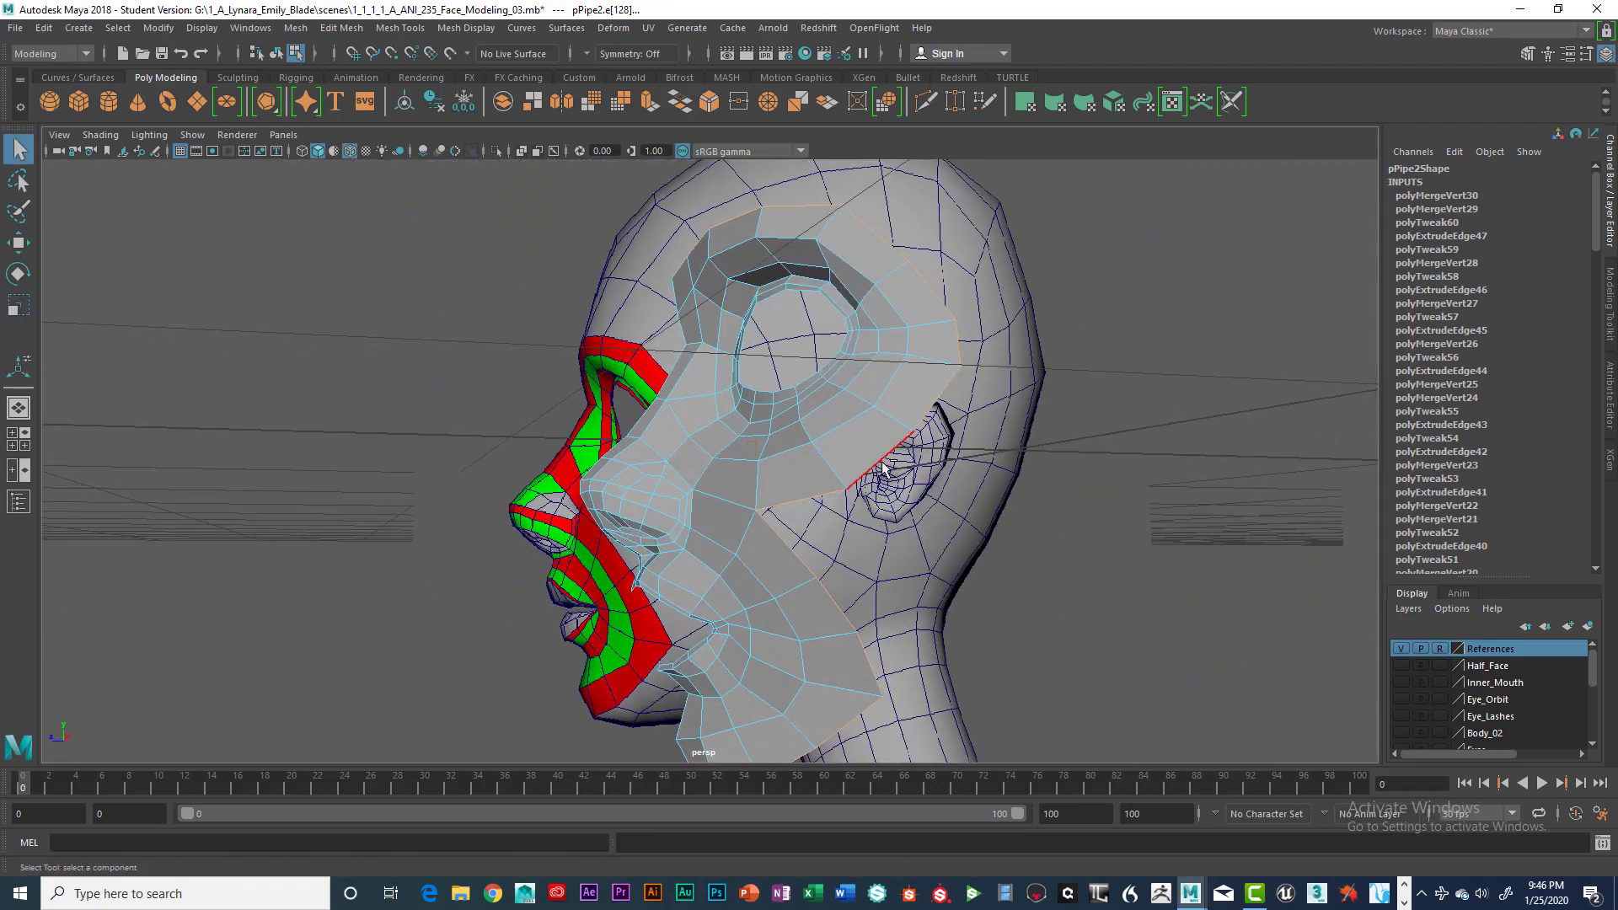
alt+middle_drag(925, 539, 936, 472)
alt+drag(910, 489, 837, 498)
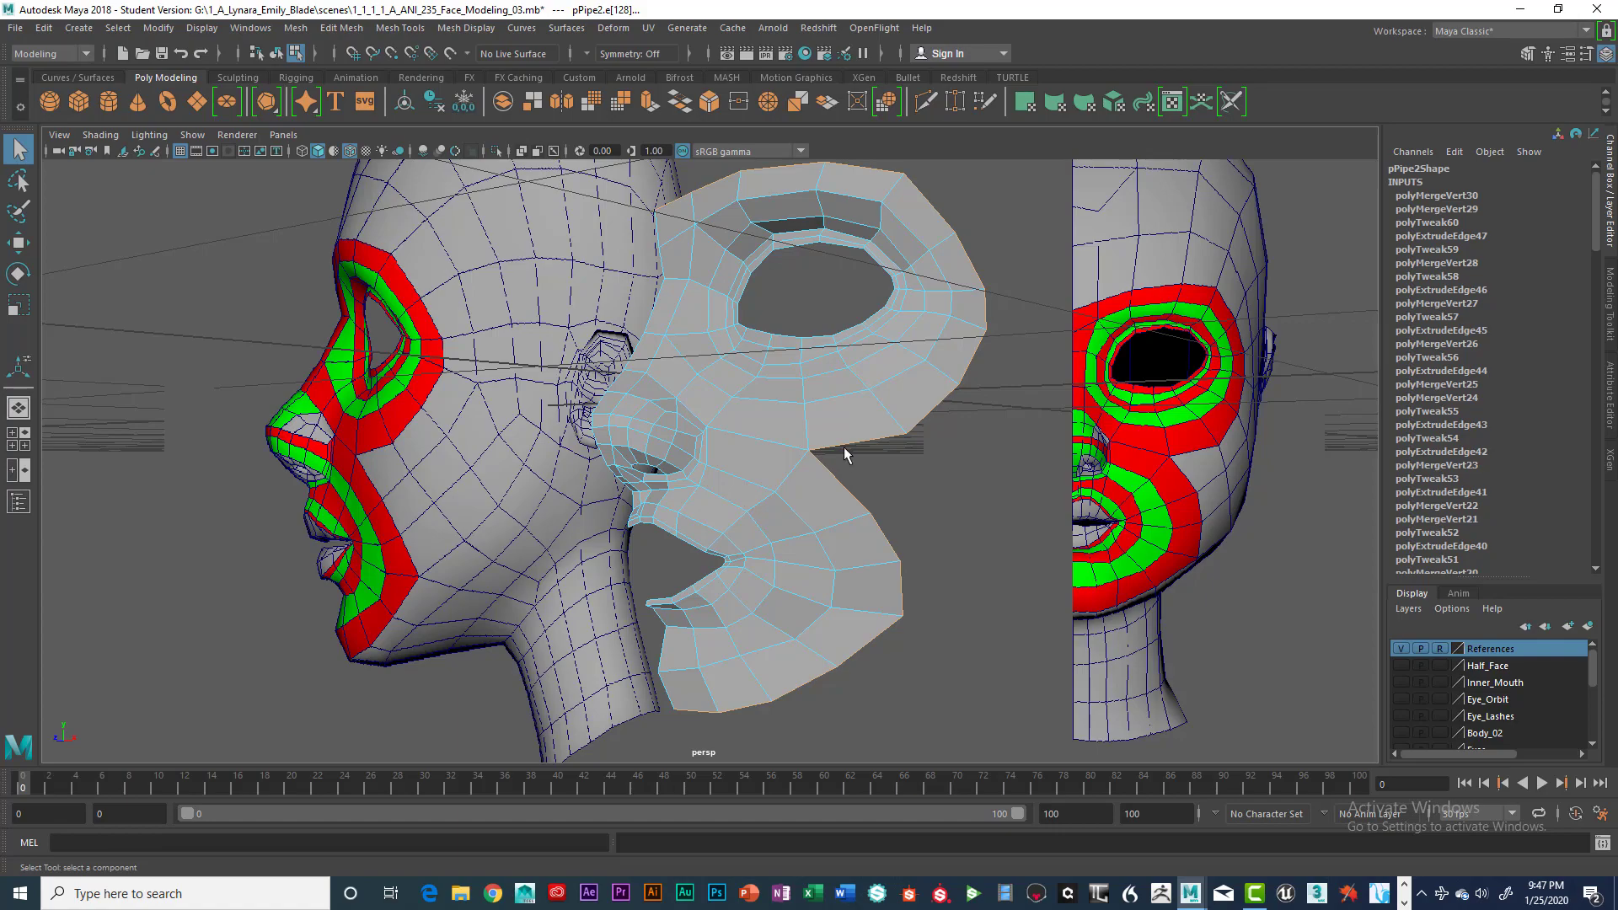
alt+drag(844, 453, 825, 455)
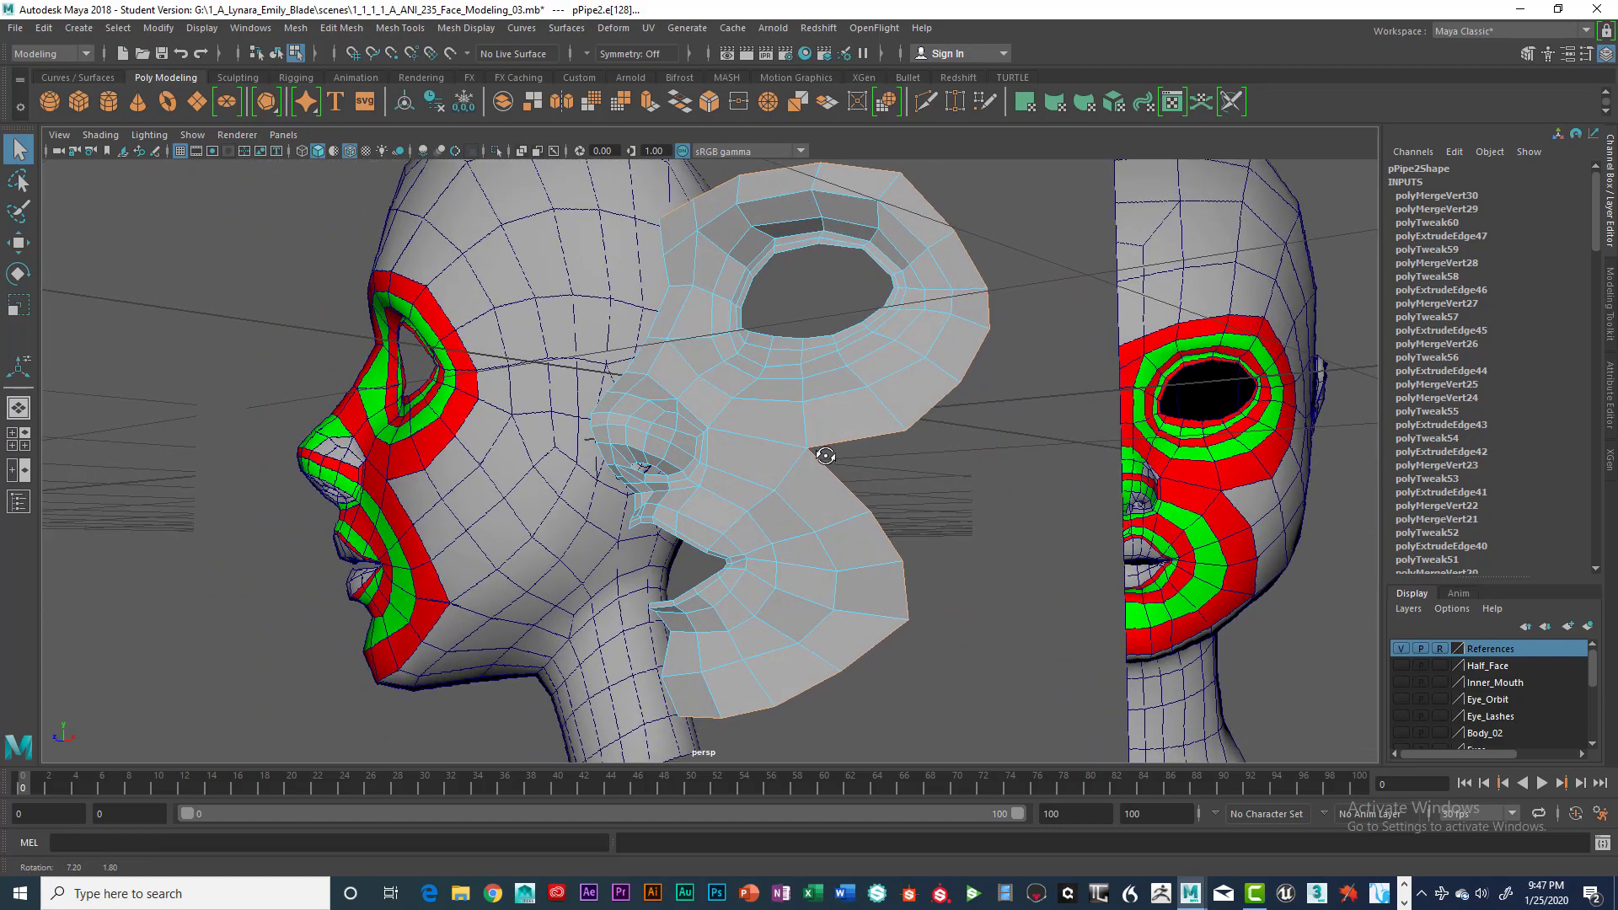
alt+drag(428, 497, 405, 489)
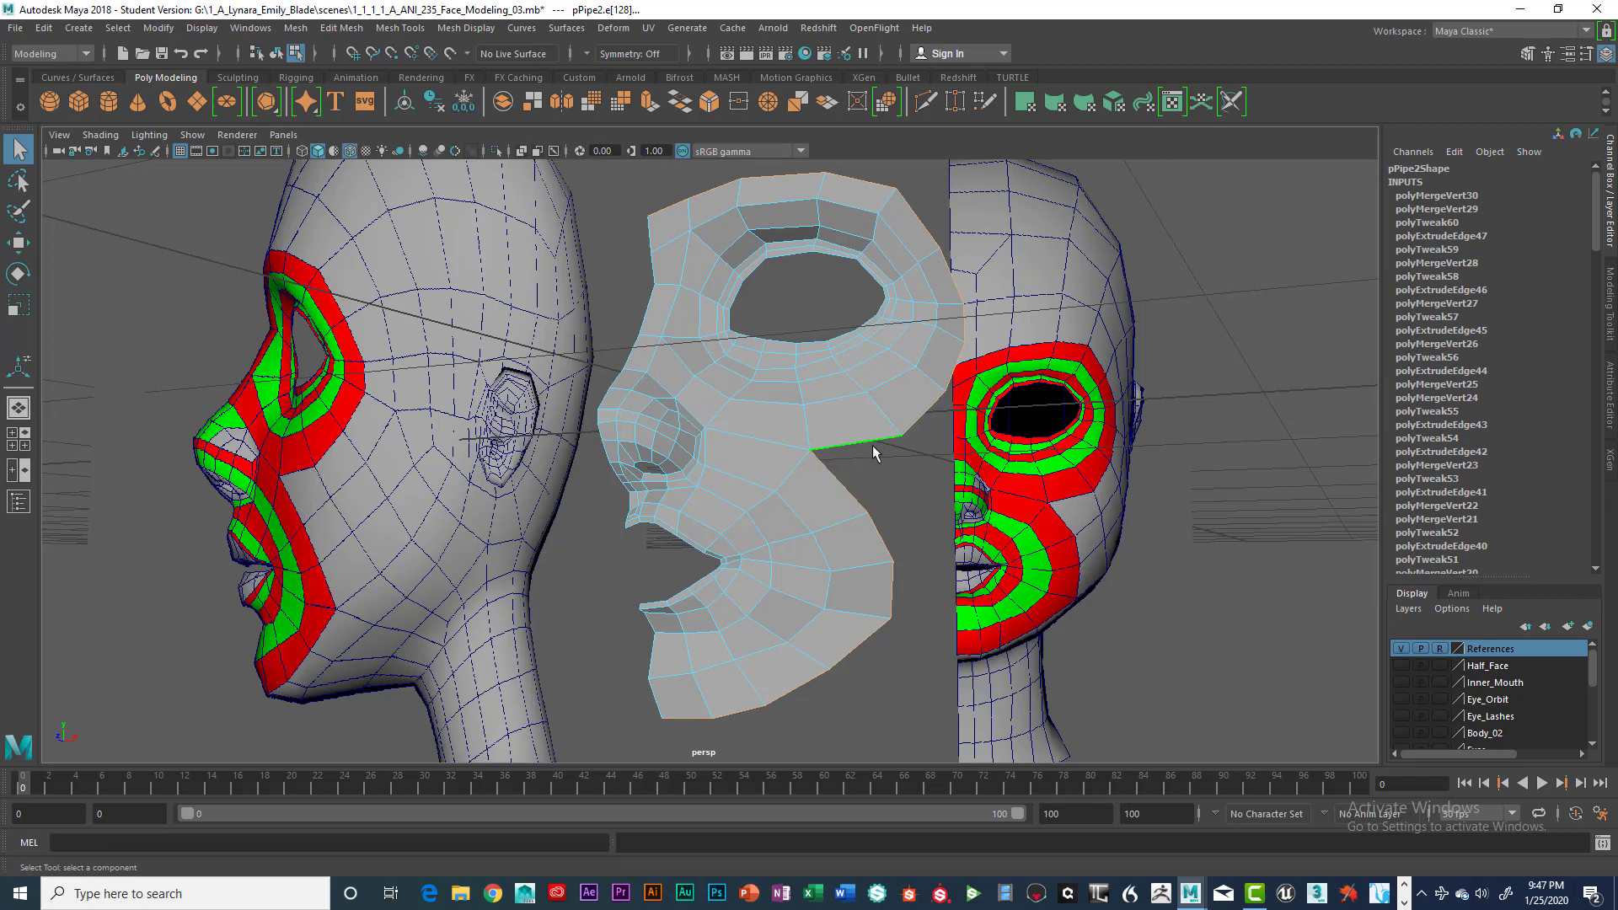
click(837, 480)
alt+drag(900, 493, 940, 522)
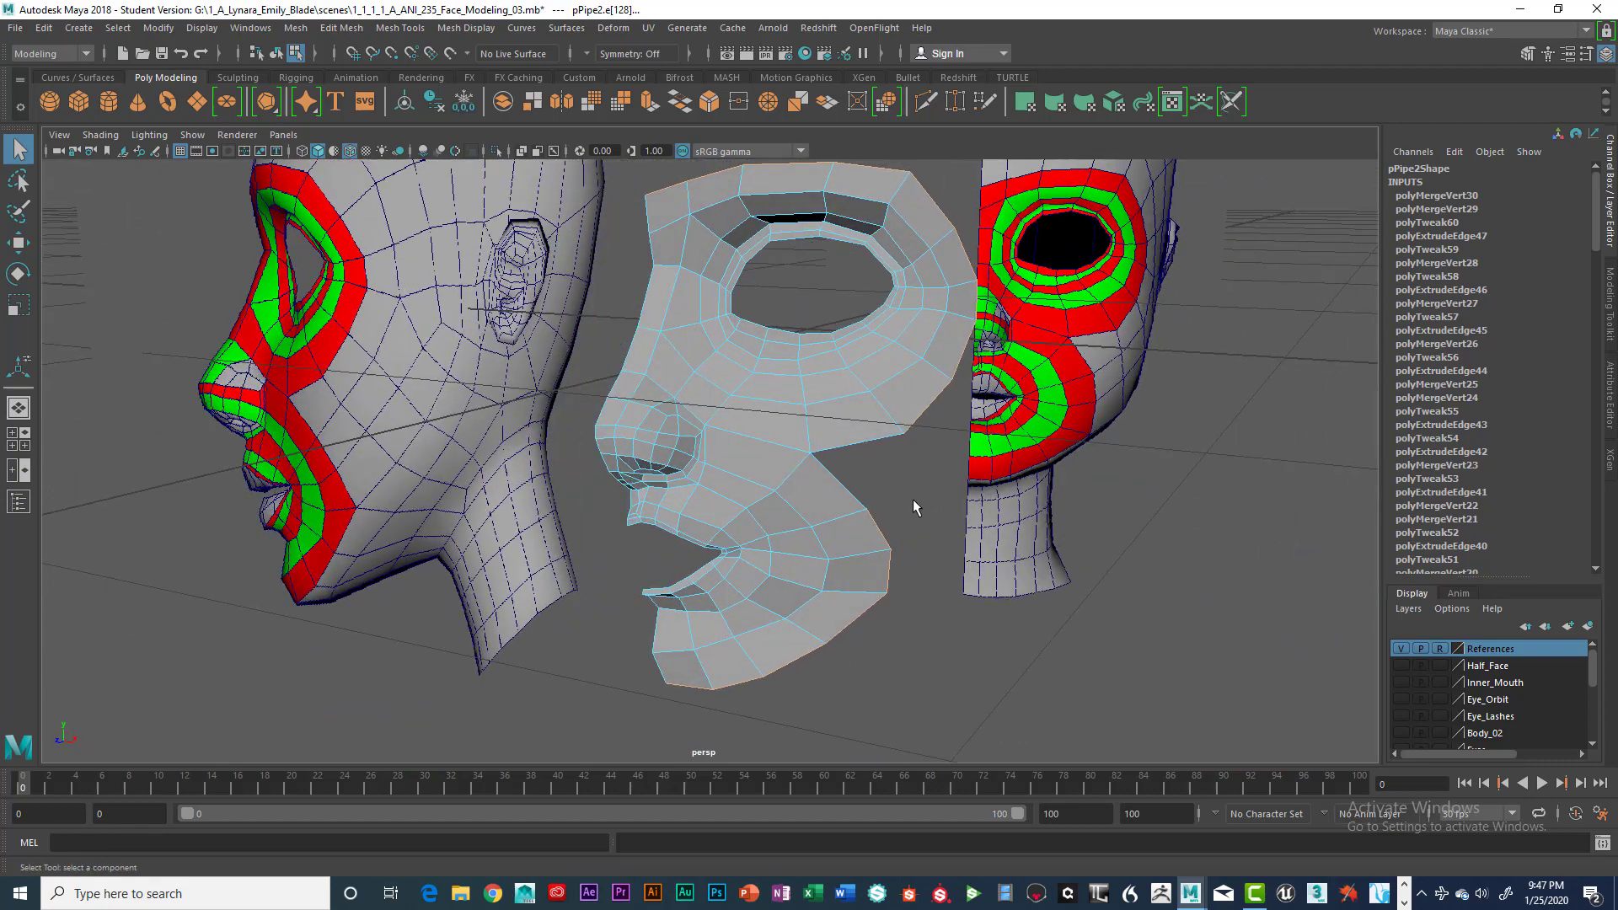
Step: Extrude the selected outer border edges, try a local Z offset of about 0.042, and undo only that offset
key(ctrl+e)
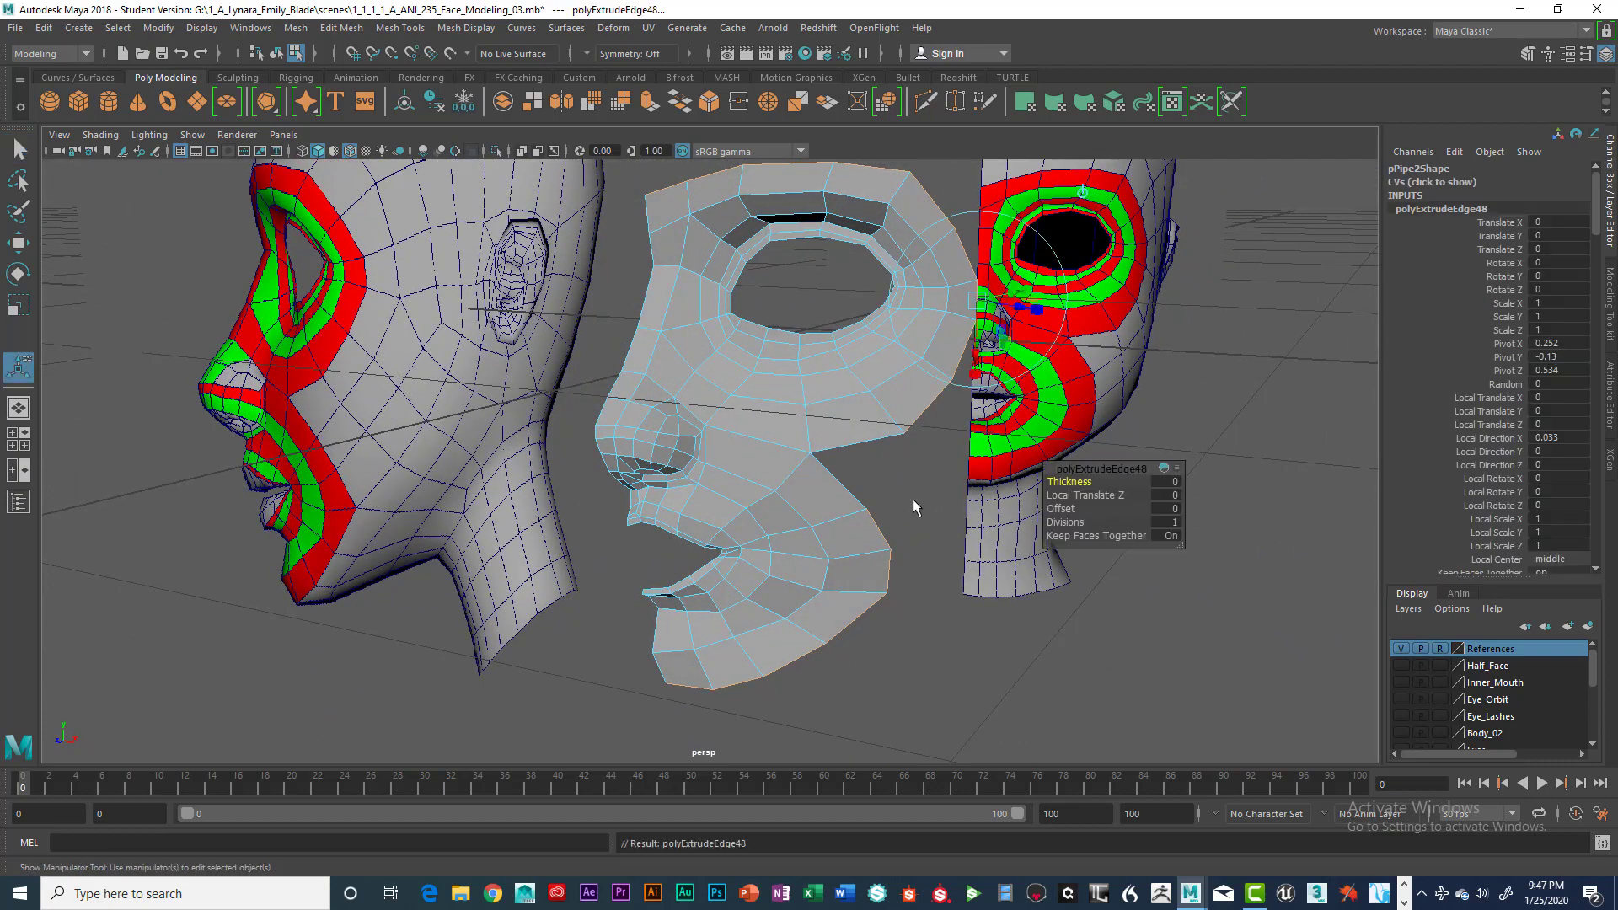
alt+drag(1006, 468, 981, 510)
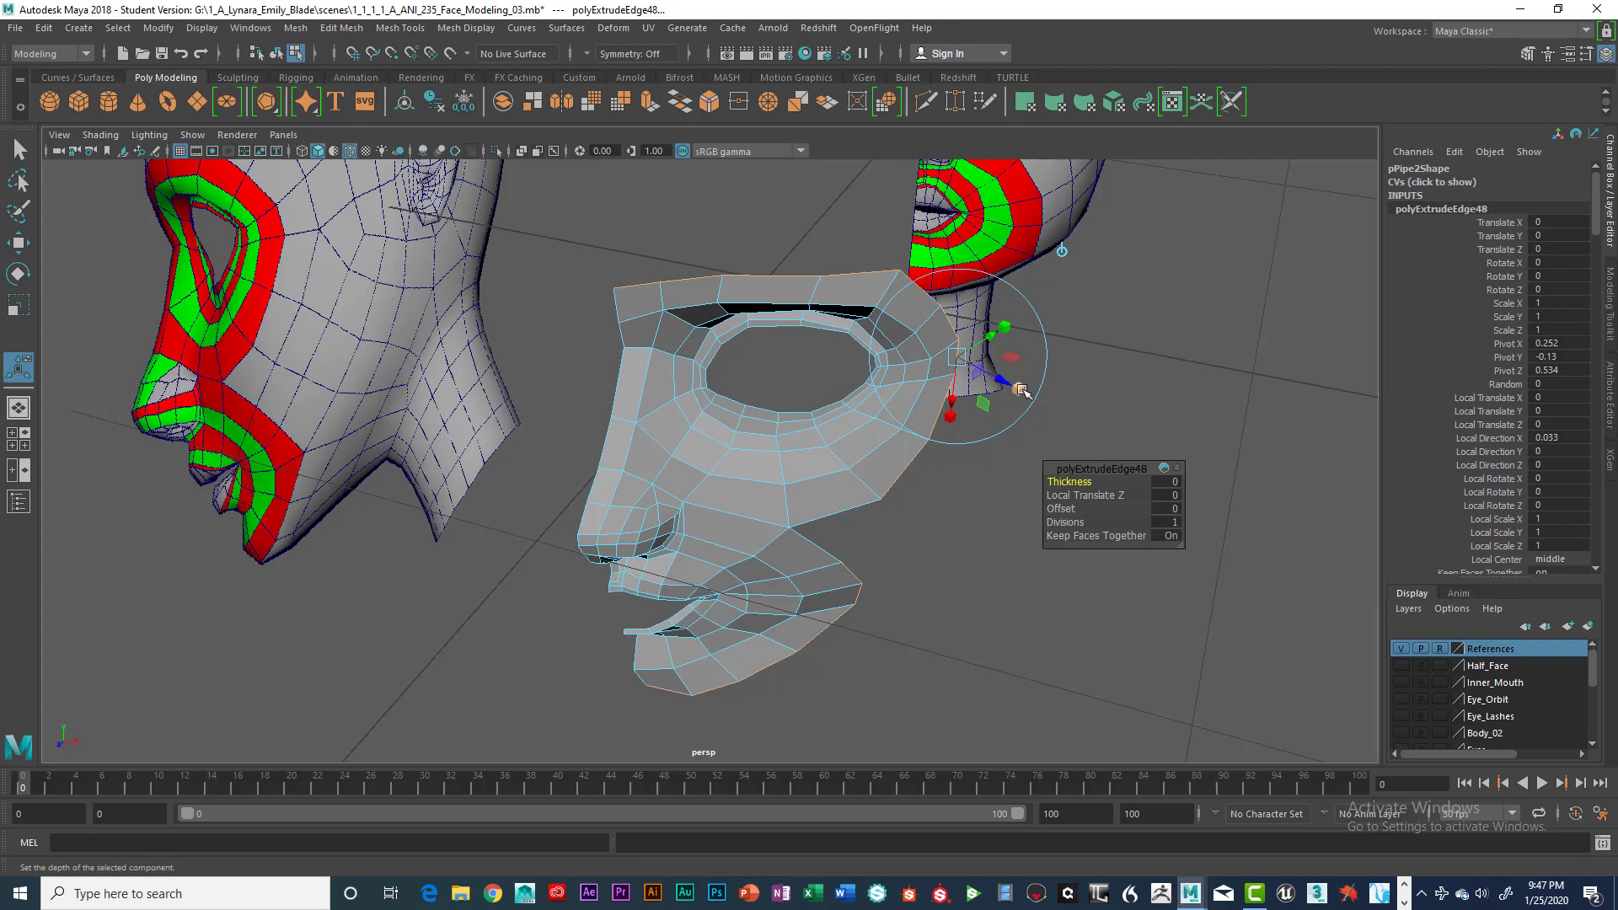
drag(1002, 380, 879, 432)
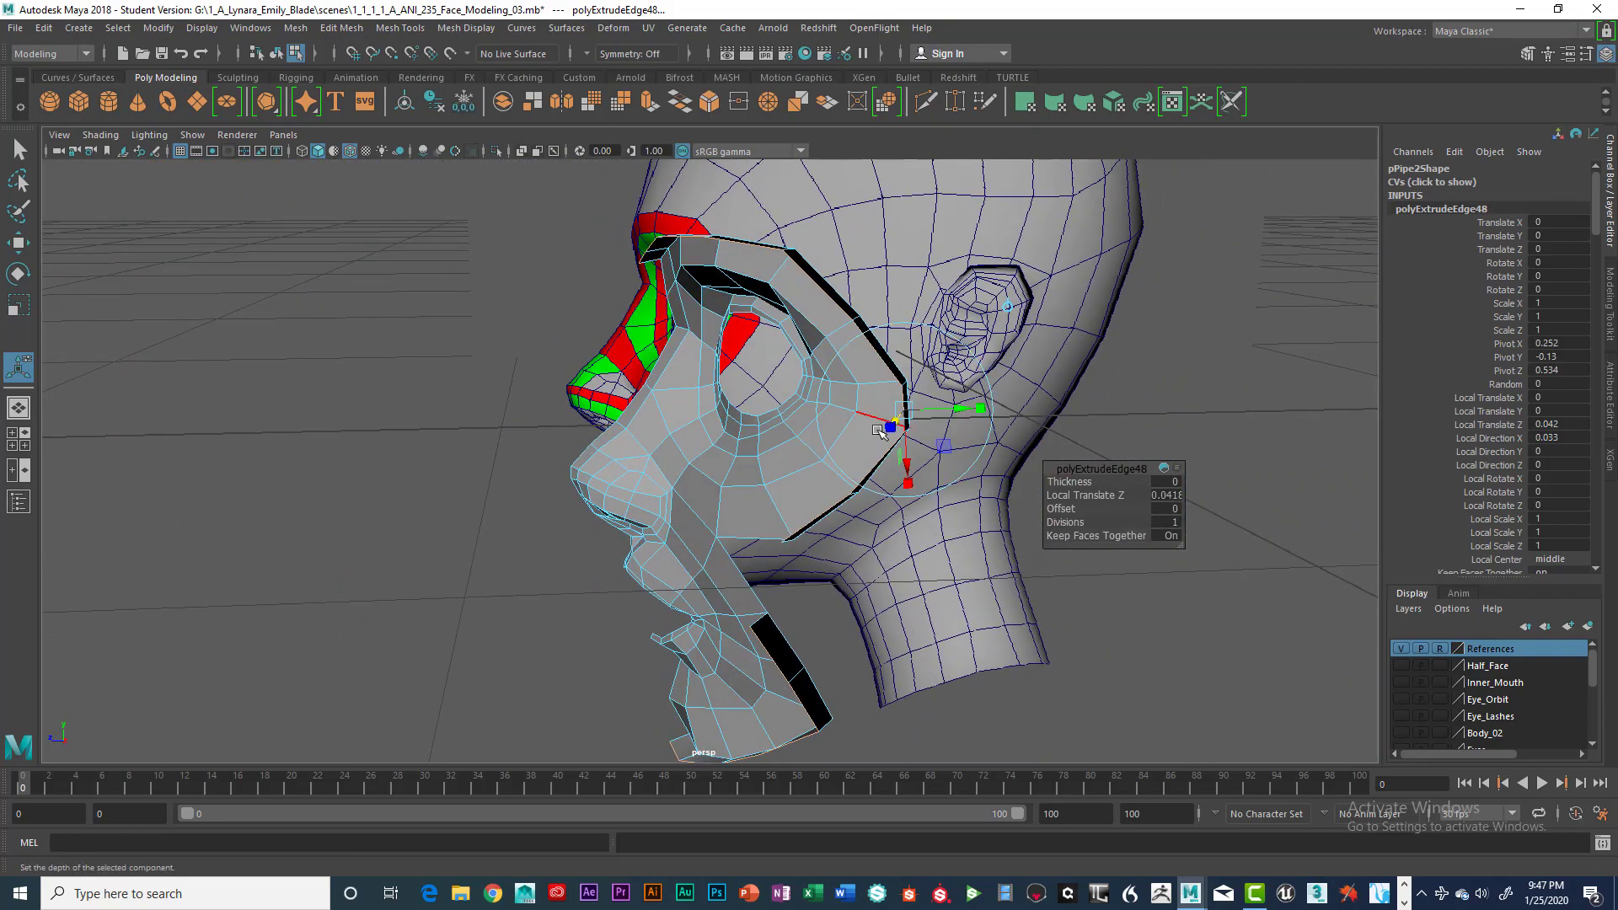
key(ctrl+z)
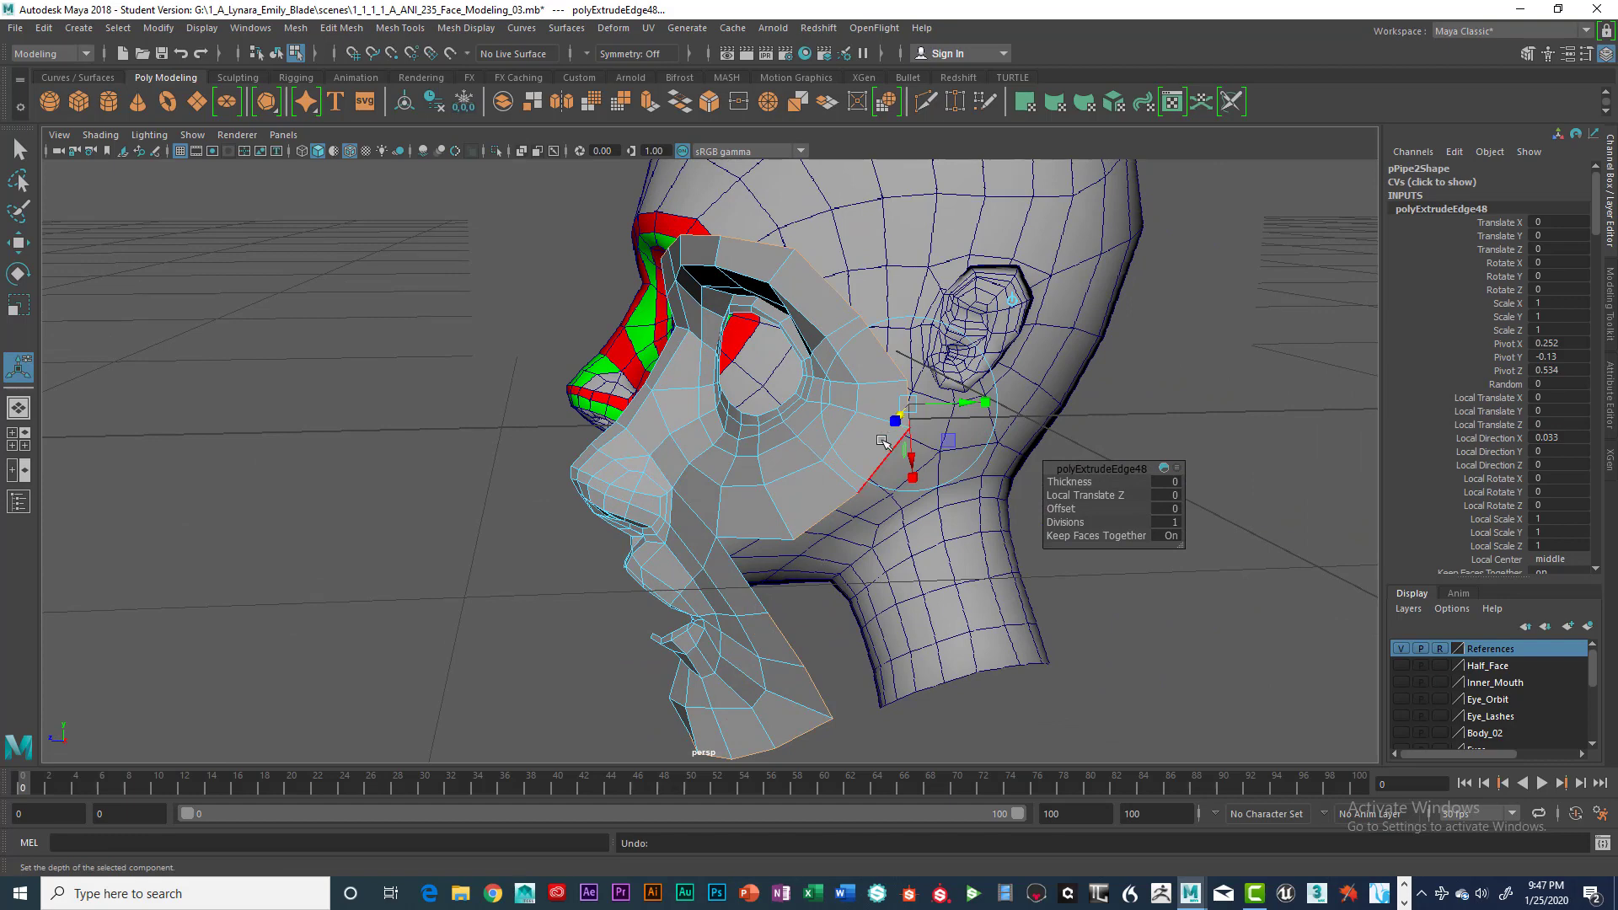
Step: Scale the extruded outer border edges outward uniformly and move them slightly back along the Z axis
key(r)
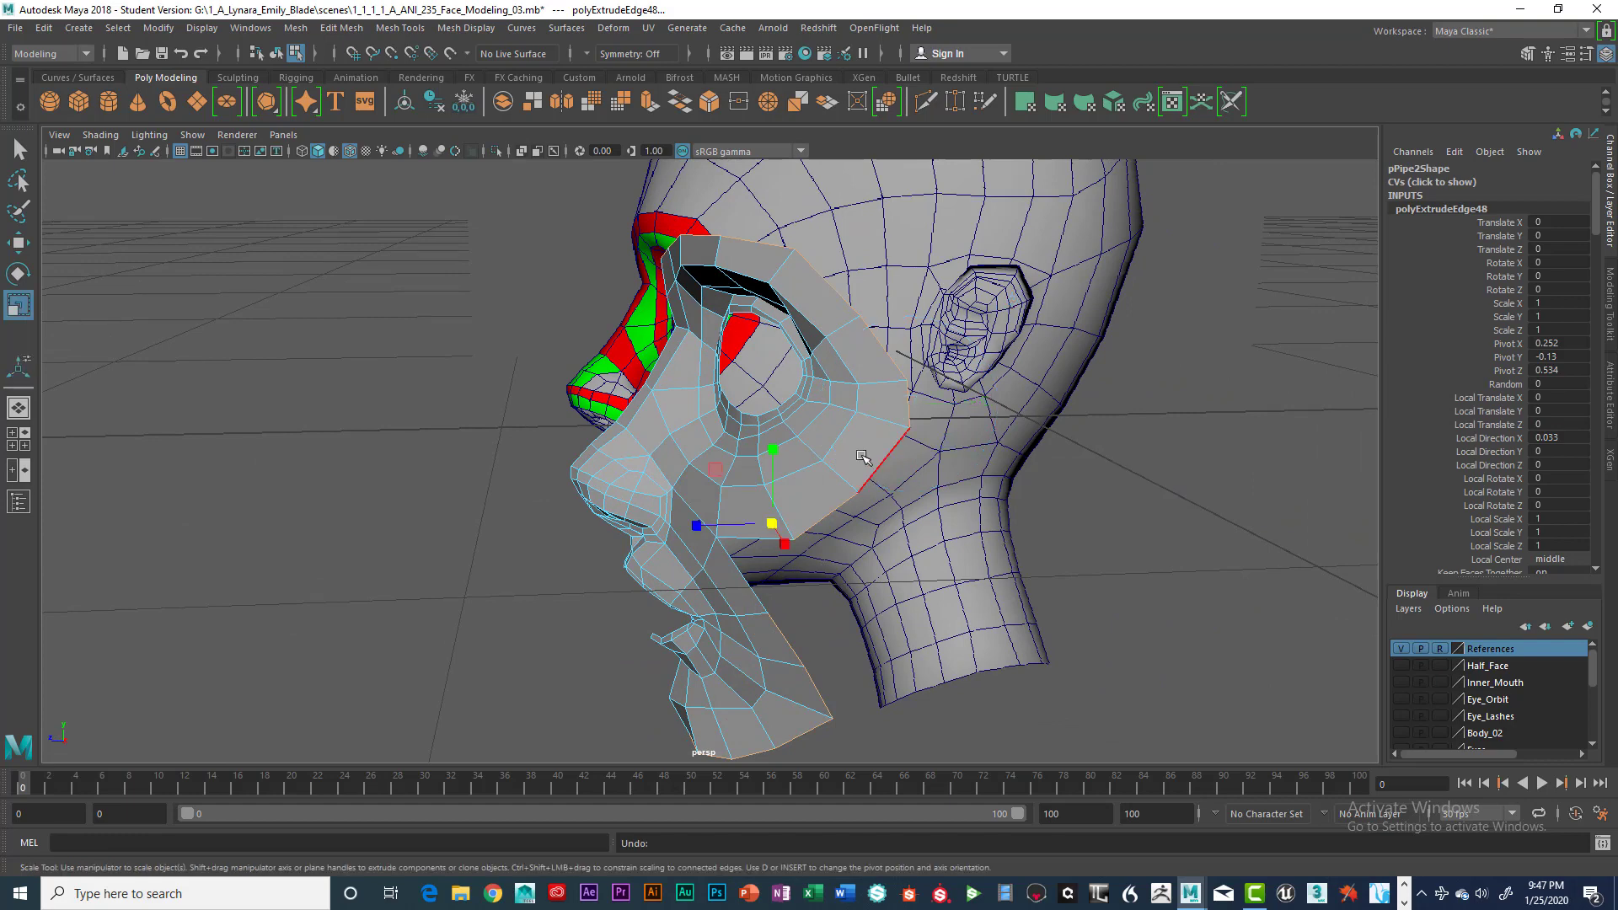
alt+drag(842, 500, 808, 547)
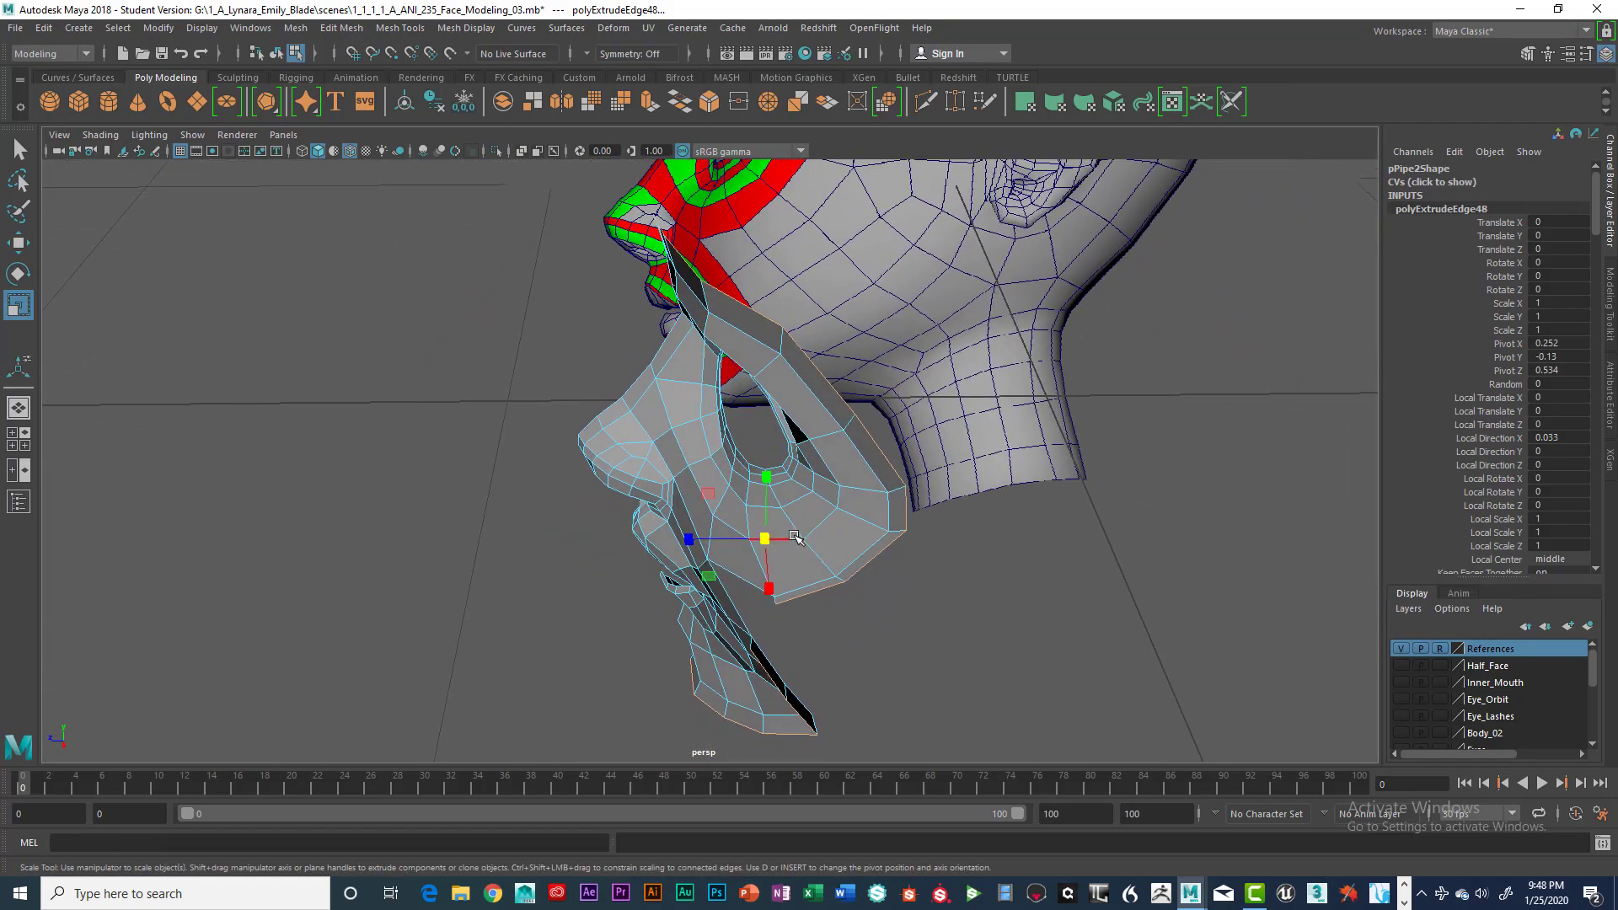
key(w)
drag(687, 543, 703, 548)
alt+drag(708, 547, 861, 444)
Step: In the front view, align the first three chin vertices from the centreline, on the extrusion's inner row, with the reference's red mouth loop
right_click(865, 448)
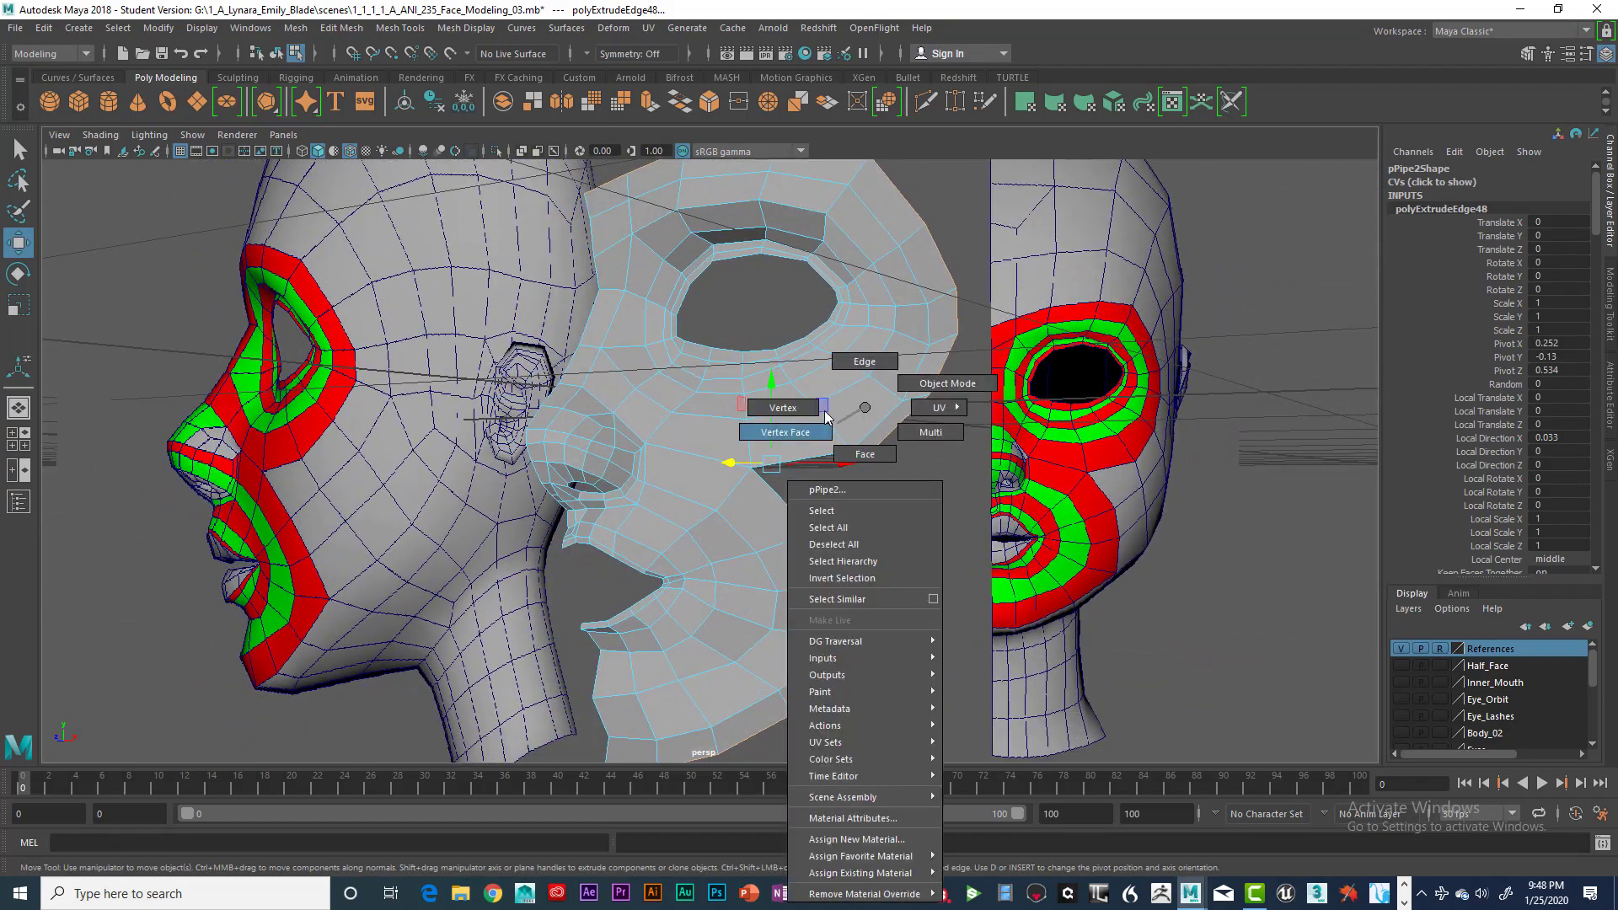
click(801, 411)
key(space)
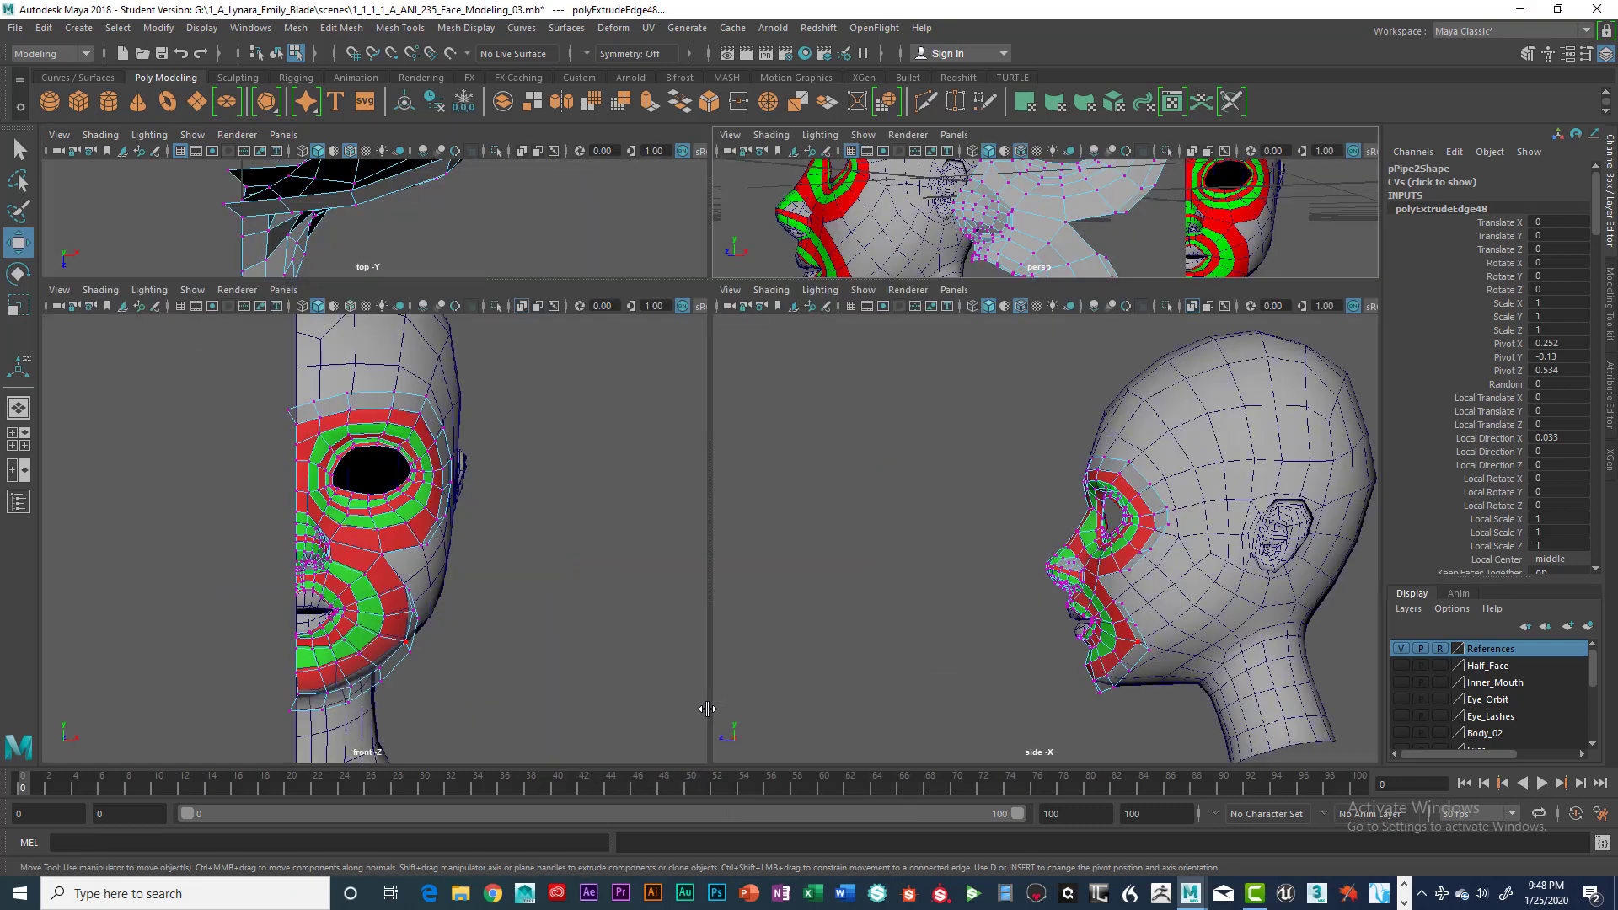
key(space)
scroll(591, 650, up, 3)
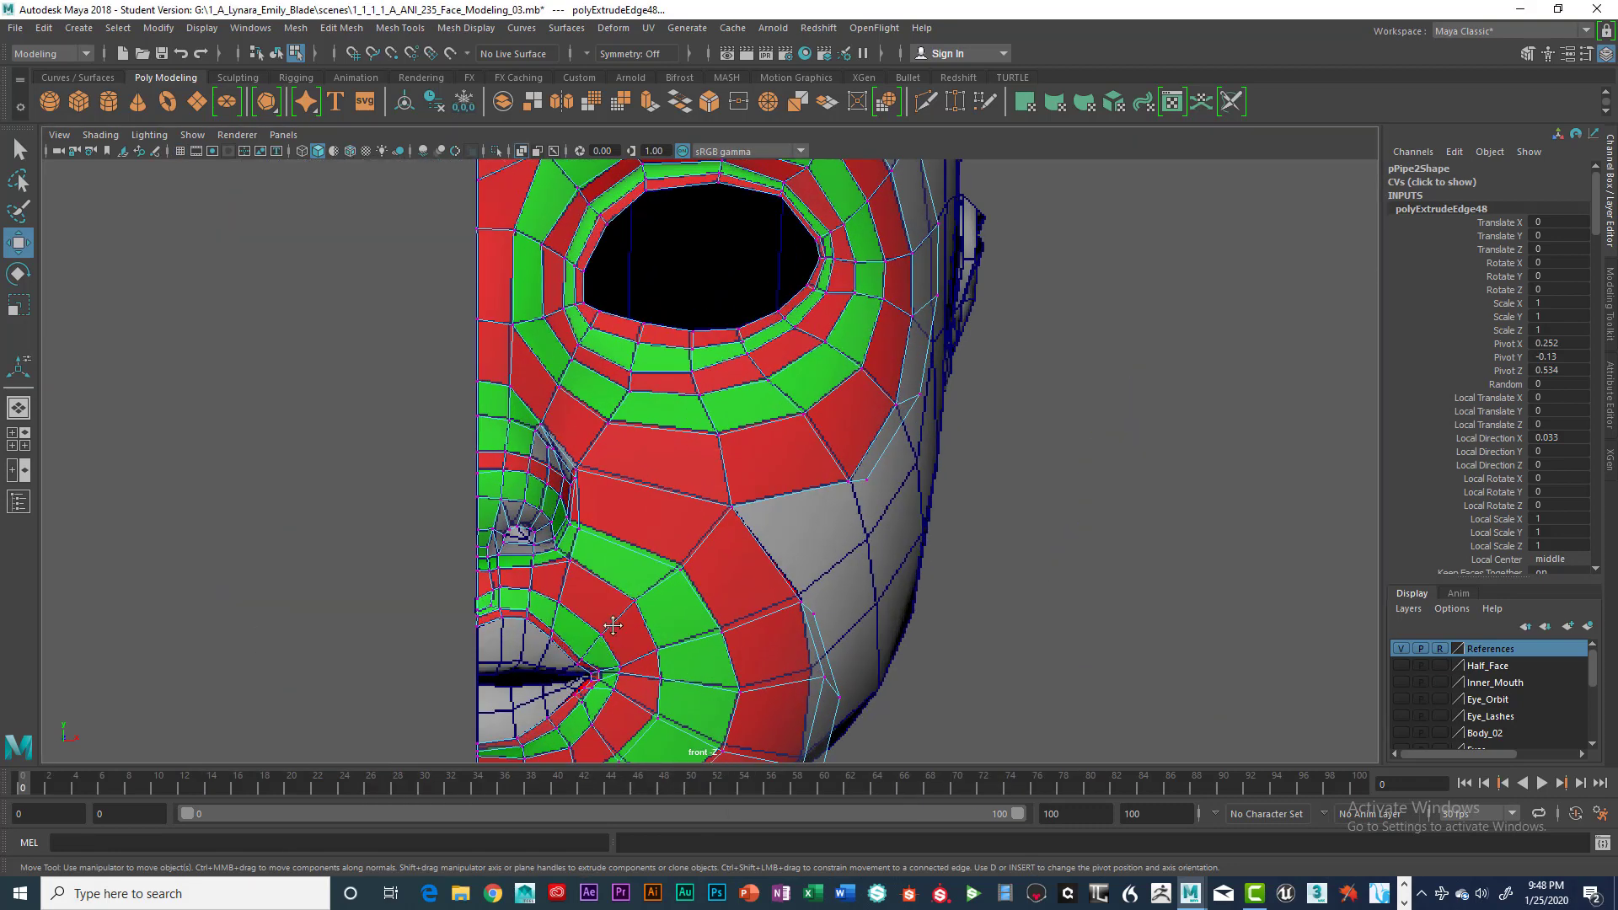
alt+middle_drag(613, 625, 726, 263)
click(594, 560)
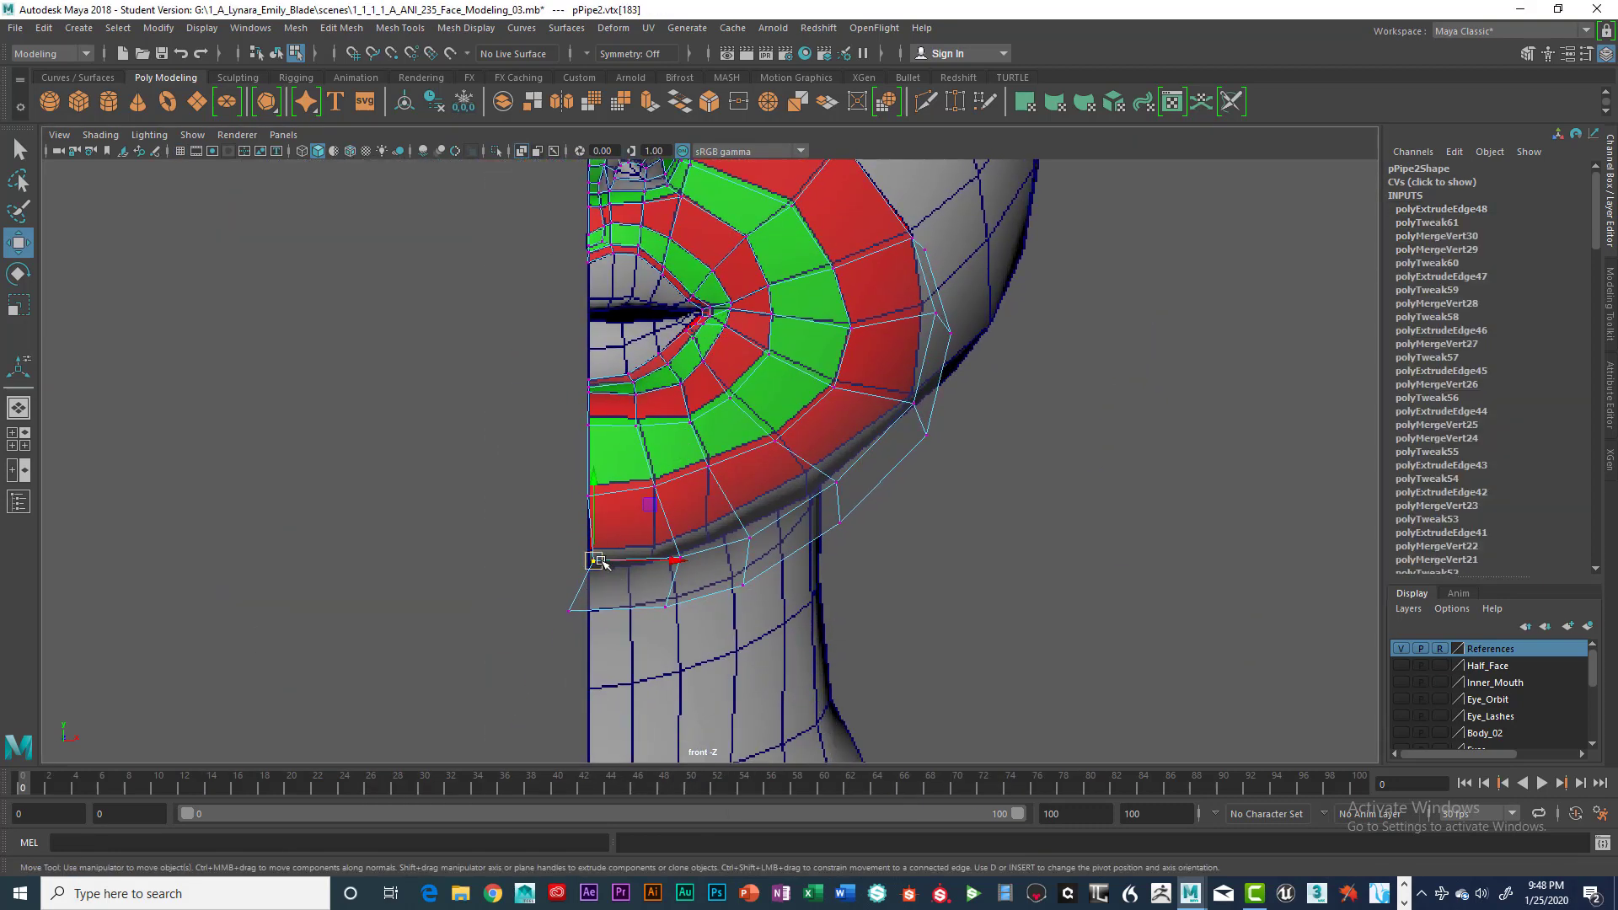
drag(602, 562, 597, 552)
click(677, 549)
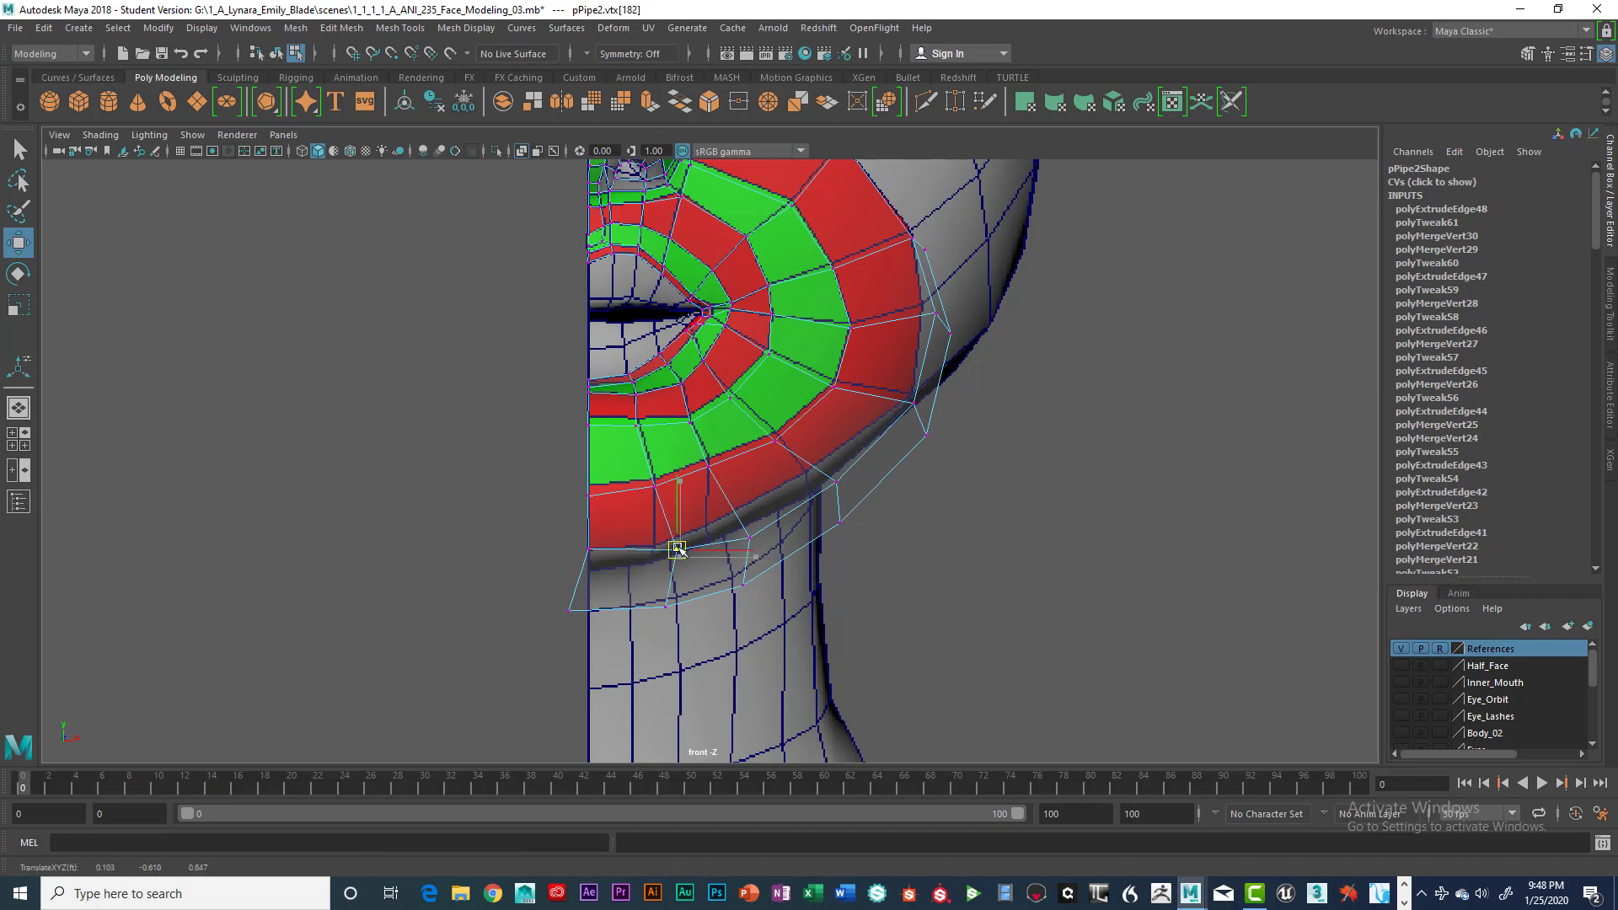
click(748, 536)
drag(750, 537, 715, 528)
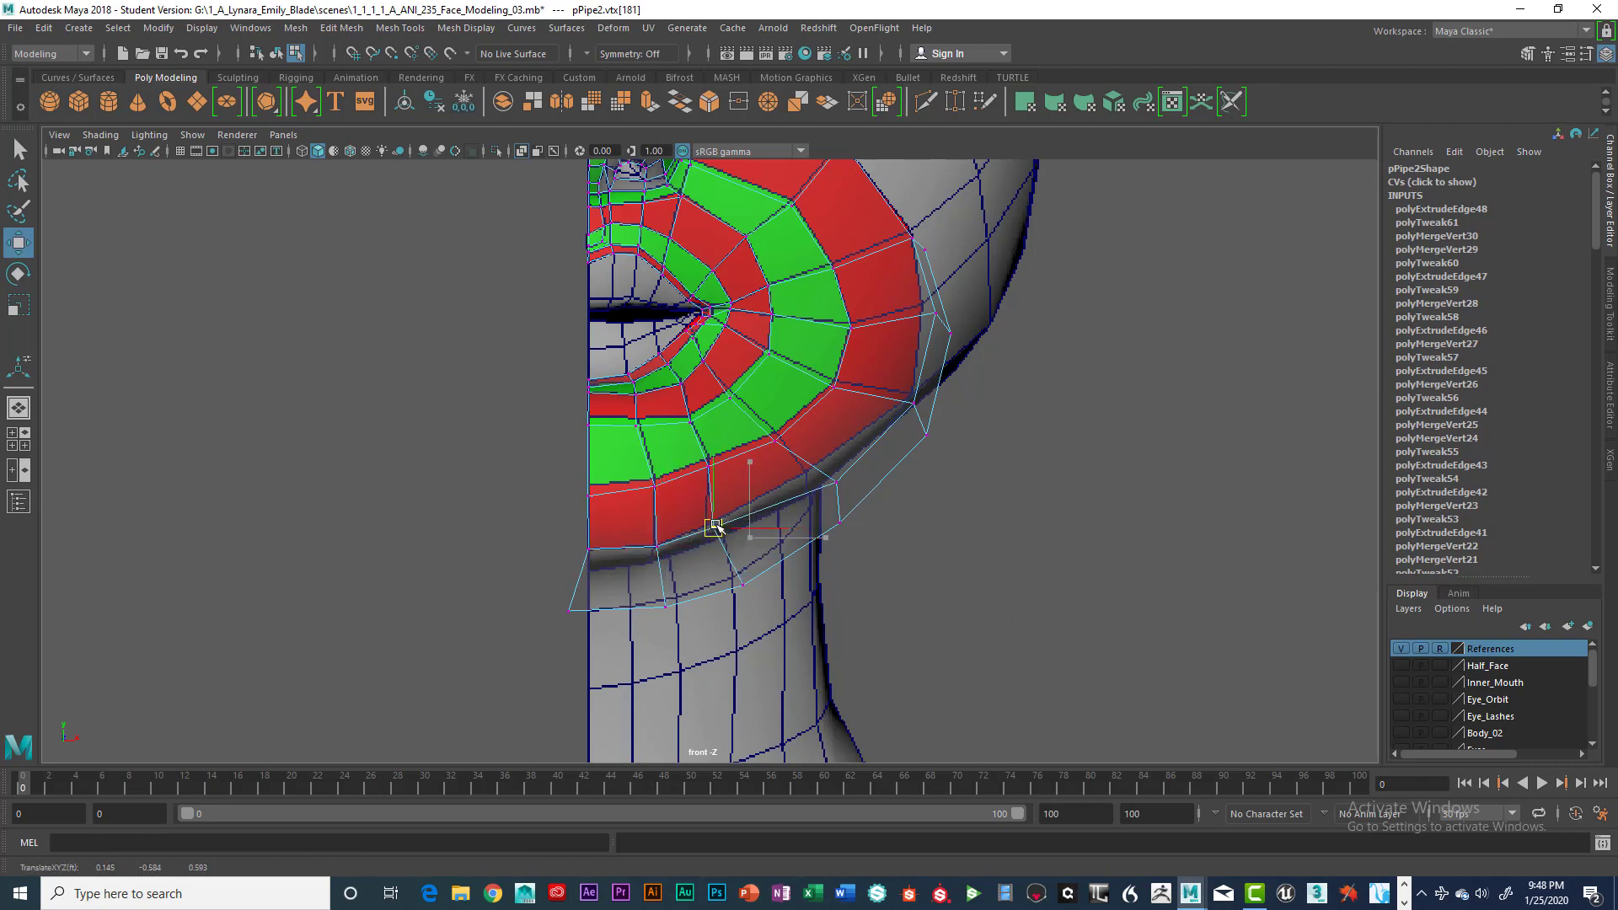
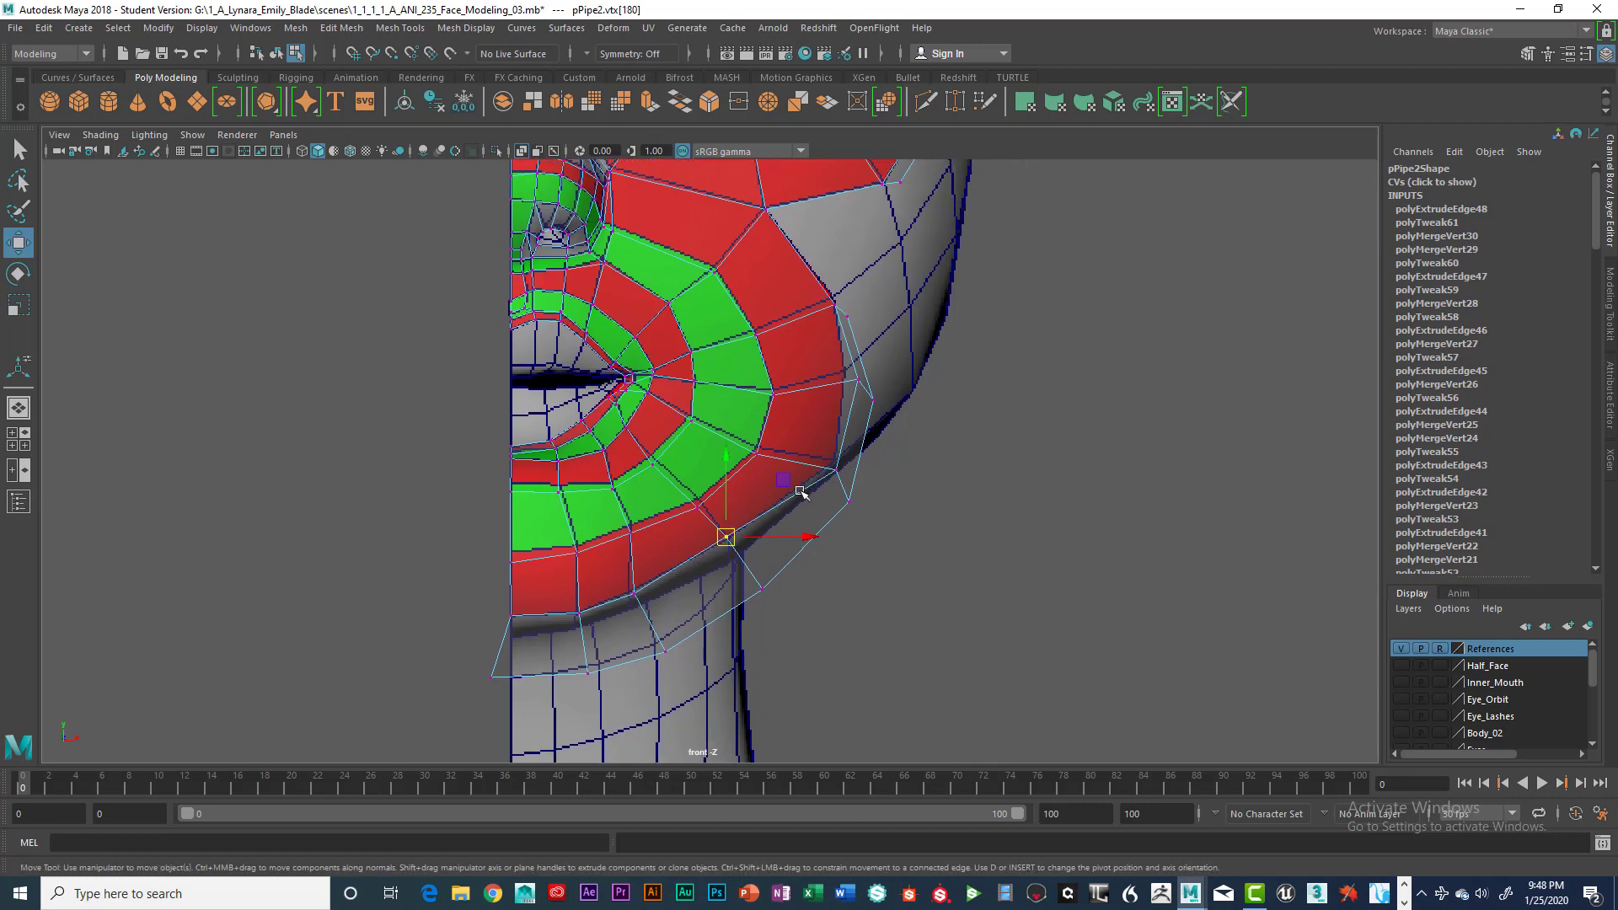
Step: In the front view, align the extrusion's inner-row jaw and cheek vertices with the outer edge of the reference's red mouth loop
drag(840, 479, 841, 480)
mouse_move(836, 469)
mouse_down()
mouse_move(817, 466)
mouse_move(835, 457)
mouse_up()
alt+middle_drag(817, 419, 802, 508)
click(791, 451)
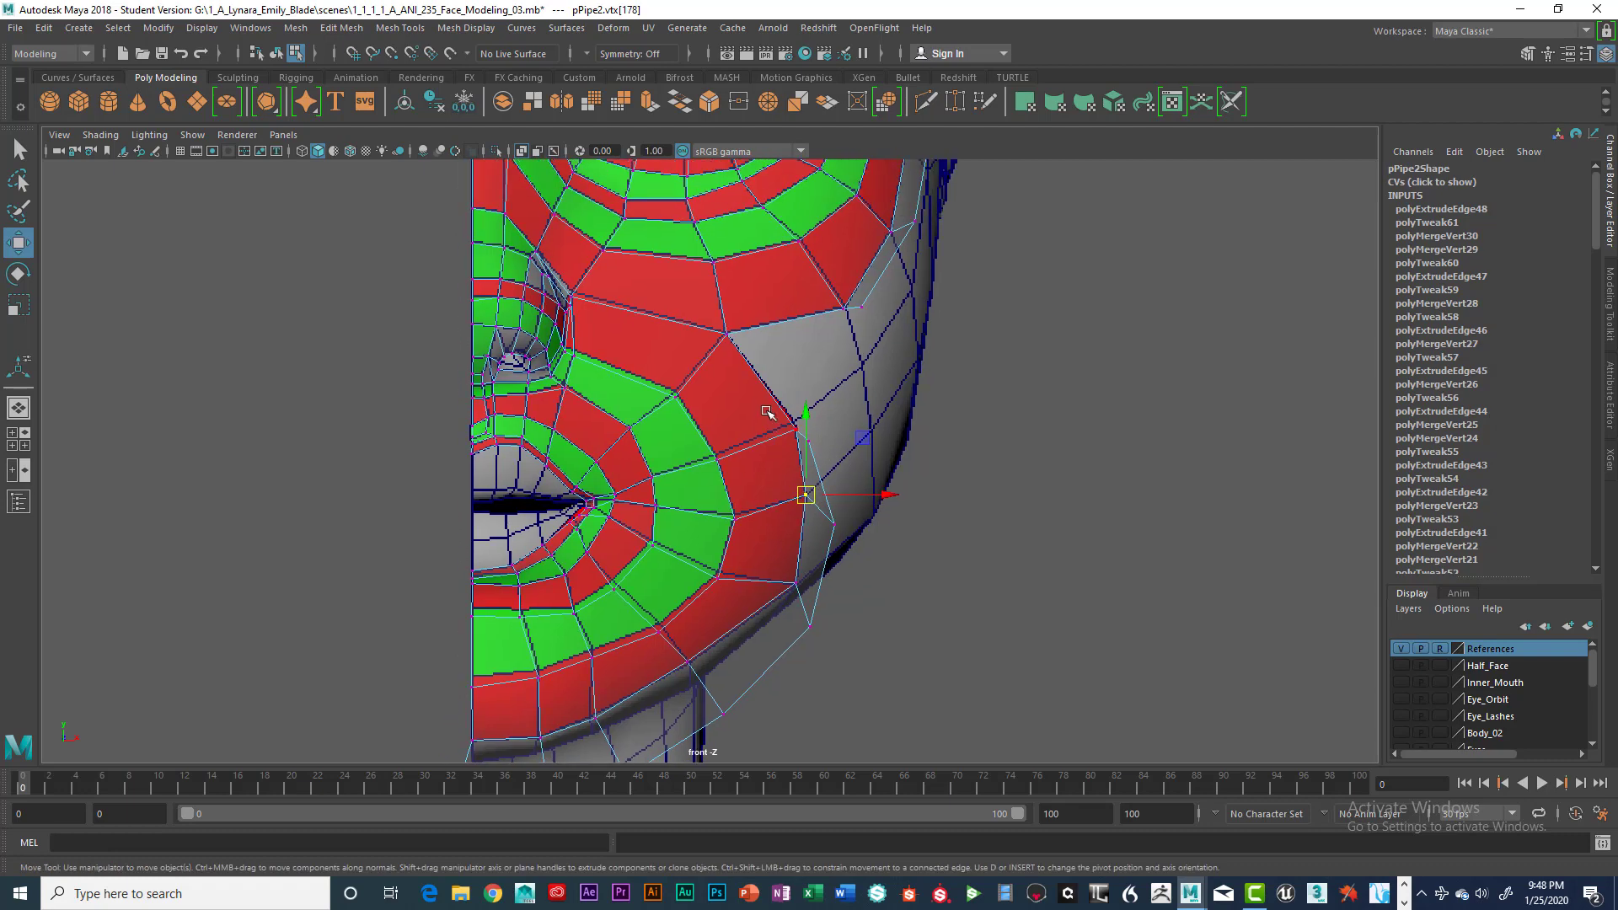
click(796, 428)
Step: Align the vertices between the green and outer red mouth loops with the reference, from the cheek down to the chin centreline
click(713, 453)
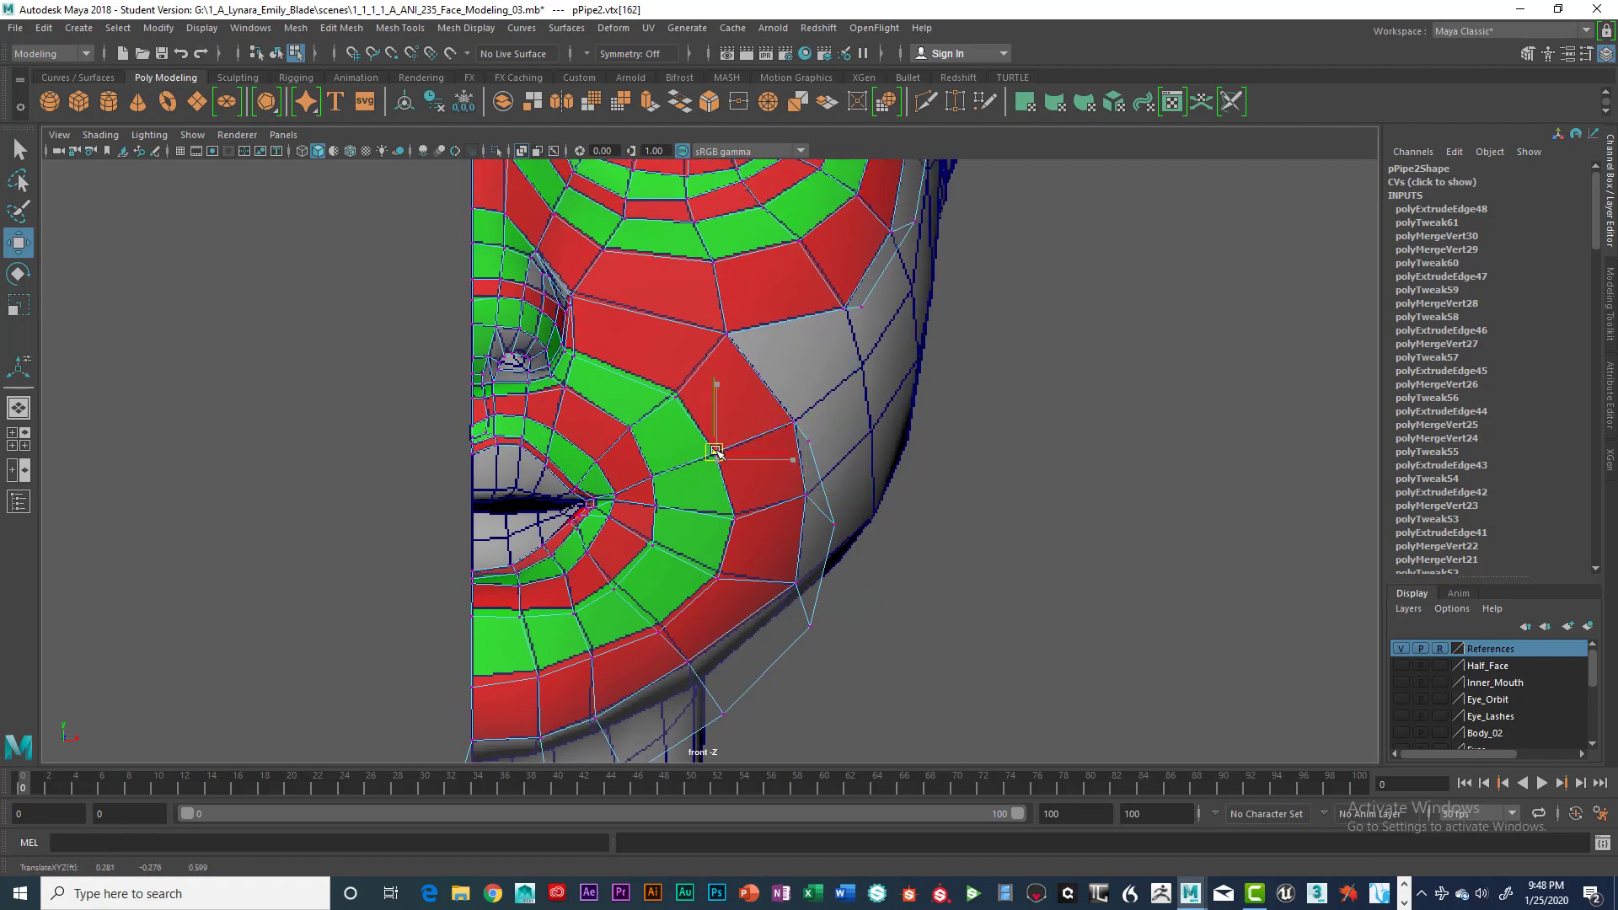
click(715, 570)
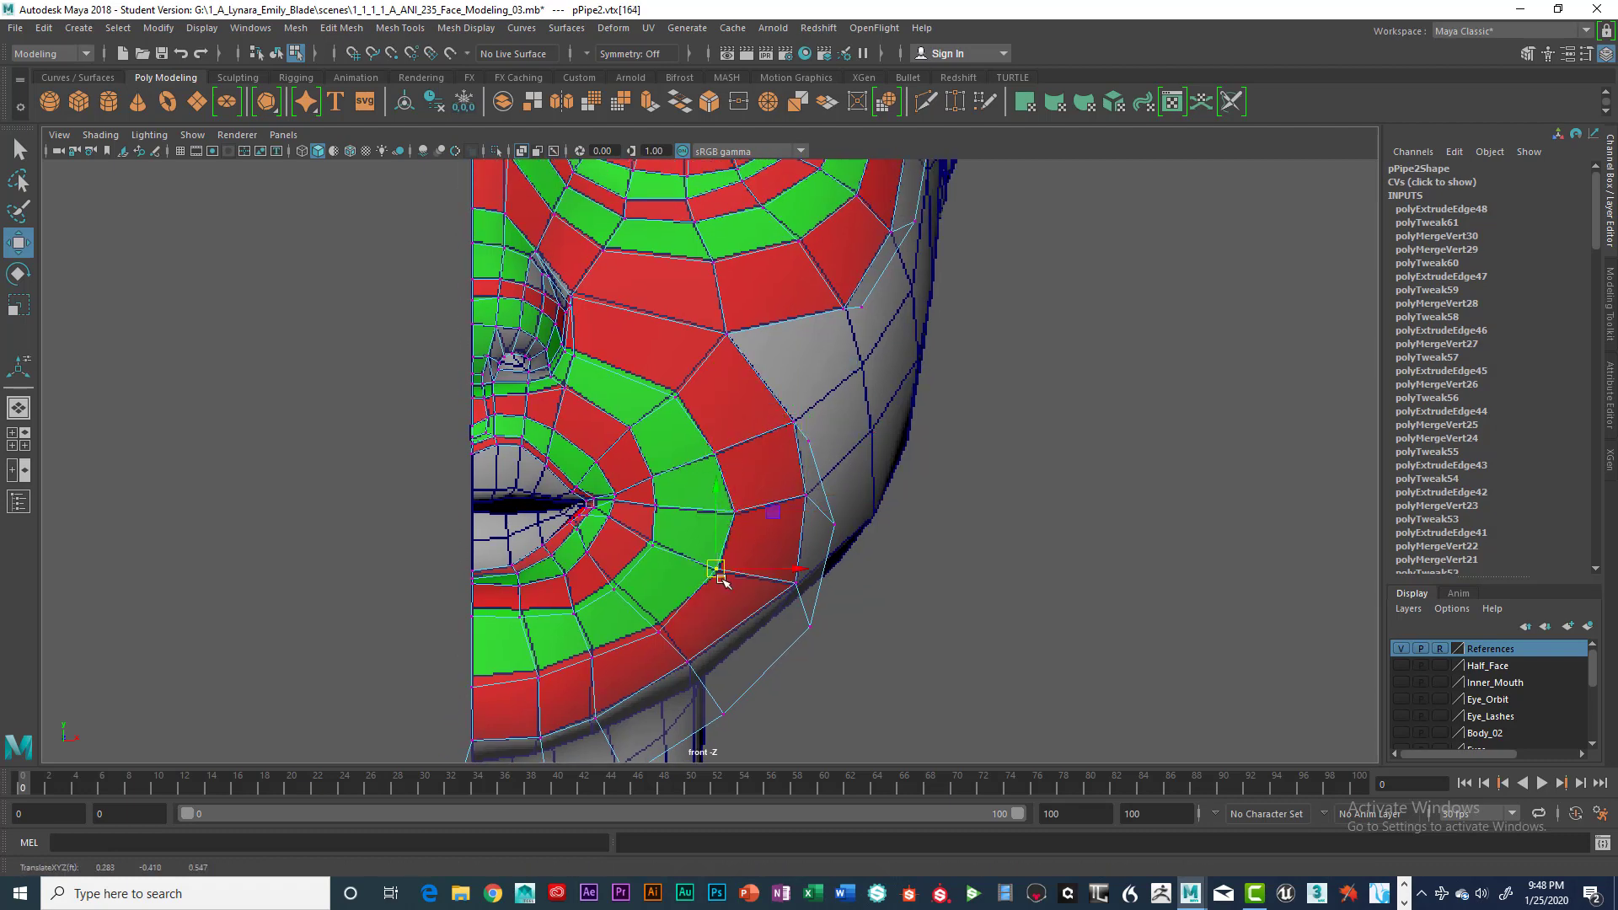
alt+middle_drag(665, 623, 792, 497)
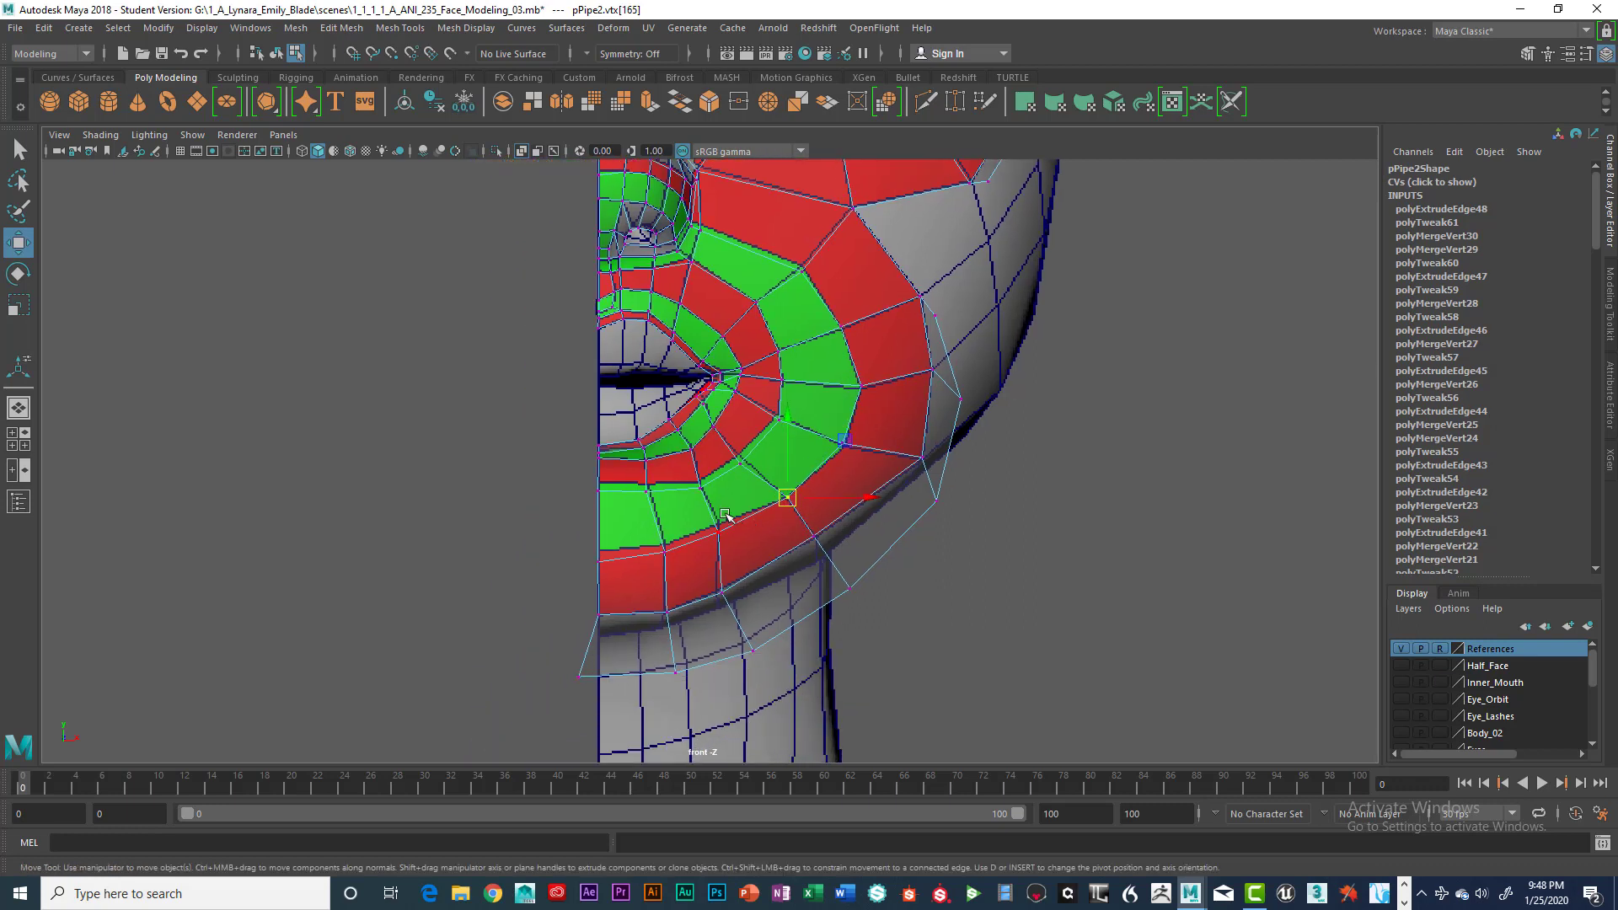
click(719, 534)
click(663, 542)
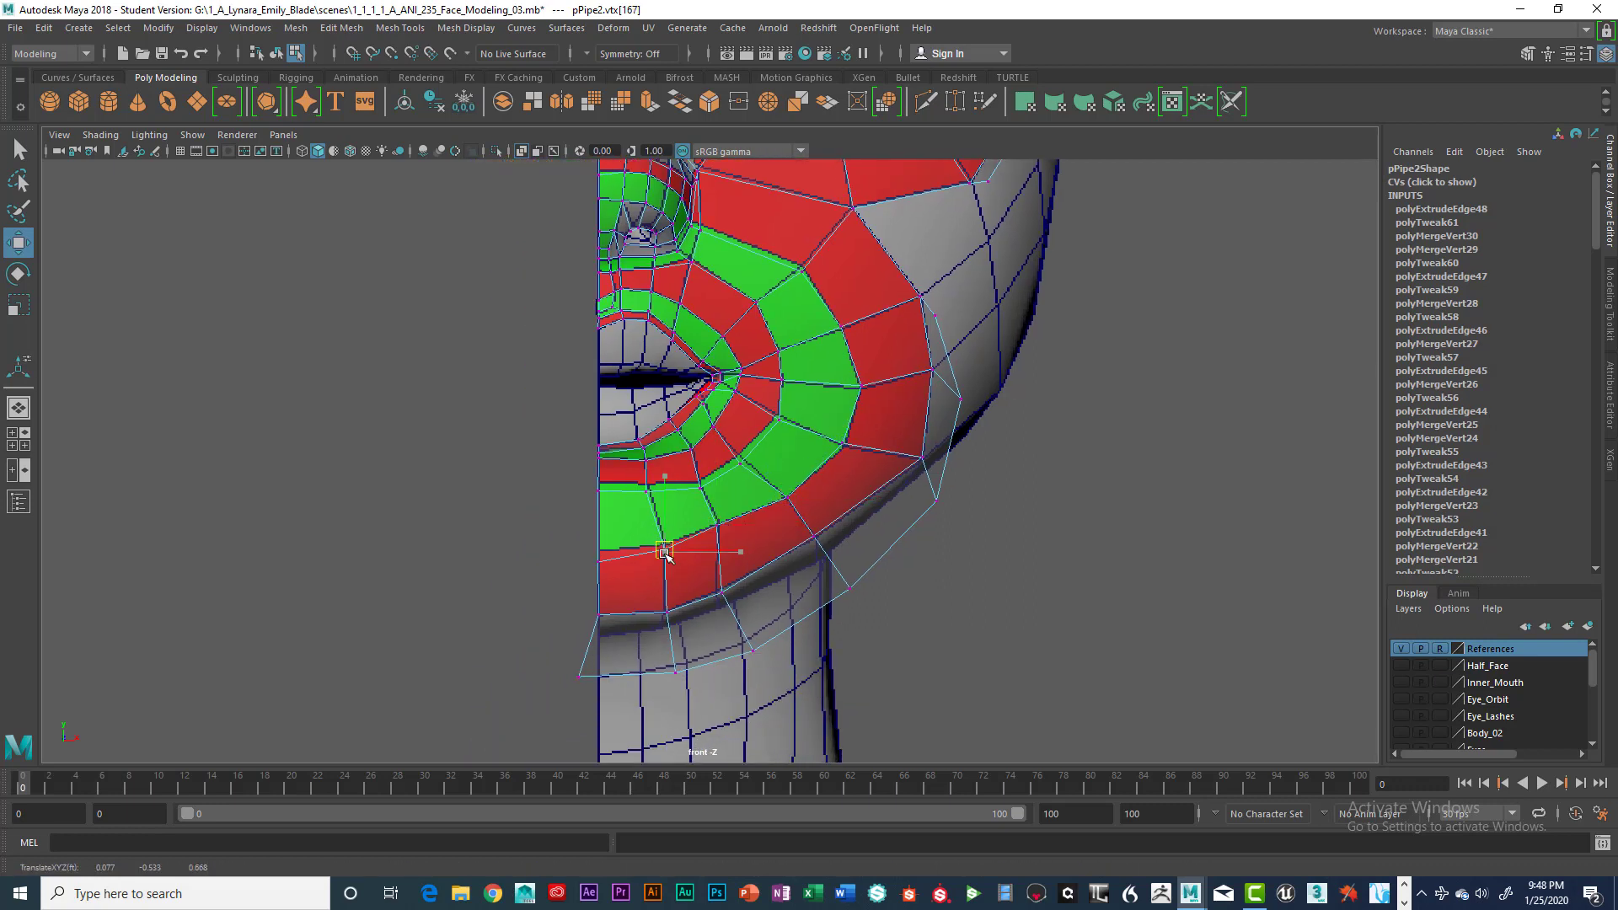
click(606, 557)
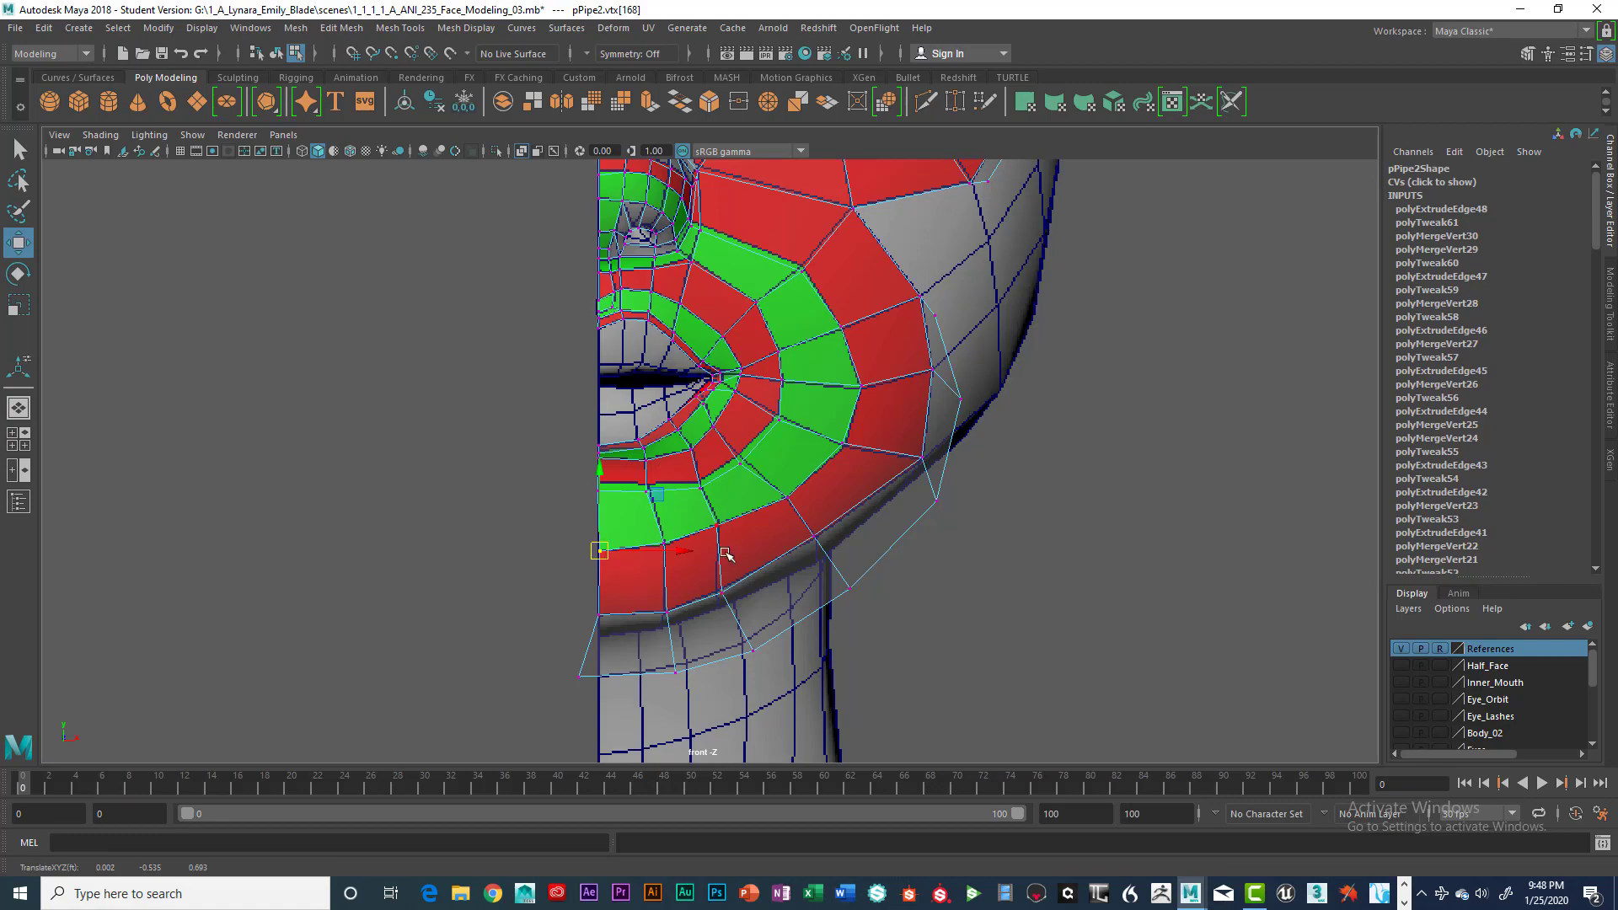
Step: Move the outer row's centreline chin vertex back beneath the chin in the side view and align it with the centreline in the front view
alt+middle_drag(683, 615, 647, 548)
click(543, 606)
key(space)
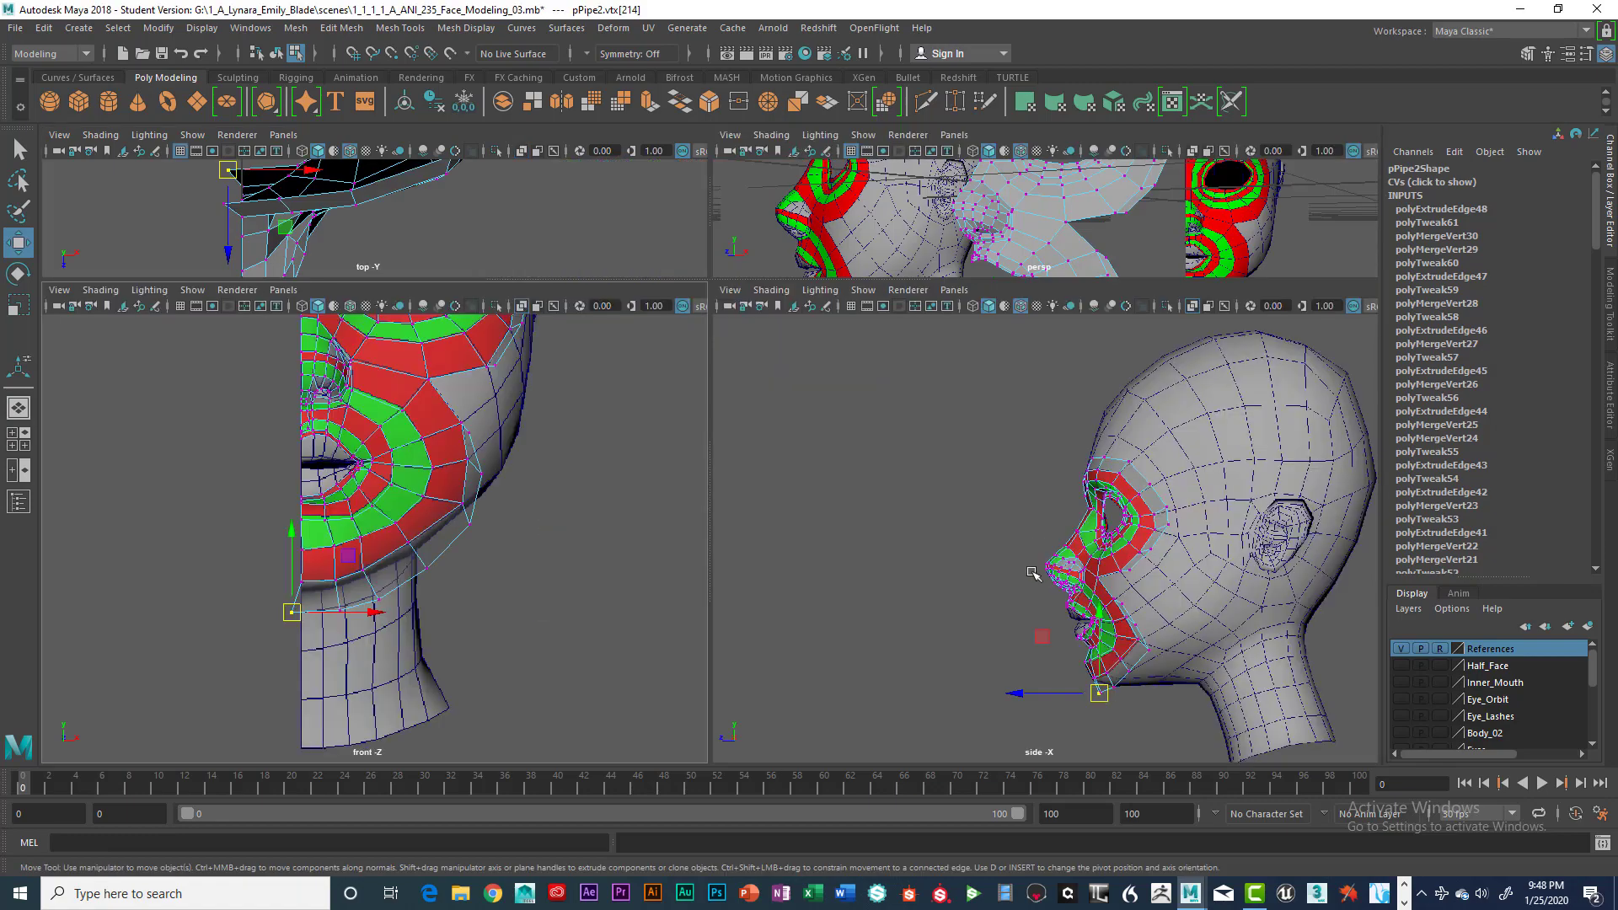
key(space)
alt+middle_drag(1022, 607, 823, 311)
alt+middle_drag(893, 623, 845, 466)
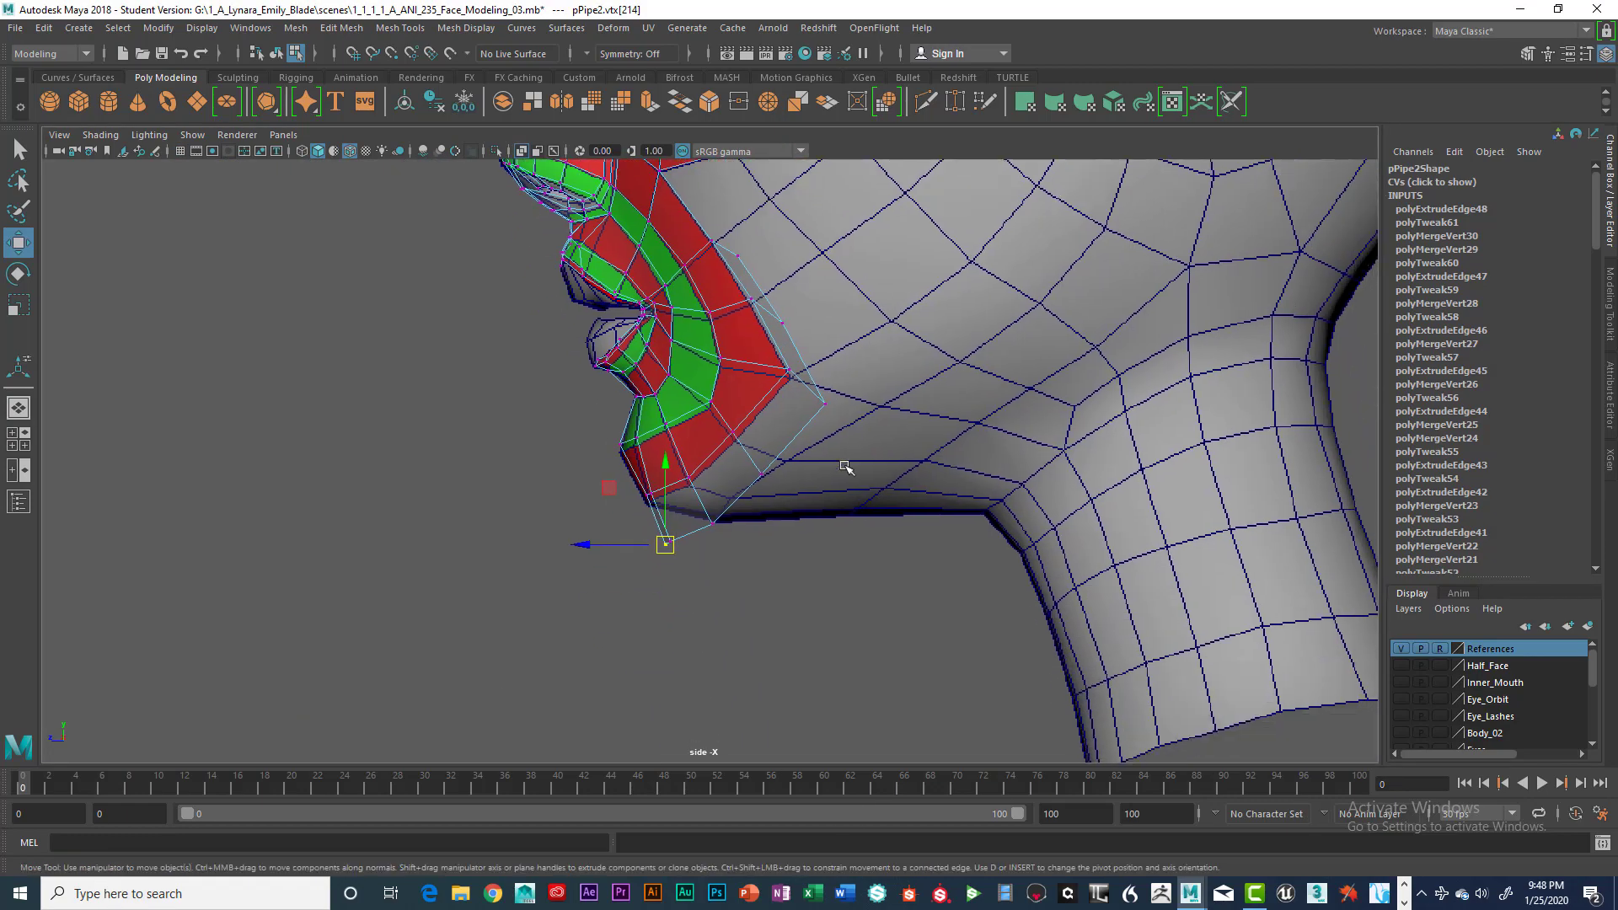
scroll(840, 512, up, 3)
drag(649, 575, 726, 525)
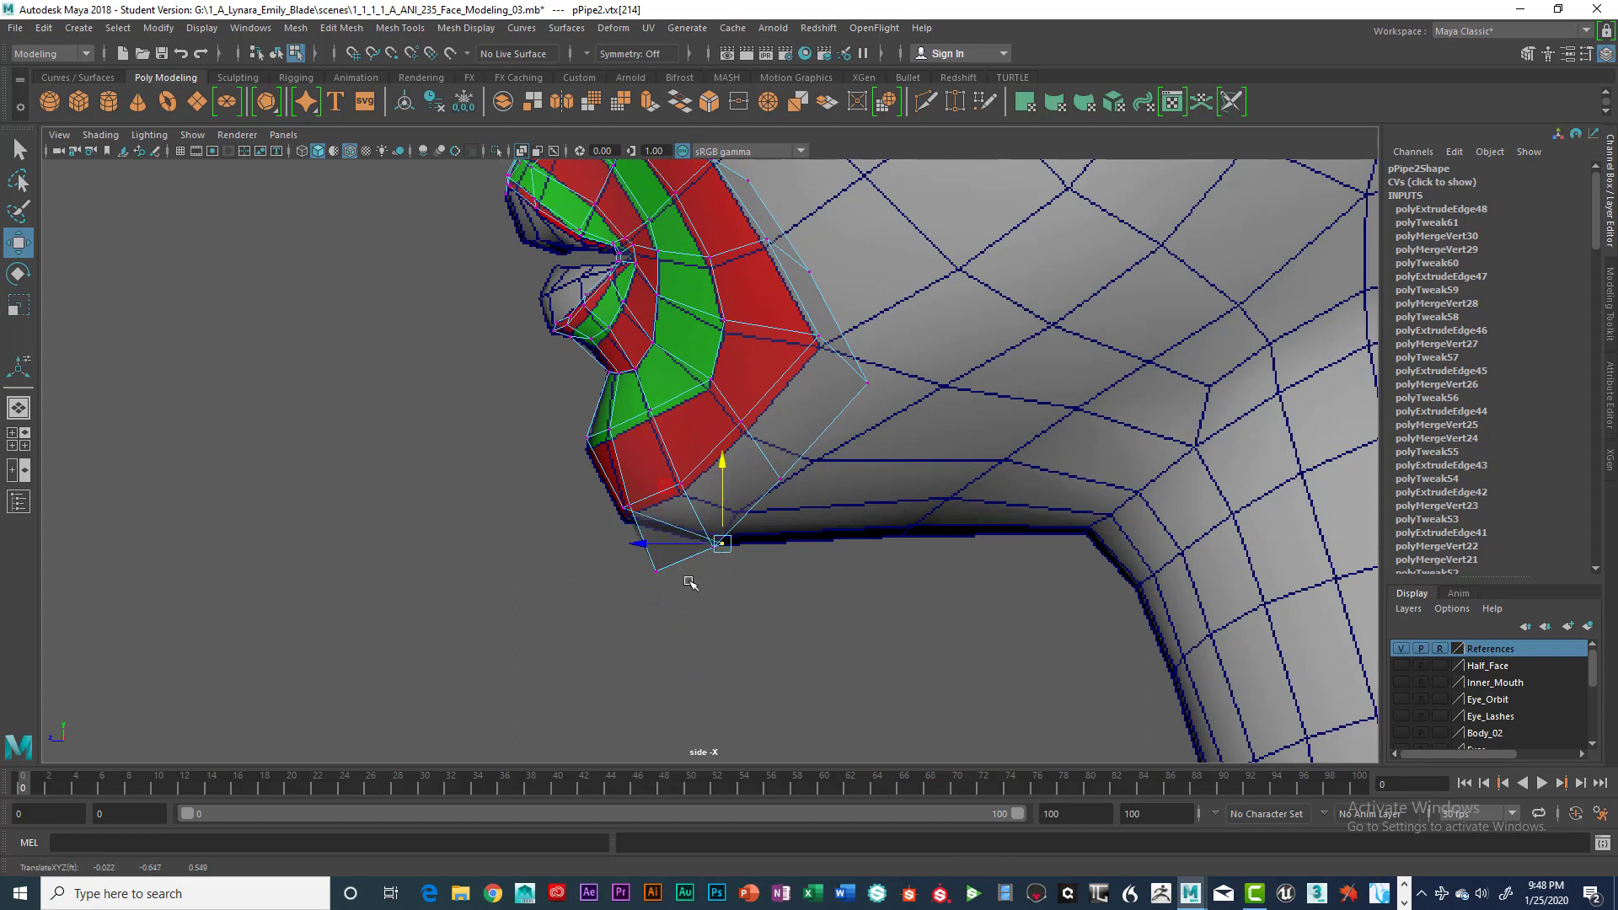
key(space)
key(space)
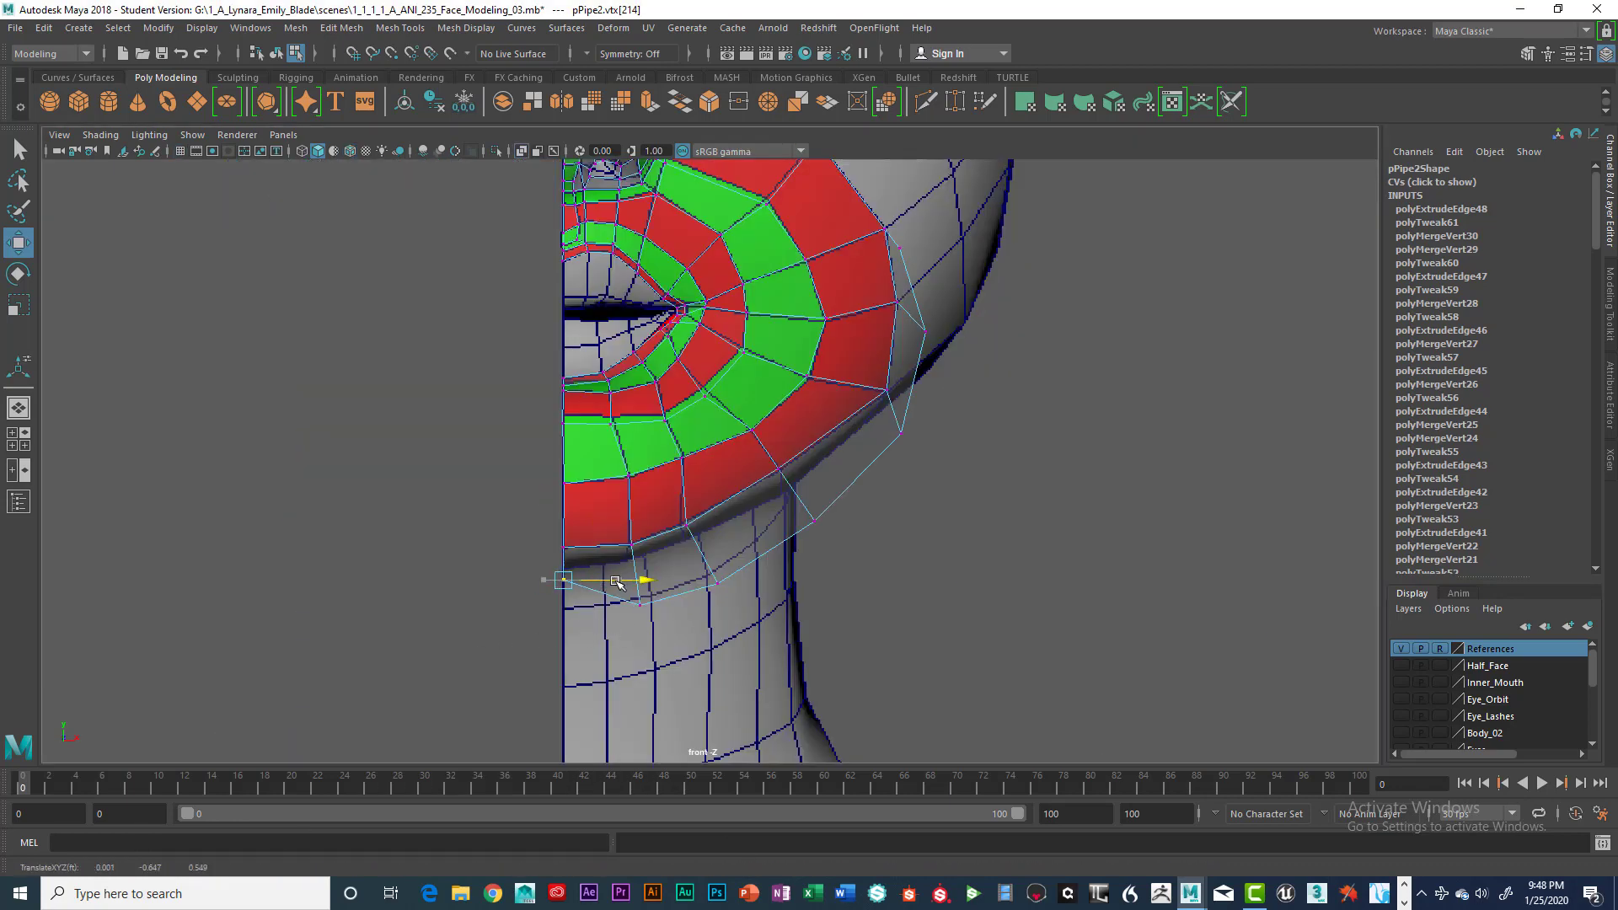
Step: Move the outer row's second chin vertex back beneath the chin in the side view and align it with its reference edge in the front view
click(642, 604)
key(space)
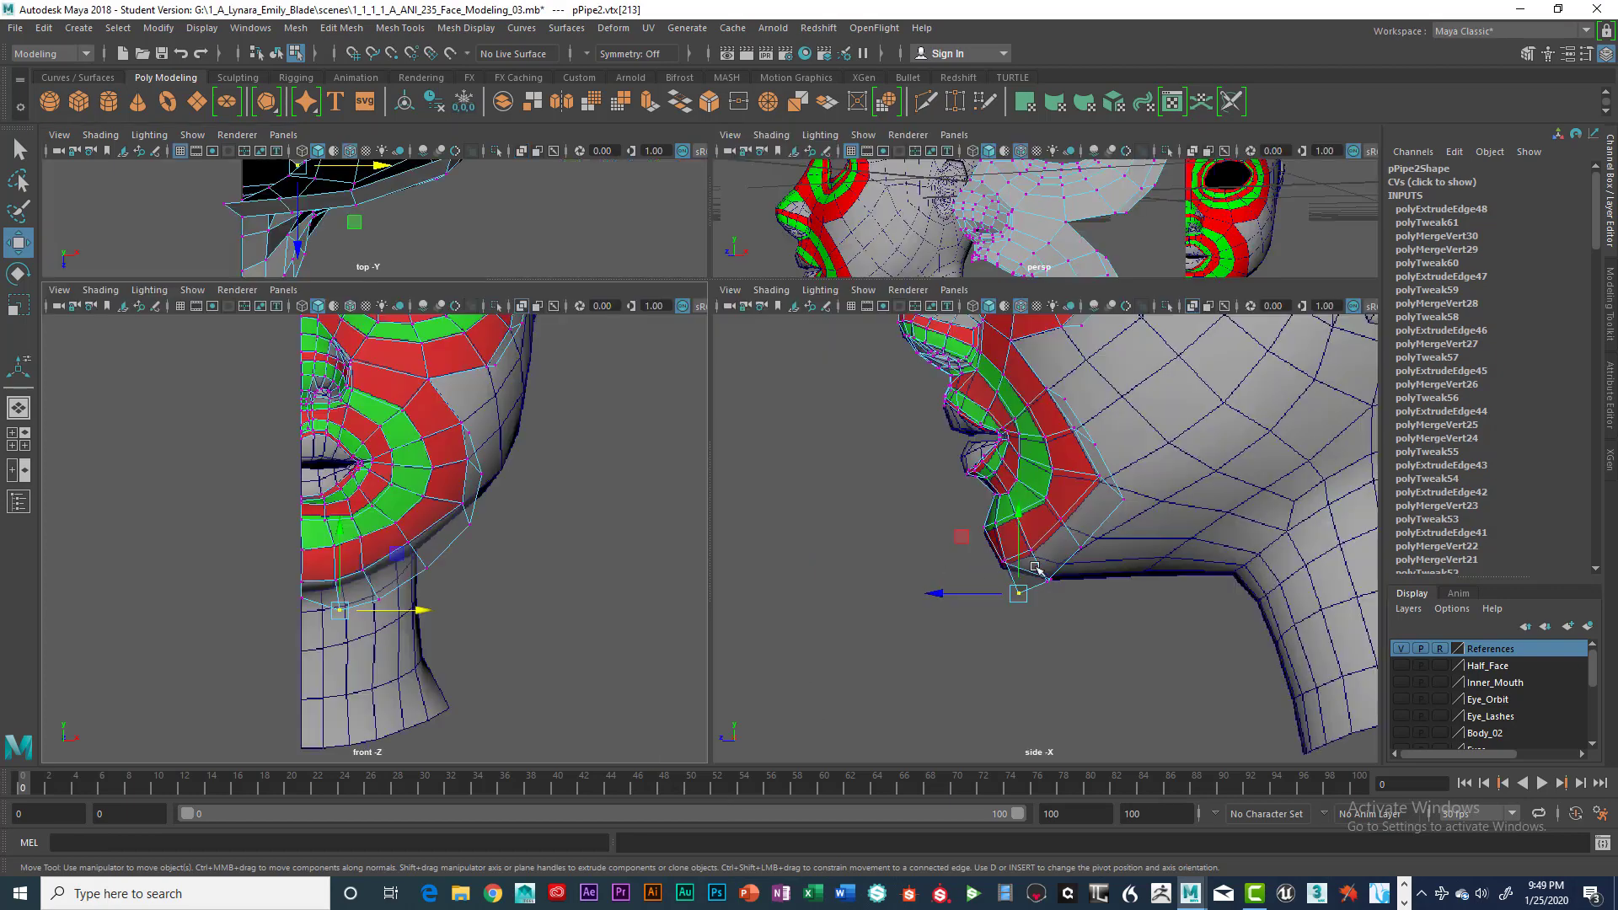
key(space)
drag(628, 573, 732, 503)
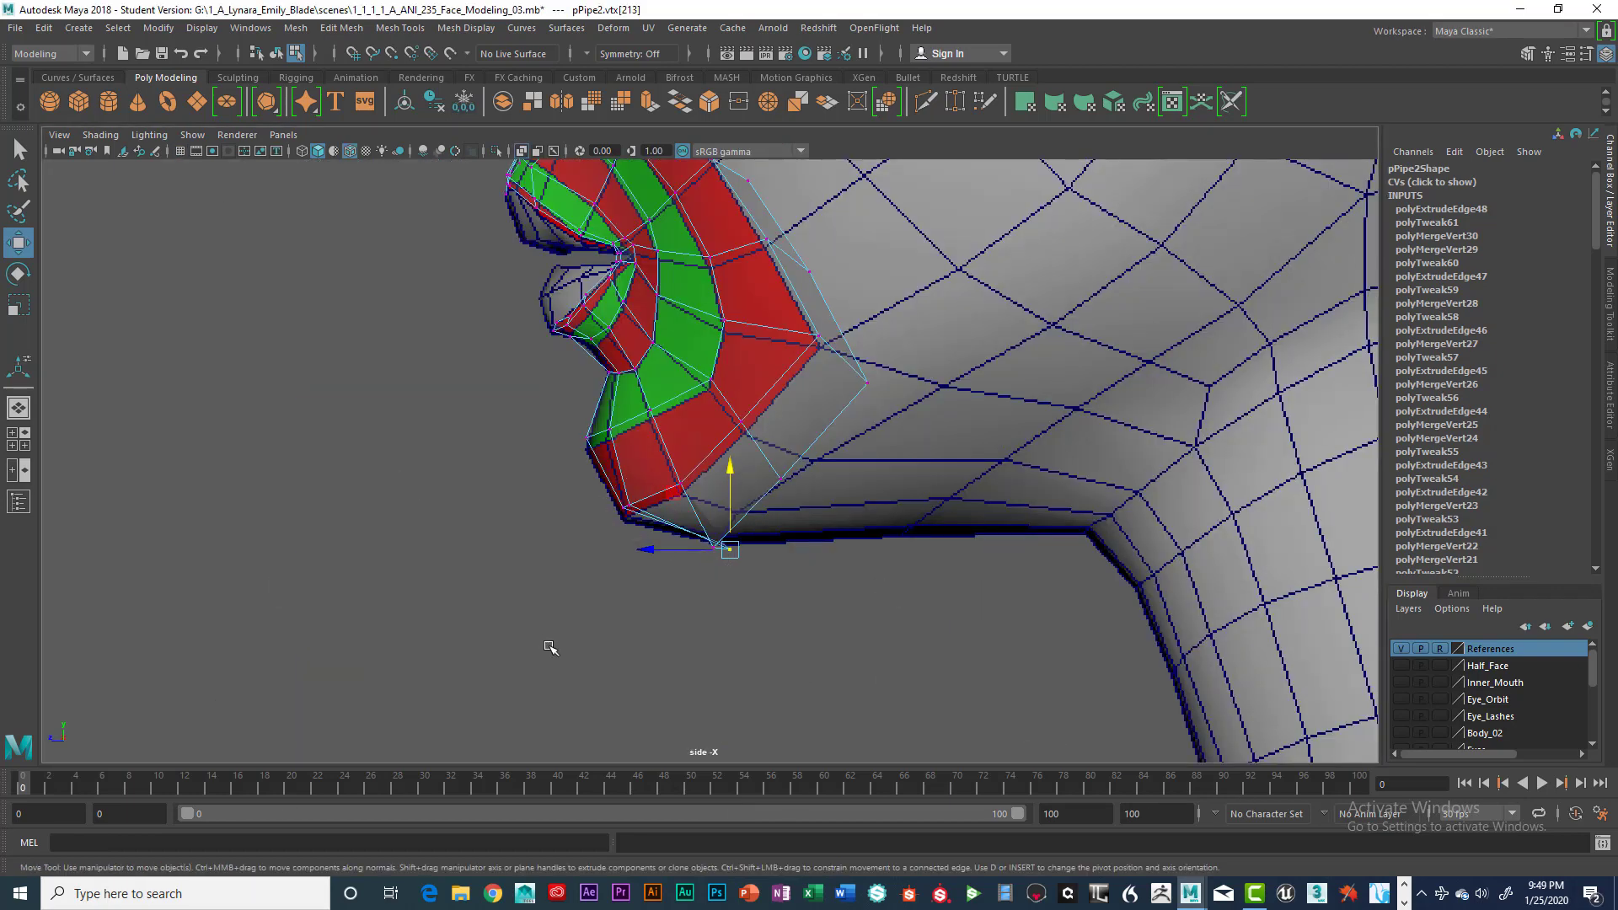
key(space)
key(space)
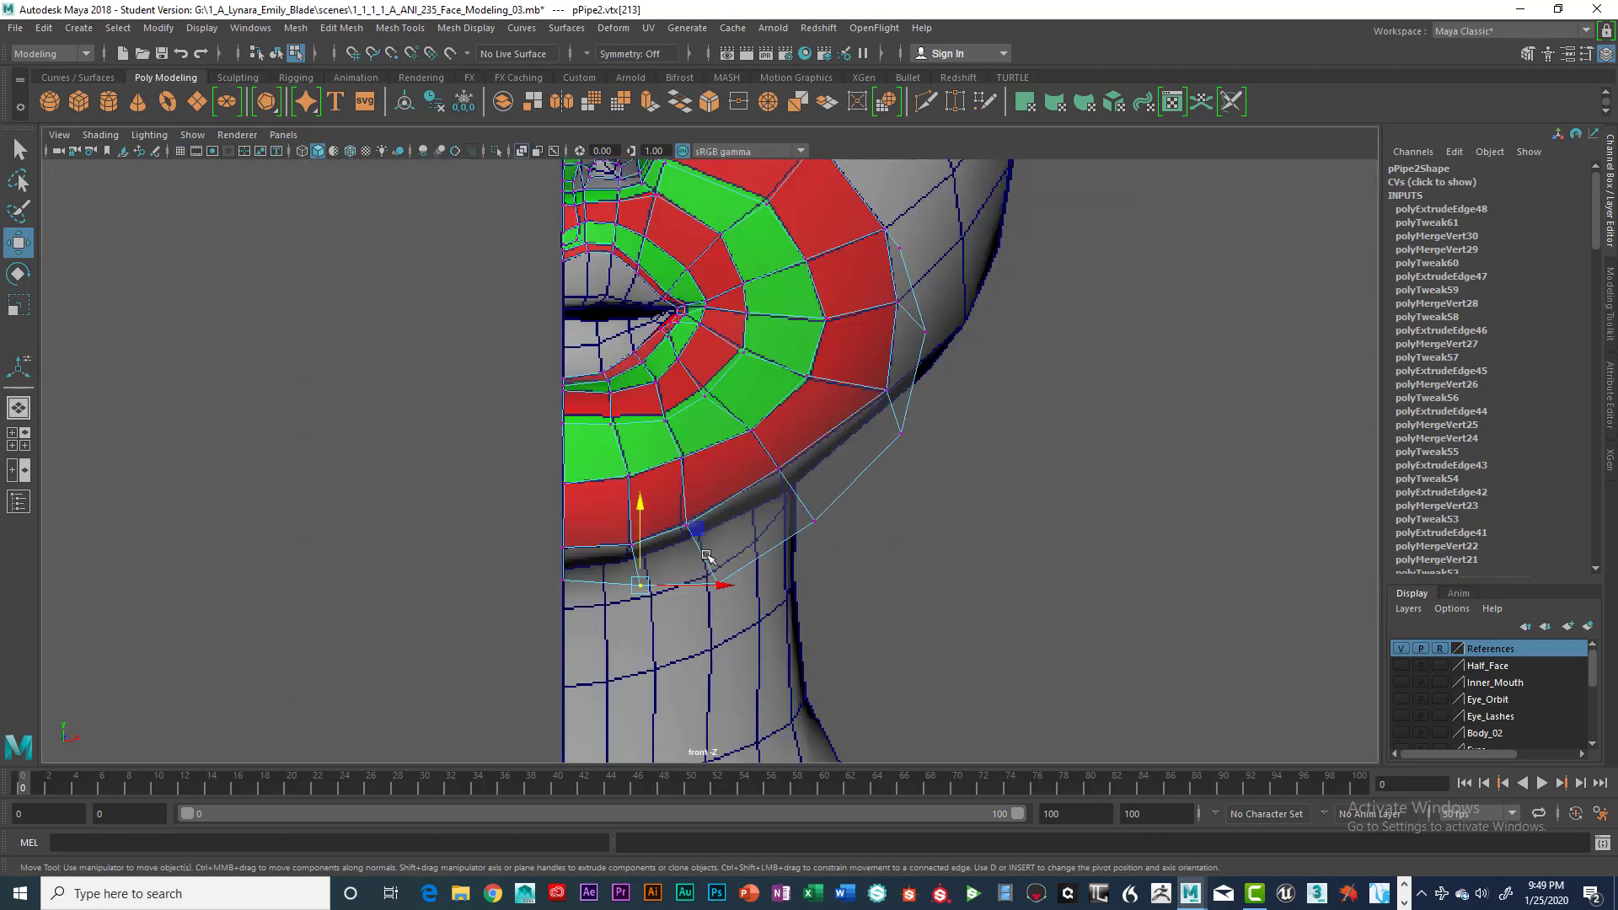
click(717, 583)
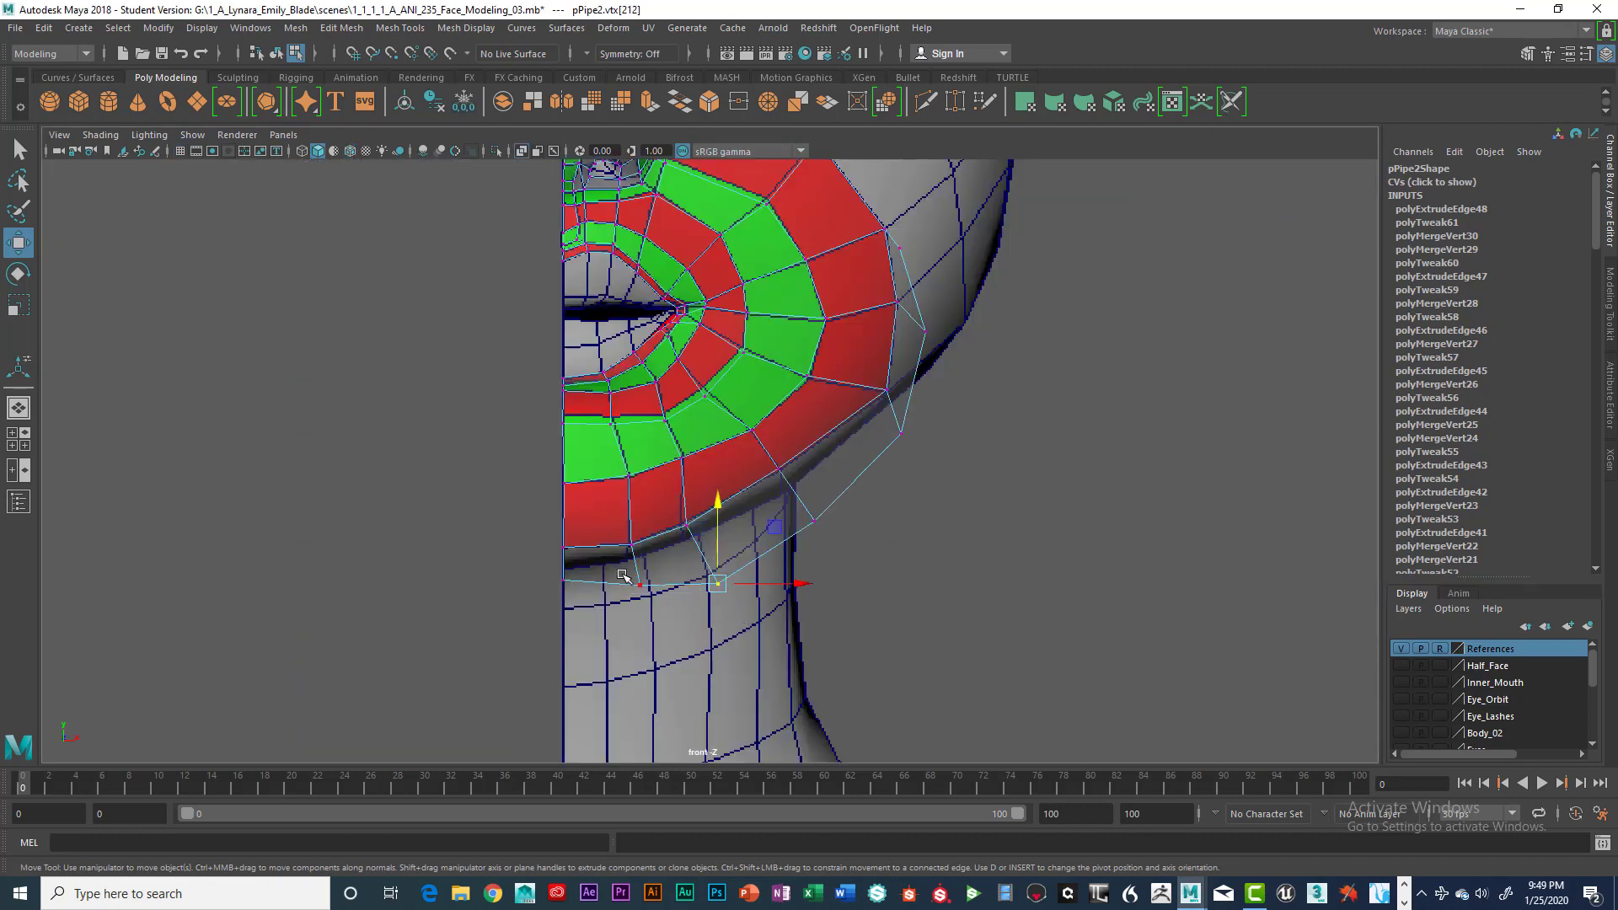
click(639, 583)
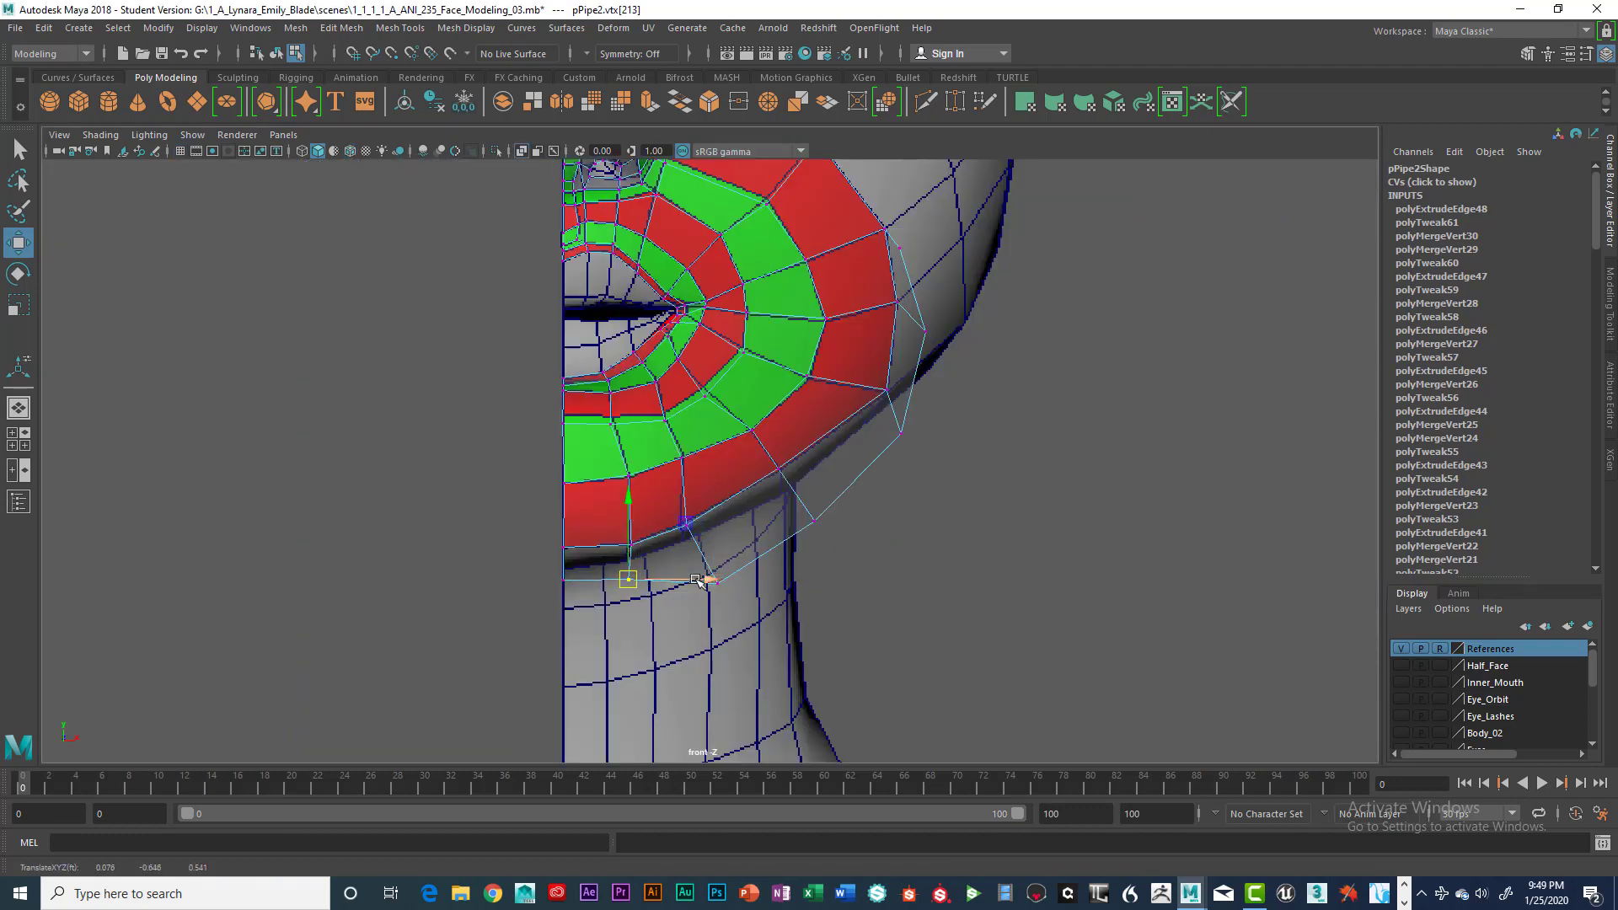
Step: In the side view, move the outer row's third vertex from the centreline back along the Z axis under the jaw
click(716, 580)
key(space)
key(space)
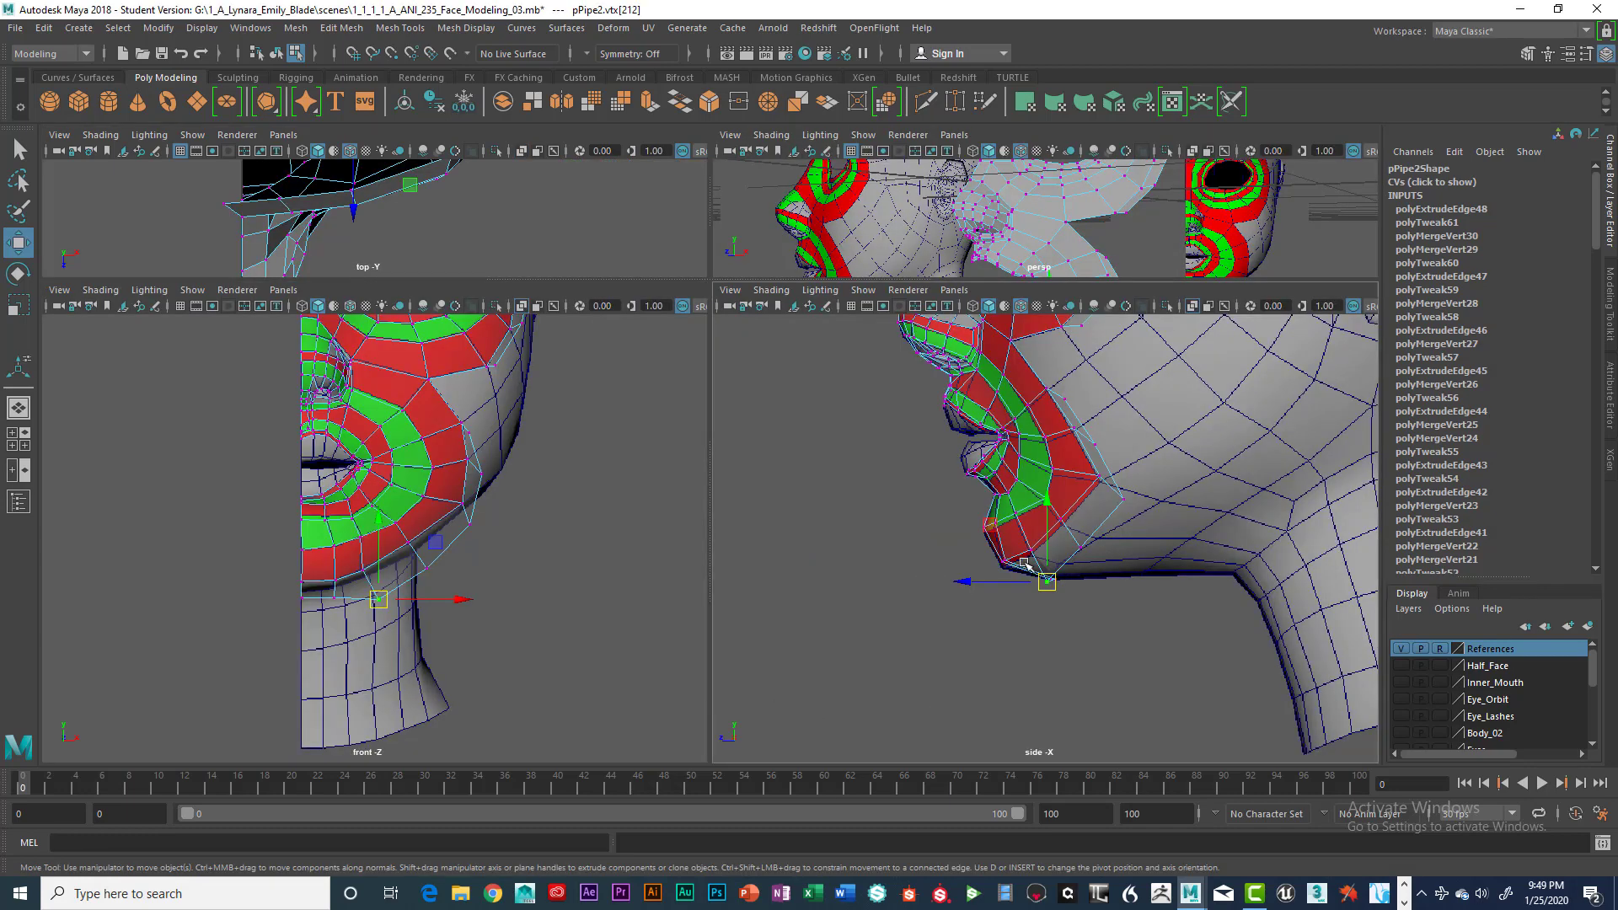
drag(638, 551, 679, 539)
key(space)
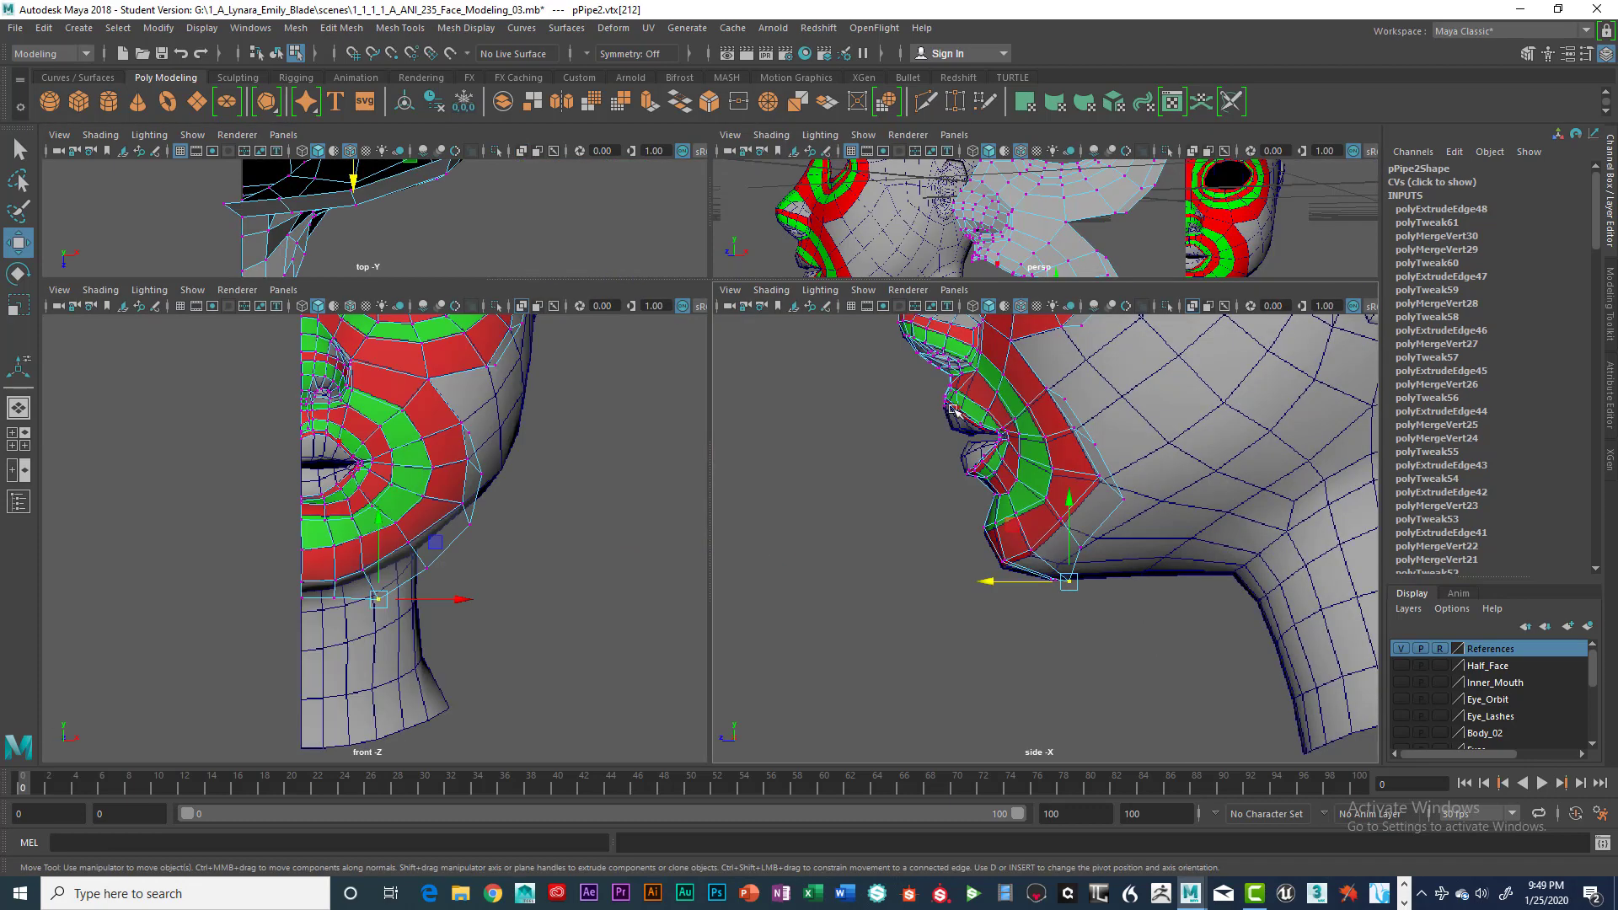
key(space)
Step: In the front view, pull the outer row's first four vertices from the centreline up to the reference's lower jawline
click(814, 523)
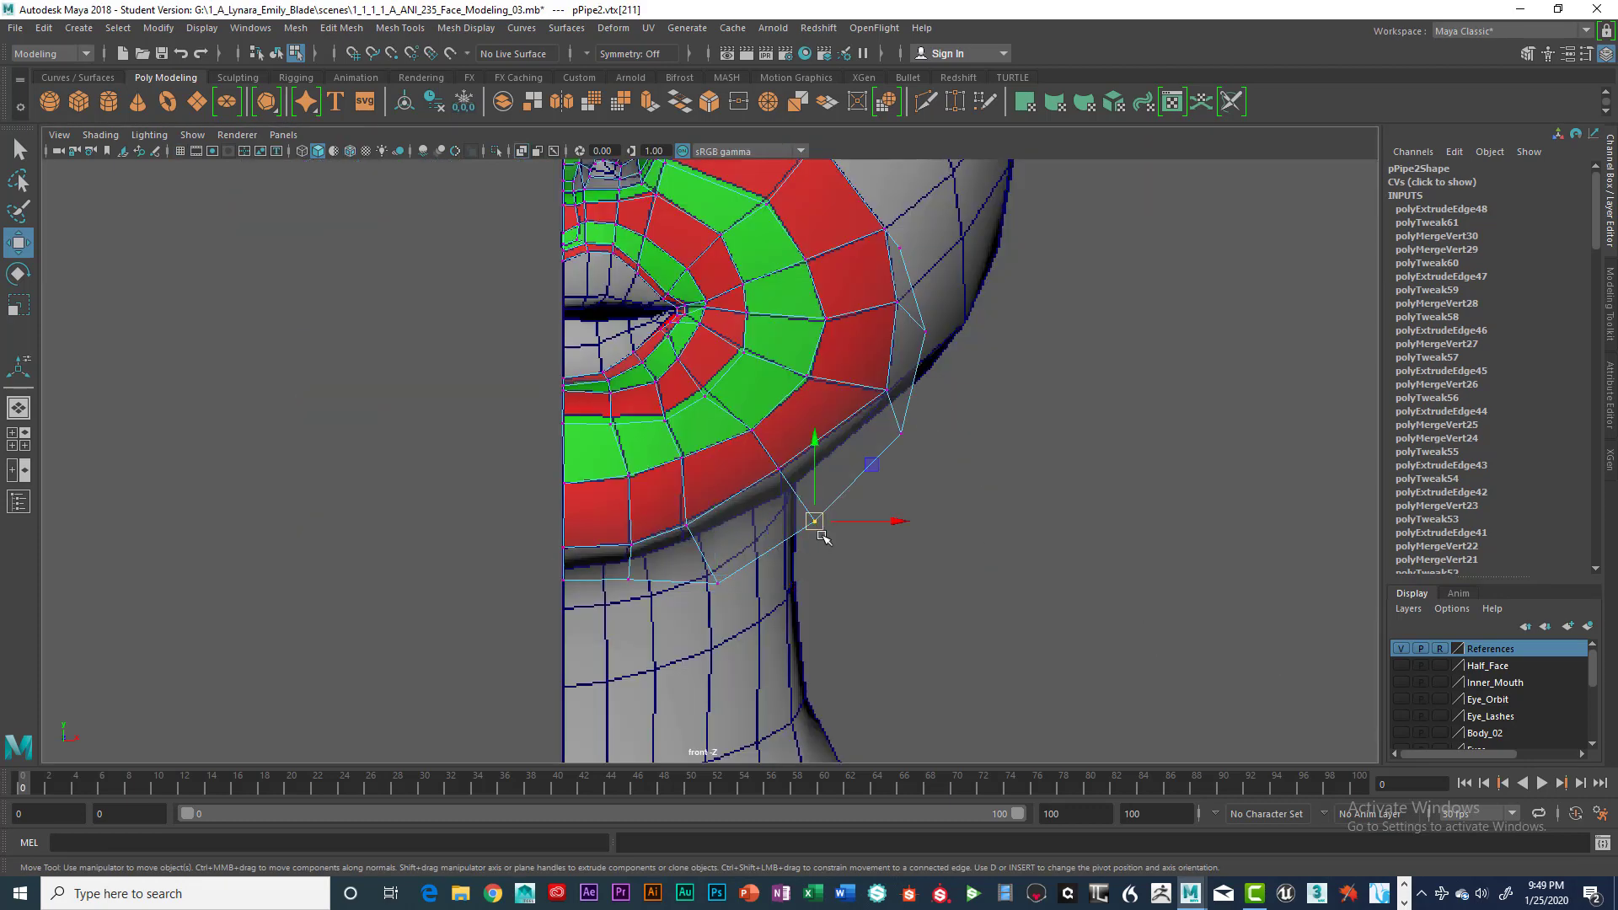
drag(818, 525, 789, 509)
click(718, 581)
drag(716, 579, 690, 549)
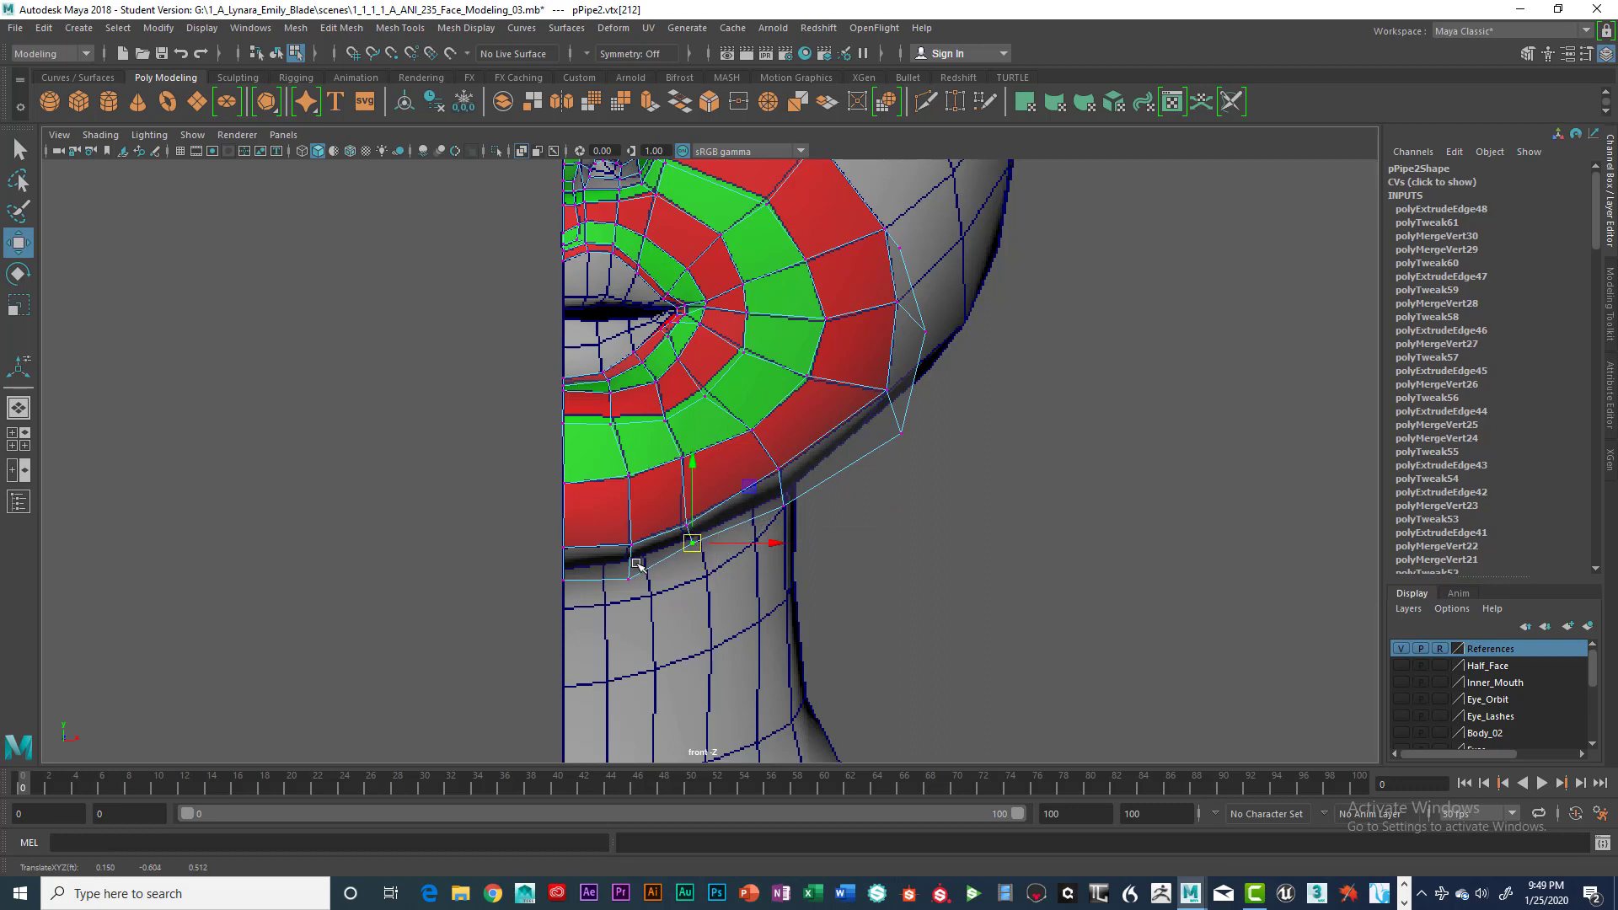
click(625, 563)
click(563, 563)
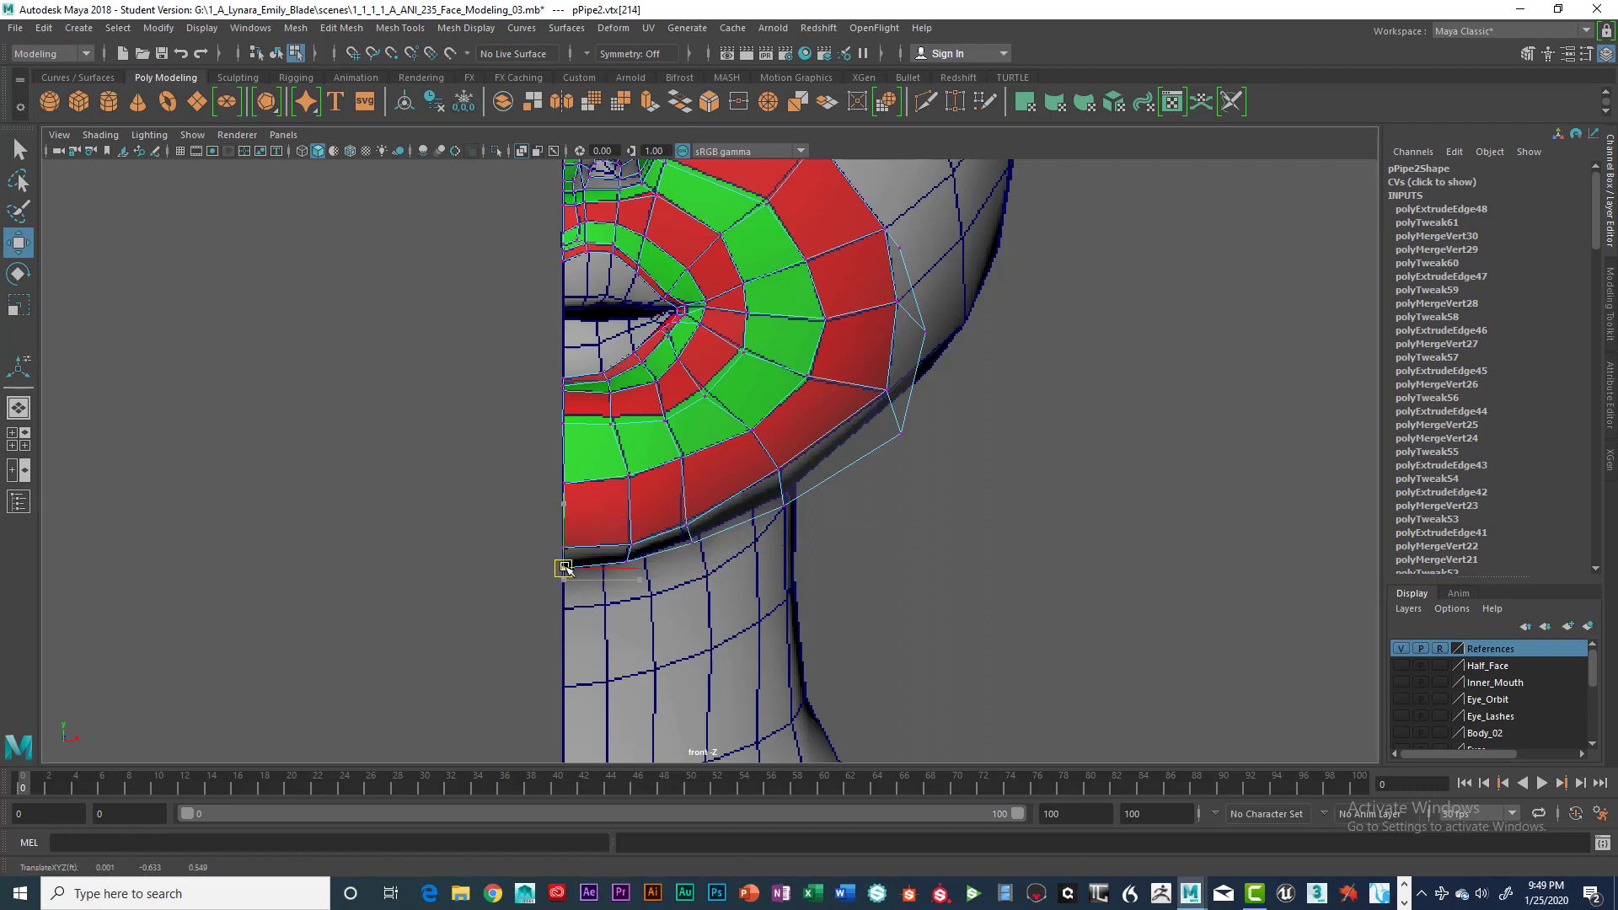
click(792, 499)
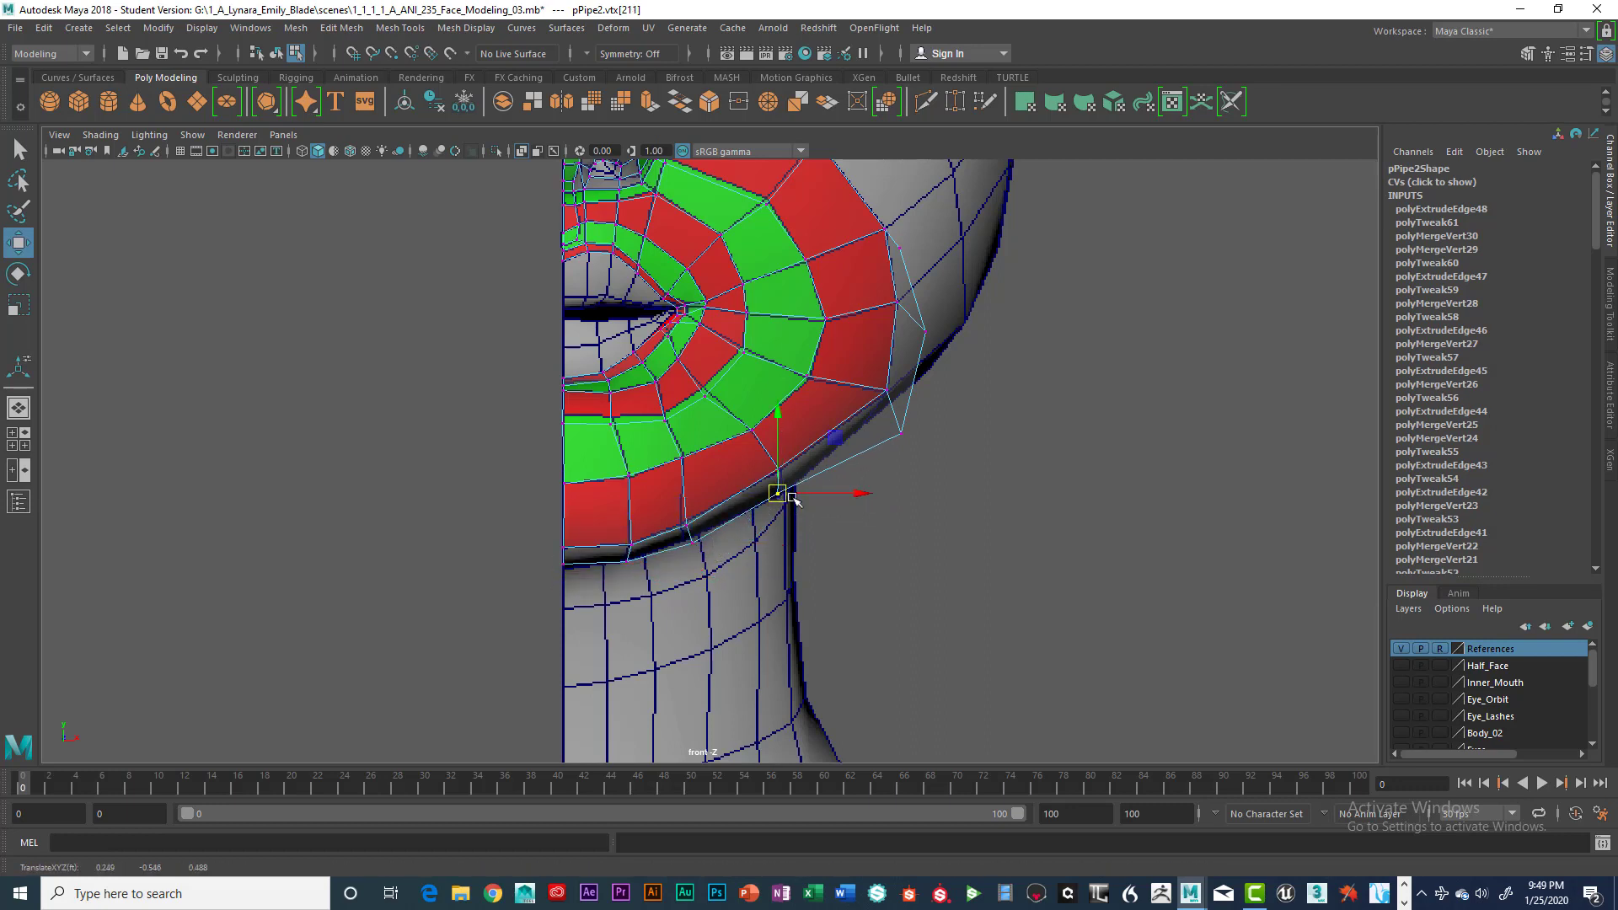
Step: Fit the outer row's fifth vertex to the jawline in the front view and to the reference's jaw edge intersection in the side view
alt+middle_drag(899, 470, 838, 591)
click(847, 556)
drag(849, 558, 839, 539)
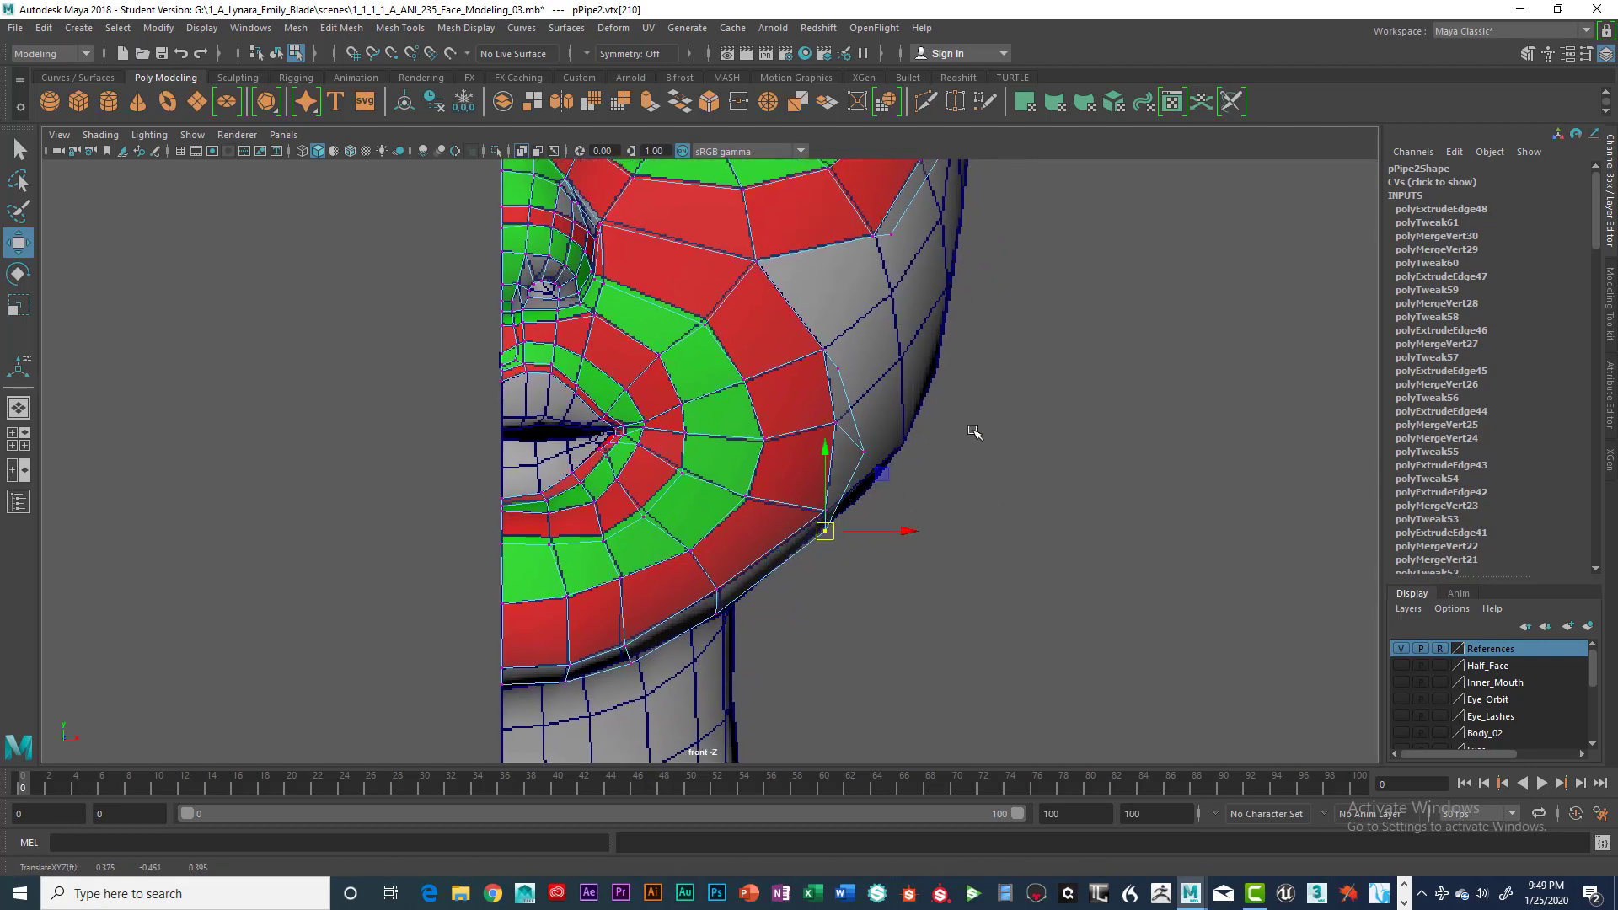
key(space)
key(space)
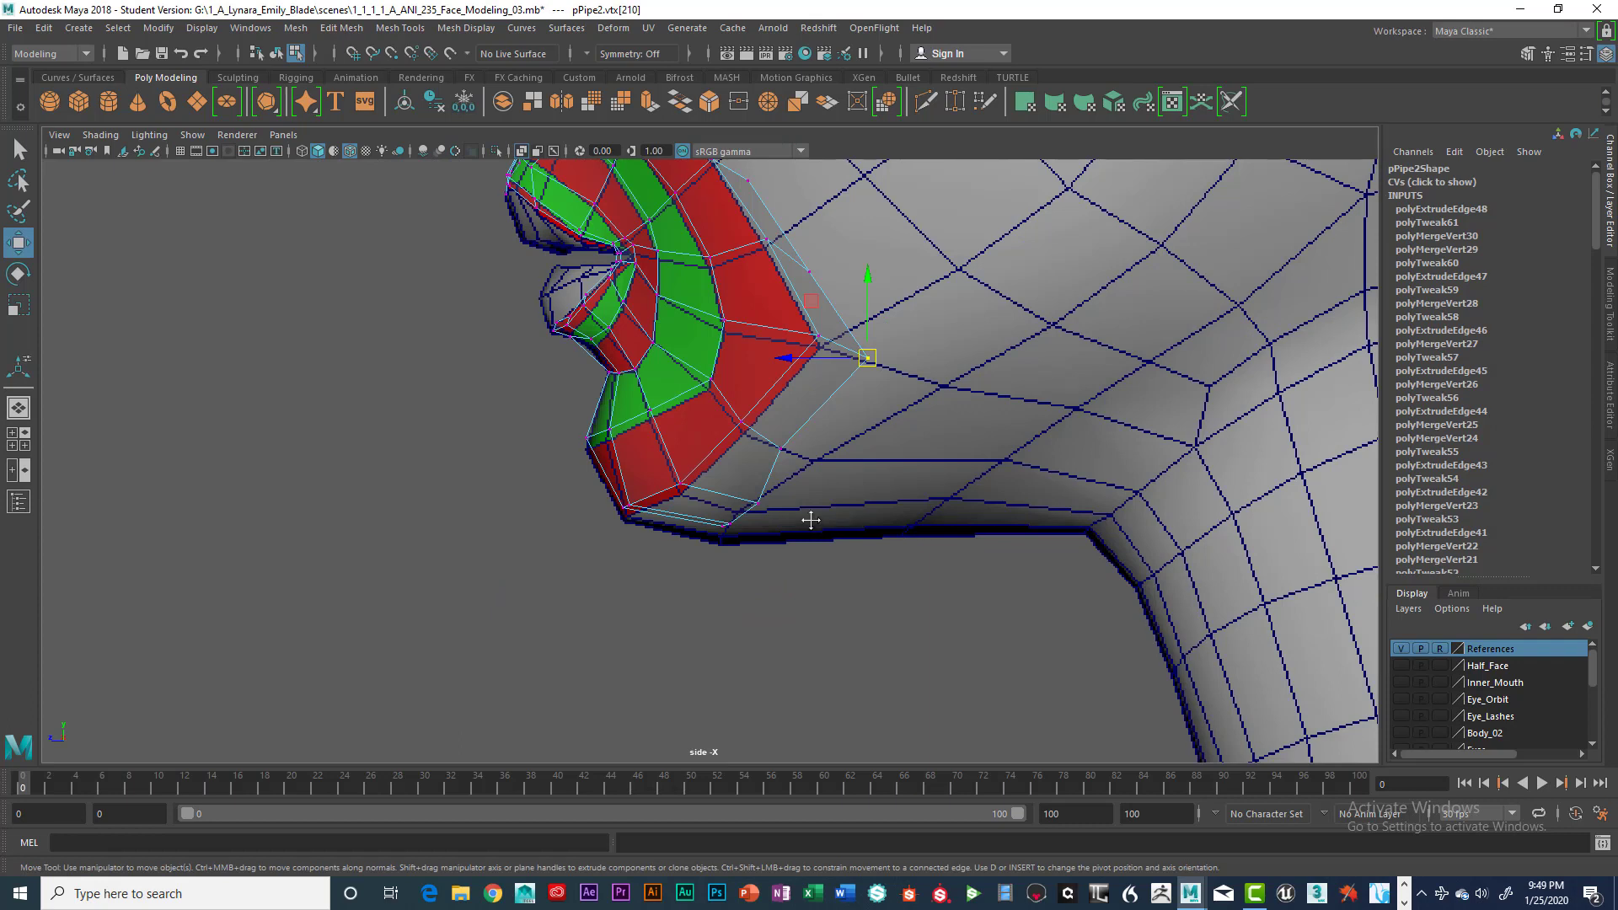
alt+middle_drag(810, 520, 845, 552)
drag(891, 389, 983, 413)
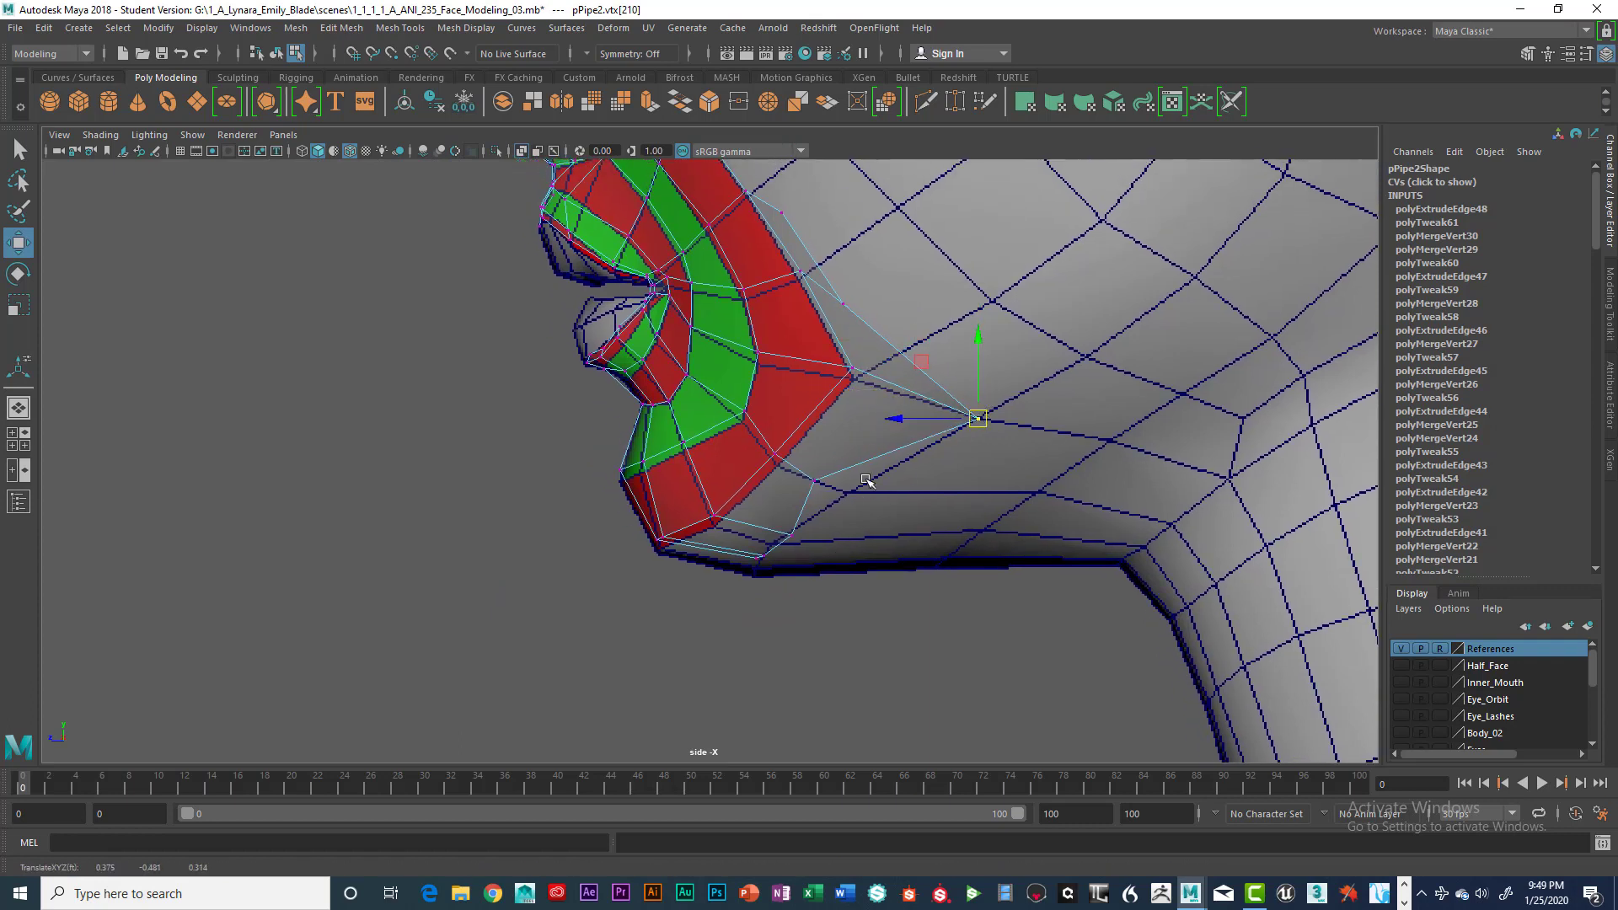
Step: In the side view, place the outer row's fourth and third vertices from the centreline on the matching reference edge intersections
click(814, 479)
drag(814, 478, 847, 490)
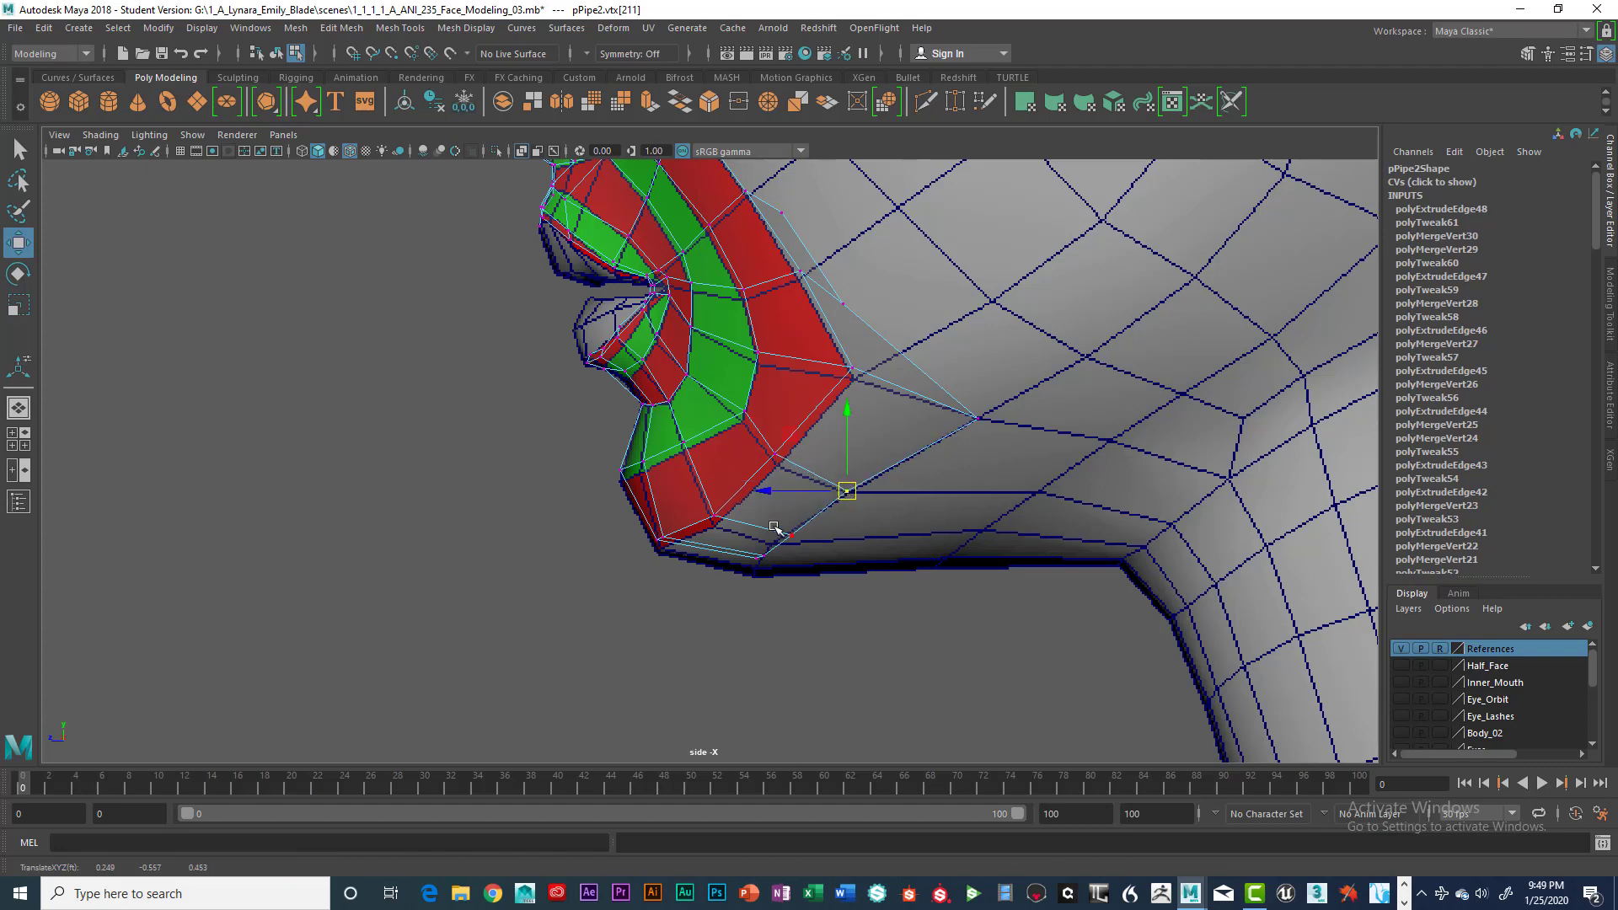
click(776, 537)
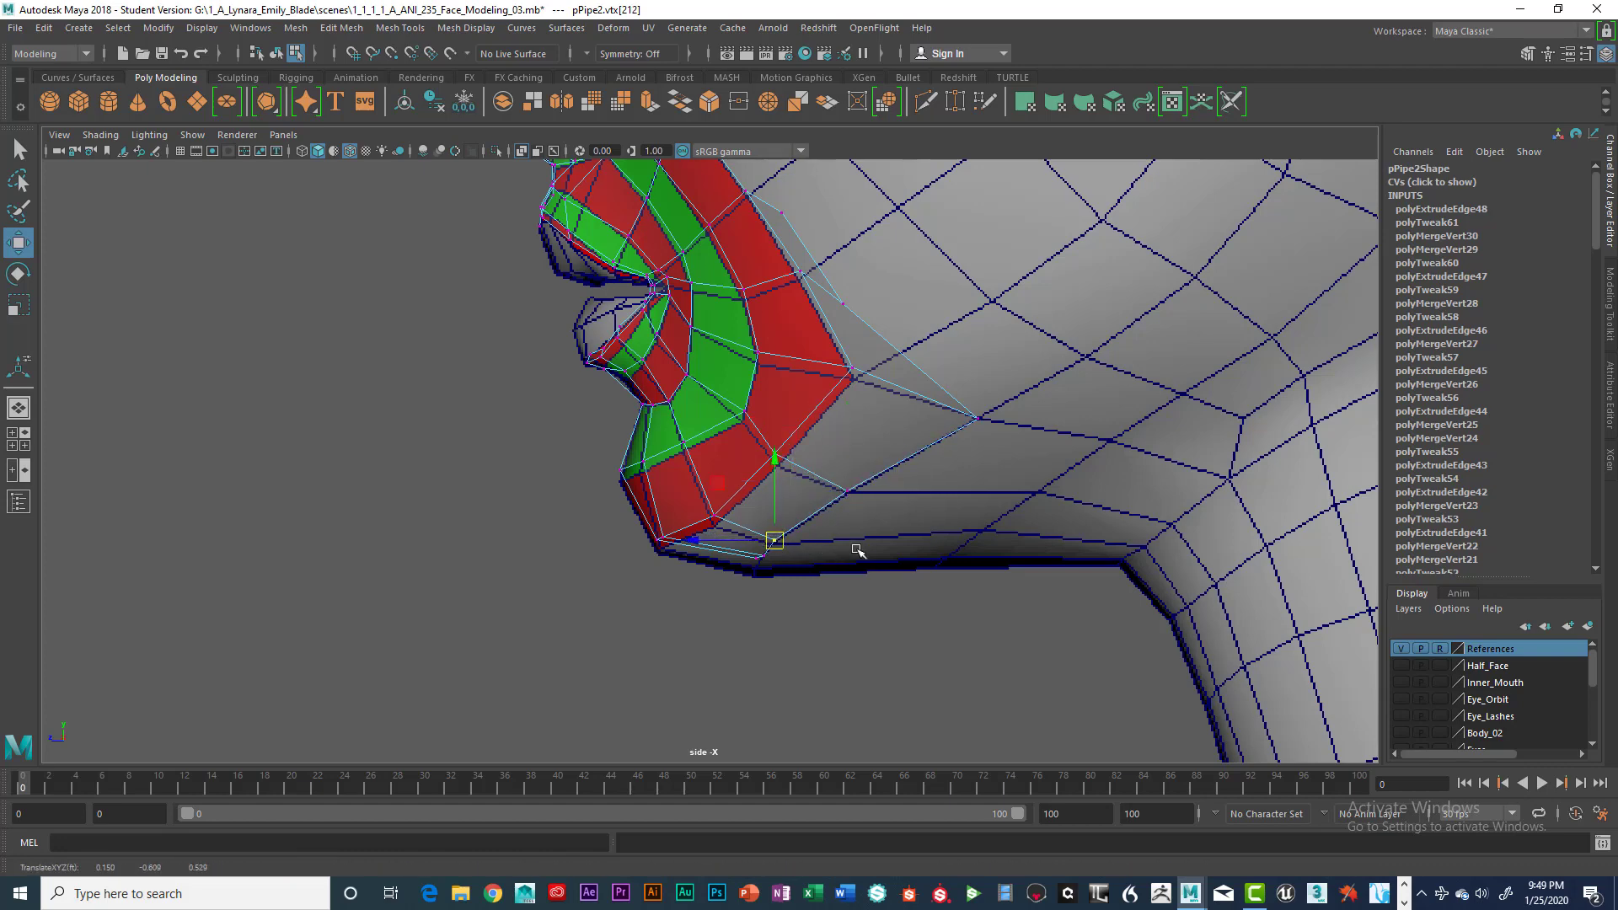
Step: In the side view, fit the red mouth loop's front chin vertices and its two lower vertices nearest the centreline to the reference
alt+middle_drag(860, 547, 918, 453)
scroll(918, 452, up, 5)
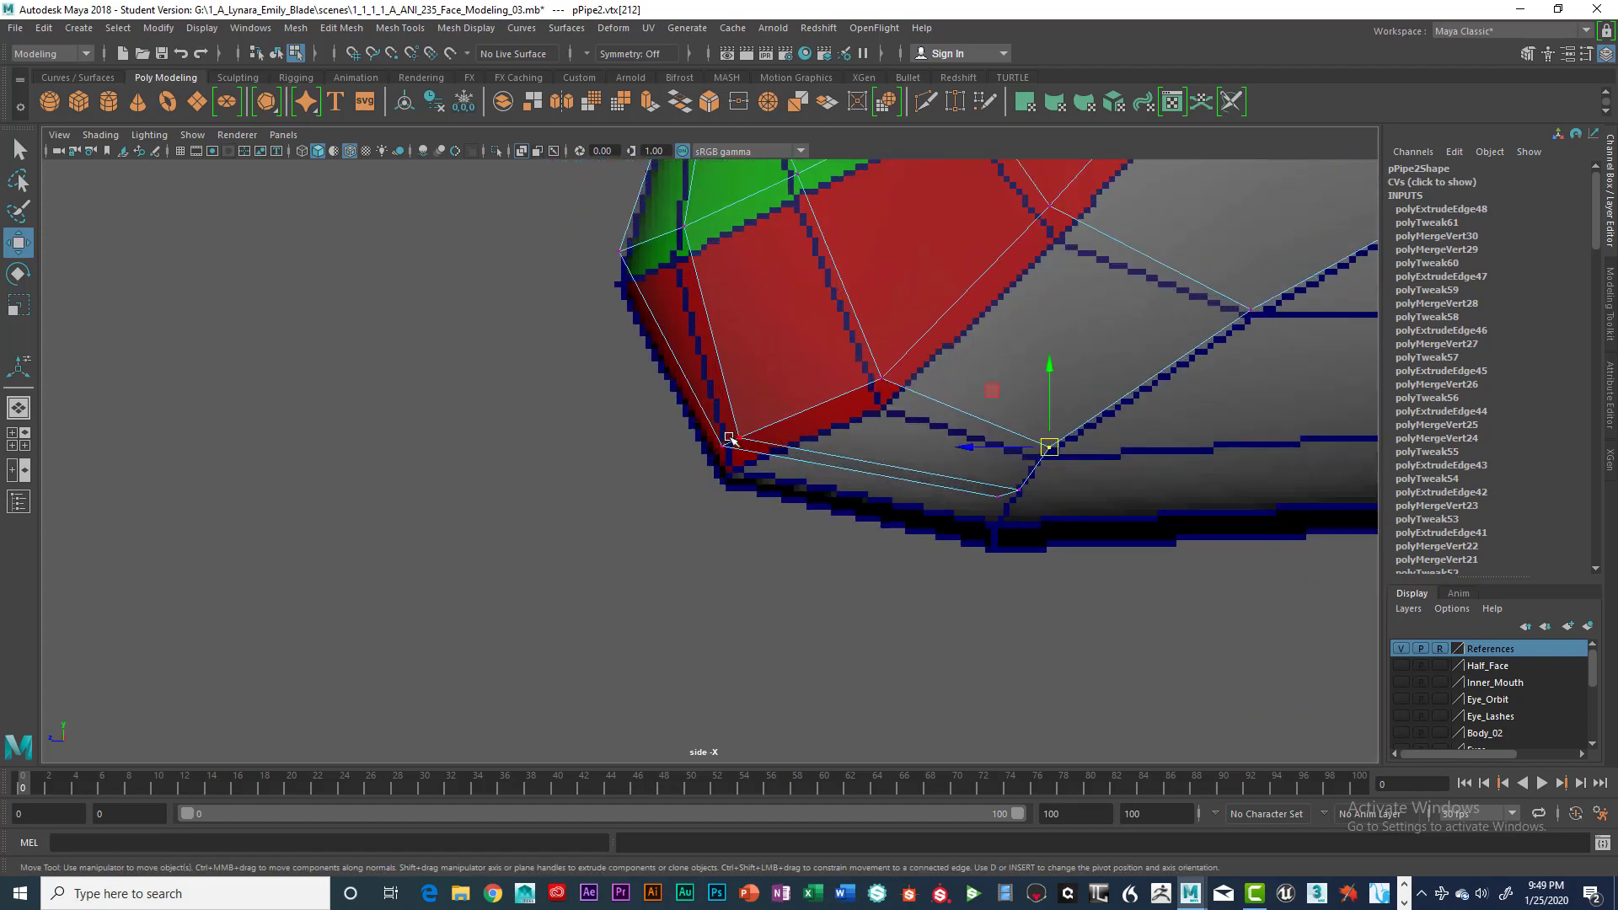
click(728, 440)
click(620, 252)
drag(621, 253, 617, 290)
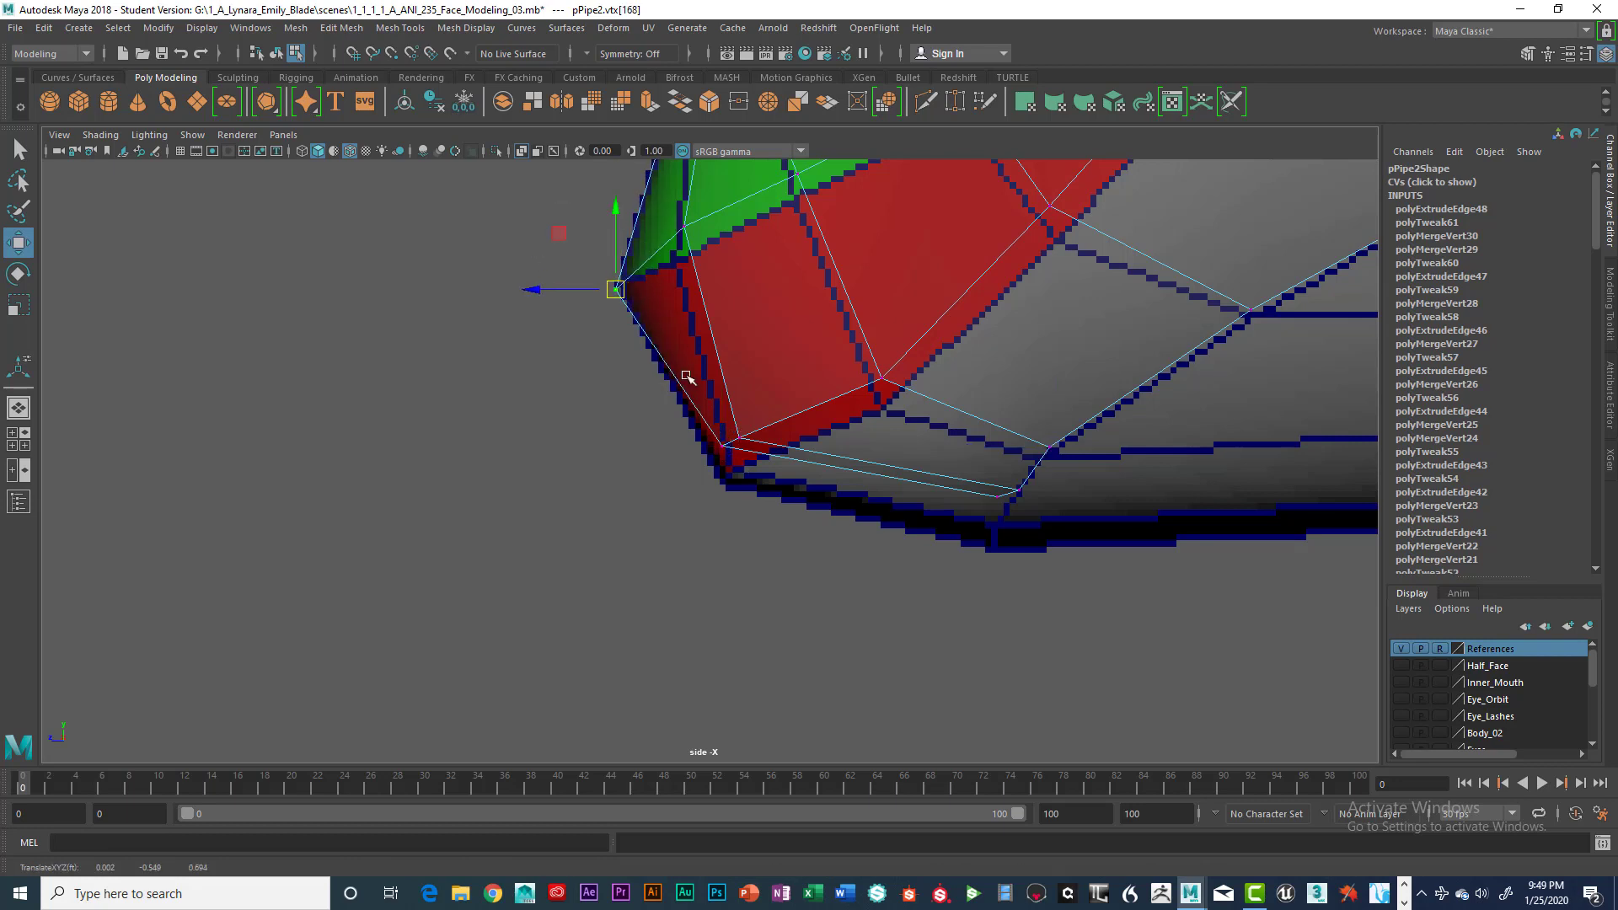
click(727, 453)
mouse_move(725, 450)
mouse_down()
mouse_move(722, 492)
mouse_move(746, 451)
mouse_up()
drag(741, 442, 741, 467)
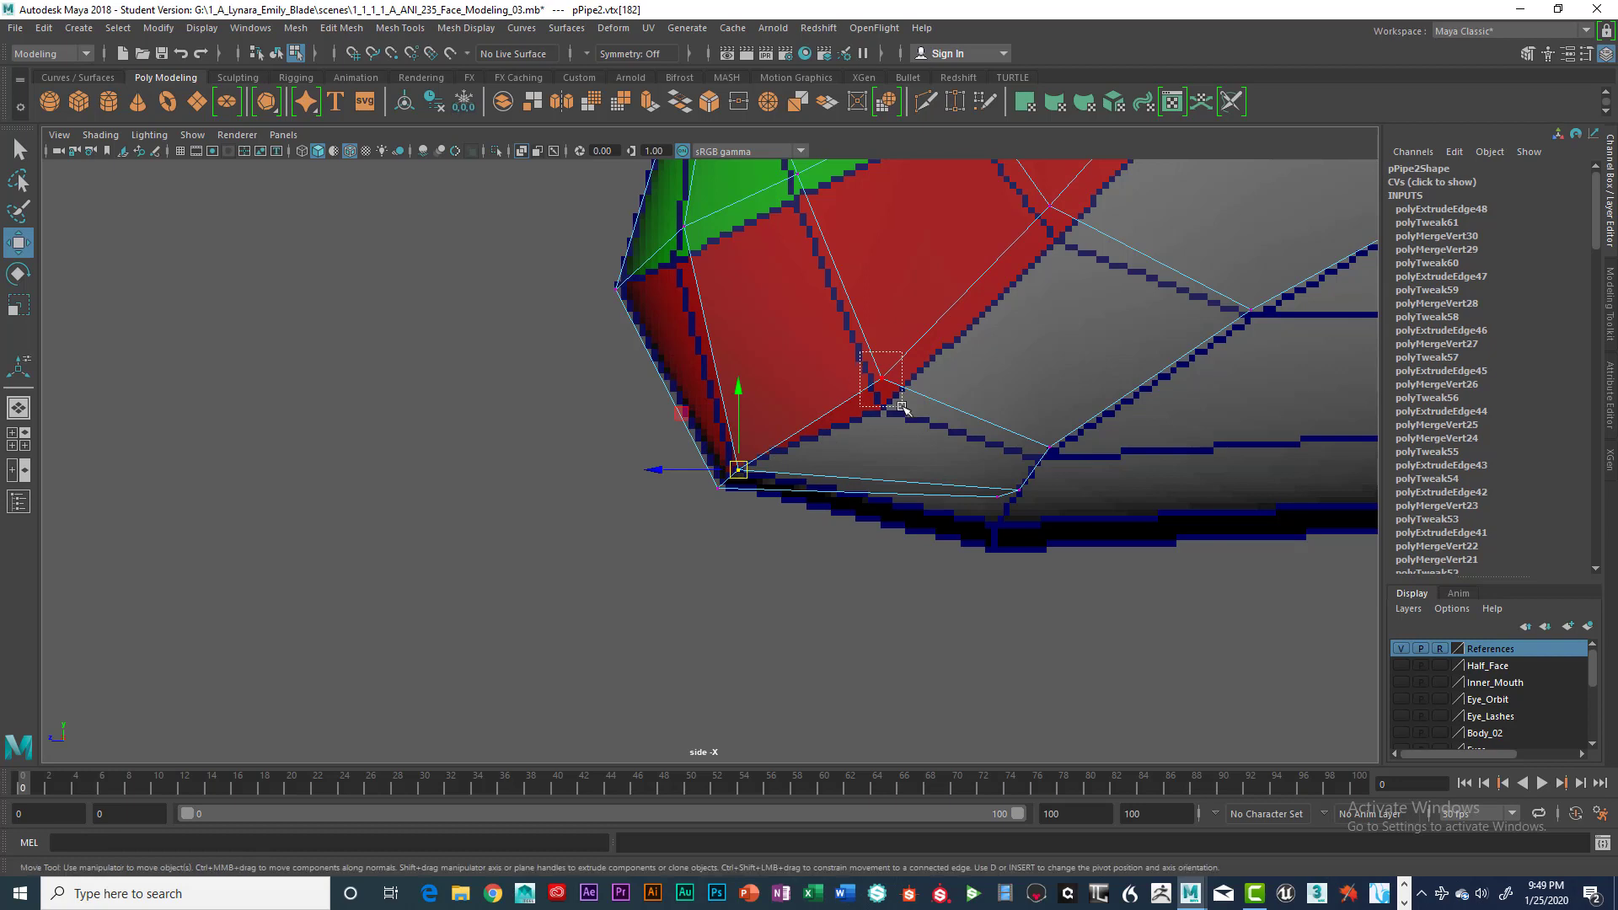
Step: Place the next two vertices along the red mouth loop's lower outer edge on the reference intersections in the side view
click(880, 381)
drag(880, 381, 876, 407)
alt+middle_drag(1031, 220, 979, 325)
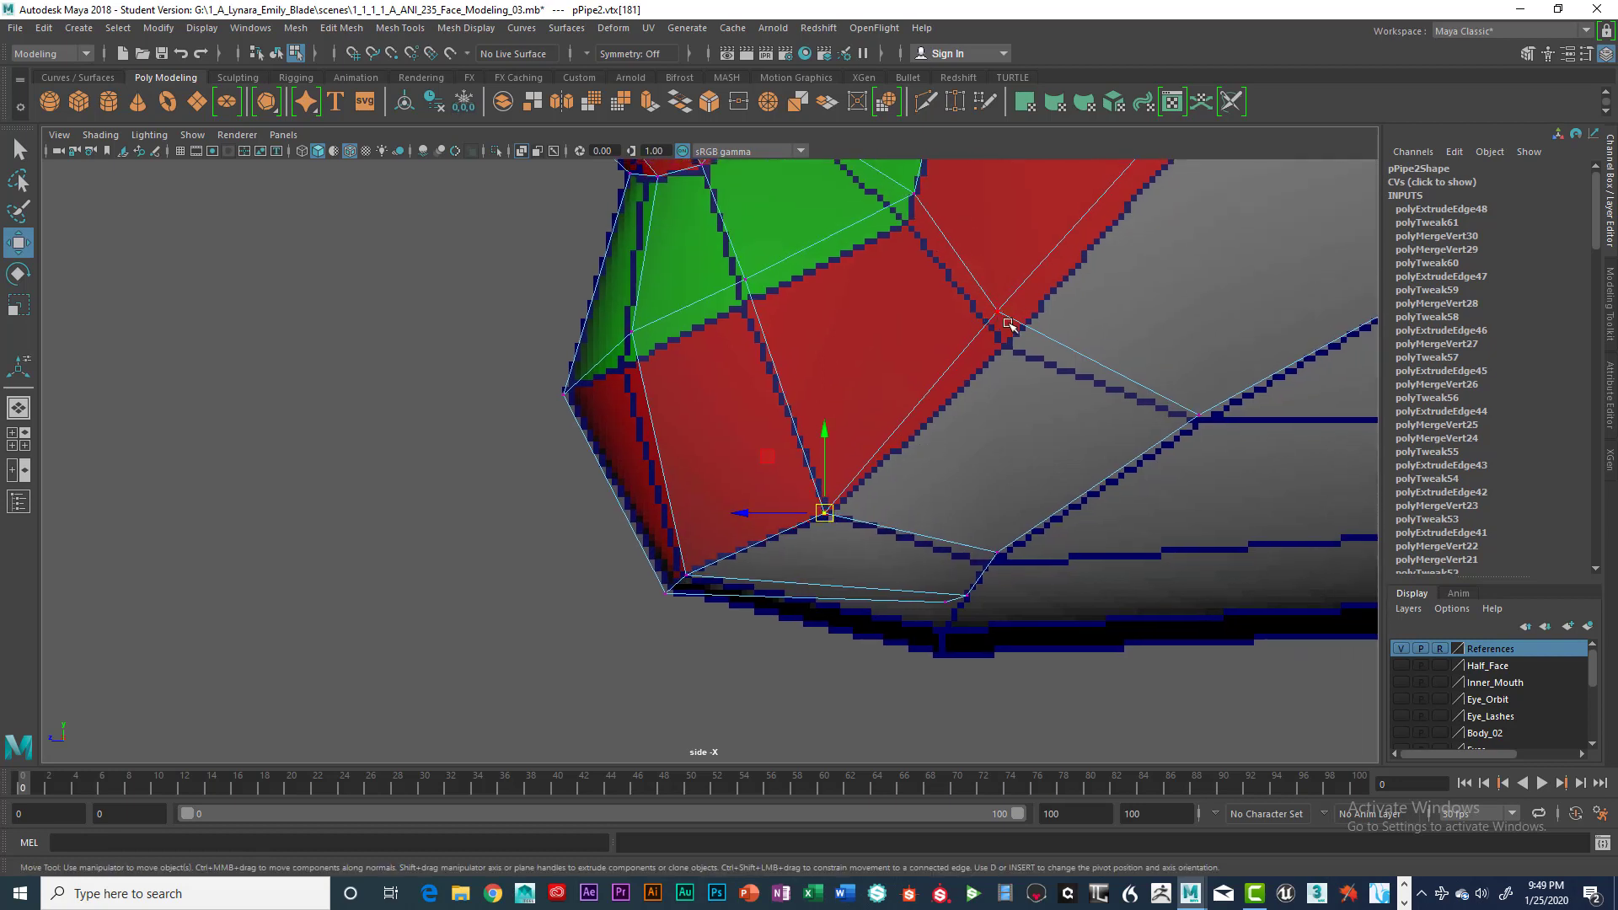
click(998, 313)
drag(999, 313, 1005, 352)
Step: In the side view, place the outer row's first three vertices from the centreline on the reference's intersections beneath the chin
alt+middle_drag(947, 592, 954, 519)
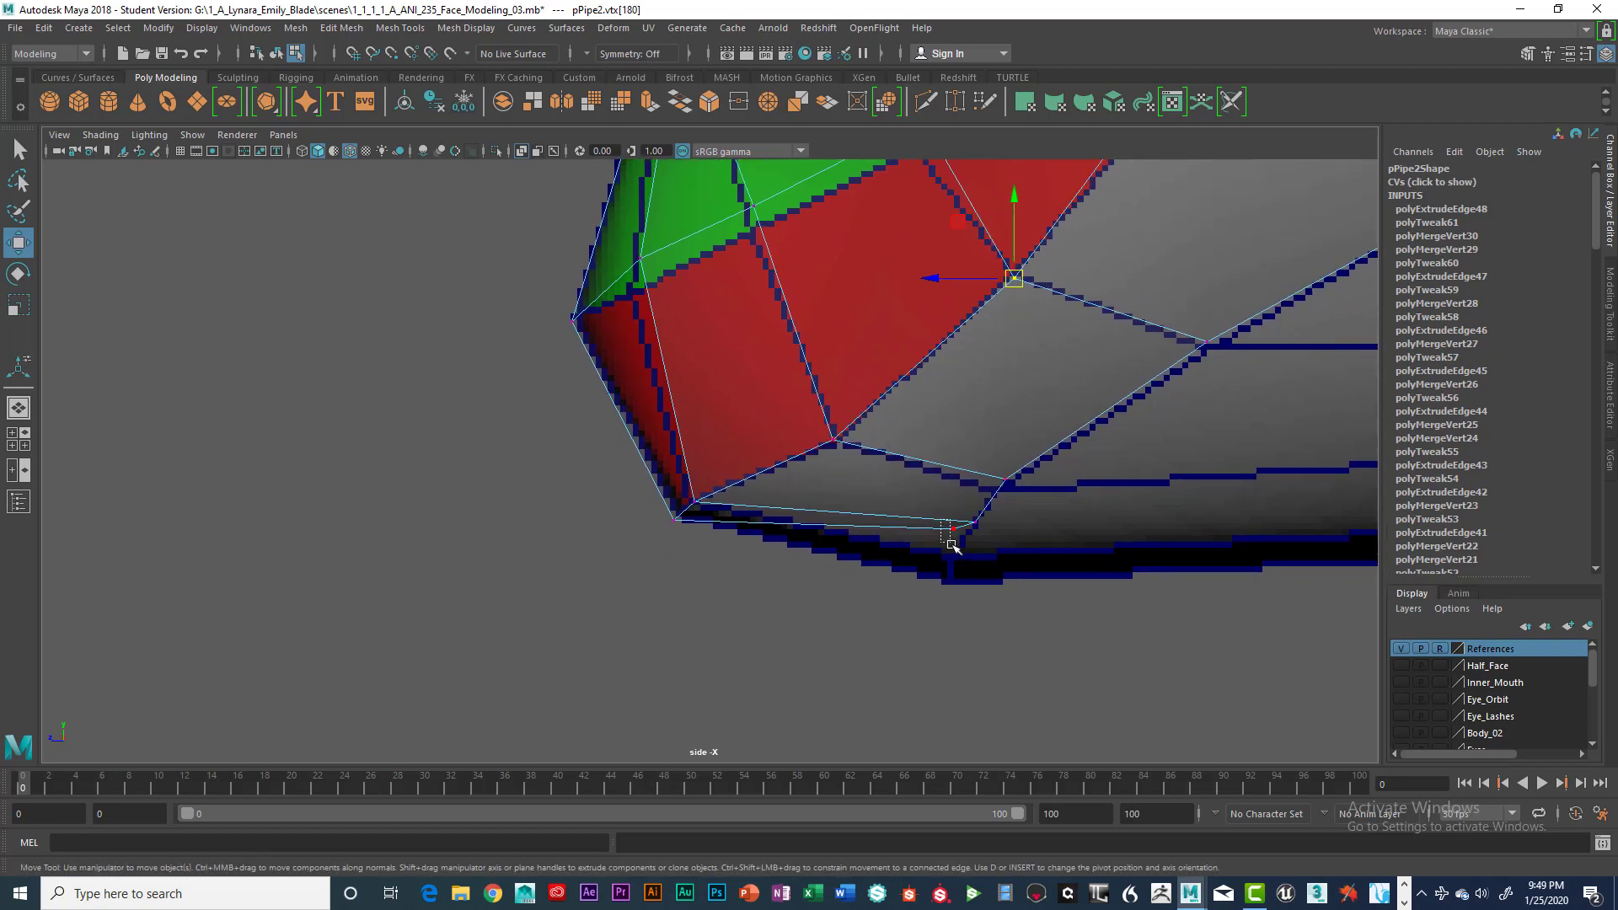
drag(950, 546, 946, 592)
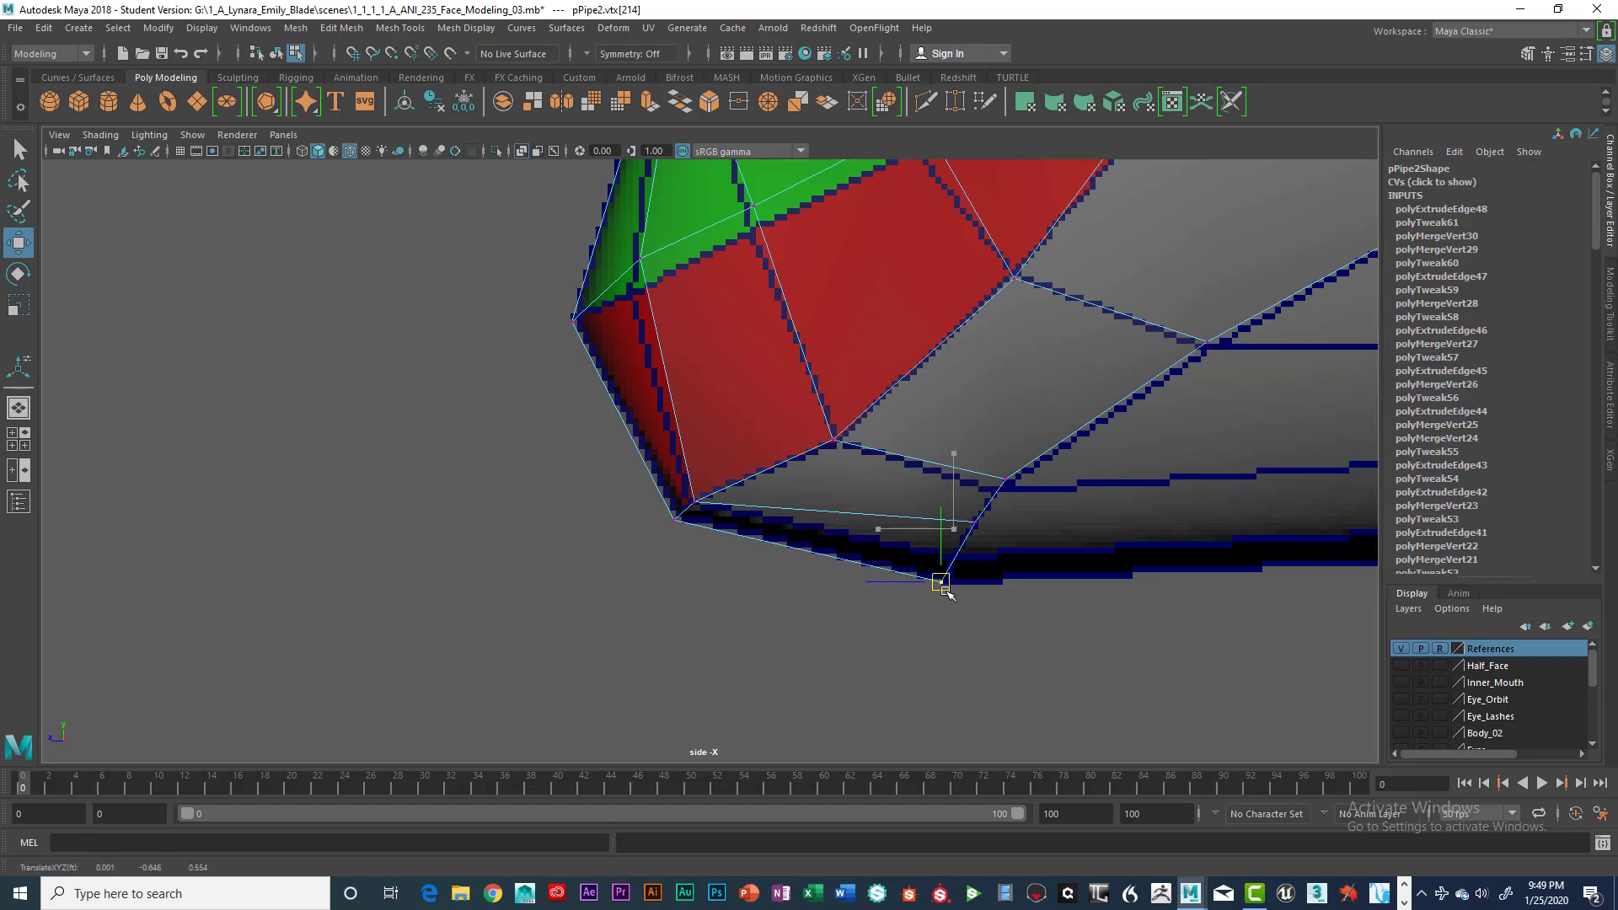
click(975, 523)
drag(974, 524, 958, 560)
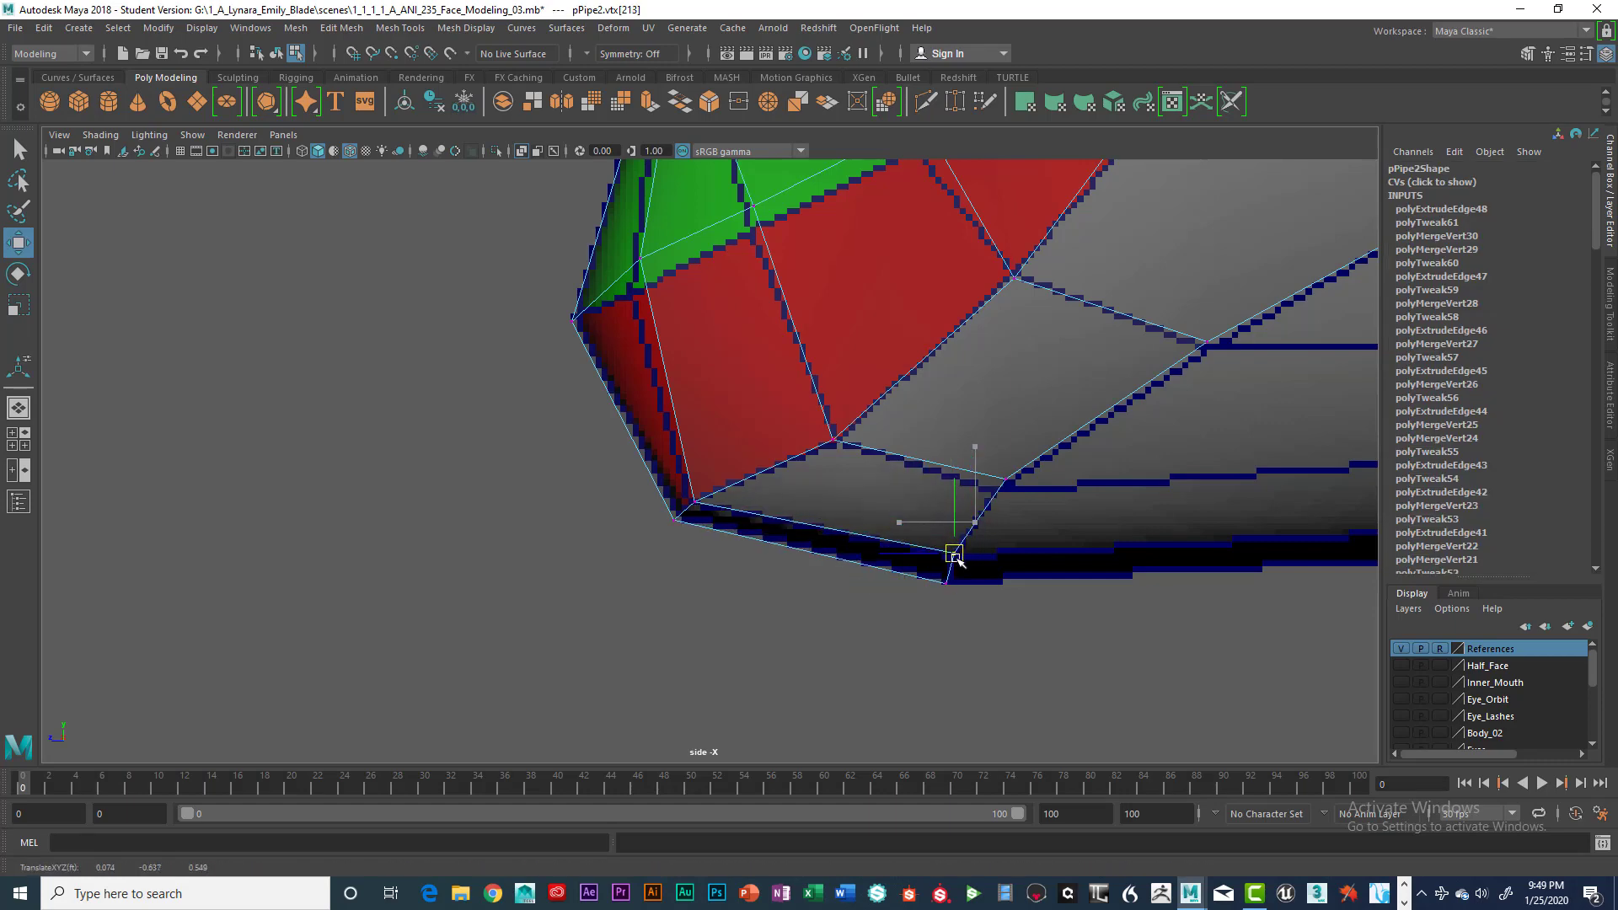
click(1008, 479)
scroll(1078, 404, down, 3)
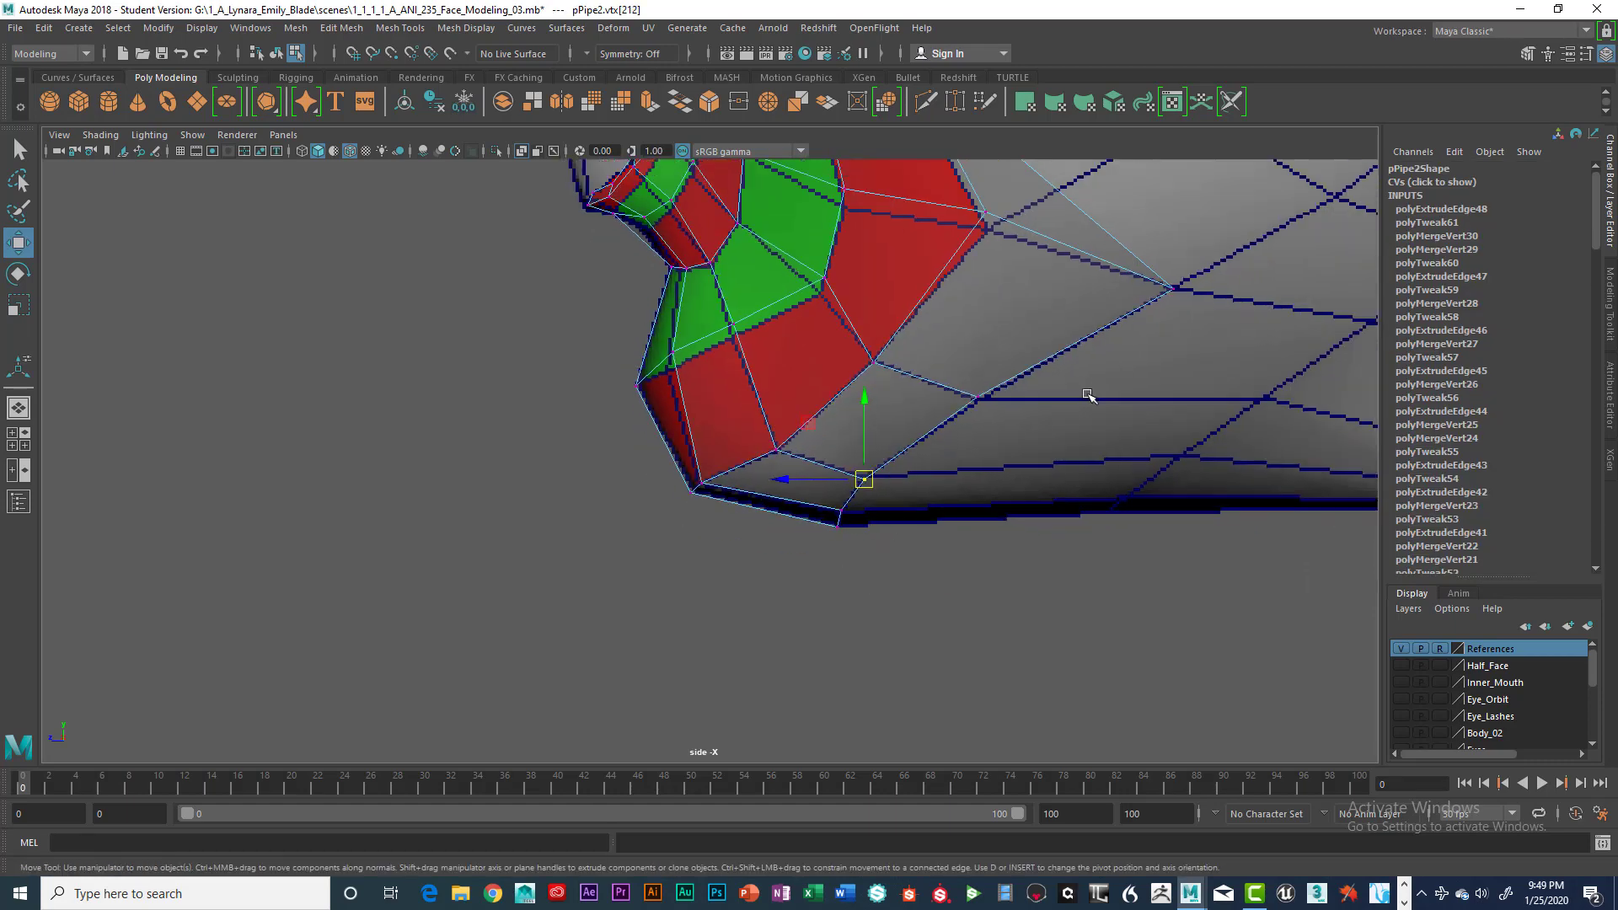
scroll(1087, 394, down, 2)
scroll(1017, 389, up, 5)
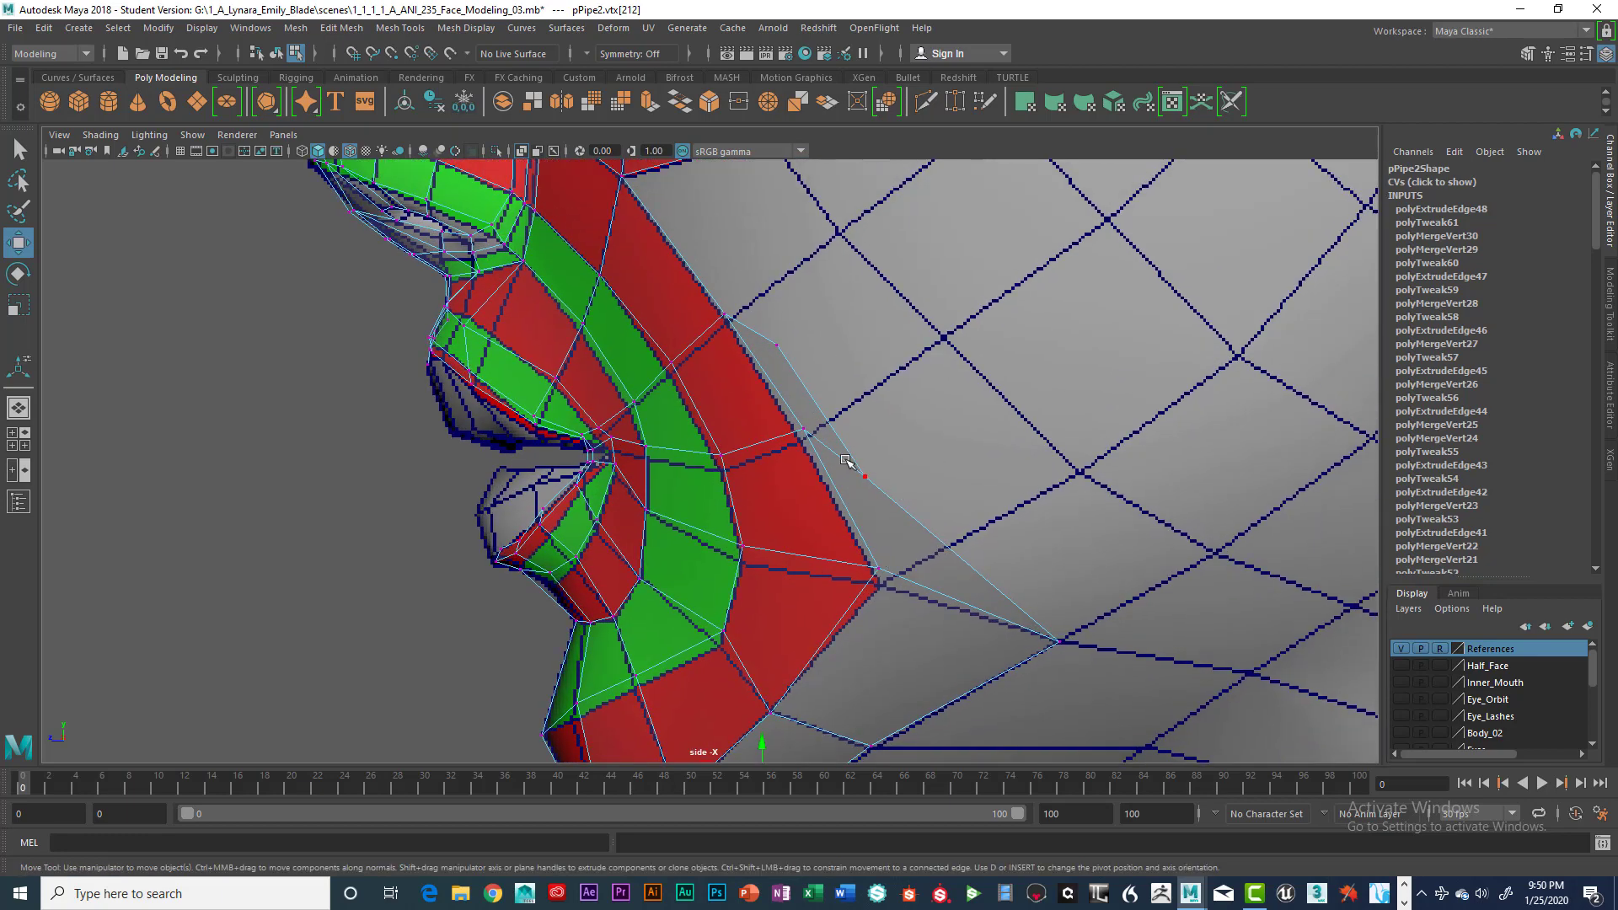
Step: In the side view, fit the red mouth loop's three outer cheek vertices and the outer row's two neighbouring vertices to the reference intersections
click(878, 581)
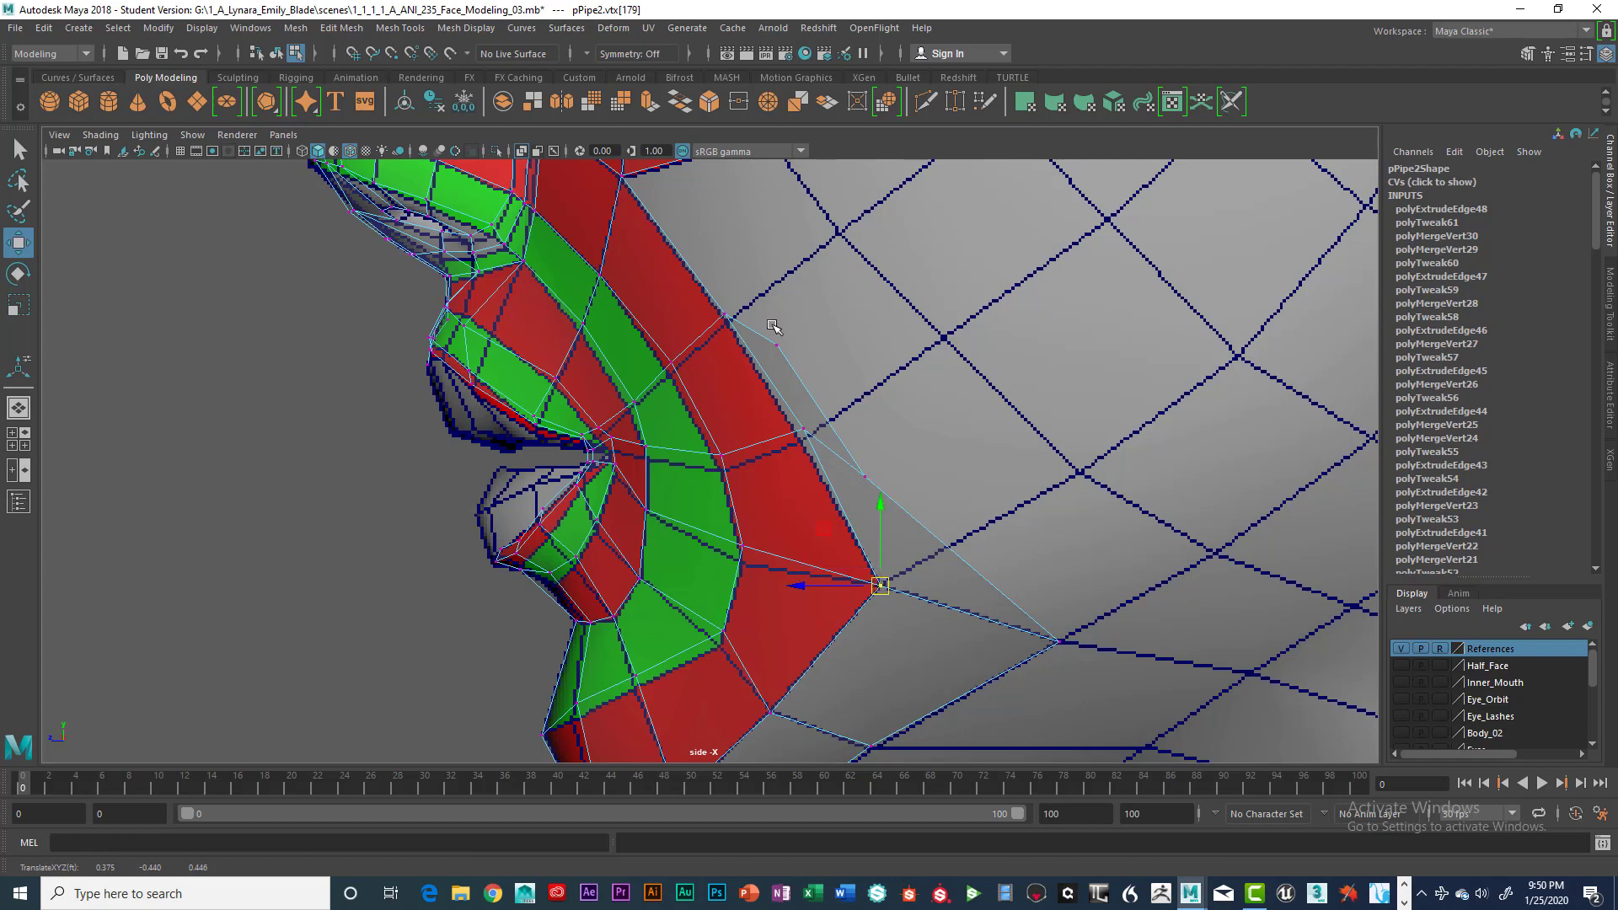
alt+middle_drag(773, 326, 865, 490)
click(843, 505)
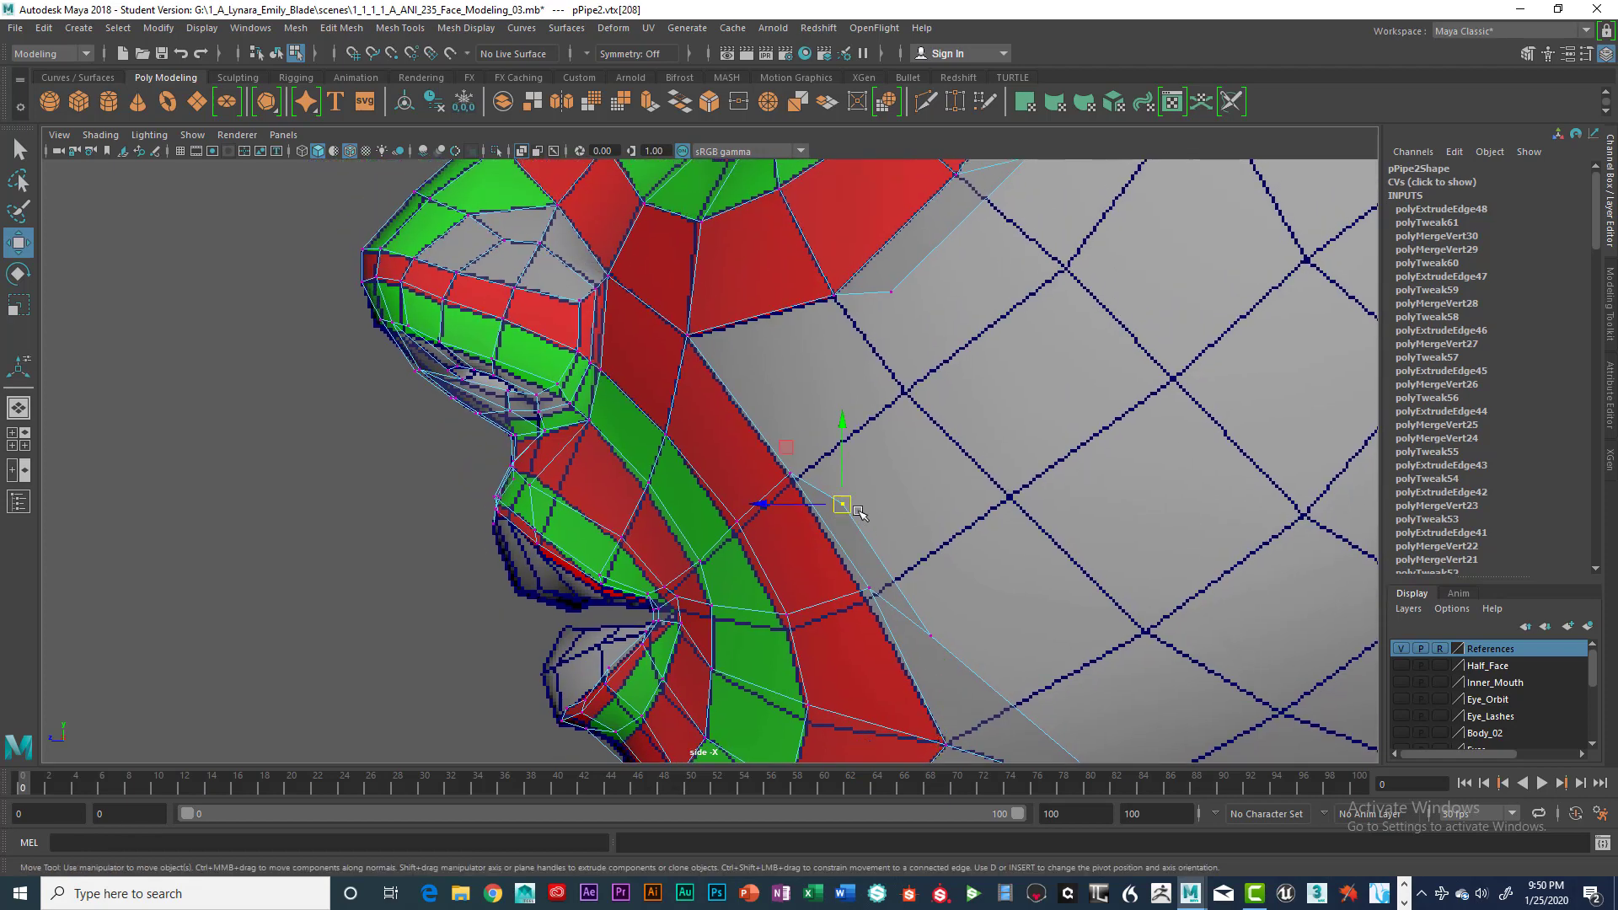
drag(843, 505, 907, 390)
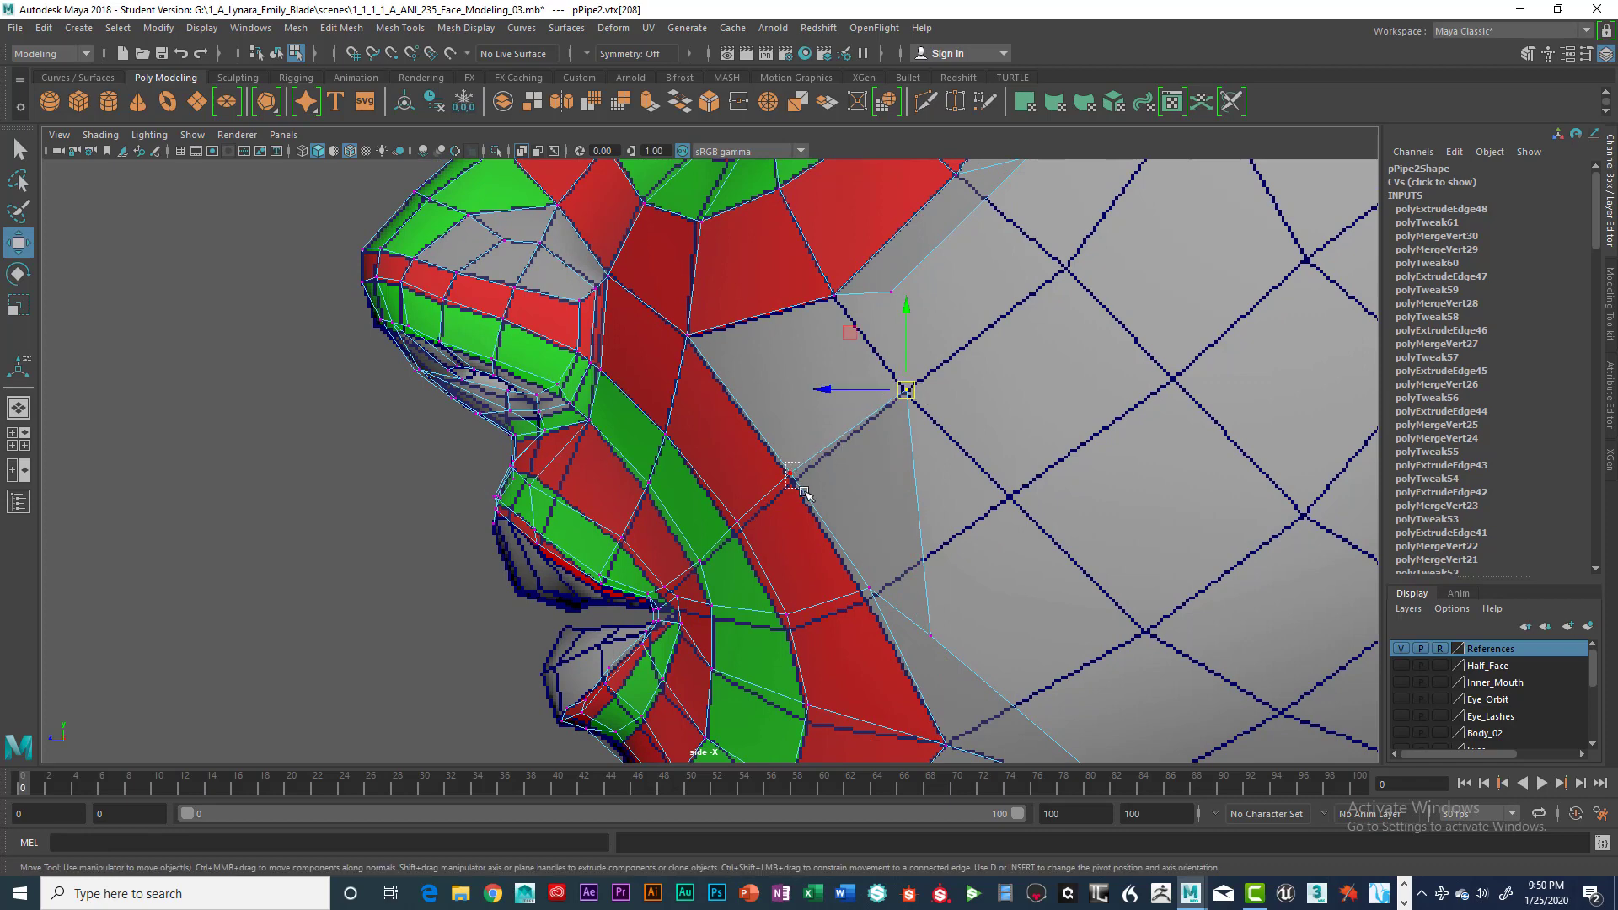
click(796, 487)
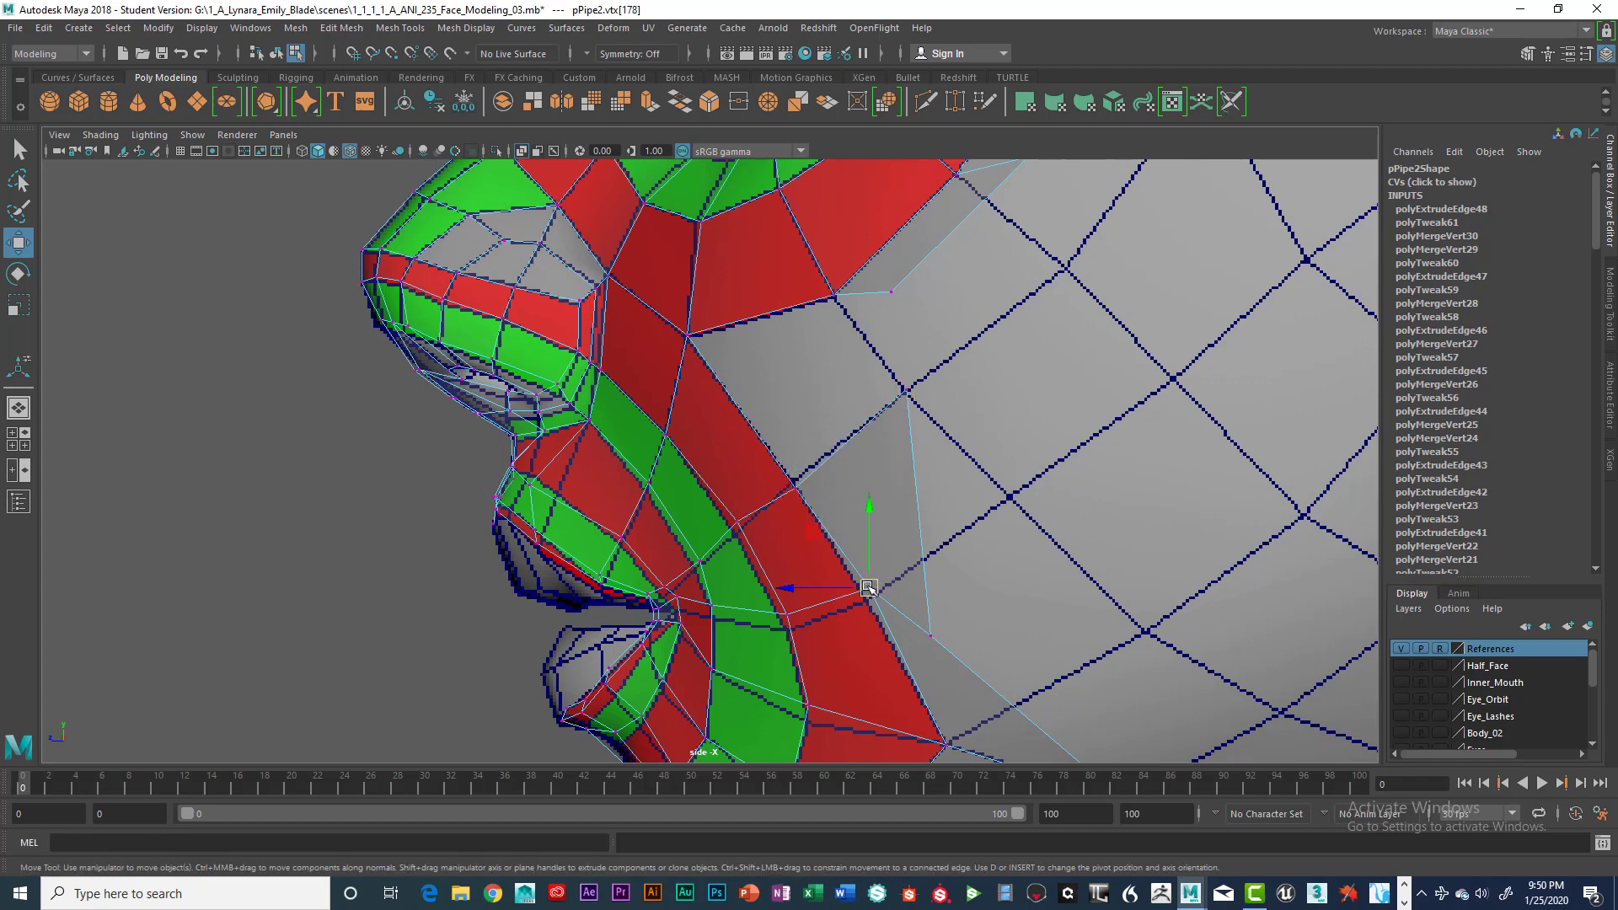
click(874, 587)
drag(881, 590, 1007, 518)
alt+middle_drag(1025, 564, 994, 422)
scroll(991, 451, down, 2)
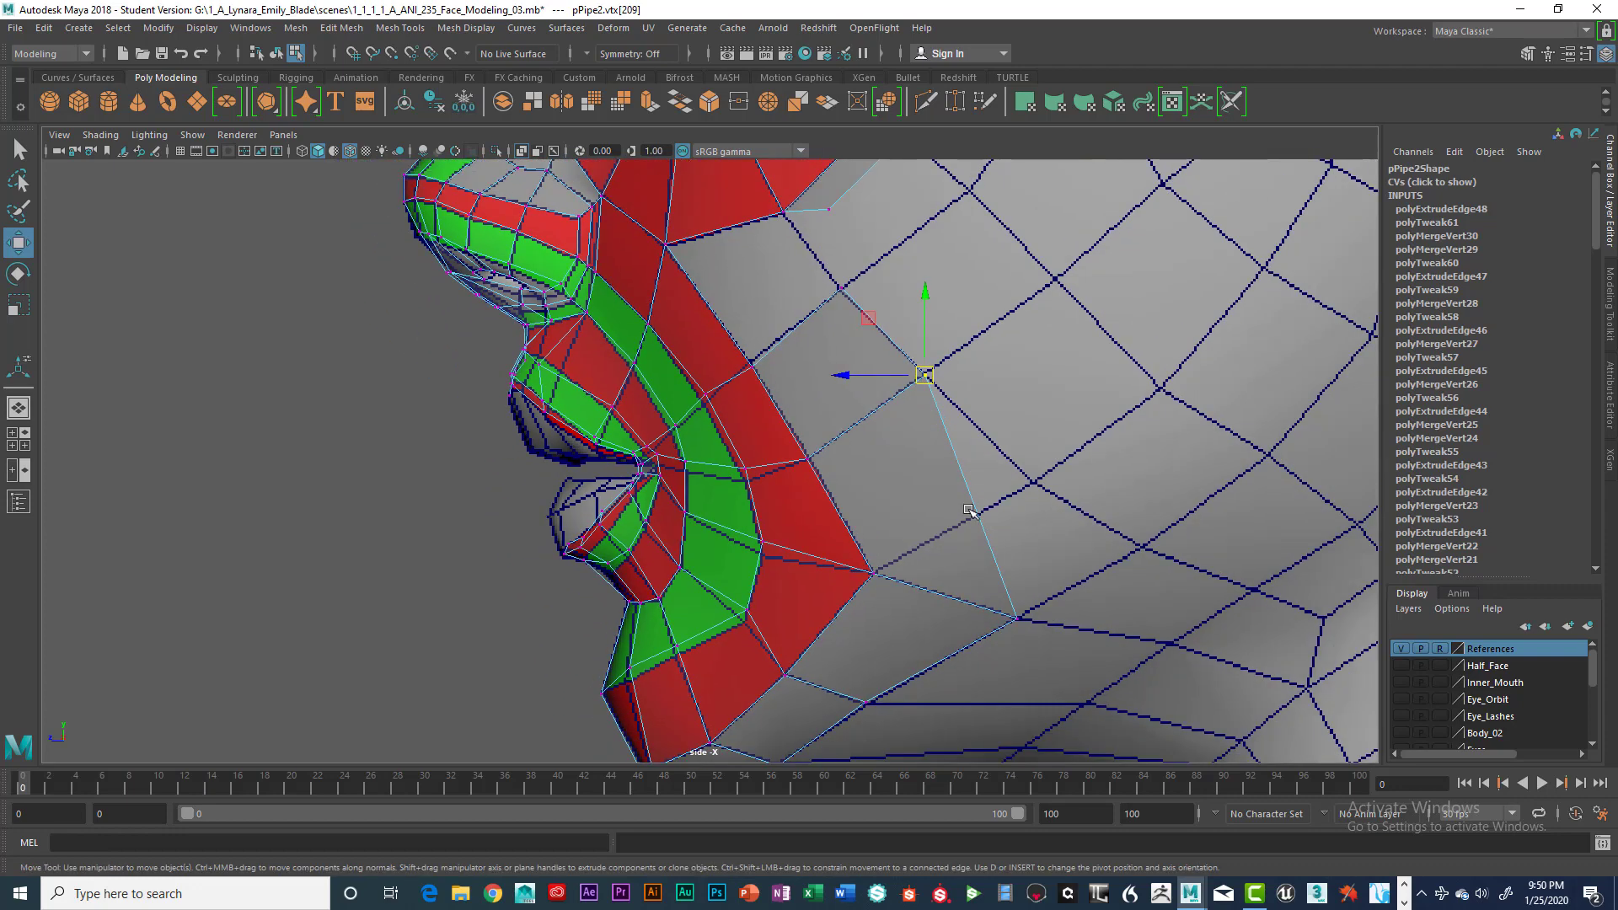
Step: Delete the outer-row face that adjoins the red mouth loop just above its jaw-side corner
alt+middle_drag(963, 509, 1008, 486)
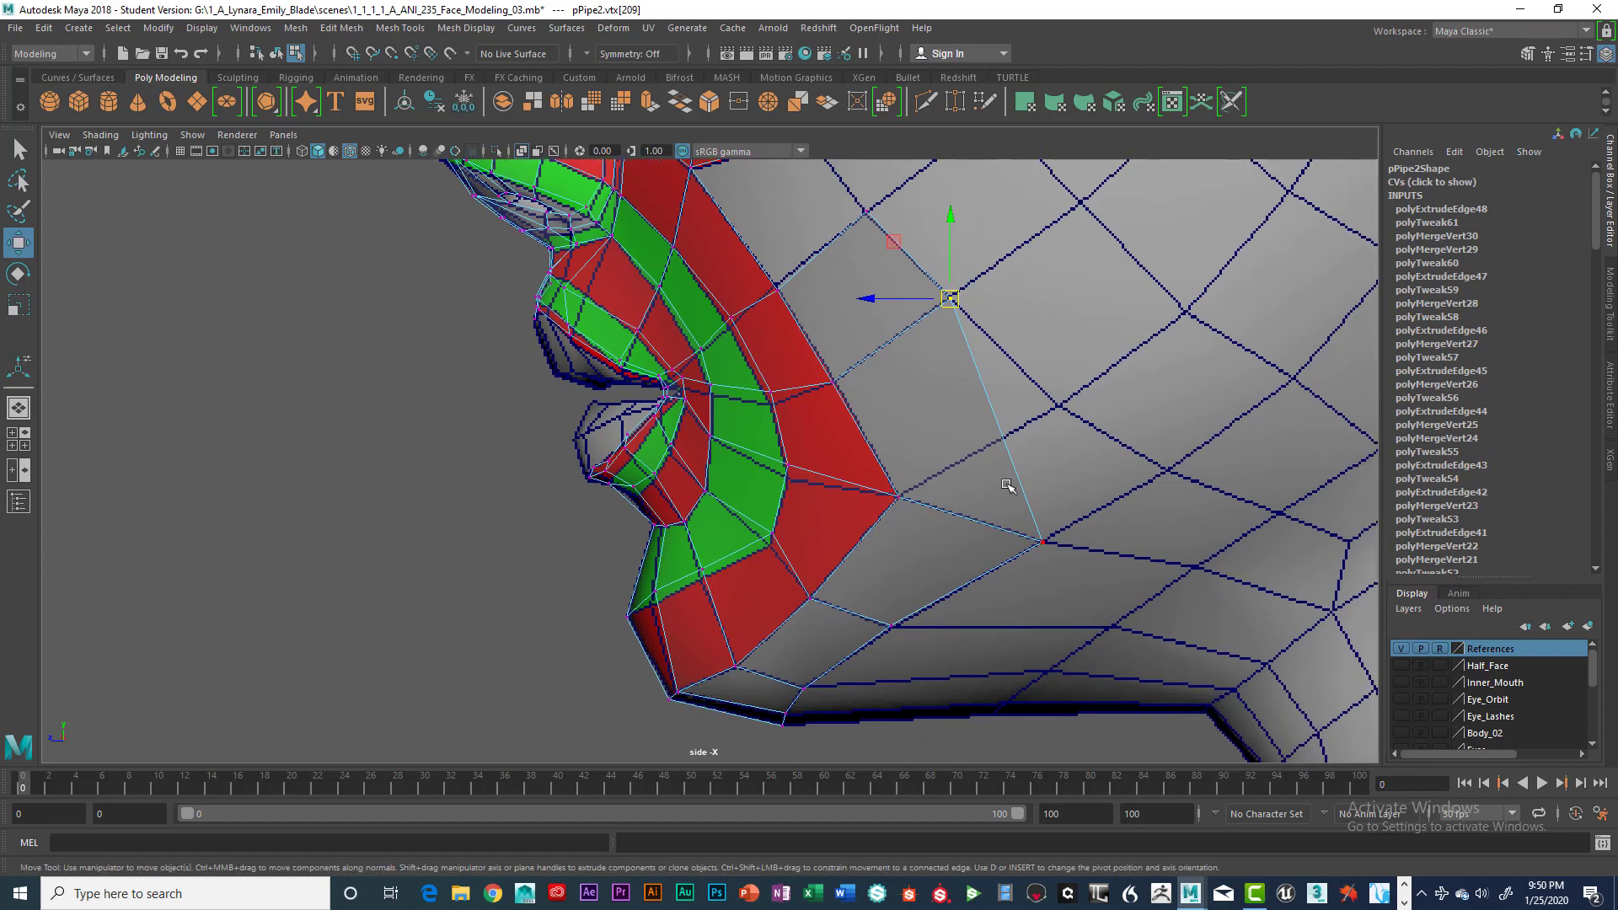
mouse_move(969, 462)
right_down()
mouse_move(969, 381)
mouse_move(969, 441)
right_up()
click(967, 440)
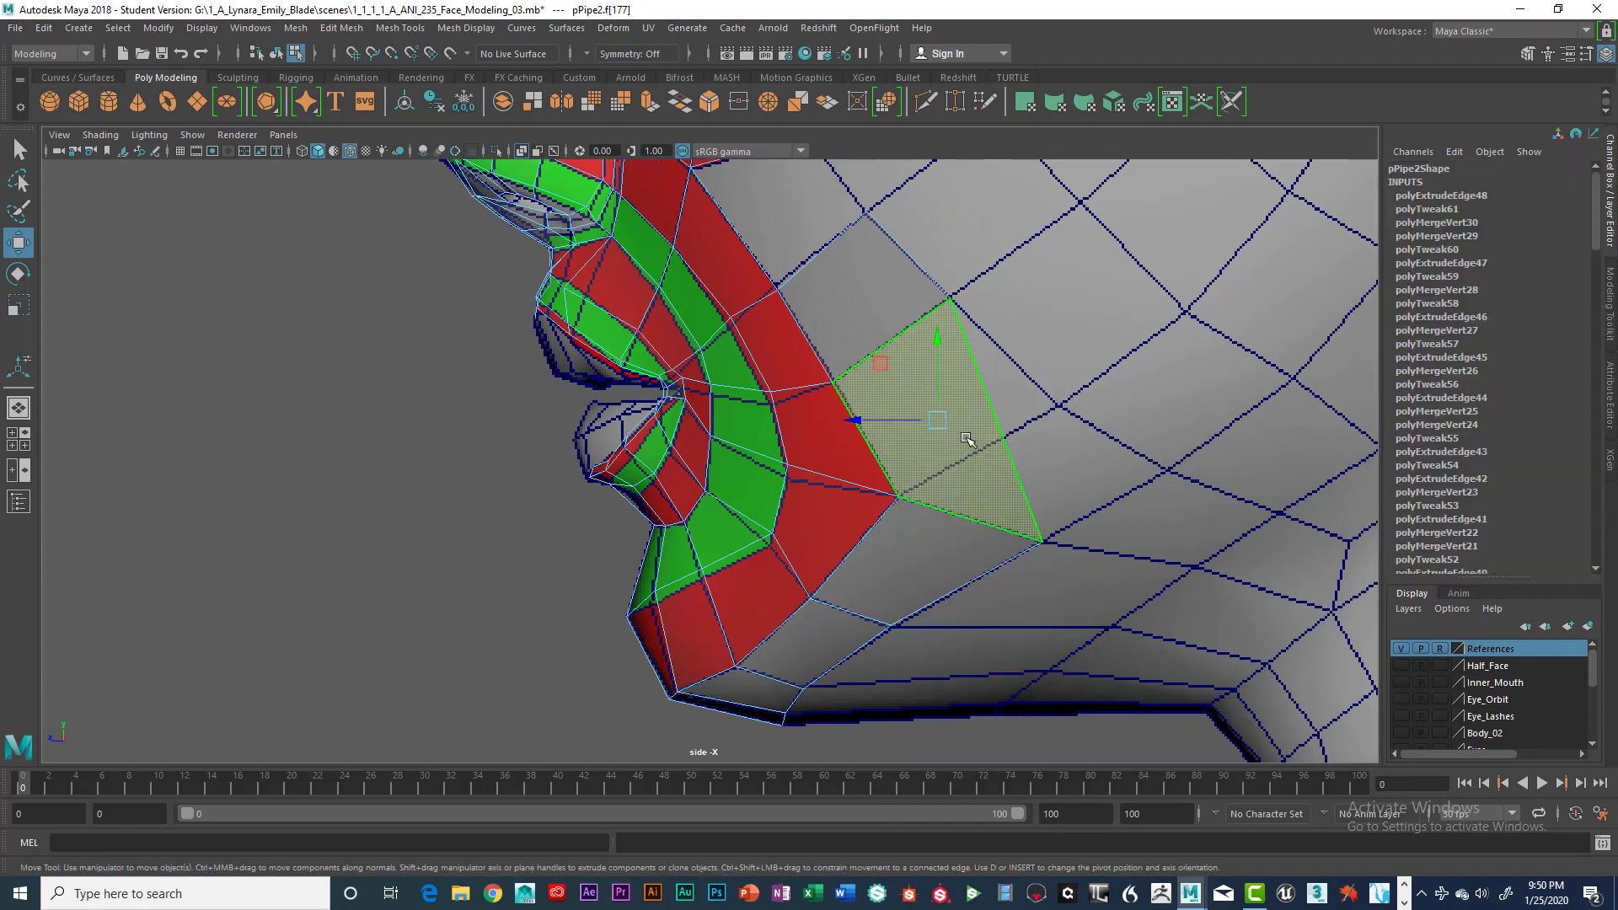
key(Delete)
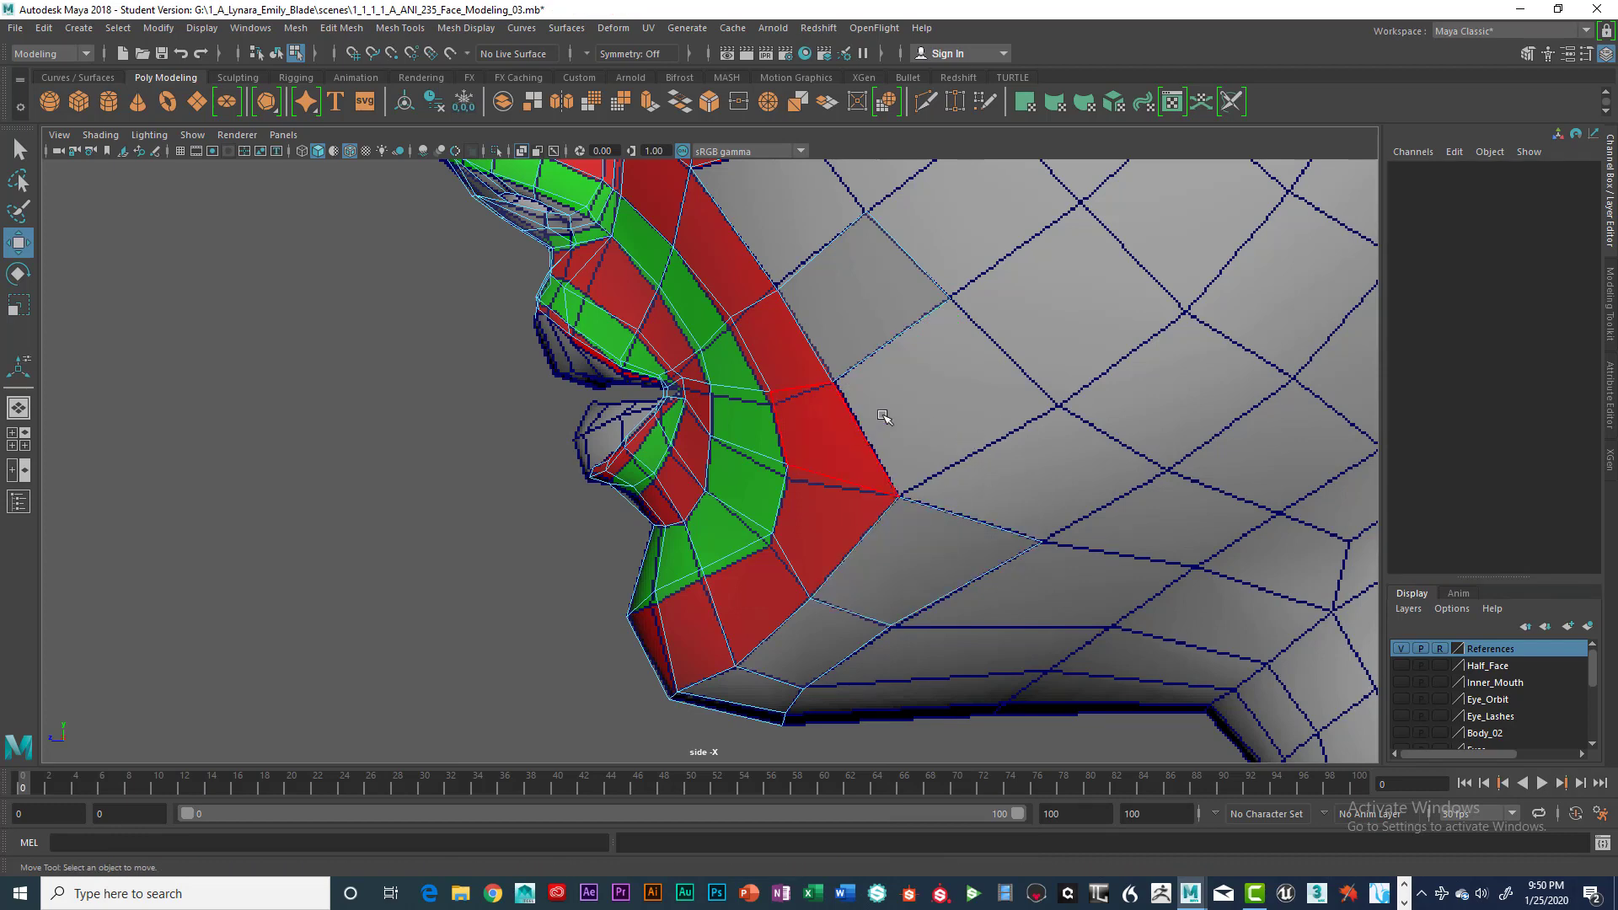
Step: Extrude the red mouth loop's border edge just above its jaw-side corner and move it out across the cheek
alt+middle_drag(896, 370, 947, 402)
right_click(911, 458)
right_drag(911, 459, 911, 361)
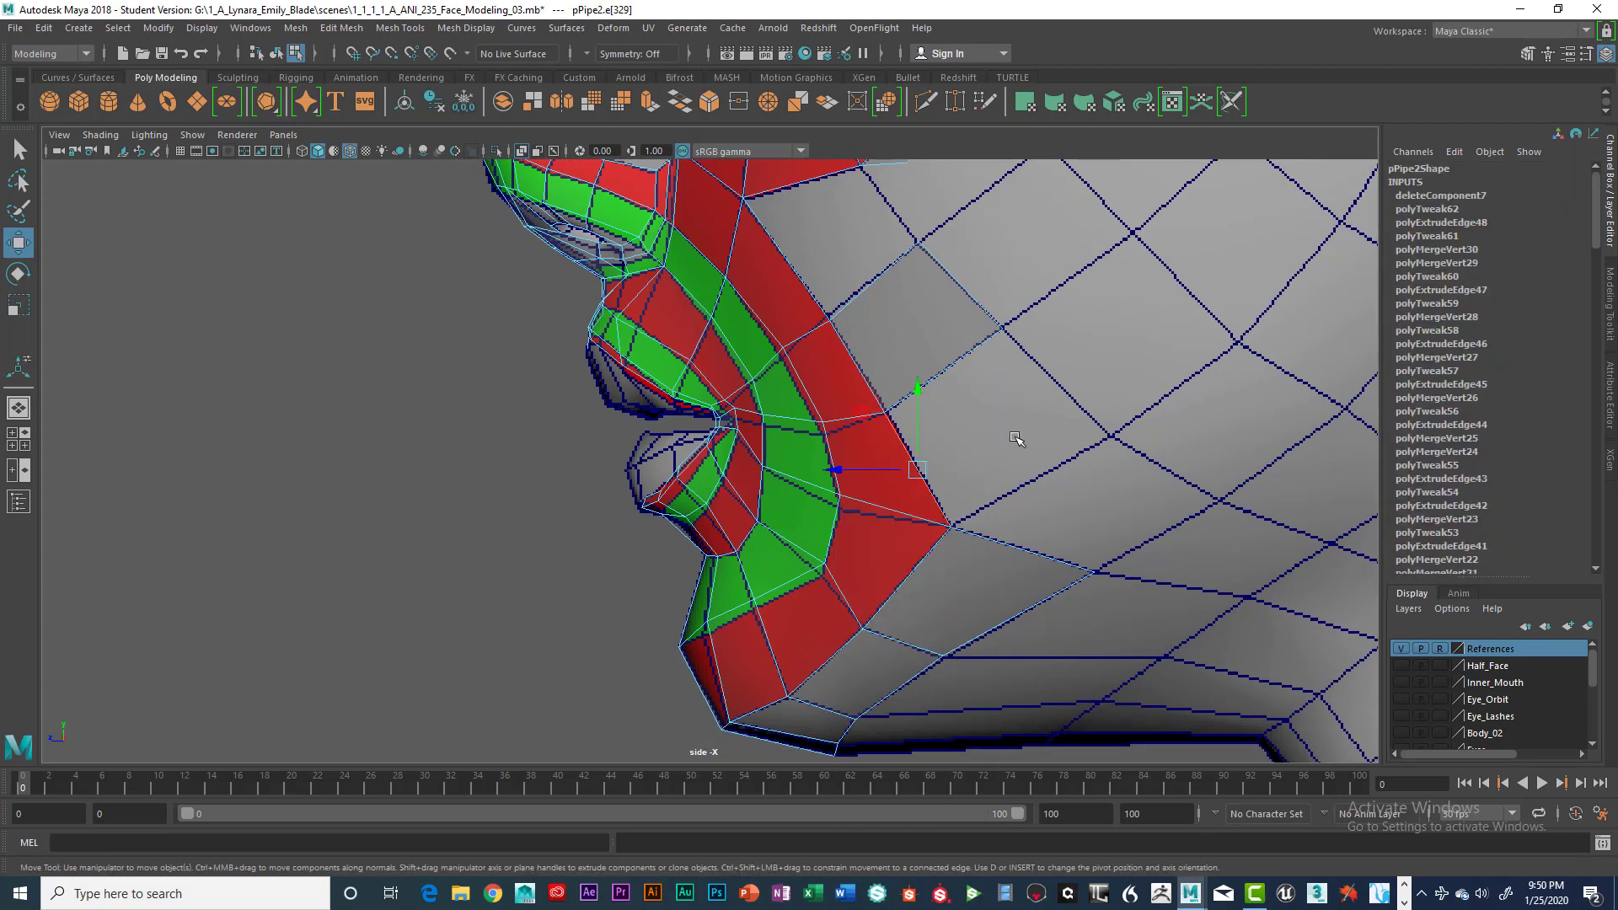
key(ctrl+e)
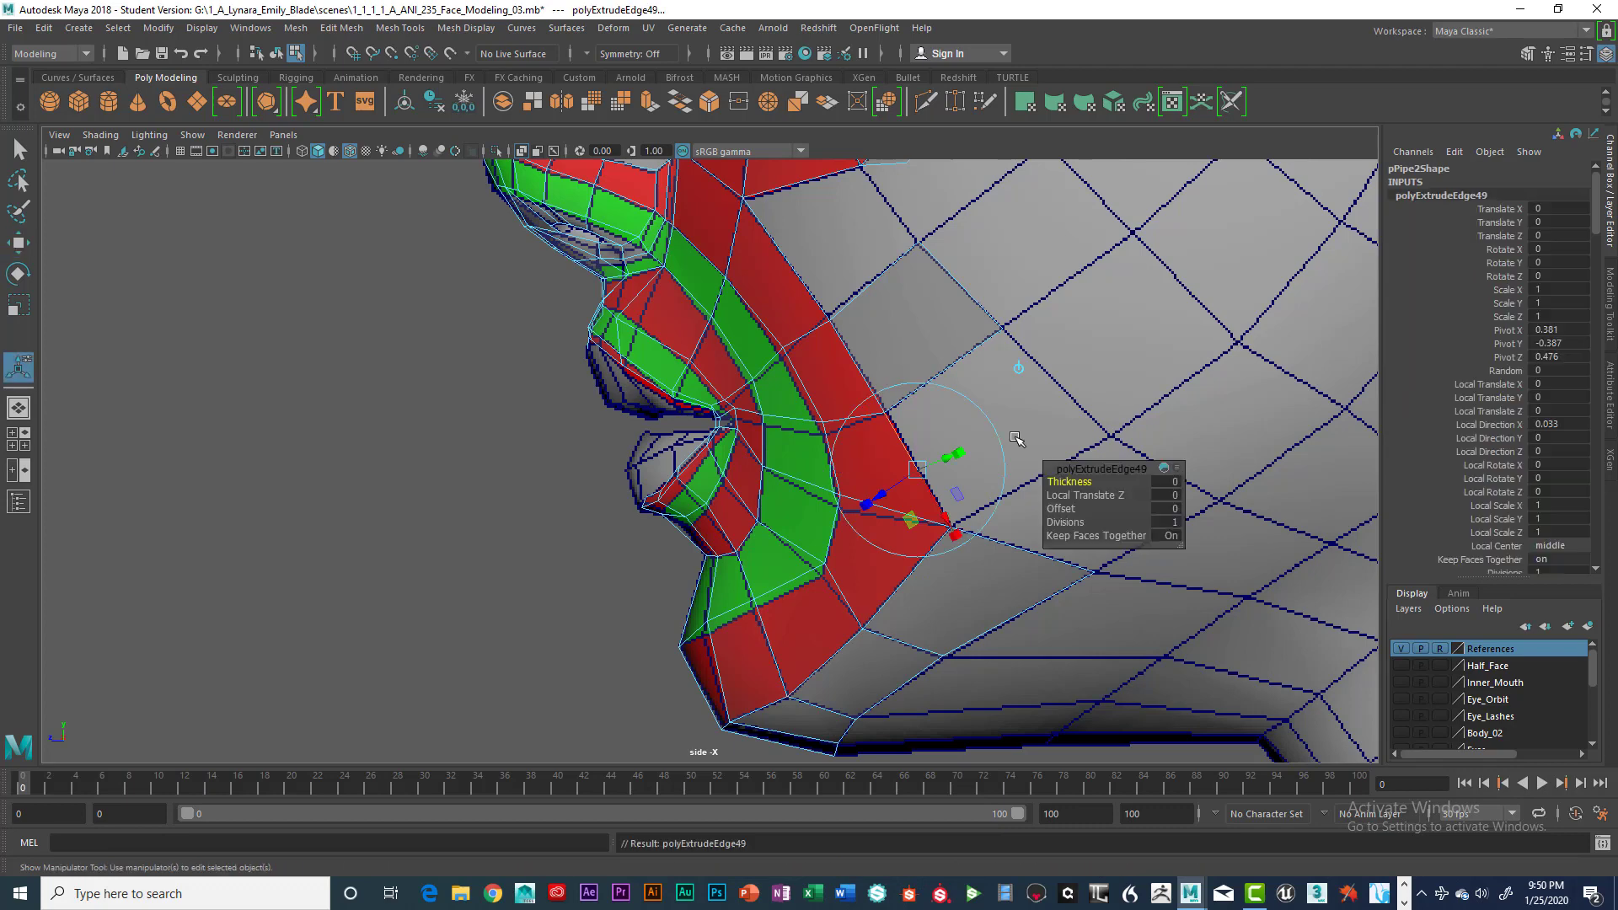
key(w)
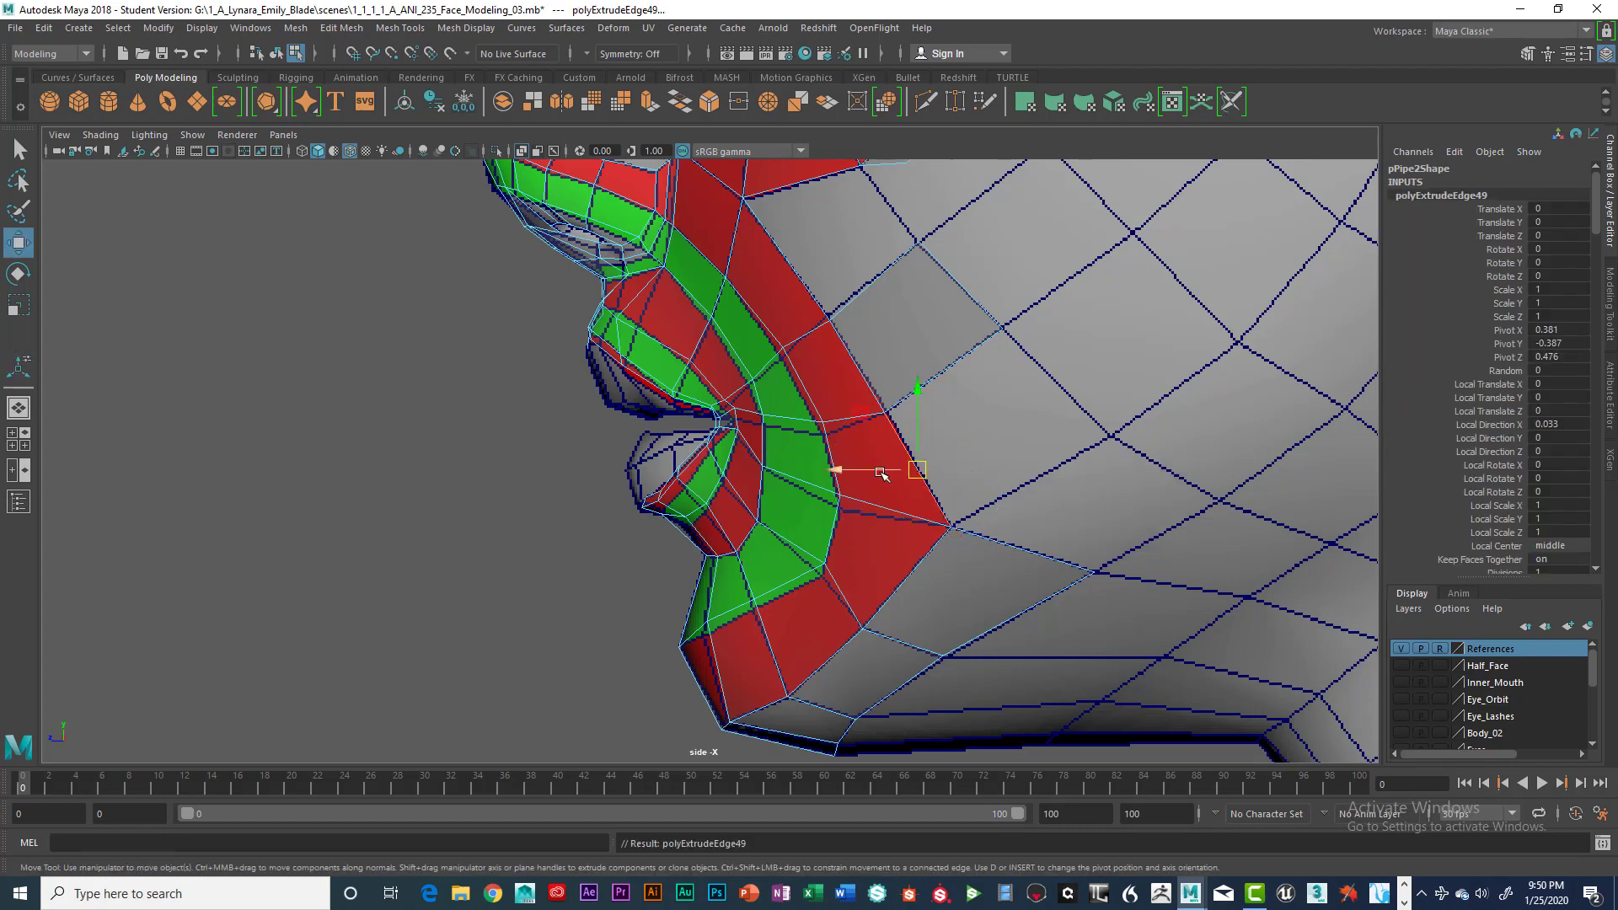
drag(918, 470, 1058, 398)
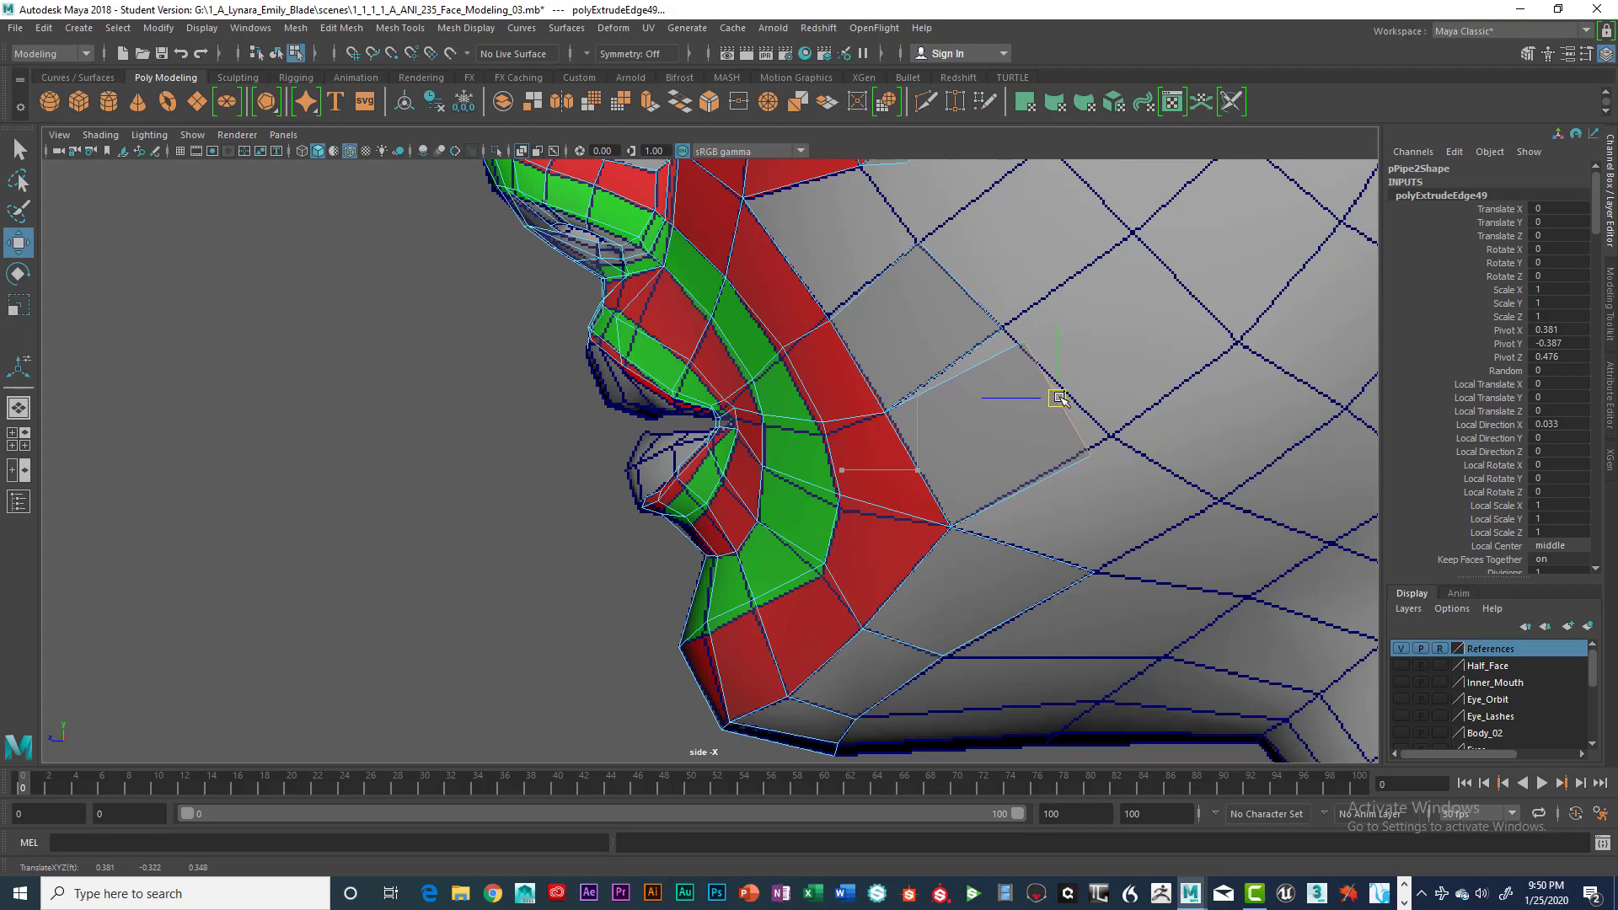
scroll(1006, 417, up, 2)
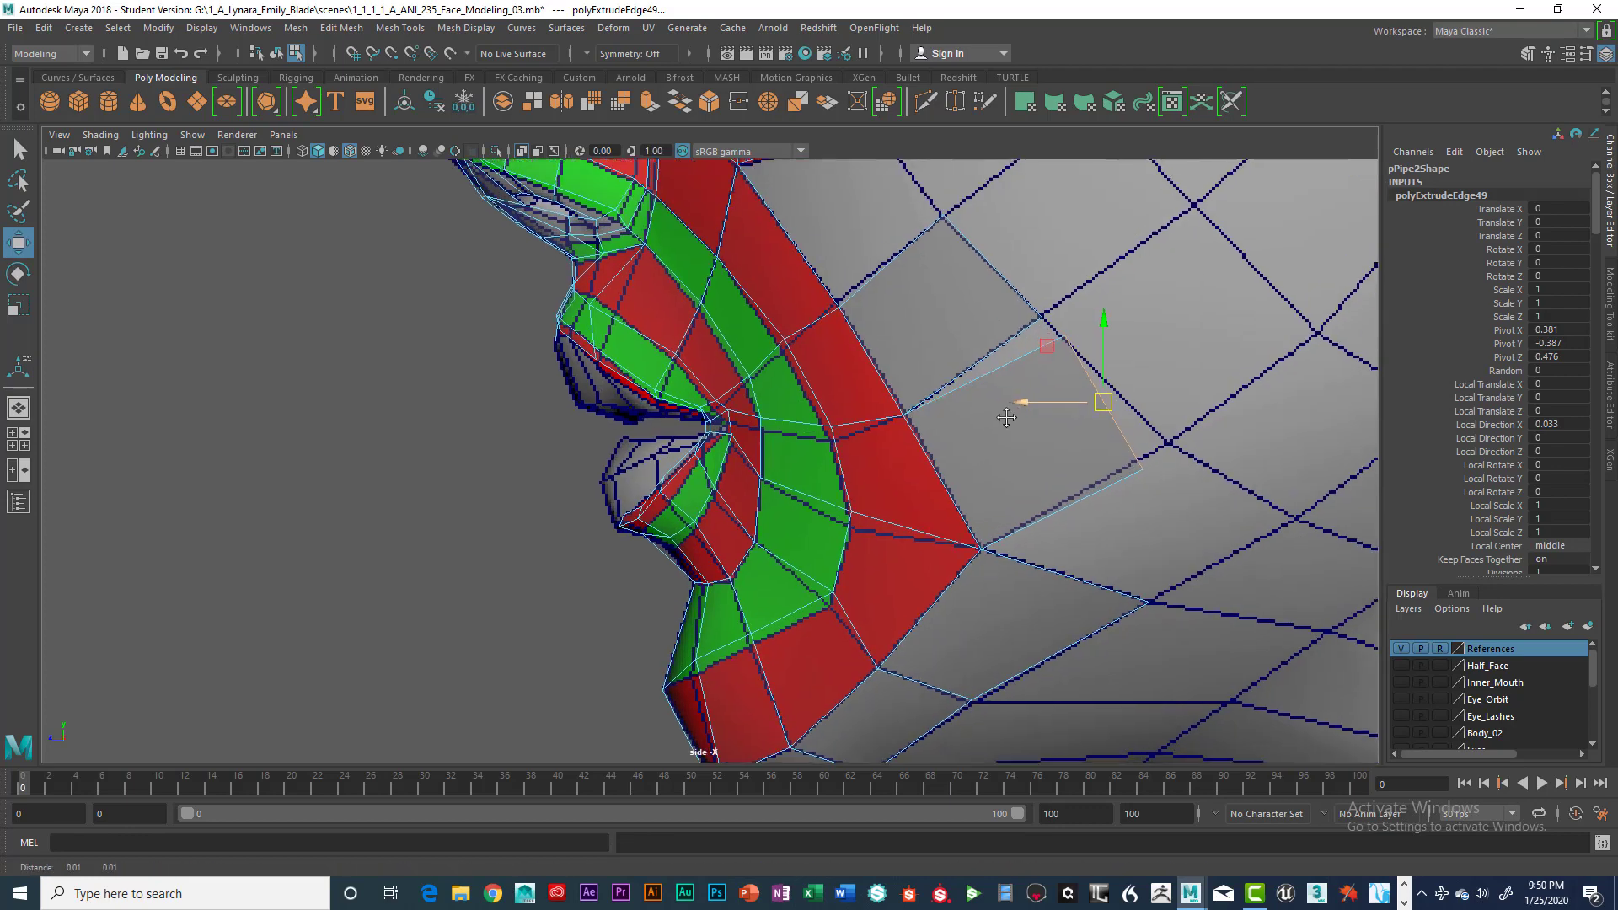
Step: Snap the extruded face's upper outer vertex to the adjacent outer-row vertex and merge the two to their center
alt+middle_drag(1006, 417, 934, 485)
right_drag(952, 408, 876, 413)
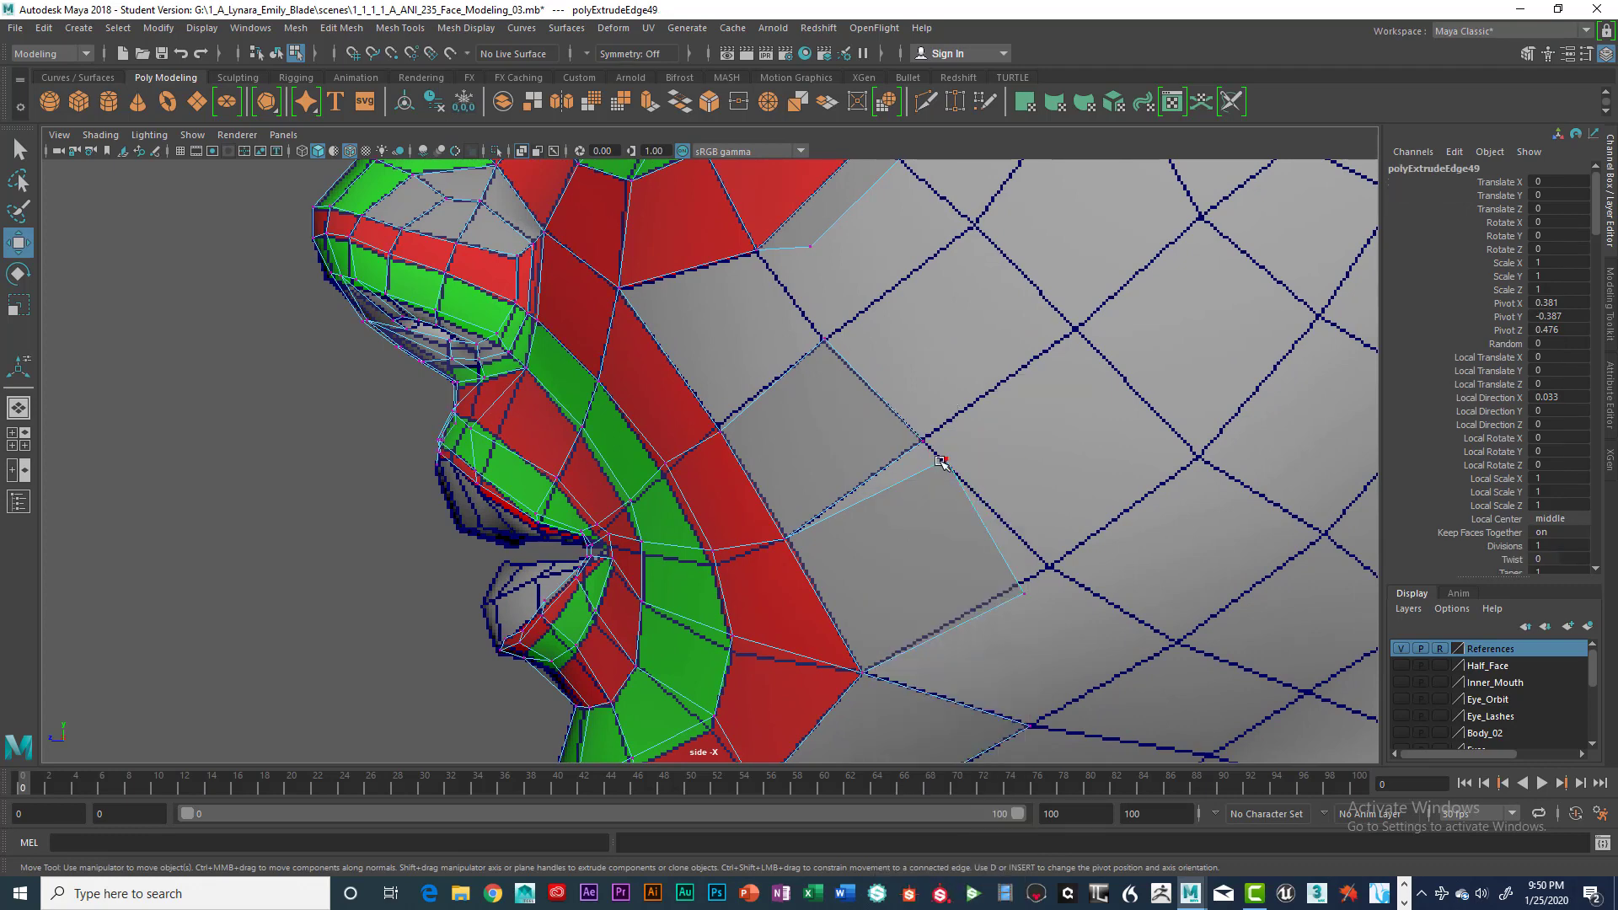
click(968, 482)
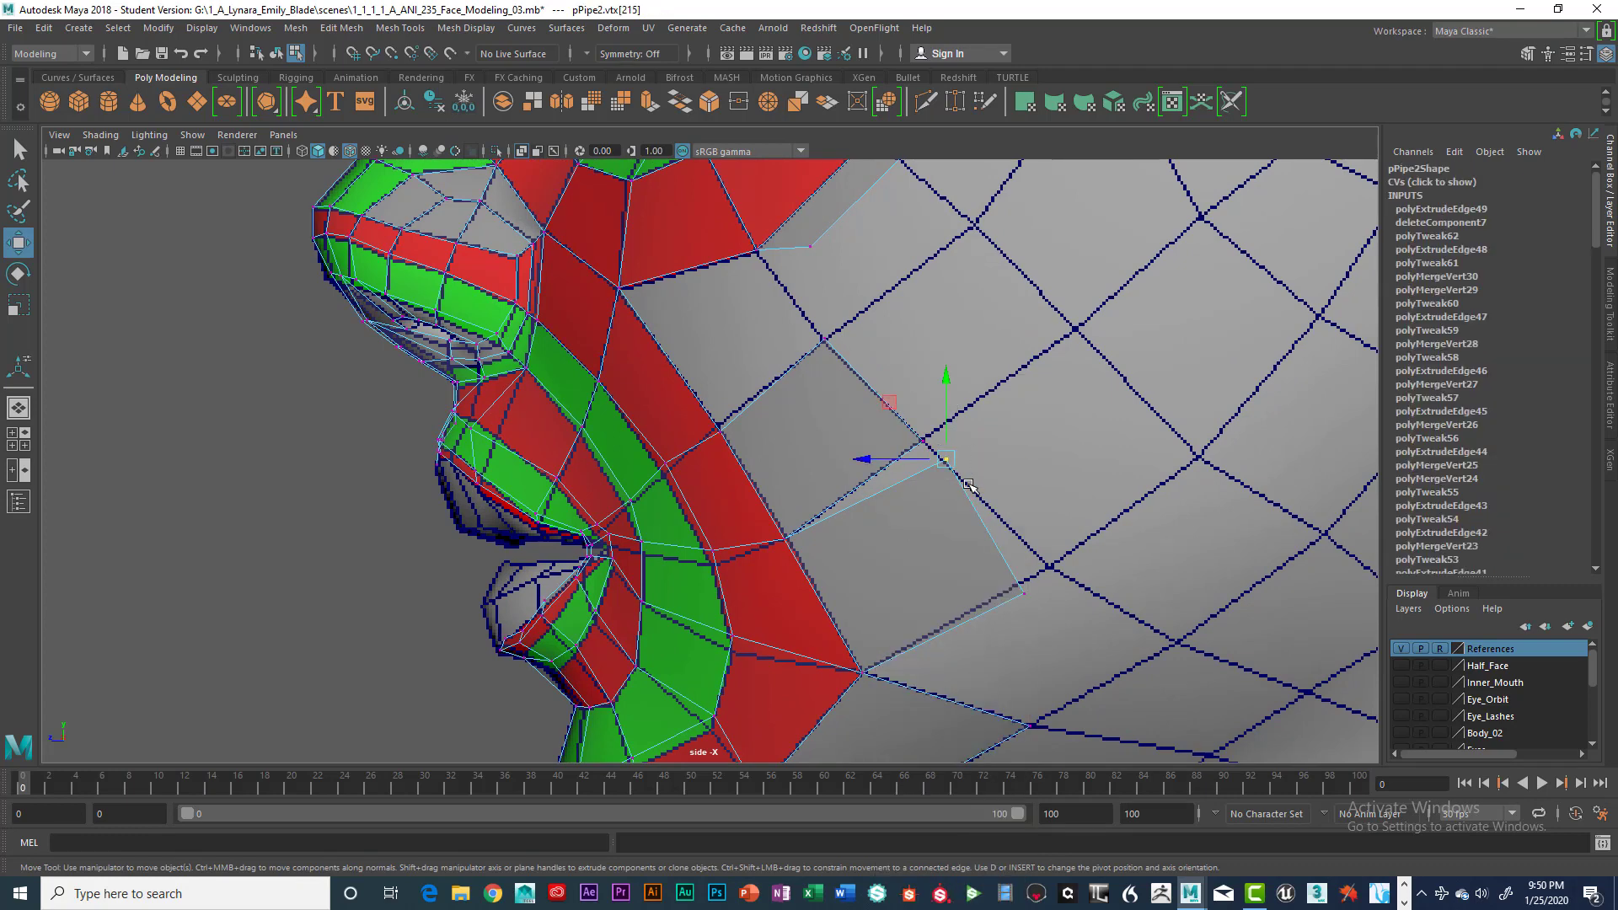
key(v)
drag(945, 460, 980, 492)
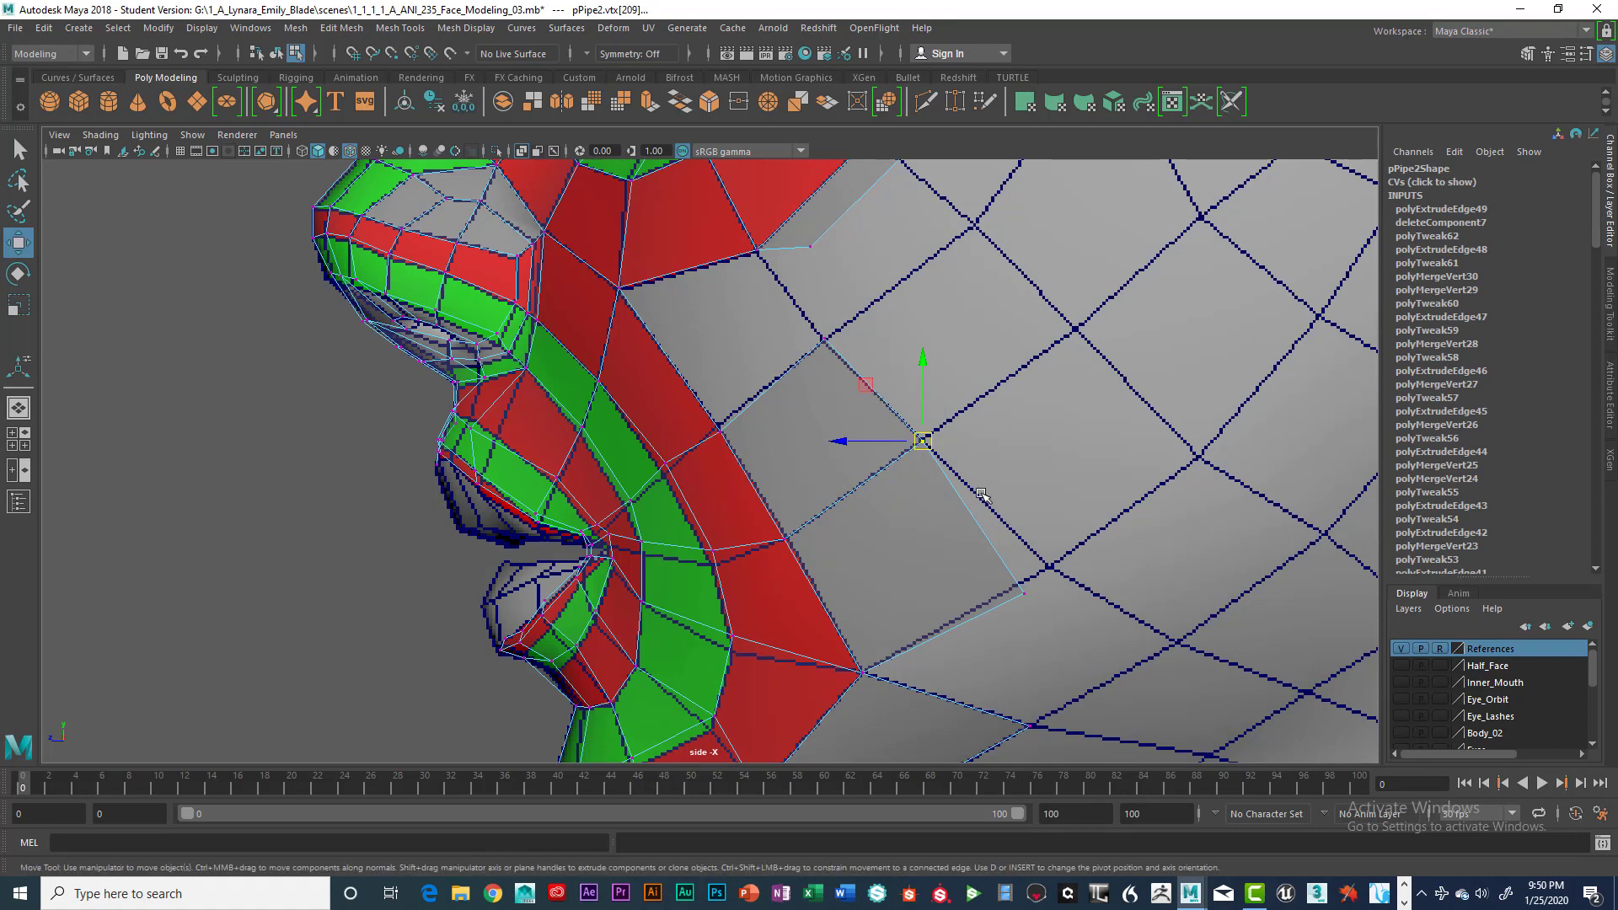
key(space)
click(792, 468)
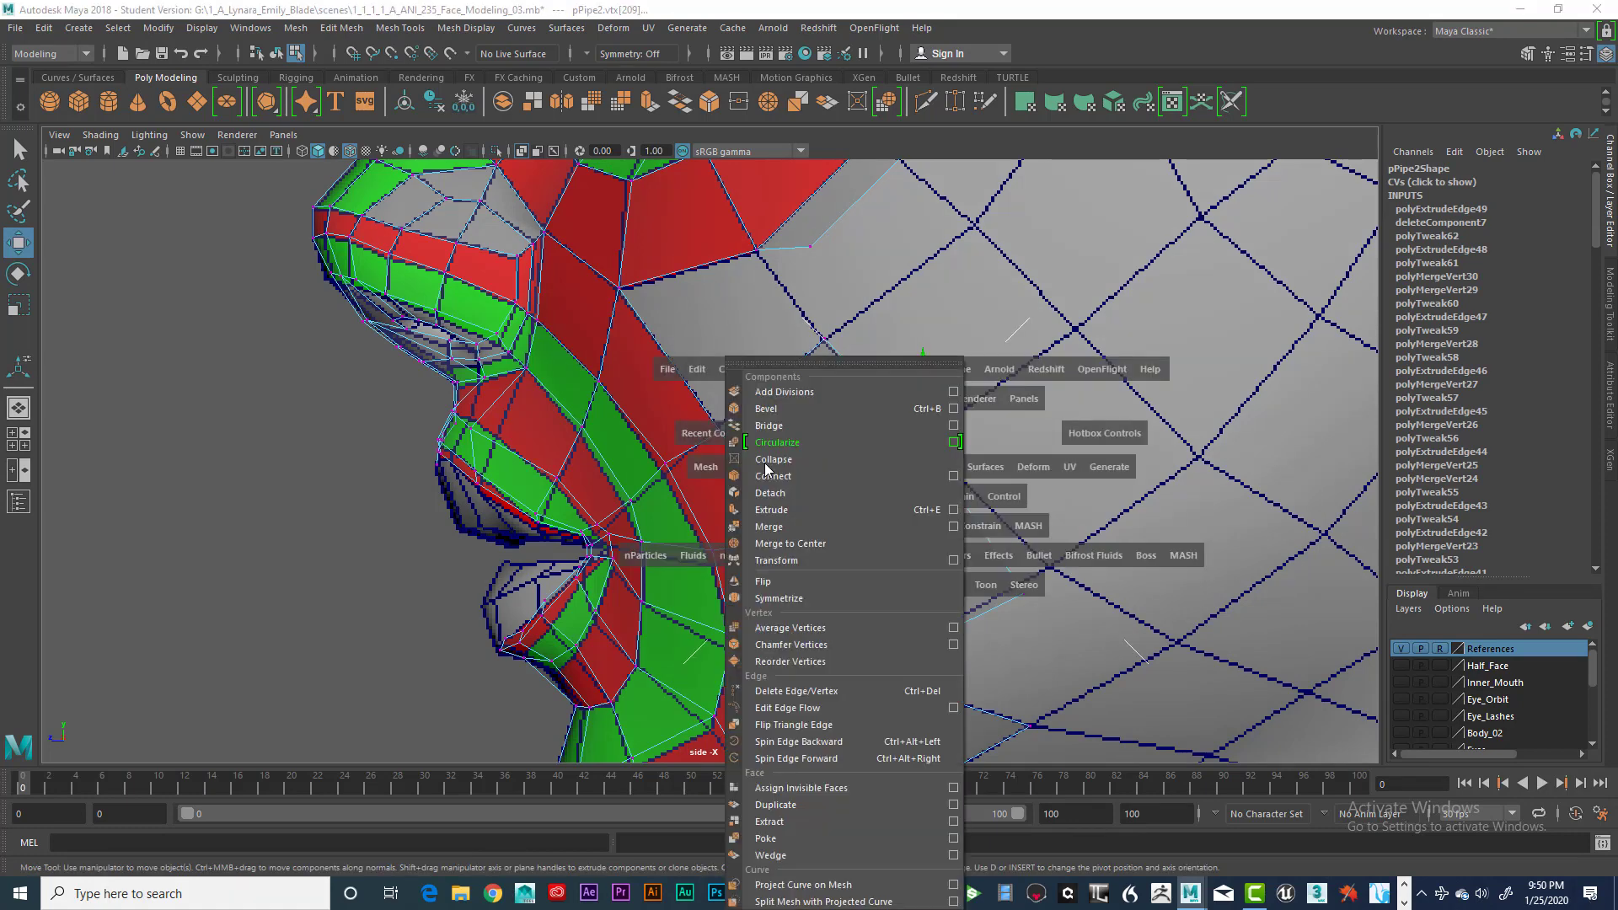
click(790, 543)
Step: Place the extruded face's lower outer vertex on the matching reference edge intersection in the side view
scroll(971, 493, up, 2)
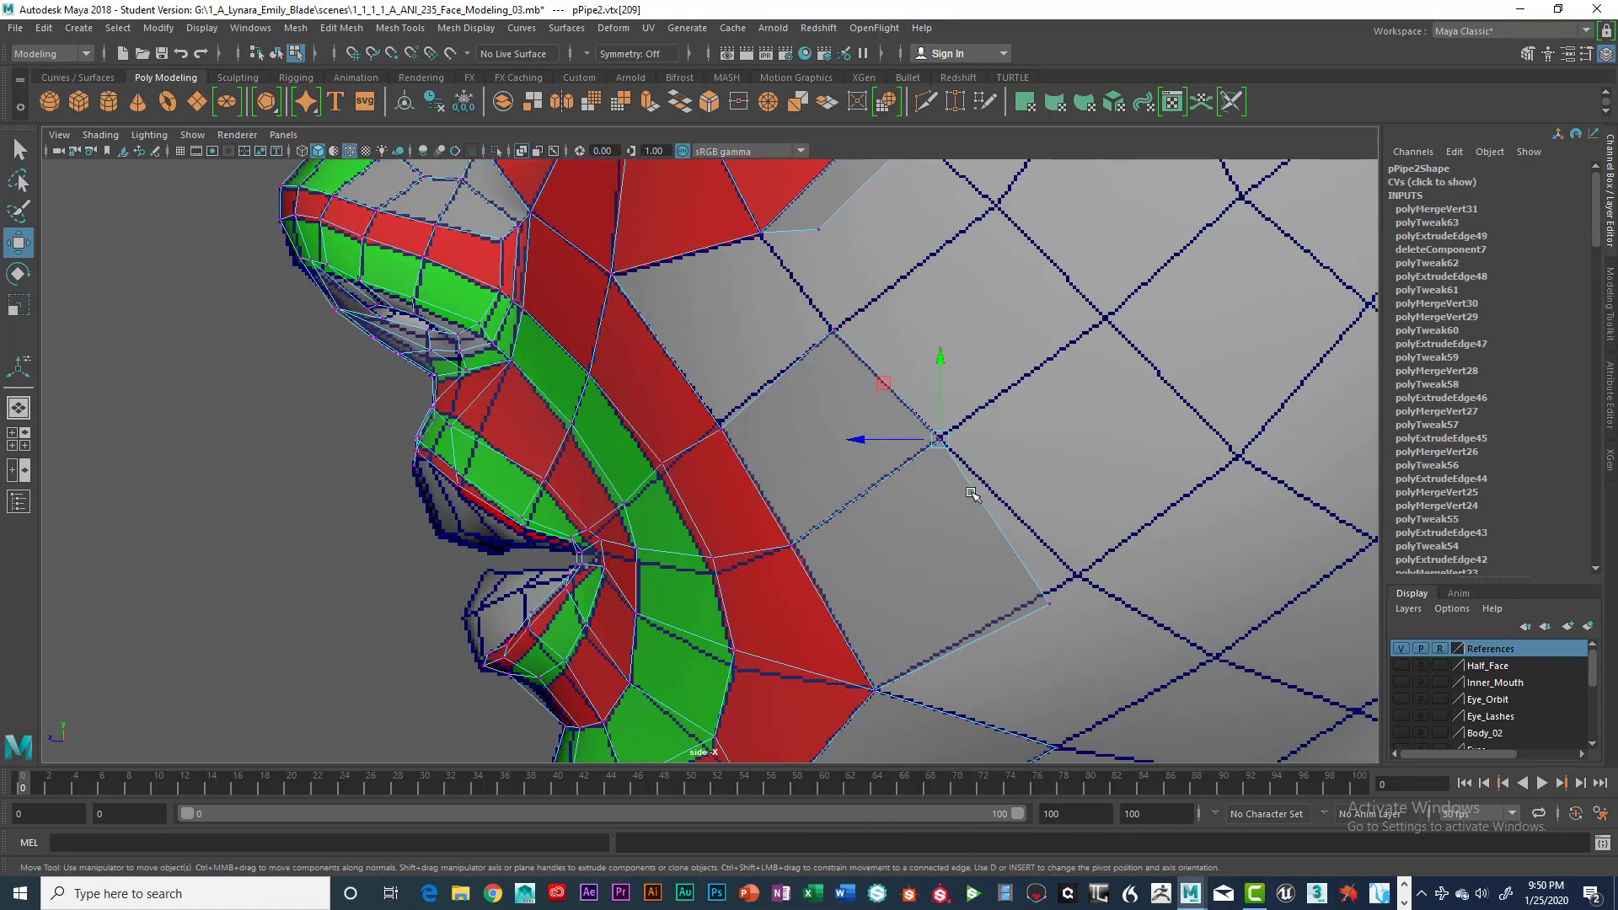
alt+middle_drag(972, 493, 941, 373)
click(1048, 453)
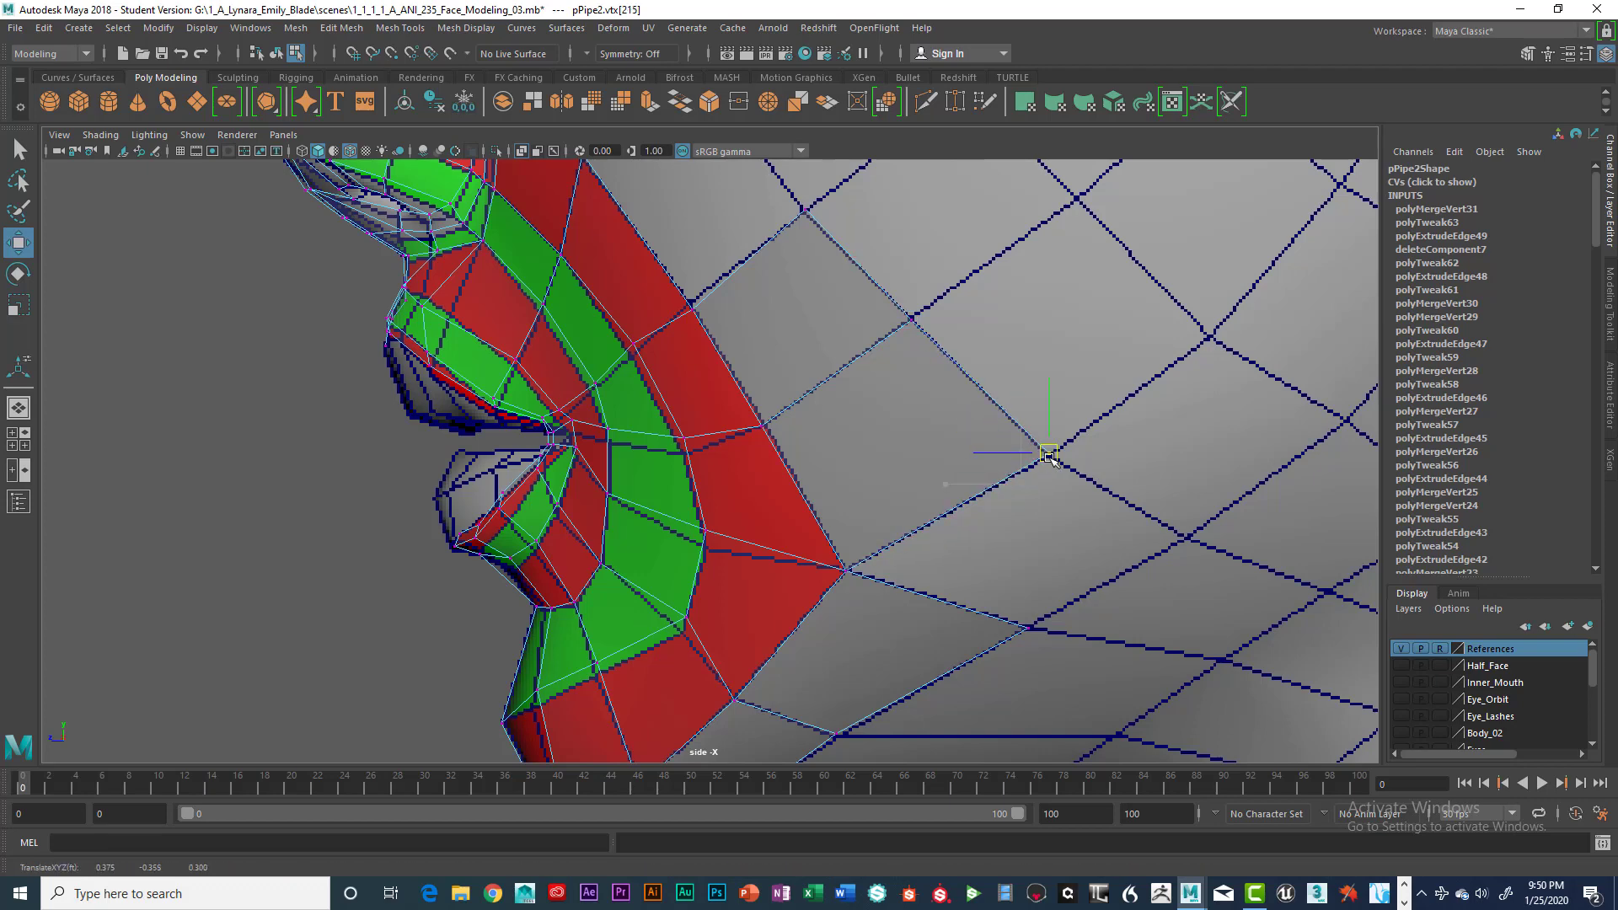
alt+middle_drag(1025, 522, 1000, 440)
scroll(1000, 447, down, 1)
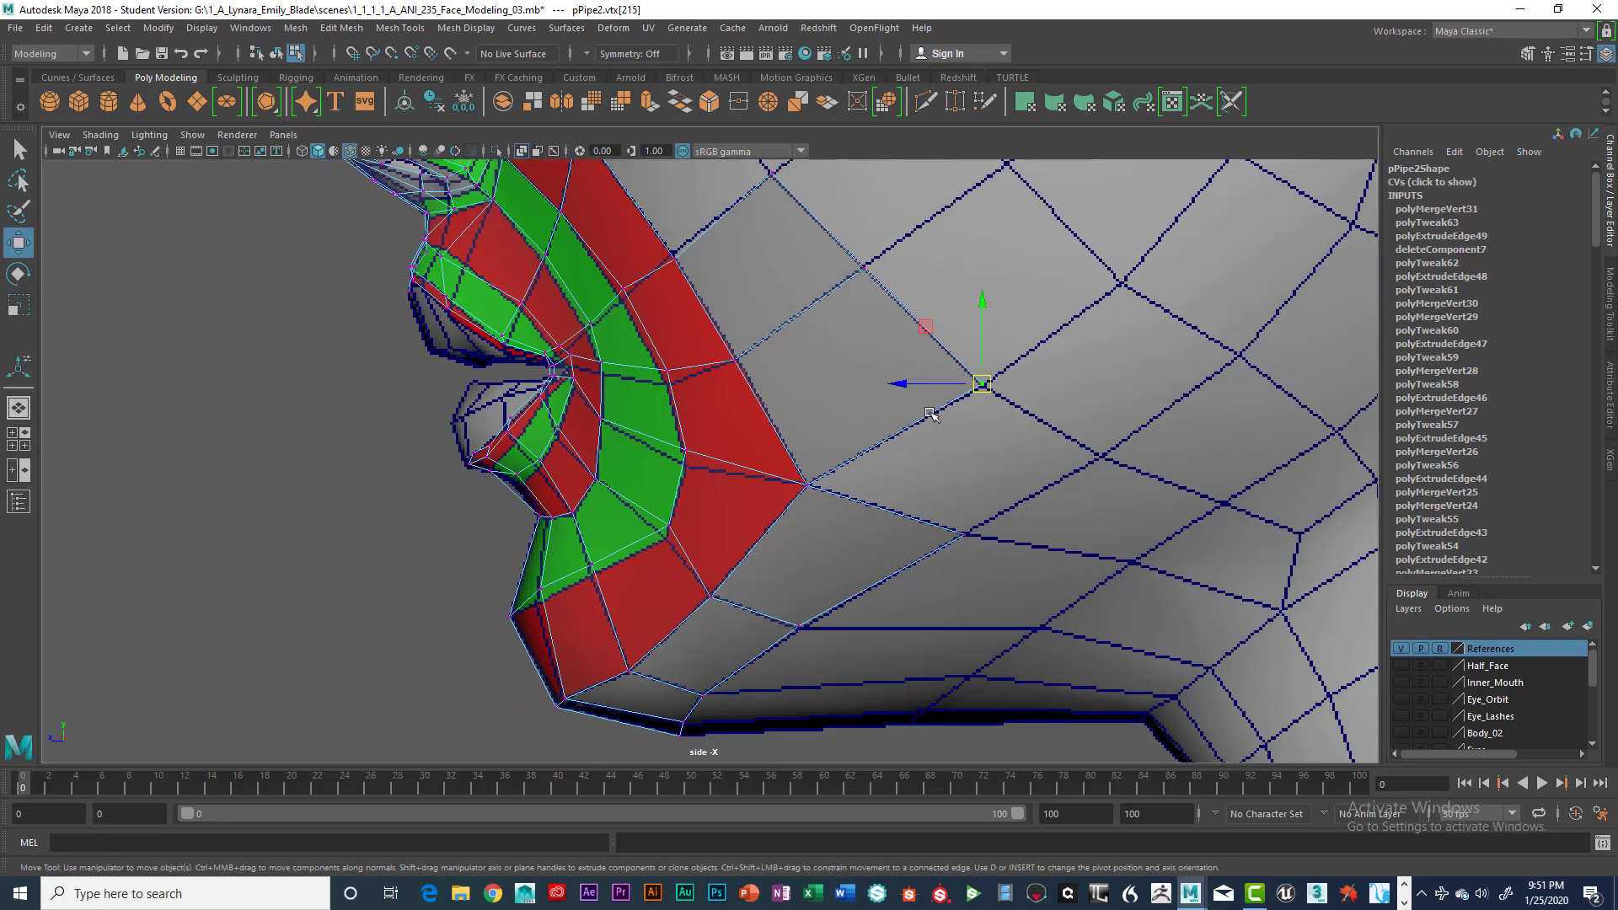
Step: Extrude the new cheek face's lower edge, which starts at the mouth loop's jaw-side corner, and move it toward the jaw
right_click(930, 412)
click(930, 360)
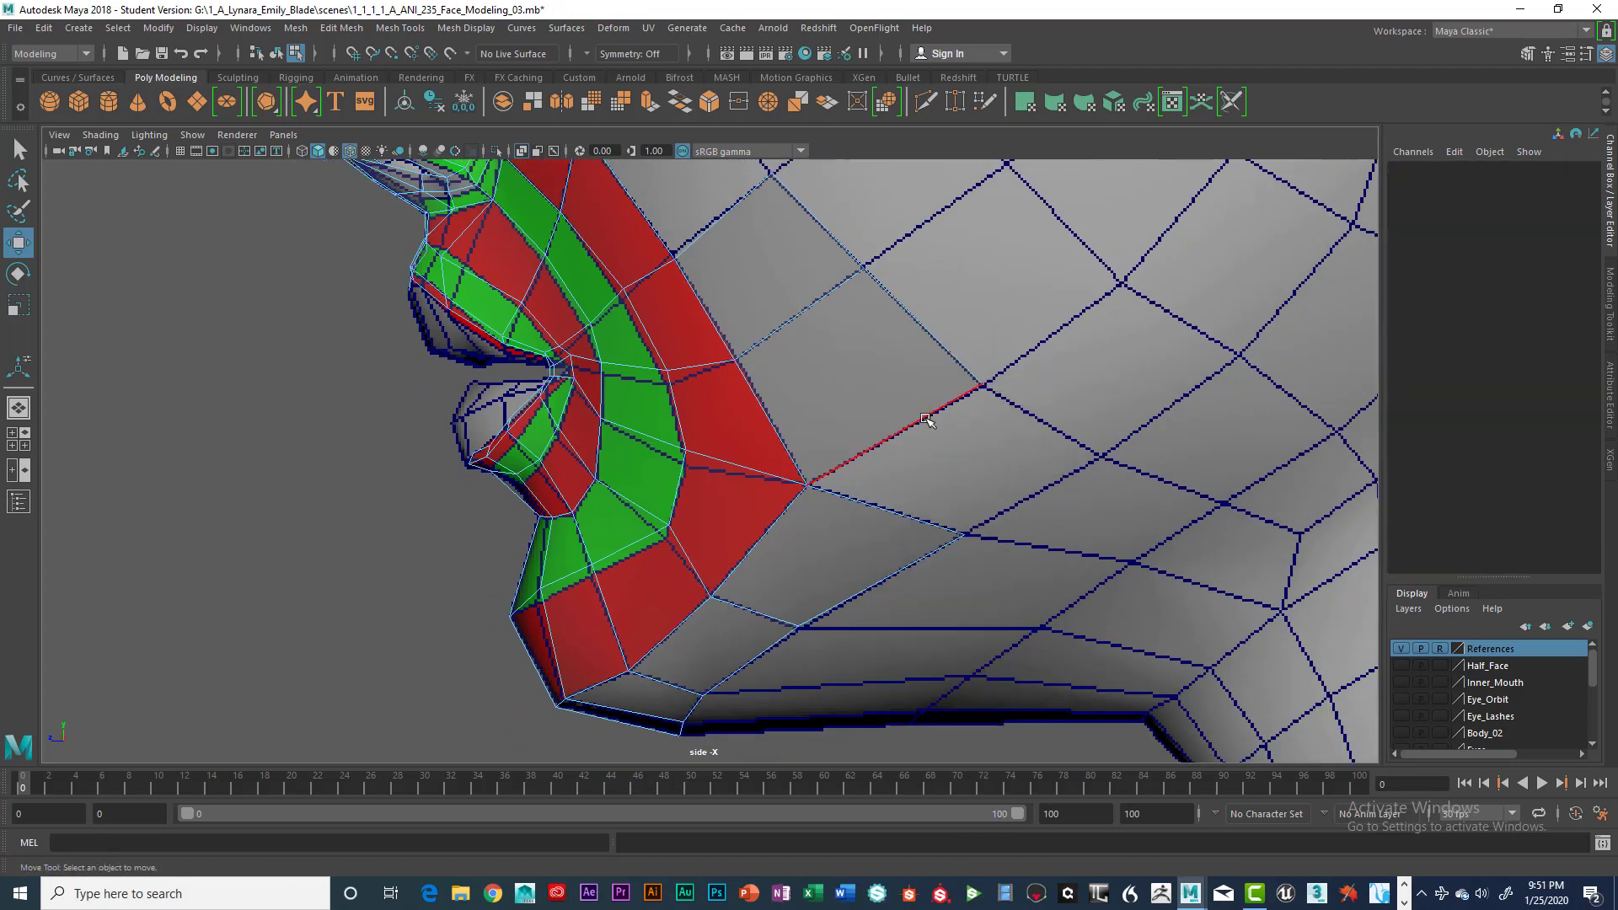
click(927, 419)
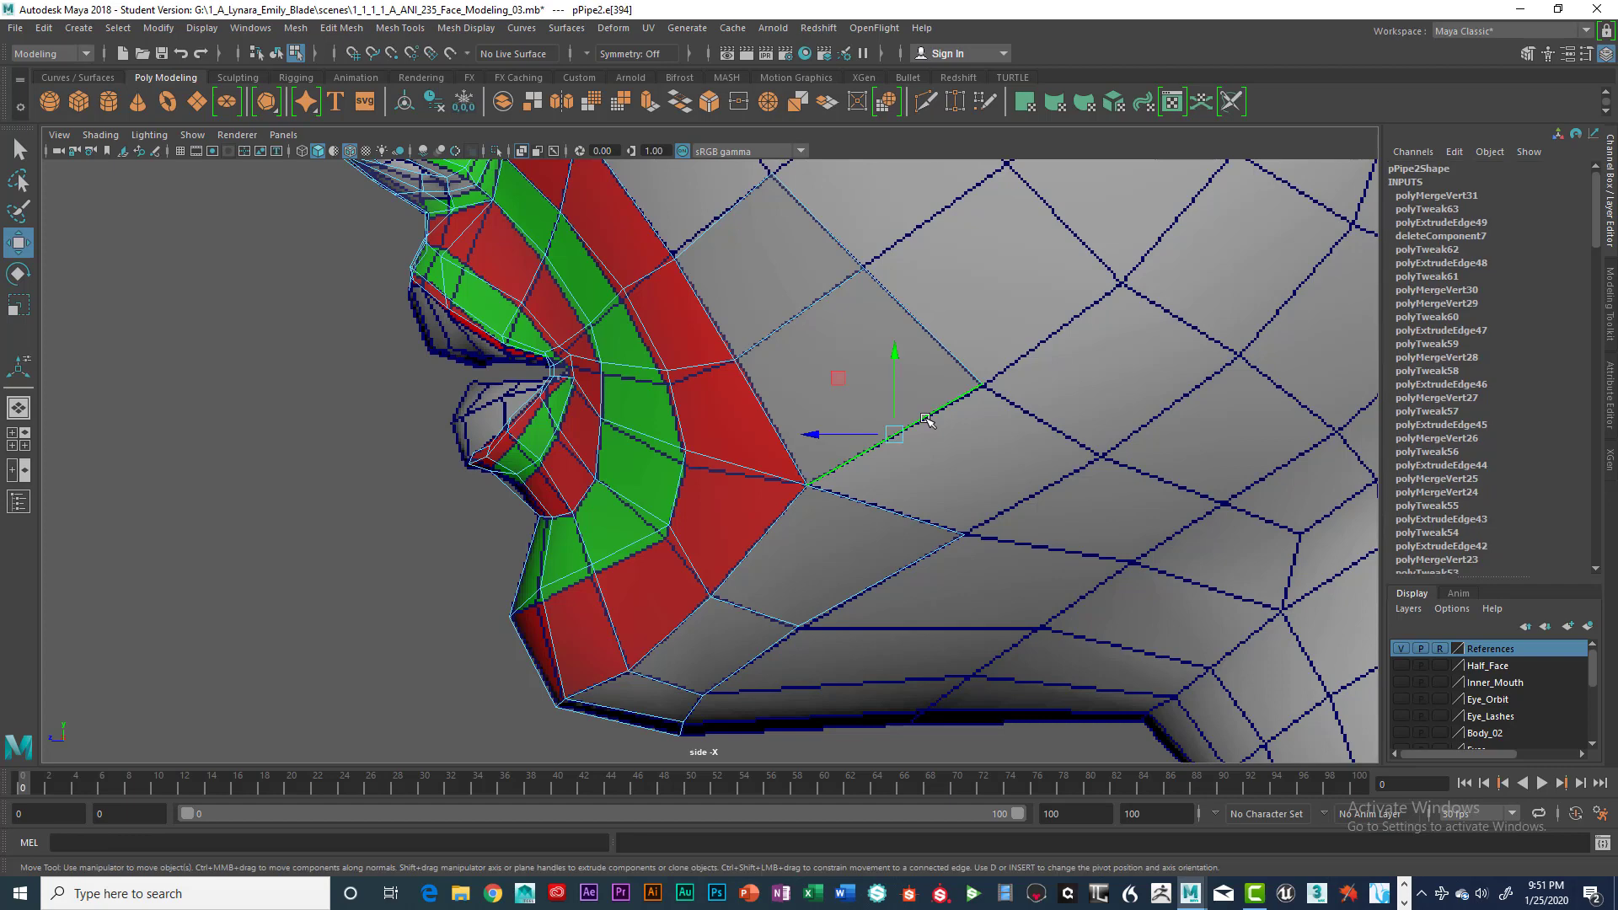
key(ctrl+e)
key(w)
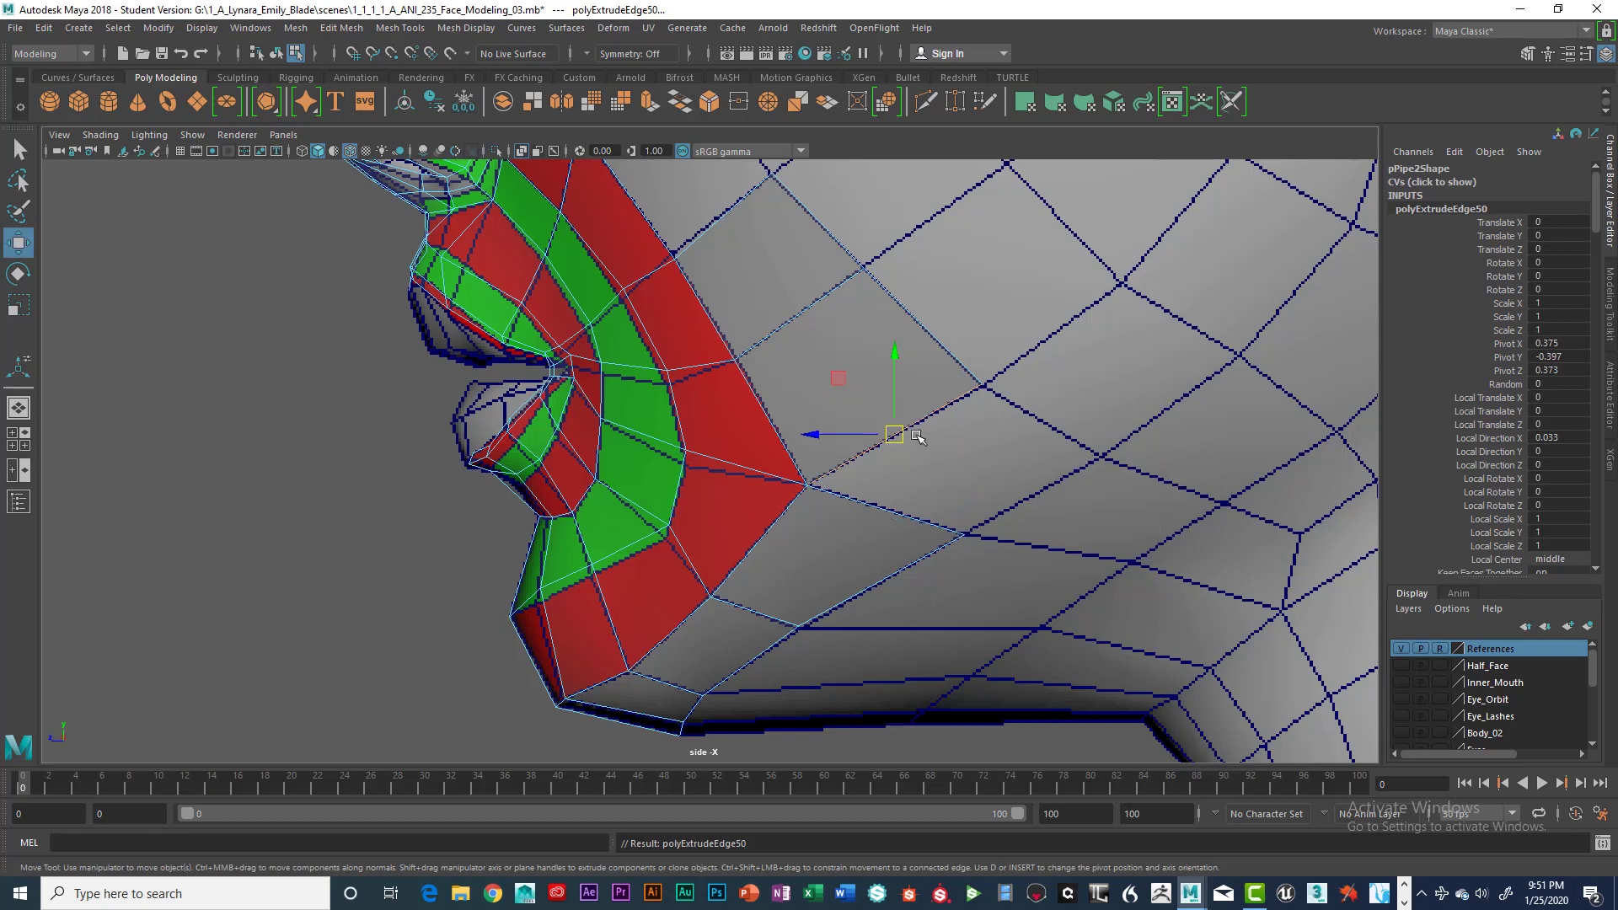
drag(895, 436, 1064, 475)
Step: Snap the jaw-side face's near vertex to the chin row's end vertex and its far vertex to the reference intersection
right_drag(1029, 436, 978, 451)
click(978, 523)
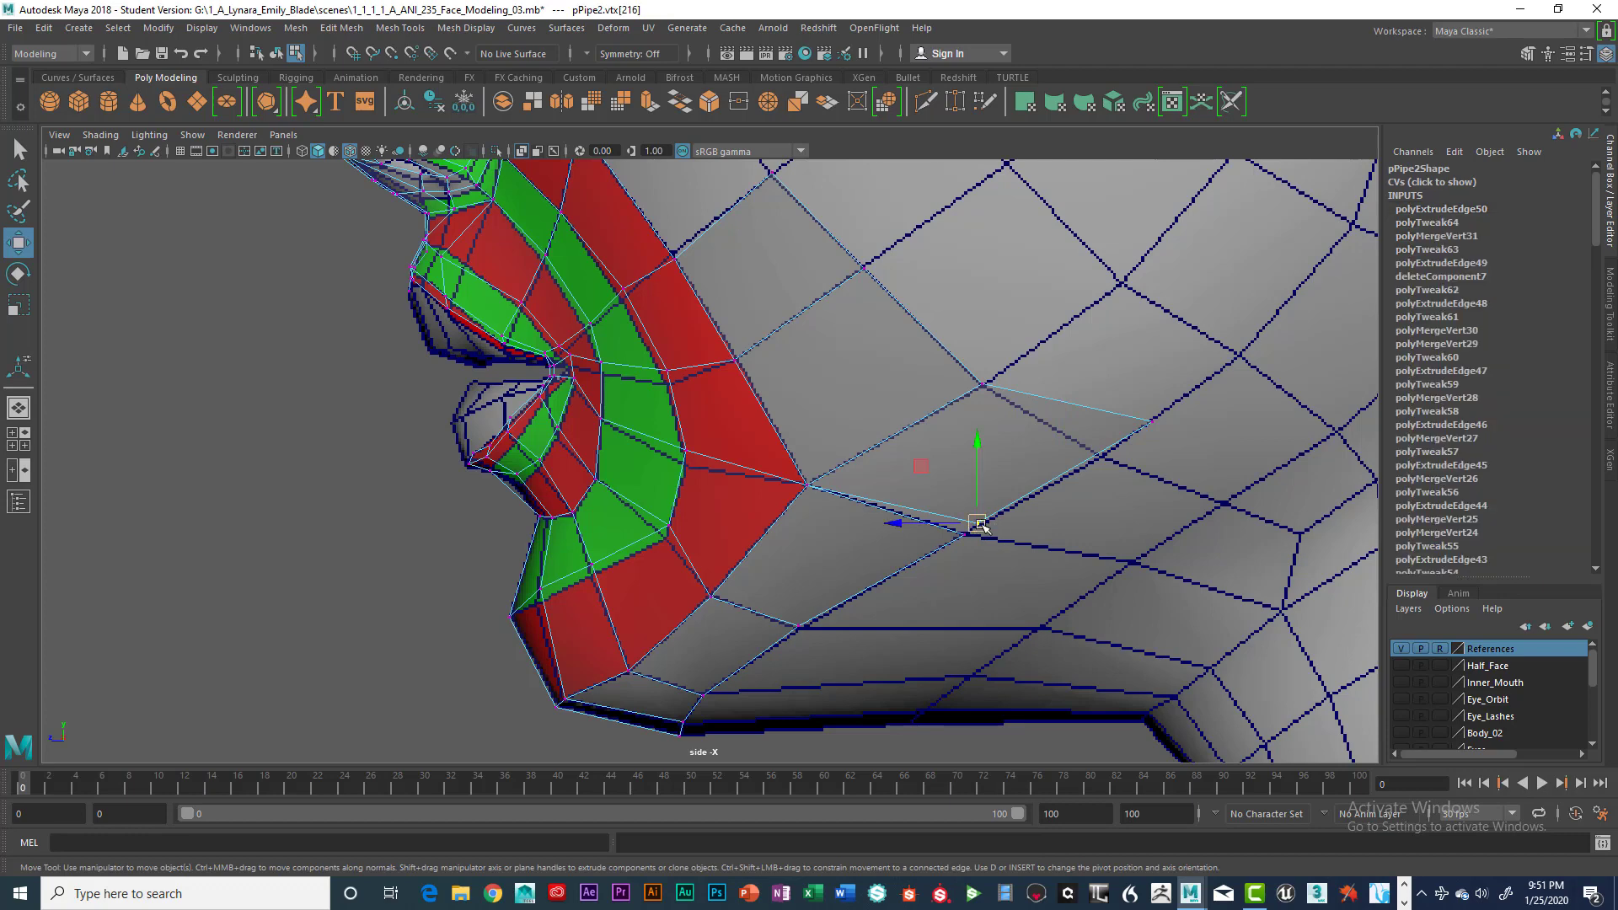
drag(979, 524, 966, 535)
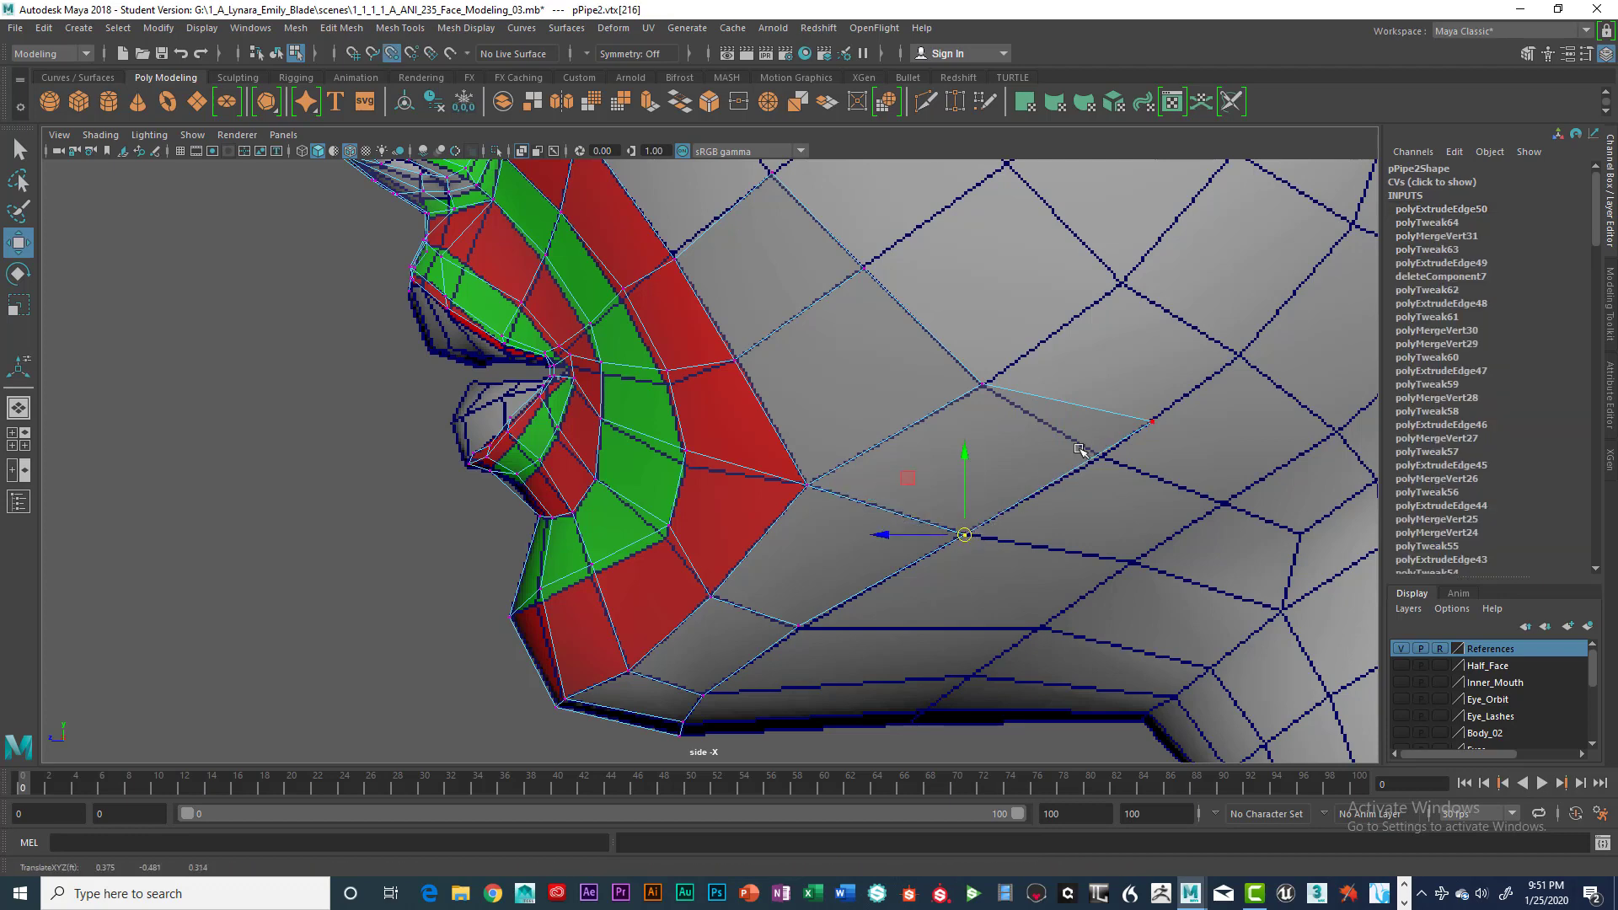
click(1150, 421)
drag(1150, 421, 1103, 468)
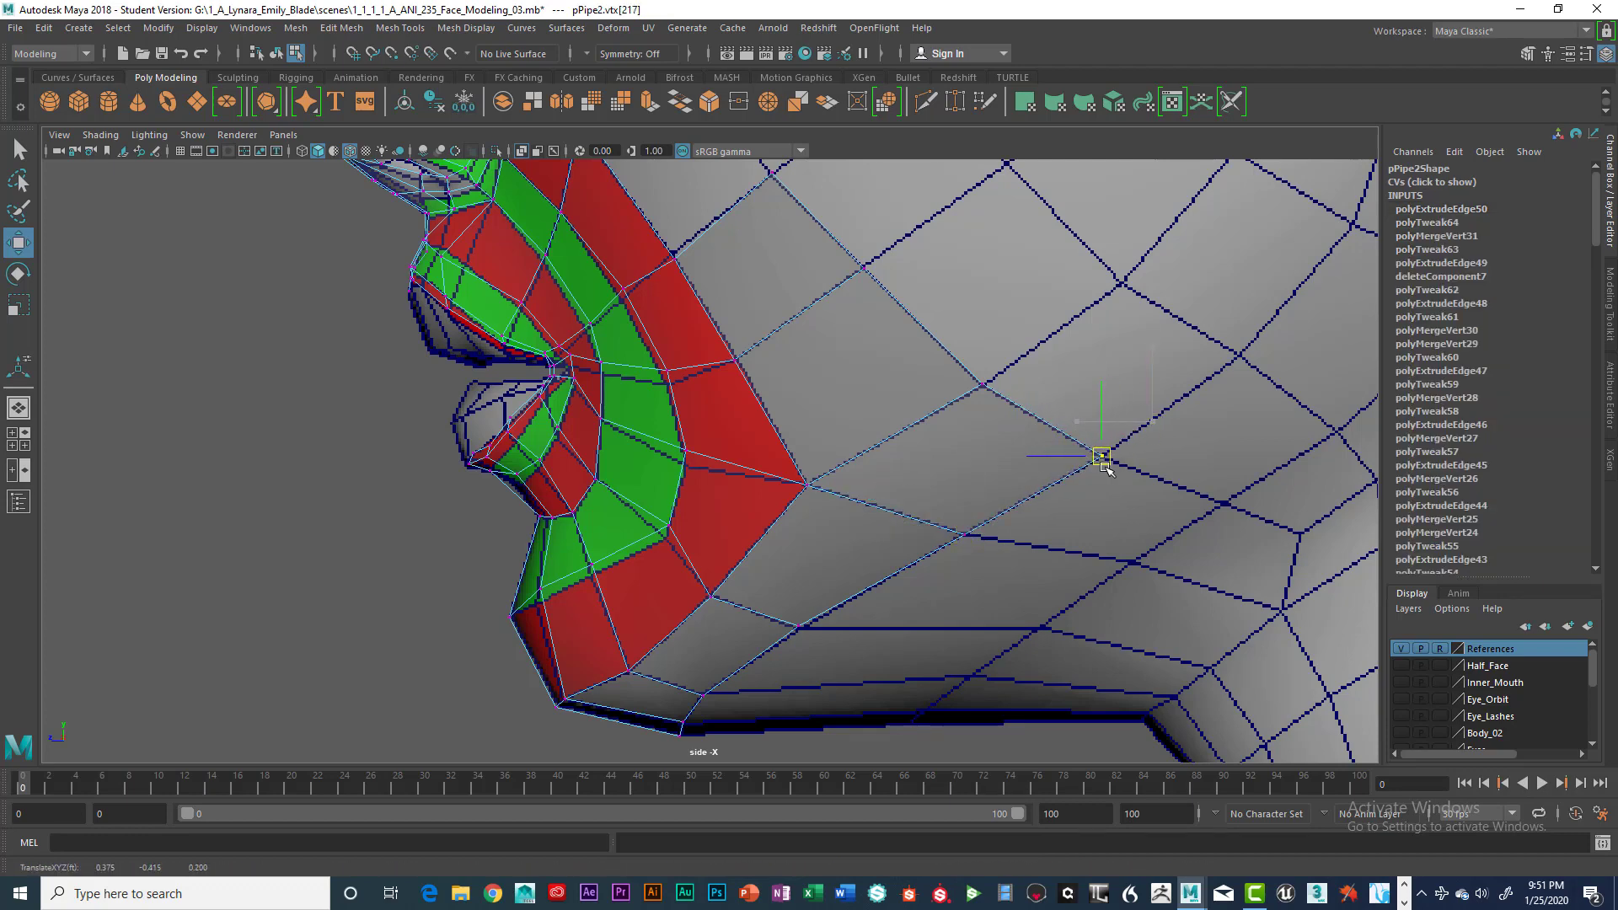
Step: Merge the overlapping vertices where the new jaw-side face meets the chin row to their center
click(962, 533)
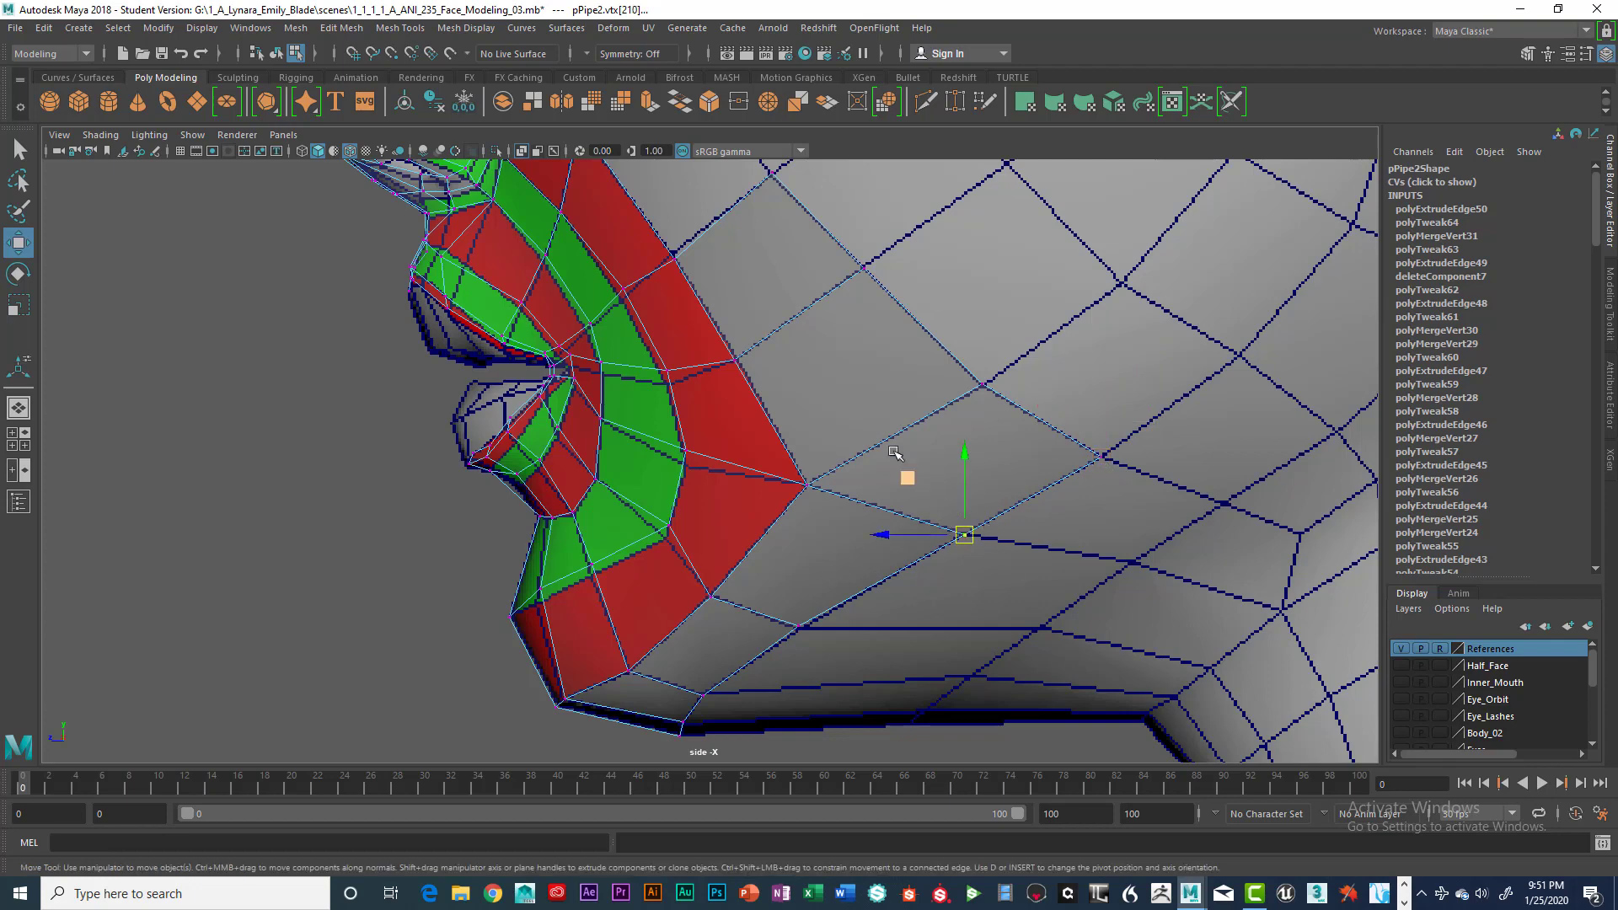
key(space)
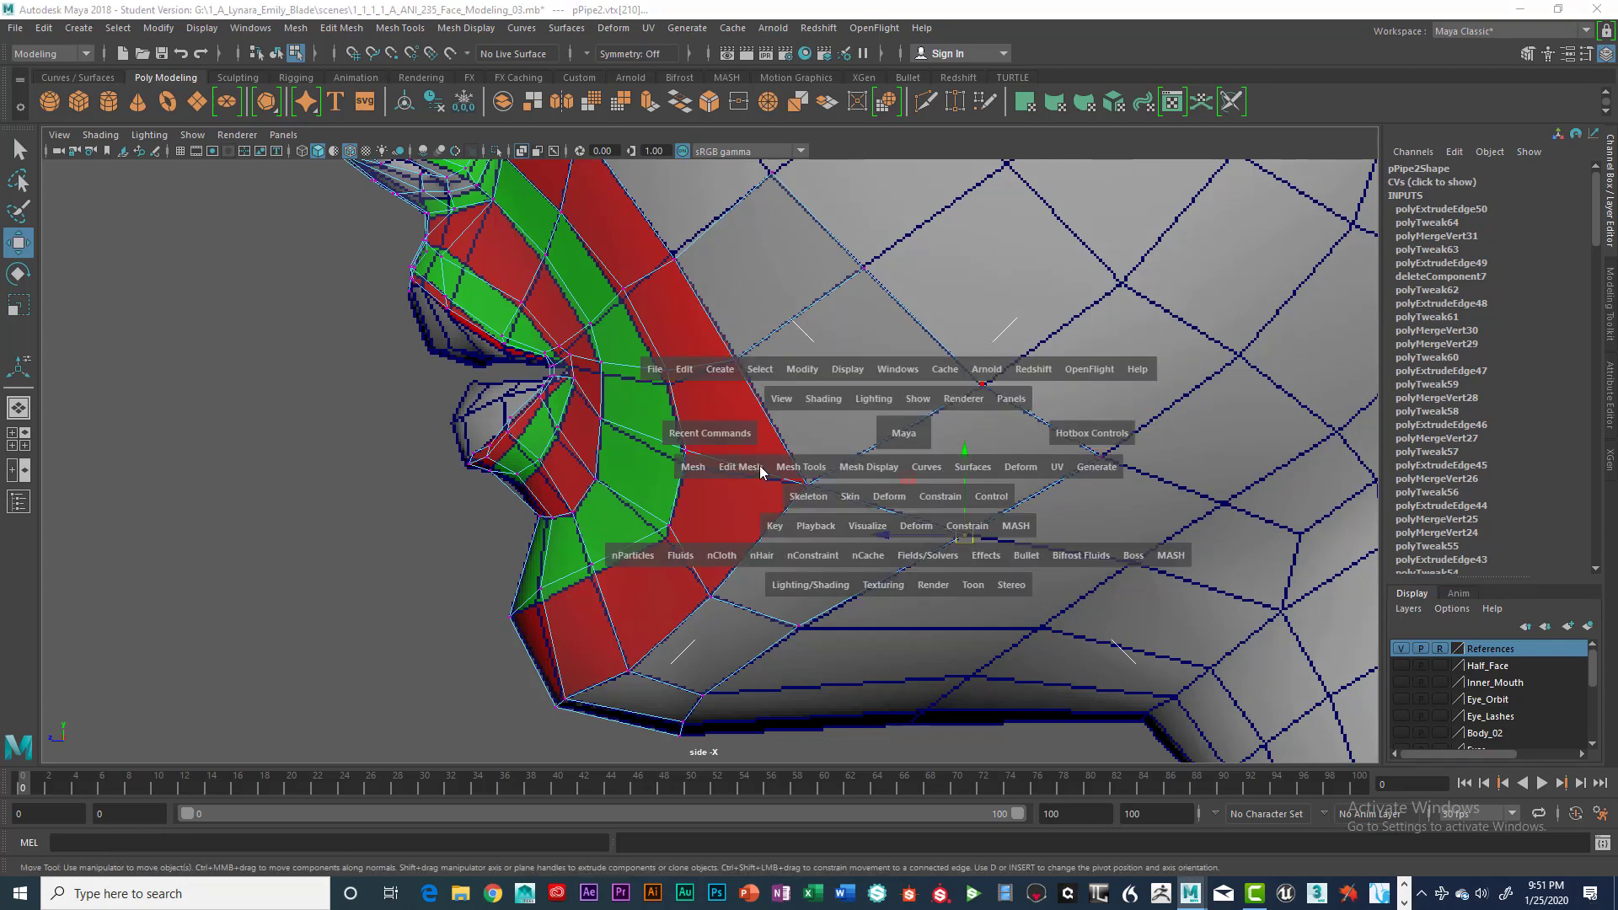
drag(760, 469, 796, 538)
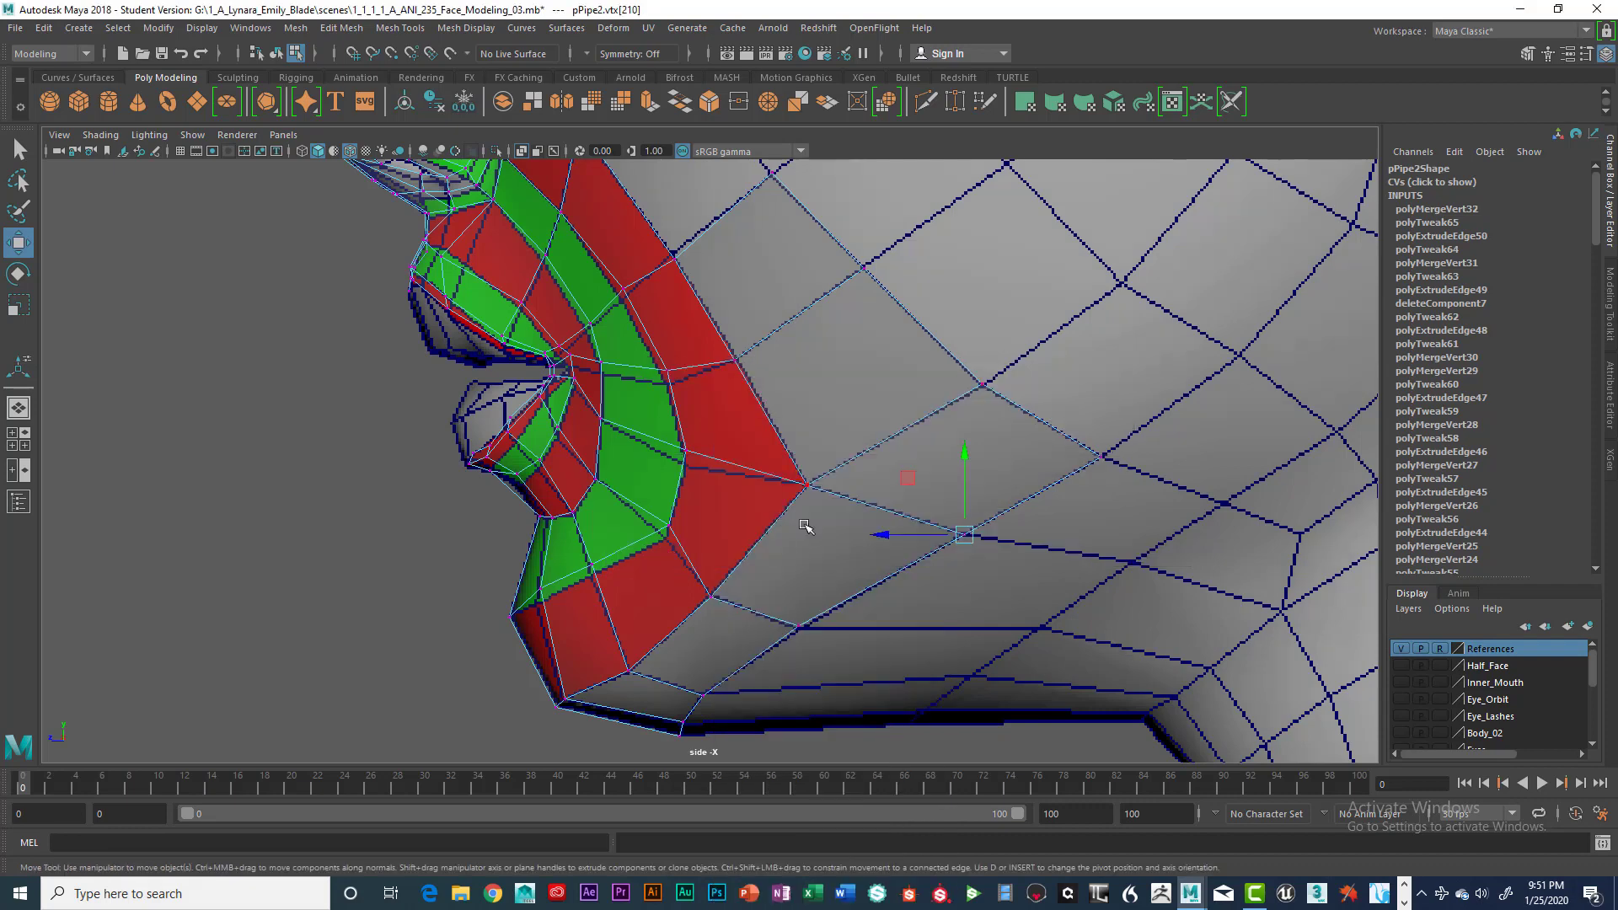
Step: Extrude the red mouth loop's uppermost open cheek edge, beneath the red eye loop, and move it outward over the cheek
scroll(901, 469, down, 1)
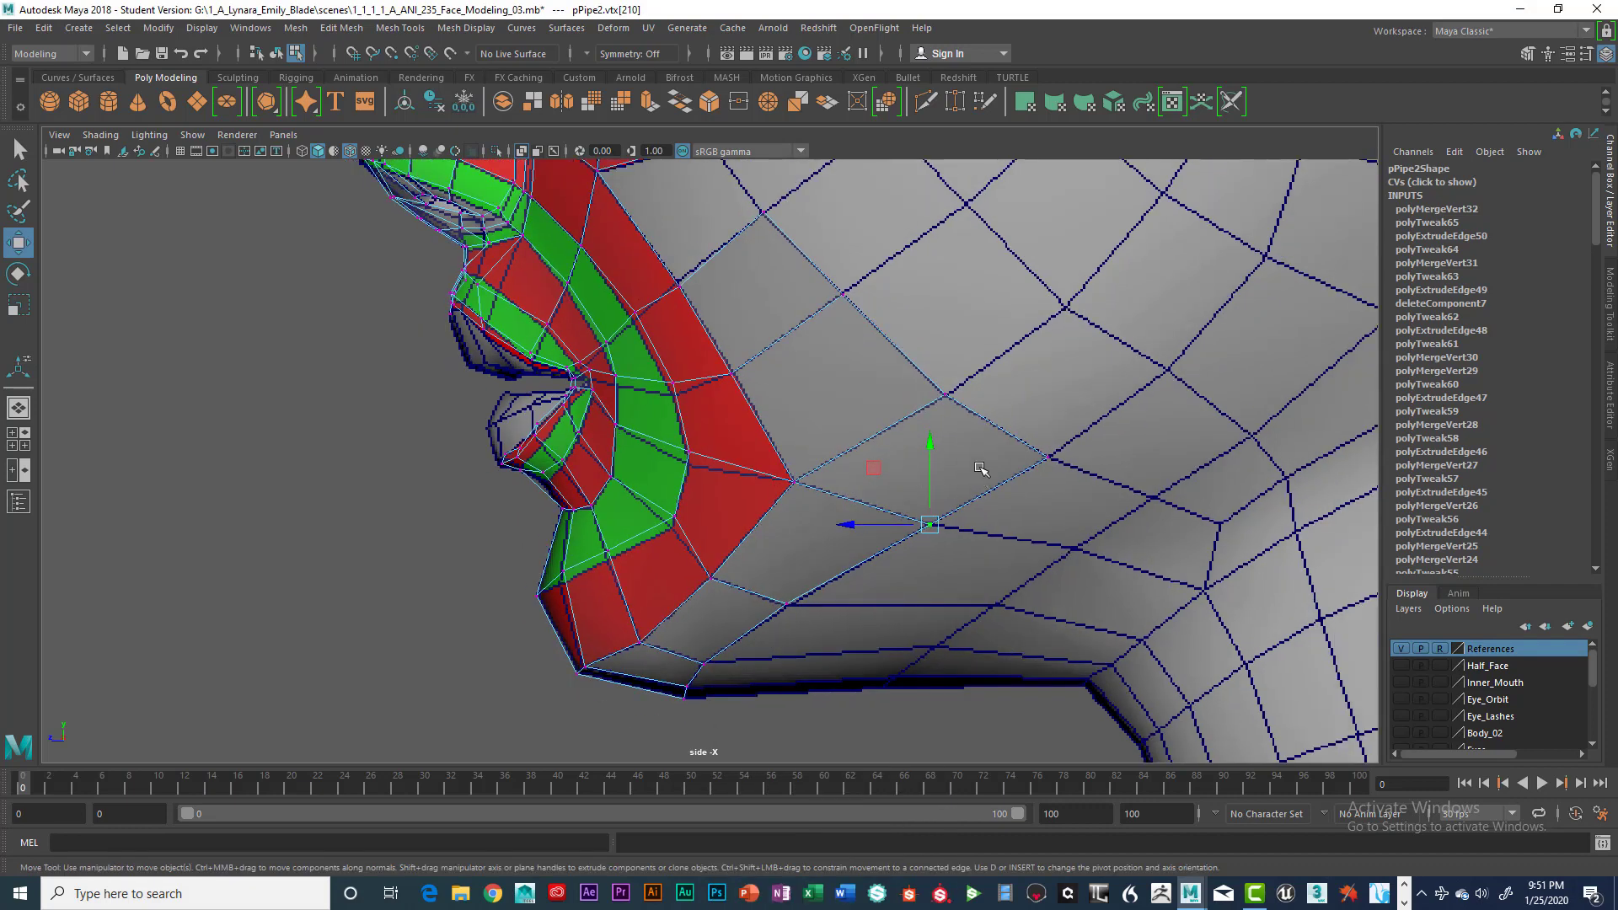
key(space)
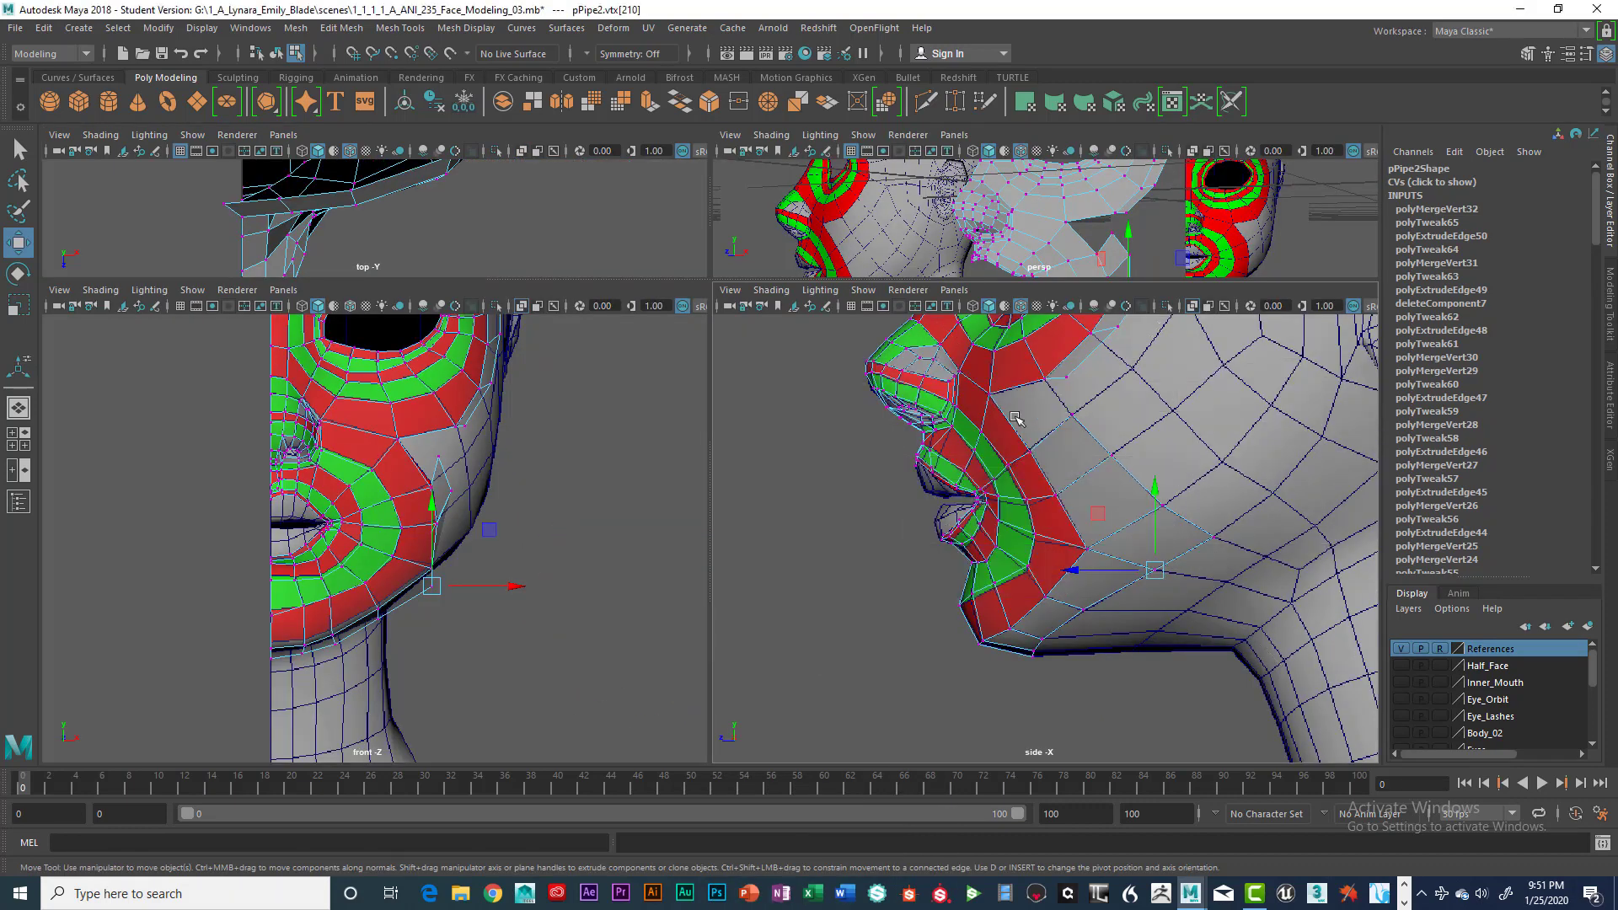
key(space)
scroll(835, 641, up, 6)
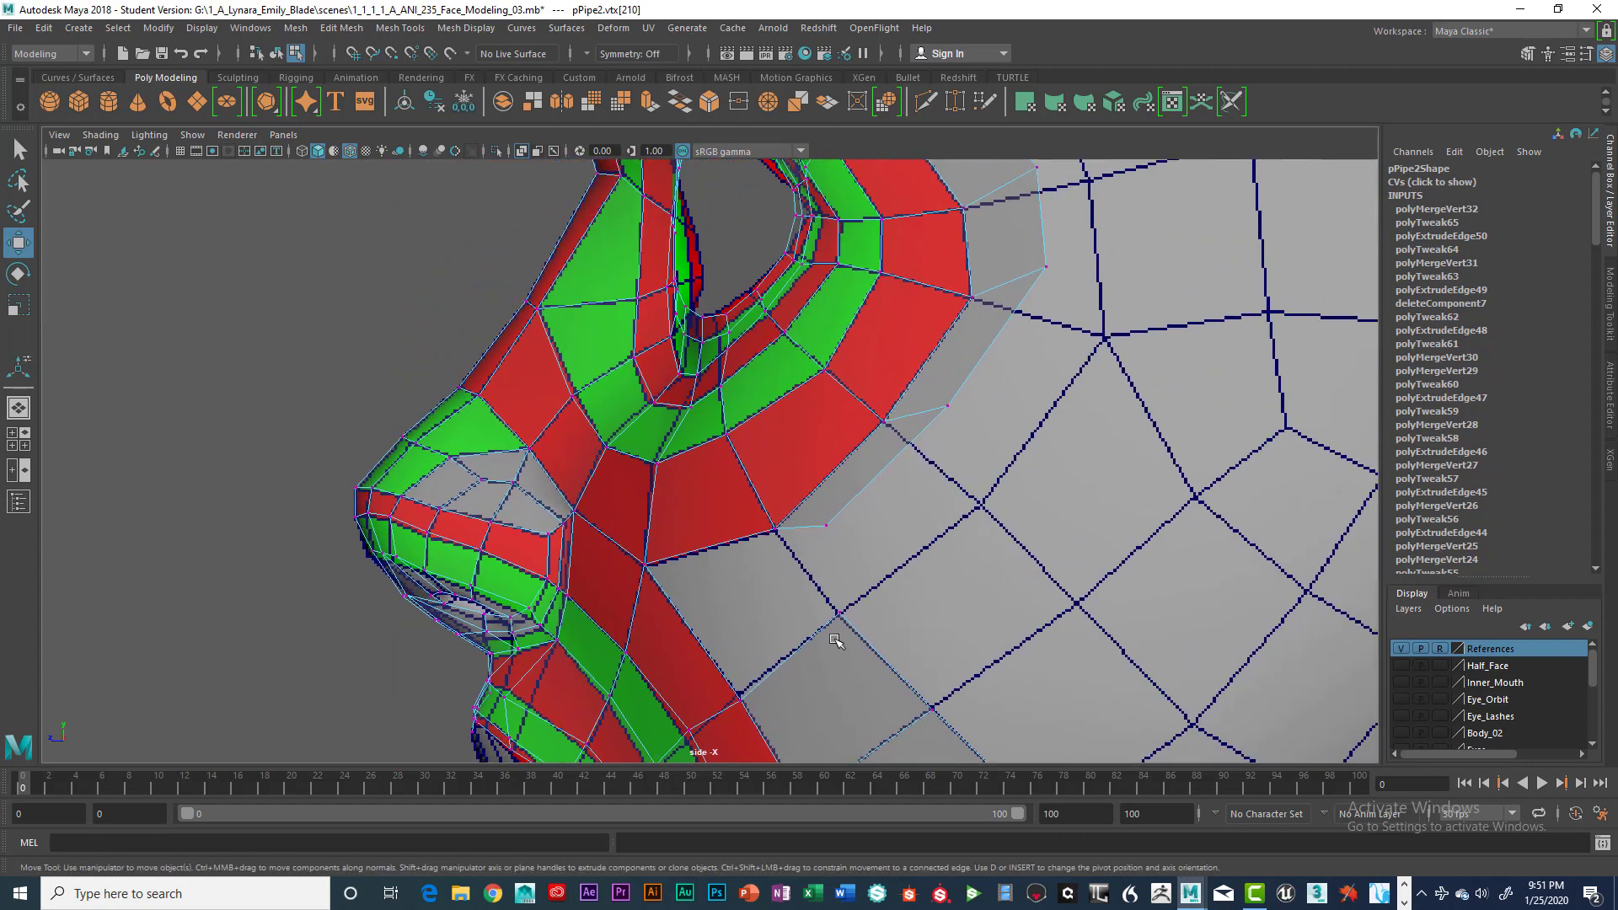
alt+middle_drag(872, 600, 939, 541)
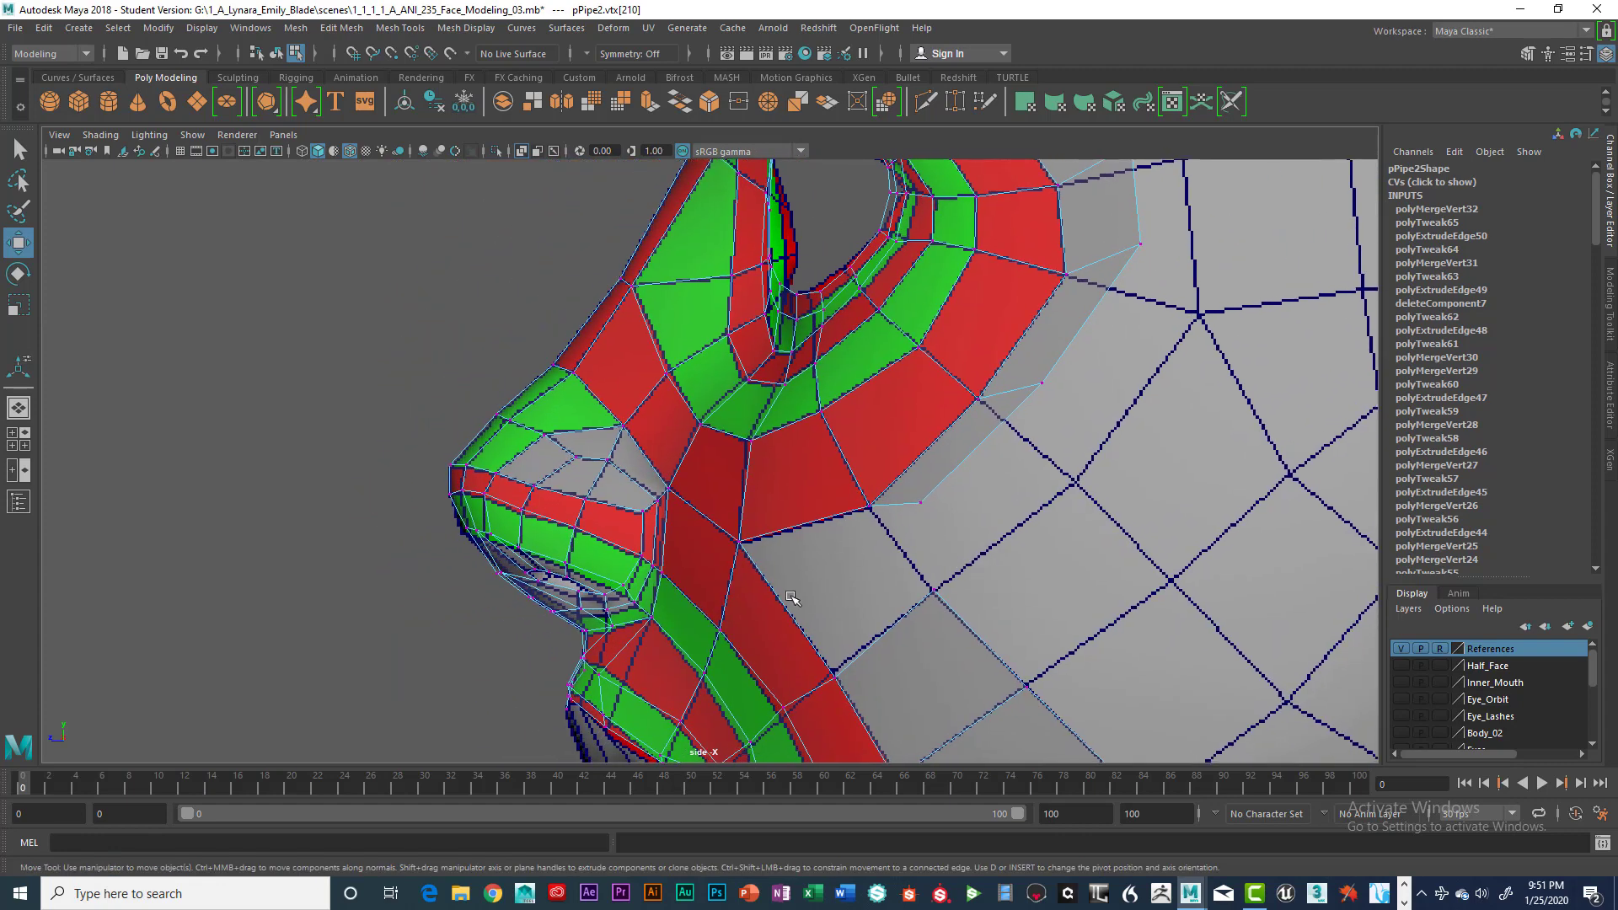
right_drag(776, 594, 781, 379)
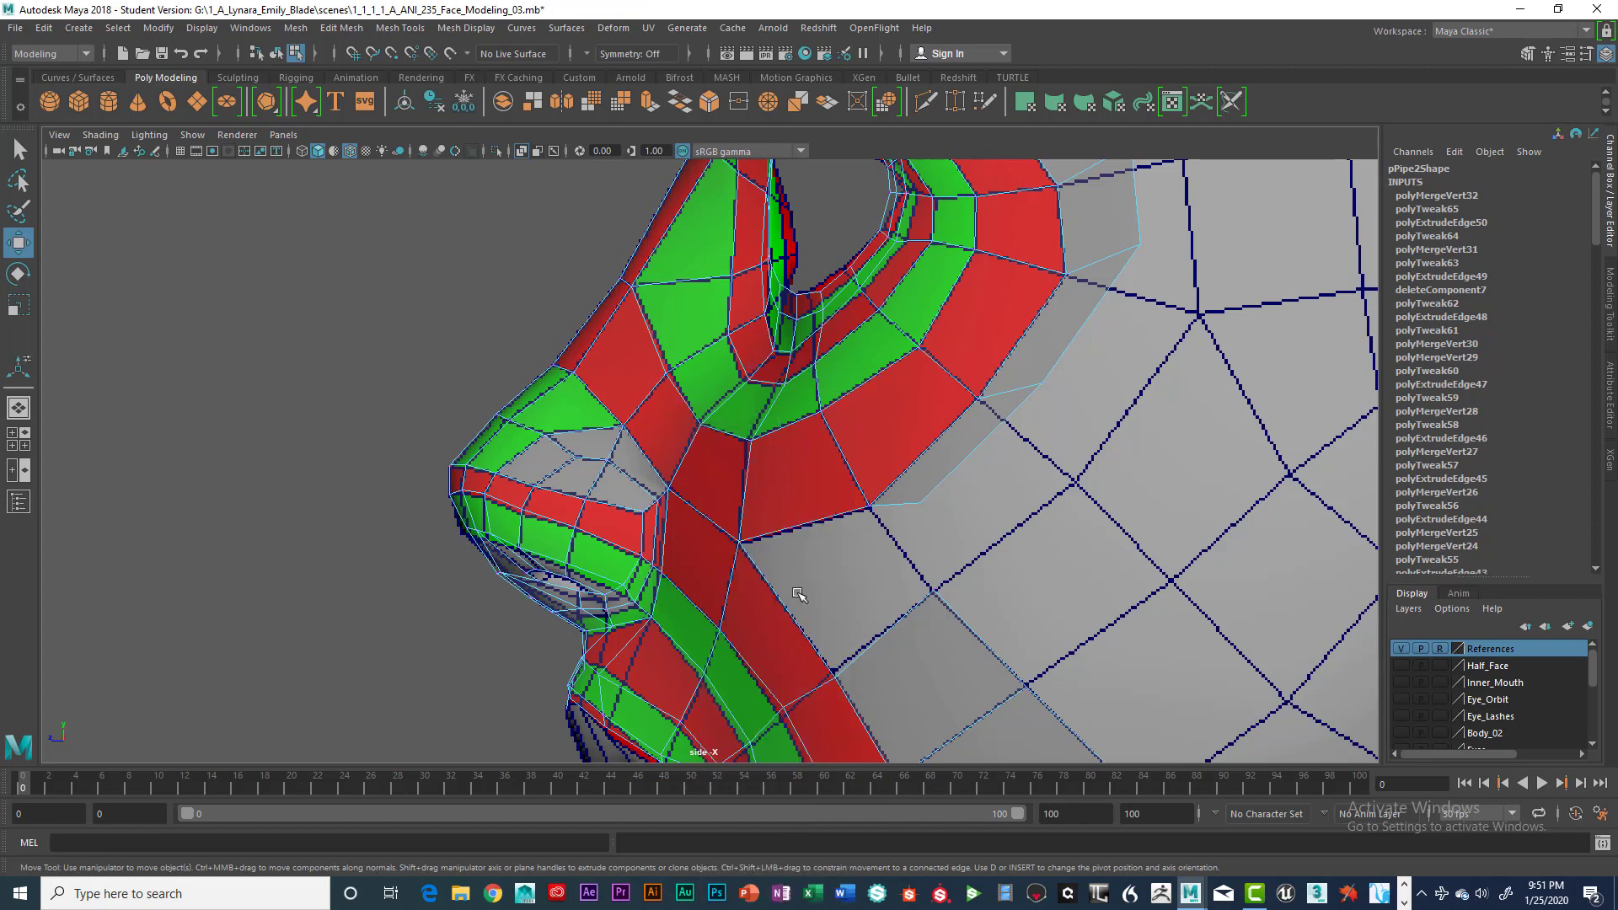
click(779, 540)
key(ctrl+e)
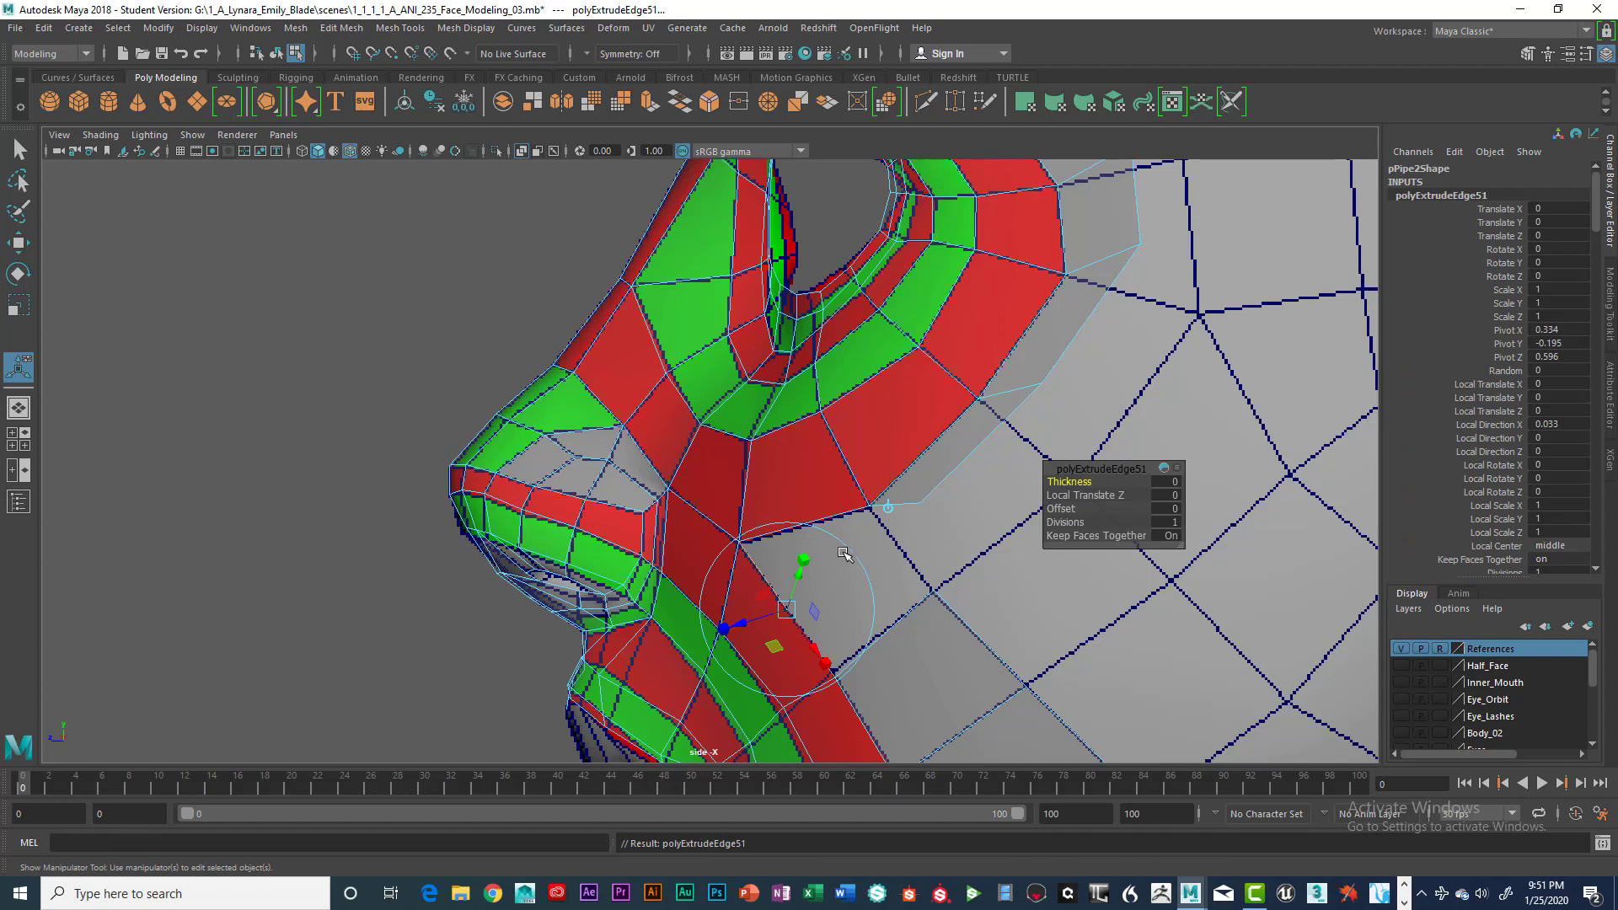
key(w)
drag(783, 611, 914, 588)
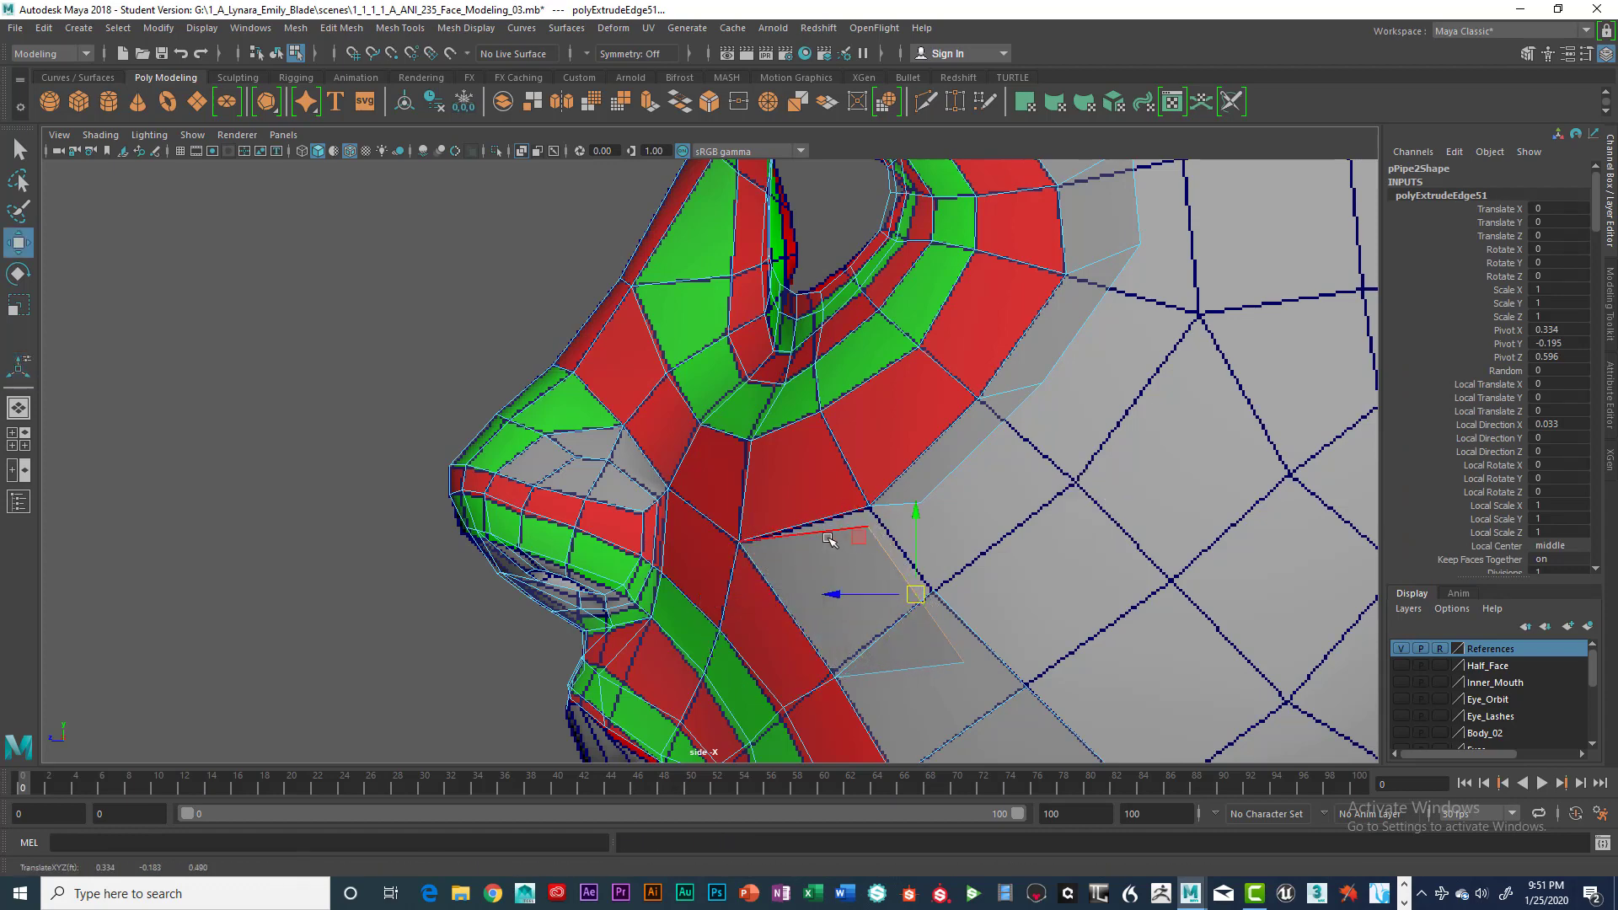
Step: Snap the new cheek face's near vertex to the red eye loop's lower corner and its far vertex to the reference intersection
right_drag(827, 408, 766, 419)
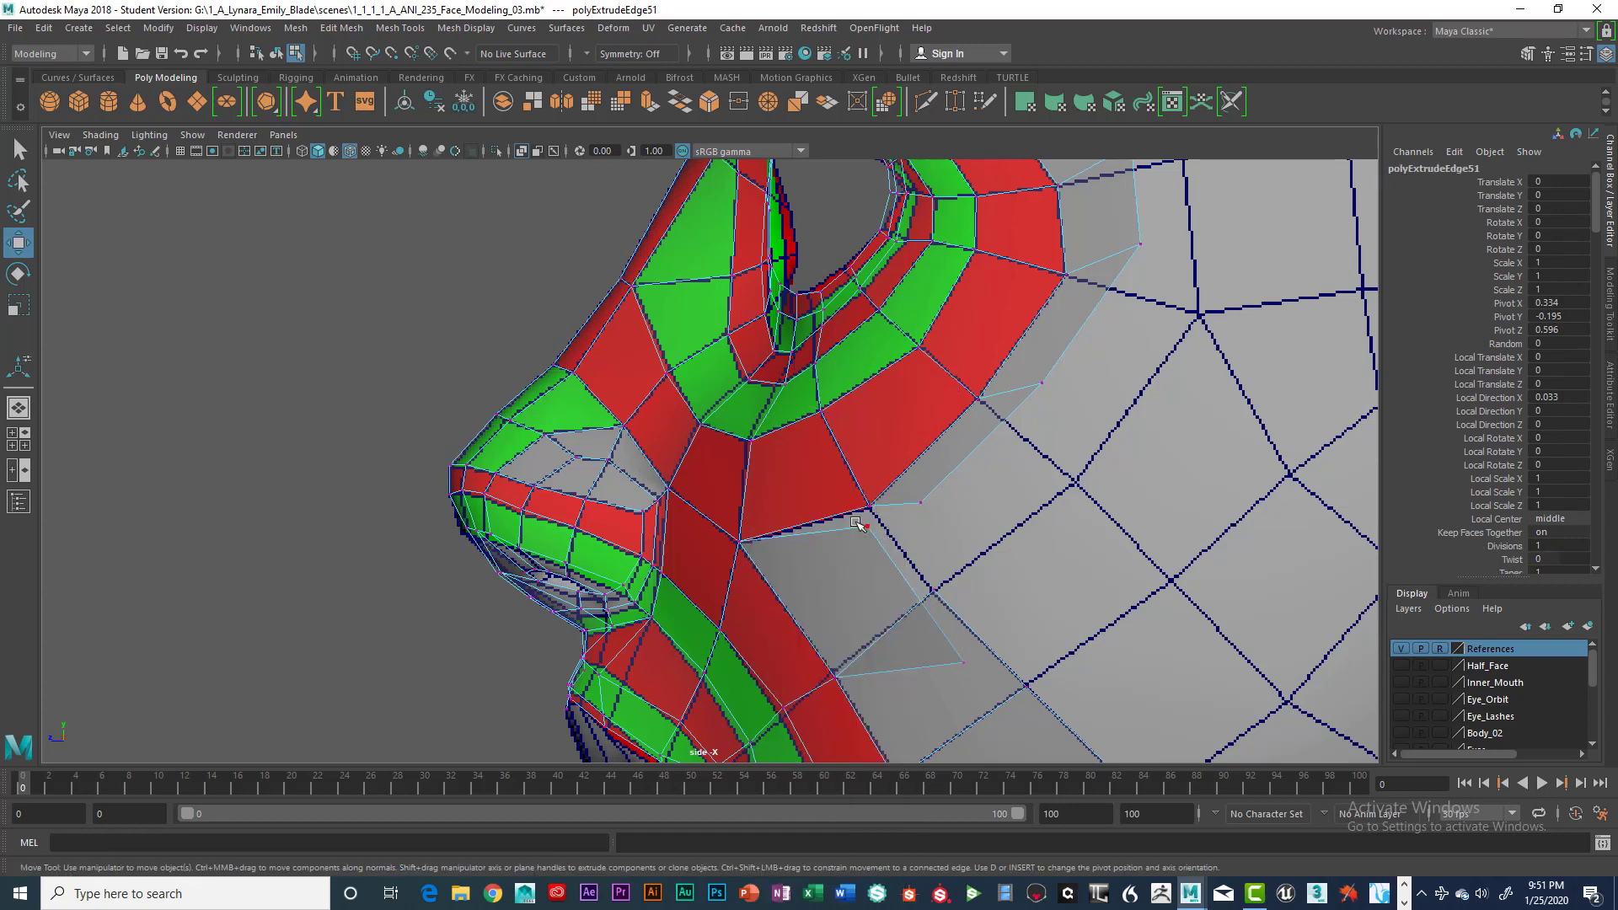
click(865, 525)
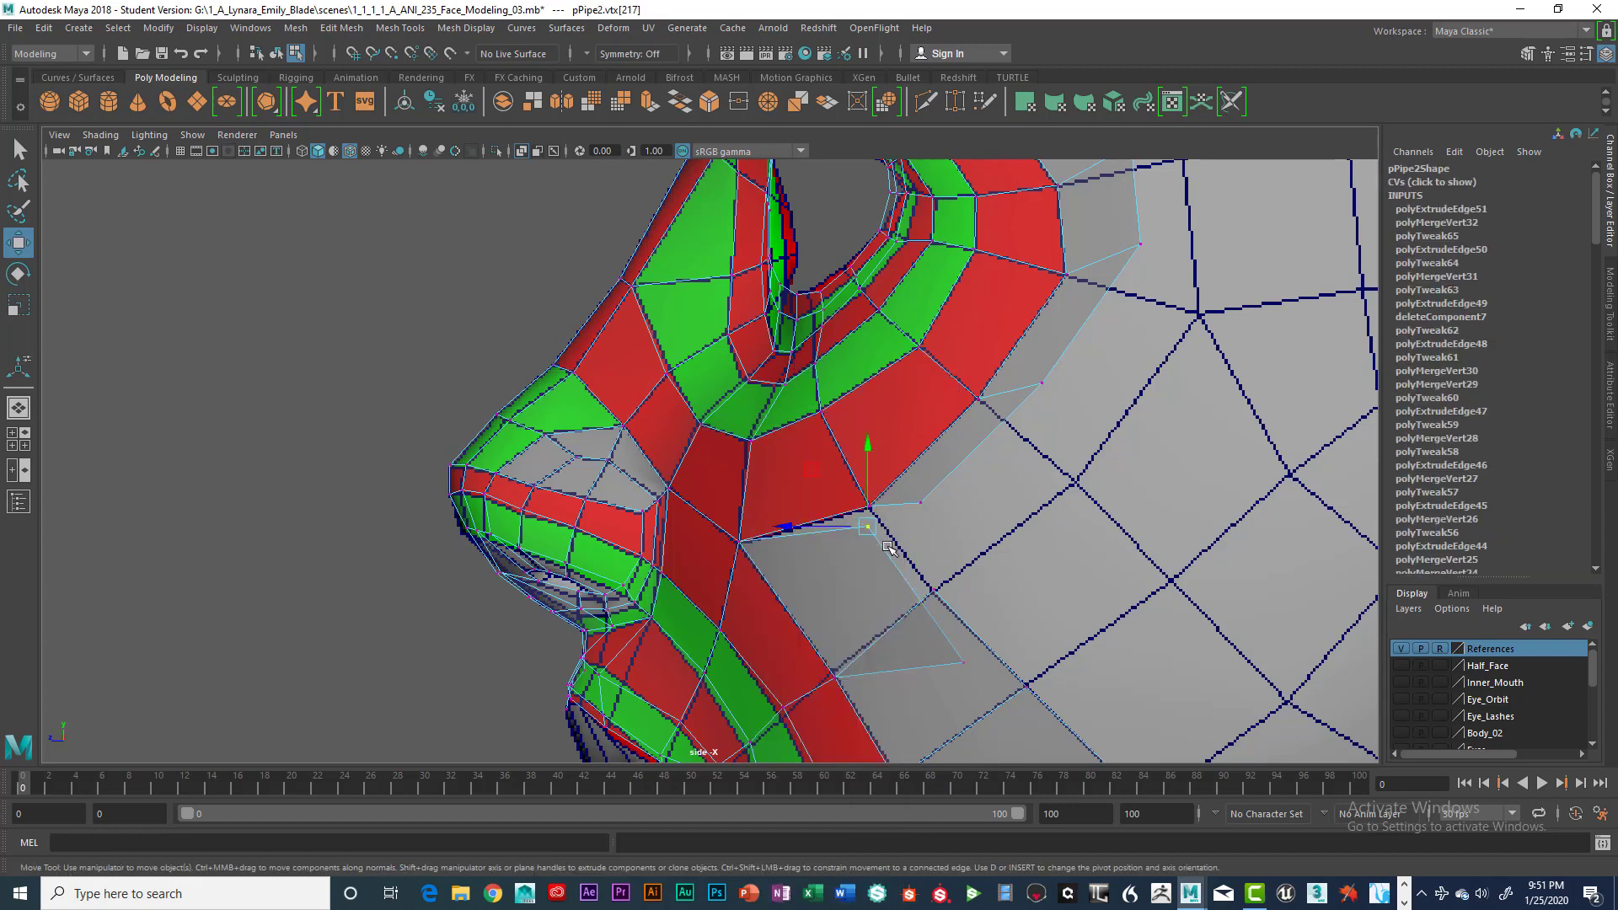
key(v)
drag(868, 528, 870, 506)
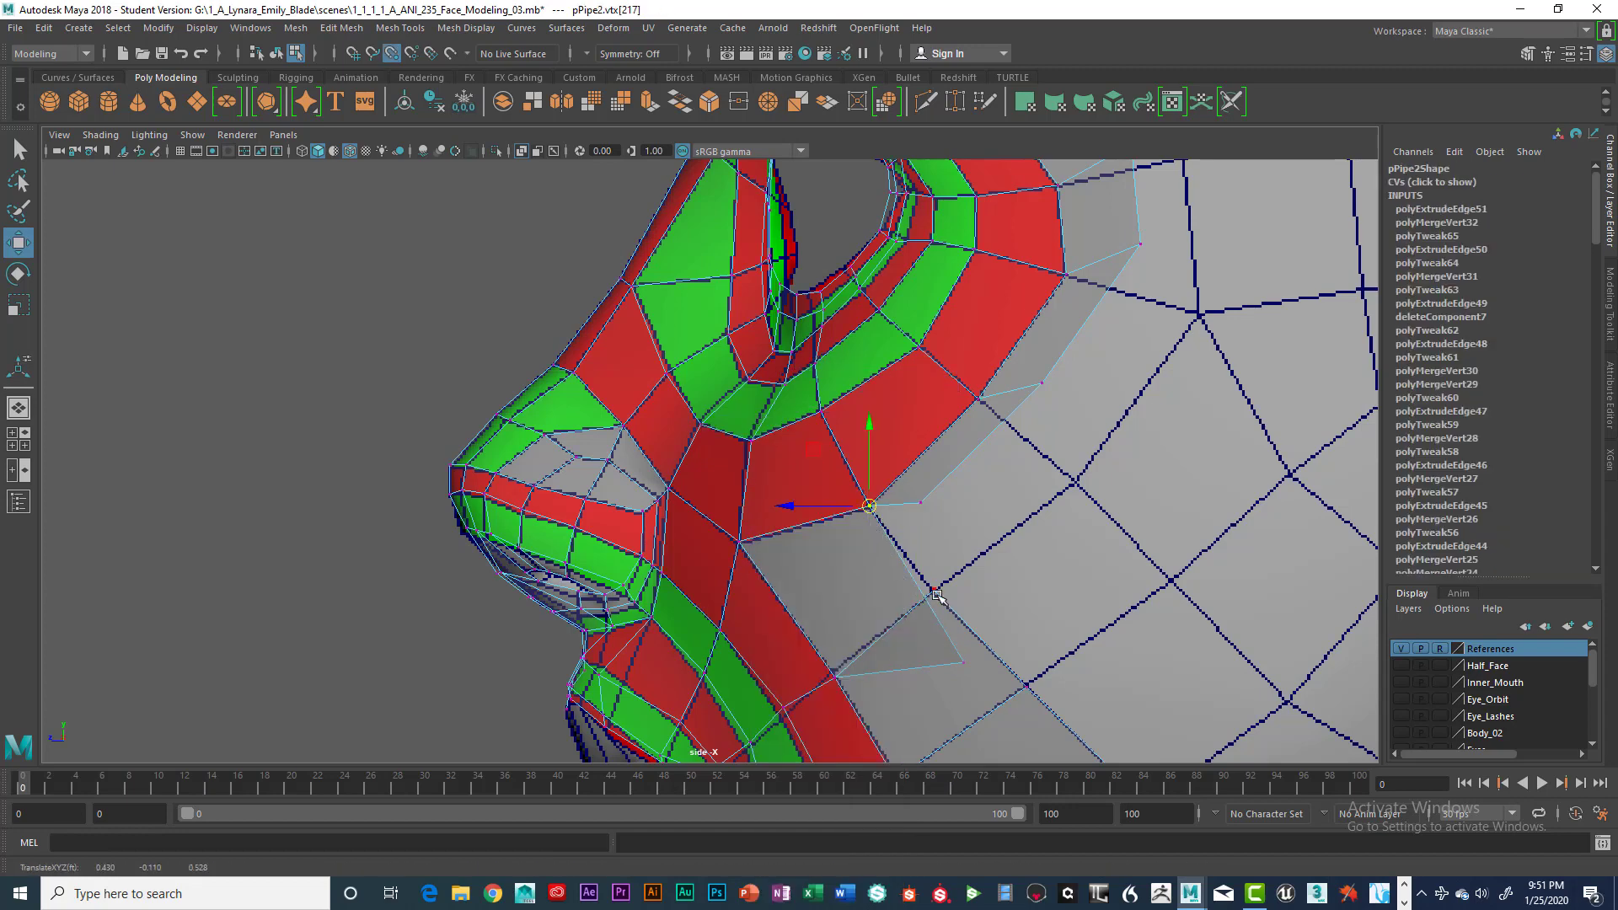
mouse_move(951, 650)
mouse_down()
mouse_move(968, 672)
mouse_move(949, 631)
mouse_up()
key(v)
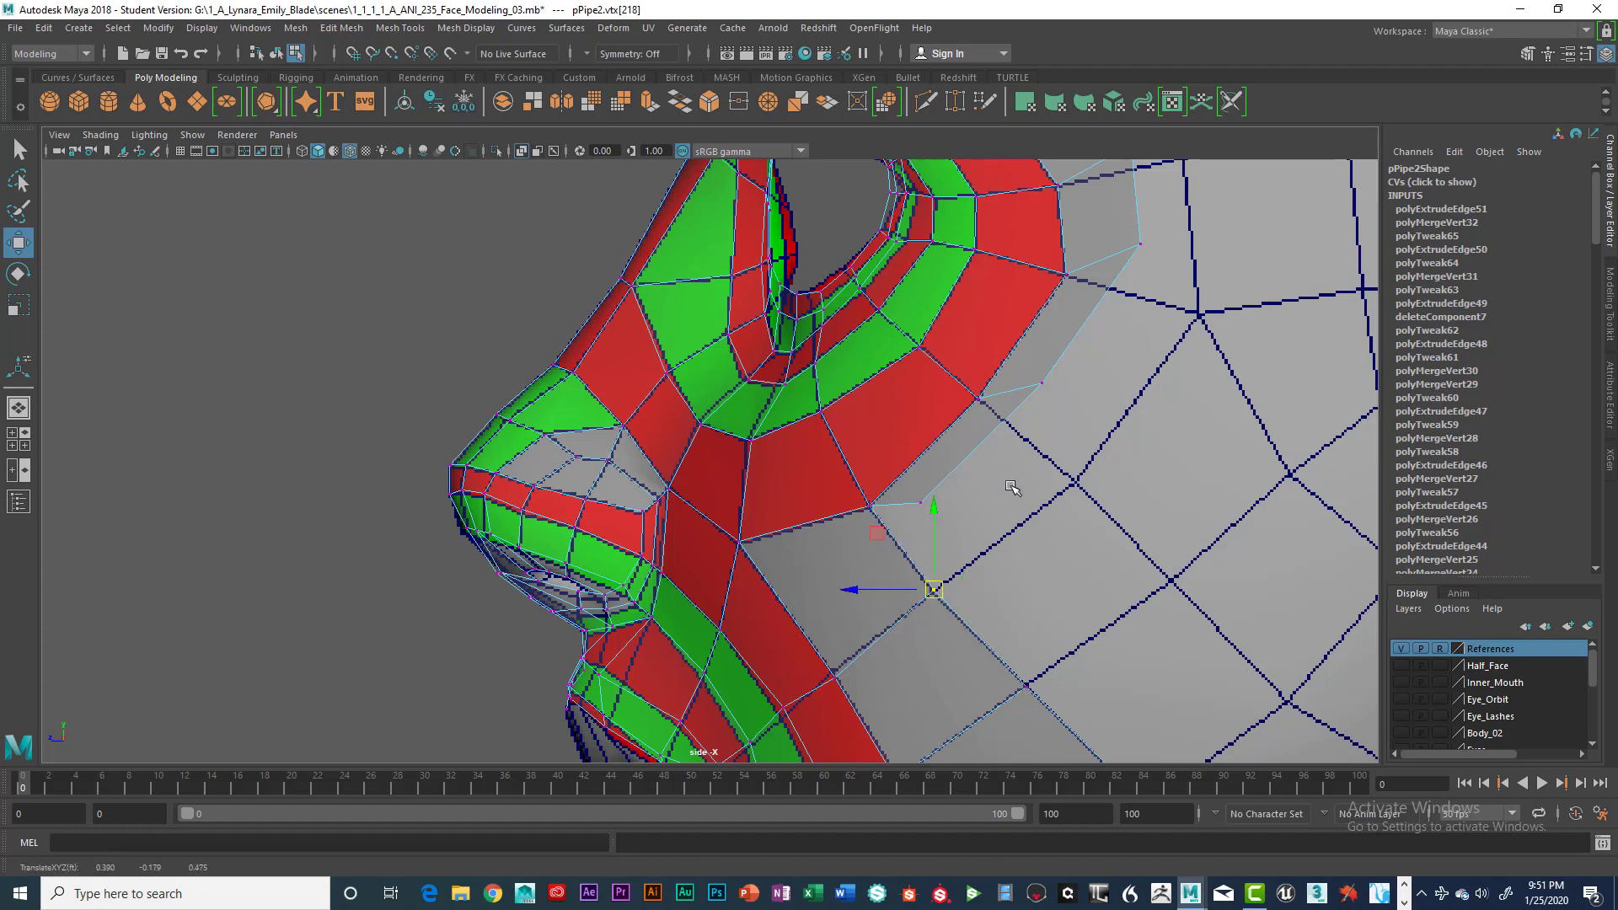
Step: Snap the two lowest outer vertices of the grey strip around the red eye loop to the reference cheek intersections
click(930, 504)
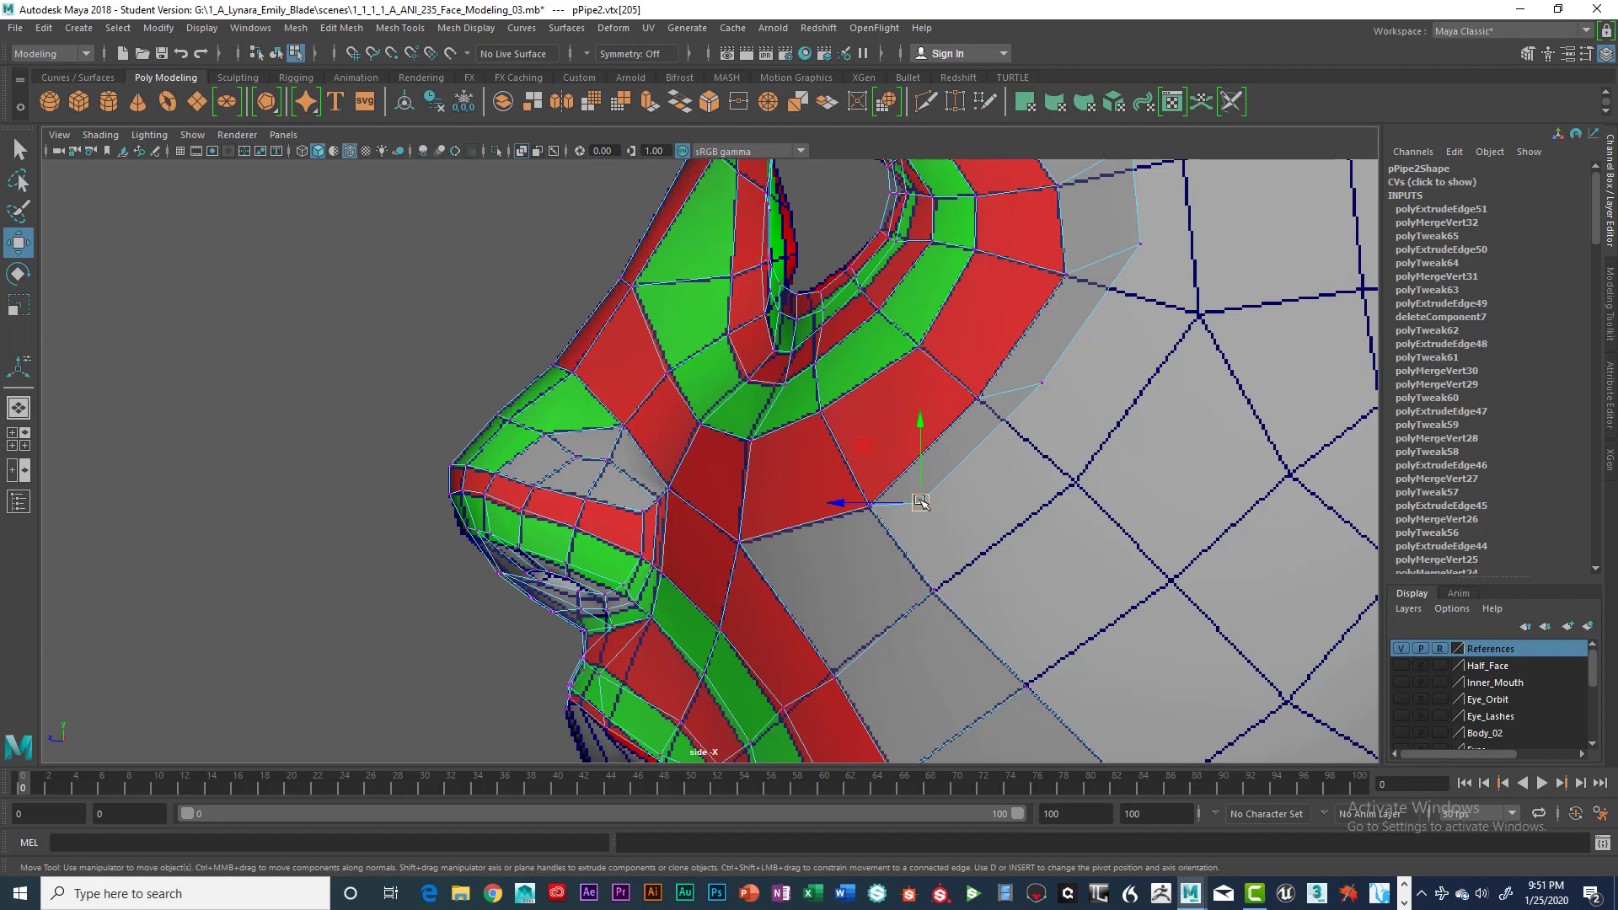
key(v)
drag(920, 502, 933, 542)
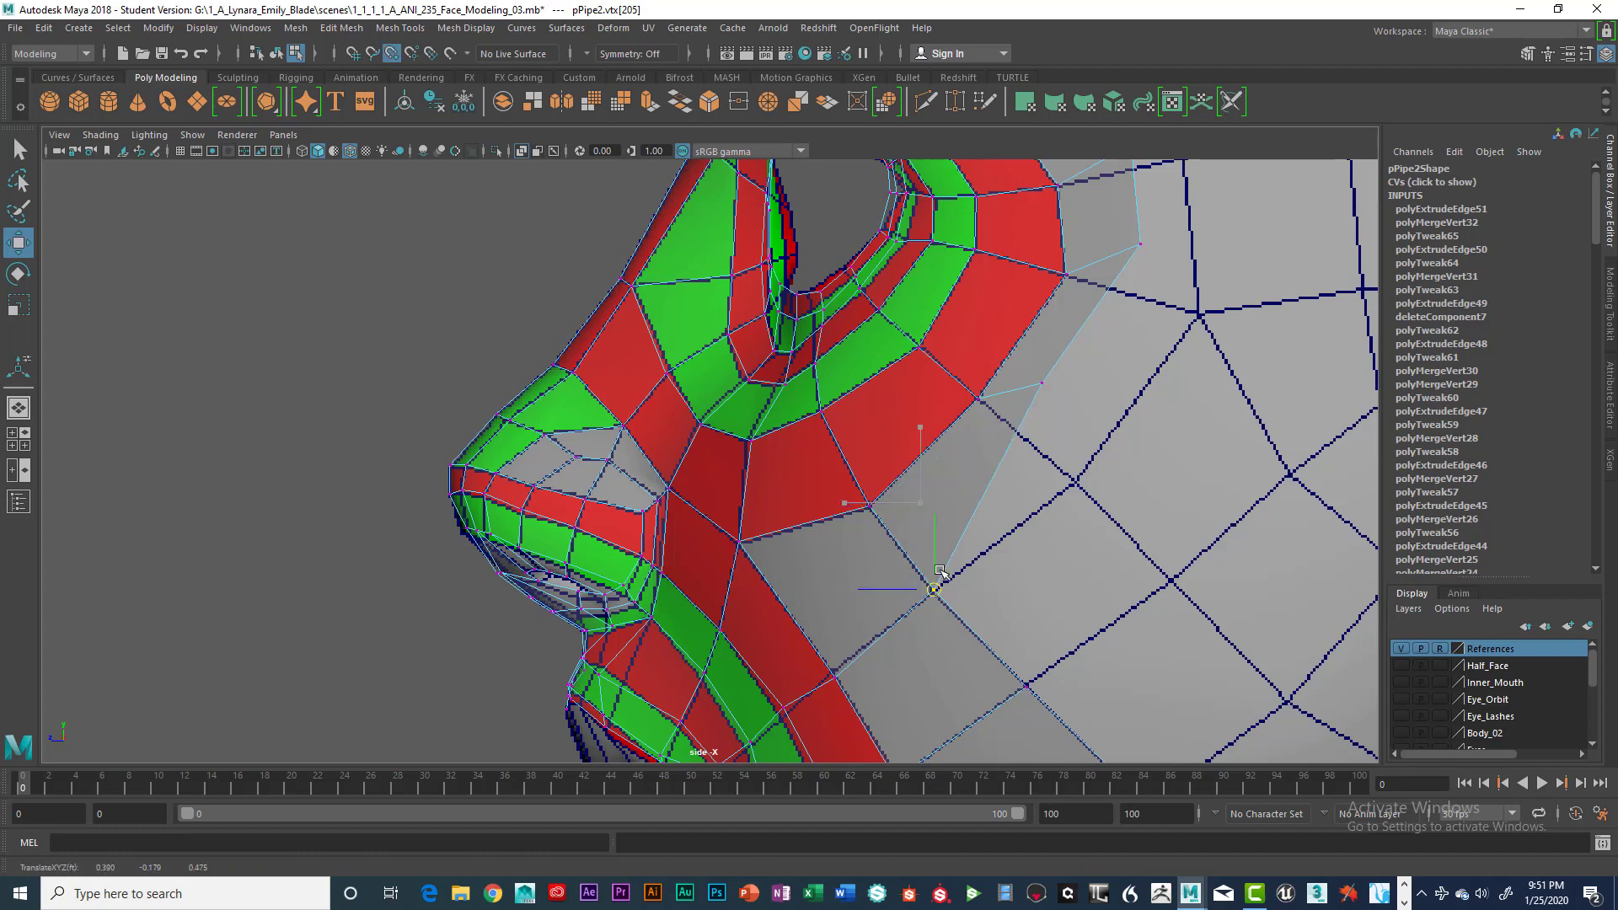
click(1042, 384)
drag(1042, 383, 1074, 483)
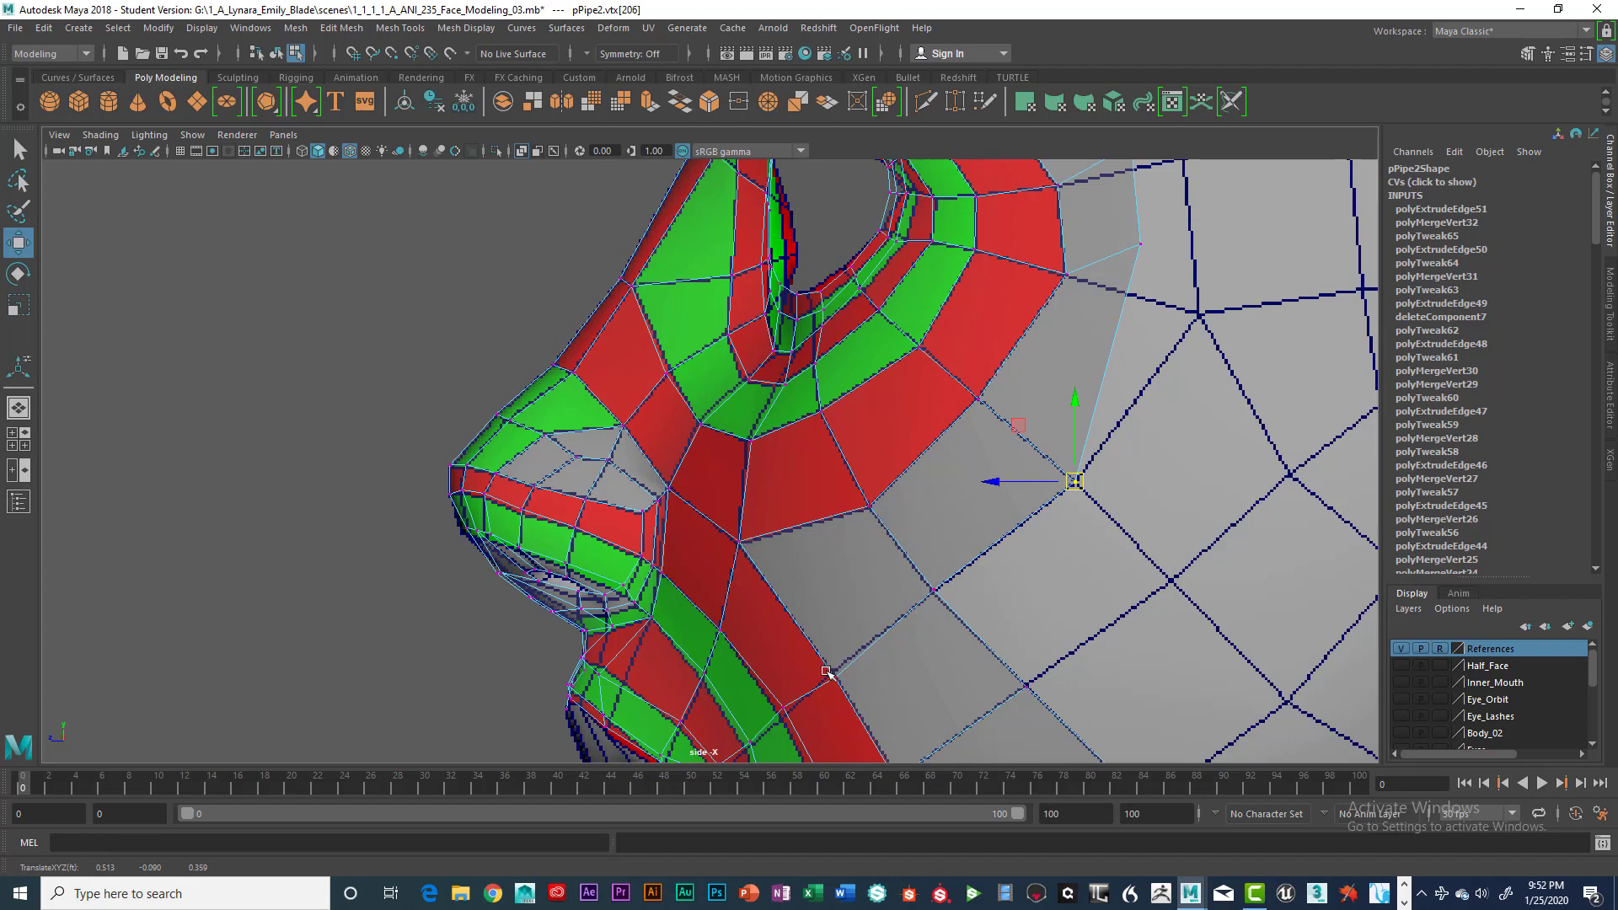
Step: Merge to center the overlapping vertices at the four corners of the new cheek face between the mouth and eye loops
click(833, 677)
drag(836, 681, 834, 674)
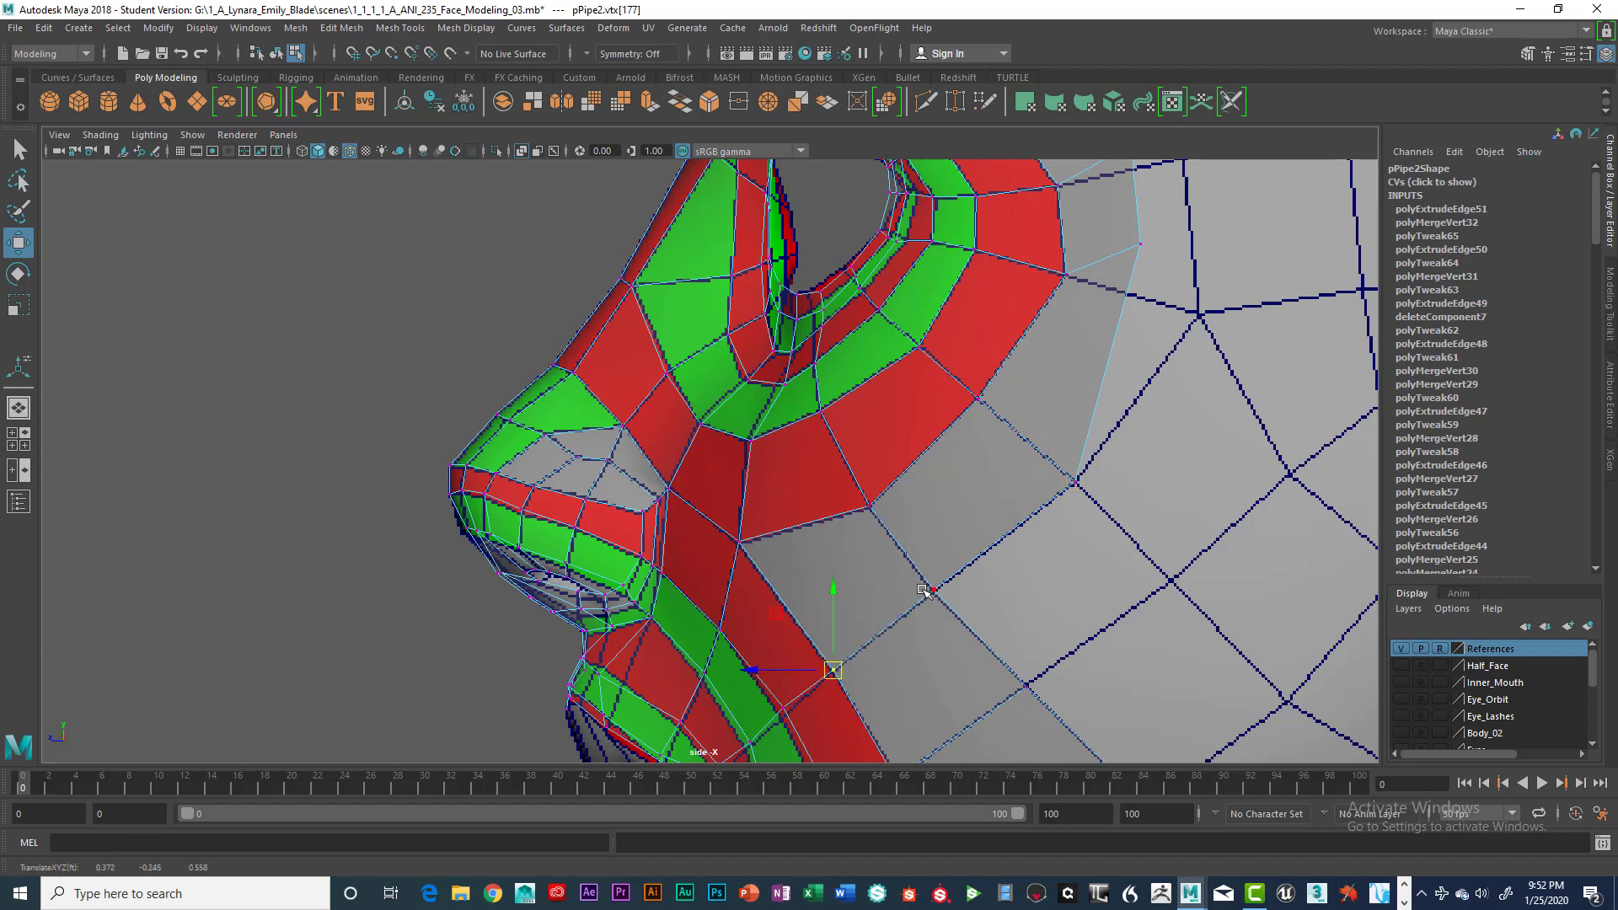
click(735, 534)
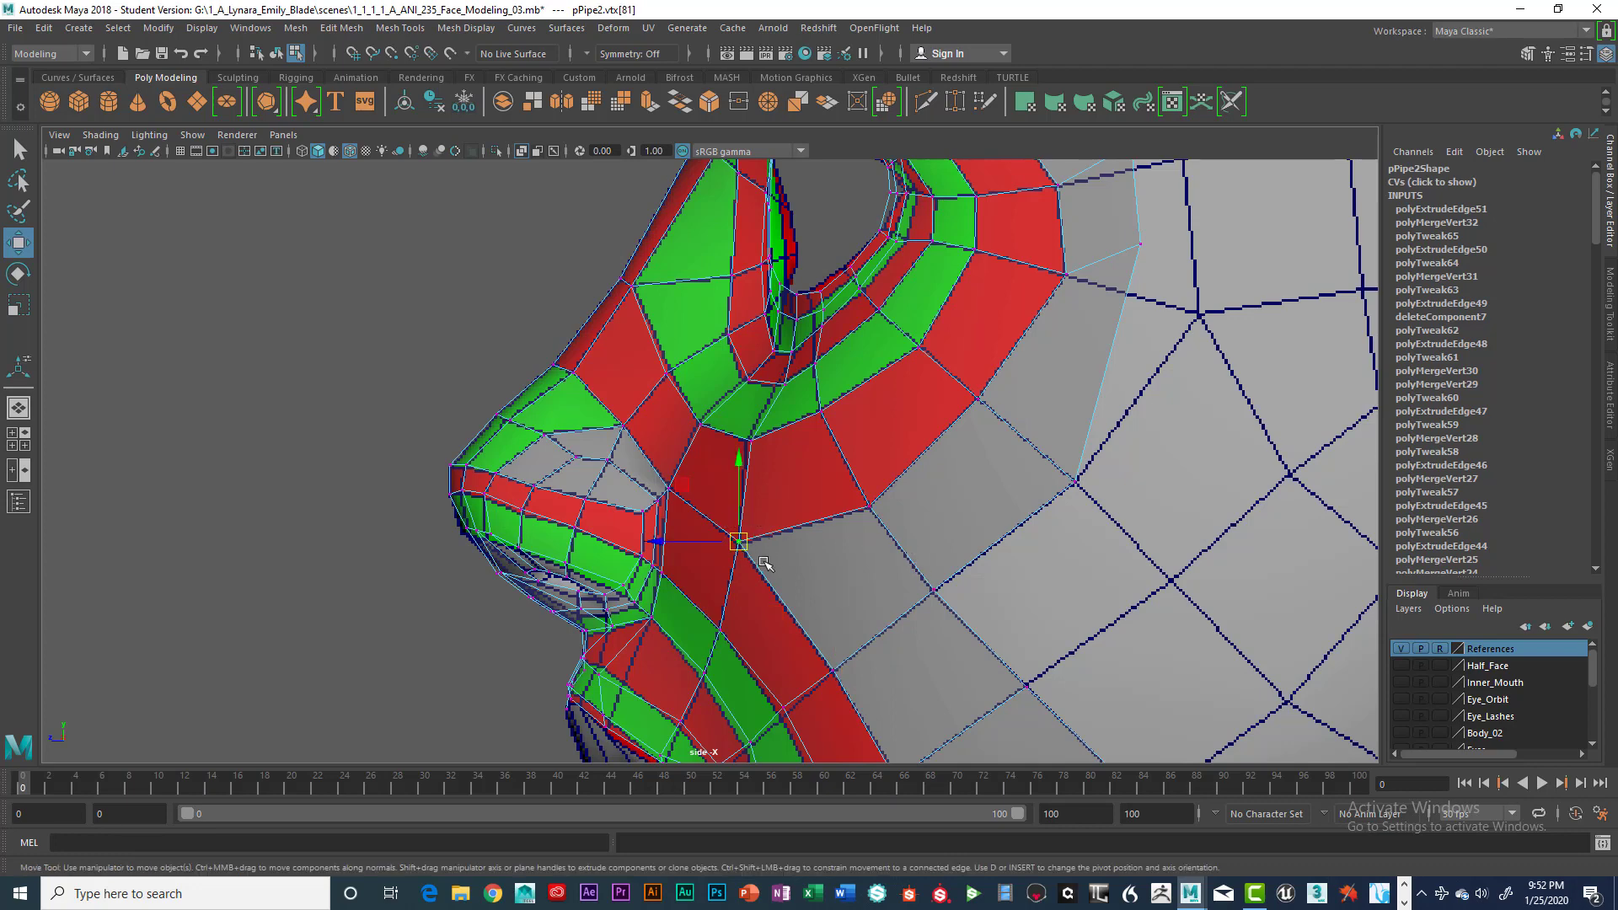
key(space)
key(space)
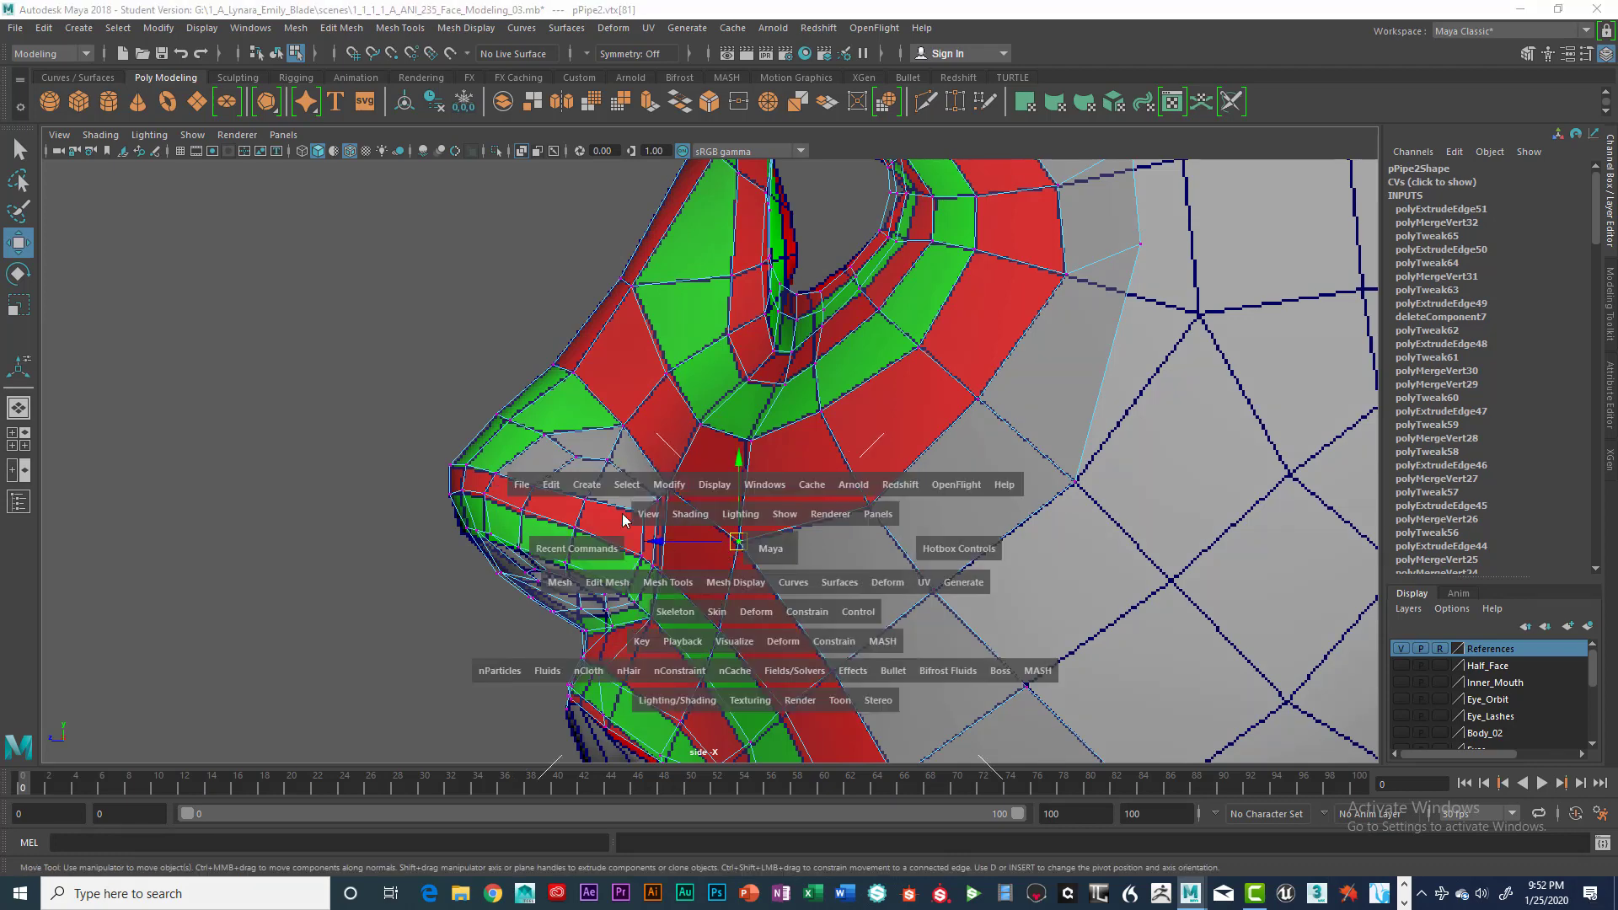
click(616, 587)
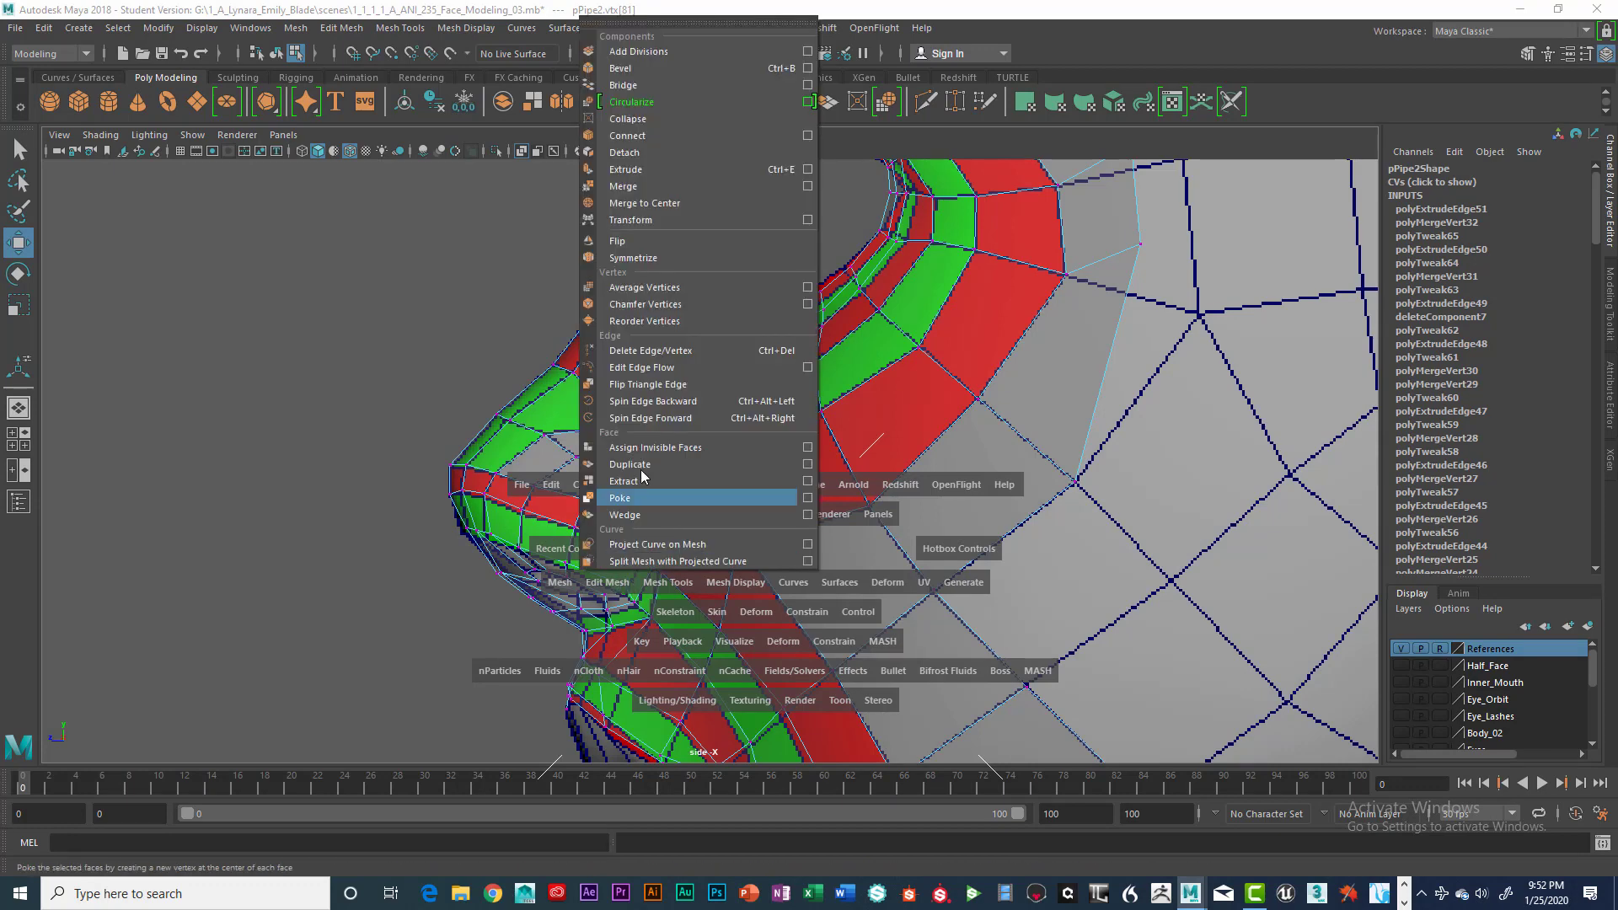
click(658, 205)
click(868, 505)
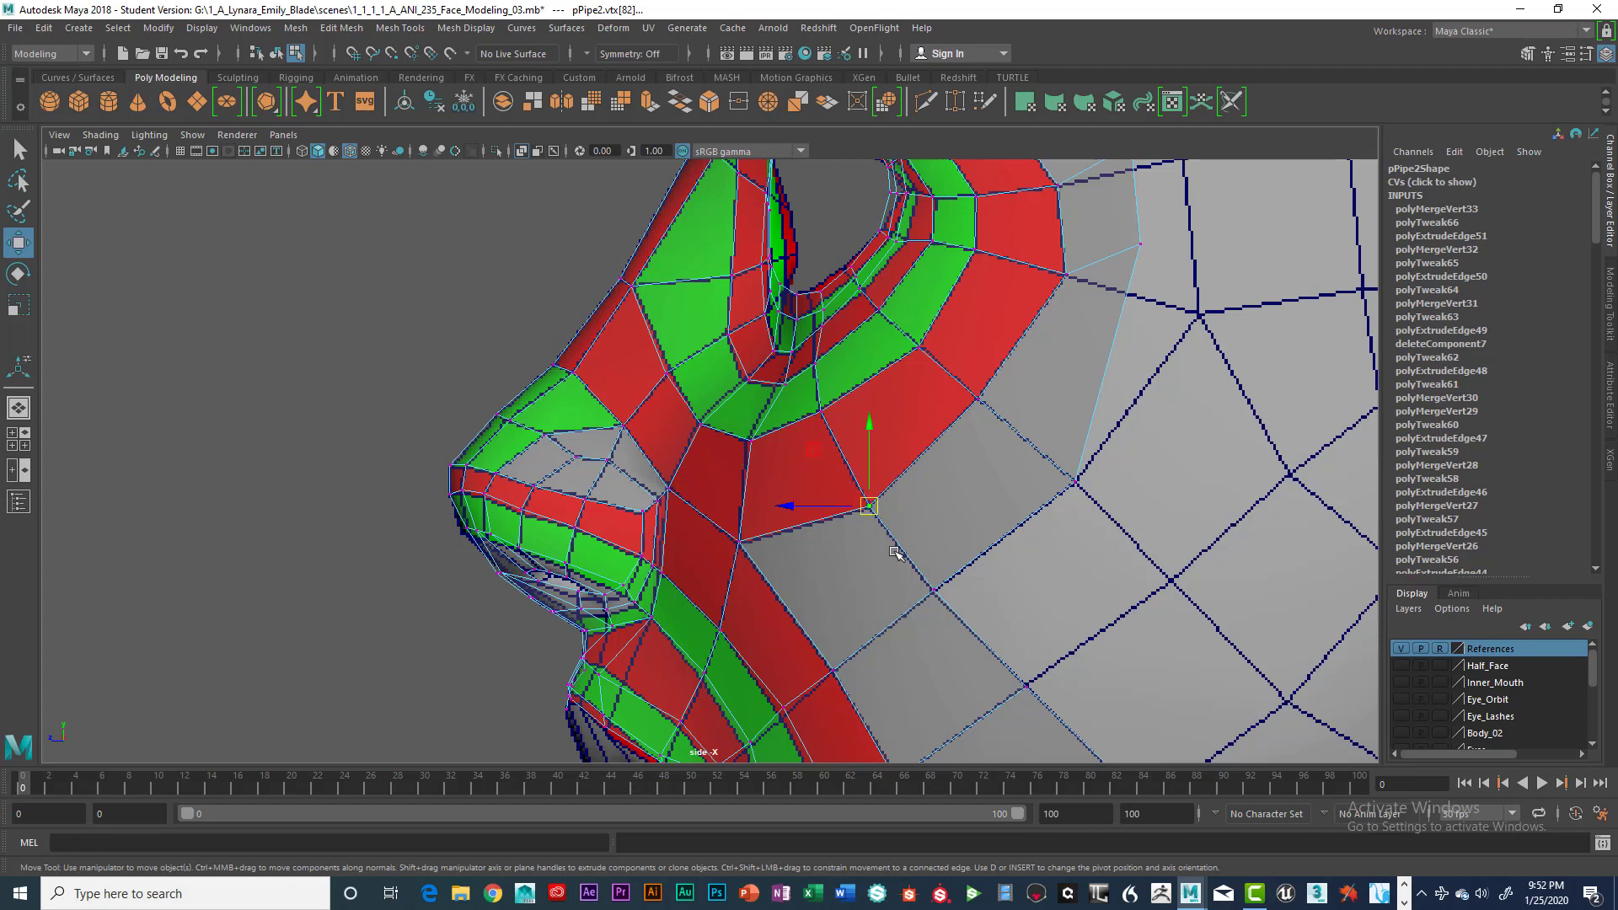
click(942, 600)
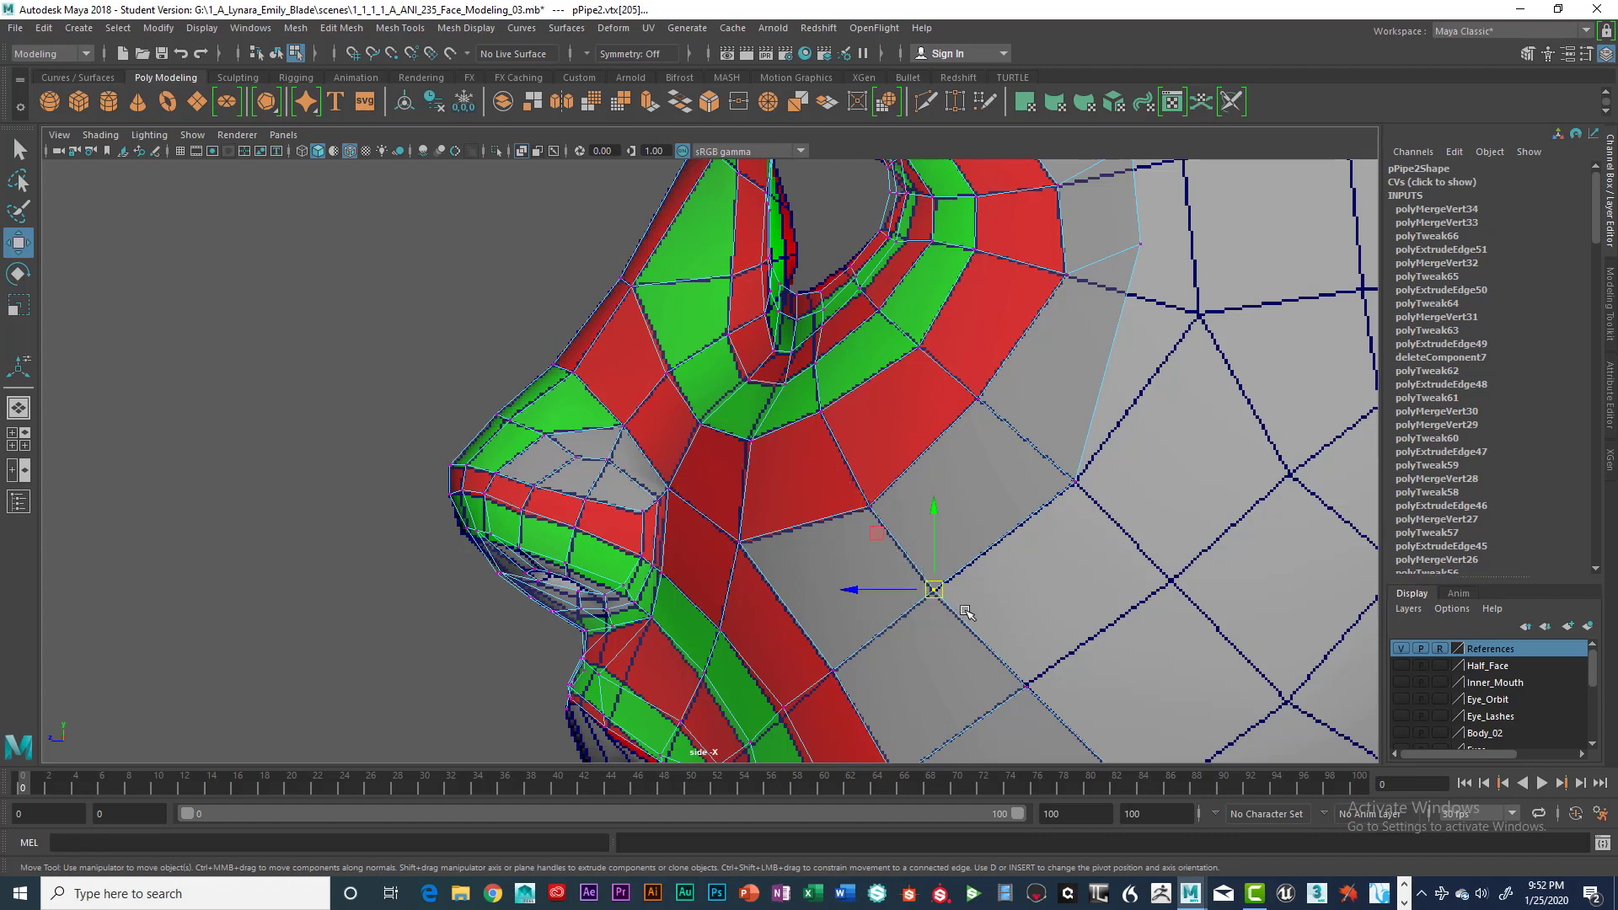
click(831, 669)
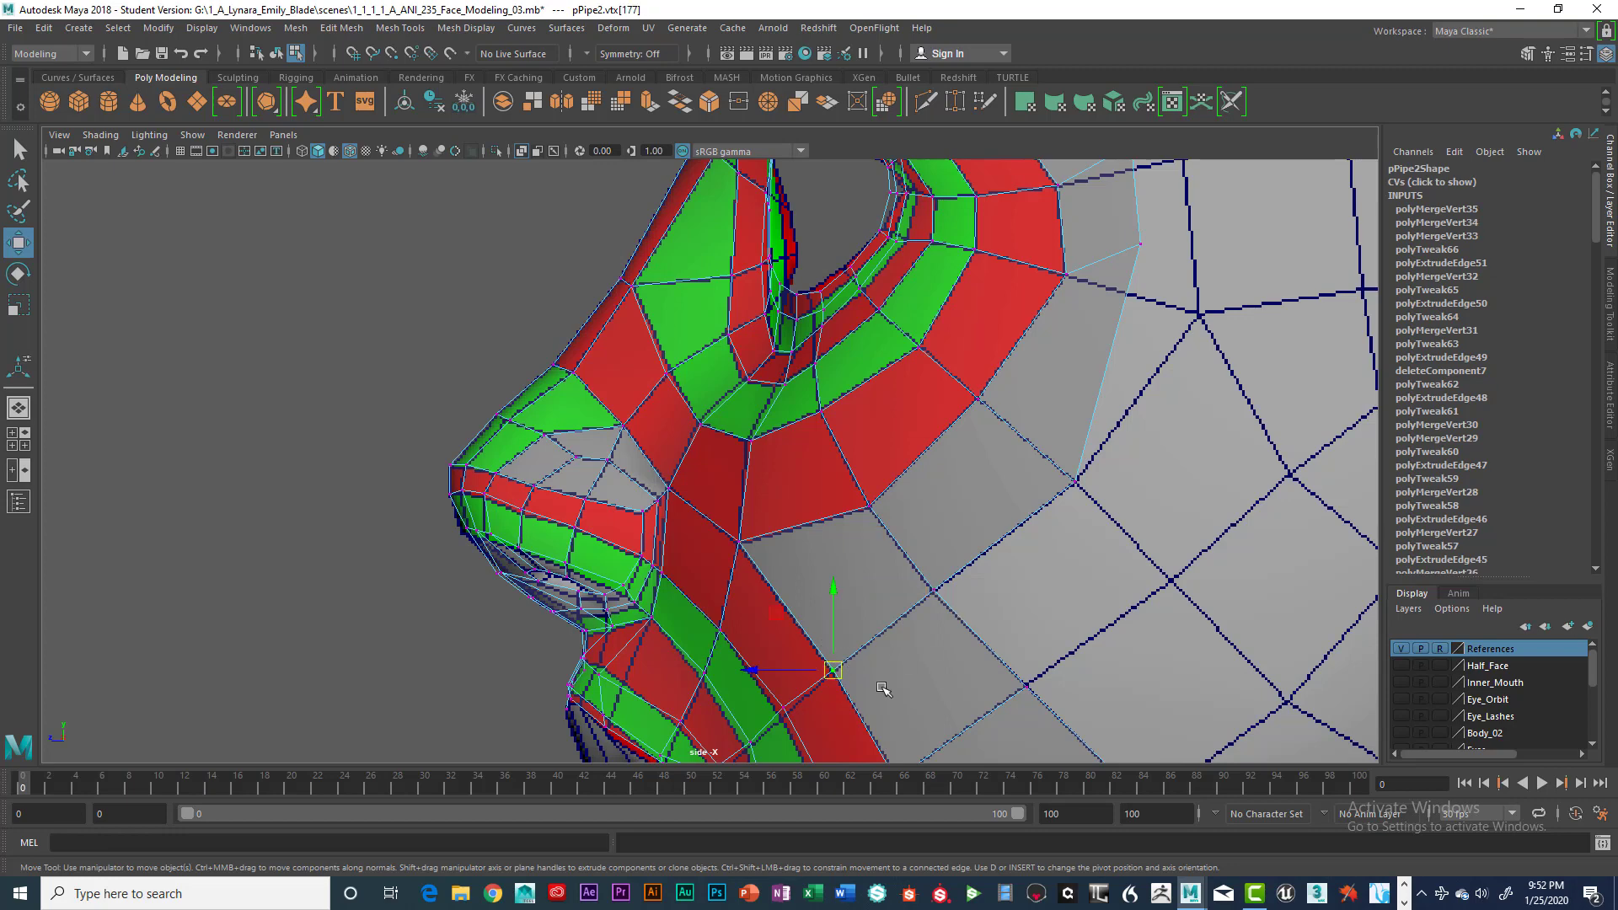
key(g)
Step: Snap the grey strip's two outer vertices beside the eye corner to the reference temple intersections in the side view
scroll(1021, 644, down, 2)
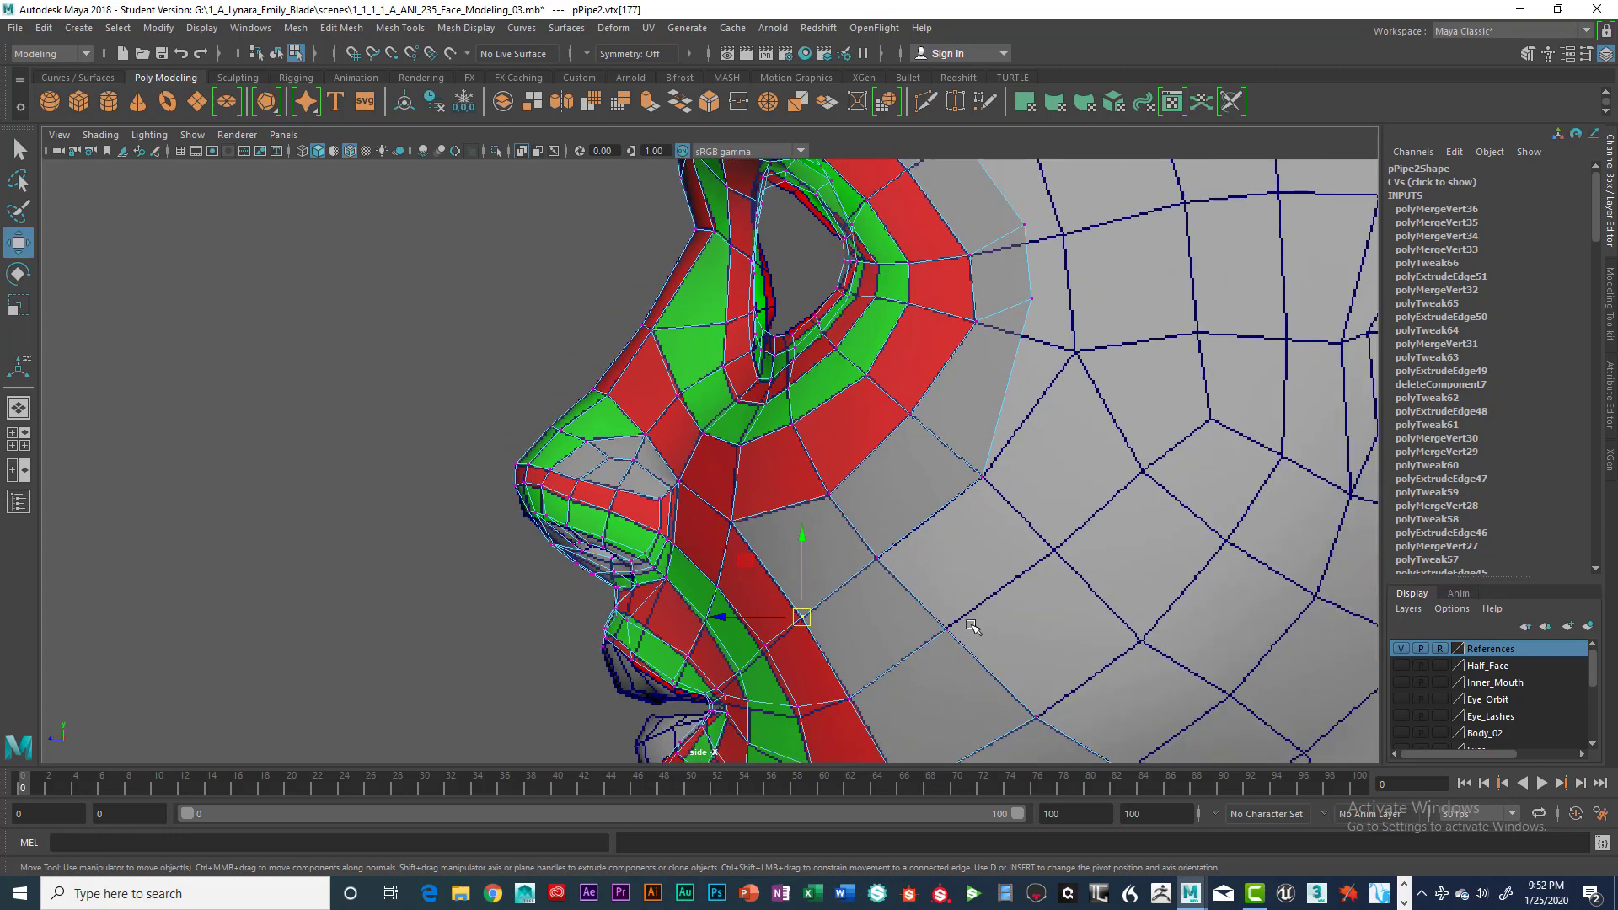
scroll(970, 624, down, 1)
scroll(985, 611, down, 4)
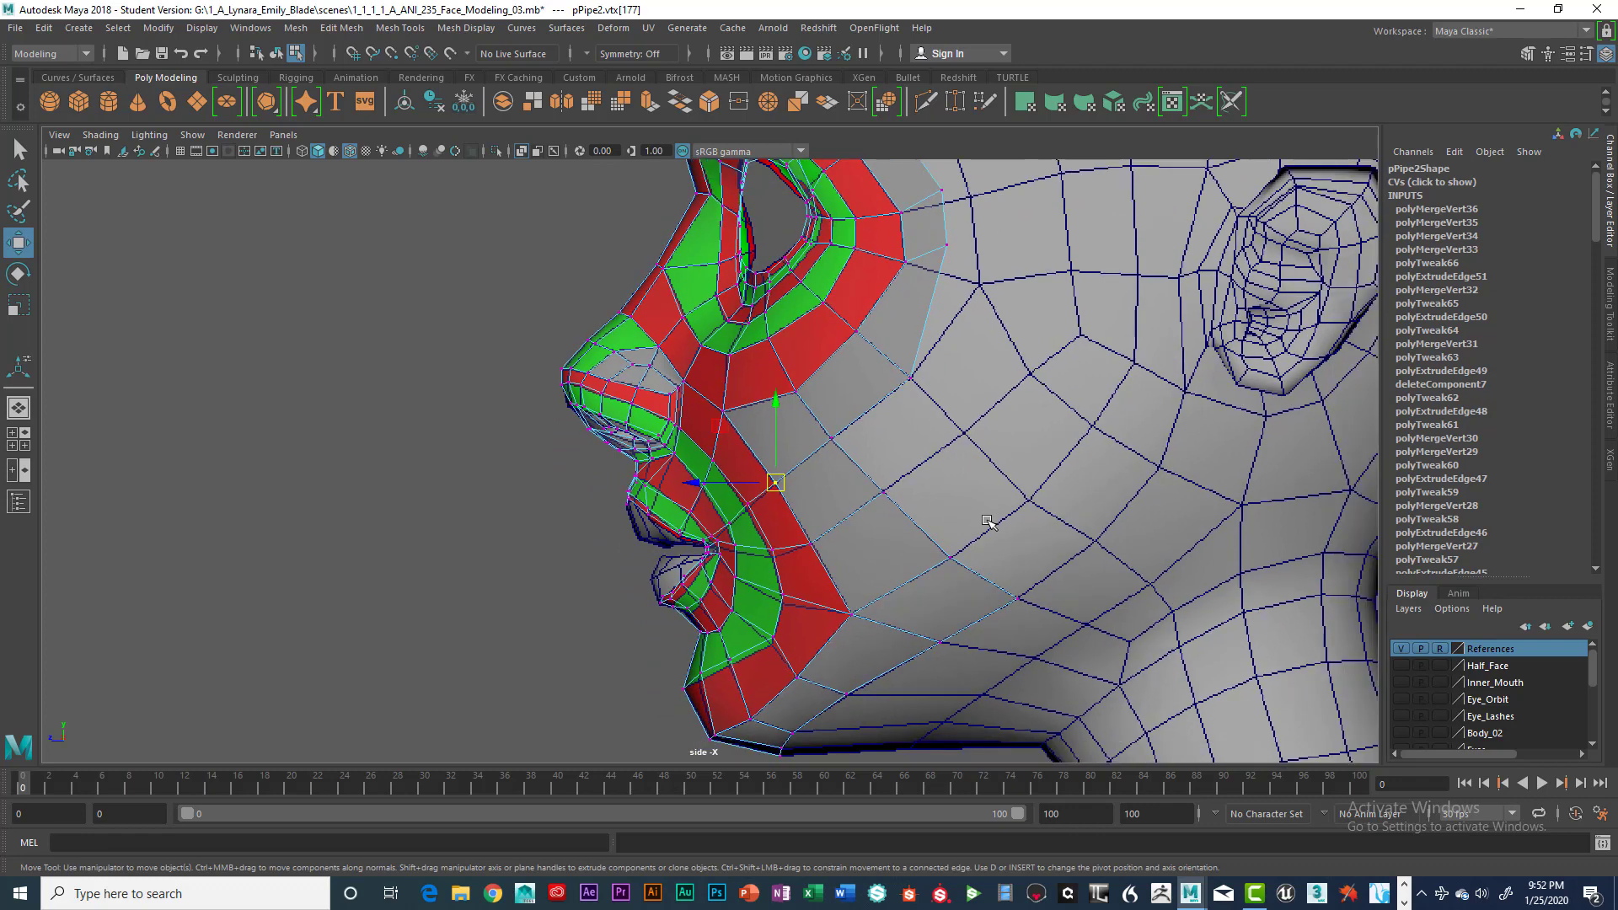
alt+middle_drag(977, 559, 980, 597)
alt+drag(980, 597, 952, 598)
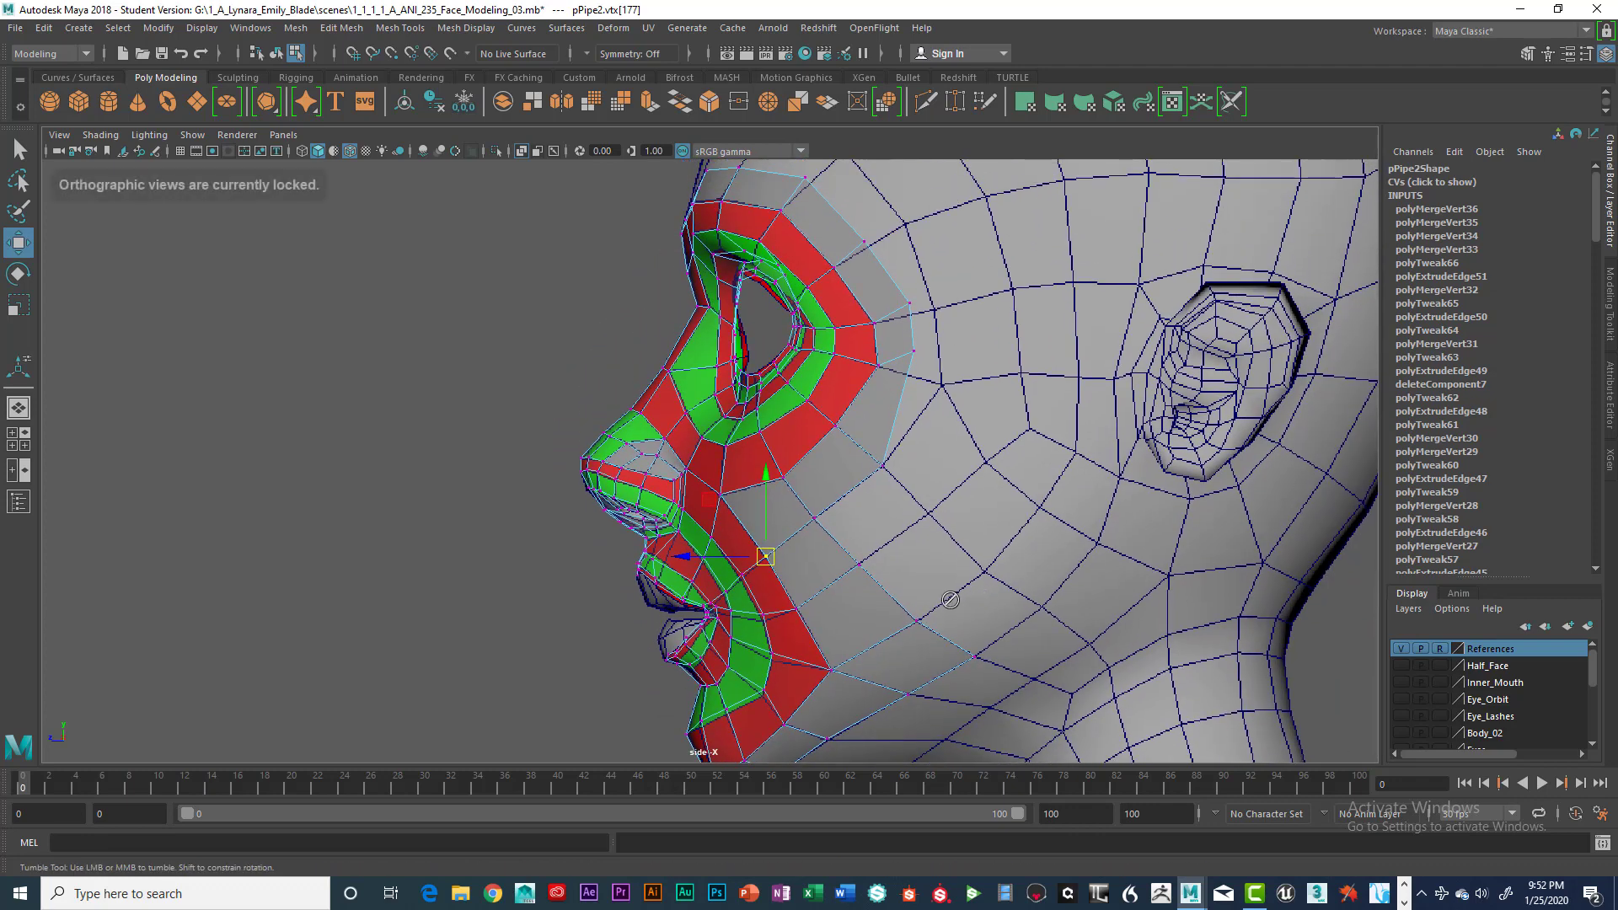
alt+middle_drag(933, 494, 915, 587)
scroll(952, 645, up, 2)
drag(893, 463, 949, 515)
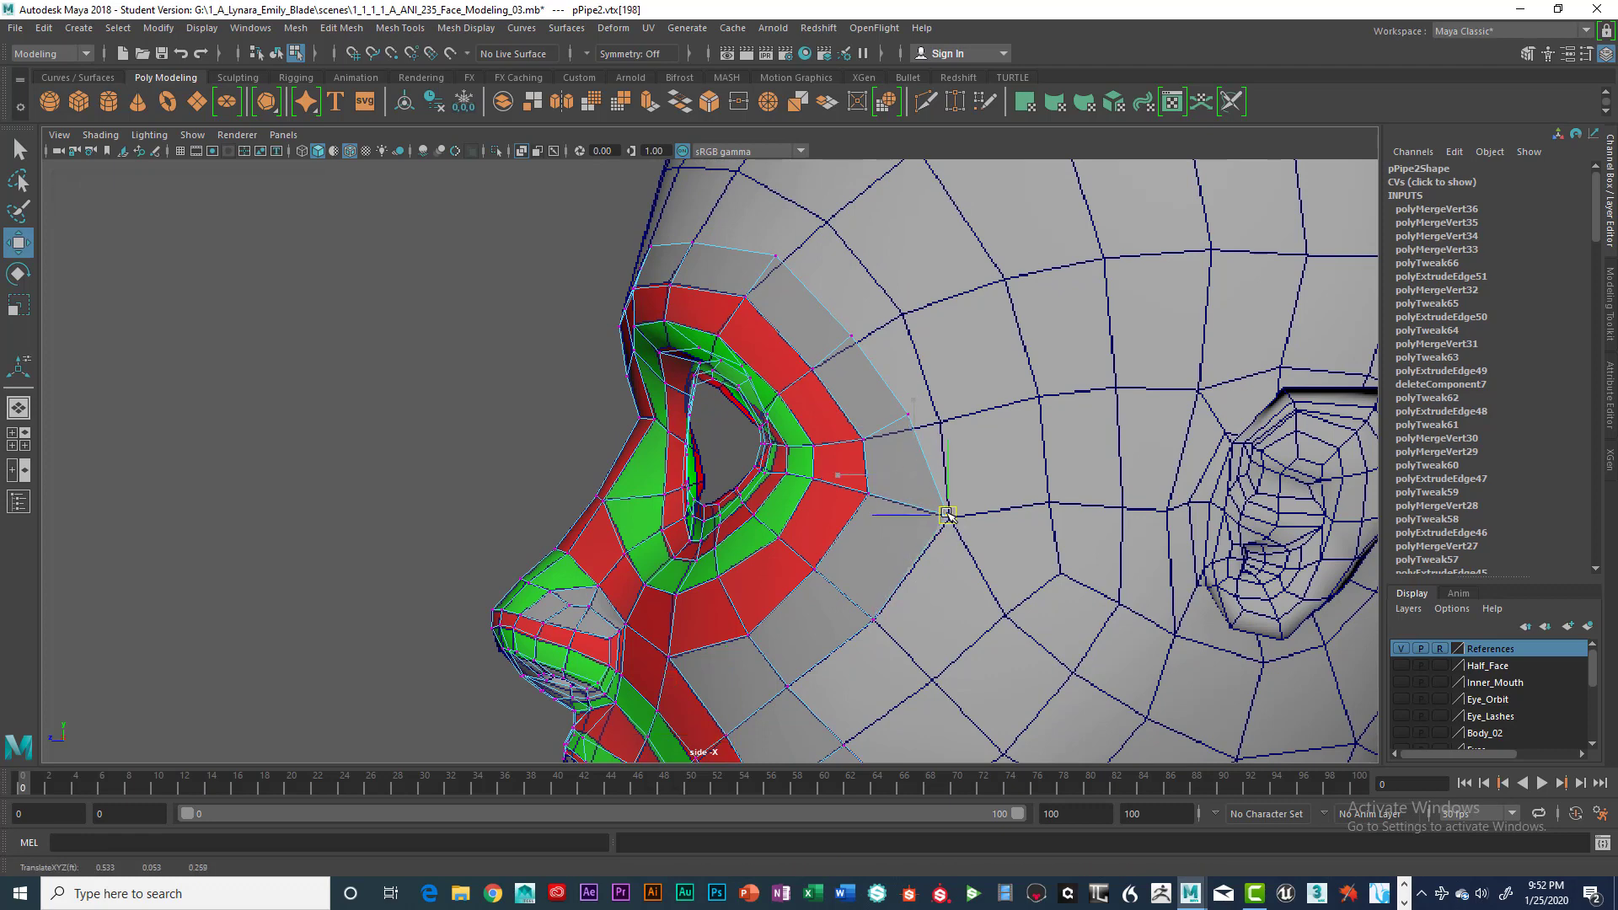
drag(908, 415, 941, 419)
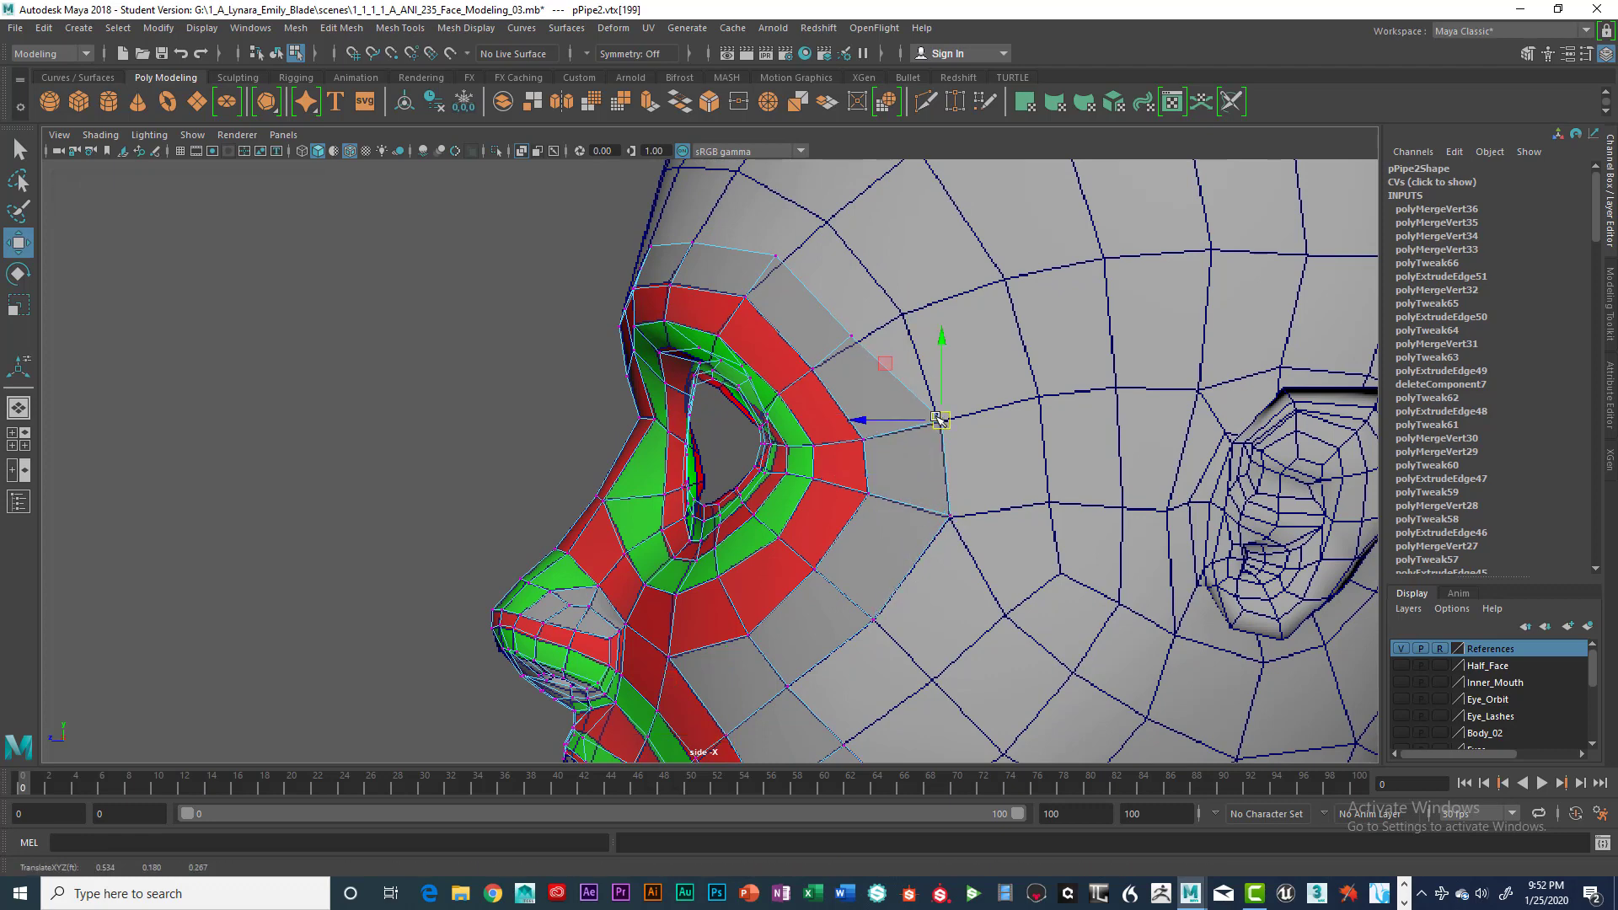
Step: Snap the strip's remaining outer vertices above the eye and brow to the reference forehead intersections in the side view
alt+middle_drag(814, 292, 836, 406)
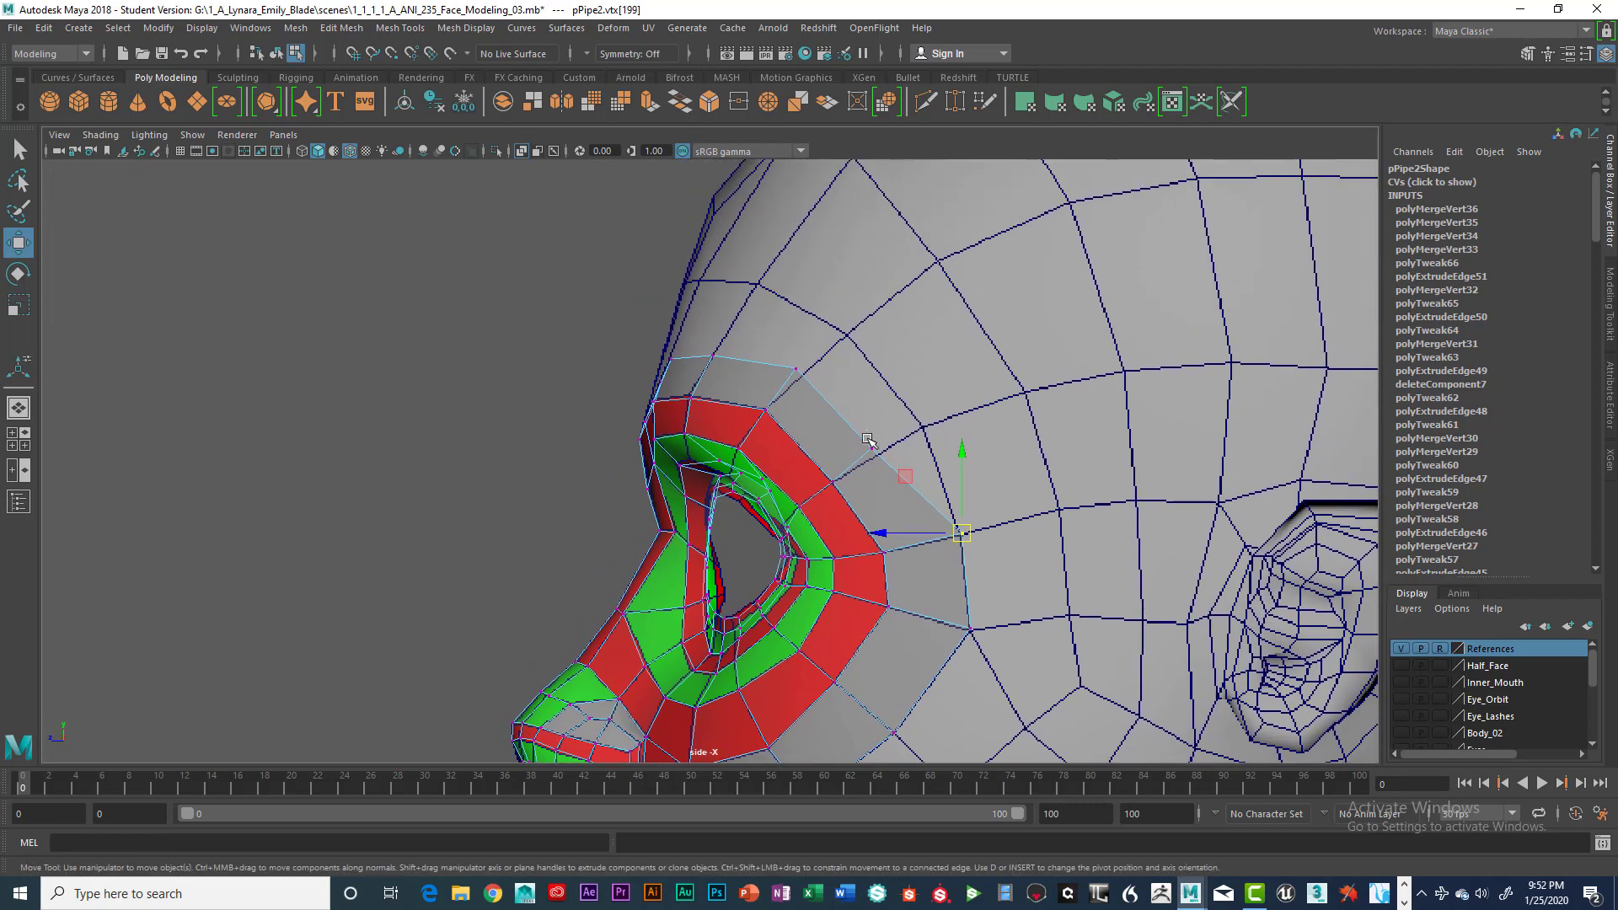
drag(866, 436, 924, 427)
drag(780, 346, 853, 337)
alt+middle_drag(852, 337, 920, 397)
drag(766, 411, 807, 435)
drag(791, 413, 838, 338)
alt+middle_drag(836, 339, 867, 364)
click(770, 445)
drag(772, 449, 802, 367)
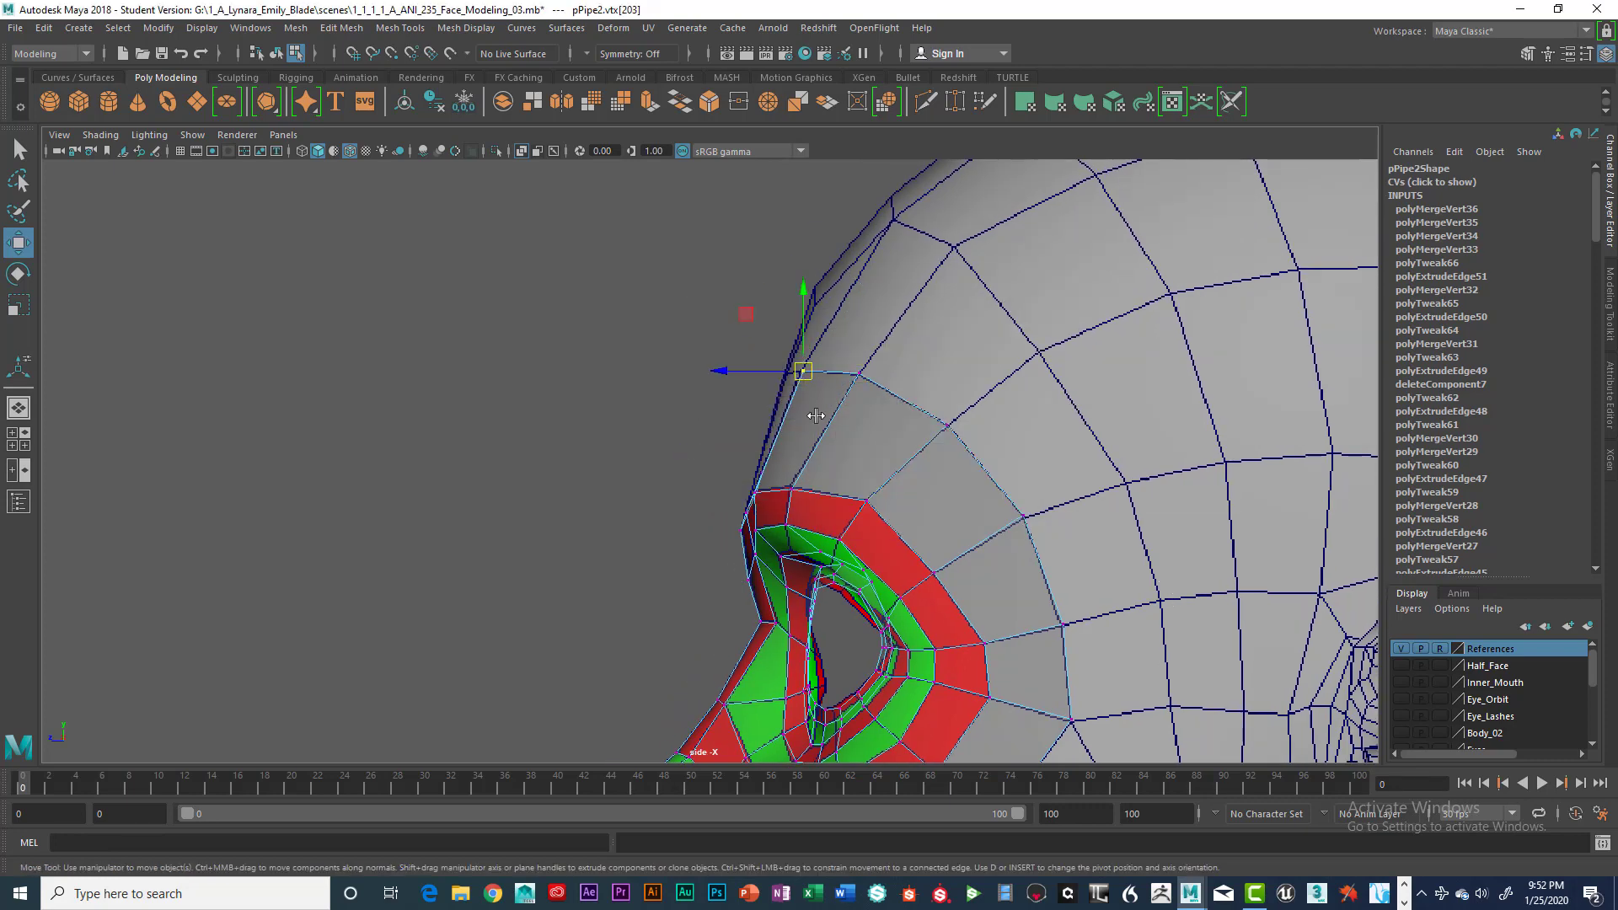
Step: In the front view, snap the strip's center-line vertex and its neighbor above the brow to the reference forehead intersections
key(space)
key(space)
alt+middle_drag(603, 413, 655, 572)
alt+middle_drag(573, 308, 657, 530)
alt+middle_drag(632, 253, 658, 366)
drag(672, 354, 674, 355)
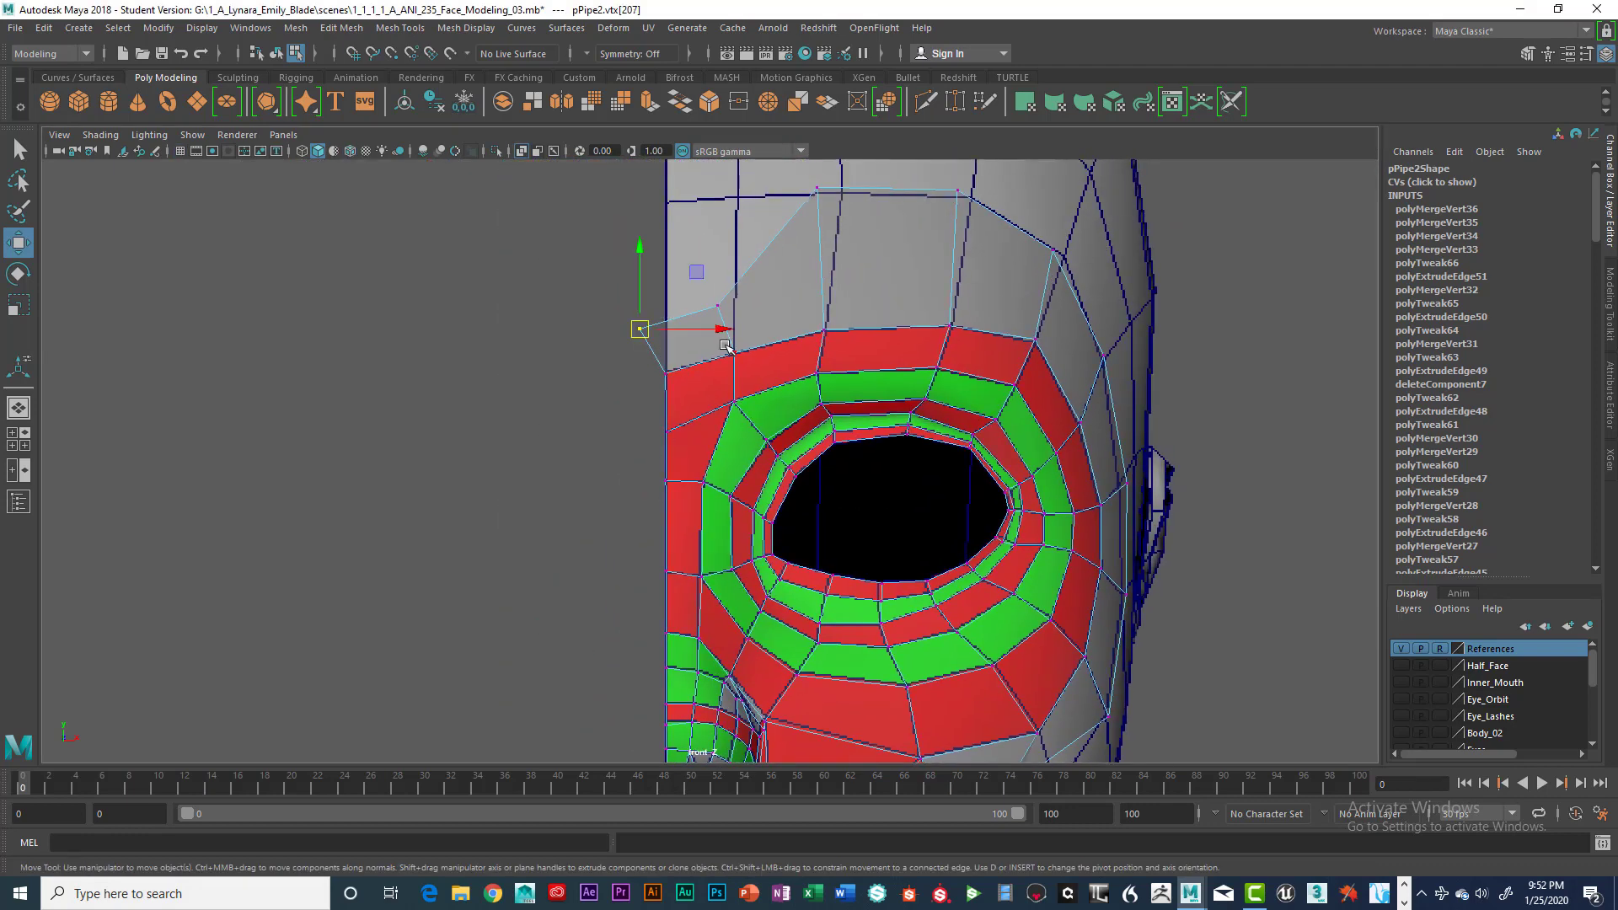
alt+middle_drag(721, 333, 725, 481)
click(743, 348)
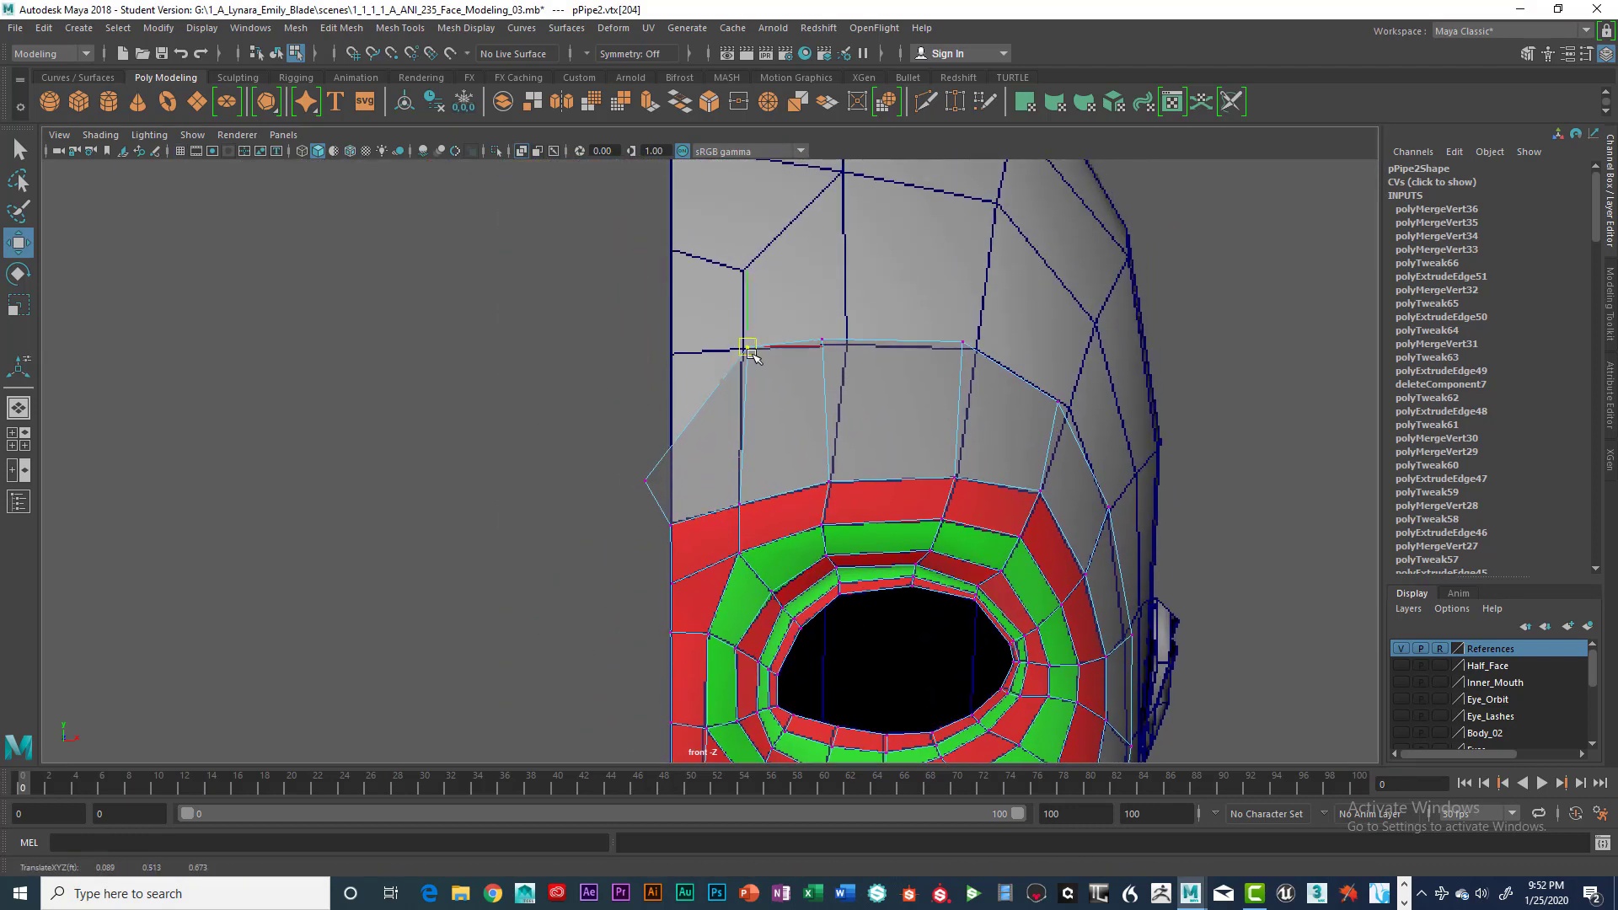
click(649, 480)
click(647, 482)
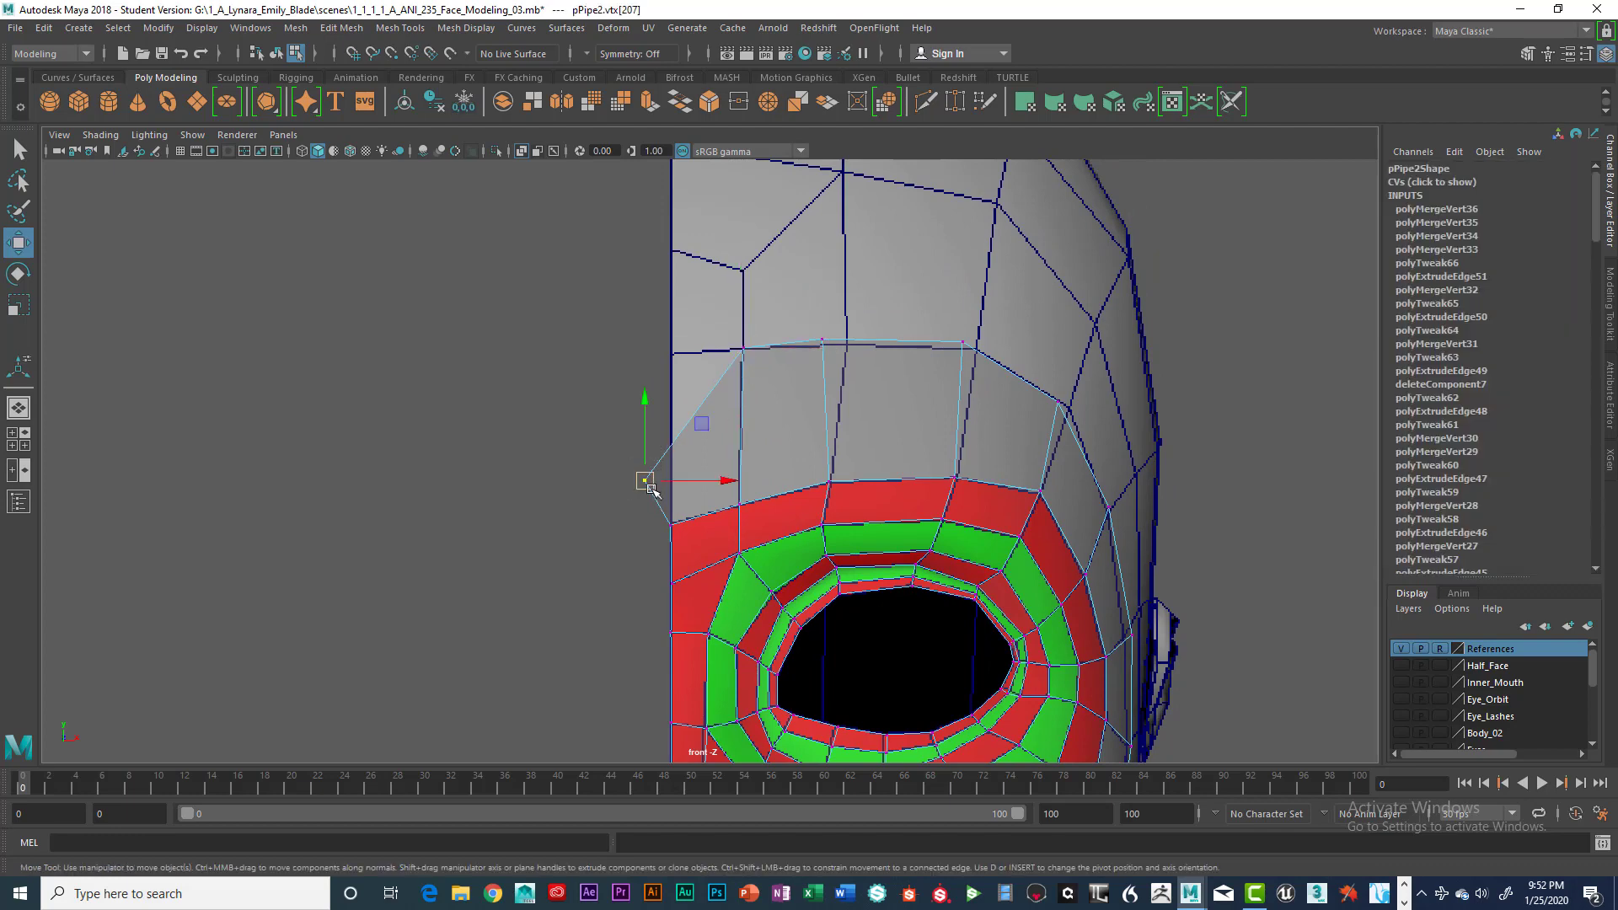
drag(647, 482, 671, 358)
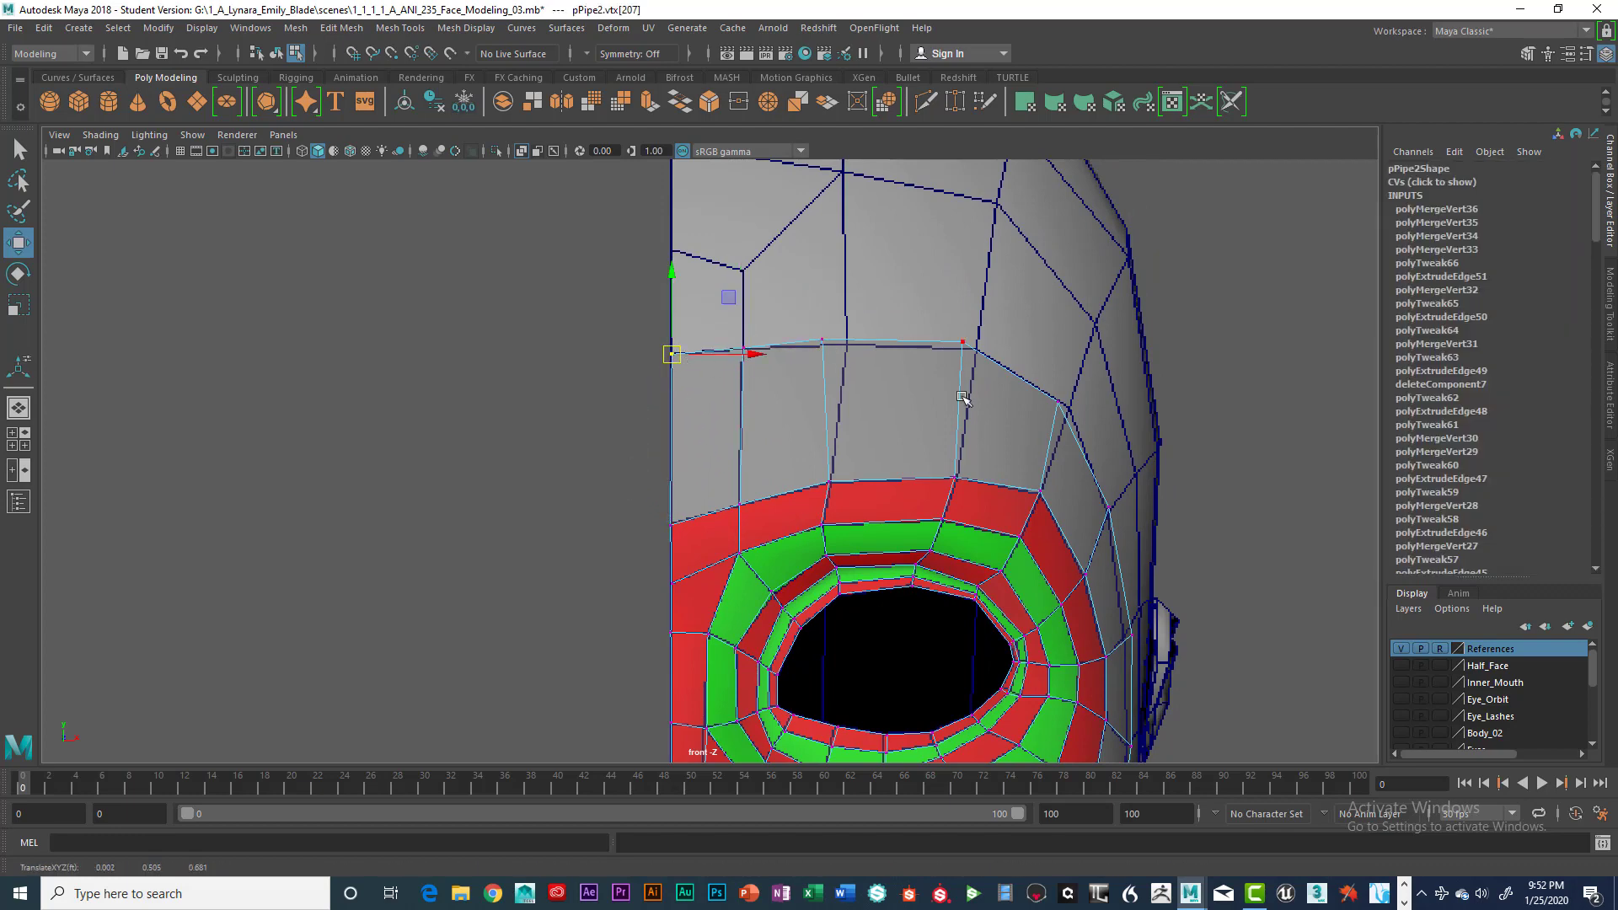
Step: Align the next three upper strip vertices toward the temple with the reference forehead intersections in the front view
scroll(968, 404, down, 2)
click(808, 358)
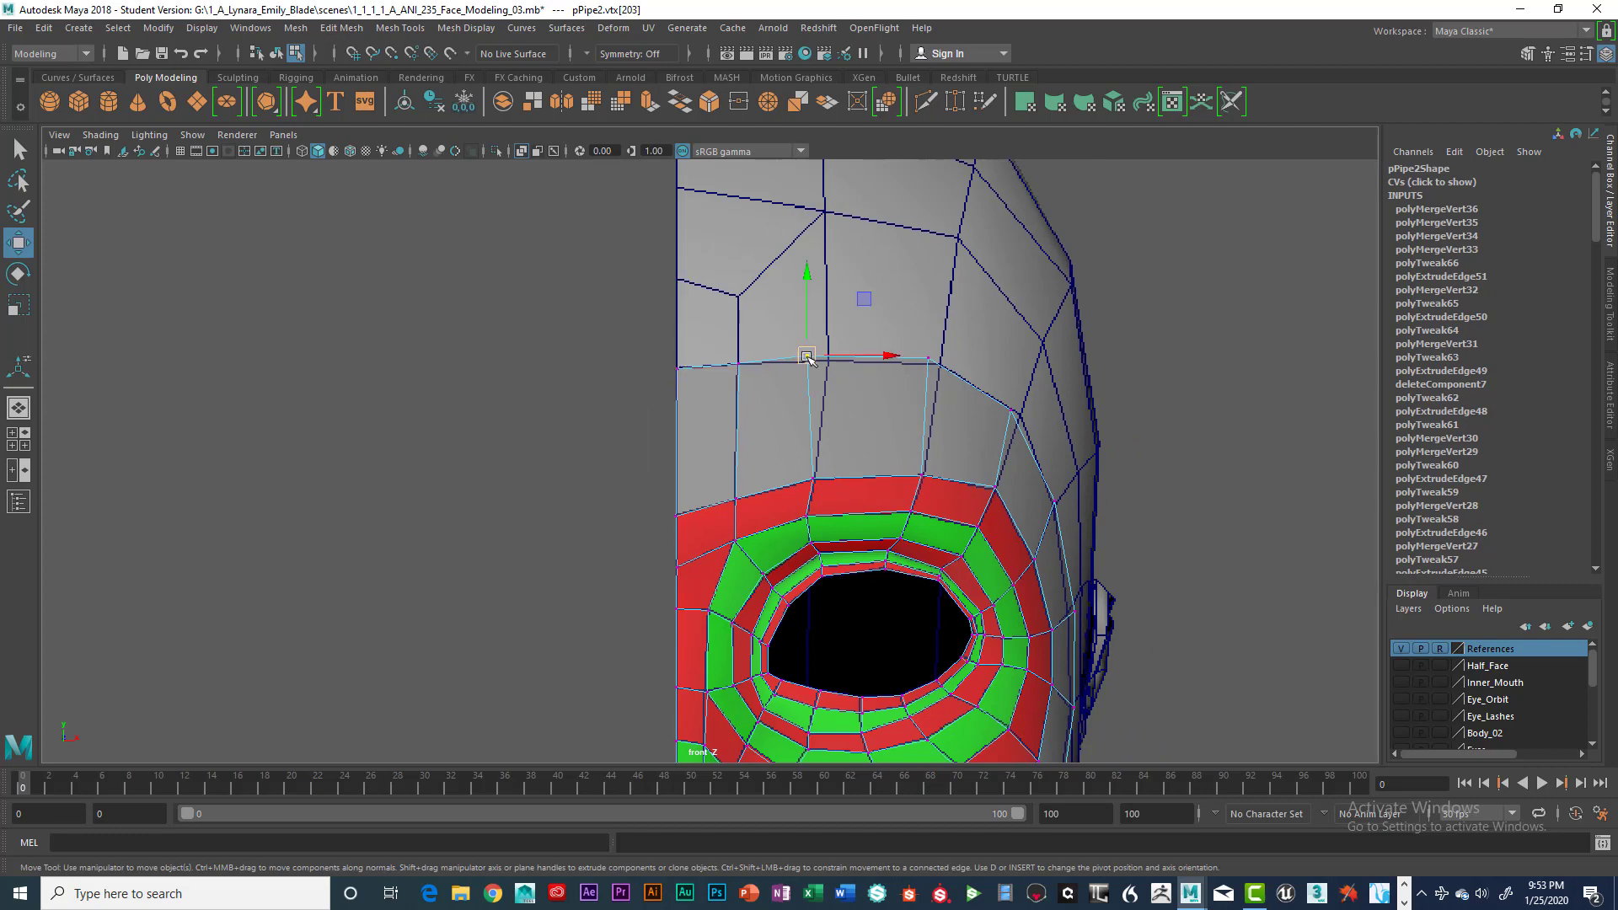
drag(807, 358, 1003, 416)
click(928, 363)
click(1005, 408)
scroll(1002, 408, down, 1)
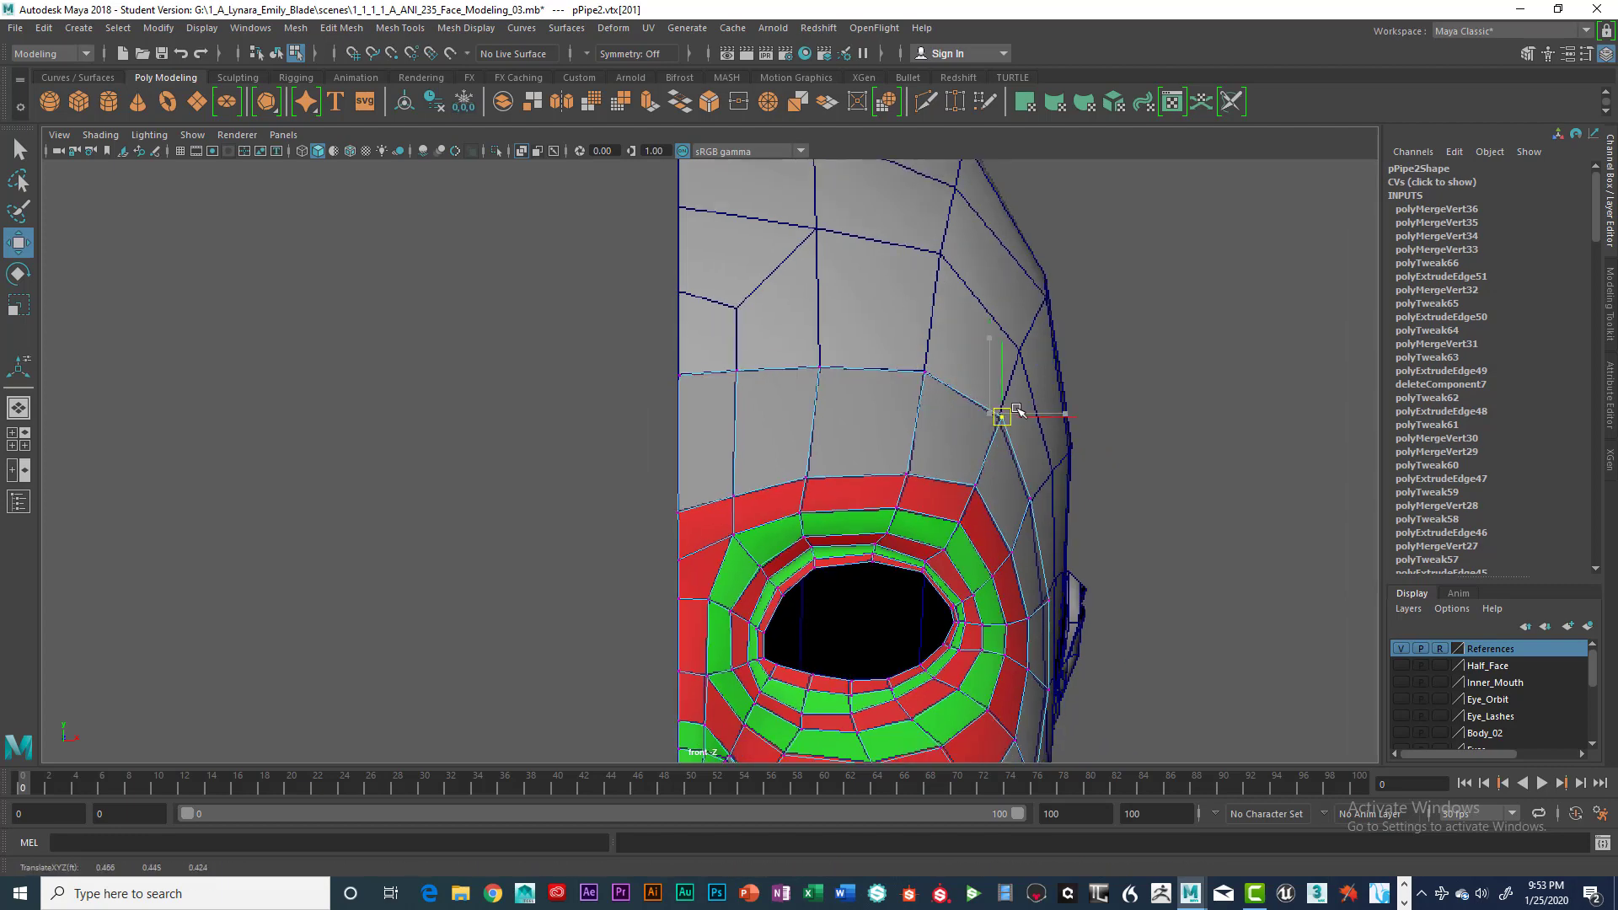
Step: Display the half-face mesh shaded in the perspective view and examine its forehead and cheek surface against the reference heads
key(space)
drag(1067, 463, 1050, 419)
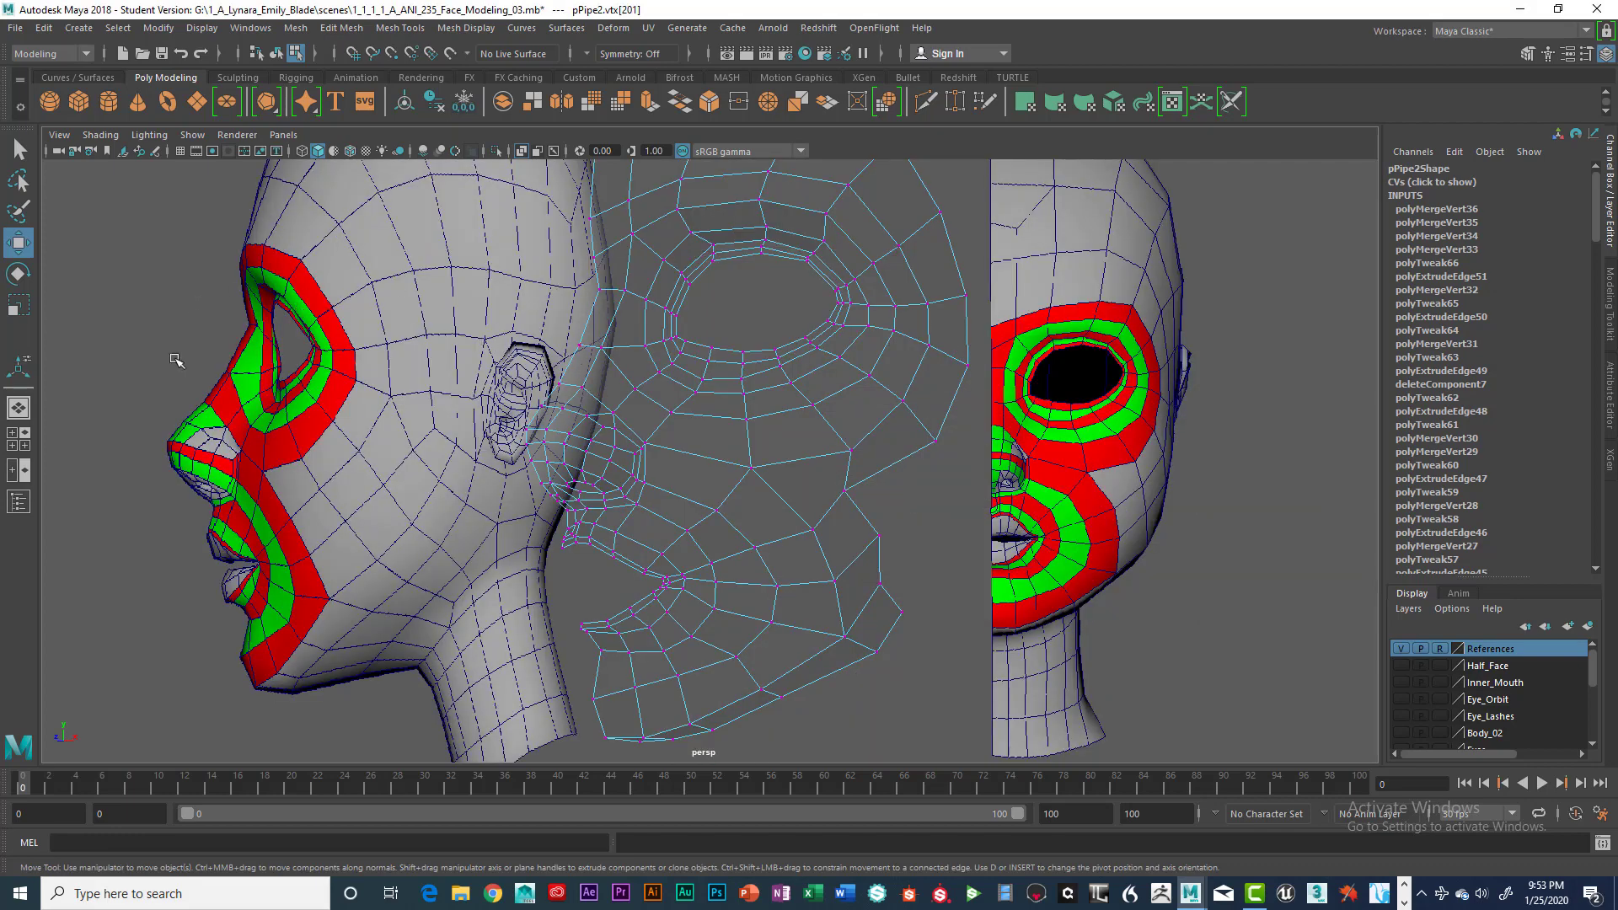
key(5)
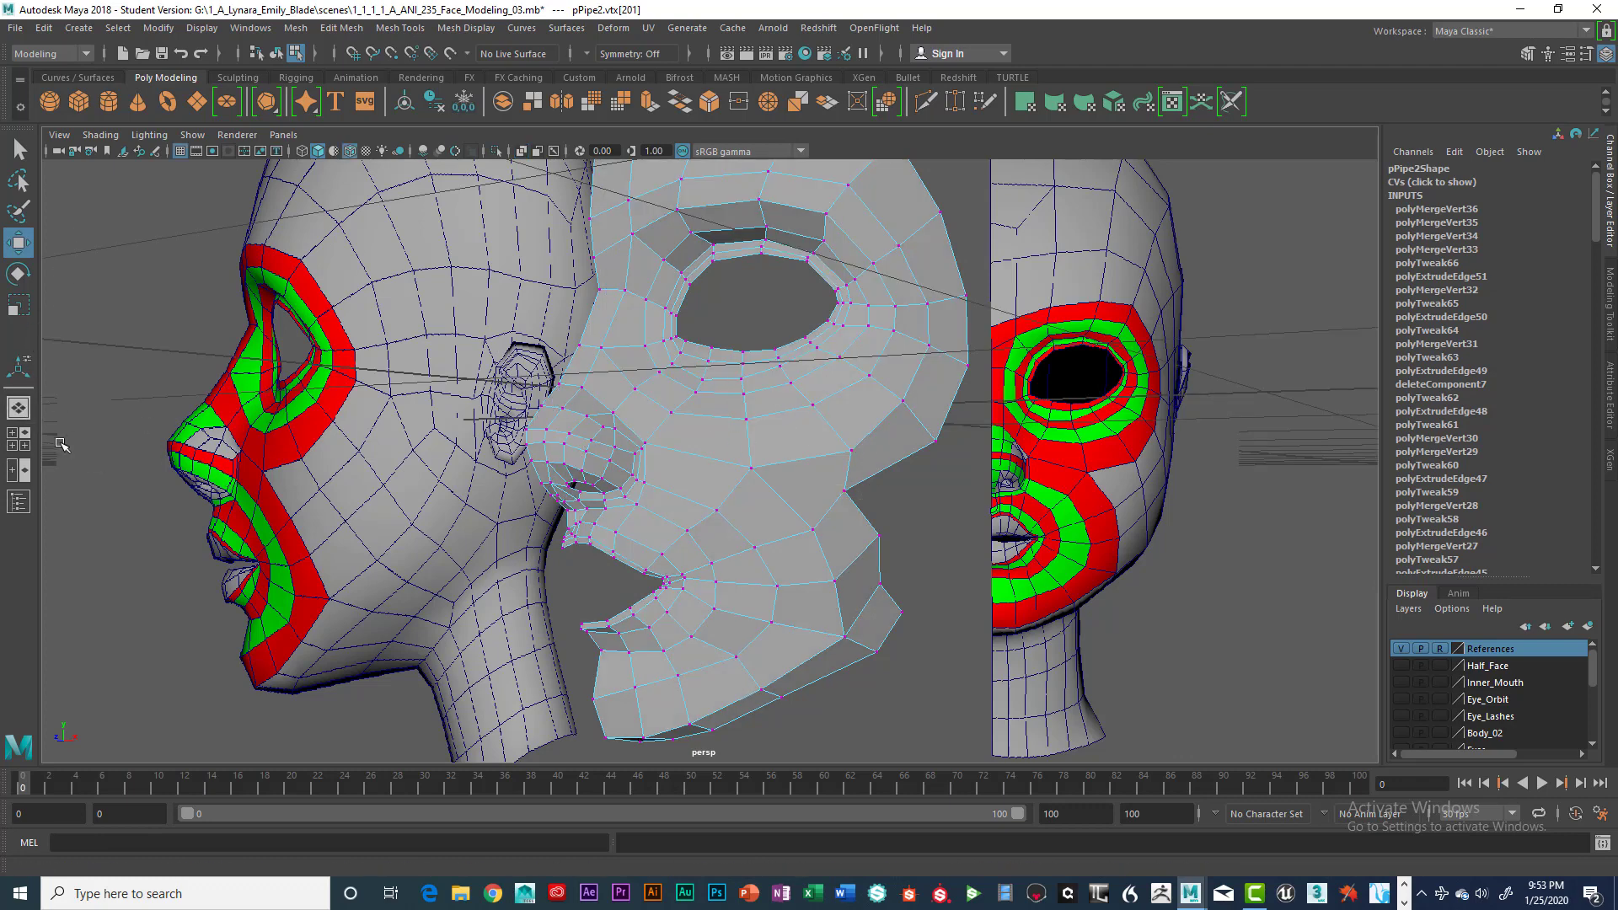
key(space)
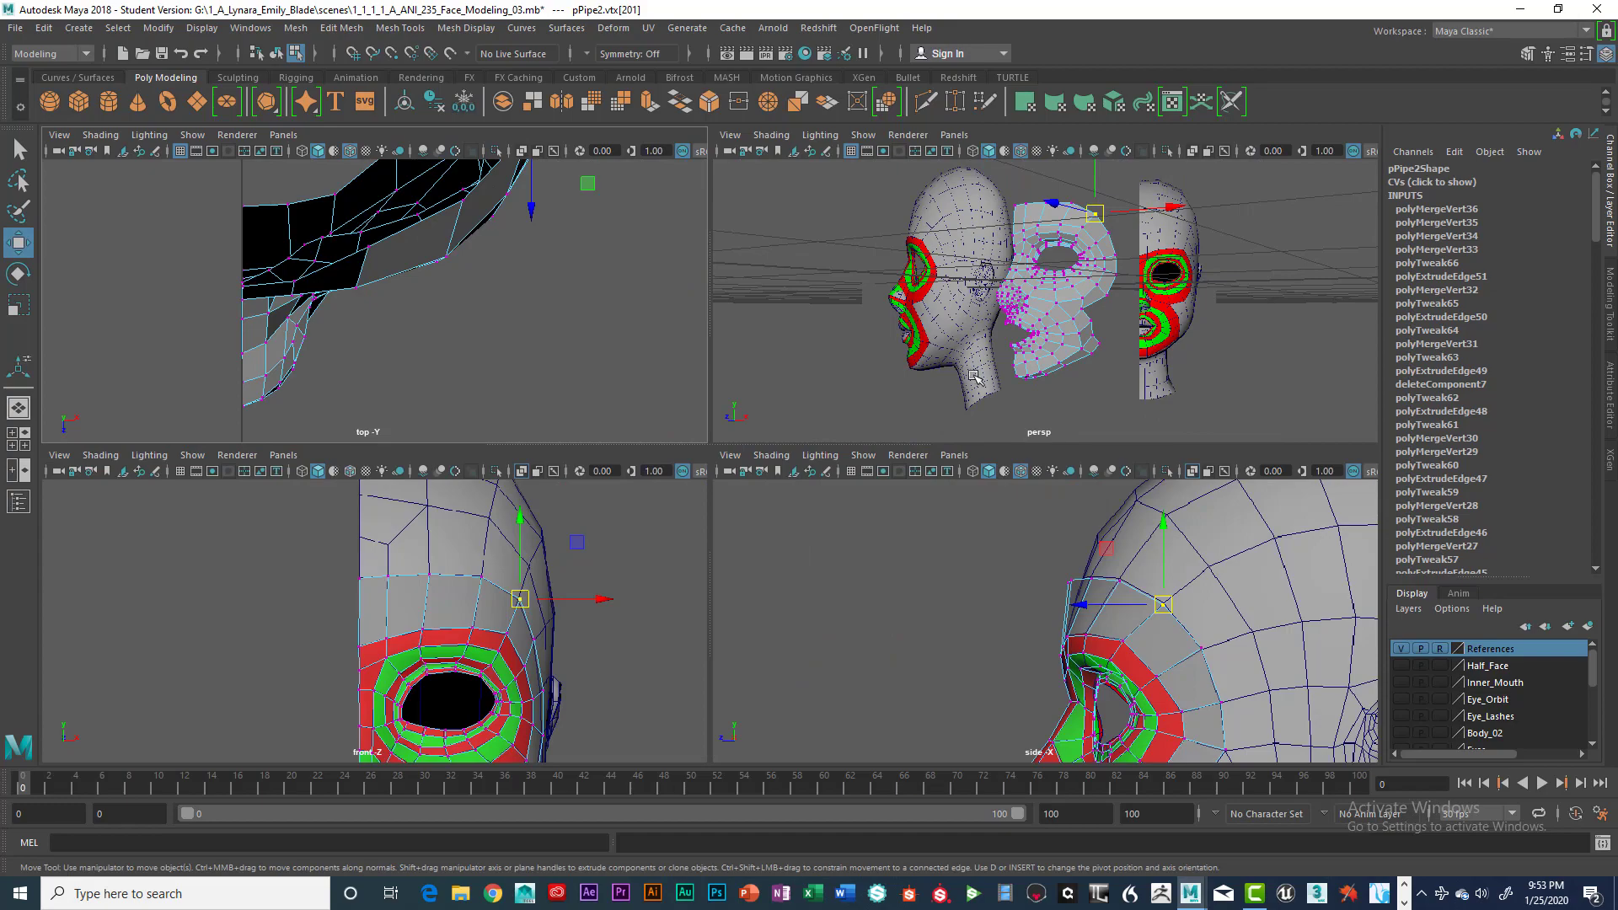
scroll(975, 376, up, 5)
scroll(1109, 377, down, 2)
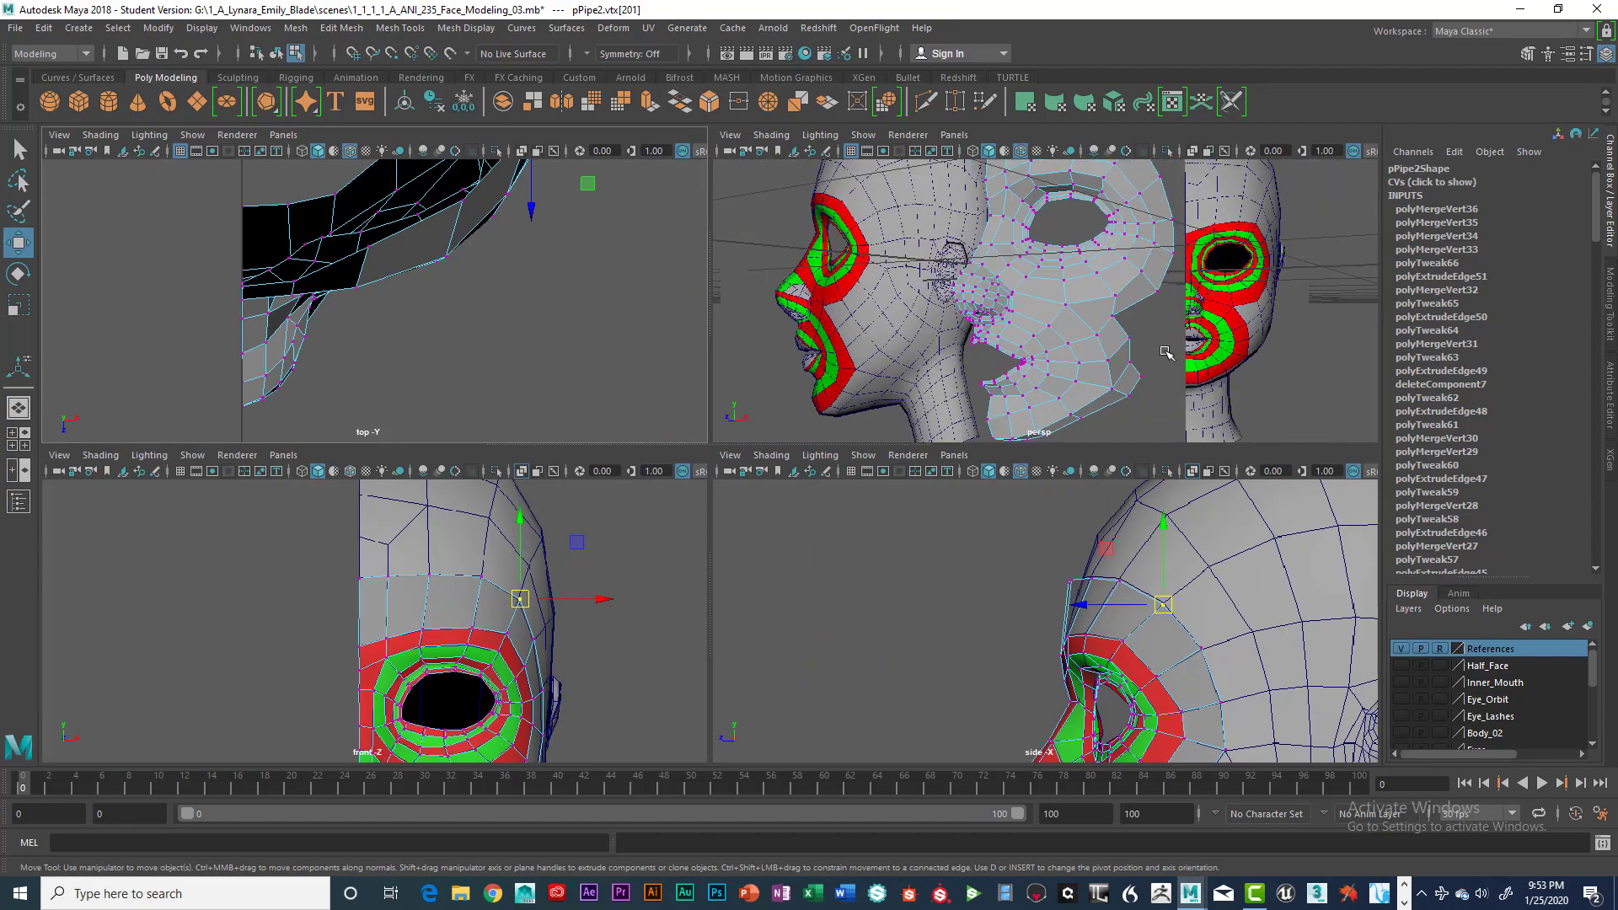
key(space)
alt+drag(1037, 438, 904, 491)
Step: Move the cheek vertex between the eye and mouth loops outward along X to the reference intersection in the front view
click(823, 497)
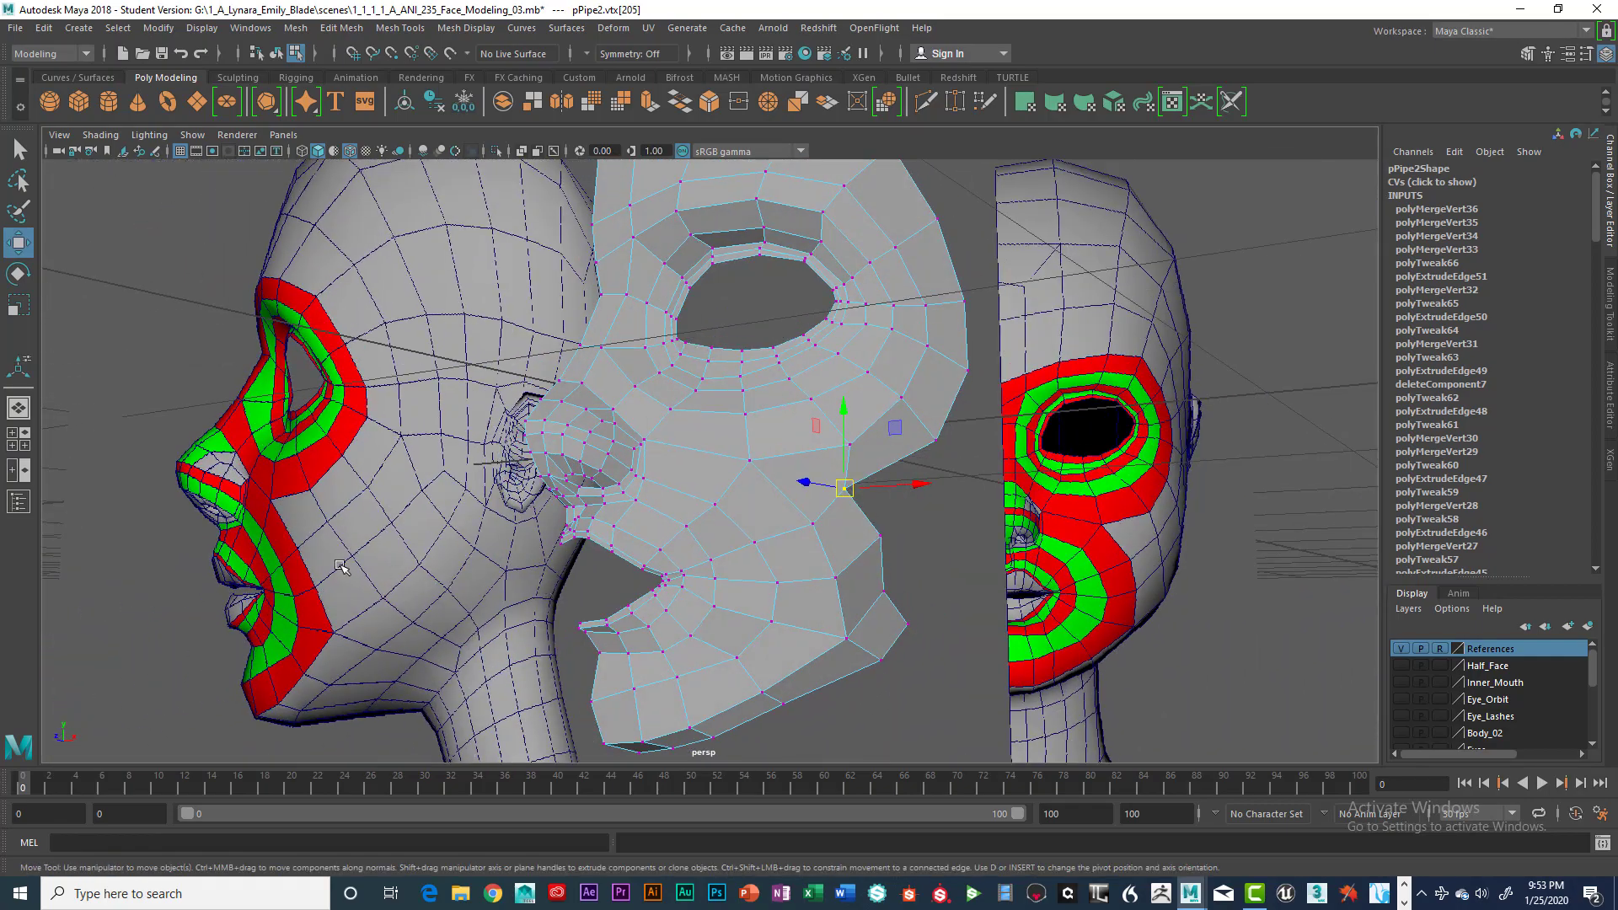
key(space)
key(space)
alt+middle_drag(688, 611, 595, 344)
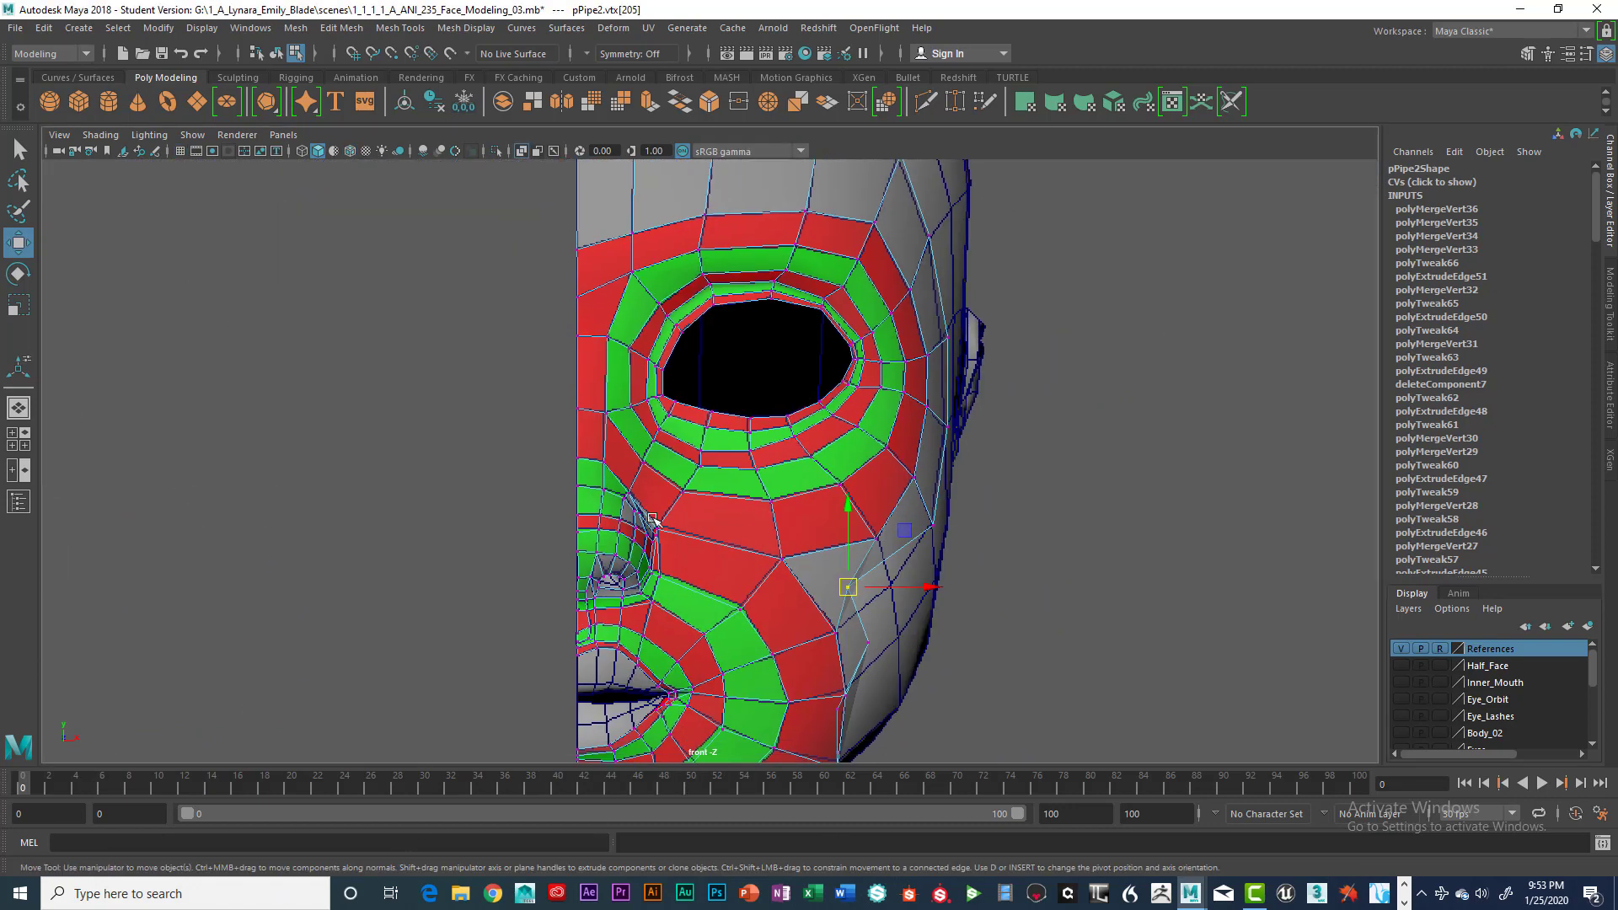
alt+middle_drag(715, 588, 557, 515)
scroll(630, 483, up, 1)
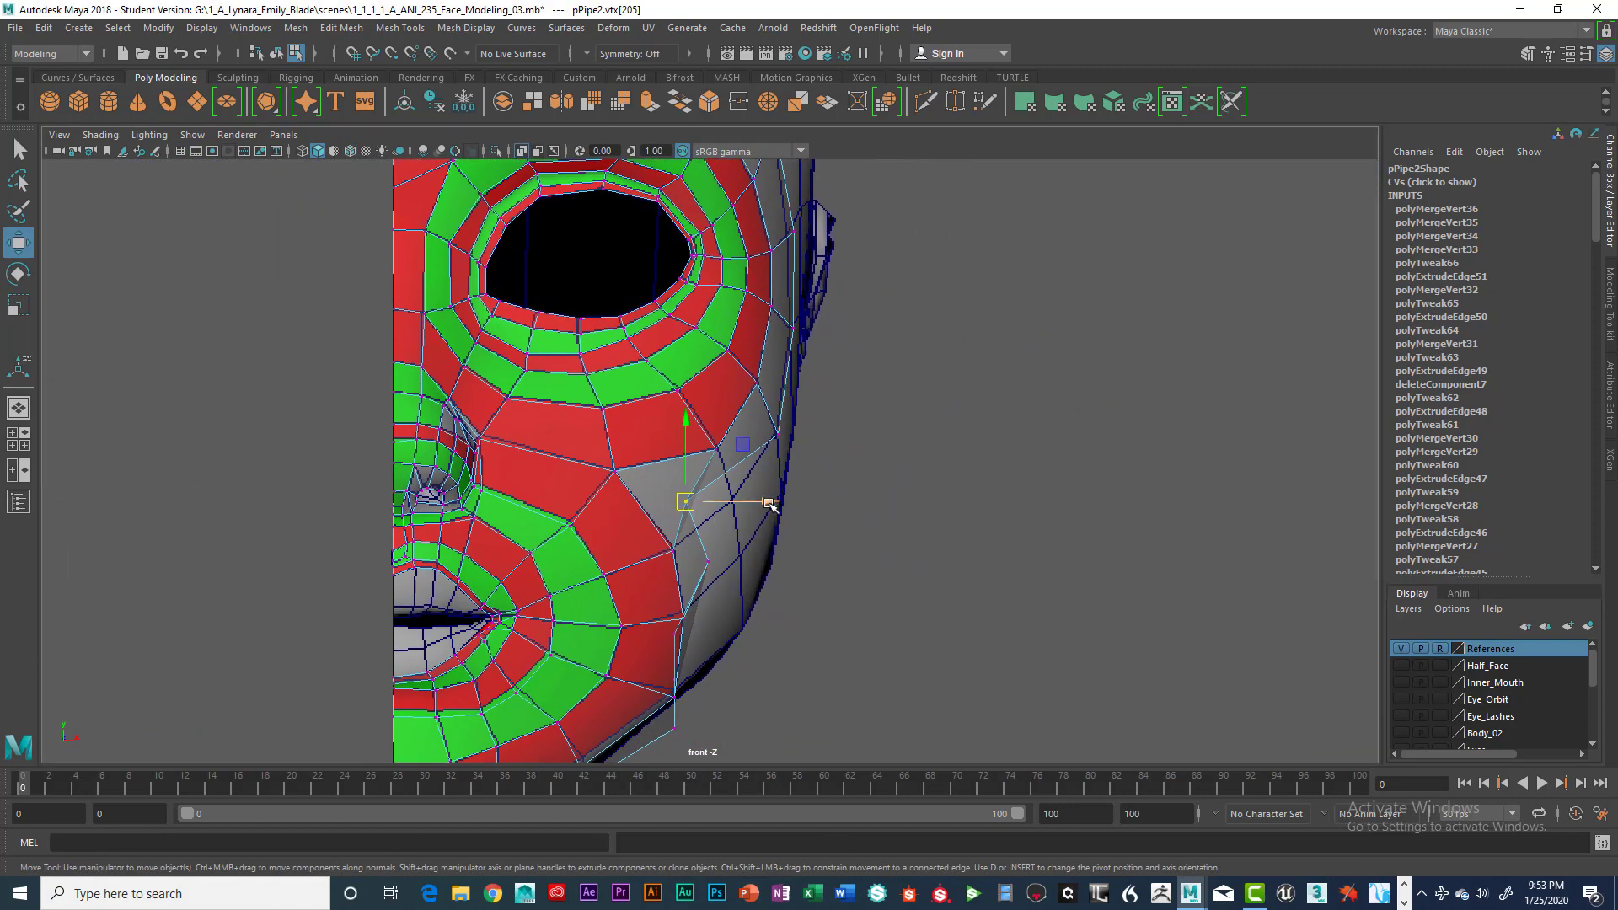
drag(769, 504, 816, 504)
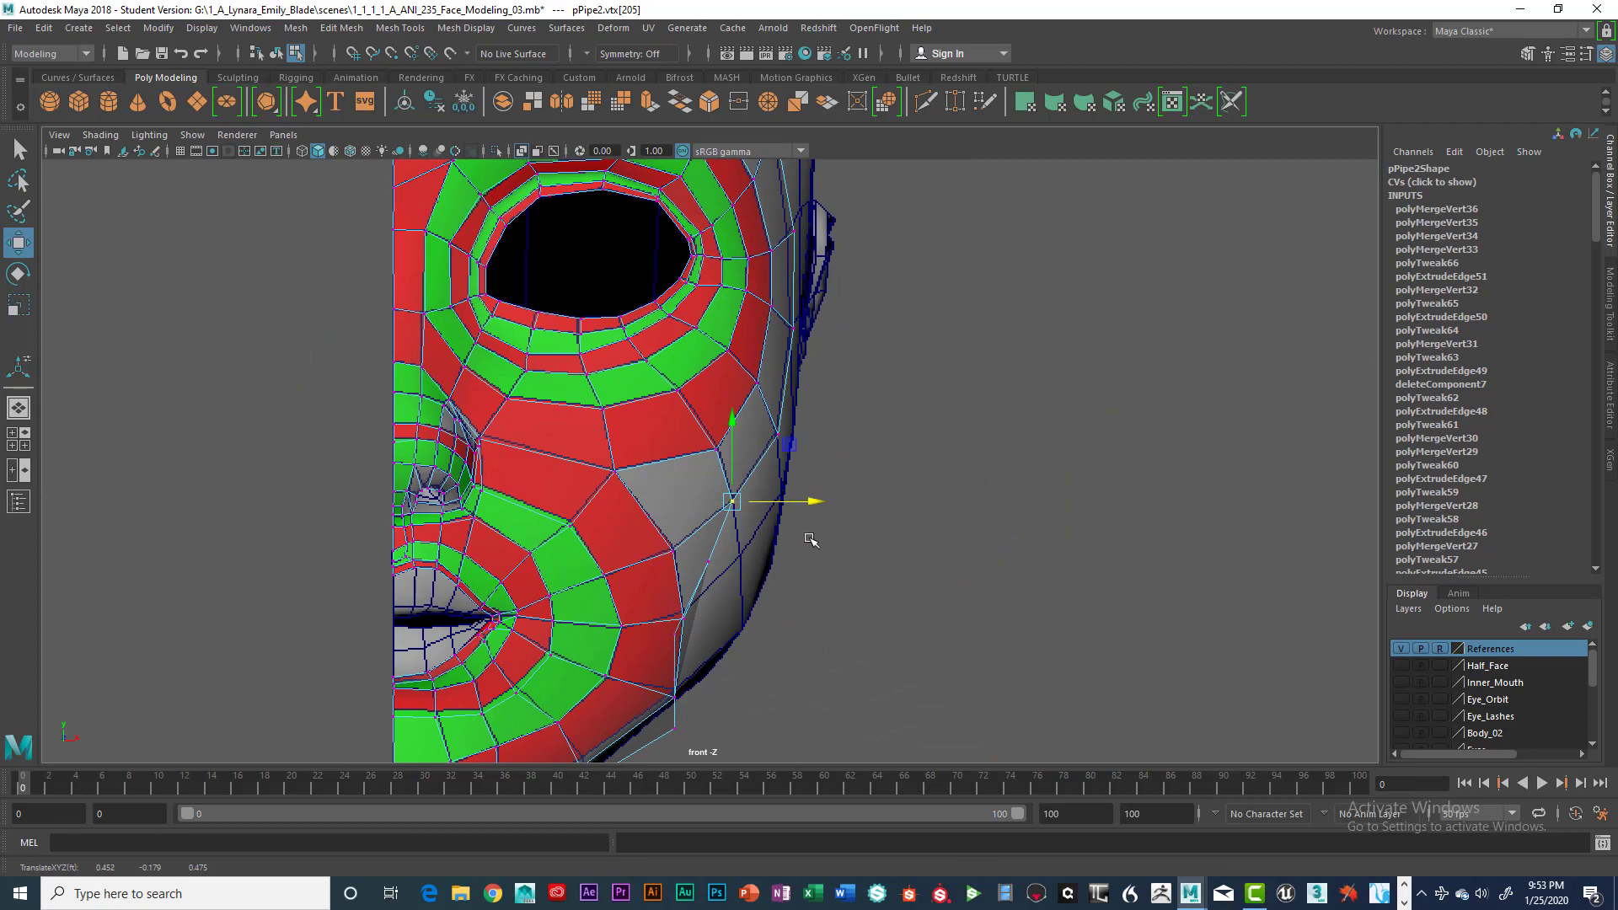
Step: Move the next cheek vertex below outward to the matching reference intersection in the front view
key(space)
key(space)
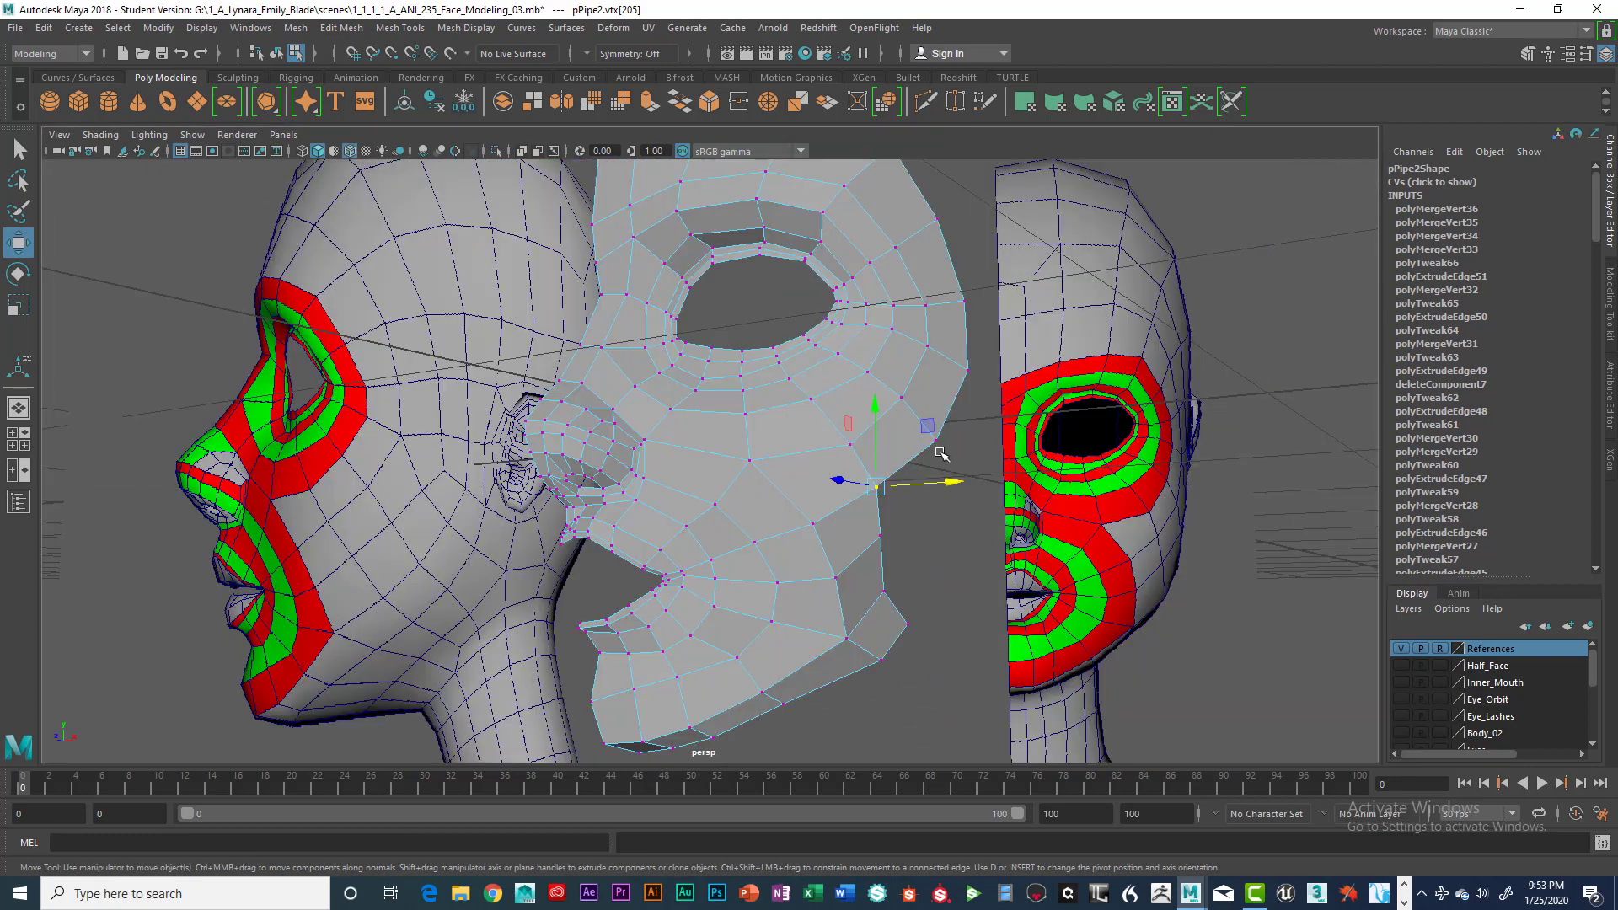
click(881, 537)
key(space)
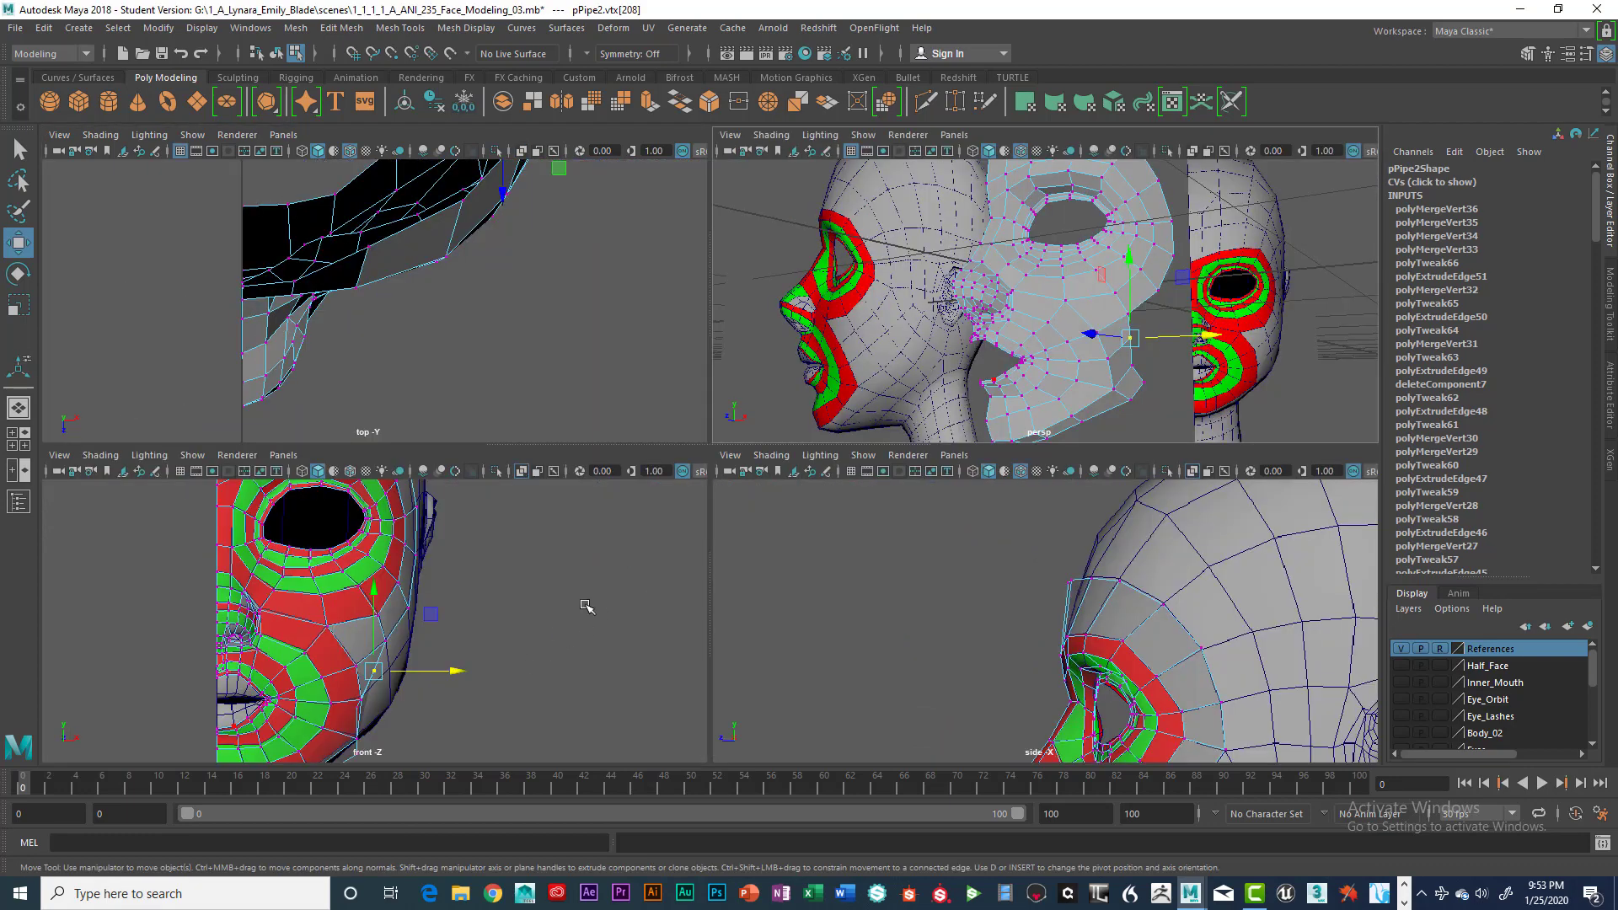
key(space)
drag(792, 562, 826, 561)
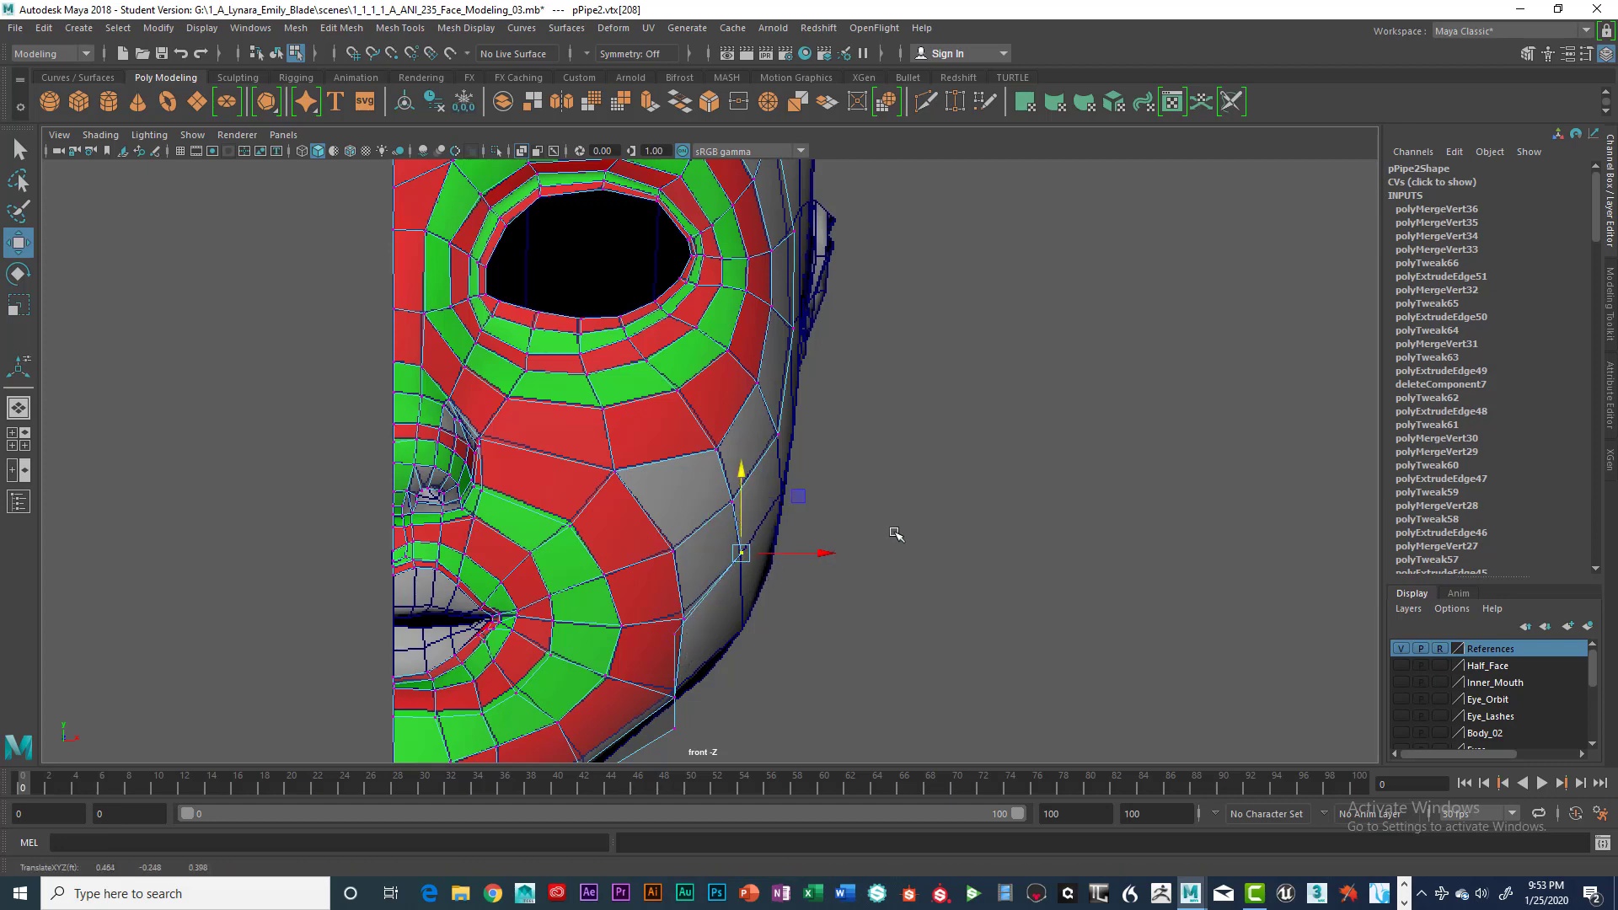
Step: Move the lower cheek vertex beside the mouth outward onto the reference jaw contour in the front view
key(space)
key(space)
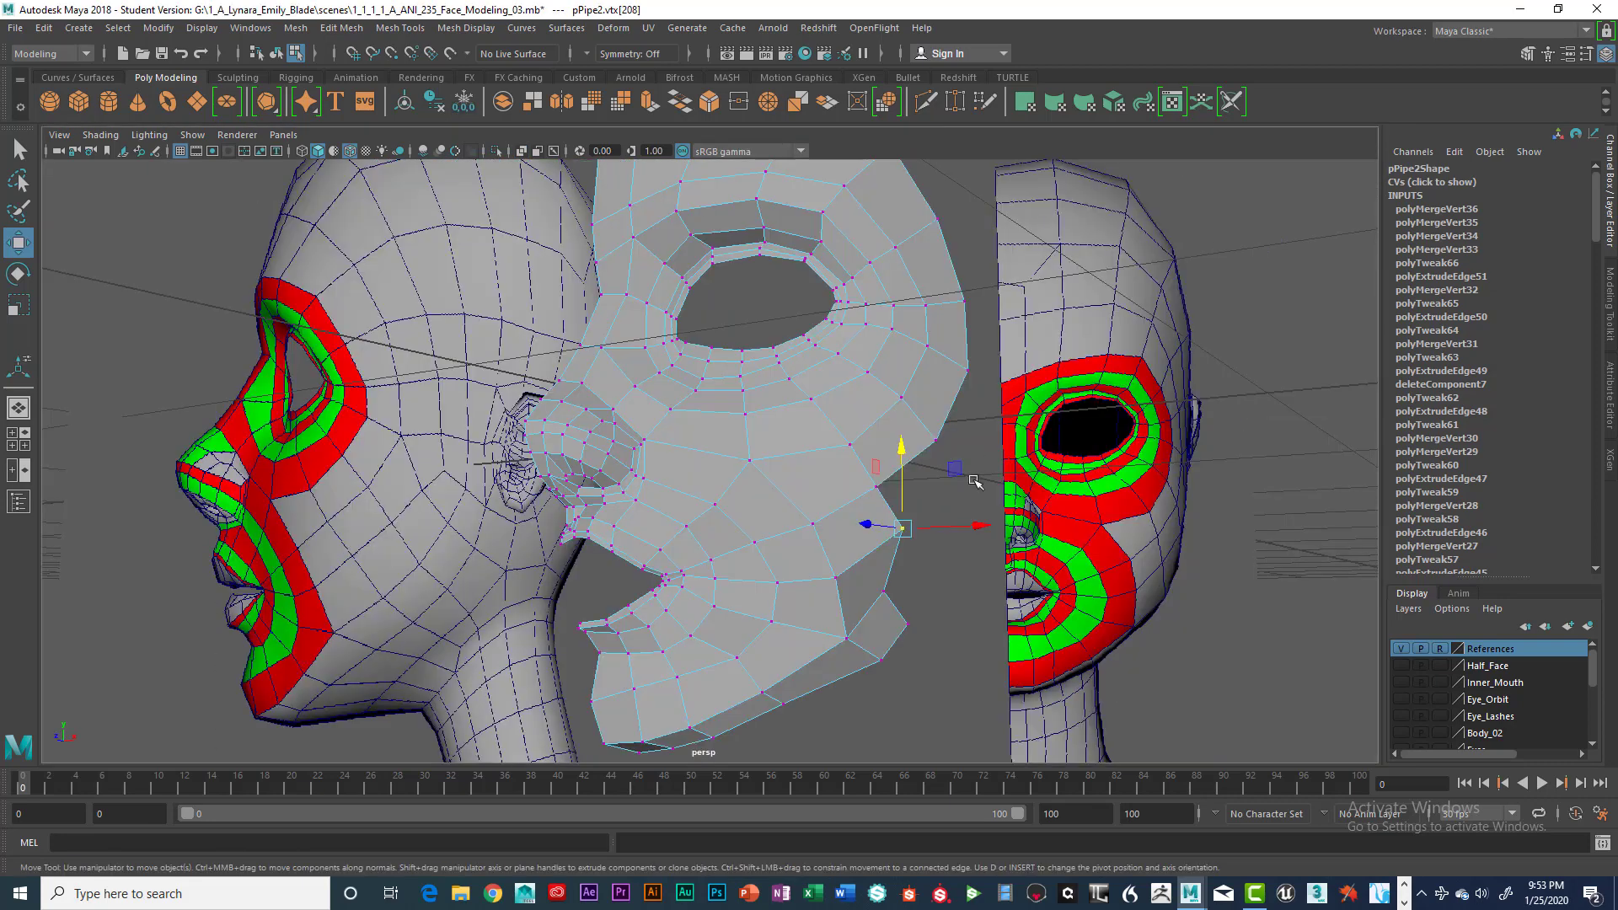
click(886, 592)
key(space)
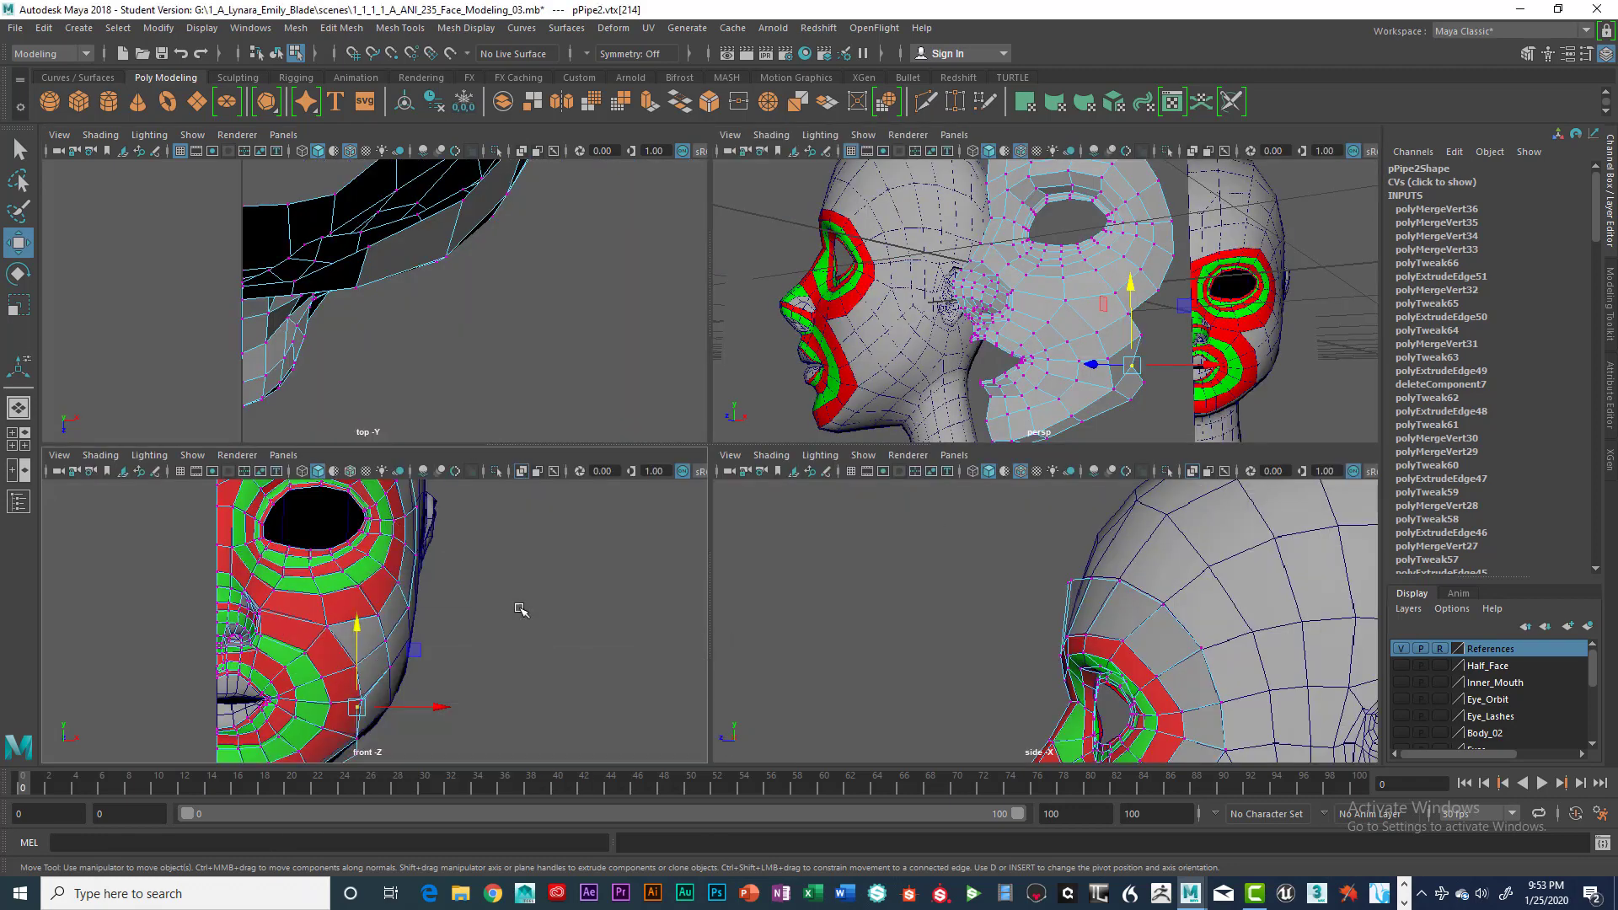
key(space)
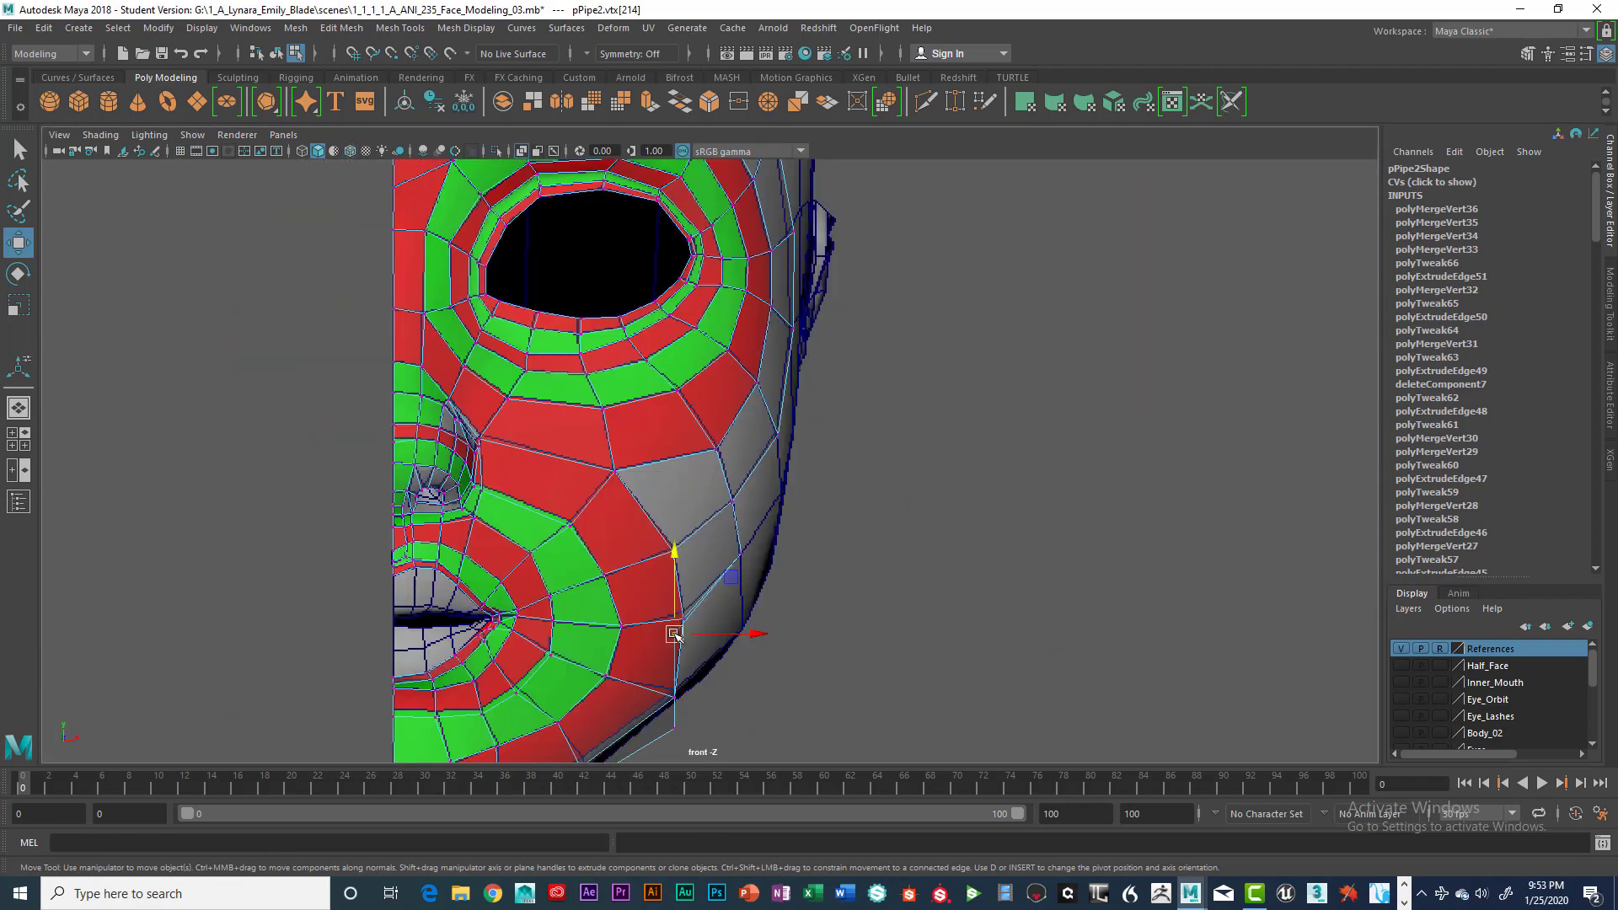
drag(674, 633, 749, 625)
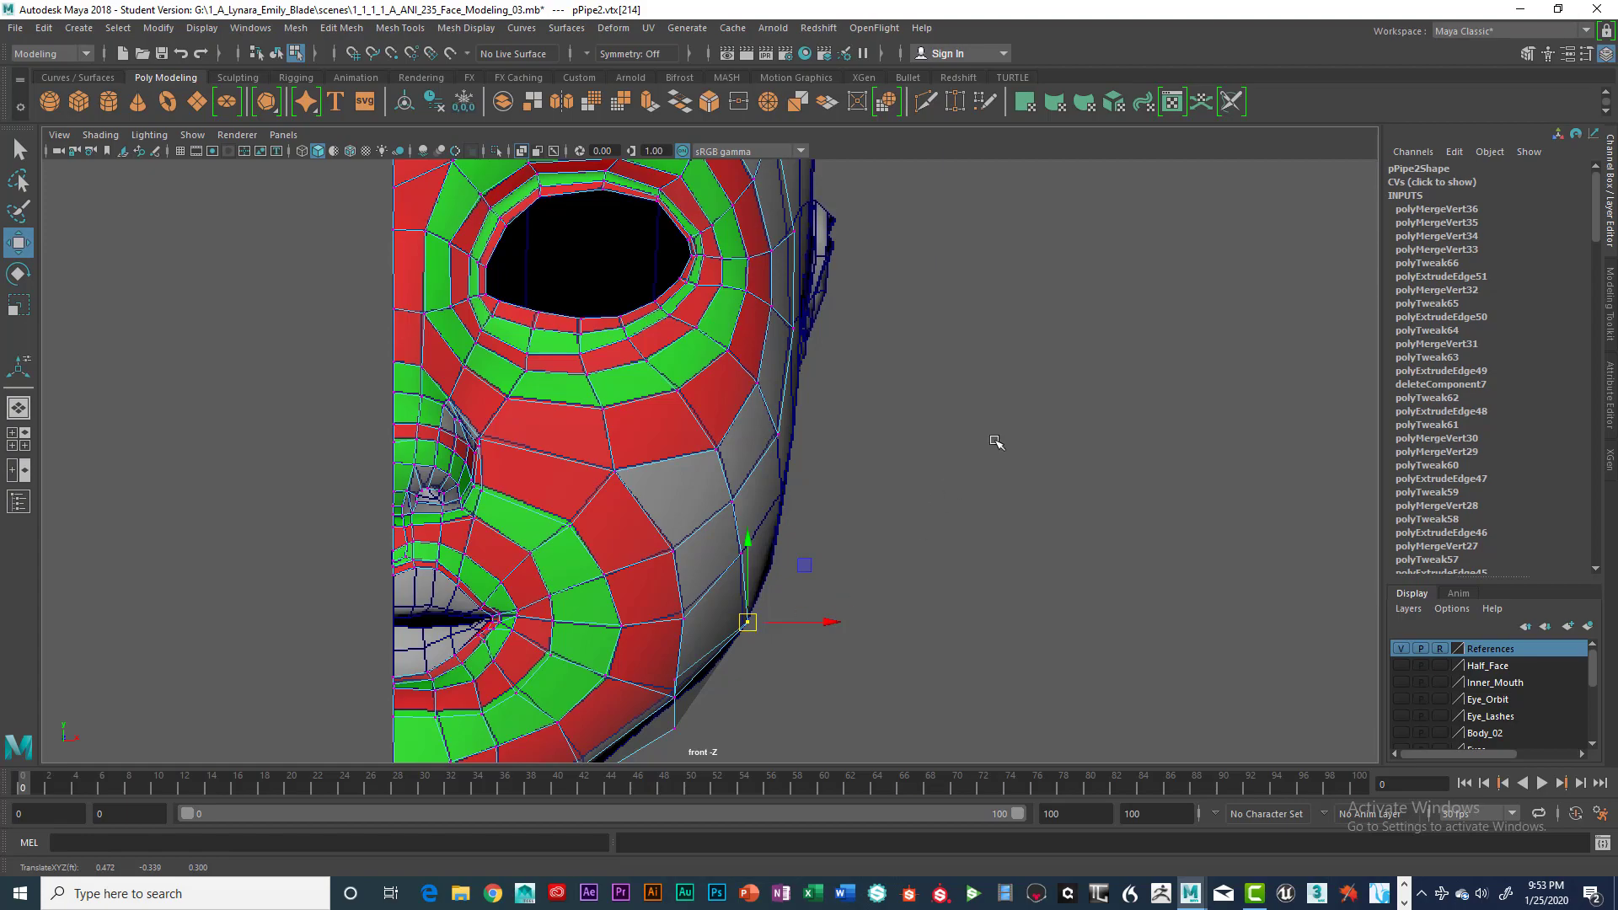
Step: Move the strip's outermost jaw corner vertex outward and down to the reference jawline in the front view
key(space)
key(space)
alt+drag(995, 442, 981, 489)
click(950, 514)
key(space)
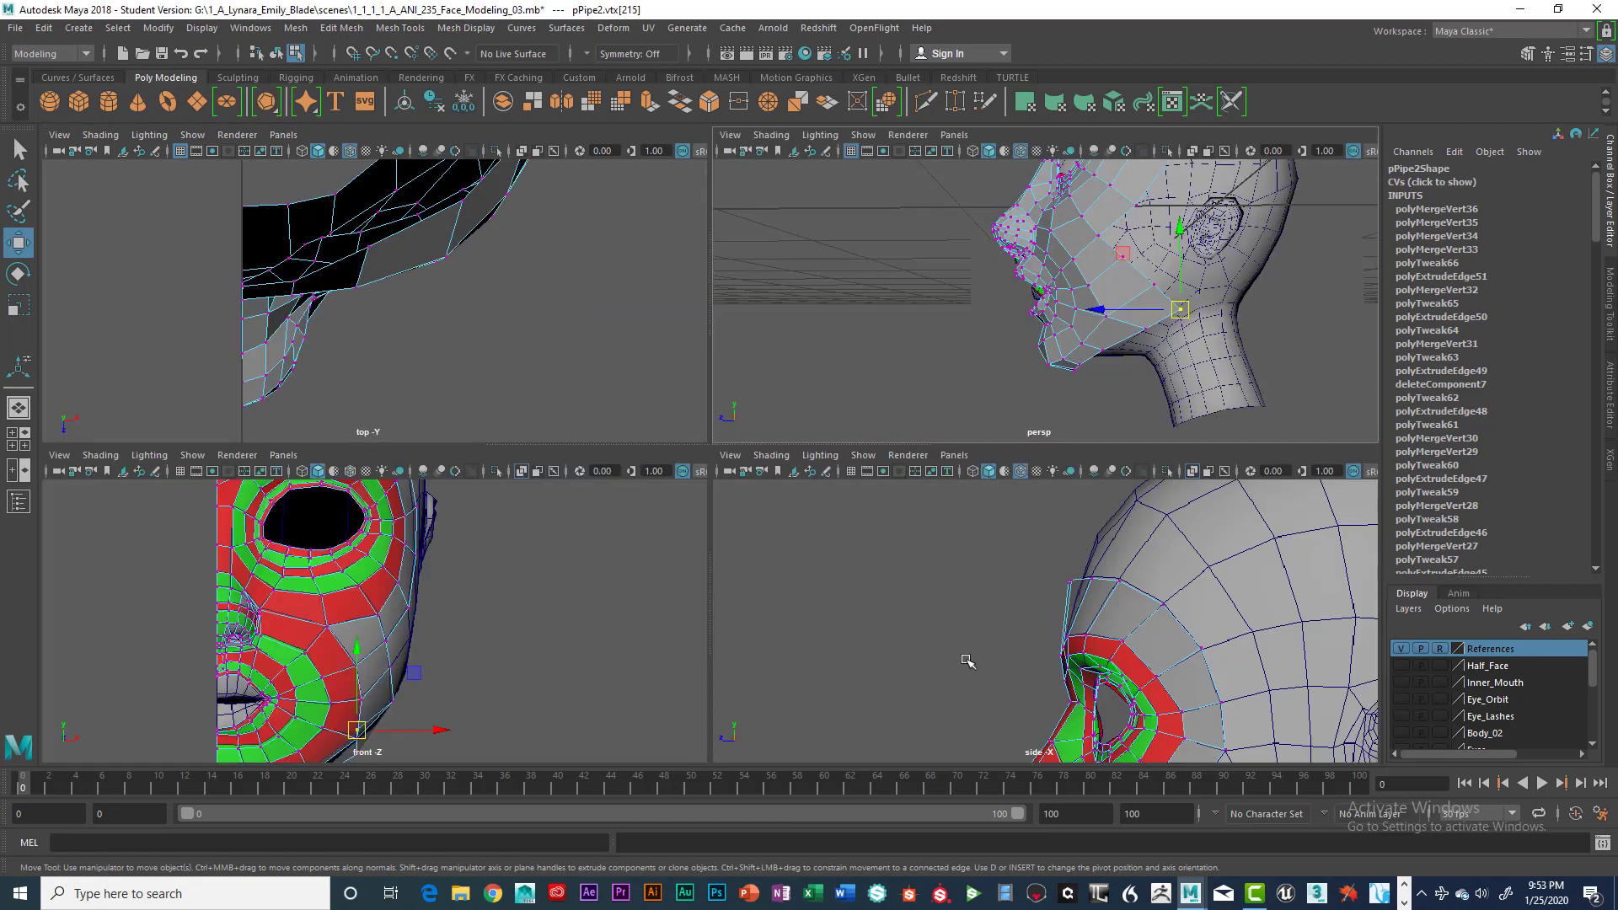
key(space)
scroll(711, 497, up, 3)
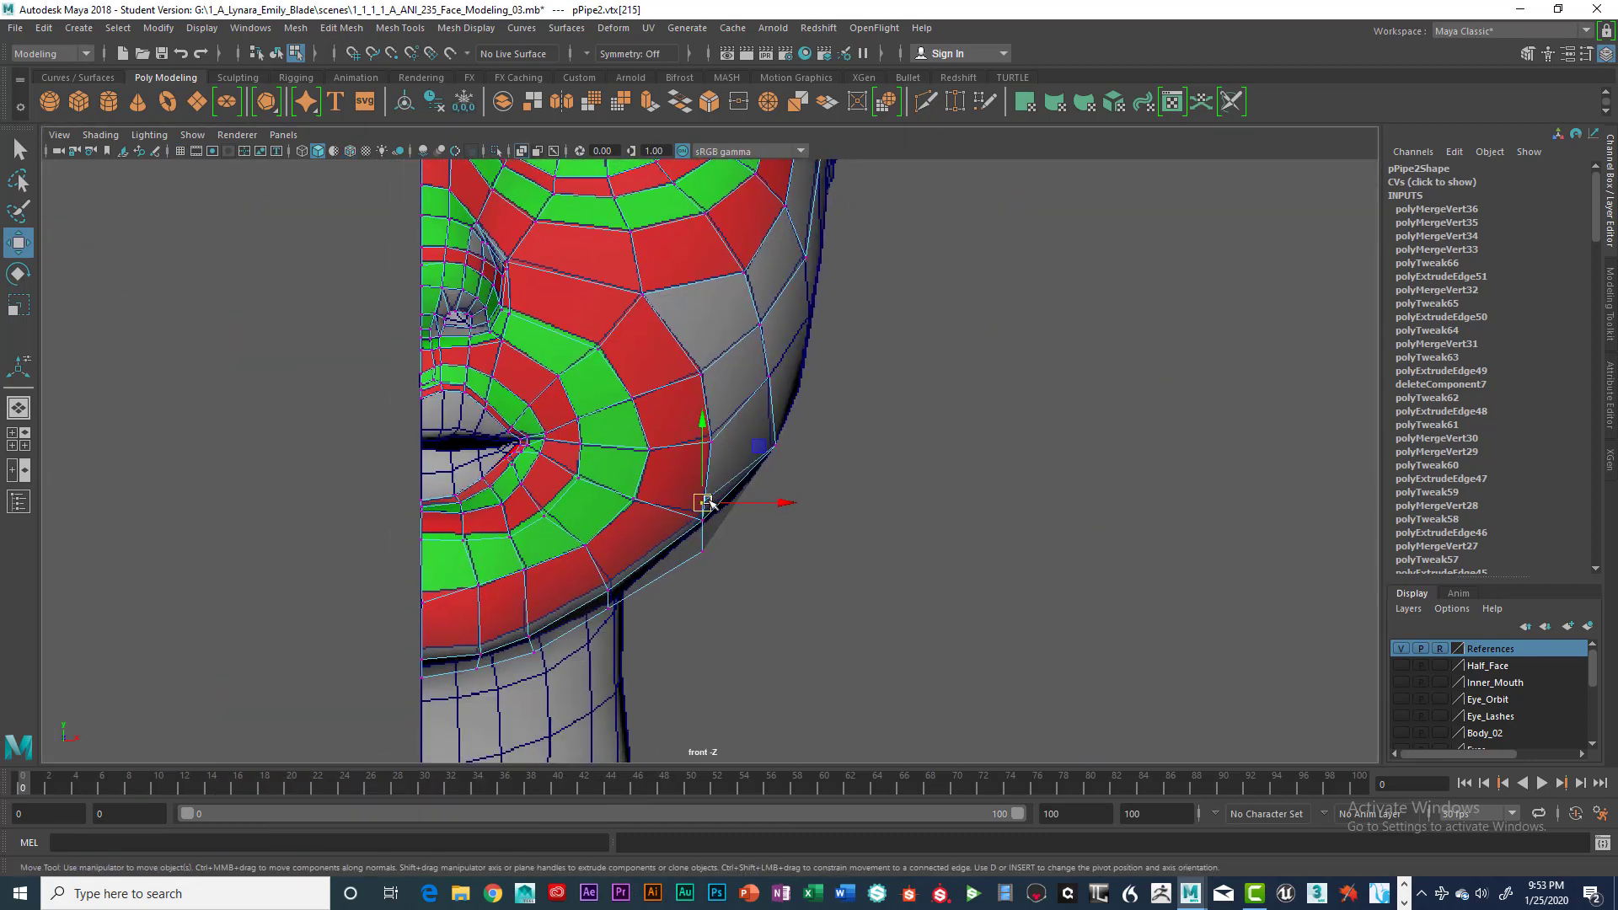
drag(706, 503, 724, 514)
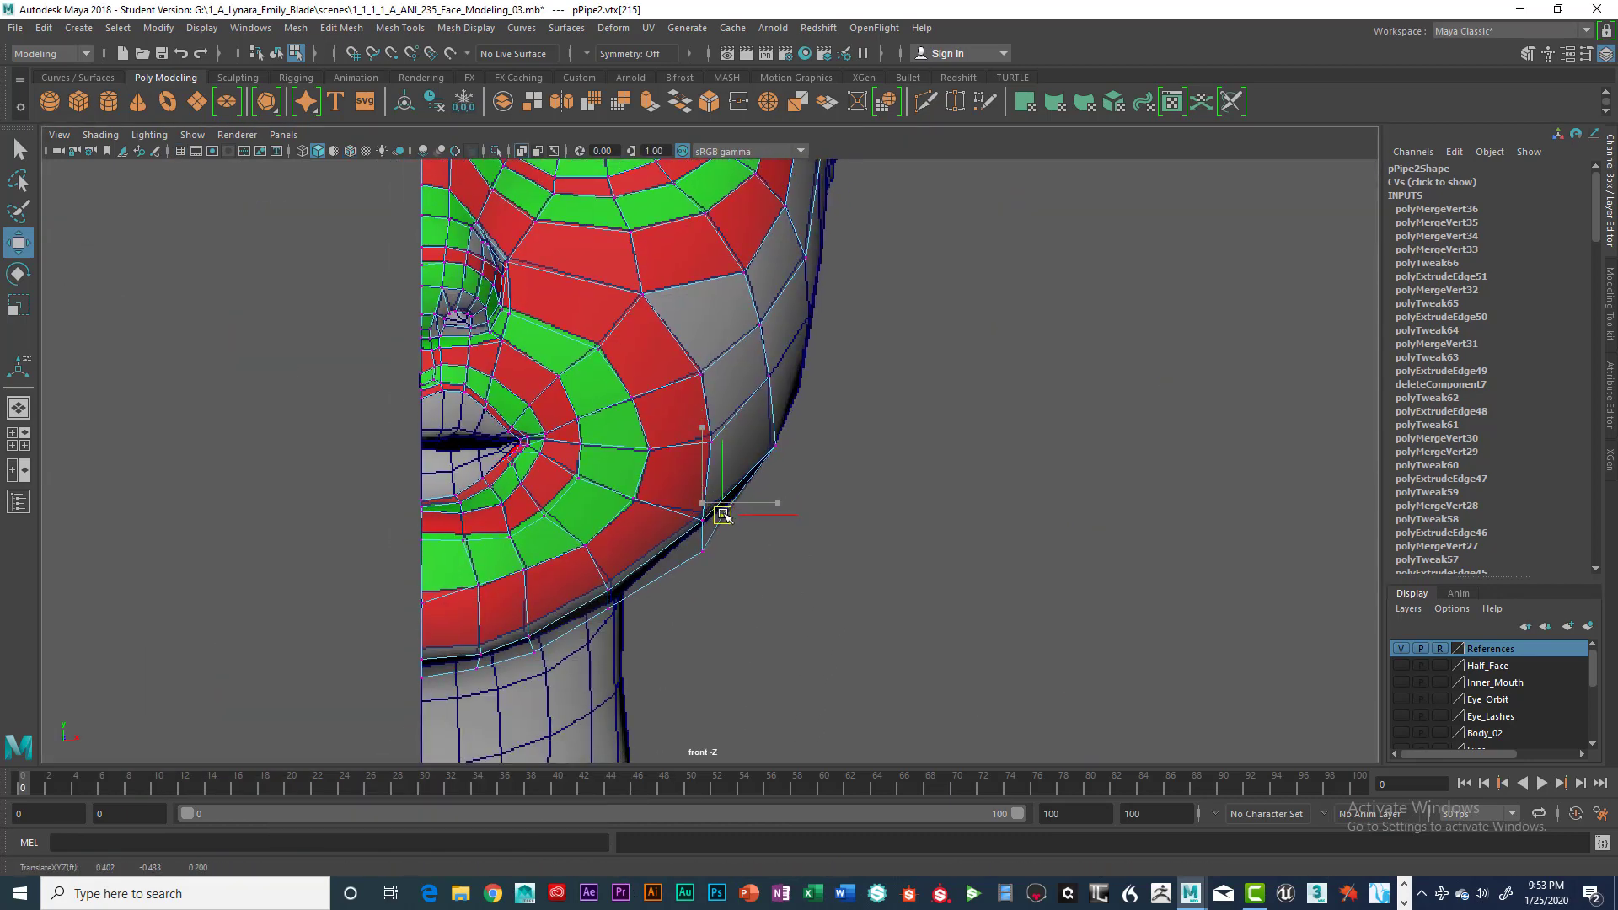
Step: Fit the remaining jaw strip vertices, from the jaw corner to the chin's center line, to the reference jawline in the front view
click(699, 545)
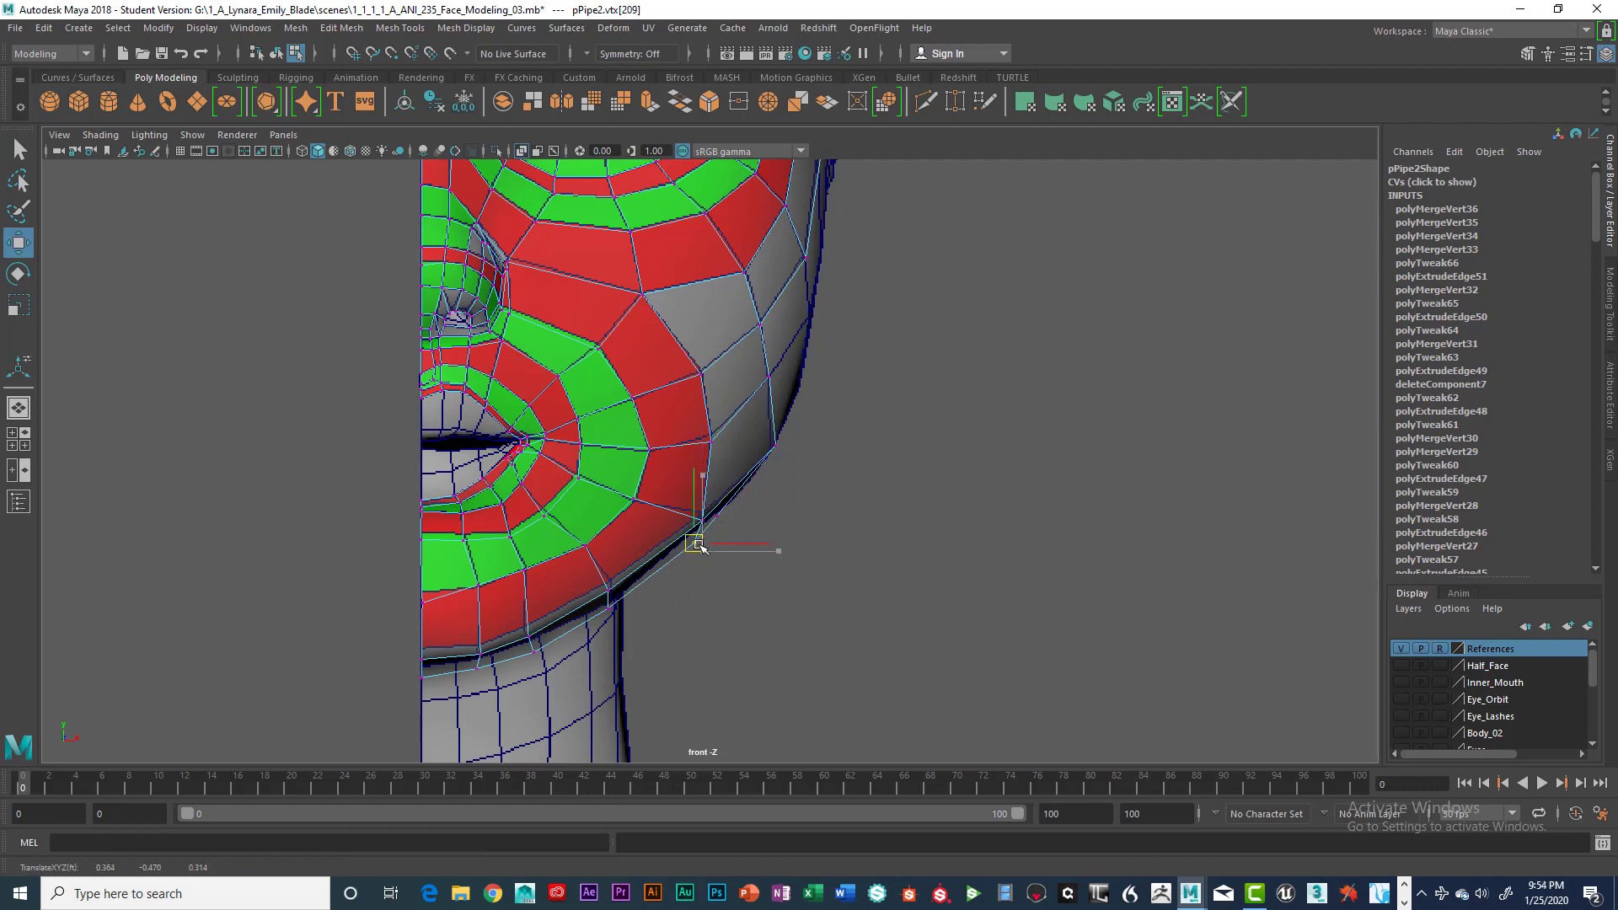
click(608, 599)
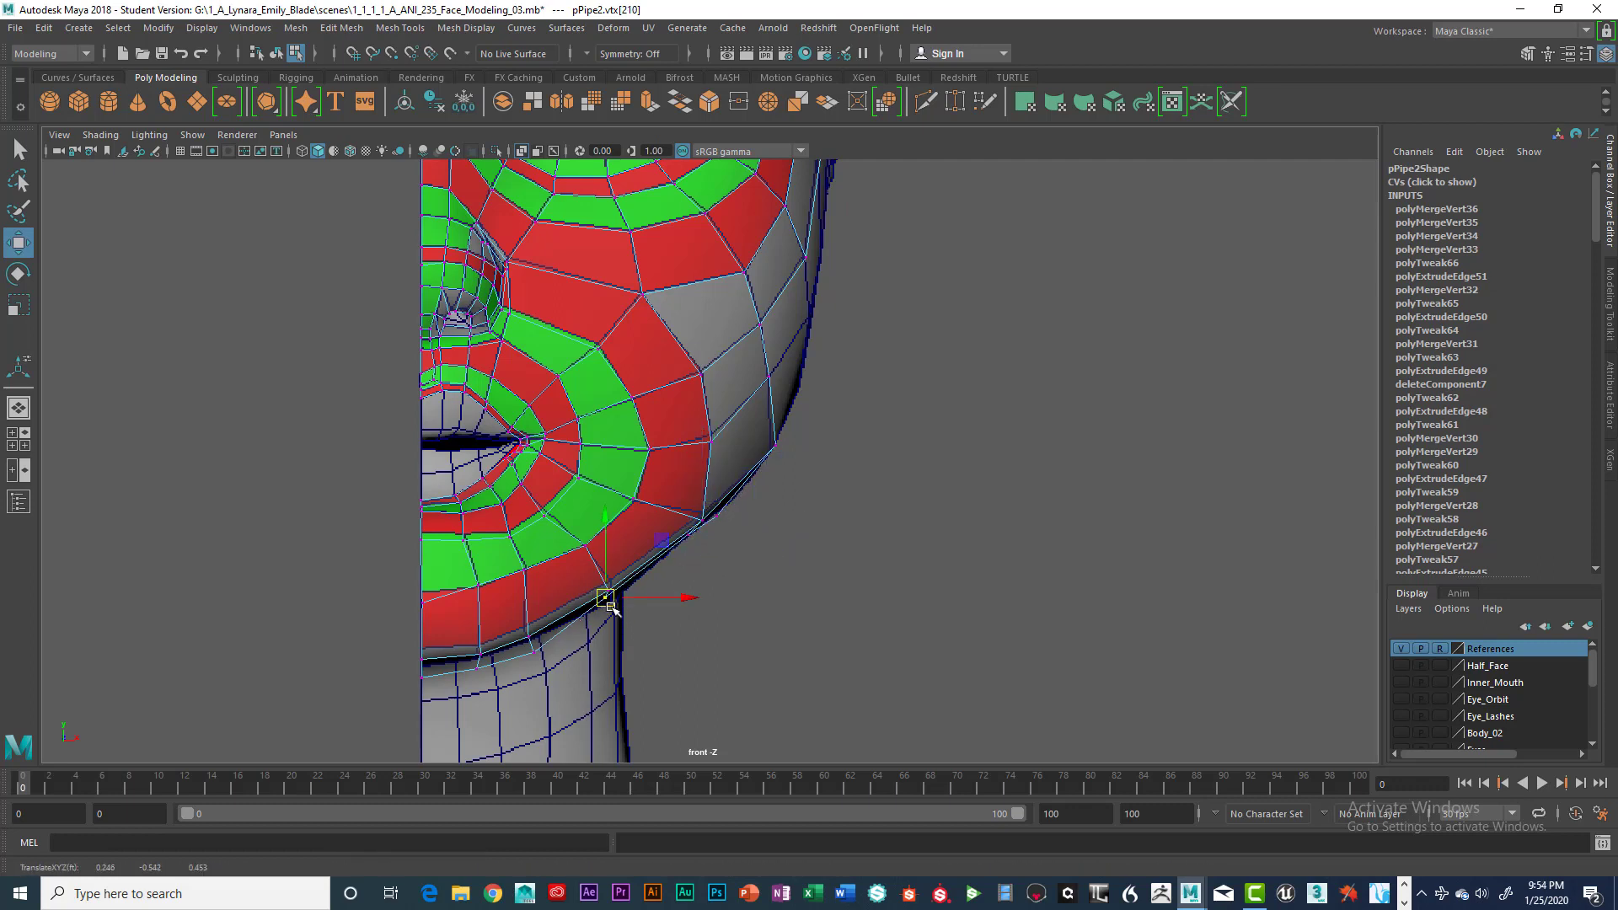
drag(606, 600, 607, 603)
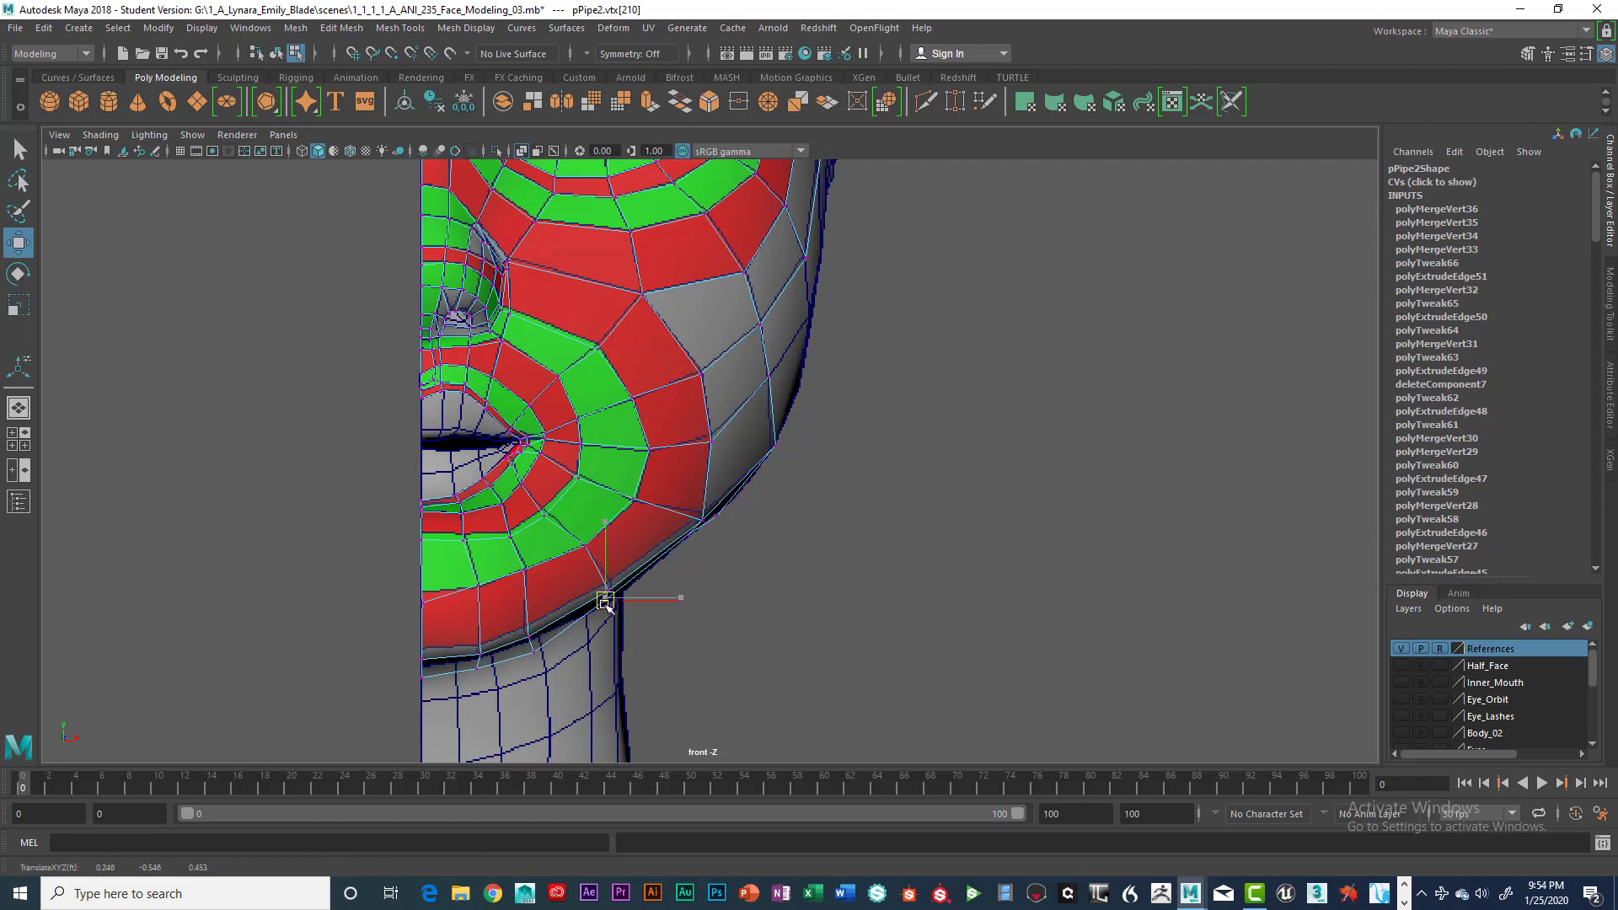
click(536, 651)
click(525, 632)
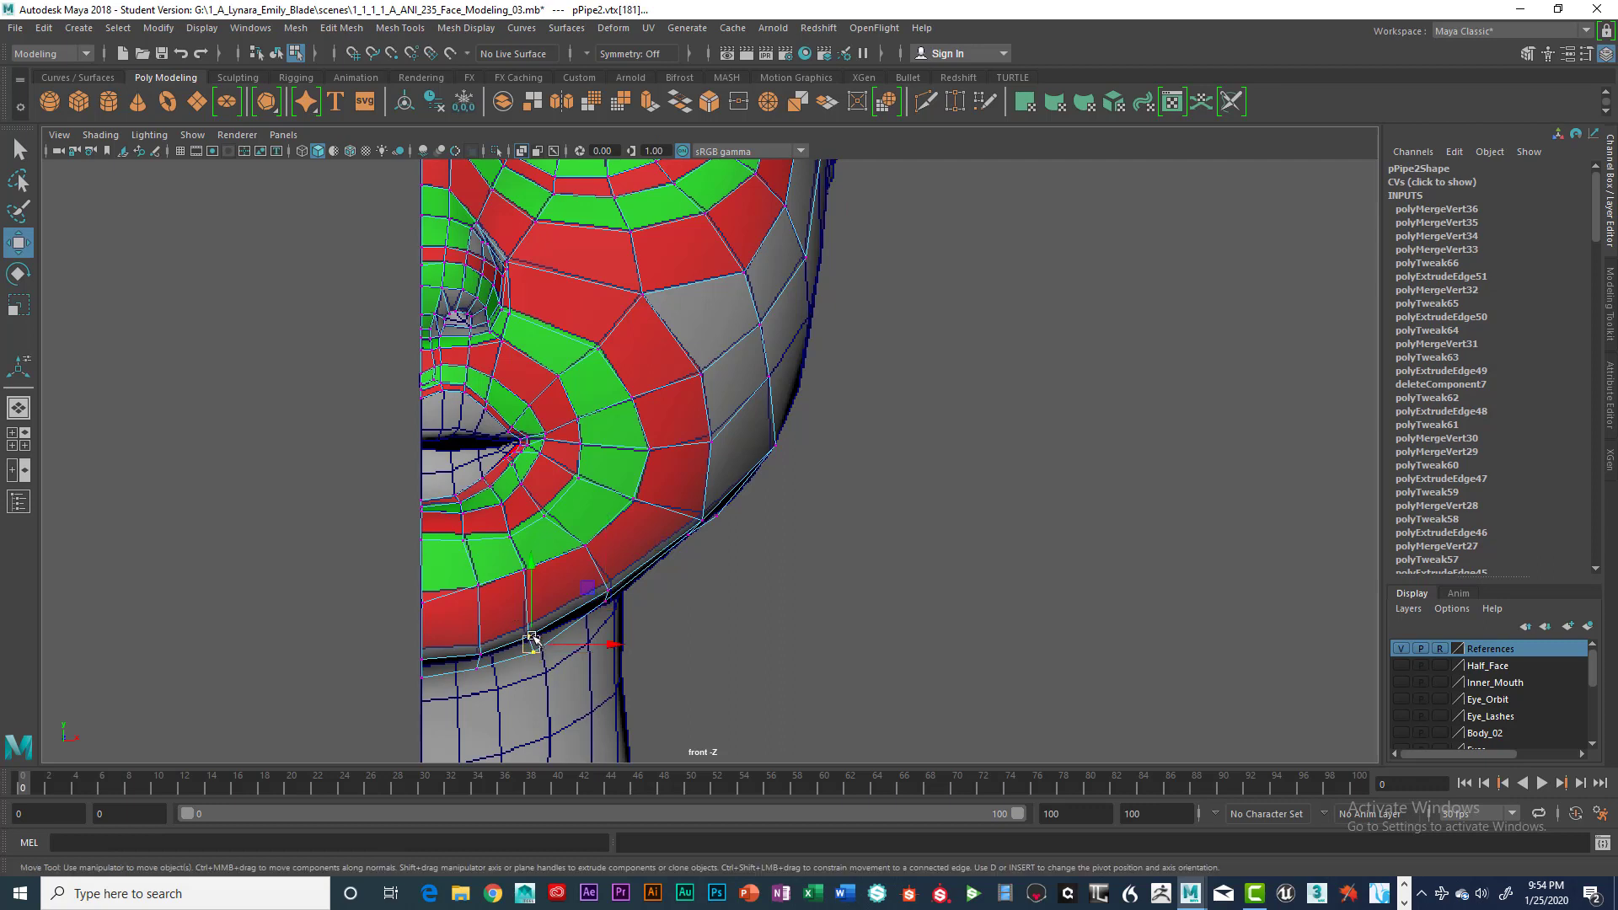
drag(532, 638, 439, 689)
drag(418, 618, 418, 609)
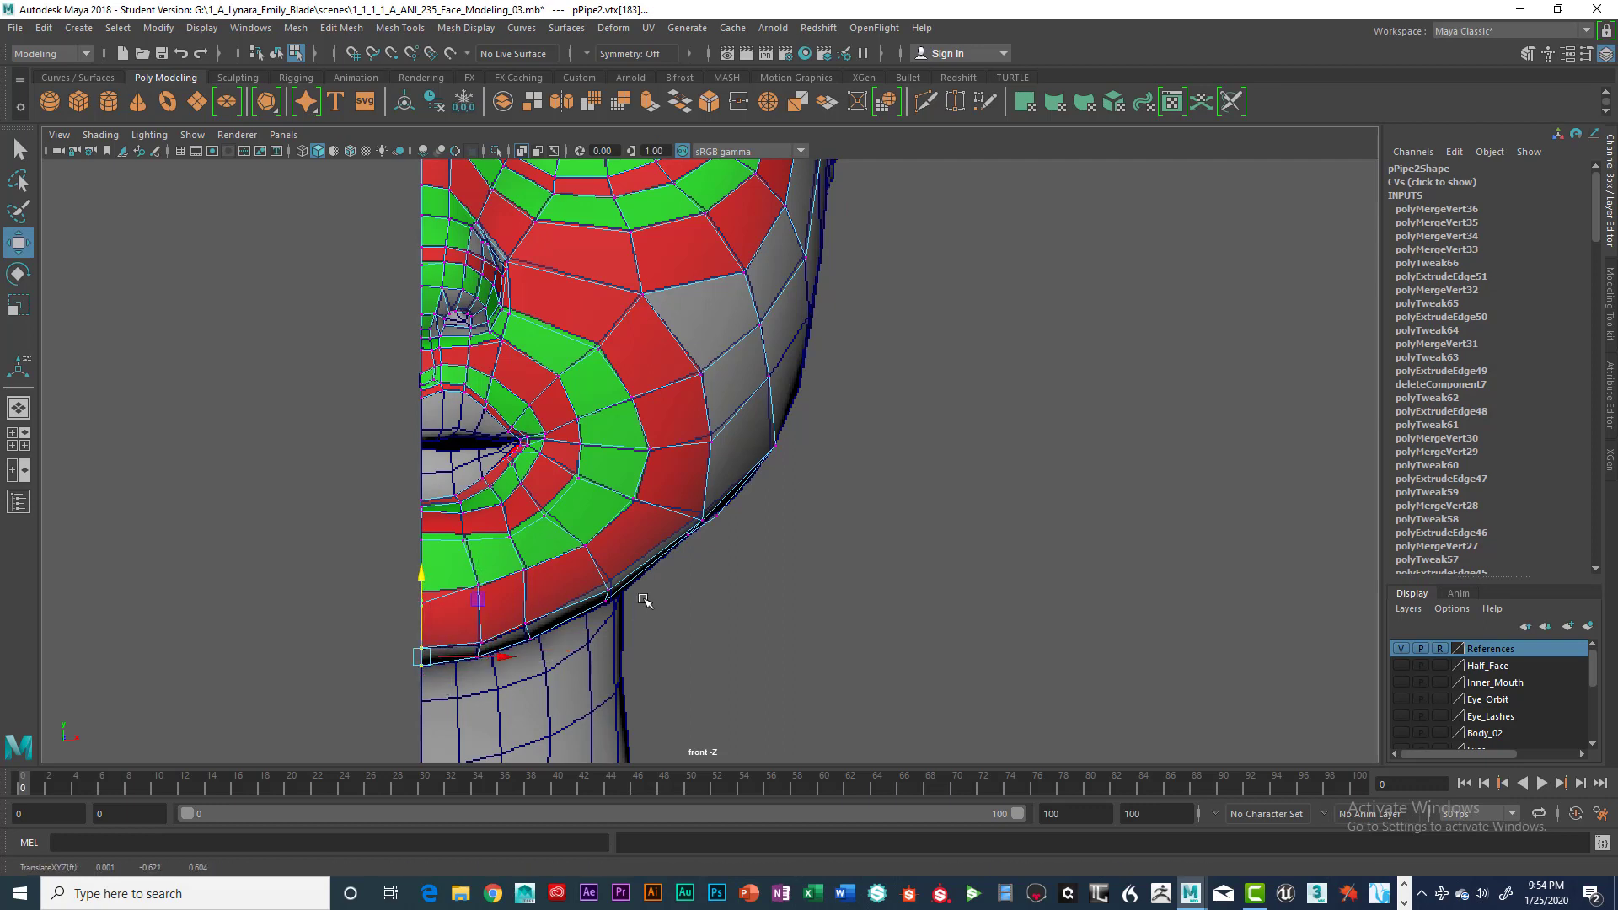
click(613, 591)
click(605, 584)
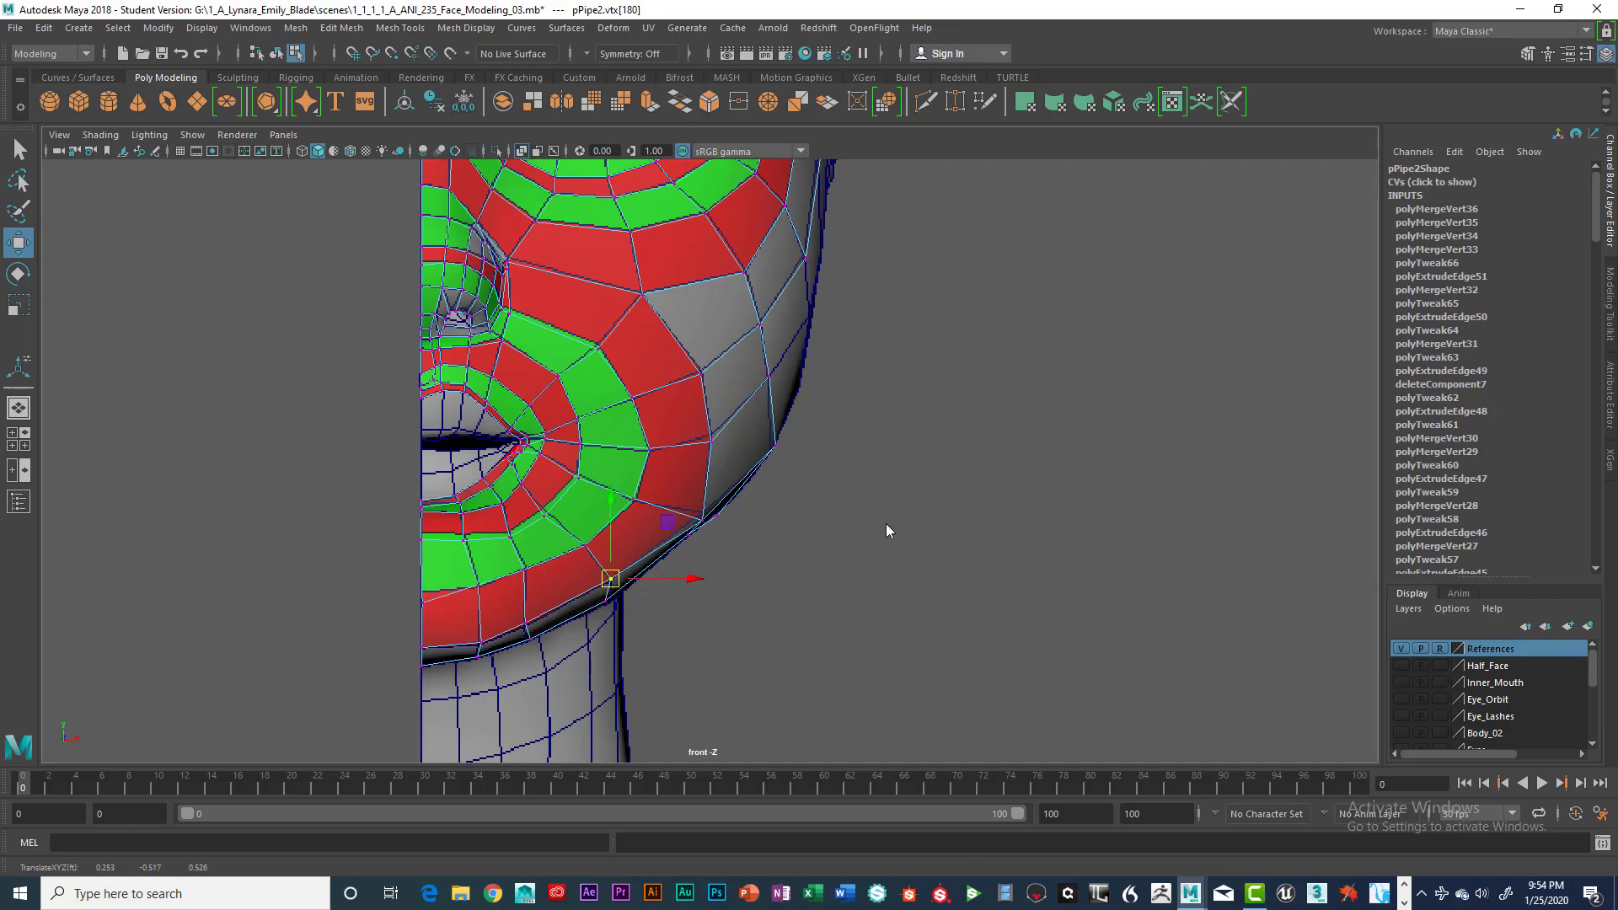
Step: Examine the chin and jaw strip in the perspective view and select the outer mouth-loop vertex beside the chin
key(space)
key(space)
alt+drag(1037, 497, 740, 587)
click(665, 562)
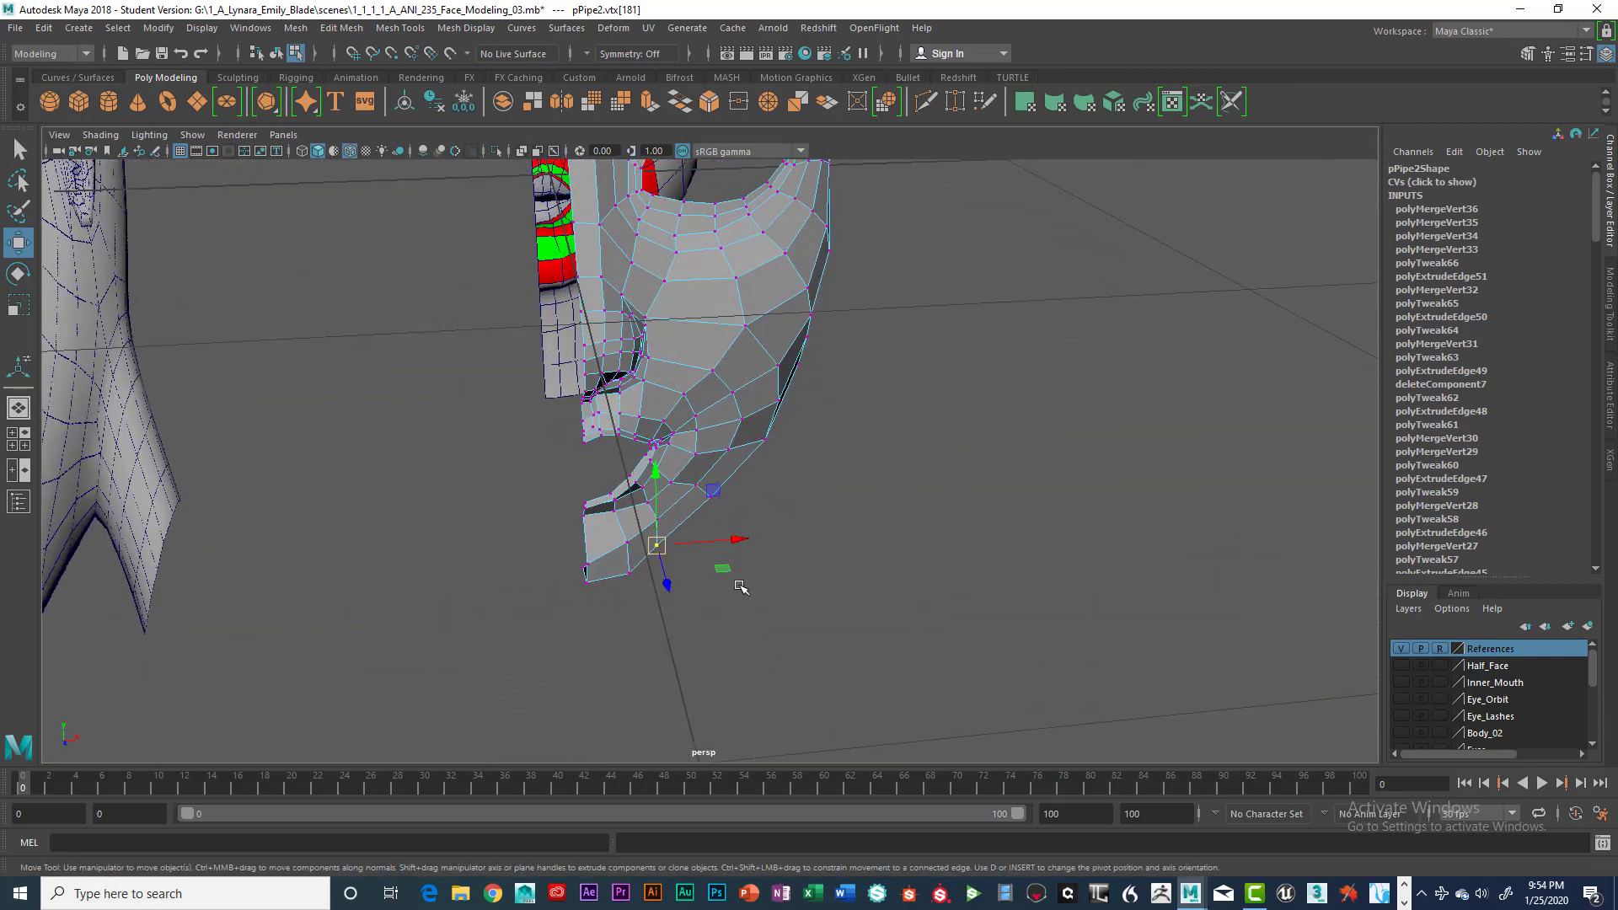
click(679, 583)
click(660, 548)
alt+drag(660, 548, 699, 574)
Step: In the side view, lower the strip's center-line vertex under the chin to the reference chin contour
key(space)
key(space)
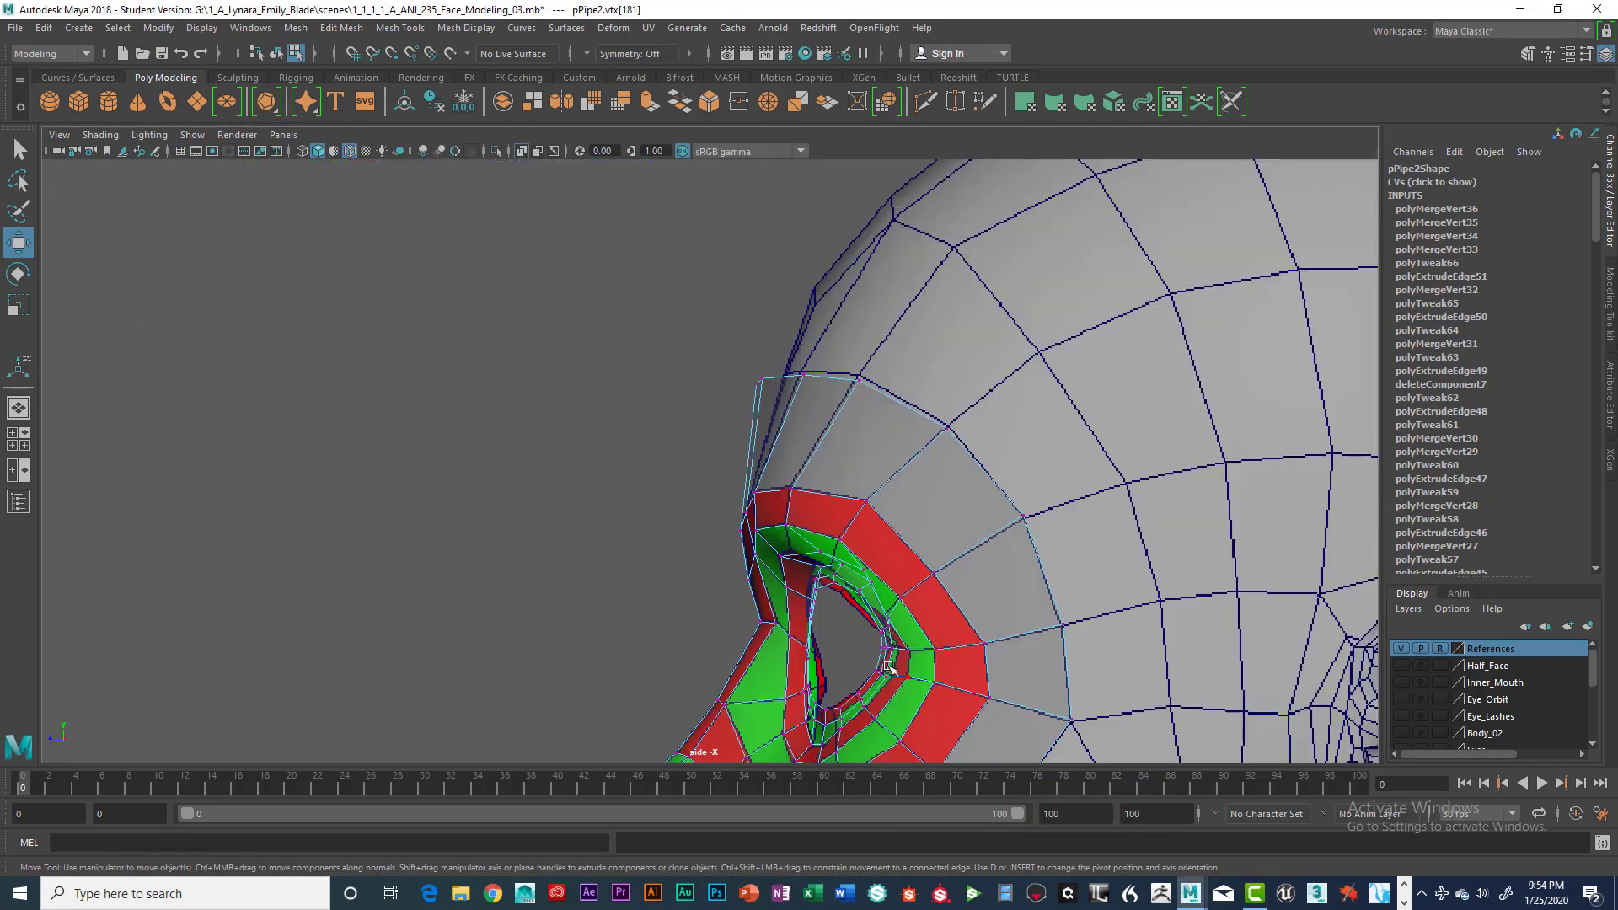
scroll(900, 612, up, 6)
alt+middle_drag(911, 627, 943, 462)
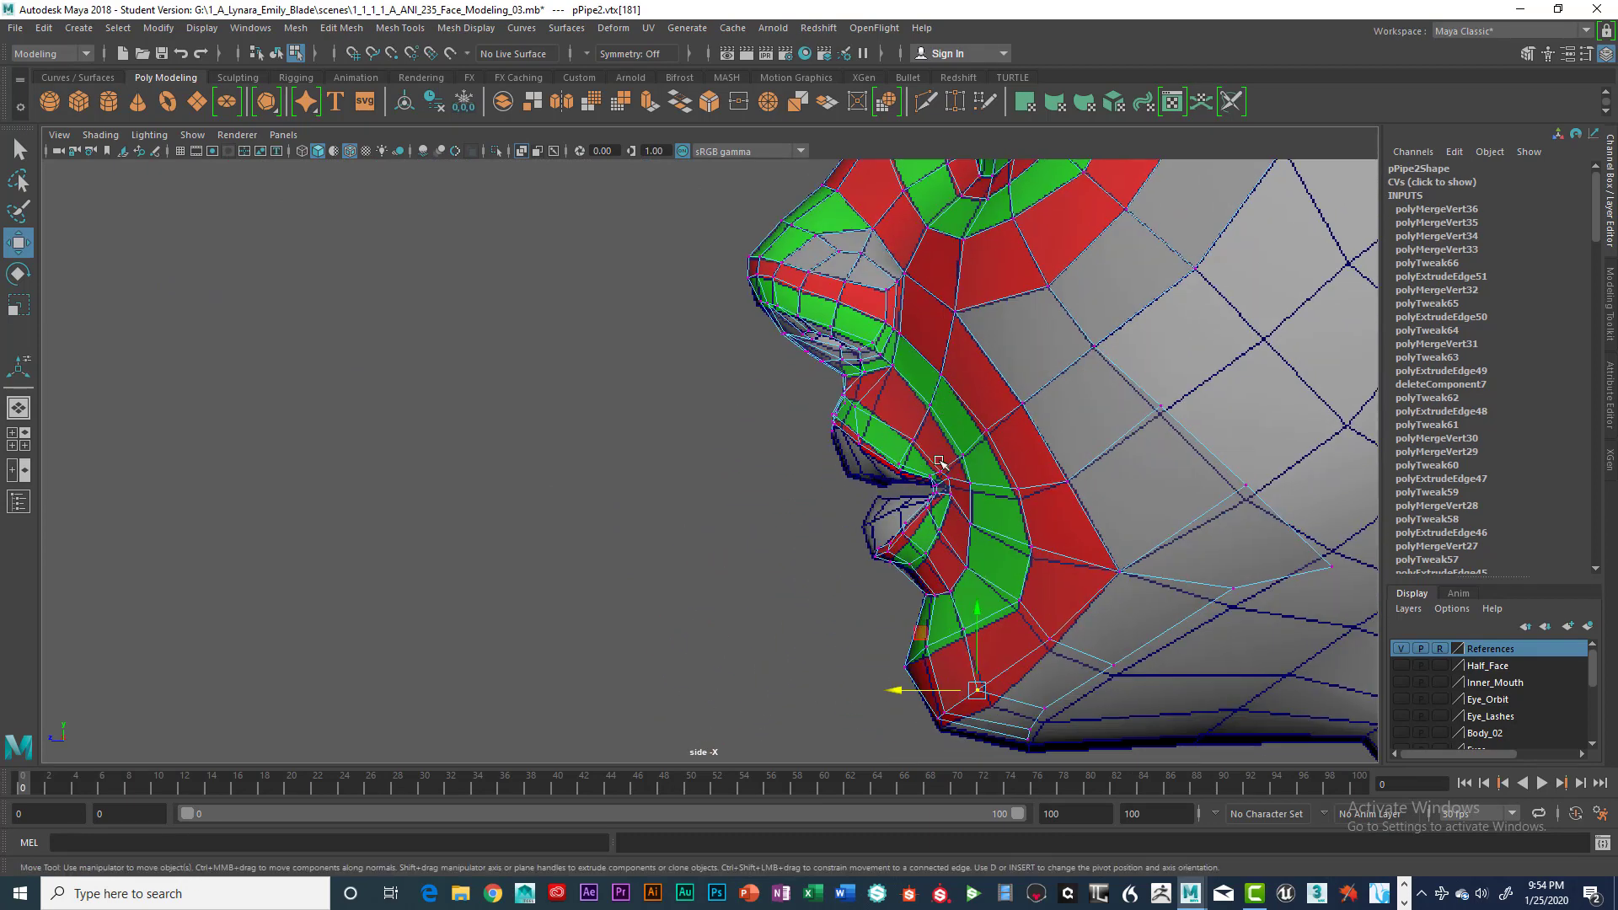
alt+middle_drag(933, 716, 898, 608)
scroll(969, 634, up, 1)
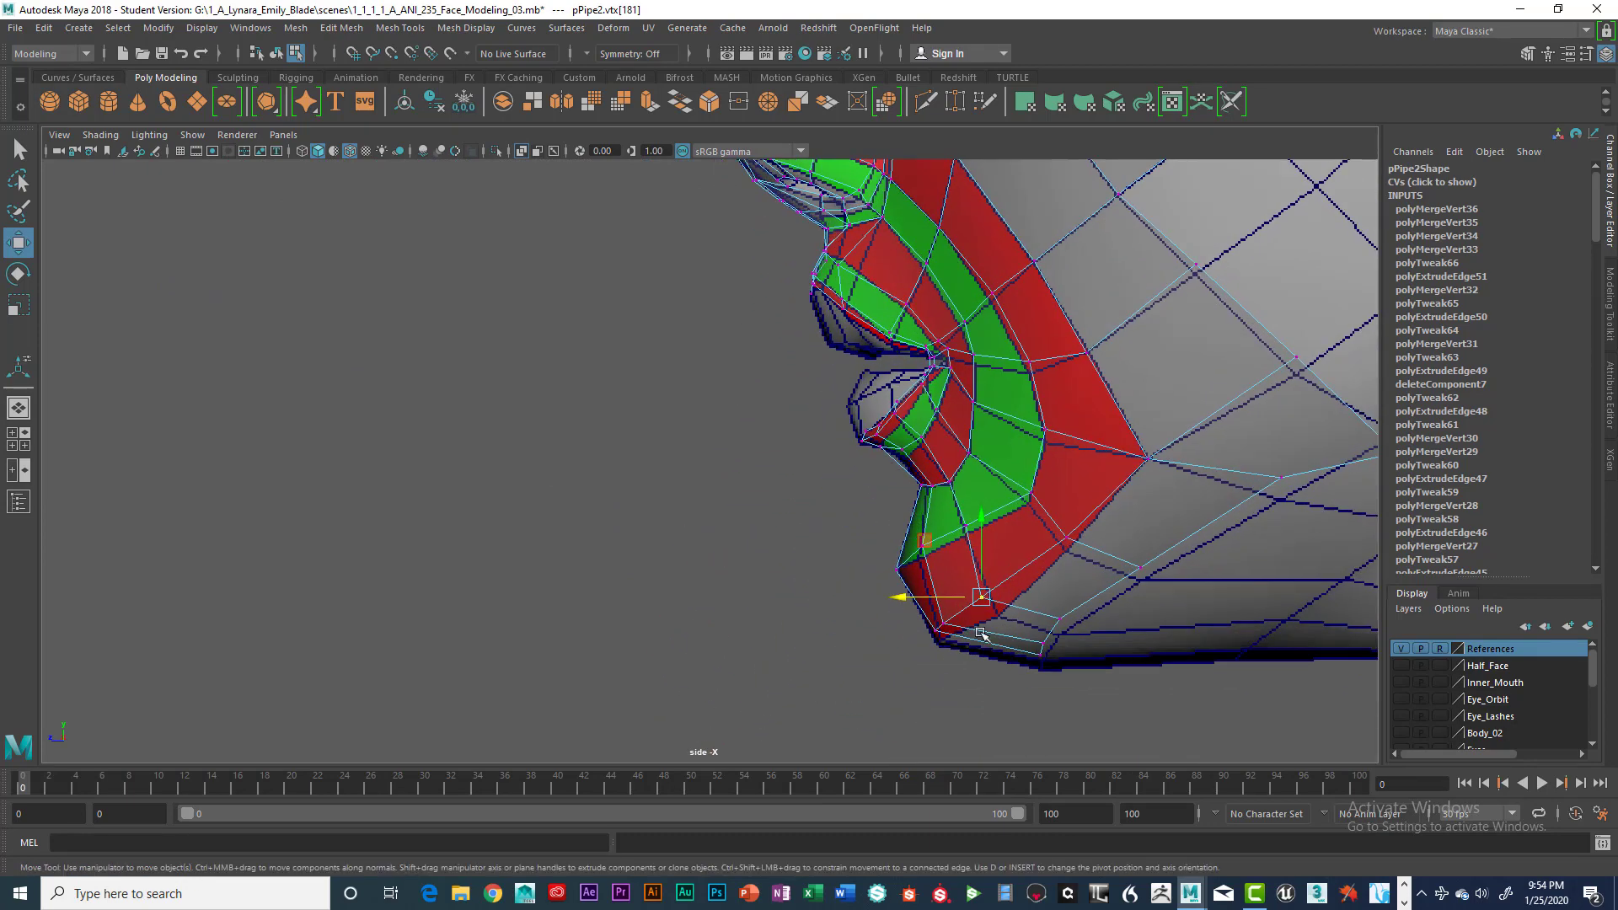
scroll(966, 674, up, 4)
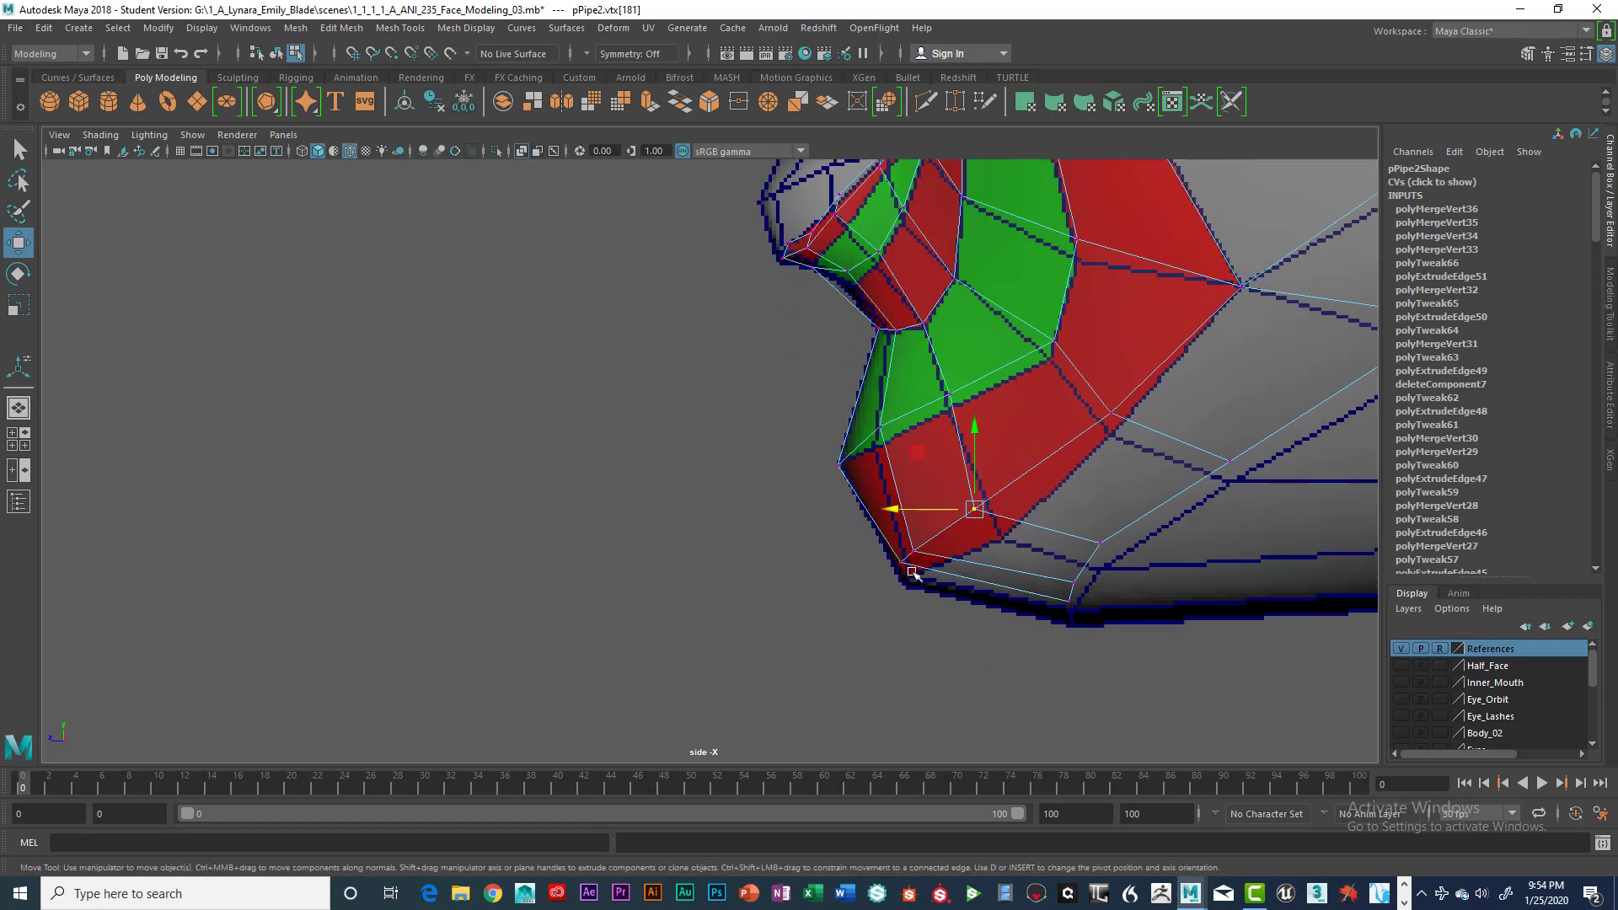
drag(1075, 616, 1076, 617)
drag(1068, 603, 1071, 631)
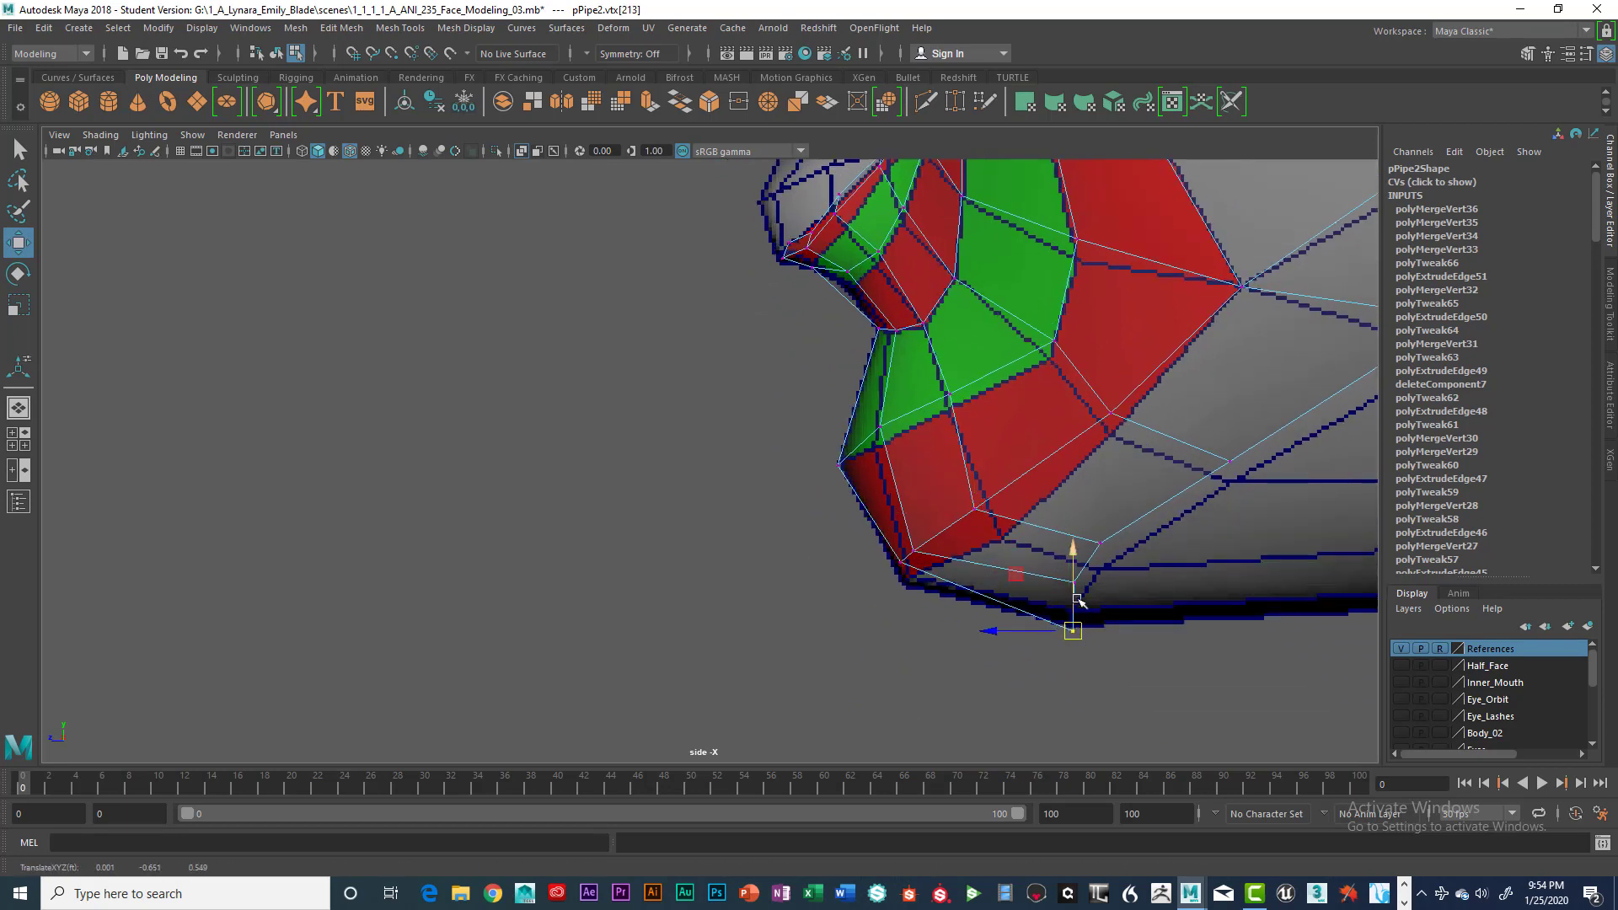
Step: Lower the next two under-chin strip vertices to the matching reference intersections in the side view
drag(1065, 574, 1077, 592)
drag(1066, 582, 1069, 605)
drag(1092, 531, 1107, 553)
drag(1101, 544, 1102, 565)
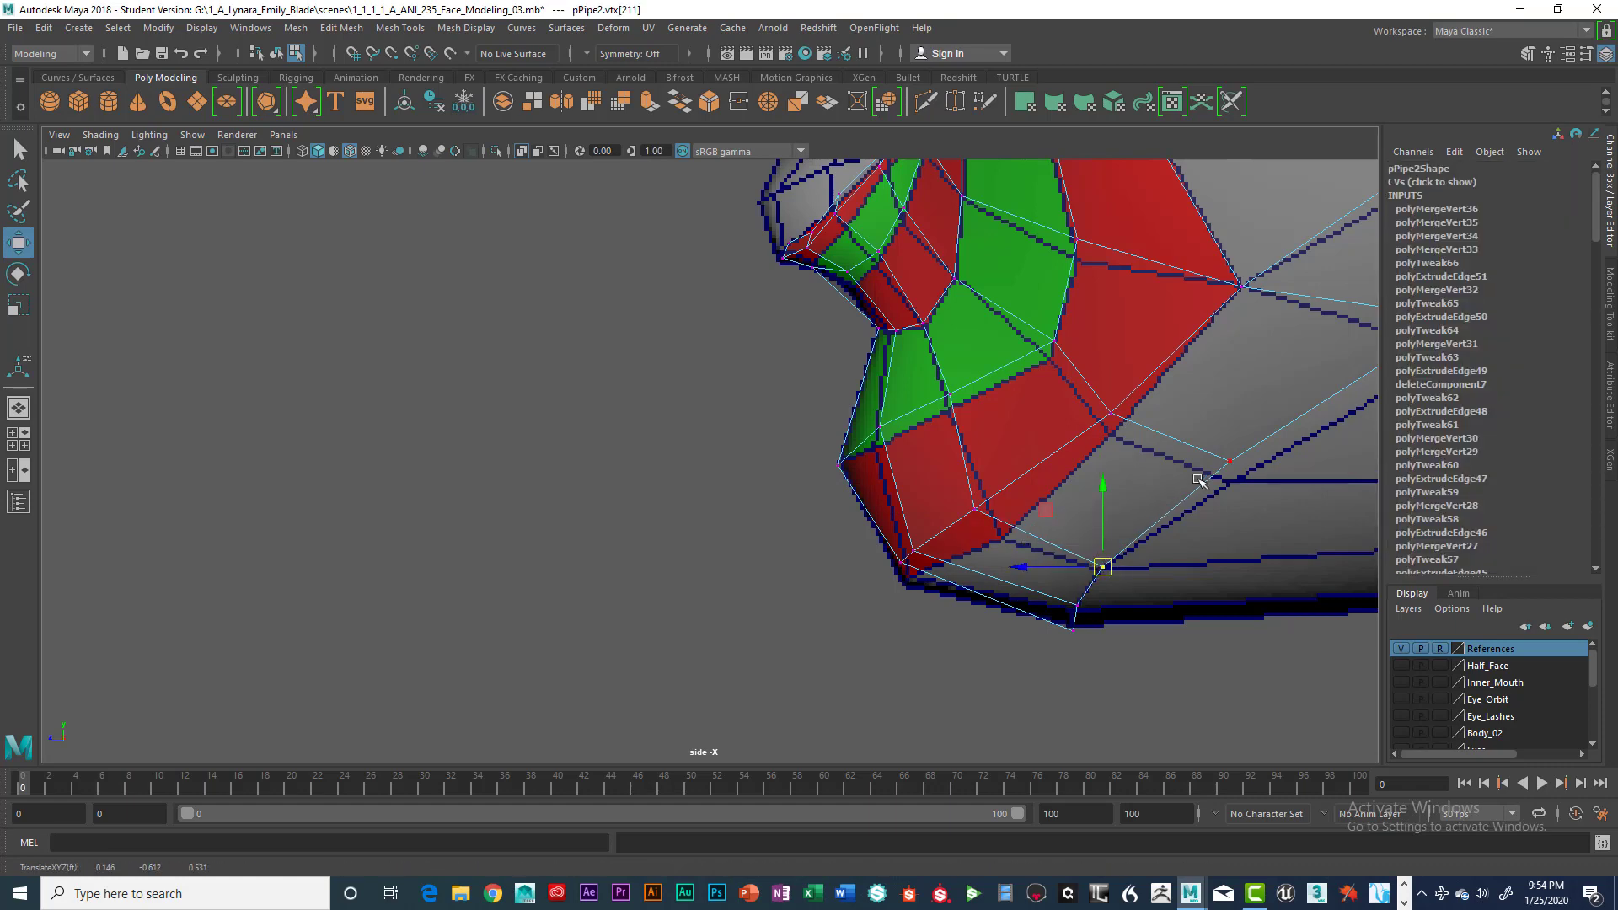
Step: Align the following two jaw strip vertices toward the jaw corner with the reference intersections in the side view
alt+middle_drag(1223, 465, 1062, 548)
click(1064, 547)
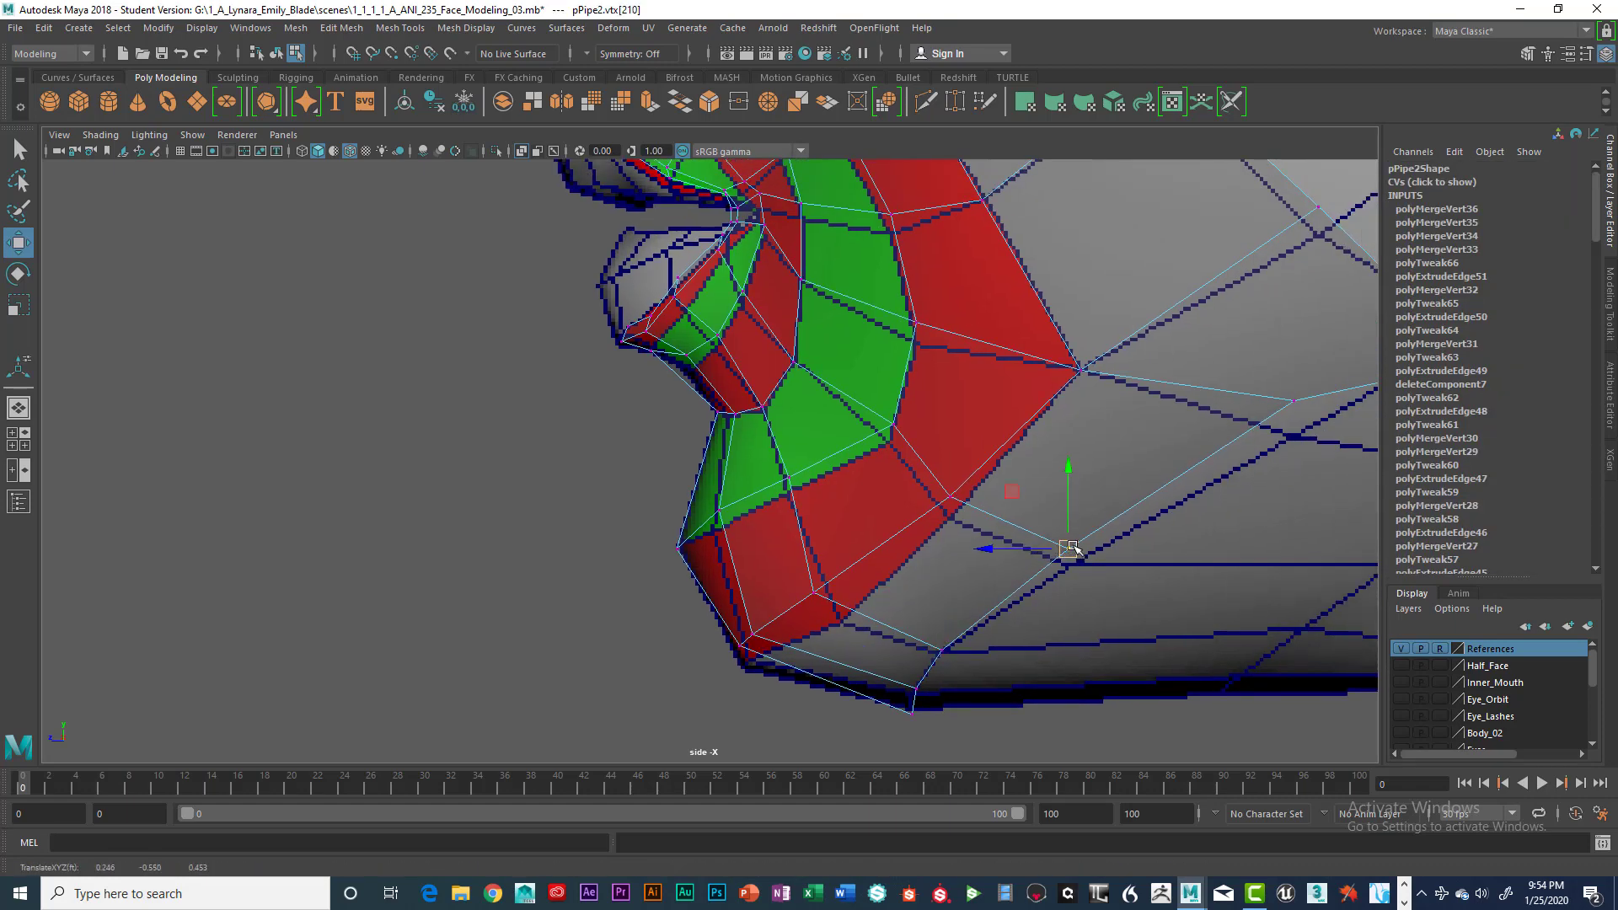
drag(1072, 547, 1067, 566)
alt+middle_drag(1235, 467, 1139, 541)
scroll(1139, 542, up, 1)
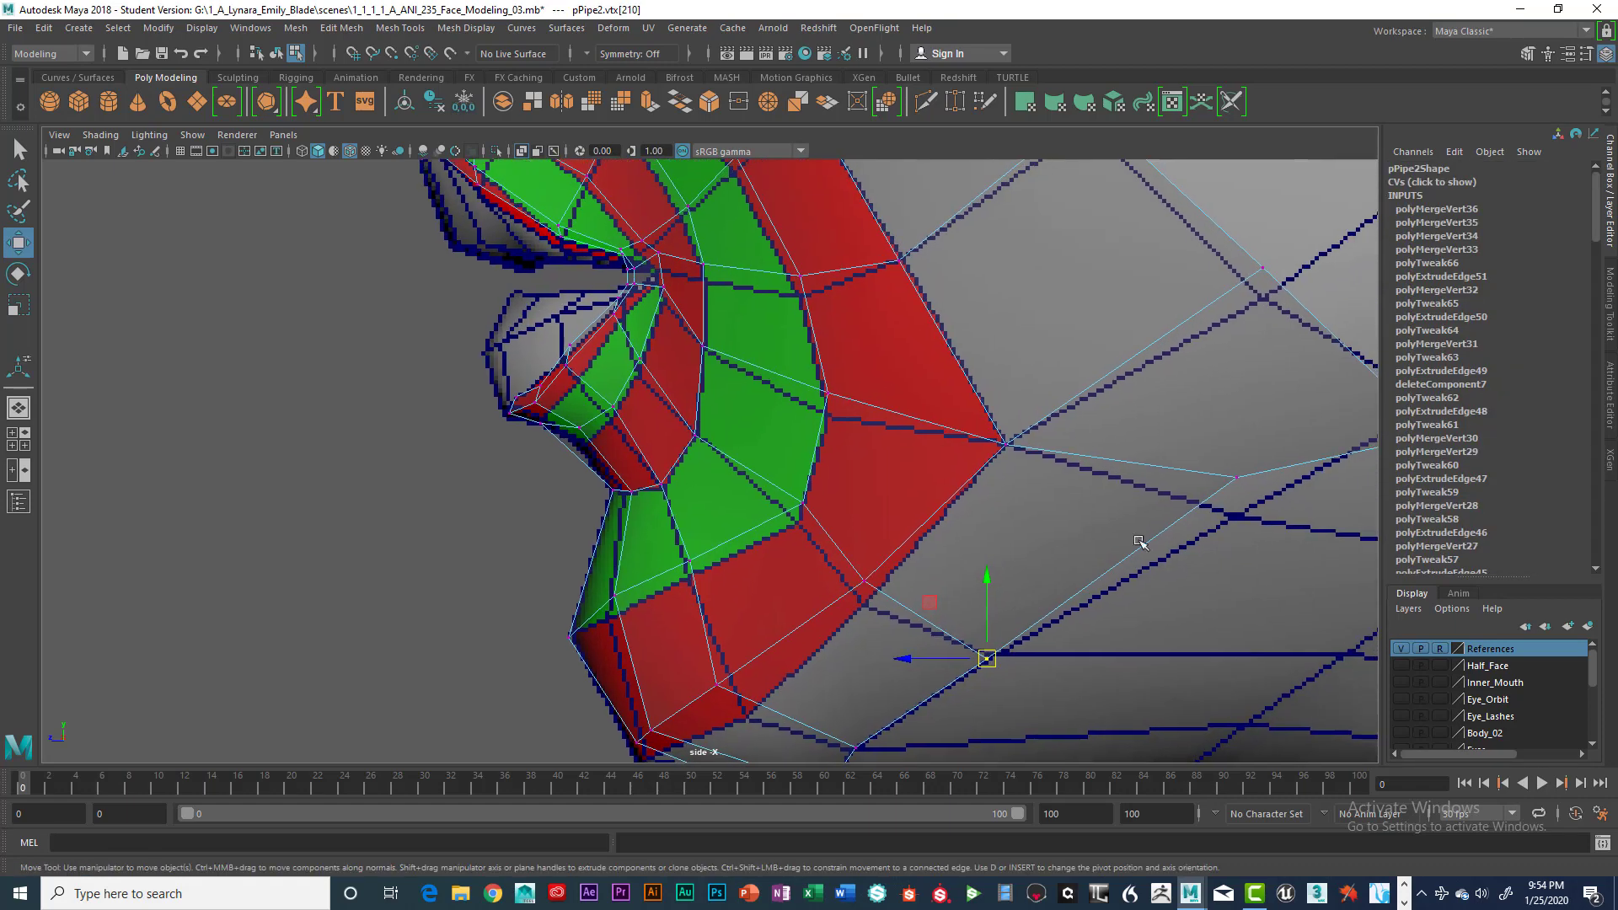
click(1235, 474)
drag(1237, 477, 1228, 519)
Step: Snap the jaw corner vertex and the two cheek vertices above it to the reference intersections in the side view
scroll(1186, 524, down, 2)
alt+middle_drag(1256, 460, 1128, 541)
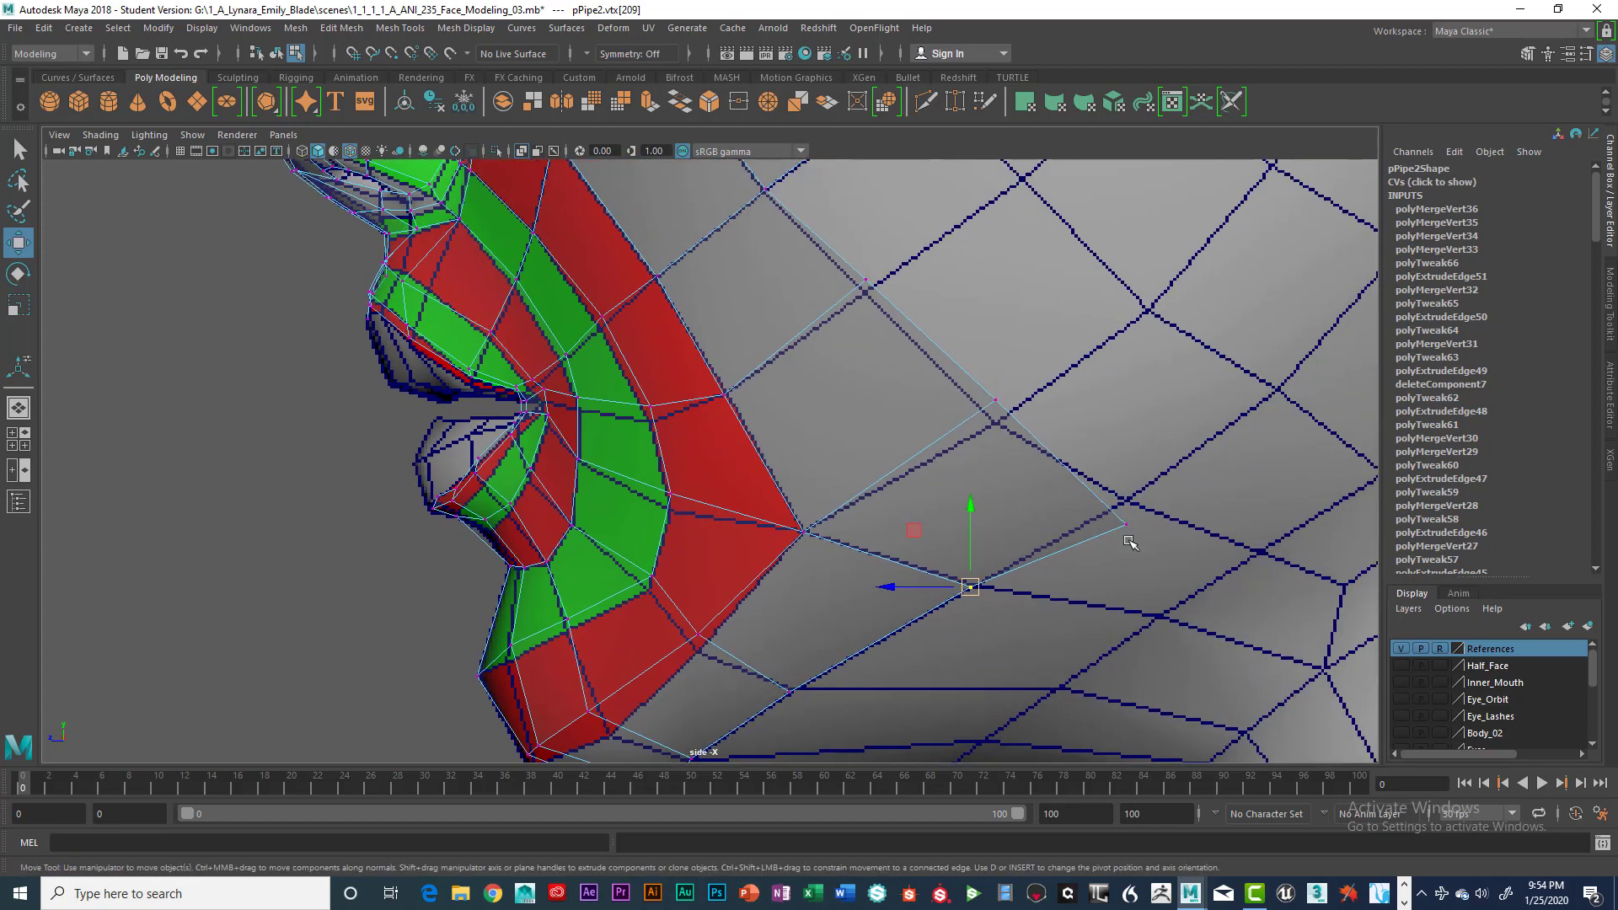
click(1141, 546)
drag(1140, 546, 1142, 511)
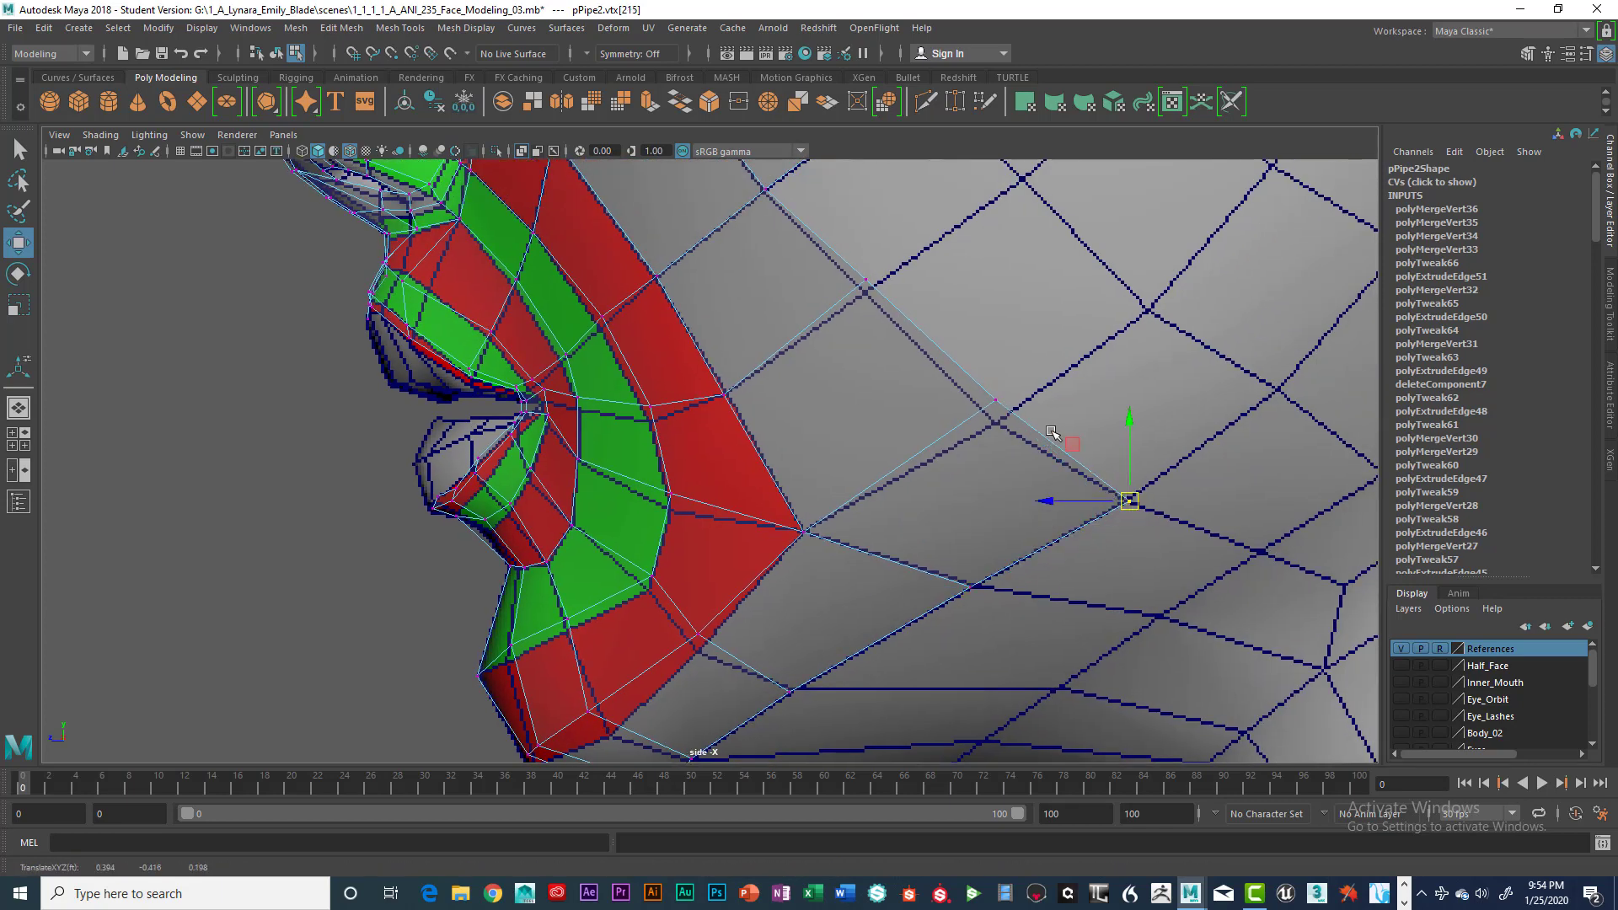
click(997, 402)
drag(998, 402, 995, 418)
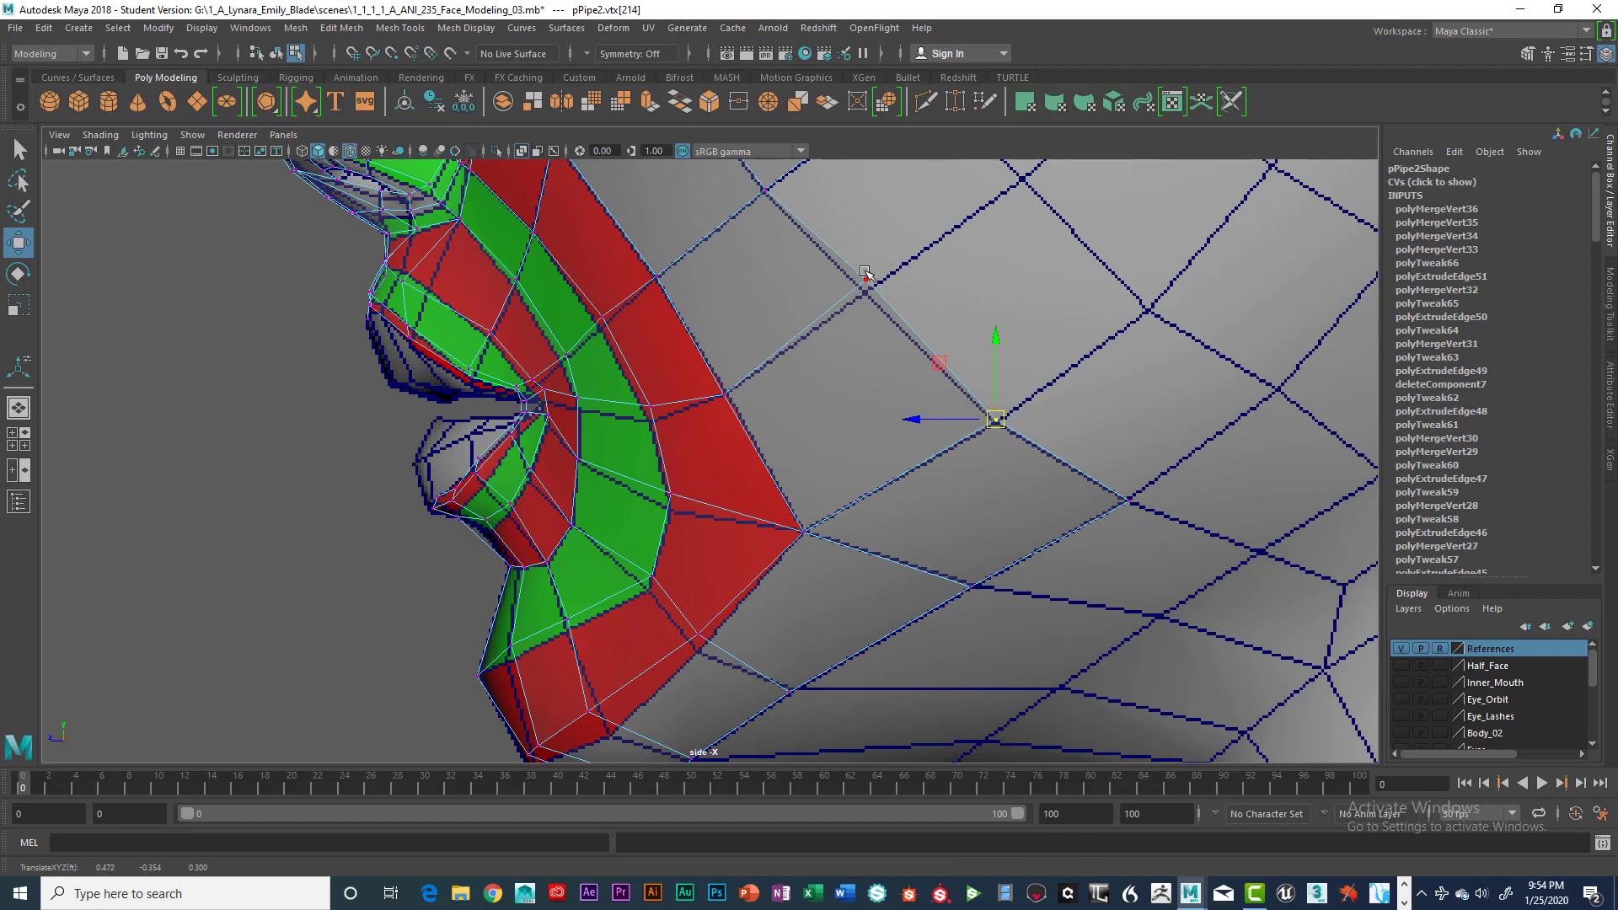
click(865, 280)
scroll(1009, 395, down, 3)
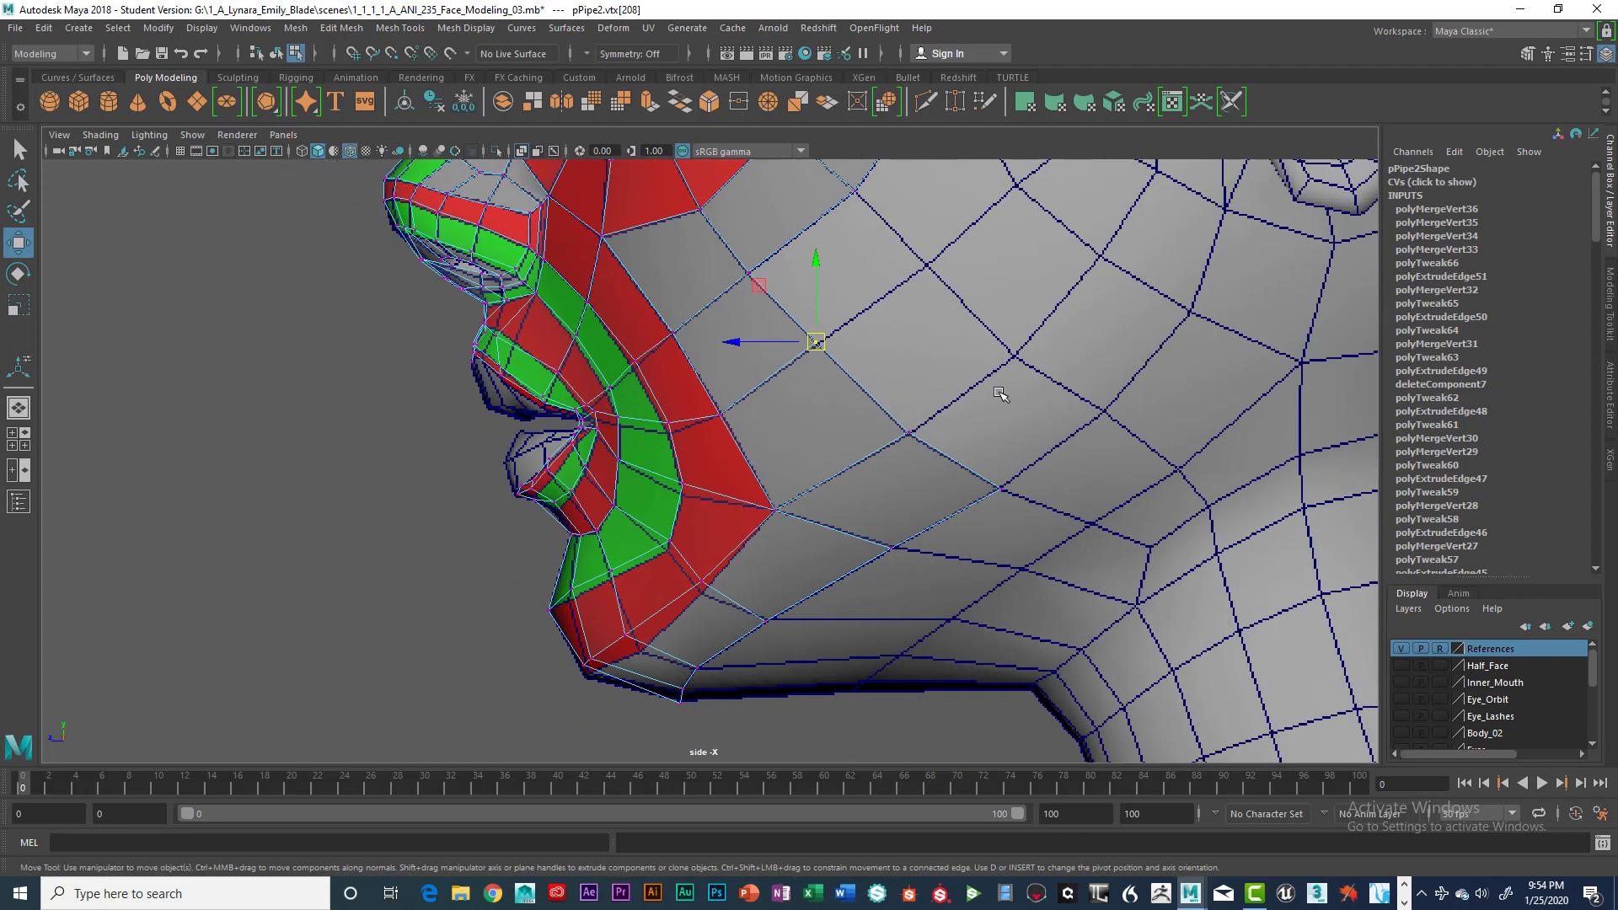
alt+drag(927, 405, 950, 381)
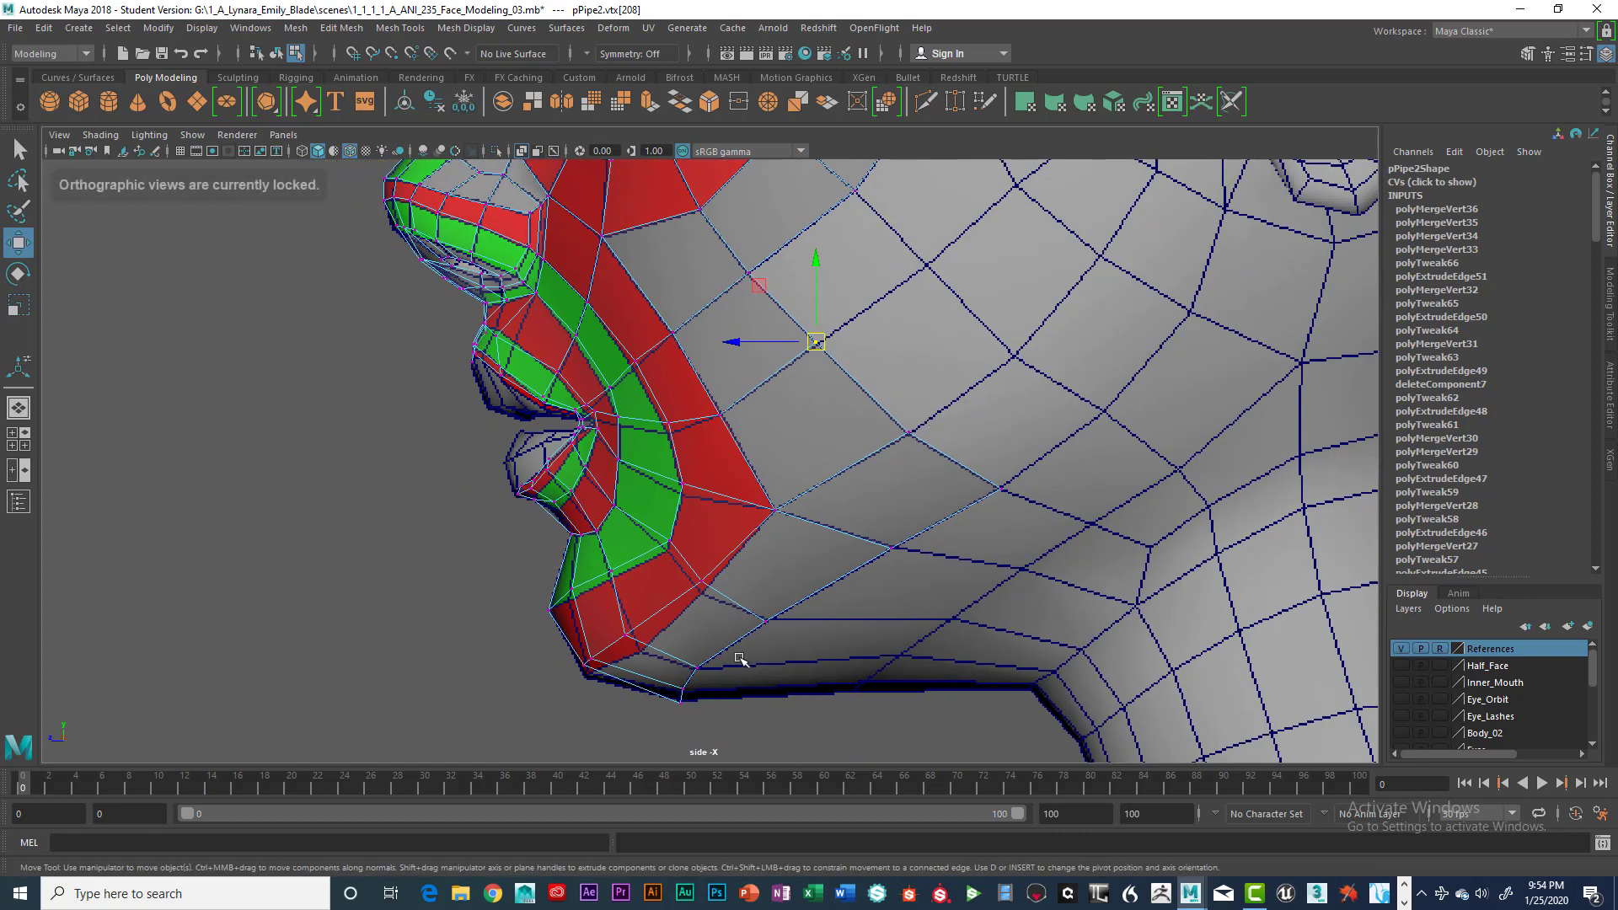
Step: Adjust the two outer mouth-loop vertices beside the chin to the reference loop in the side view
drag(562, 649, 635, 650)
click(625, 636)
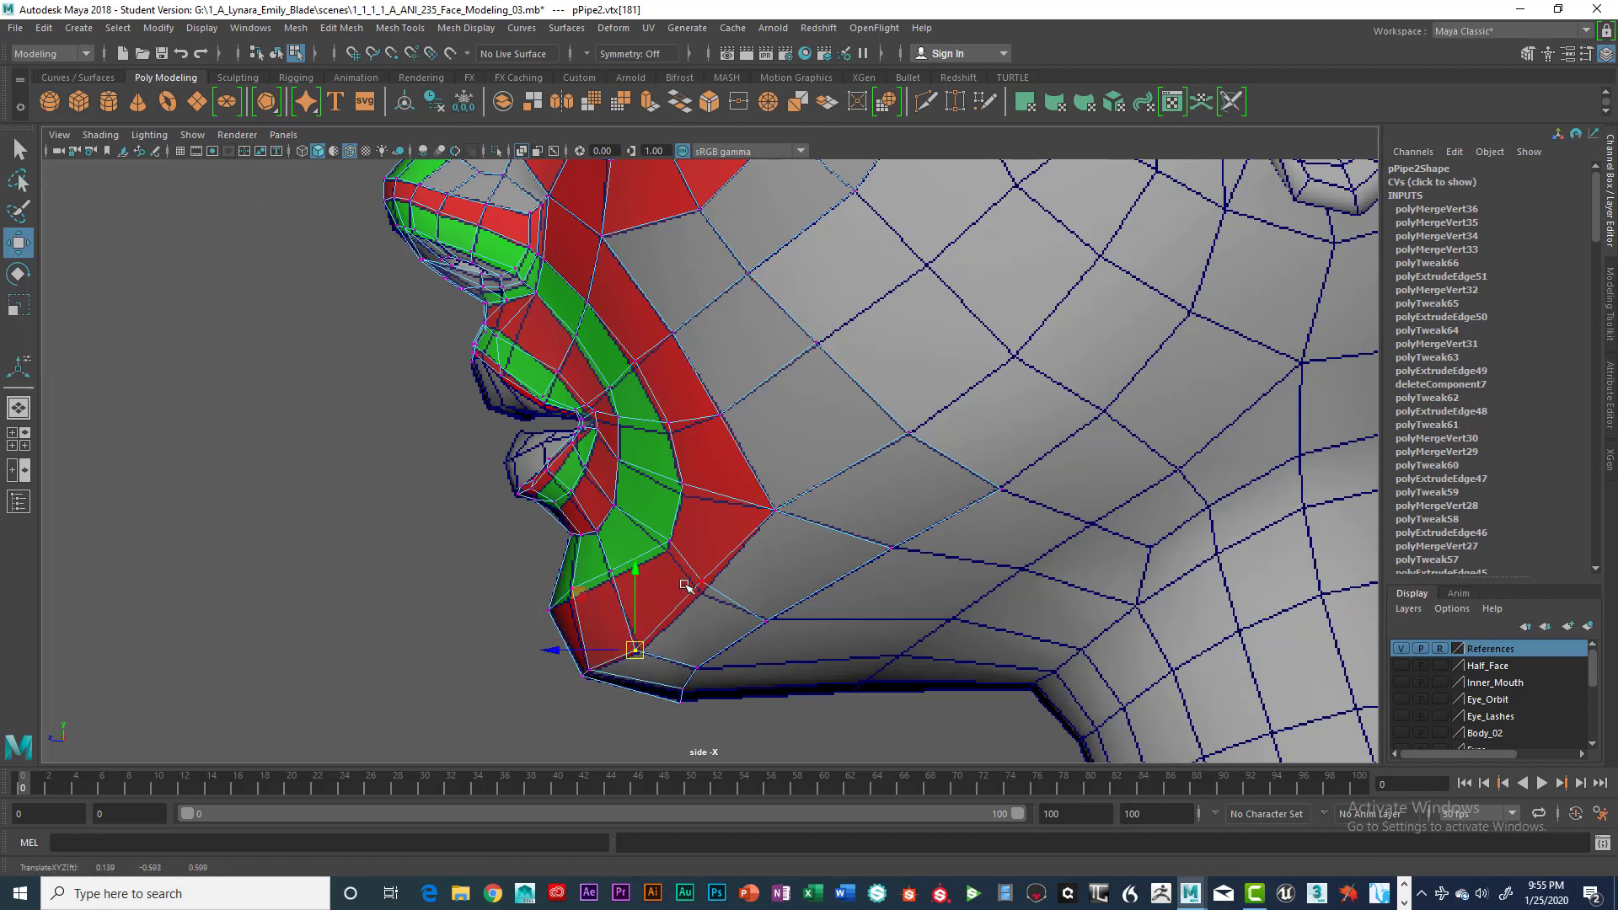
click(701, 581)
Step: Refit the jaw corner vertex to the reference intersection in the side view and move it outward along X in the front view
key(space)
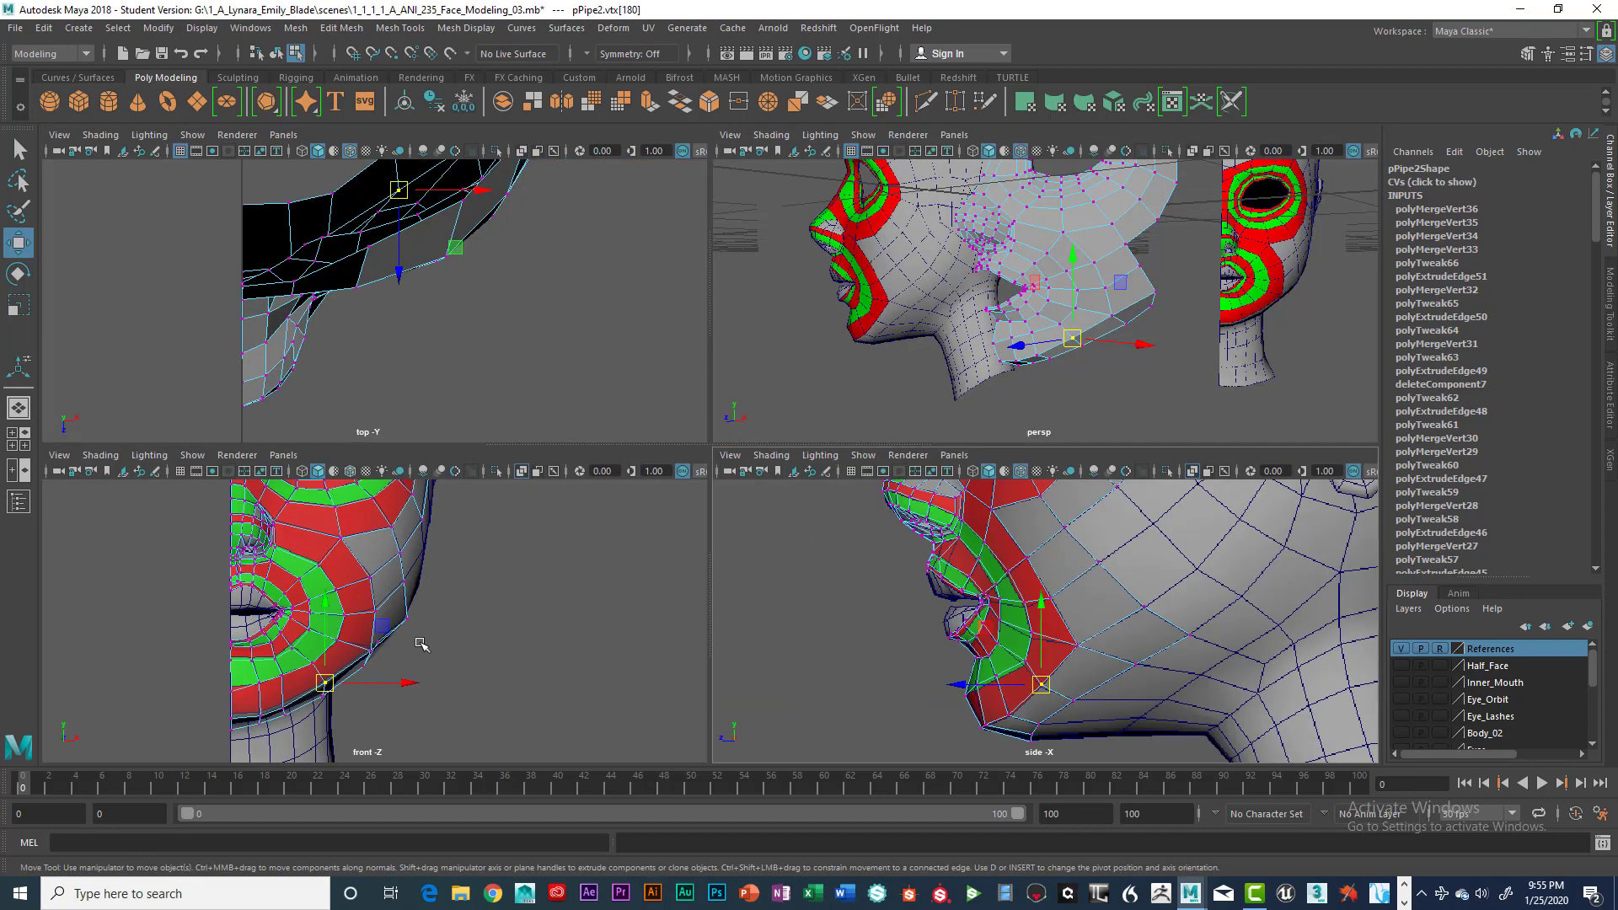
key(space)
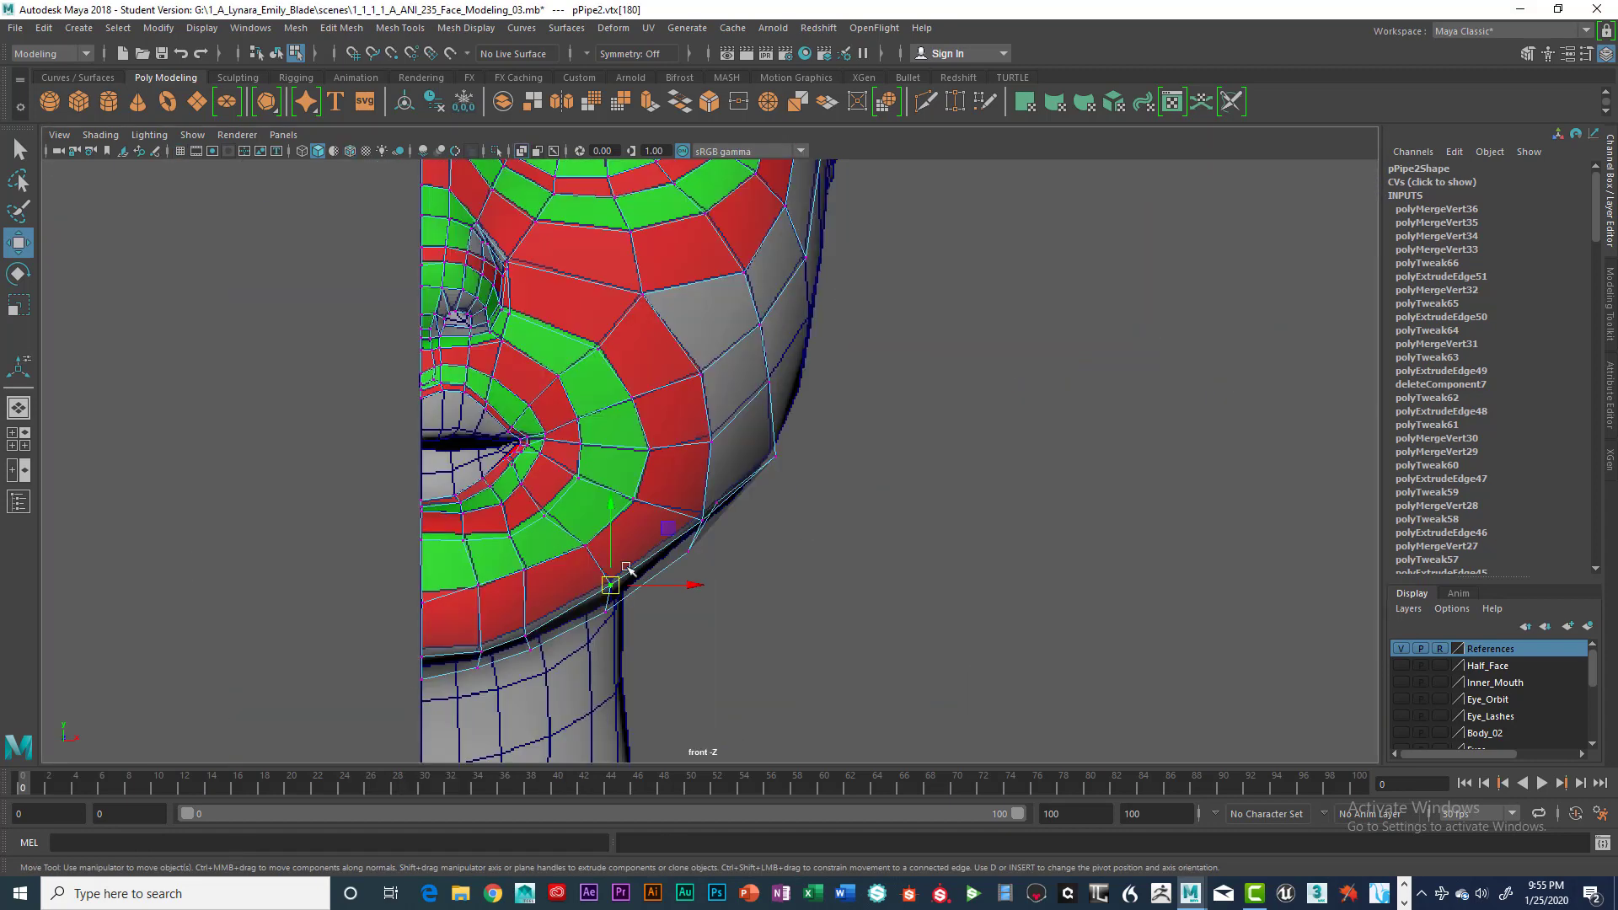
click(718, 501)
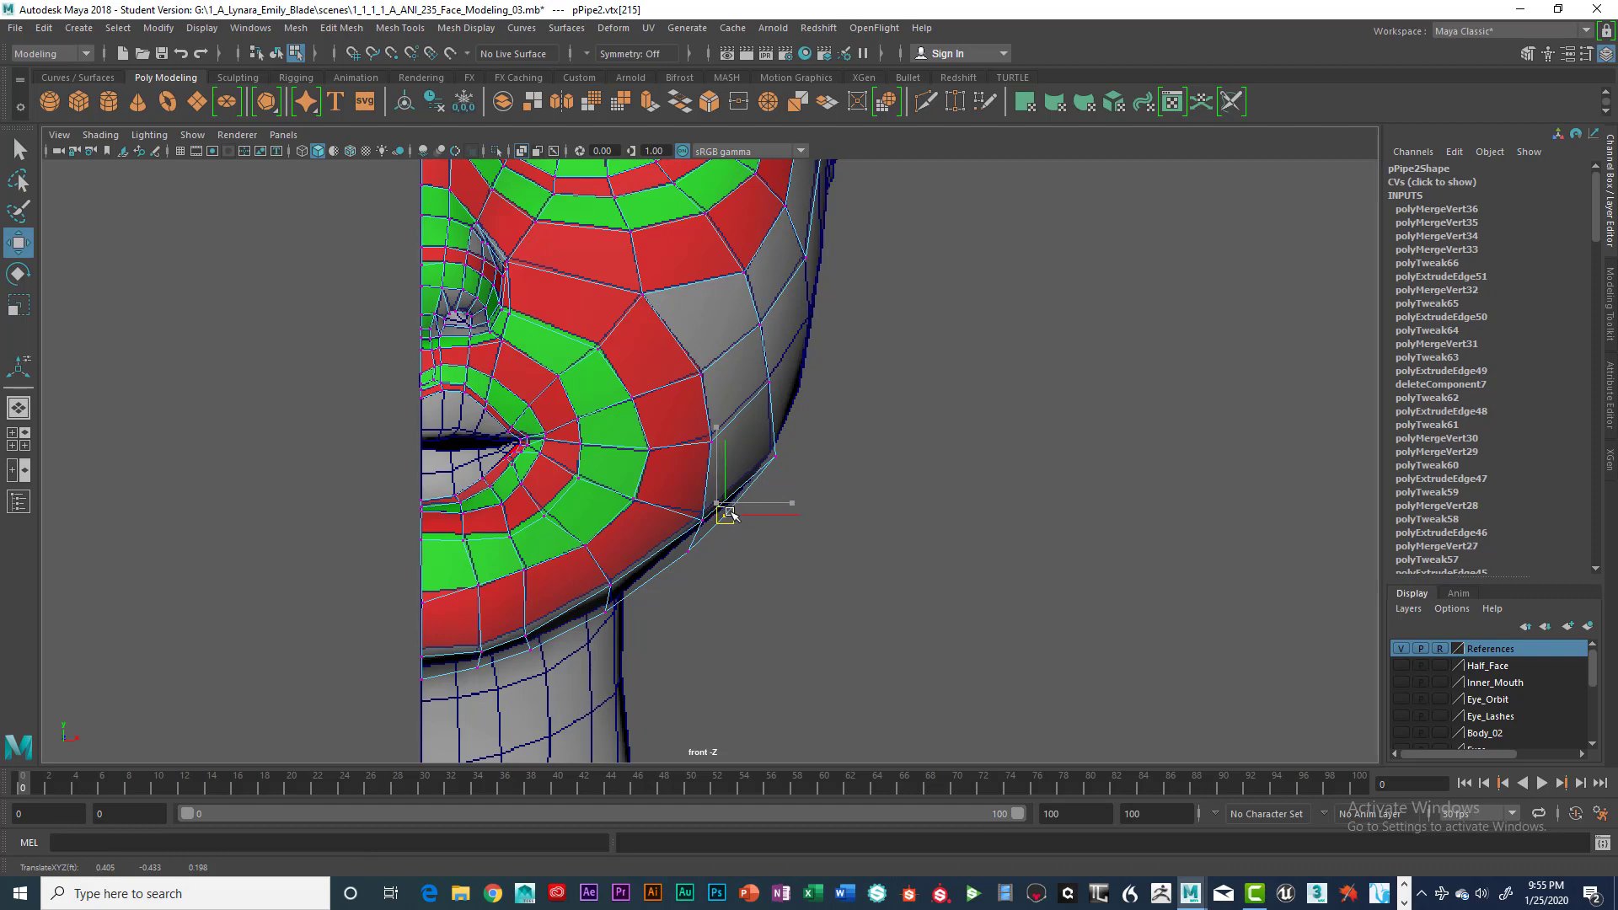
key(space)
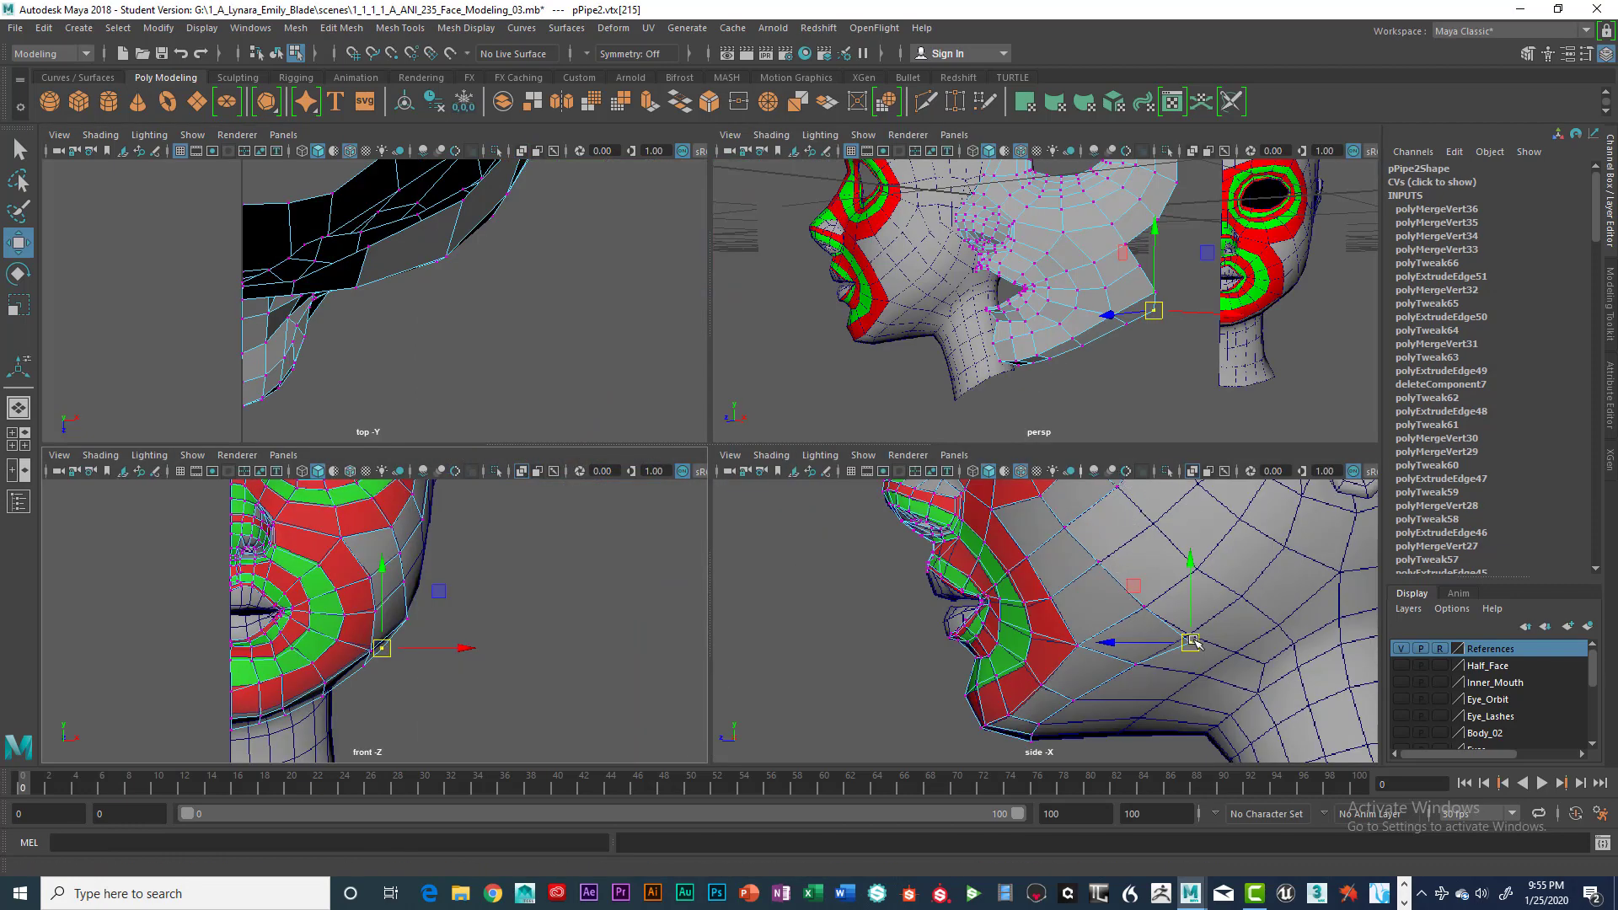
drag(1190, 643, 1191, 635)
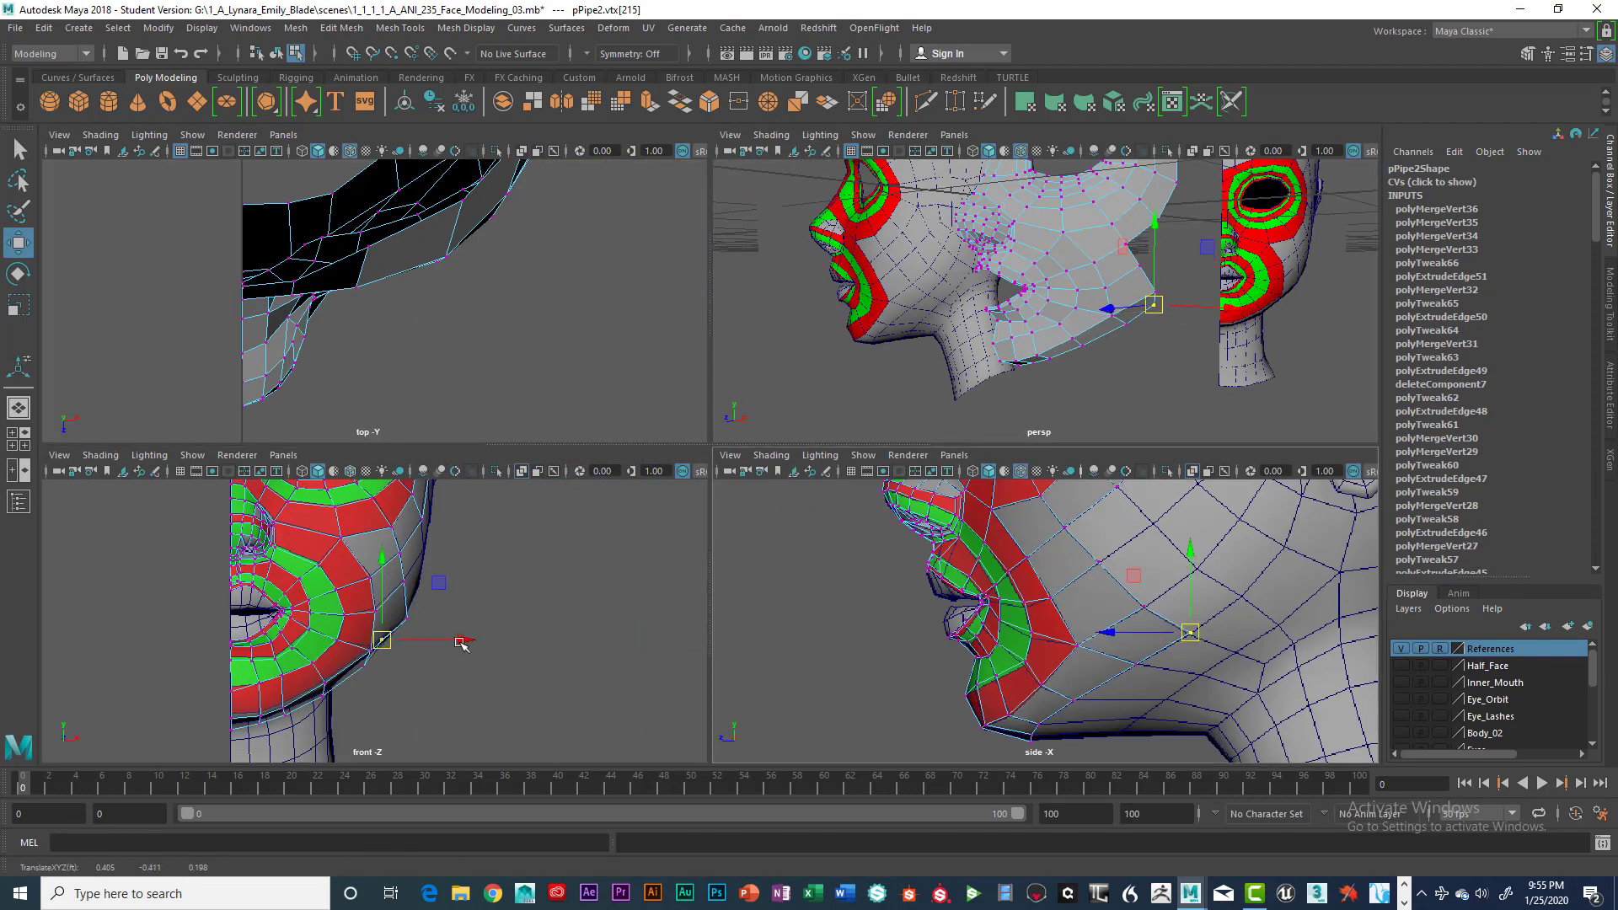
drag(462, 643, 475, 645)
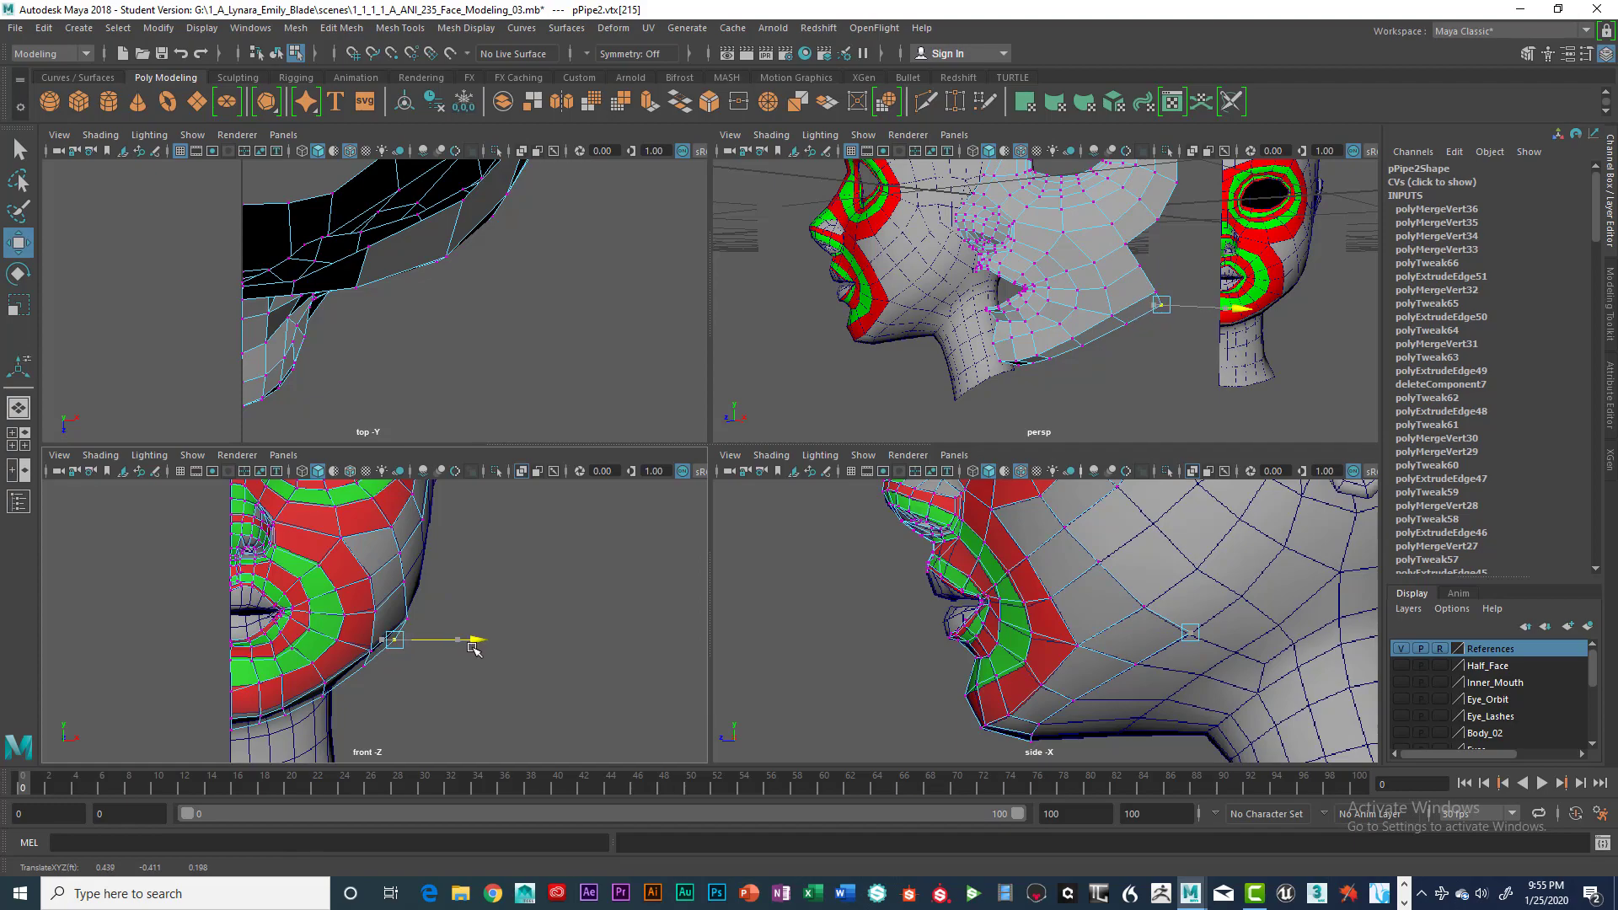
Step: Orbit the perspective view to examine the half-face mesh's jaw and cheek shape against the reference heads
key(space)
alt+drag(1095, 404, 1003, 492)
alt+right_drag(1003, 492, 762, 518)
alt+drag(763, 518, 868, 505)
alt+right_drag(867, 506, 1017, 492)
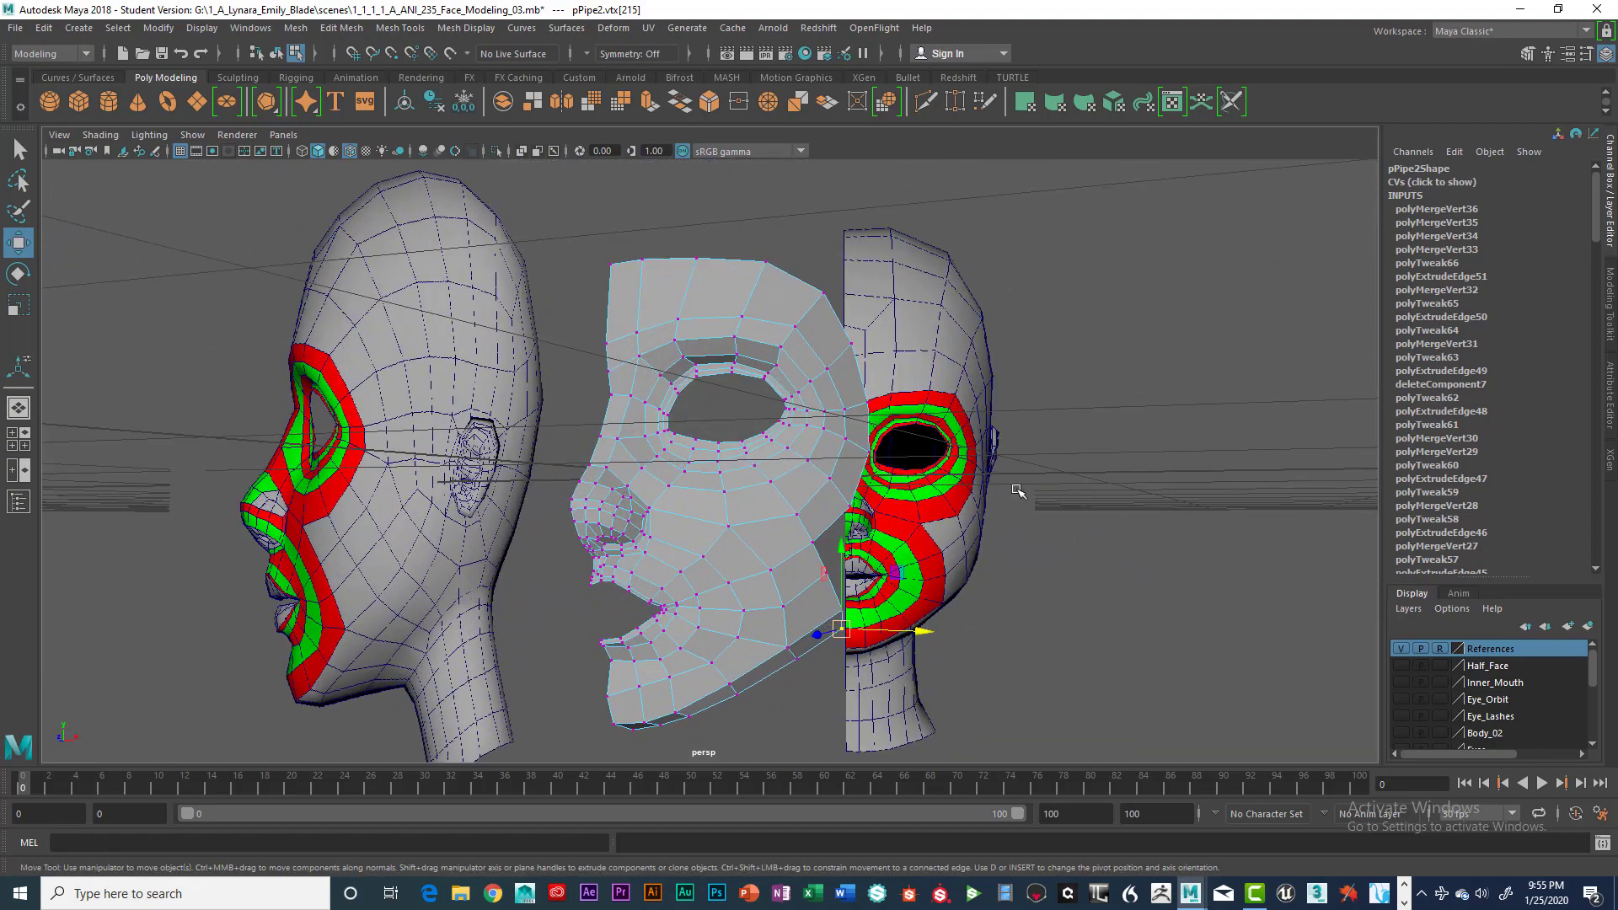
alt+drag(1017, 491, 884, 464)
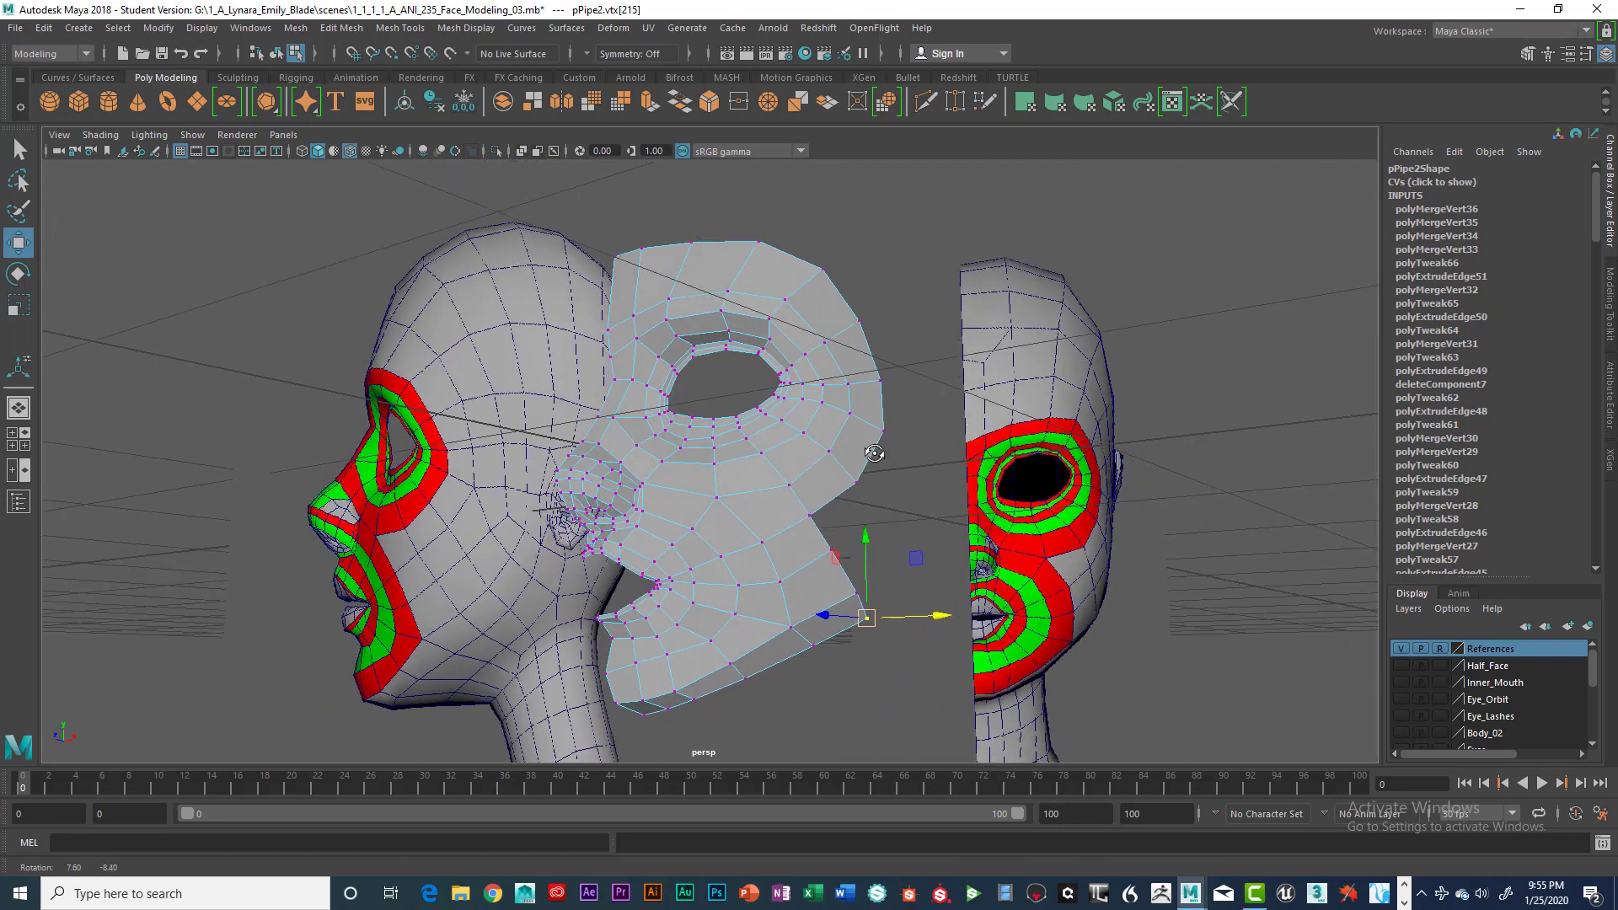